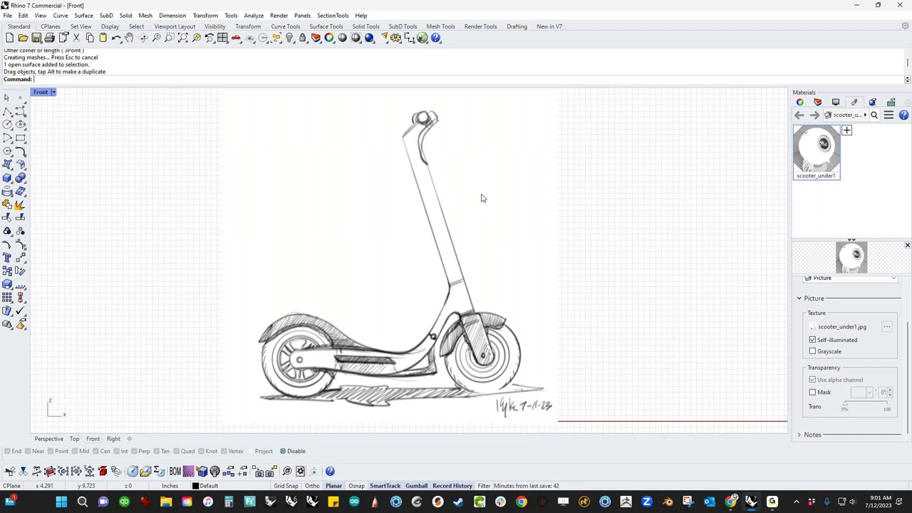
# - Delete the existing scooter picture from the Front view
pyautogui.click(627, 313)
pyautogui.moveTo(606, 283)
pyautogui.mouseDown(button='right')
pyautogui.moveTo(632, 288)
pyautogui.moveTo(622, 287)
pyautogui.mouseUp(button='right')
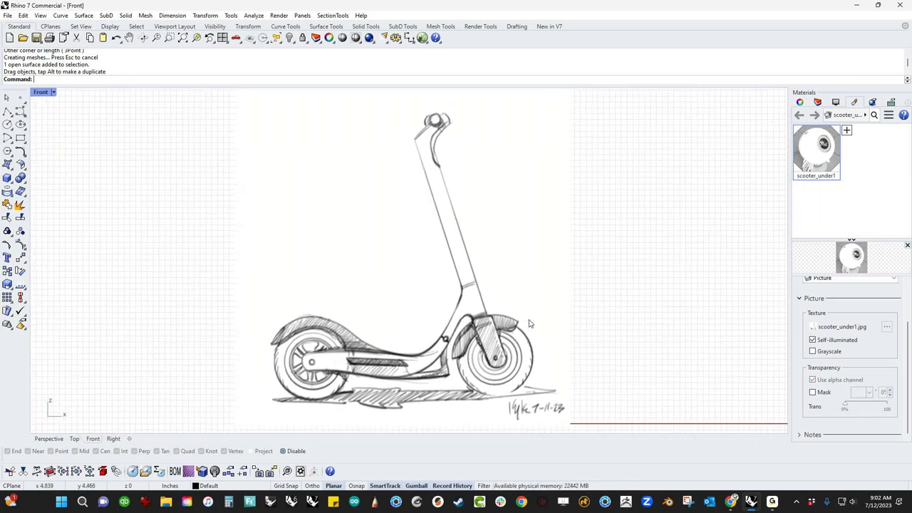
pyautogui.click(400, 277)
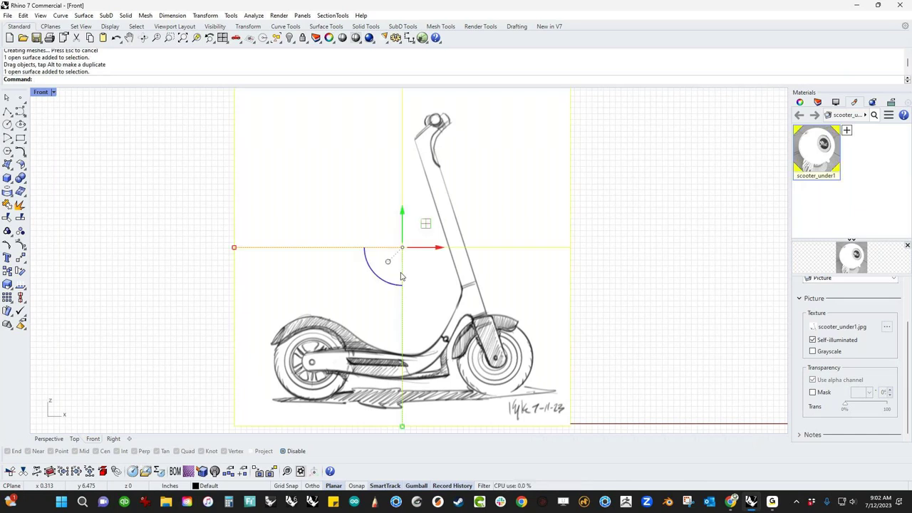
pyautogui.press('Delete')
# - Insert scooter_under1.jpg as a picture in the Front view, spanning the origin, using the Picture command
pyautogui.scroll(-2, 408, 281)
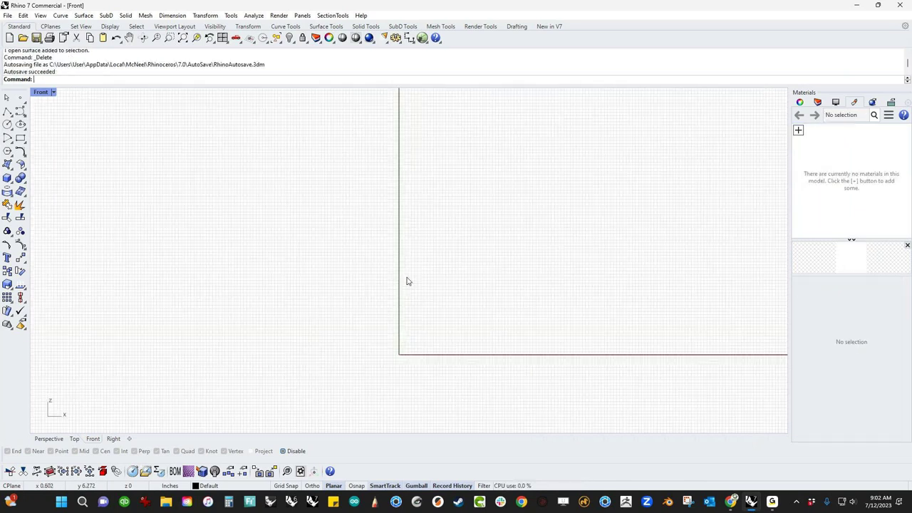
pyautogui.moveTo(408, 282); pyautogui.dragTo(352, 231, button='right')
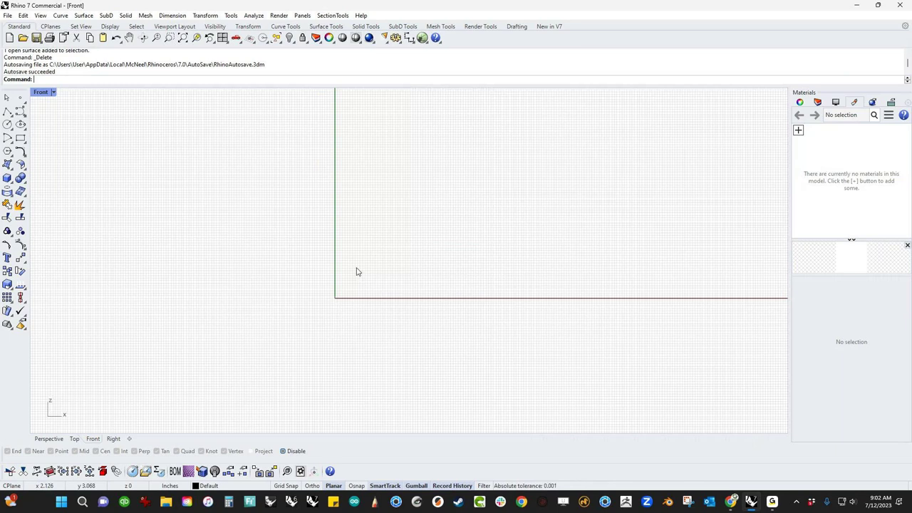
pyautogui.scroll(1, 288, 276)
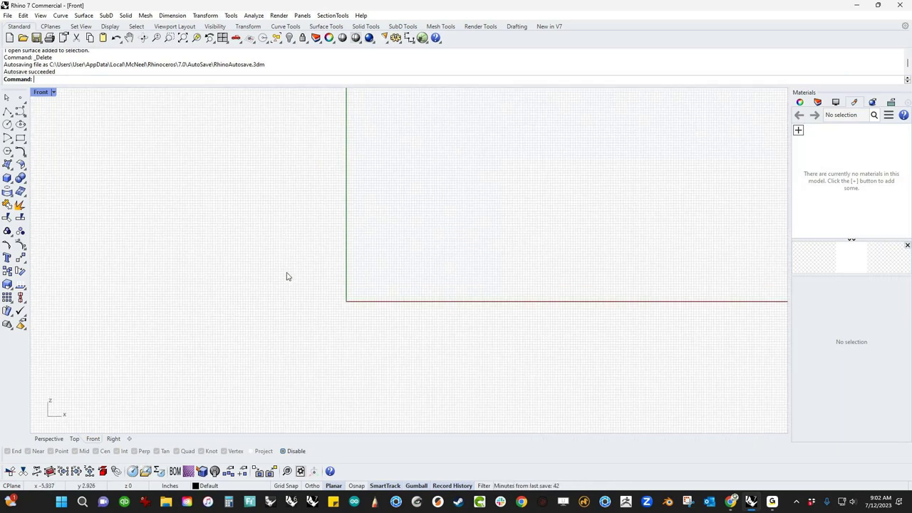
pyautogui.moveTo(295, 279); pyautogui.dragTo(332, 287, button='right')
pyautogui.write('Picture')
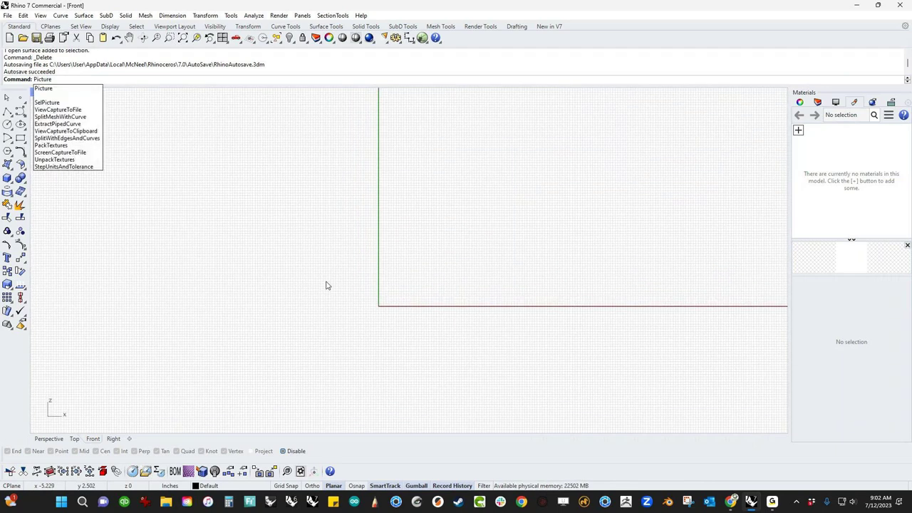
pyautogui.press('Return')
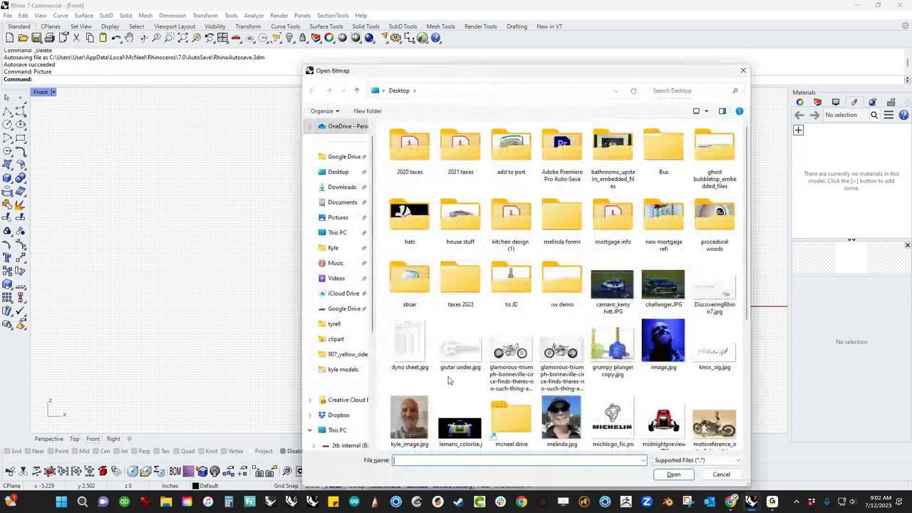
pyautogui.scroll(-3, 448, 380)
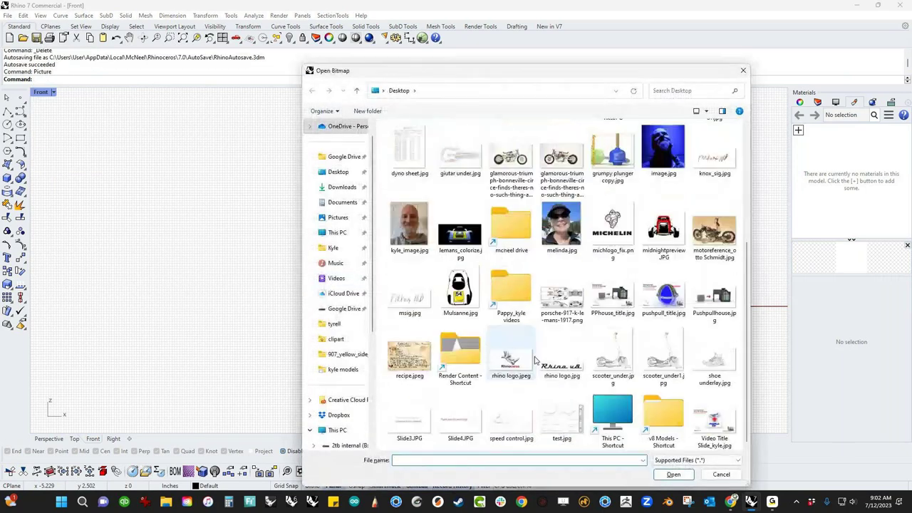
pyautogui.doubleClick(614, 357)
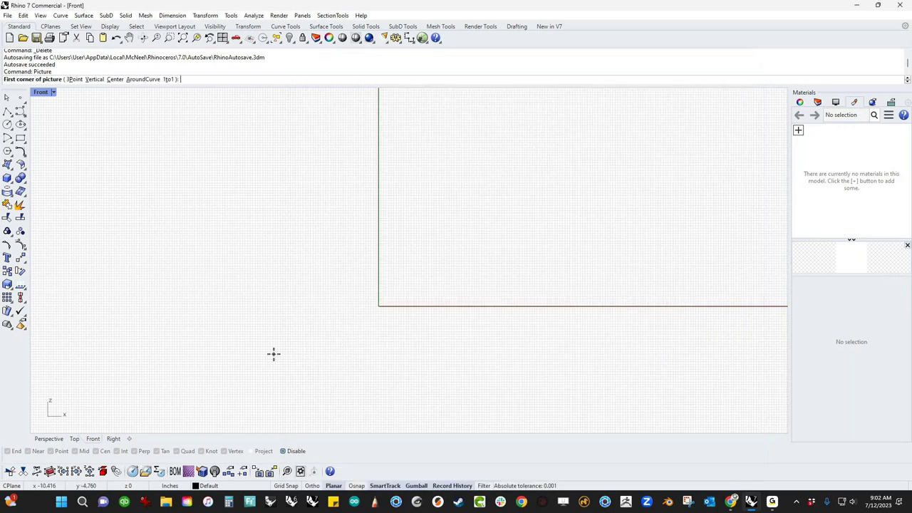
pyautogui.click(252, 373)
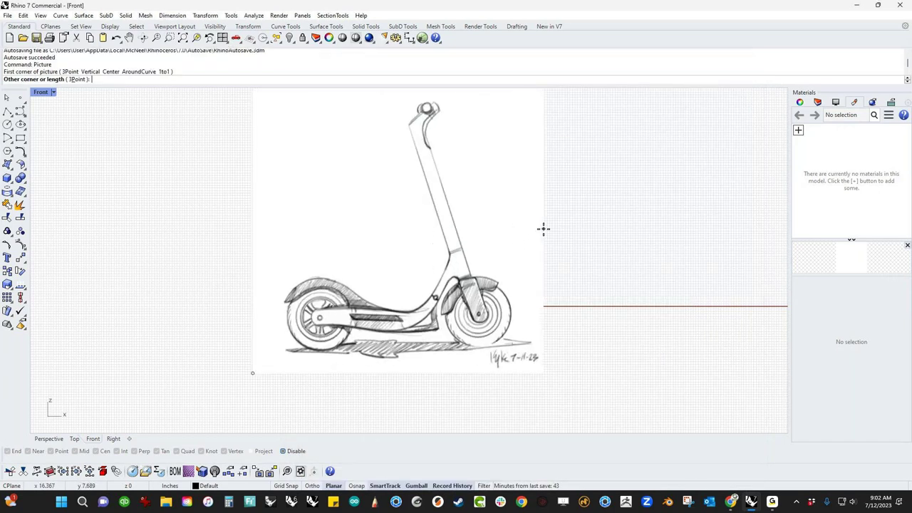
pyautogui.click(566, 218)
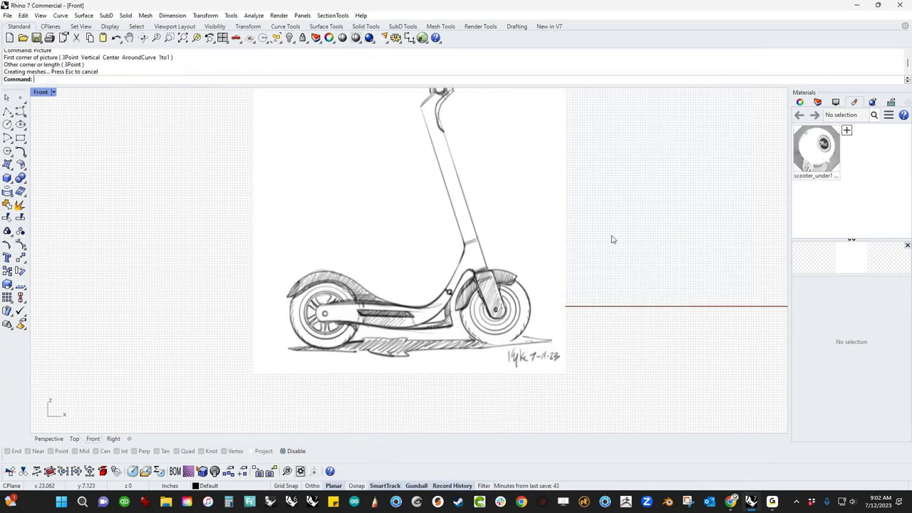
# - Set the transparency of the scooter picture's material to 61%
pyautogui.scroll(-4, 613, 239)
pyautogui.moveTo(610, 239); pyautogui.dragTo(526, 295, button='right')
pyautogui.scroll(2, 526, 296)
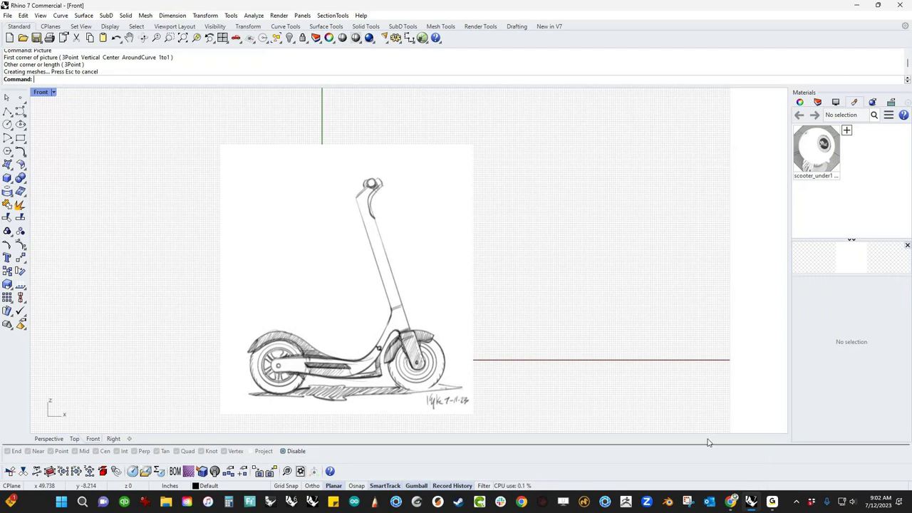
pyautogui.moveTo(549, 308); pyautogui.dragTo(562, 290, button='right')
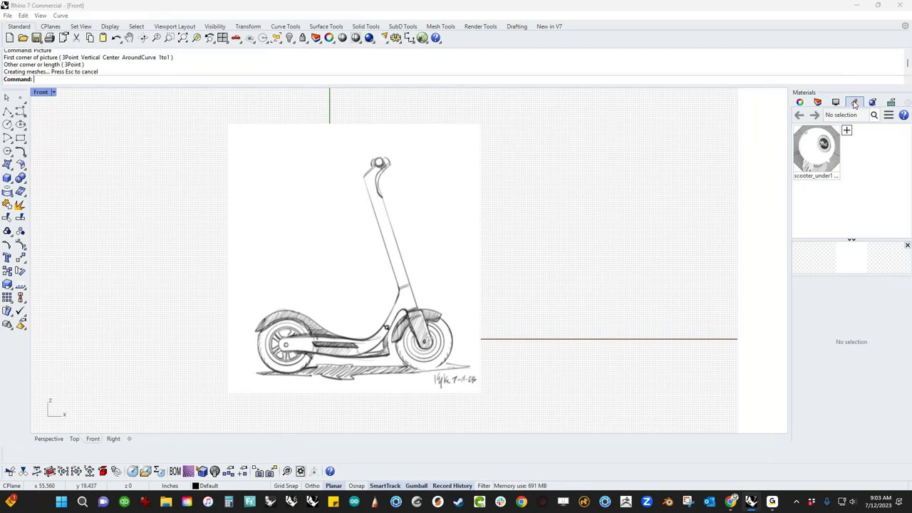
pyautogui.rightClick(855, 104)
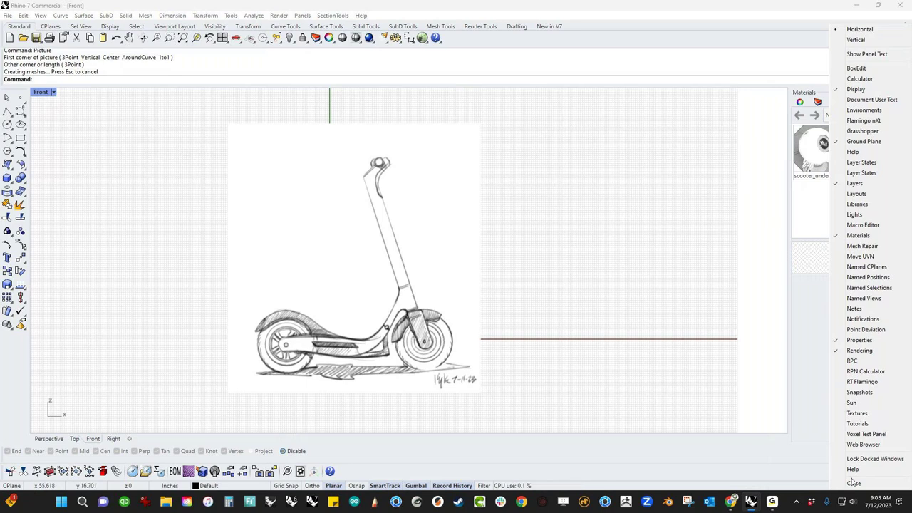
pyautogui.click(762, 213)
pyautogui.click(817, 150)
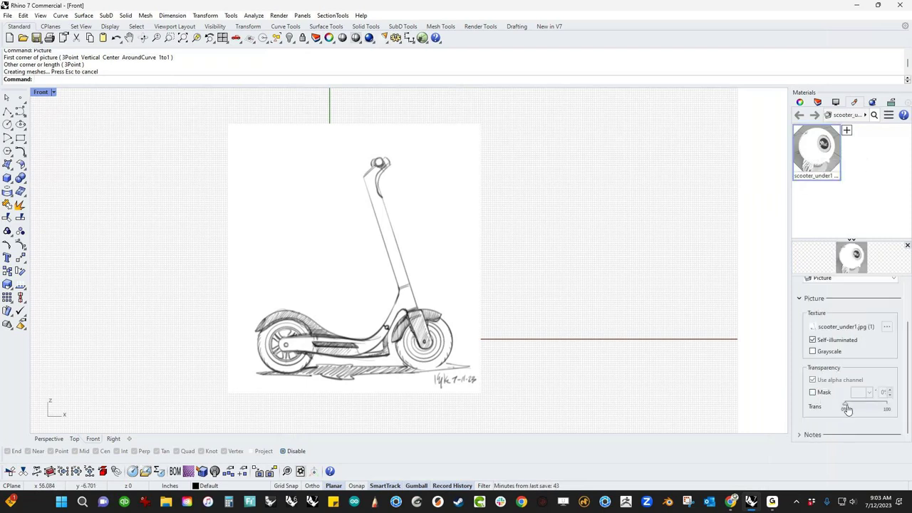
pyautogui.moveTo(847, 408); pyautogui.dragTo(874, 409)
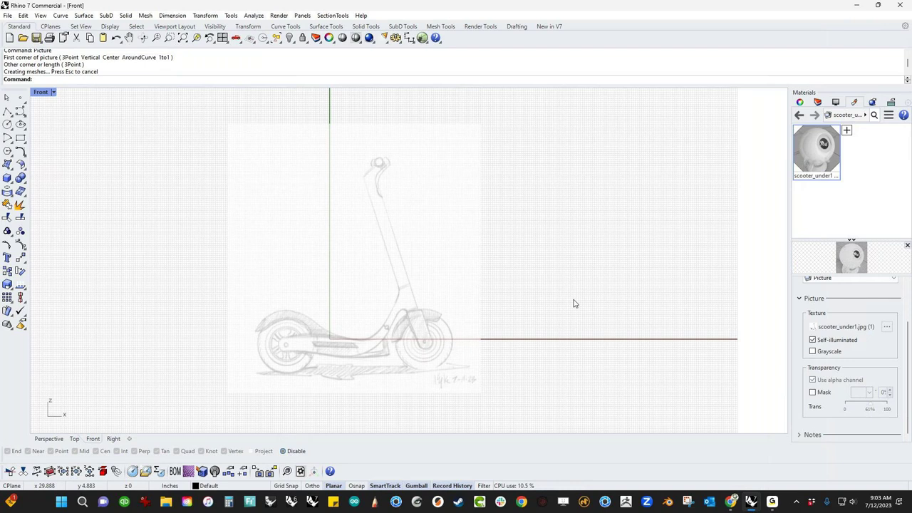
# - Switch to the Perspective view and orbit to see the picture plane at an angle
pyautogui.moveTo(573, 305); pyautogui.dragTo(534, 292, button='right')
pyautogui.write('P')
pyautogui.press('Return')
pyautogui.moveTo(469, 314); pyautogui.dragTo(446, 302, button='right')
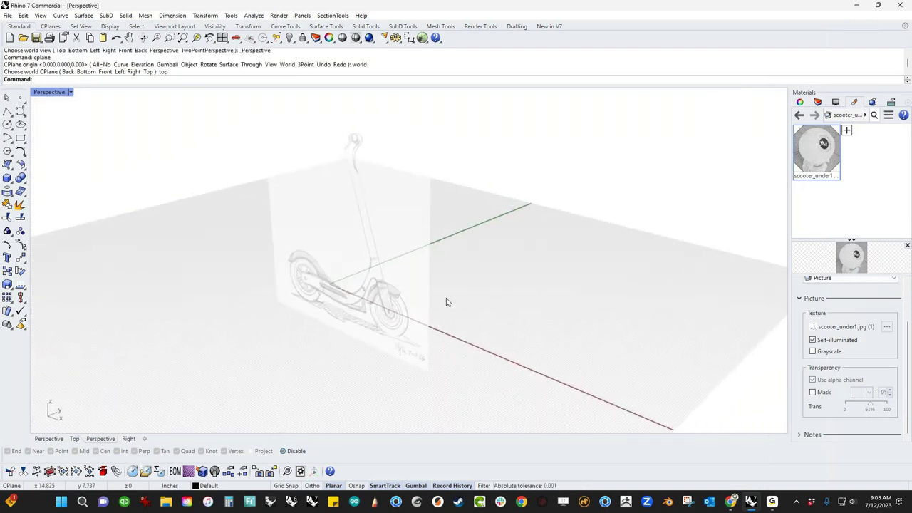
# - Try moving the picture back along the Y axis, and undo the move
pyautogui.click(352, 258)
pyautogui.moveTo(343, 224); pyautogui.dragTo(446, 191)
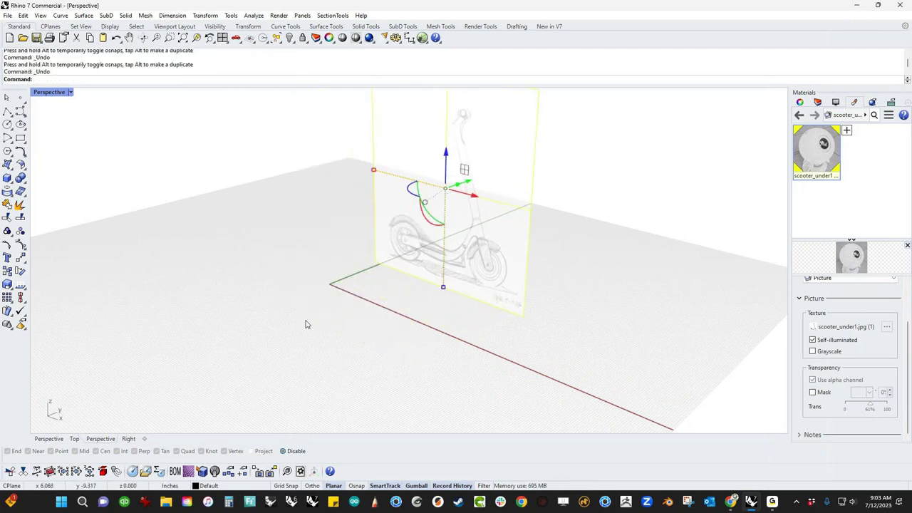
pyautogui.hotkey('ctrl', 'z')
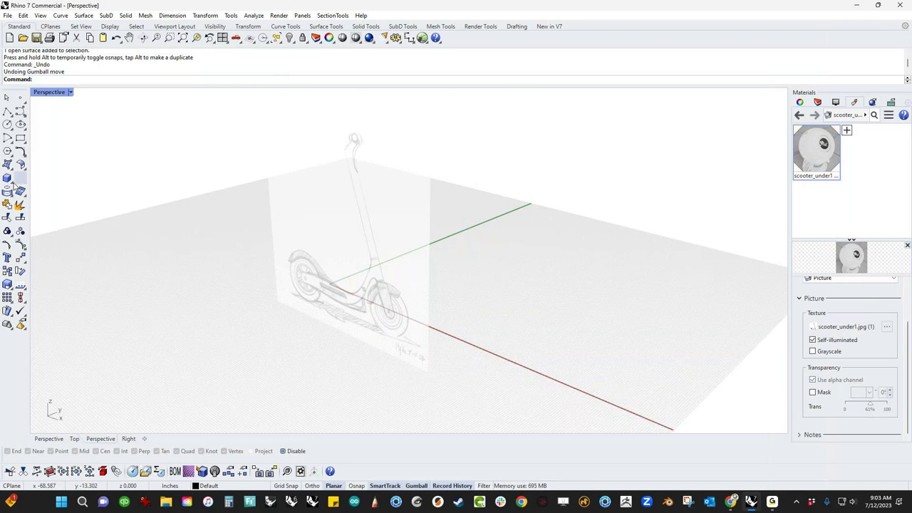
# - Create a sphere centered near the origin, large enough to cut through the picture plane
pyautogui.click(11, 181)
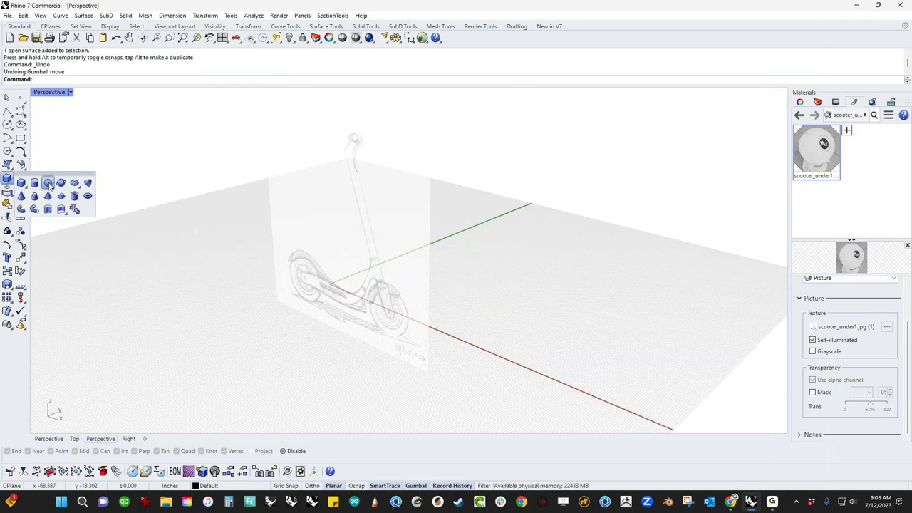
pyautogui.click(48, 183)
pyautogui.click(327, 280)
pyautogui.click(380, 315)
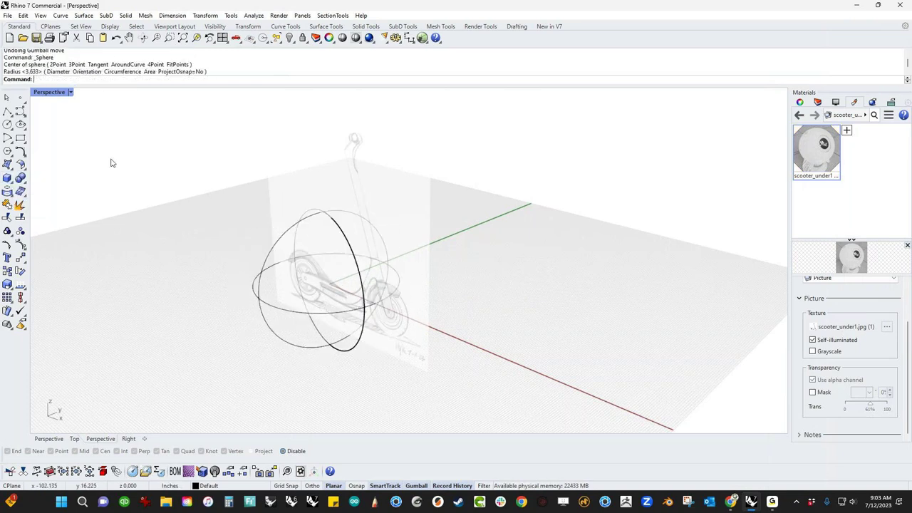
# - Set the Perspective view to Shaded and move the picture about 19.7 inches back along the Y axis, behind the sphere
pyautogui.click(41, 93)
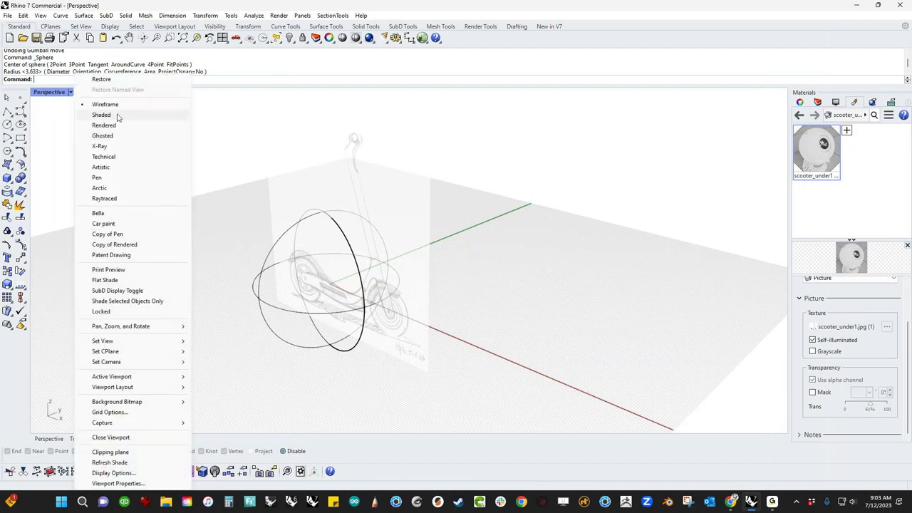
pyautogui.click(116, 116)
pyautogui.moveTo(131, 267)
pyautogui.mouseDown(button='right')
pyautogui.moveTo(222, 282)
pyautogui.moveTo(145, 269)
pyautogui.moveTo(177, 298)
pyautogui.moveTo(180, 328)
pyautogui.moveTo(177, 265)
pyautogui.moveTo(183, 279)
pyautogui.mouseUp(button='right')
pyautogui.click(402, 299)
pyautogui.moveTo(338, 225); pyautogui.dragTo(431, 191)
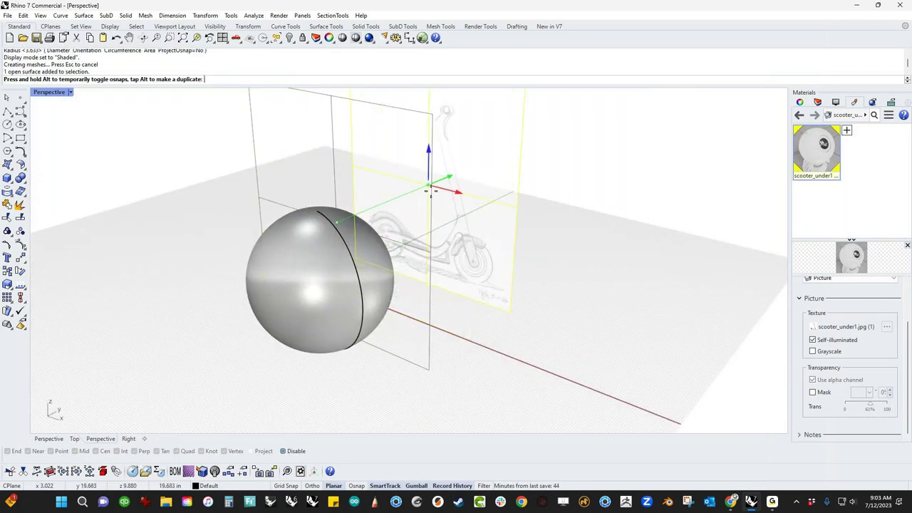
# - Delete the sphere in front of the picture
pyautogui.click(328, 352)
pyautogui.press('Delete')
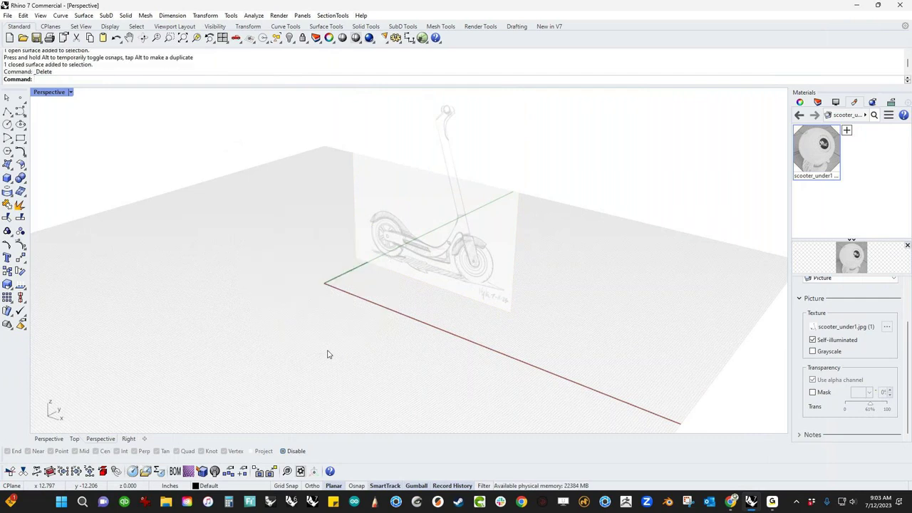
# - In the Front view, move the picture so it is centered on the vertical axis with the wheels resting on the X axis
pyautogui.hotkey('ctrl', 'F2')
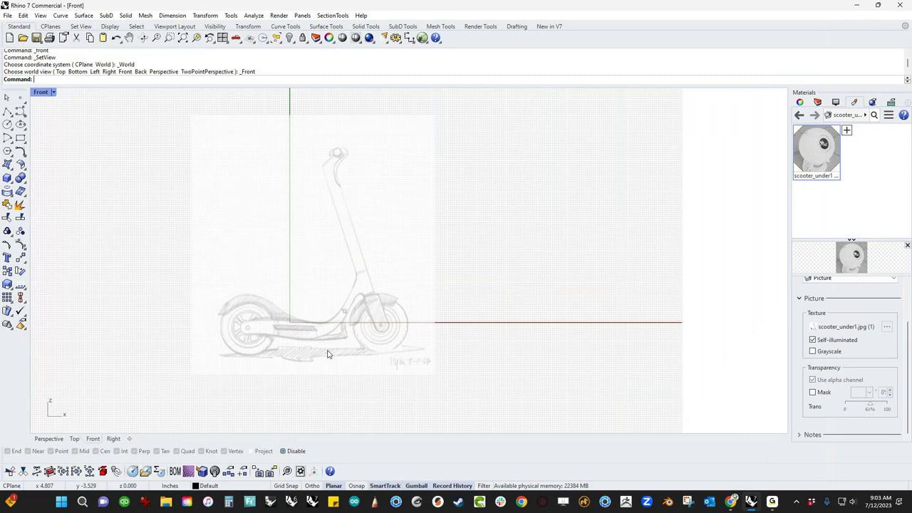
pyautogui.moveTo(328, 355); pyautogui.dragTo(390, 348, button='right')
pyautogui.moveTo(413, 302)
pyautogui.mouseDown()
pyautogui.moveTo(419, 255)
pyautogui.moveTo(417, 276)
pyautogui.moveTo(363, 267)
pyautogui.moveTo(391, 261)
pyautogui.moveTo(391, 271)
pyautogui.mouseUp()
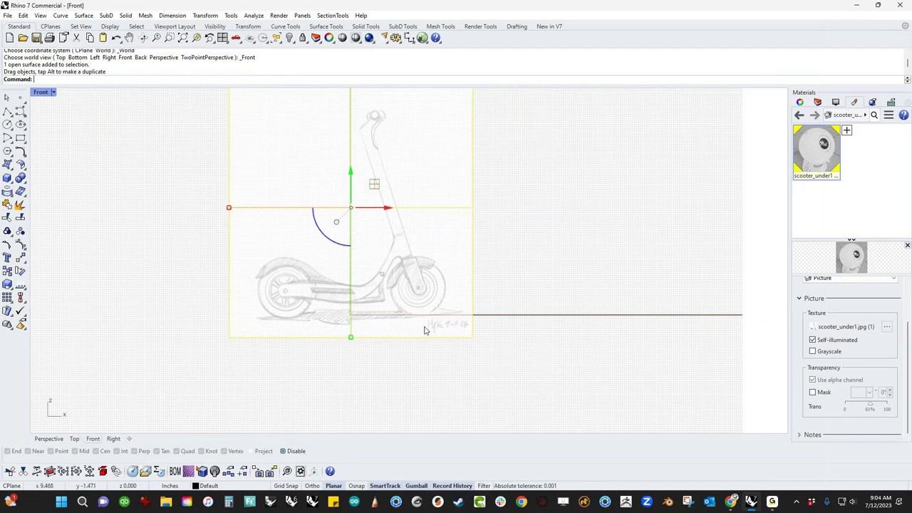
# - In the Perspective view, duplicate the picture along the X axis and place the copy beside the original on the negative side
pyautogui.hotkey('ctrl', 'F4')
pyautogui.moveTo(426, 330); pyautogui.dragTo(430, 380, button='right')
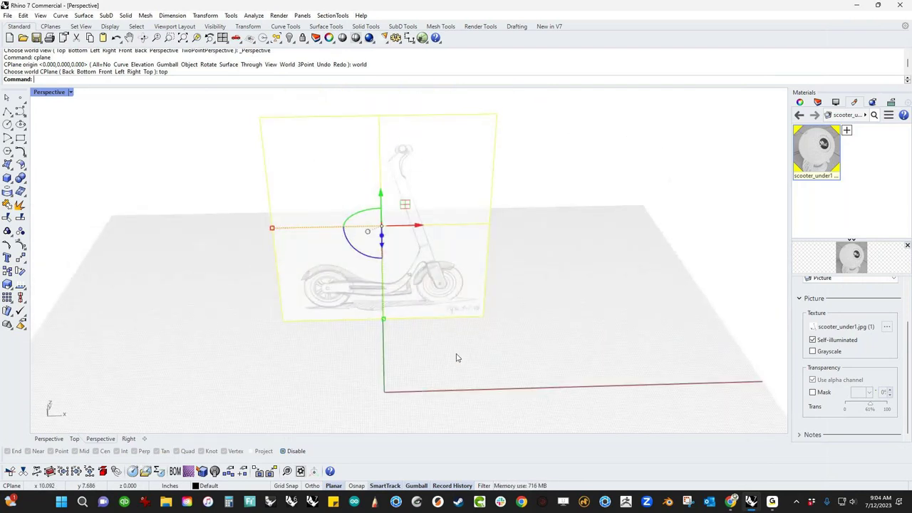
pyautogui.moveTo(456, 359); pyautogui.dragTo(446, 366, button='right')
pyautogui.moveTo(421, 230); pyautogui.dragTo(187, 227)
pyautogui.press('alt')
pyautogui.moveTo(213, 323); pyautogui.dragTo(227, 339, button='right')
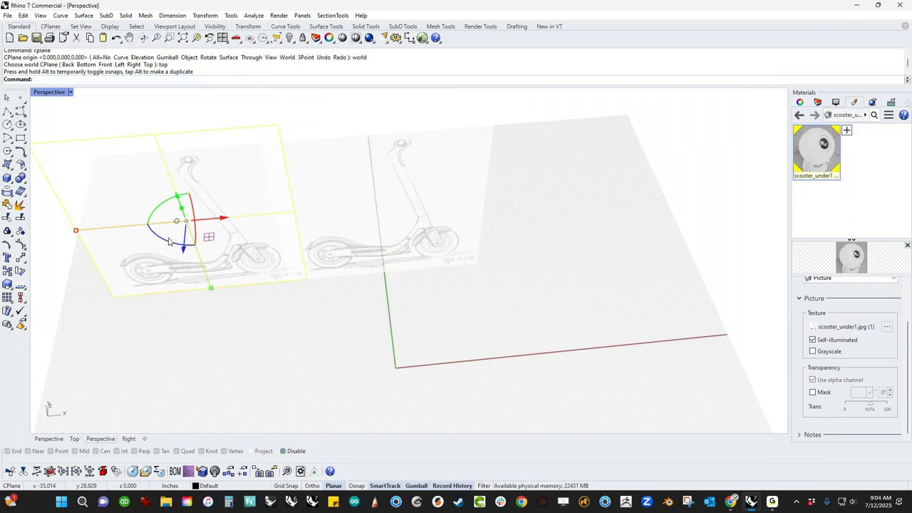
# - Rotate the copied picture 90 degrees about its vertical axis and slide it forward along its own plane
pyautogui.click(164, 205)
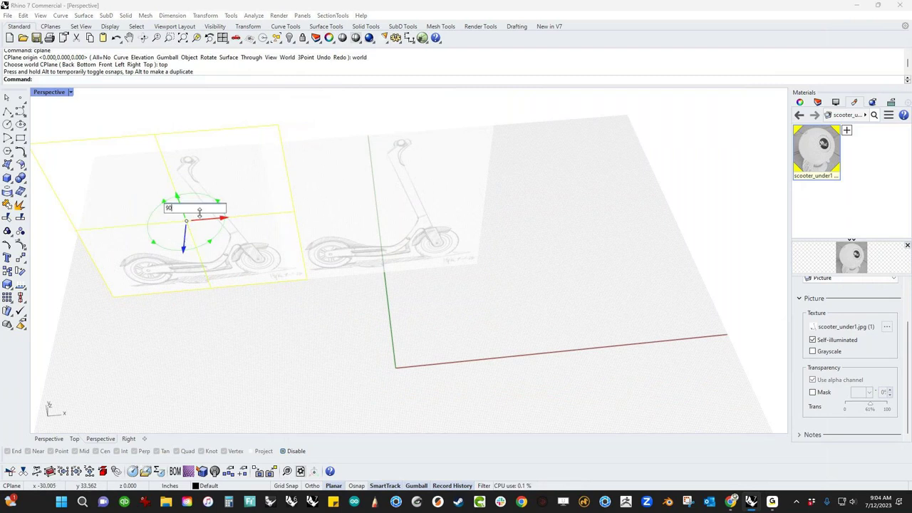
pyautogui.press('Return')
pyautogui.moveTo(297, 300); pyautogui.dragTo(222, 229, button='right')
pyautogui.moveTo(216, 213); pyautogui.dragTo(145, 277)
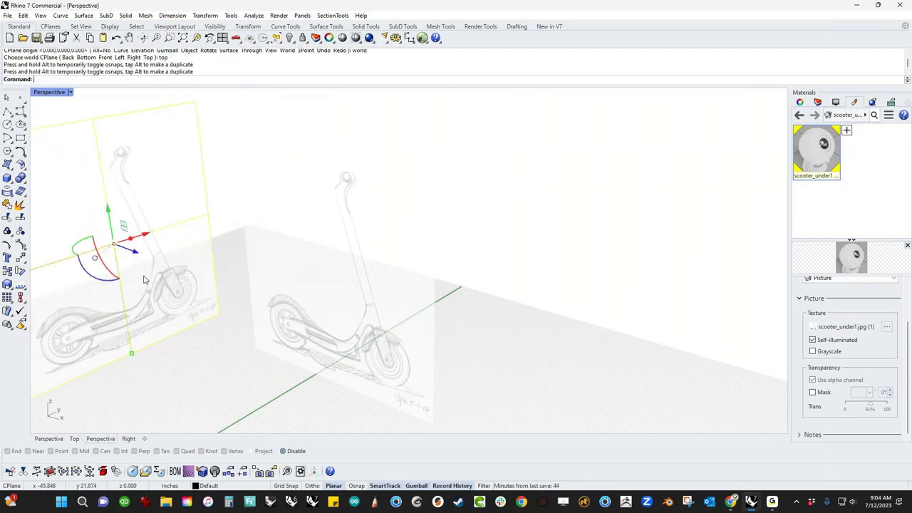
# - Duplicate the rotated picture along the X axis to the opposite side of the original picture
pyautogui.scroll(-2, 175, 319)
pyautogui.keyDown('shift'); pyautogui.moveTo(193, 343); pyautogui.dragTo(322, 300, button='right'); pyautogui.keyUp('shift')
pyautogui.click(429, 285)
pyautogui.click(248, 266)
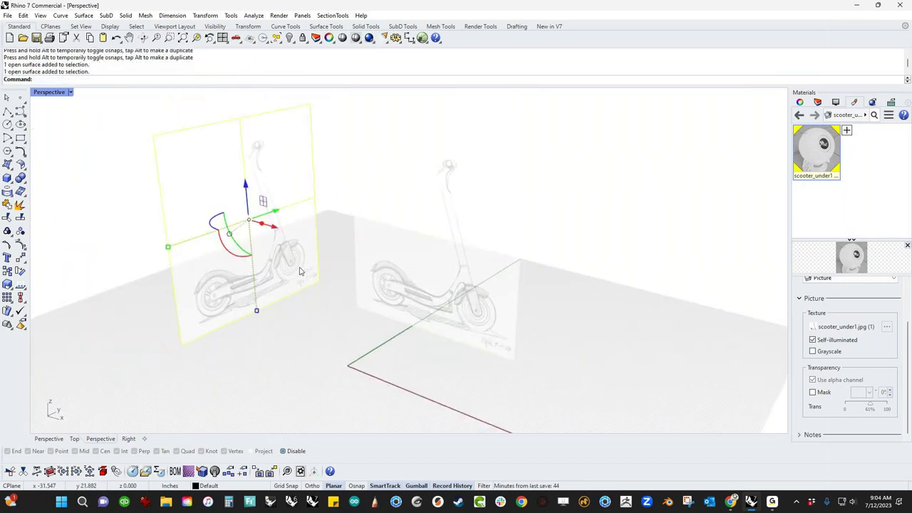
pyautogui.press('alt')
pyautogui.moveTo(253, 239); pyautogui.dragTo(574, 349)
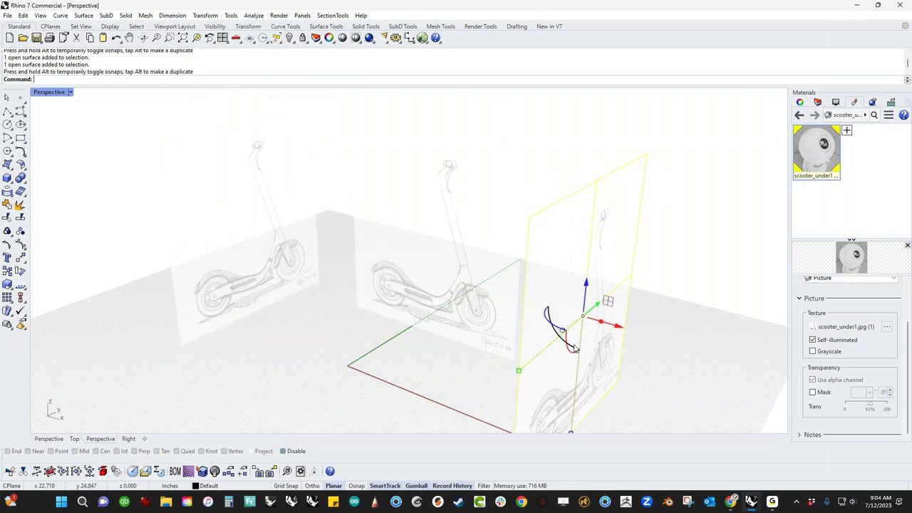
# - Delete the two rotated copies of the scooter picture, keeping only the original front-facing one
pyautogui.moveTo(633, 352)
pyautogui.mouseDown(button='right')
pyautogui.moveTo(535, 330)
pyautogui.moveTo(484, 352)
pyautogui.moveTo(350, 344)
pyautogui.mouseUp(button='right')
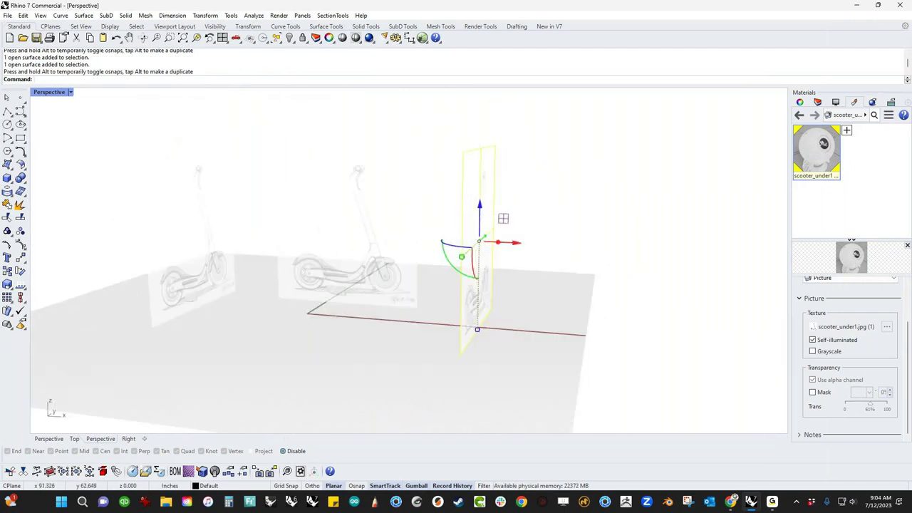
pyautogui.click(818, 102)
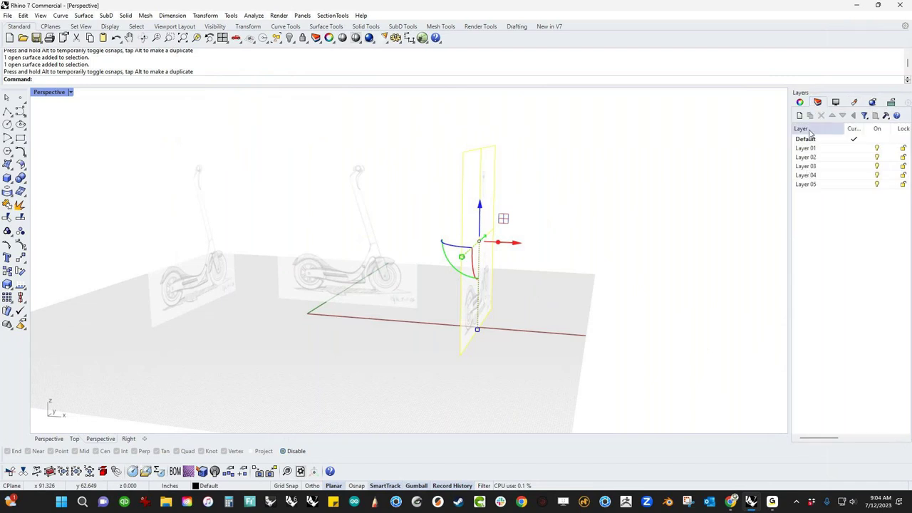
pyautogui.keyDown('shift'); pyautogui.click(197, 283); pyautogui.keyUp('shift')
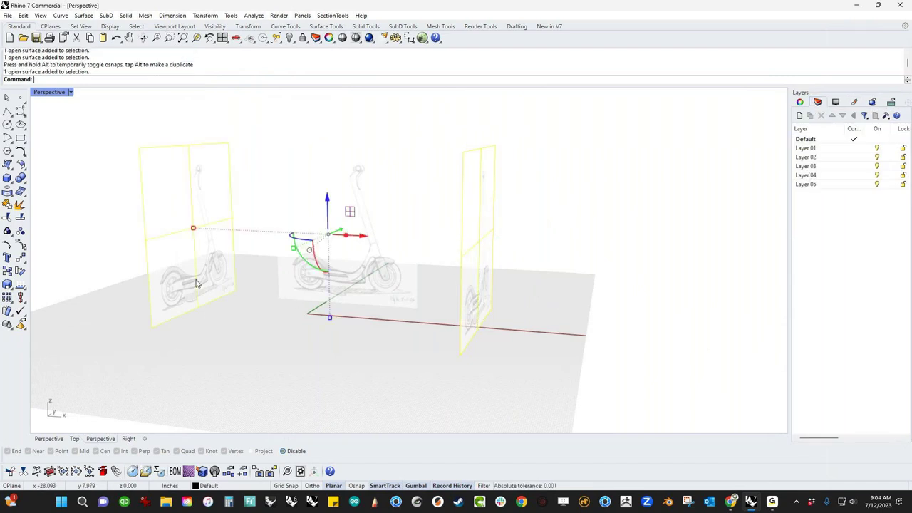
pyautogui.press('Delete')
pyautogui.scroll(3, 321, 263)
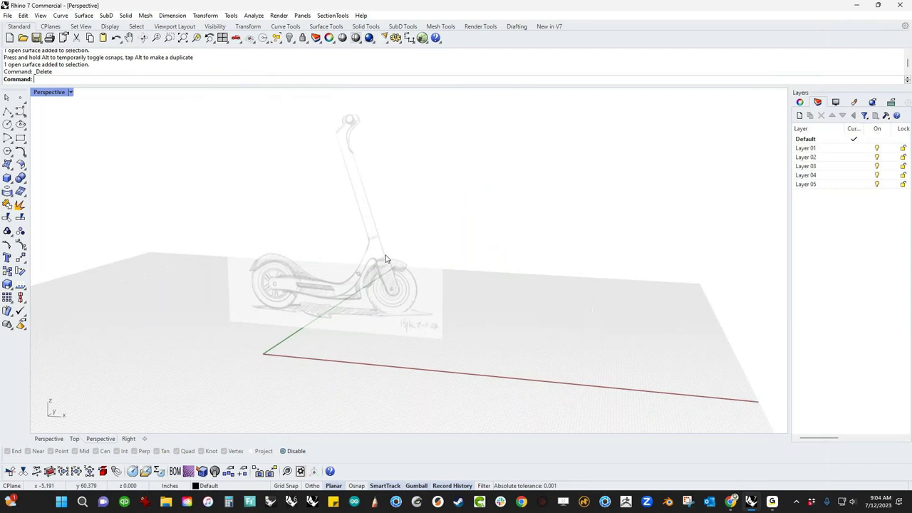
# - Select the remaining scooter picture, then make Layer 01 current and rename it image
pyautogui.click(387, 260)
pyautogui.doubleClick(813, 149)
pyautogui.click(813, 148)
pyautogui.press('Return')
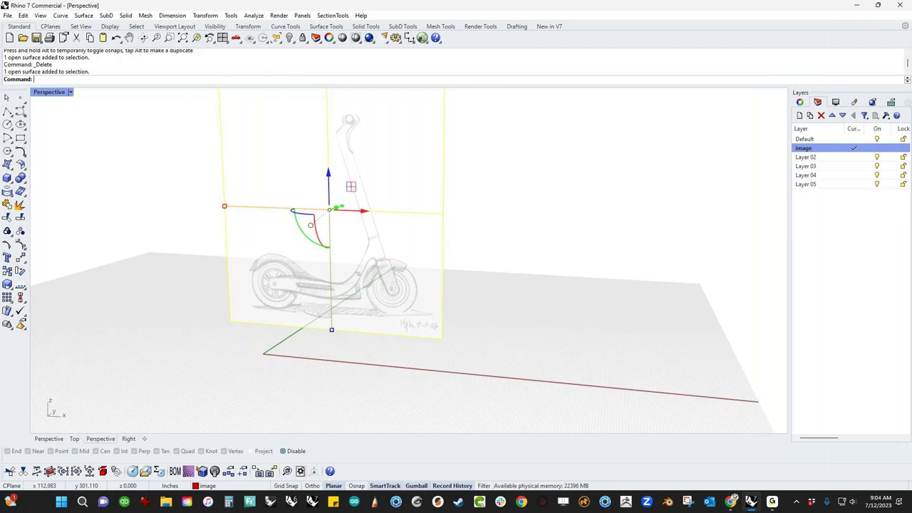
# - Assign the selected scooter picture to the image layer and deselect it
pyautogui.click(751, 502)
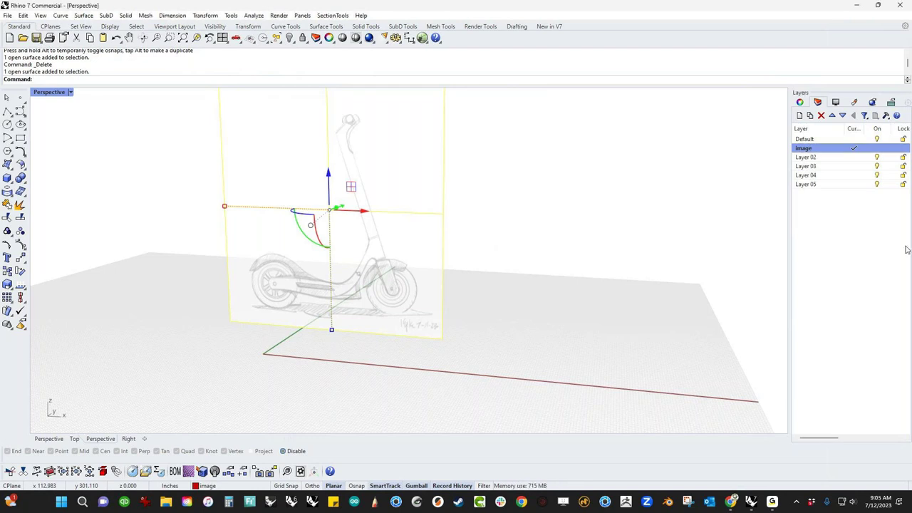
pyautogui.rightClick(806, 148)
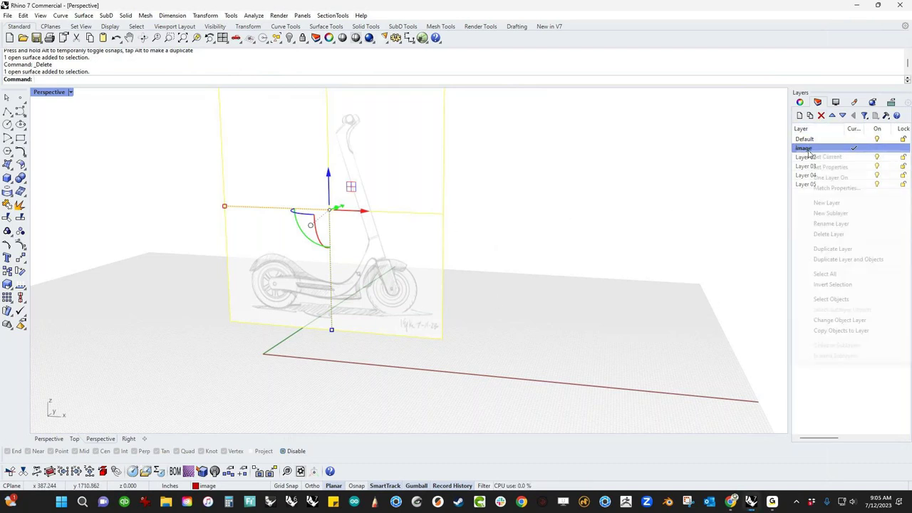
pyautogui.click(839, 320)
pyautogui.click(658, 236)
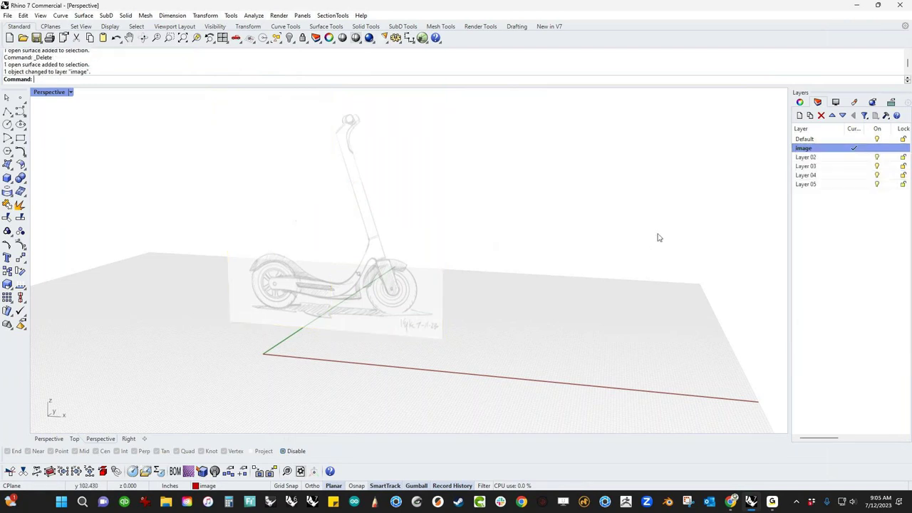
# - Make Default the current layer and lock the image layer, leaving its visibility on after testing the toggle
pyautogui.click(824, 141)
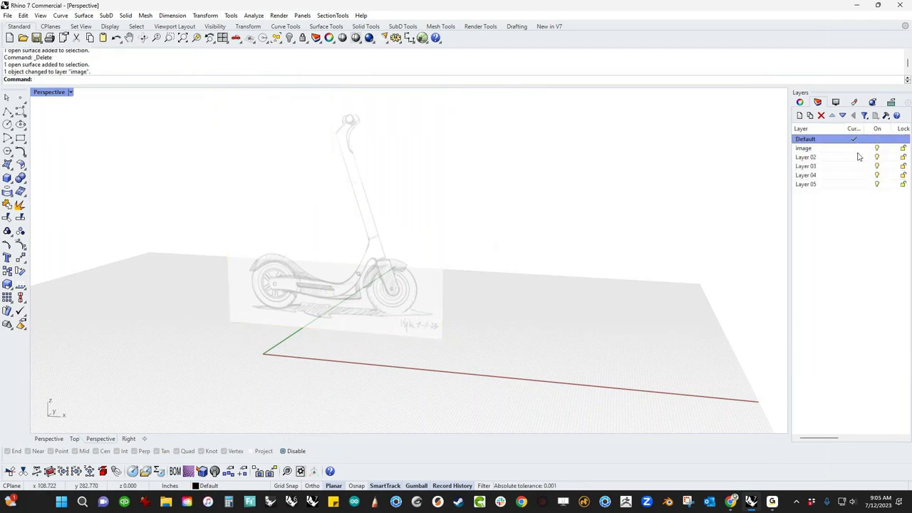
pyautogui.click(878, 148)
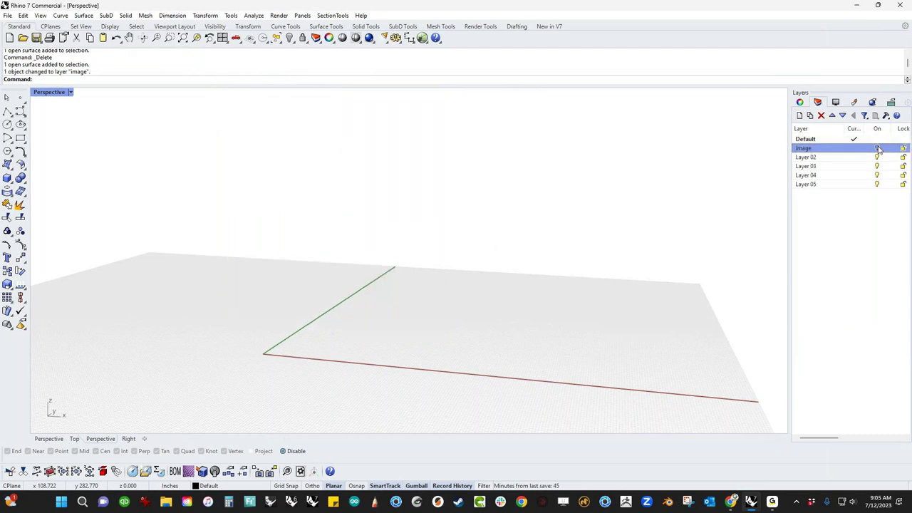
pyautogui.click(877, 148)
pyautogui.click(904, 148)
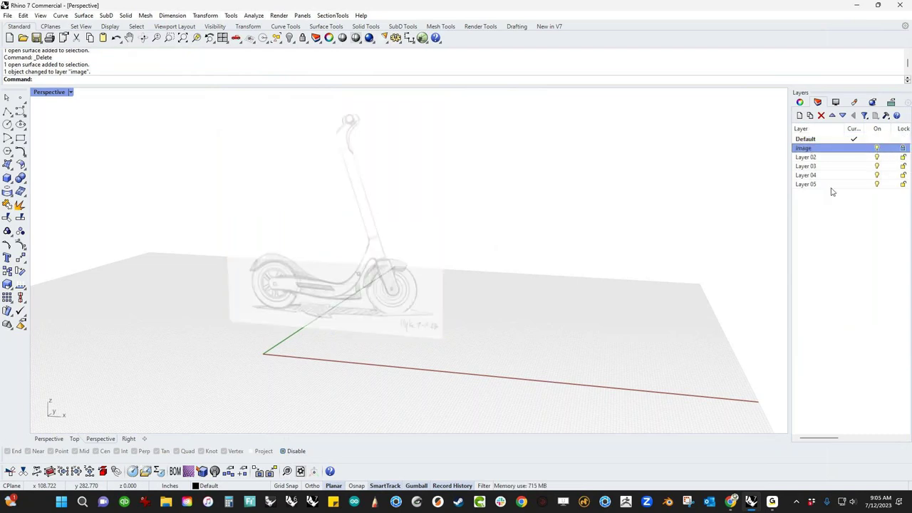
pyautogui.moveTo(556, 295)
pyautogui.mouseDown(button='right')
pyautogui.moveTo(495, 307)
pyautogui.moveTo(534, 309)
pyautogui.mouseUp(button='right')
pyautogui.moveTo(559, 264)
pyautogui.mouseDown(button='right')
pyautogui.moveTo(539, 273)
pyautogui.moveTo(551, 281)
pyautogui.mouseUp(button='right')
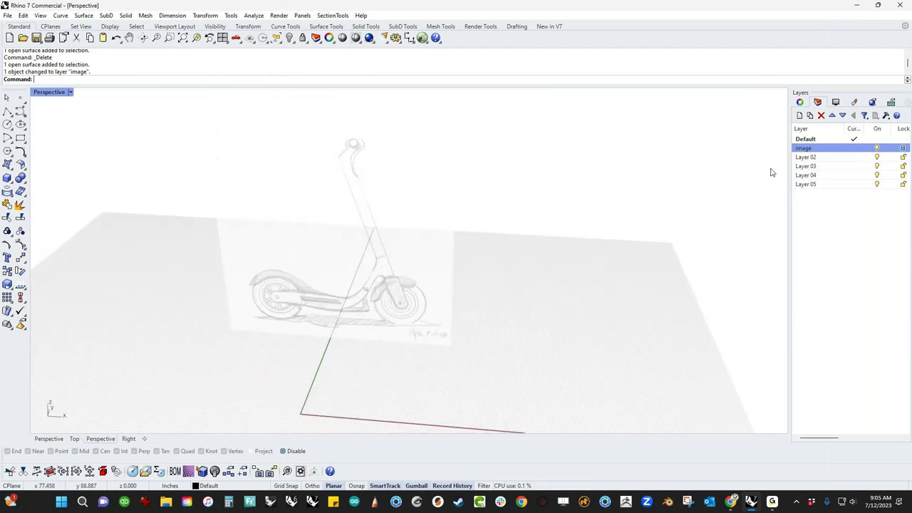
pyautogui.click(878, 147)
pyautogui.click(878, 147)
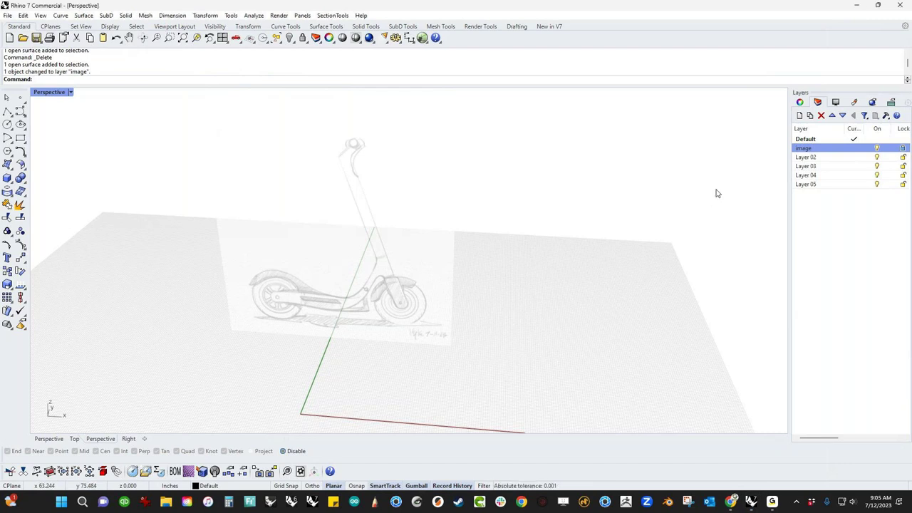
# - In the Front view, draw a circle from the center of the rear wheel's hub out to the ring just inside the tire
pyautogui.moveTo(449, 362); pyautogui.dragTo(465, 338, button='right')
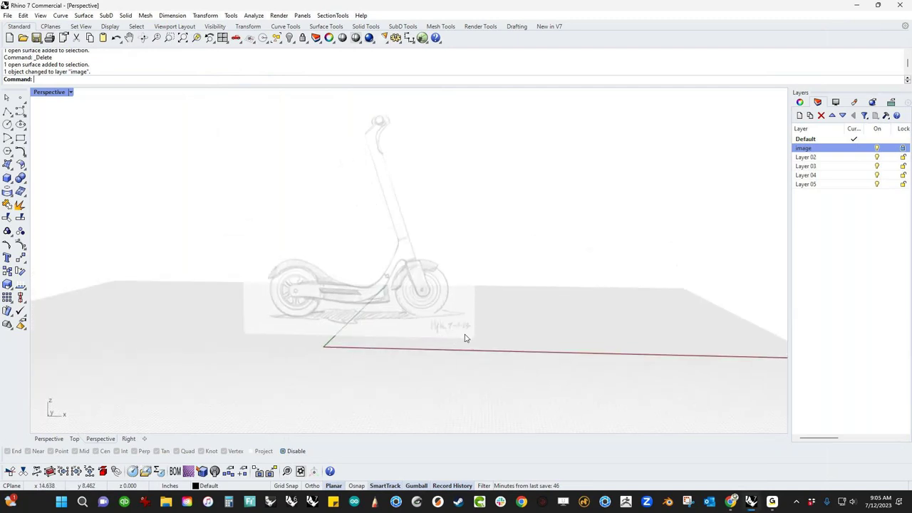
pyautogui.hotkey('ctrl', 'F2')
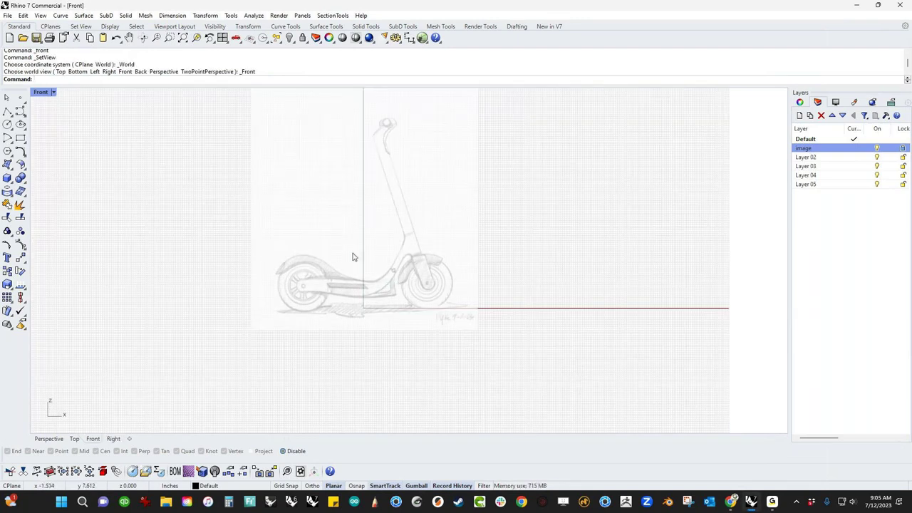
pyautogui.scroll(6, 356, 256)
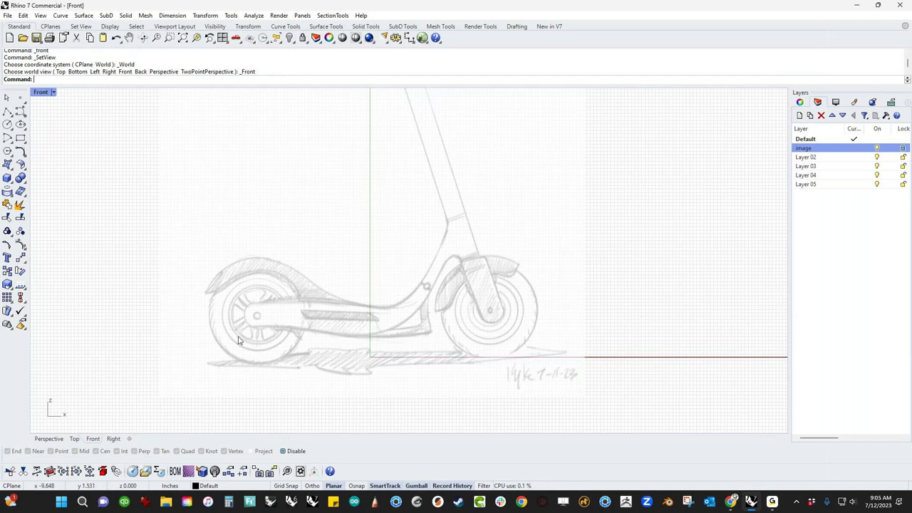
pyautogui.scroll(3, 239, 333)
pyautogui.scroll(2, 267, 290)
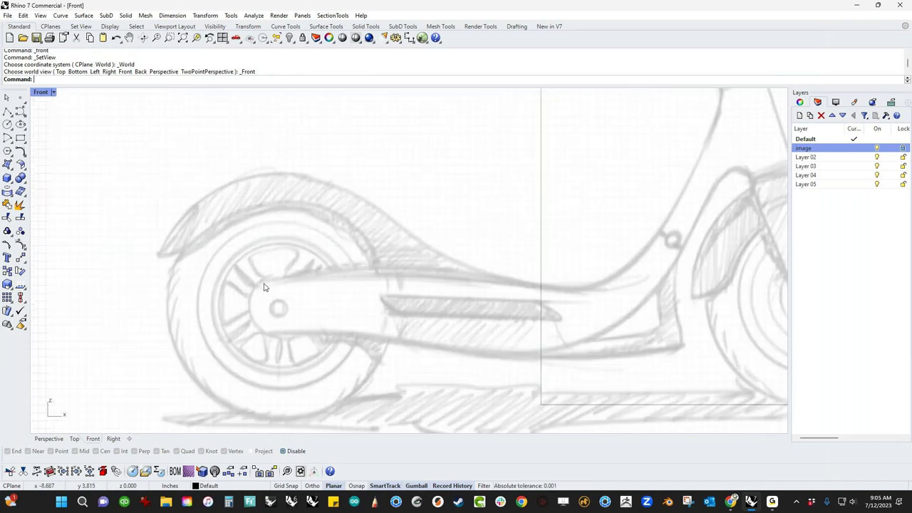
pyautogui.moveTo(303, 323); pyautogui.dragTo(384, 275, button='right')
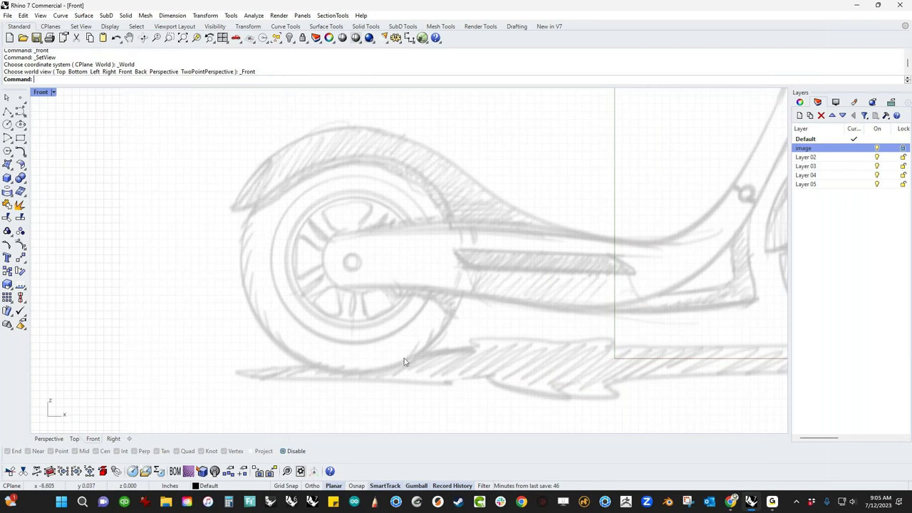
pyautogui.scroll(-2, 334, 288)
pyautogui.moveTo(335, 288)
pyautogui.mouseDown(button='right')
pyautogui.moveTo(235, 292)
pyautogui.moveTo(345, 295)
pyautogui.mouseUp(button='right')
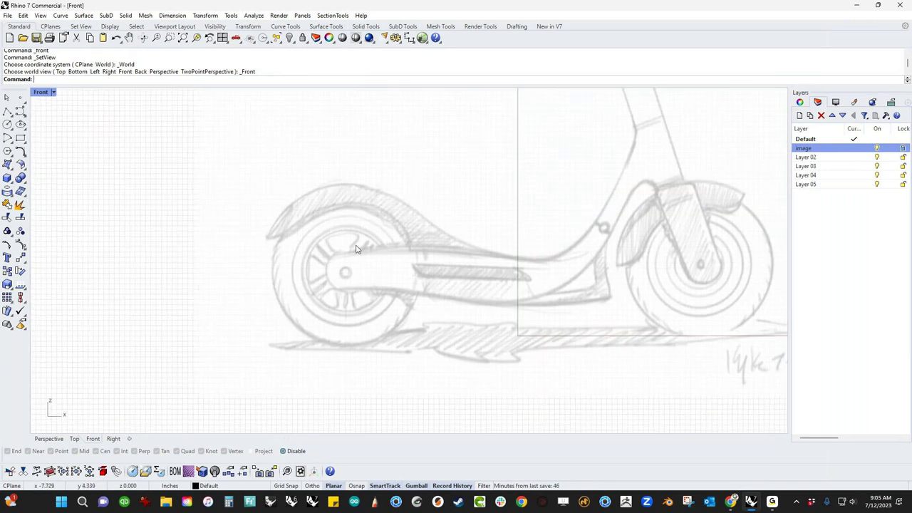
pyautogui.scroll(4, 357, 248)
pyautogui.moveTo(400, 285); pyautogui.dragTo(336, 272, button='right')
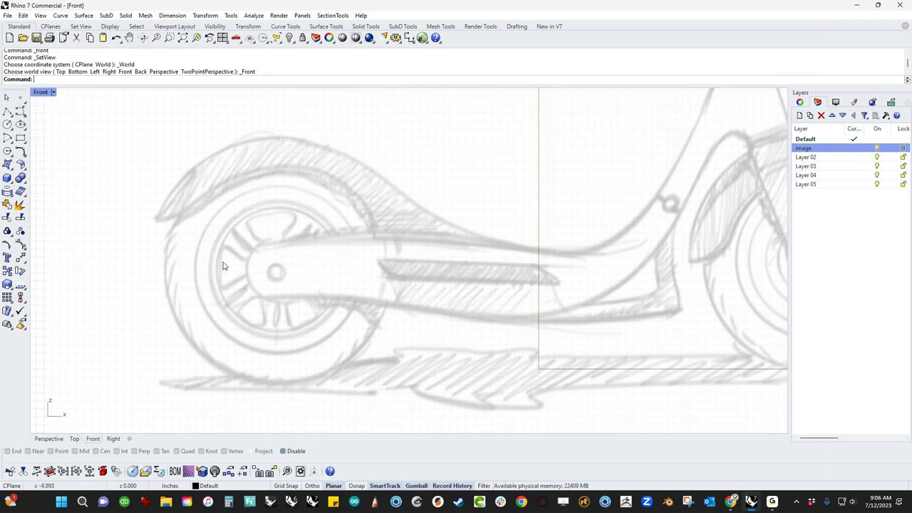
pyautogui.click(8, 125)
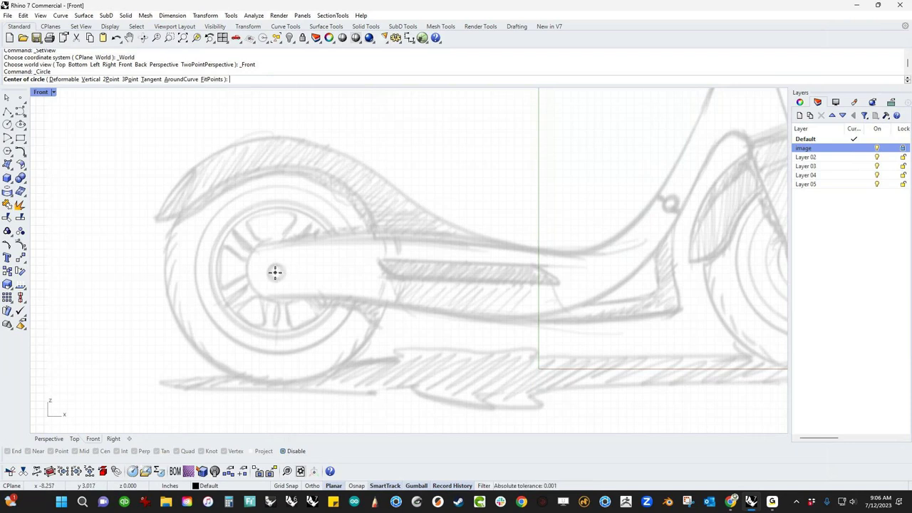
pyautogui.click(276, 271)
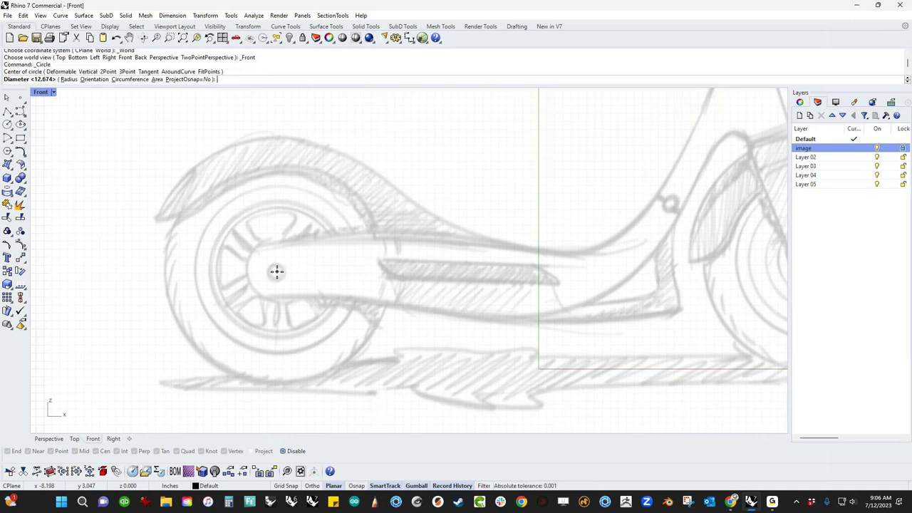
pyautogui.click(351, 313)
# - Nudge the rear-wheel circle right and up in 0.01-inch steps to align it with the sketched ring, and deselect it
pyautogui.click(329, 343)
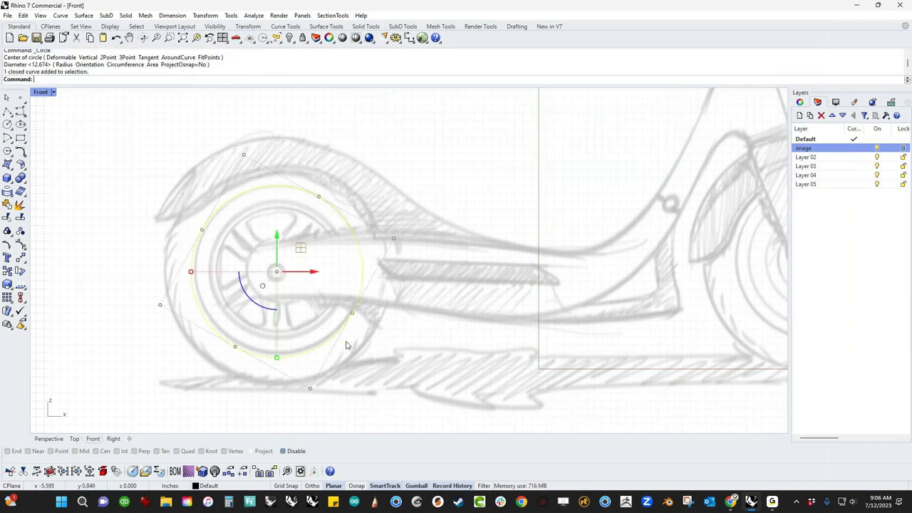
pyautogui.hotkey('alt', 'Right')
pyautogui.hotkey('alt', 'Right')
pyautogui.hotkey('alt', 'Right')
pyautogui.hotkey('alt', 'Up')
pyautogui.hotkey('alt', 'Up')
pyautogui.hotkey('alt', 'Up')
pyautogui.hotkey('alt', 'Up')
pyautogui.hotkey('alt', 'Up')
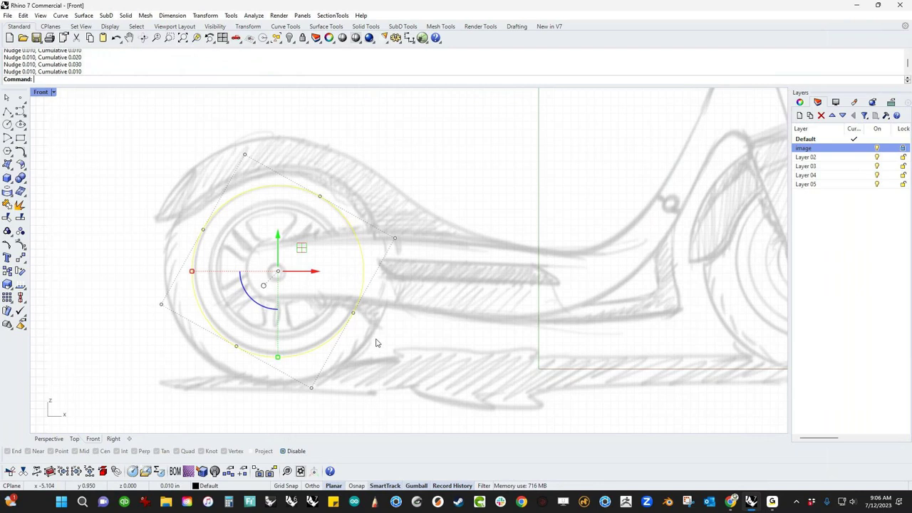
pyautogui.hotkey('alt', 'Right')
pyautogui.hotkey('alt', 'Right')
pyautogui.hotkey('alt', 'Up')
pyautogui.hotkey('alt', 'Up')
pyautogui.hotkey('alt', 'Left')
pyautogui.press('Escape')
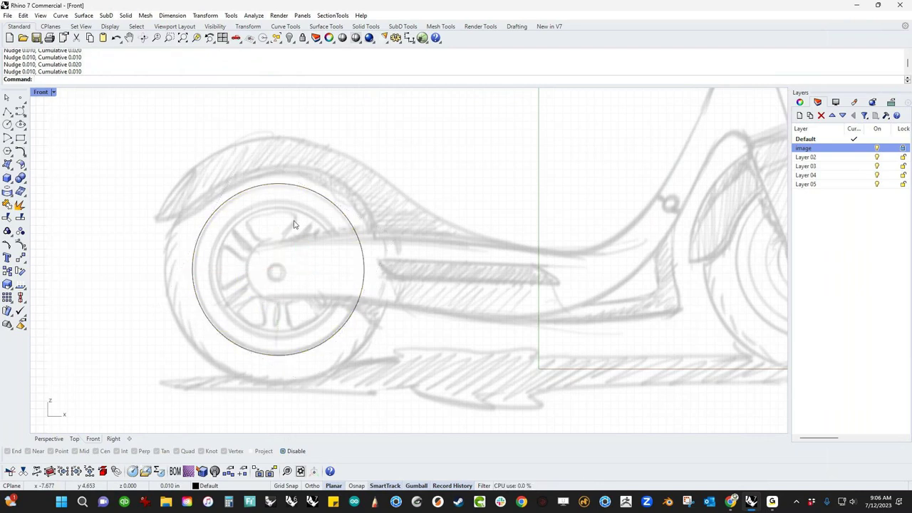
# - Review the nudge keys, directions and step sizes in the Rhino options, and close them without changes
pyautogui.click(233, 15)
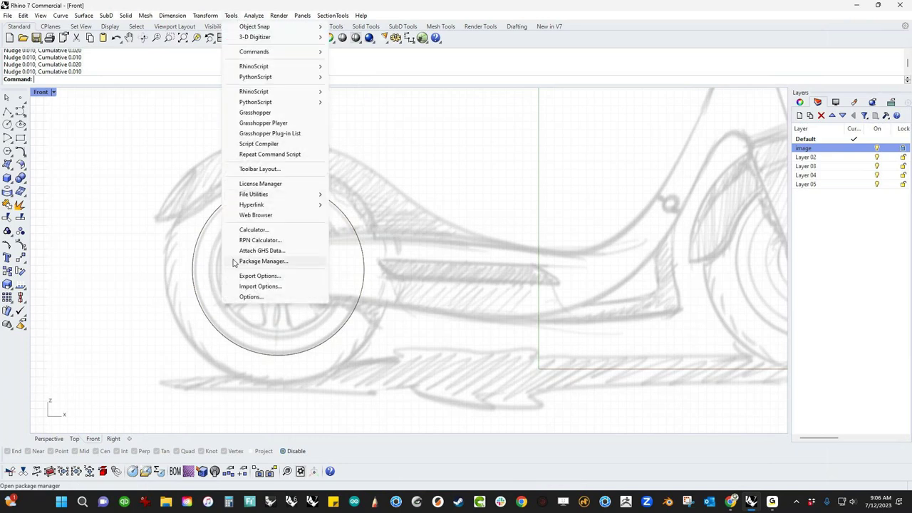
pyautogui.click(253, 295)
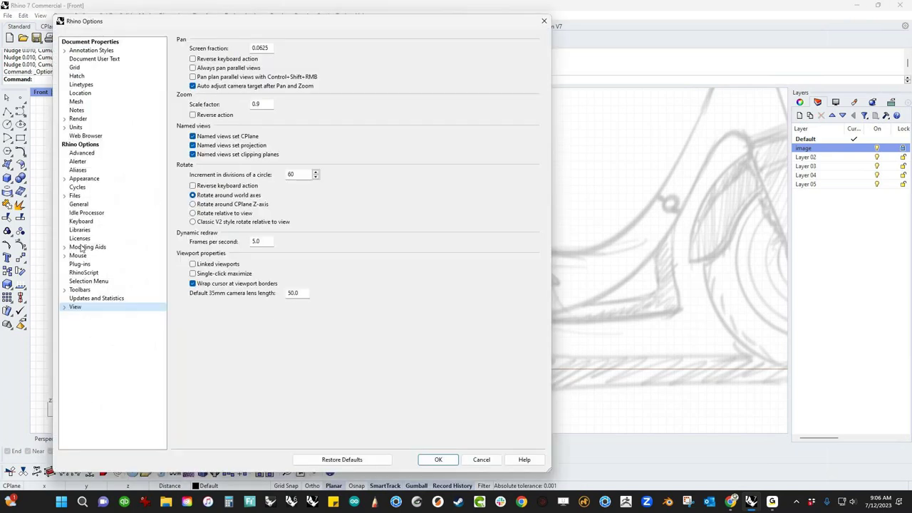
pyautogui.click(82, 248)
pyautogui.click(64, 247)
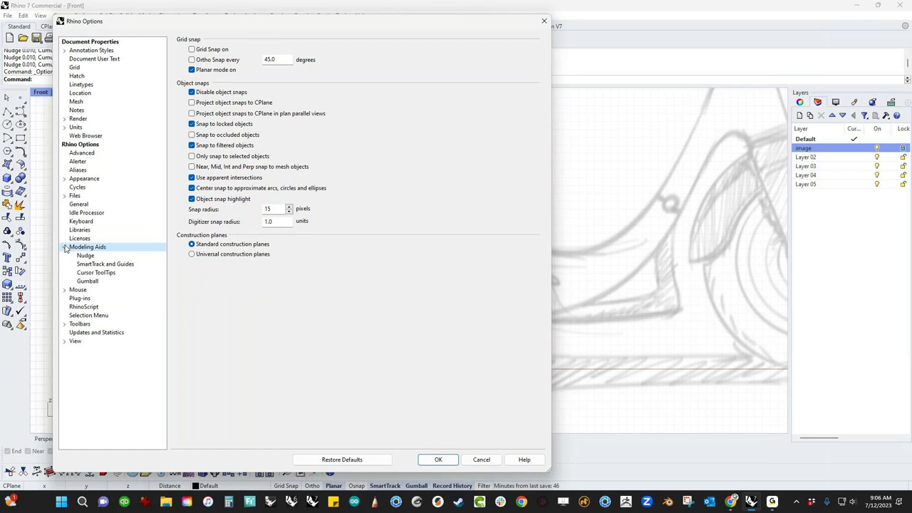
pyautogui.click(87, 256)
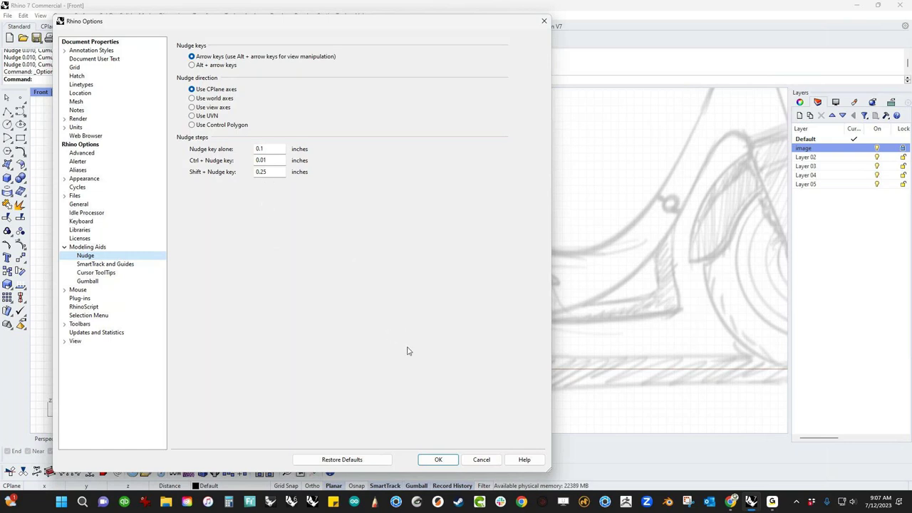
pyautogui.click(482, 459)
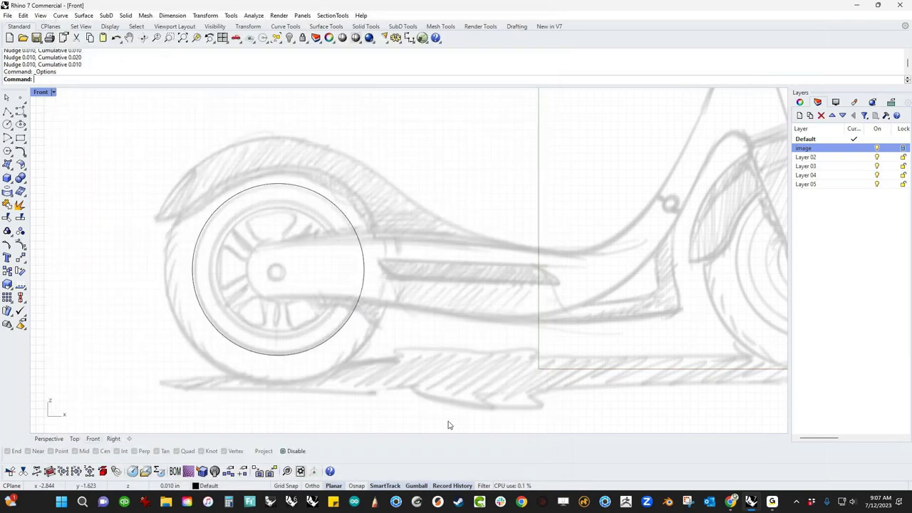
# - Copy the rear-wheel circle in place and scale the copy uniformly about its center to a radius of about 2.24 inches
pyautogui.moveTo(373, 350); pyautogui.dragTo(399, 360, button='right')
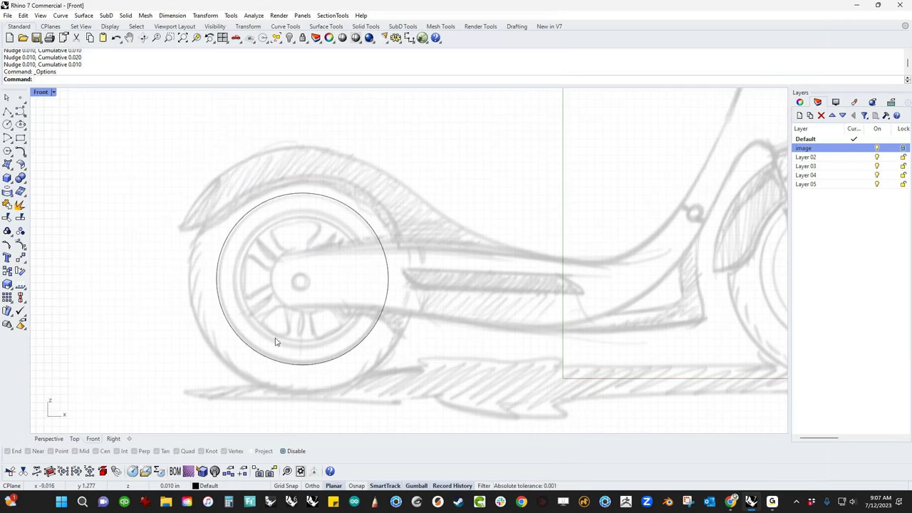
pyautogui.click(288, 366)
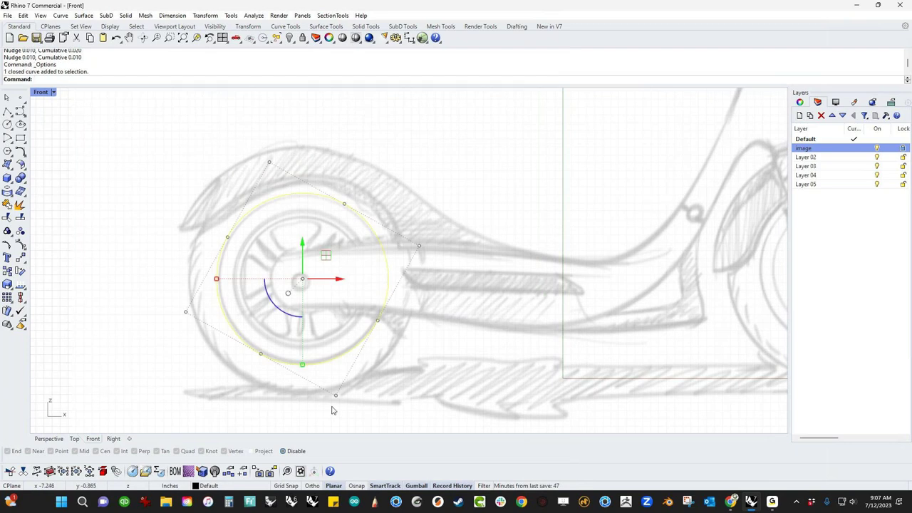
pyautogui.hotkey('ctrl', 'c')
pyautogui.hotkey('ctrl', 'v')
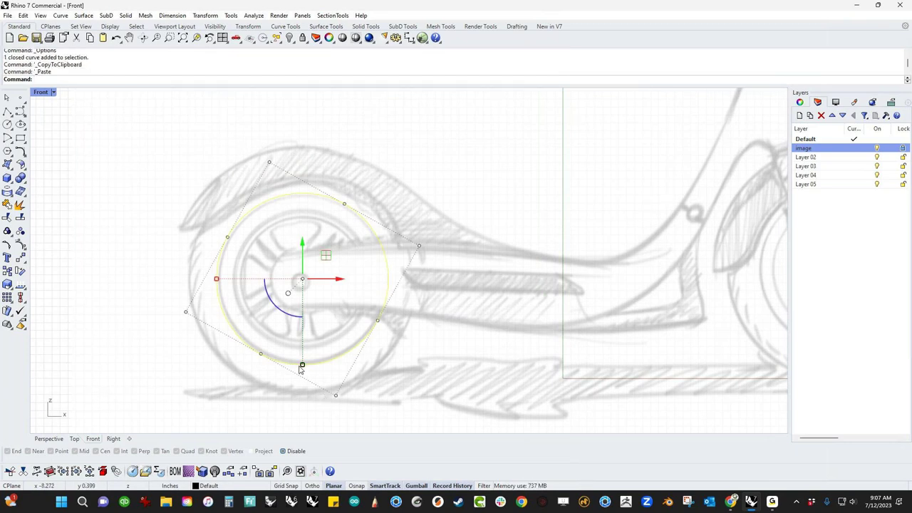
pyautogui.moveTo(302, 367); pyautogui.dragTo(303, 350)
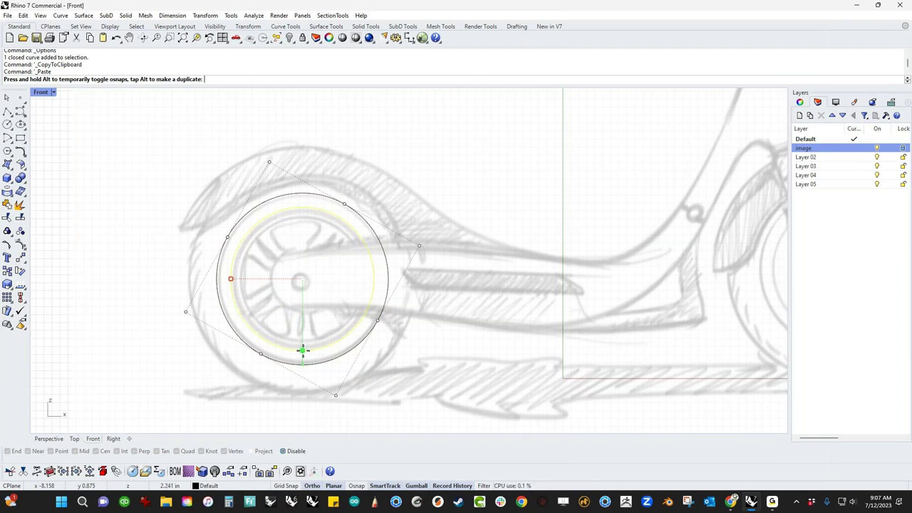
pyautogui.moveTo(303, 350); pyautogui.dragTo(302, 350)
pyautogui.scroll(5, 302, 350)
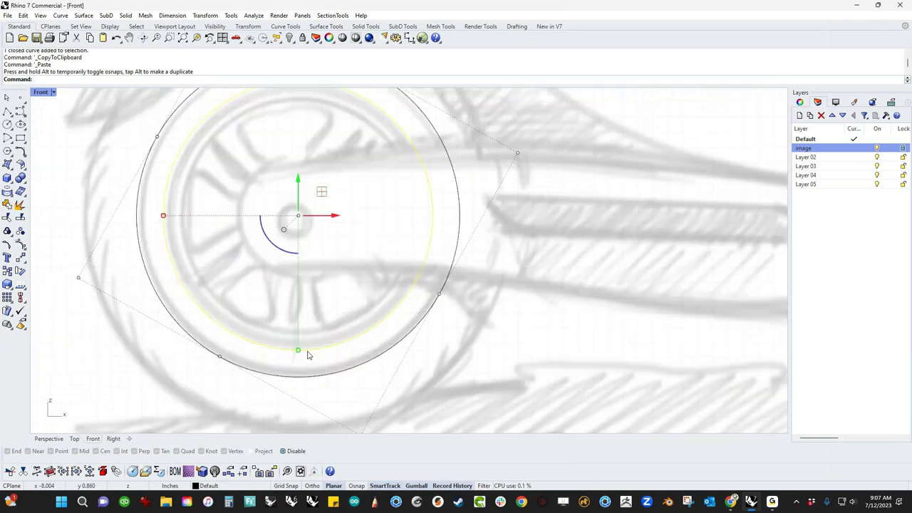
# - Add two smaller concentric copies of the inner rear-wheel circle, scaled uniformly about its center to match the sketched rim lines
pyautogui.hotkey('ctrl', 'c')
pyautogui.hotkey('ctrl', 'v')
pyautogui.moveTo(298, 350); pyautogui.dragTo(300, 333)
pyautogui.click(401, 391)
pyautogui.press('Escape')
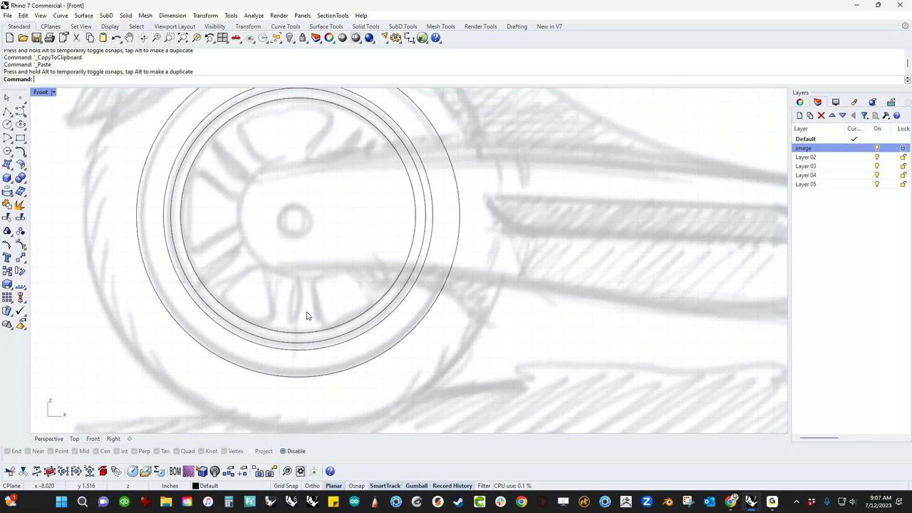
pyautogui.scroll(-3, 306, 316)
pyautogui.scroll(1, 305, 312)
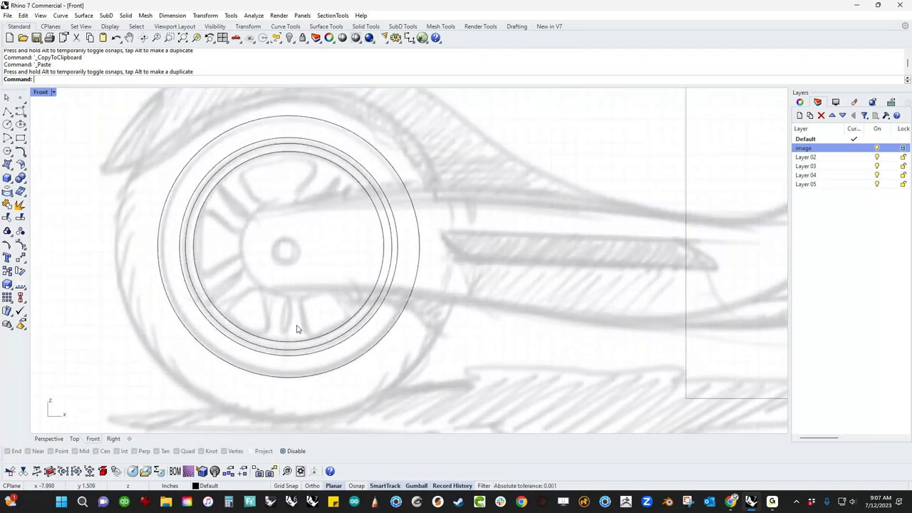
# - In the Perspective view, purge the construction history of all objects with the hp alias
pyautogui.hotkey('ctrl', 'F4')
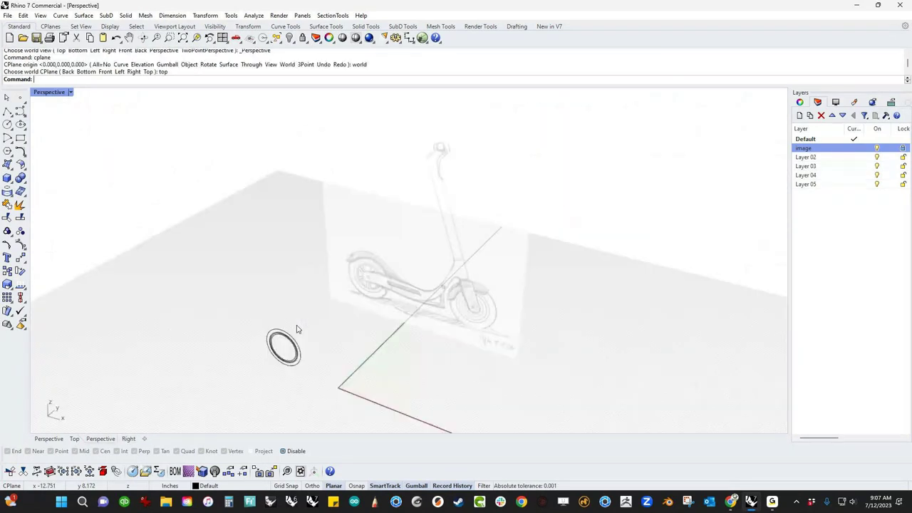
pyautogui.scroll(5, 297, 330)
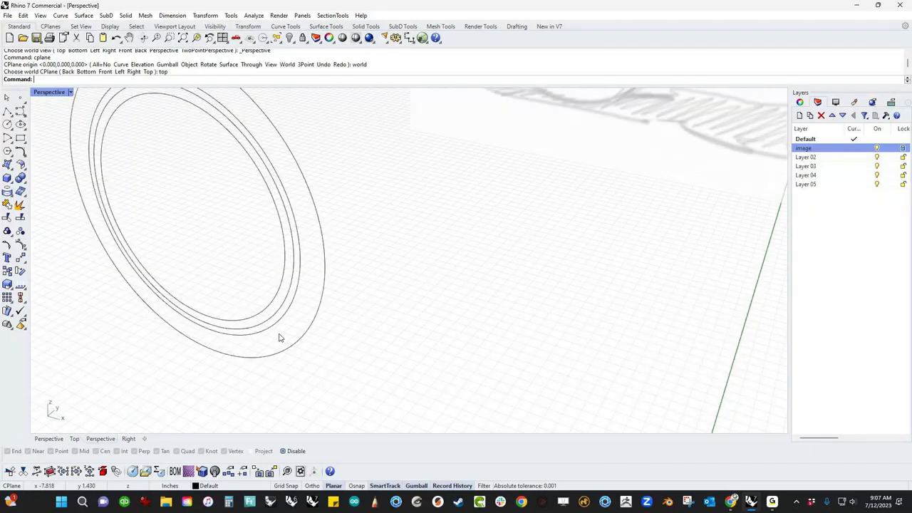
pyautogui.moveTo(279, 338); pyautogui.dragTo(293, 393, button='right')
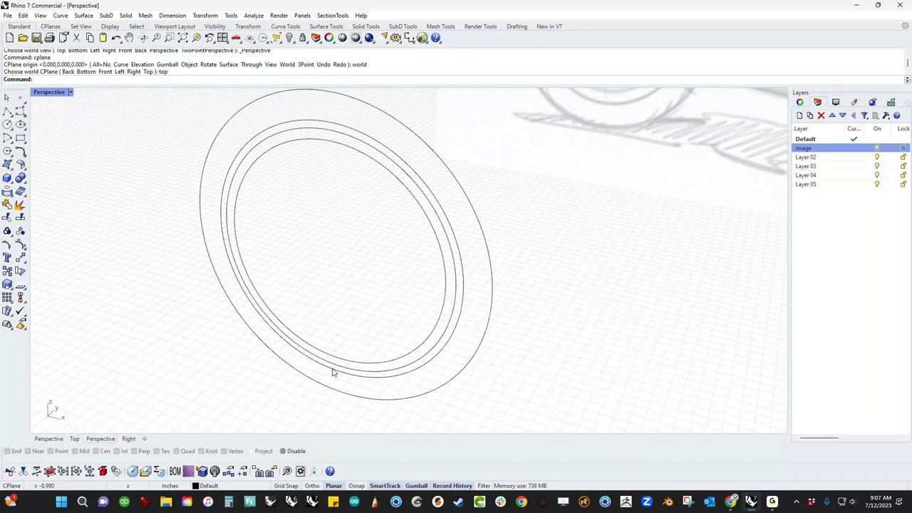
pyautogui.write('p')
pyautogui.press('Return')
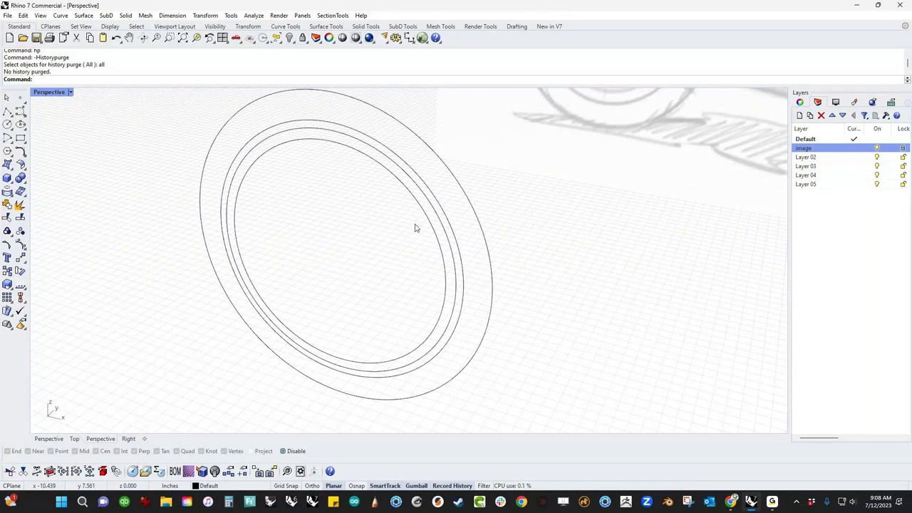
pyautogui.moveTo(70, 58); pyautogui.dragTo(36, 63)
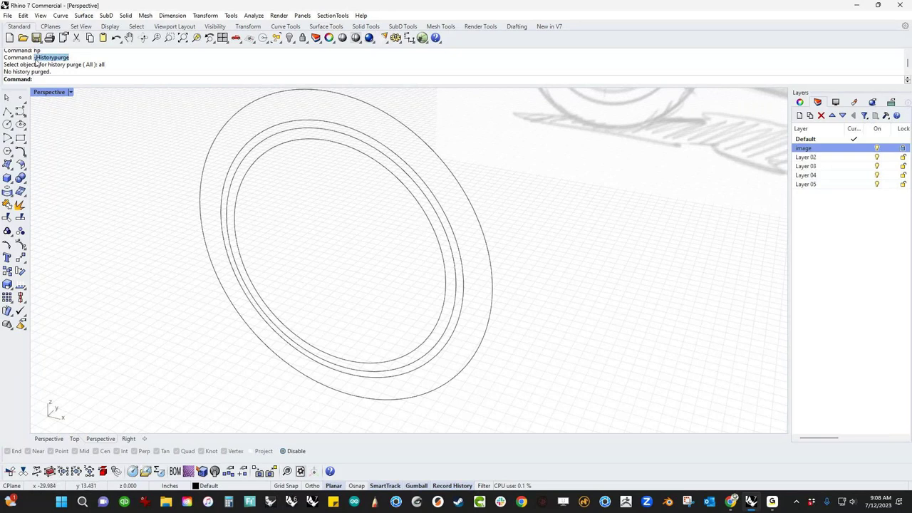
# - Create a planar surface between the two largest wheel circles
pyautogui.click(320, 366)
pyautogui.keyDown('shift'); pyautogui.click(317, 382); pyautogui.keyUp('shift')
pyautogui.middleClick(179, 365)
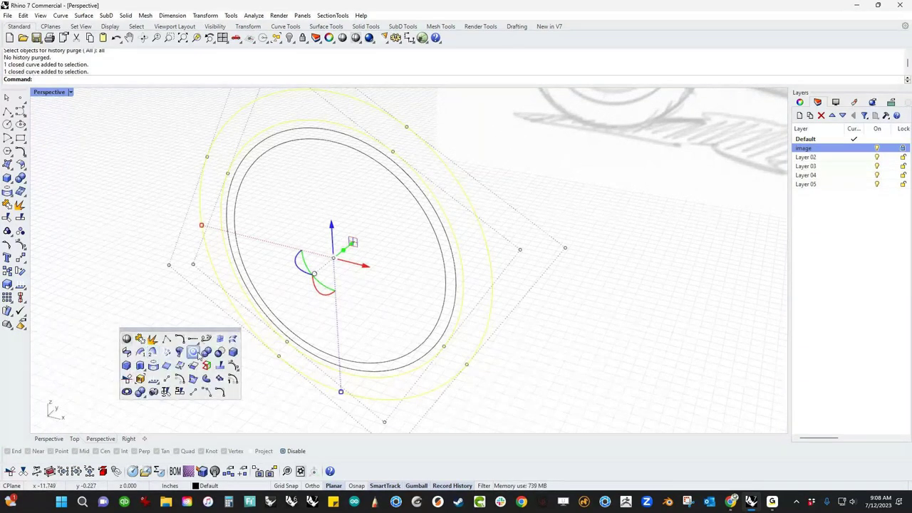
pyautogui.click(153, 352)
pyautogui.moveTo(152, 379); pyautogui.dragTo(228, 381, button='right')
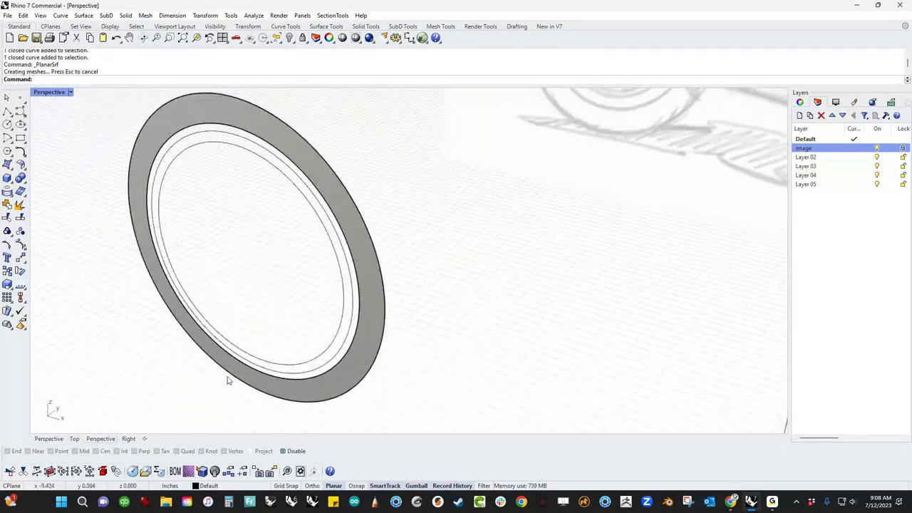
# - Move the two smallest circles along the Y axis, back from the planar ring, with the innermost one set deepest
pyautogui.click(236, 362)
pyautogui.moveTo(269, 246); pyautogui.dragTo(264, 275)
pyautogui.click(311, 368)
pyautogui.moveTo(275, 247); pyautogui.dragTo(257, 266)
pyautogui.click(493, 366)
pyautogui.moveTo(493, 366); pyautogui.dragTo(189, 351, button='right')
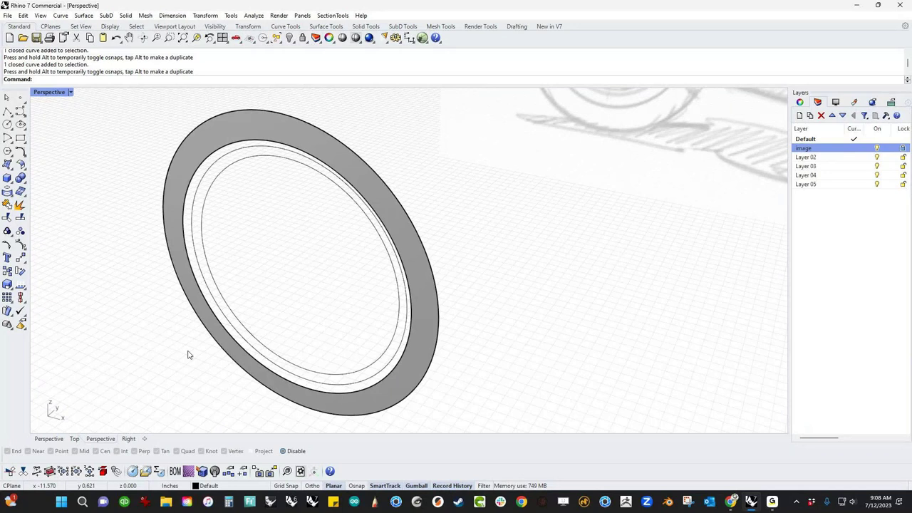
# - Loft a surface between the planar ring's inner edge and the adjacent recessed circle
pyautogui.rightClick(189, 355)
pyautogui.click(267, 368)
pyautogui.click(291, 391)
pyautogui.click(269, 361)
pyautogui.rightClick(207, 385)
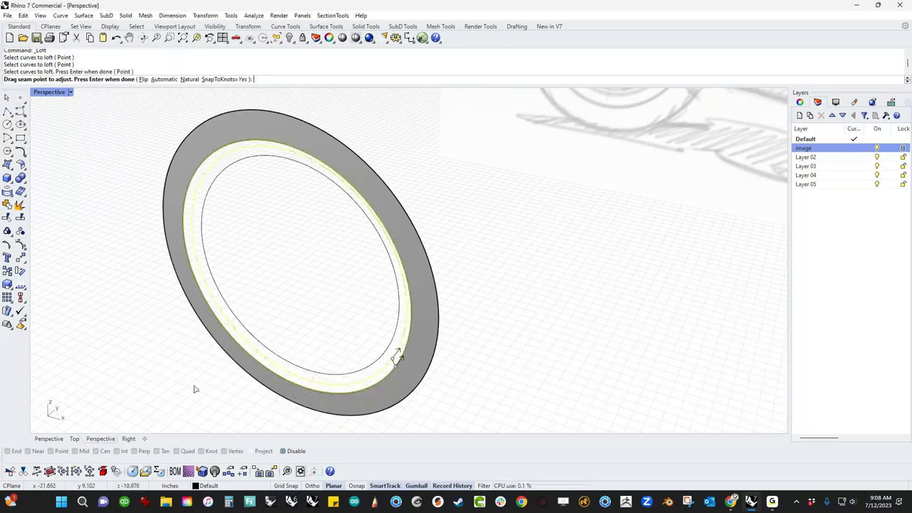
pyautogui.press('Return')
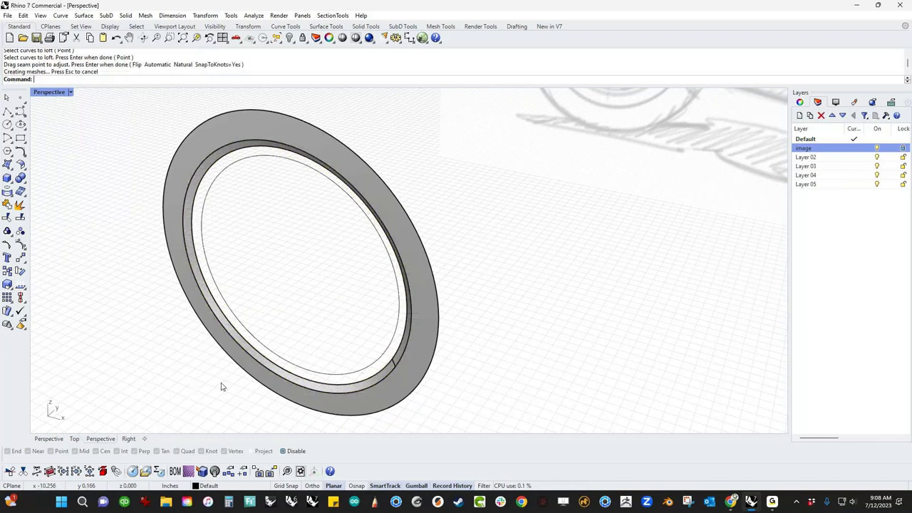
# - Loft a second surface from that recessed circle to the innermost circle
pyautogui.rightClick(262, 378)
pyautogui.click(263, 378)
pyautogui.click(303, 367)
pyautogui.press('Return')
pyautogui.press('Return')
pyautogui.moveTo(316, 342)
pyautogui.mouseDown(button='right')
pyautogui.moveTo(283, 327)
pyautogui.moveTo(296, 331)
pyautogui.mouseUp(button='right')
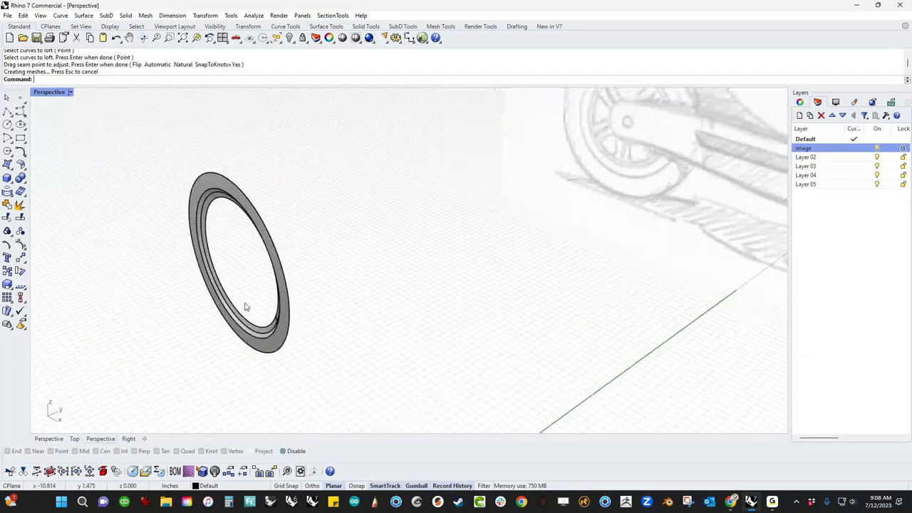
# - In the Top view, move the whole ring profile slightly to the negative Y side and mirror a copy across the X axis
pyautogui.hotkey('ctrl', 'a')
pyautogui.write('top')
pyautogui.press('Return')
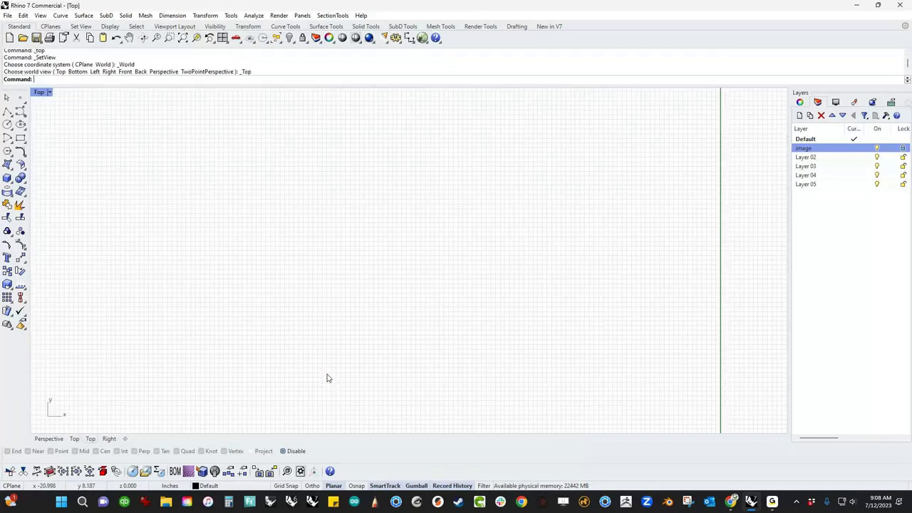
pyautogui.scroll(-14, 373, 273)
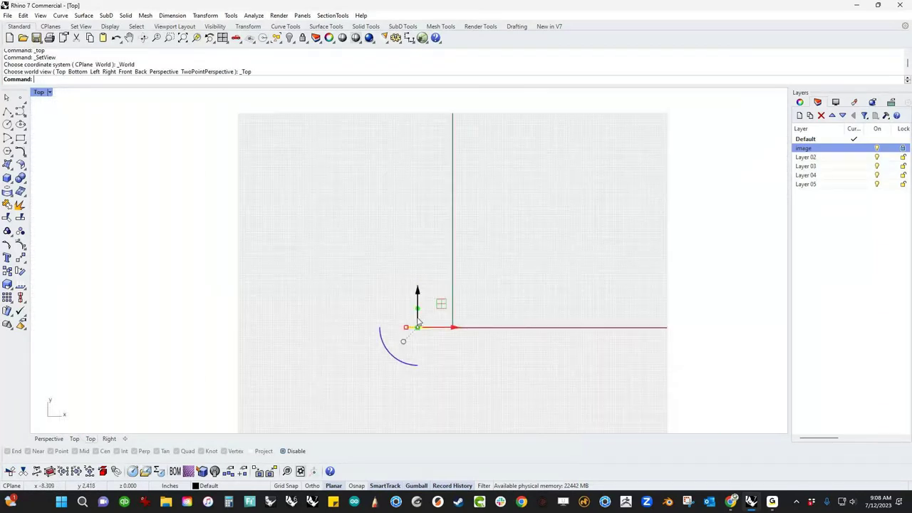
pyautogui.scroll(14, 424, 335)
pyautogui.moveTo(394, 256); pyautogui.dragTo(394, 267)
pyautogui.moveTo(407, 304); pyautogui.dragTo(407, 305)
pyautogui.write('mx')
pyautogui.press('Return')
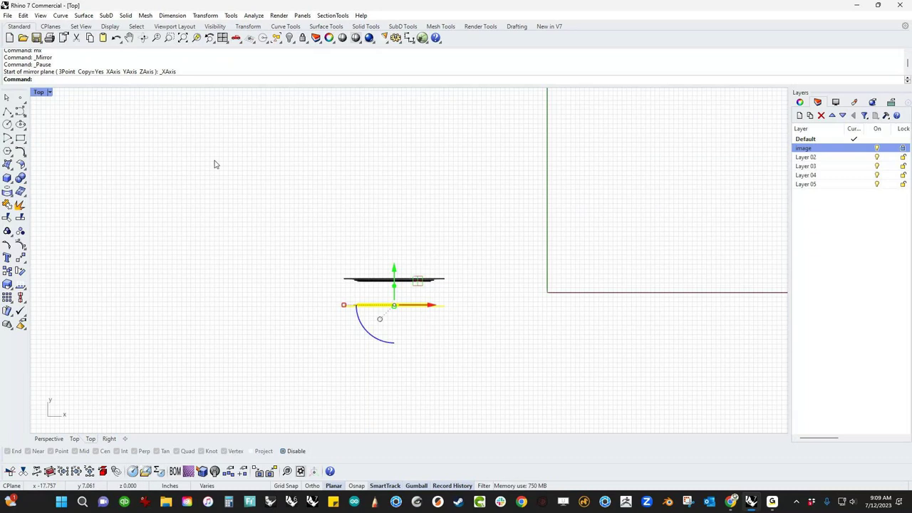
# - Review the command aliases in the Rhino options, including the mx and my mirror macros, and close them without changes
pyautogui.click(231, 15)
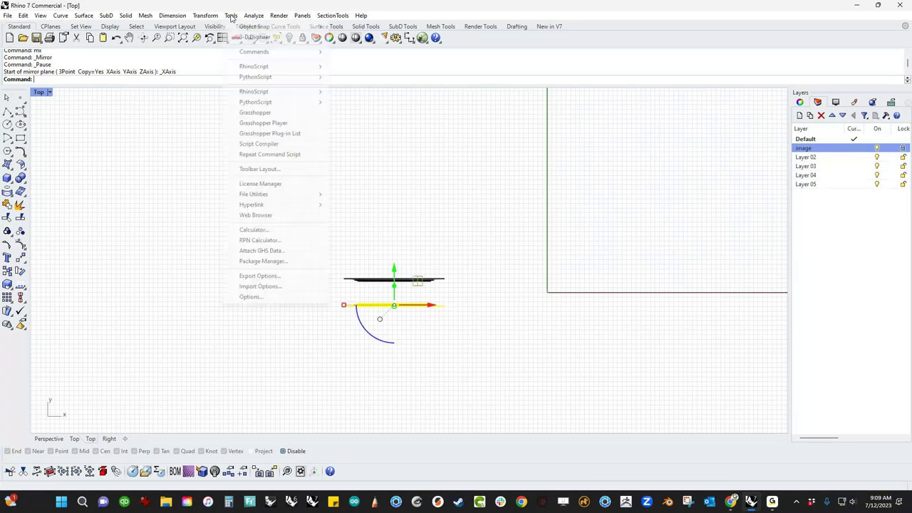
pyautogui.click(250, 297)
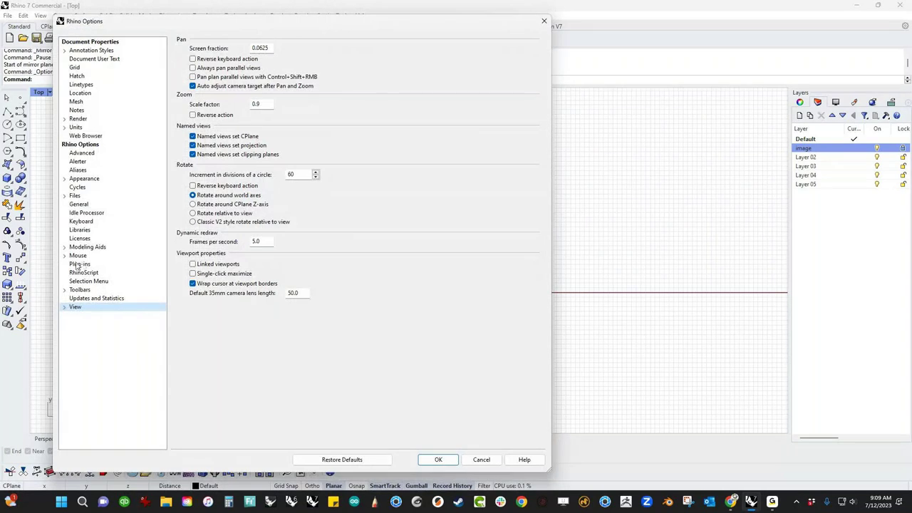
pyautogui.click(77, 170)
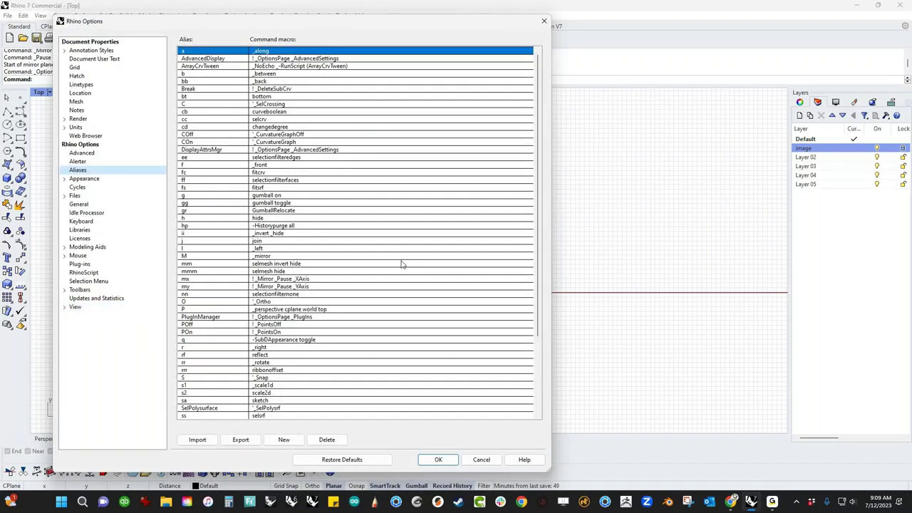
pyautogui.moveTo(548, 471); pyautogui.dragTo(561, 508)
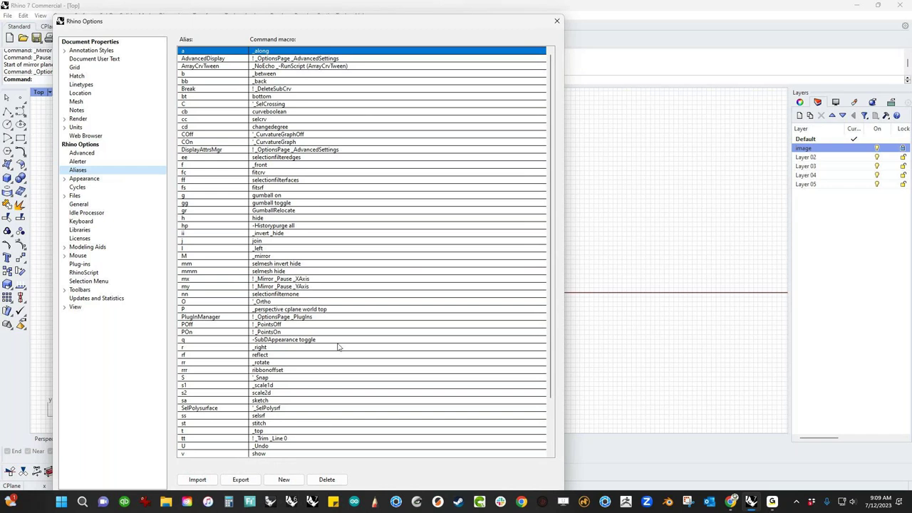
pyautogui.scroll(-2, 420, 355)
pyautogui.scroll(-1, 420, 356)
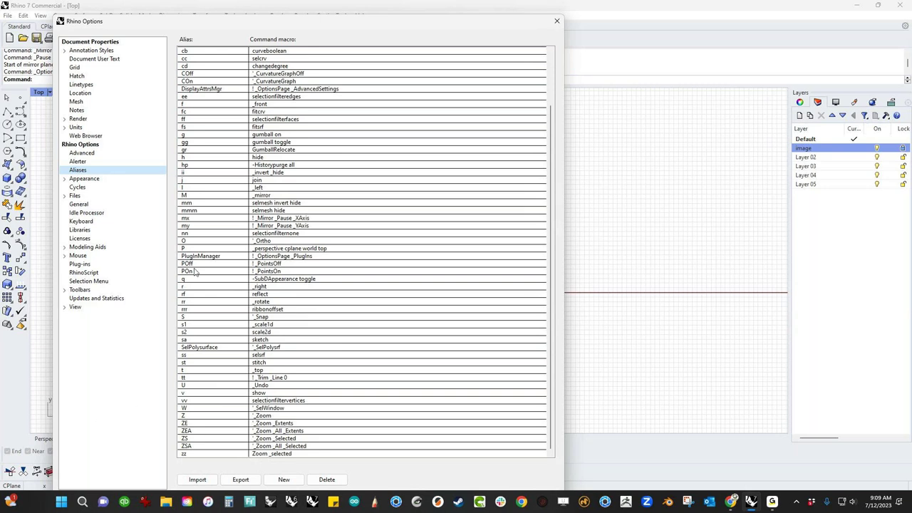
pyautogui.doubleClick(210, 226)
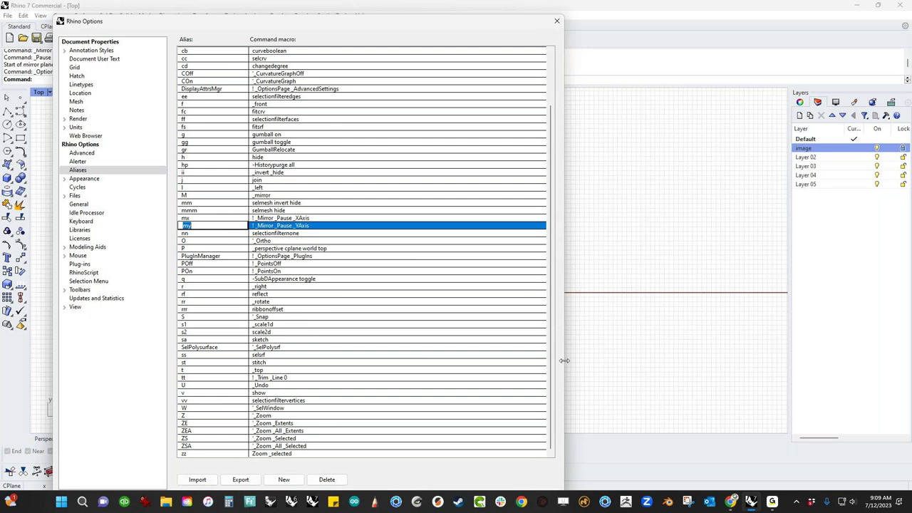
pyautogui.click(558, 24)
pyautogui.press('Escape')
# - In the Perspective view, loft a Normal-style surface between the outermost circles of the two mirrored rings
pyautogui.scroll(2, 463, 294)
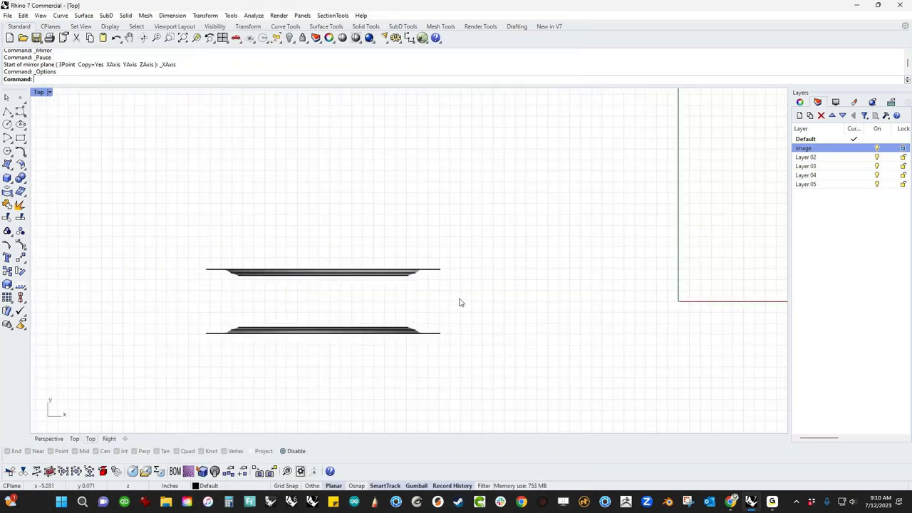
pyautogui.write('P')
pyautogui.press('Return')
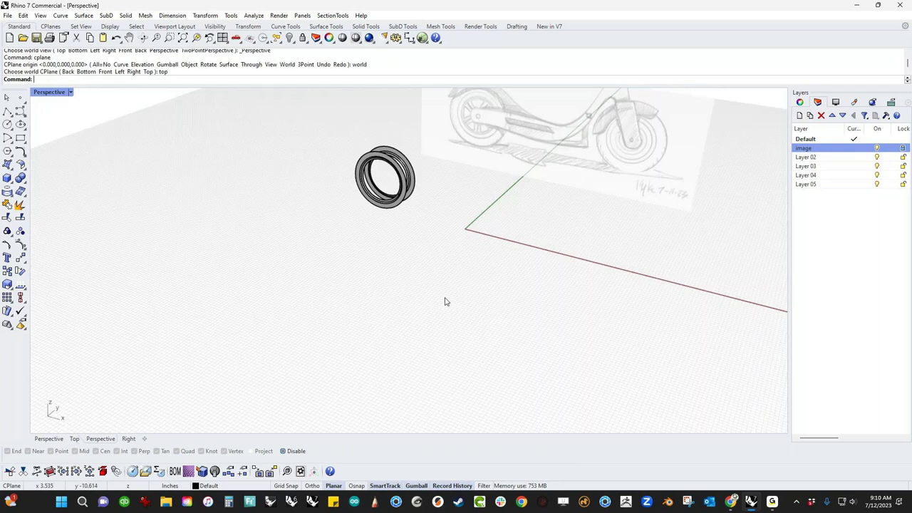
pyautogui.scroll(8, 399, 170)
pyautogui.keyDown('shift'); pyautogui.moveTo(399, 170); pyautogui.dragTo(217, 207, button='right'); pyautogui.keyUp('shift')
pyautogui.middleClick(217, 208)
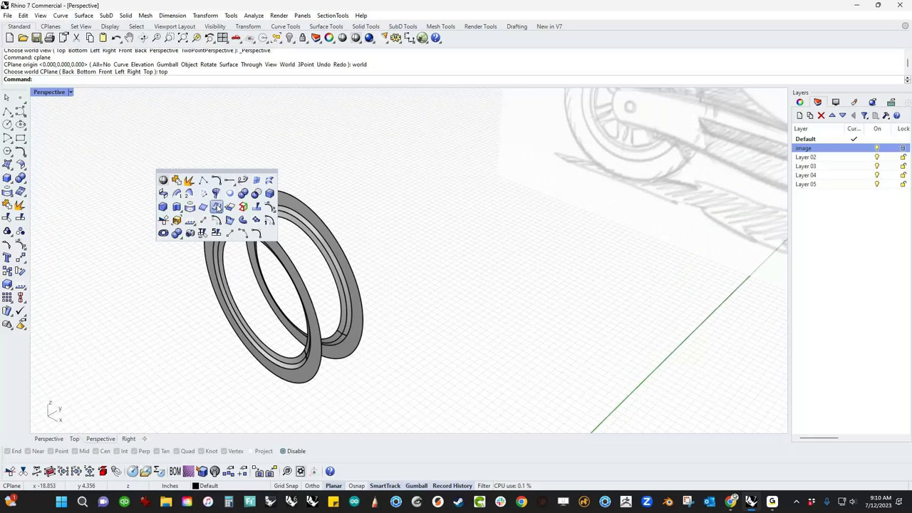
pyautogui.click(217, 207)
pyautogui.middleClick(201, 197)
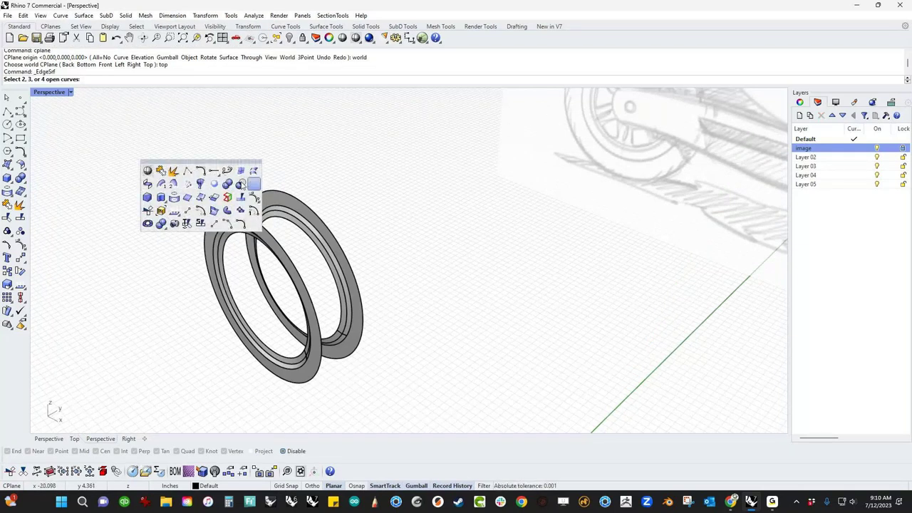
pyautogui.click(241, 184)
pyautogui.click(240, 227)
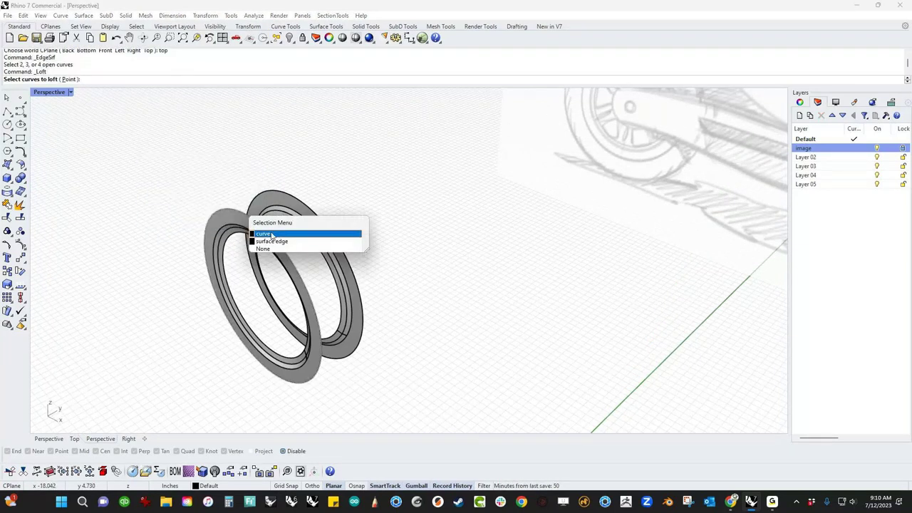
pyautogui.click(271, 233)
pyautogui.click(284, 213)
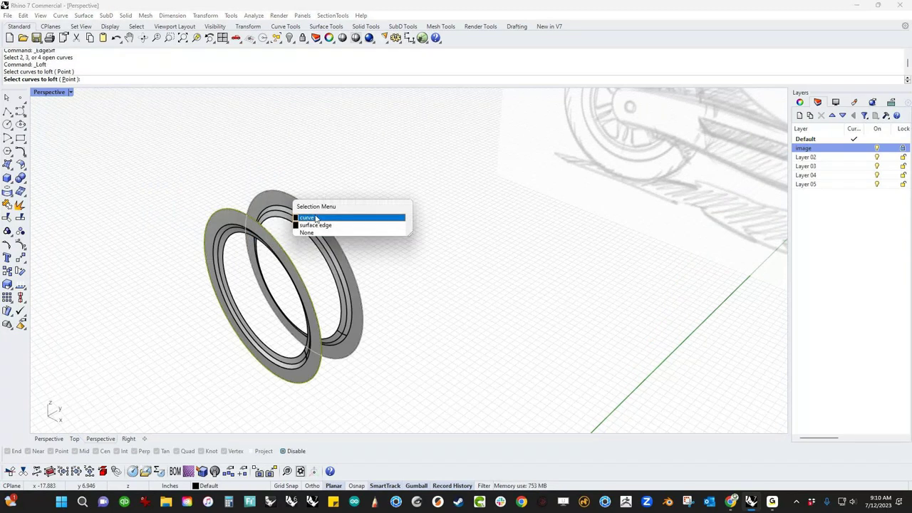
pyautogui.click(317, 219)
pyautogui.press('Return')
pyautogui.press('Return')
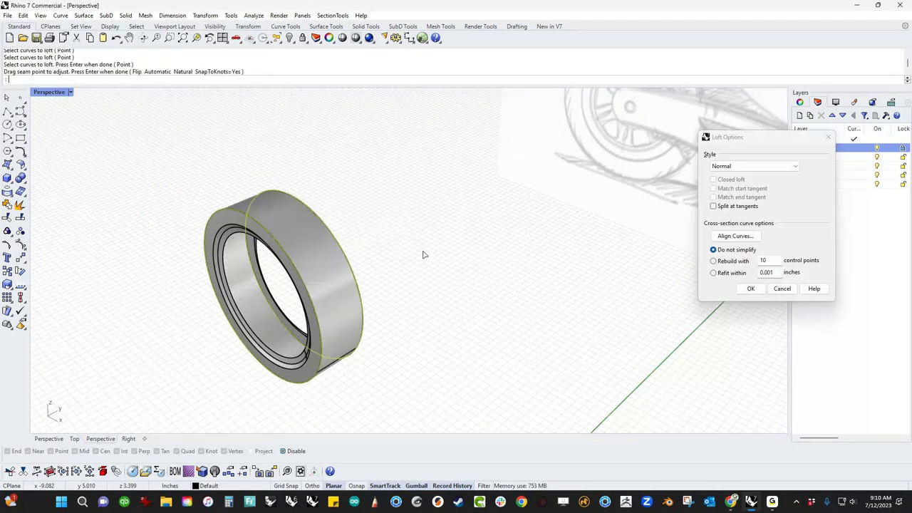
pyautogui.press('Return')
# - Loft a surface between the innermost circles of the two mirrored rings to close the inside of the rim
pyautogui.moveTo(424, 285); pyautogui.dragTo(450, 335, button='right')
pyautogui.scroll(3, 313, 367)
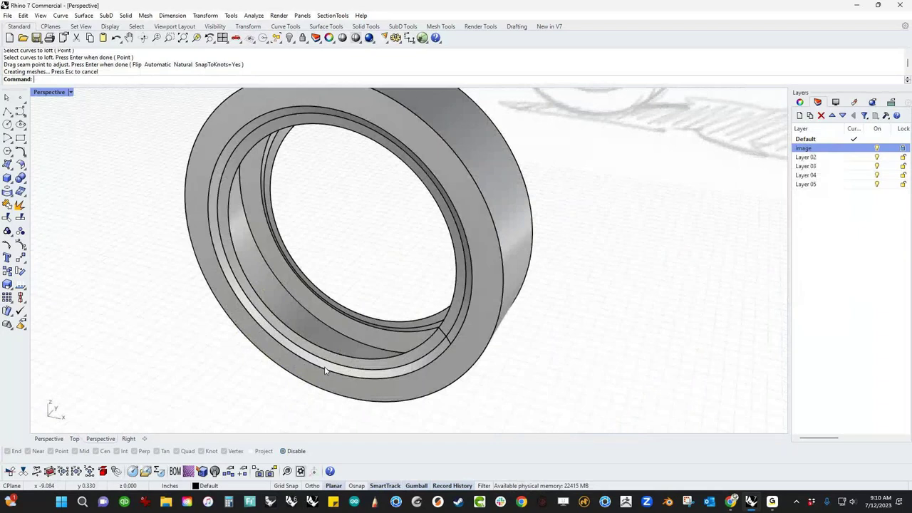
pyautogui.press('Return')
pyautogui.click(341, 356)
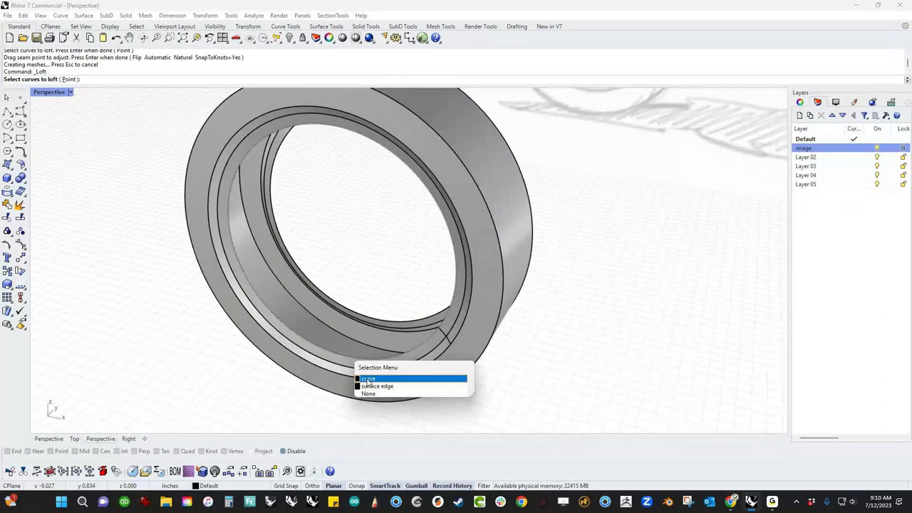
pyautogui.click(368, 379)
pyautogui.press('Return')
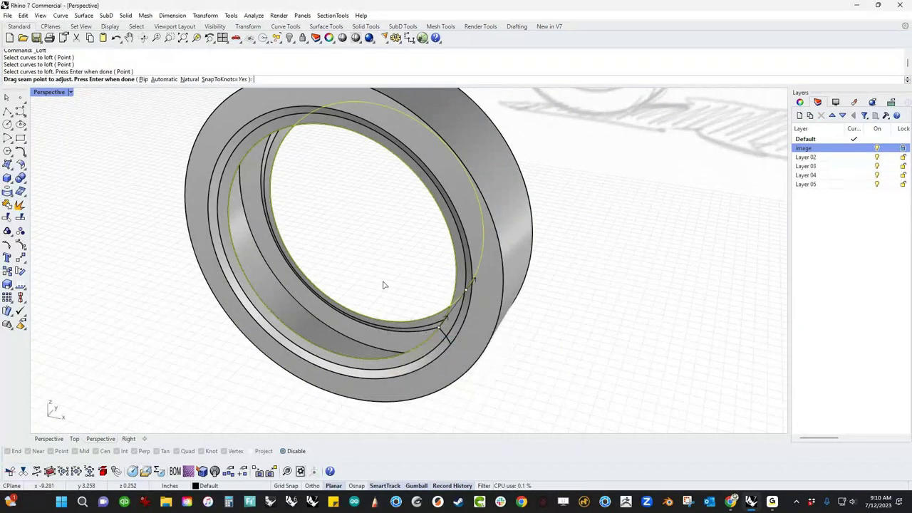
pyautogui.press('Return')
# - Join all the wheel surfaces into one closed polysurface and select it
pyautogui.scroll(-3, 541, 350)
pyautogui.keyDown('shift'); pyautogui.moveTo(554, 354); pyautogui.dragTo(453, 291, button='right'); pyautogui.keyUp('shift')
pyautogui.scroll(-2, 452, 290)
pyautogui.moveTo(464, 243); pyautogui.dragTo(273, 361)
pyautogui.write('j')
pyautogui.press('Return')
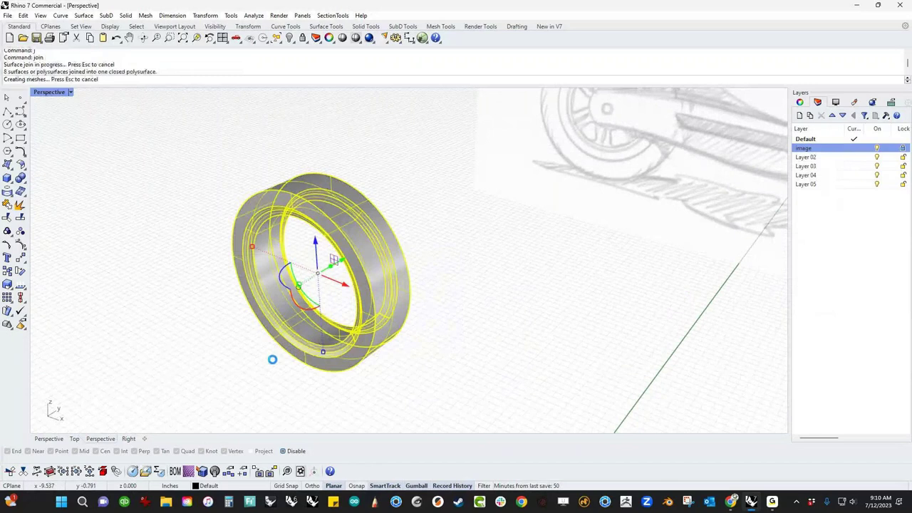
pyautogui.click(155, 281)
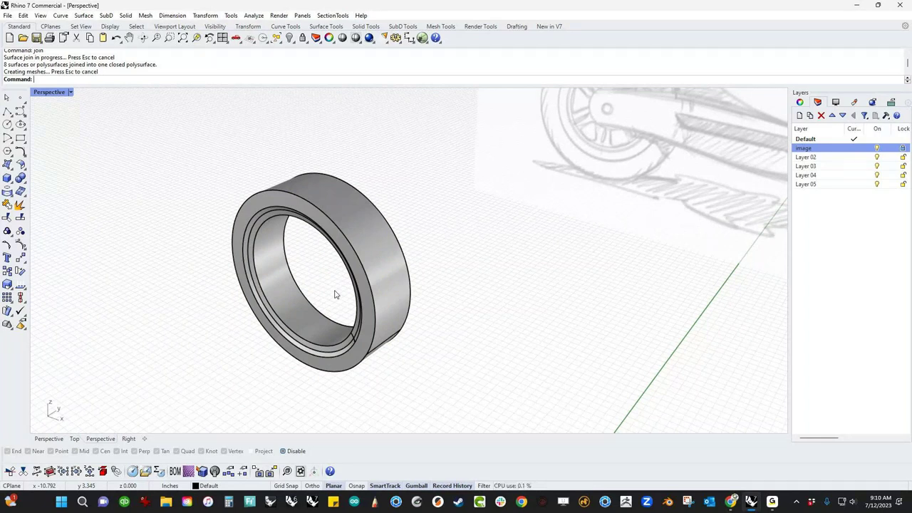
pyautogui.click(375, 280)
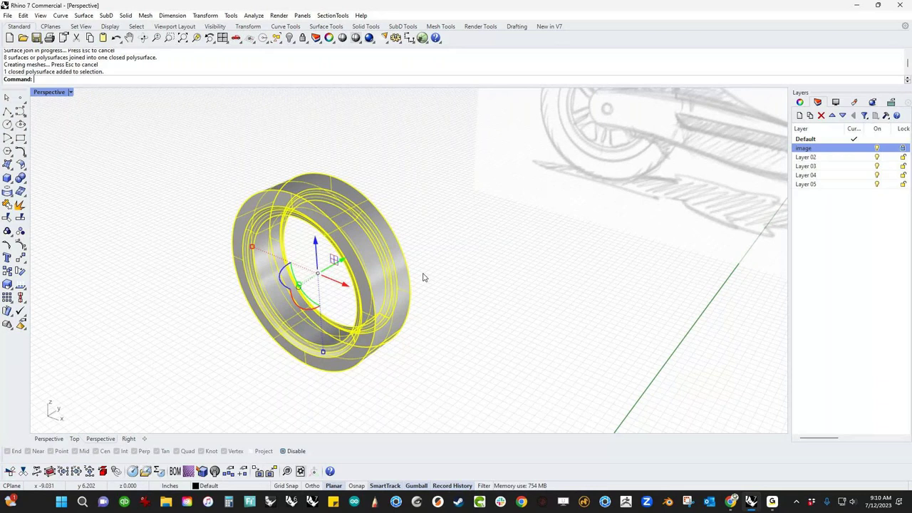
# - Check the wheel polysurface for naked edges with the Show Edges analysis and review the reported result
pyautogui.press('Escape')
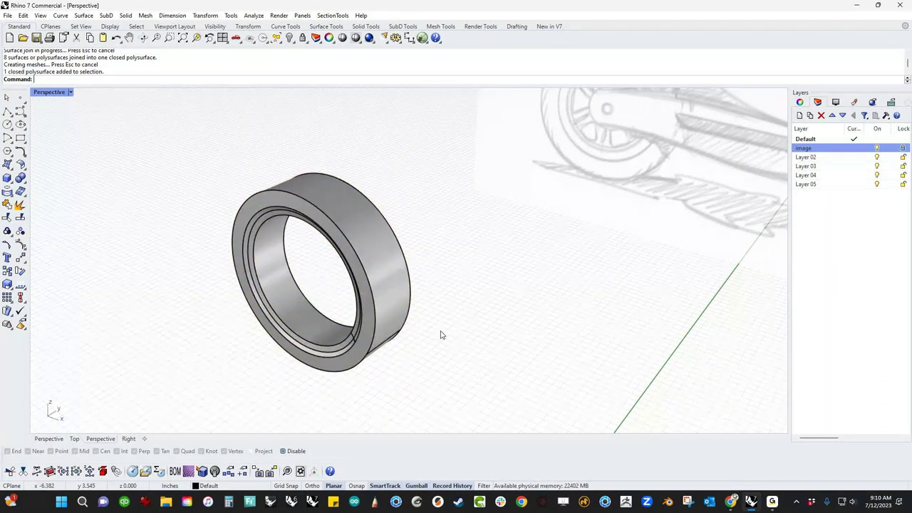
pyautogui.click(369, 339)
pyautogui.middleClick(474, 291)
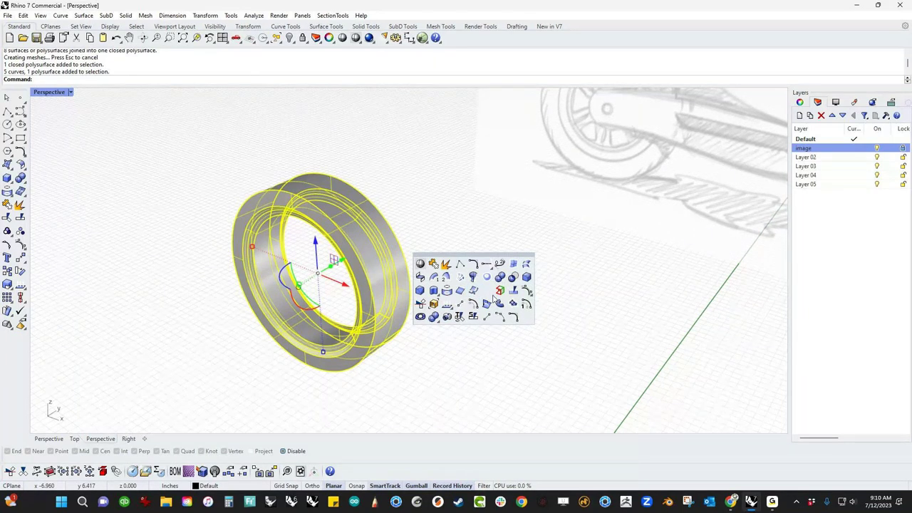
pyautogui.click(495, 298)
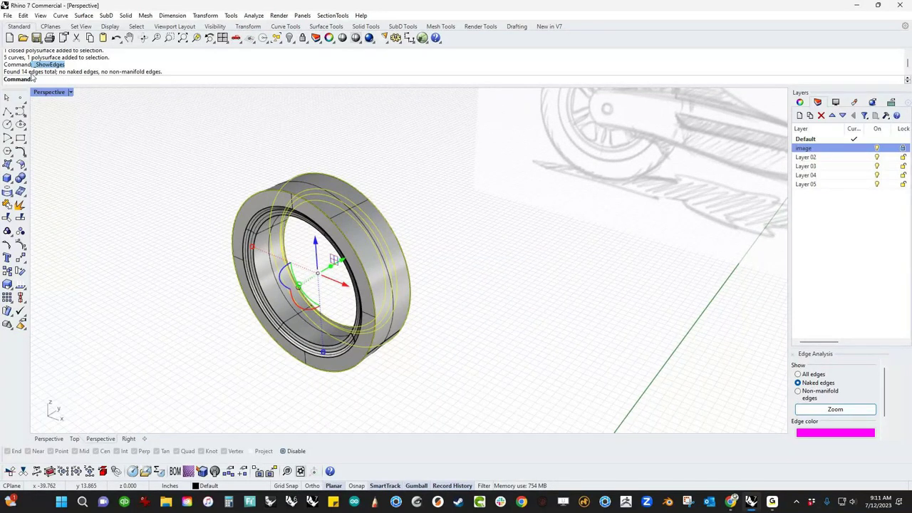
pyautogui.moveTo(22, 72); pyautogui.dragTo(85, 64)
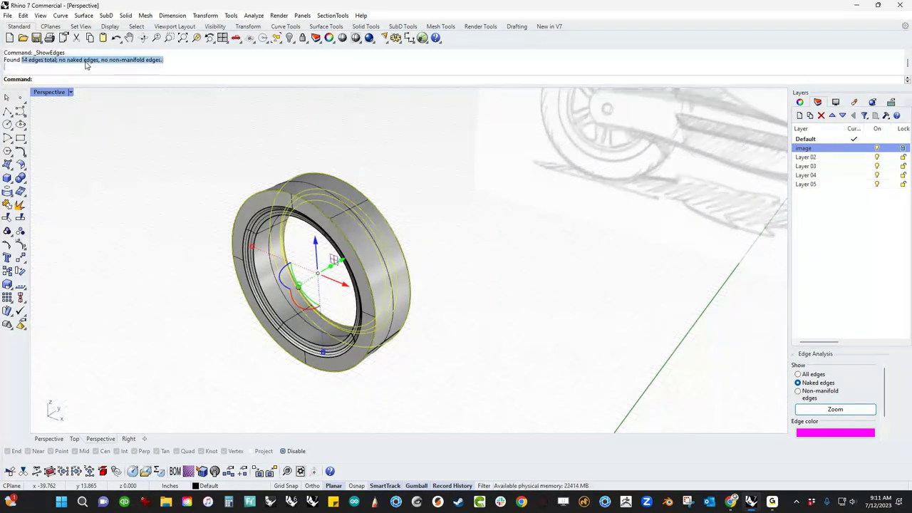
pyautogui.click(219, 345)
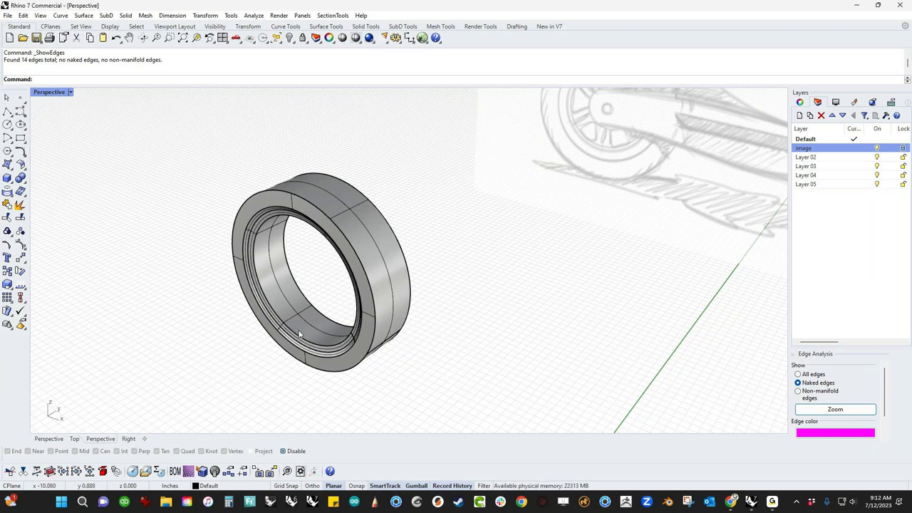
# - Examine the wheel's individual faces by sub-selecting the innermost rim surface and one of the narrow stepped ring faces
pyautogui.scroll(3, 300, 333)
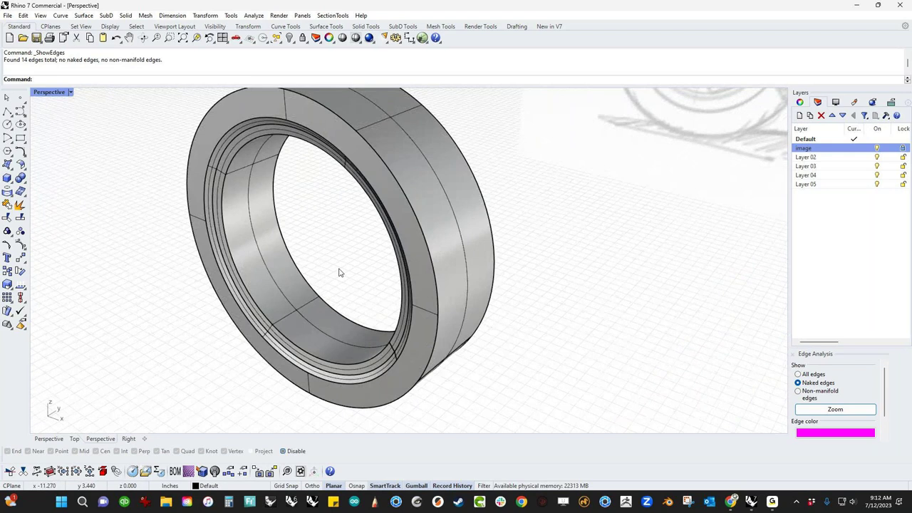
pyautogui.scroll(-2, 342, 272)
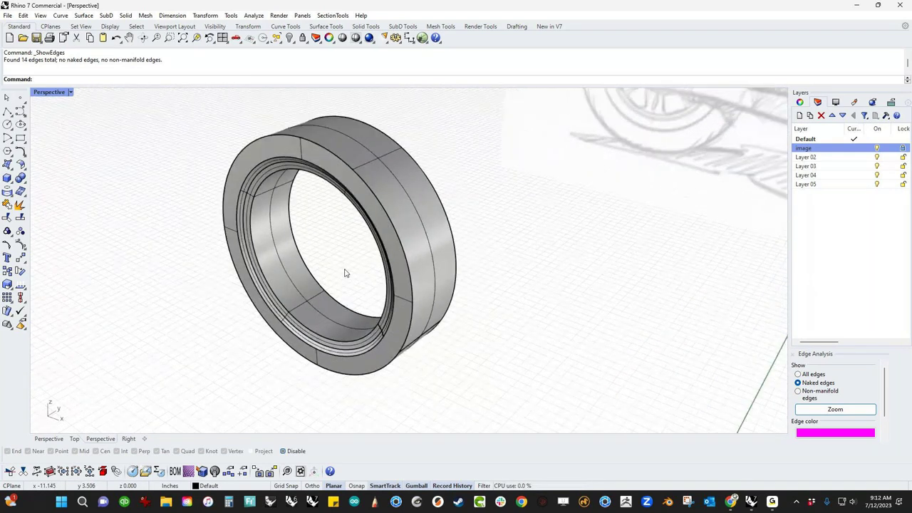
pyautogui.moveTo(345, 273)
pyautogui.keyDown('shift'); pyautogui.mouseDown(button='right')
pyautogui.moveTo(388, 268)
pyautogui.moveTo(347, 274)
pyautogui.moveTo(376, 314)
pyautogui.moveTo(368, 318)
pyautogui.mouseUp(button='right'); pyautogui.keyUp('shift')
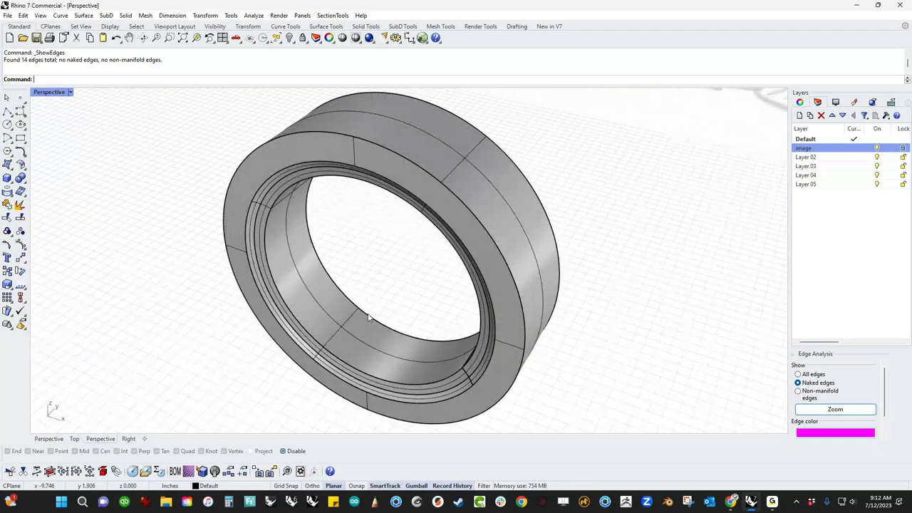
pyautogui.moveTo(392, 291)
pyautogui.mouseDown(button='right')
pyautogui.moveTo(493, 266)
pyautogui.moveTo(373, 280)
pyautogui.mouseUp(button='right')
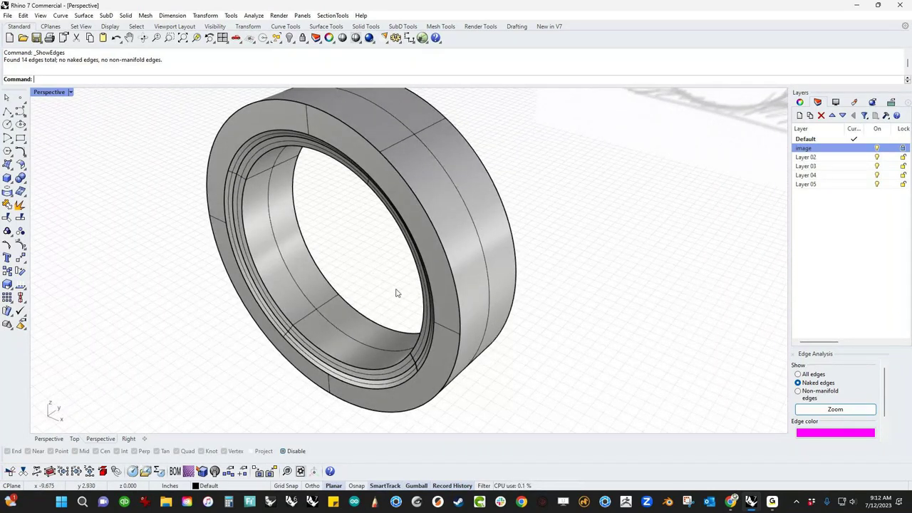
pyautogui.keyDown('ctrl'); pyautogui.keyDown('shift'); pyautogui.click(319, 310); pyautogui.keyUp('shift'); pyautogui.keyUp('ctrl')
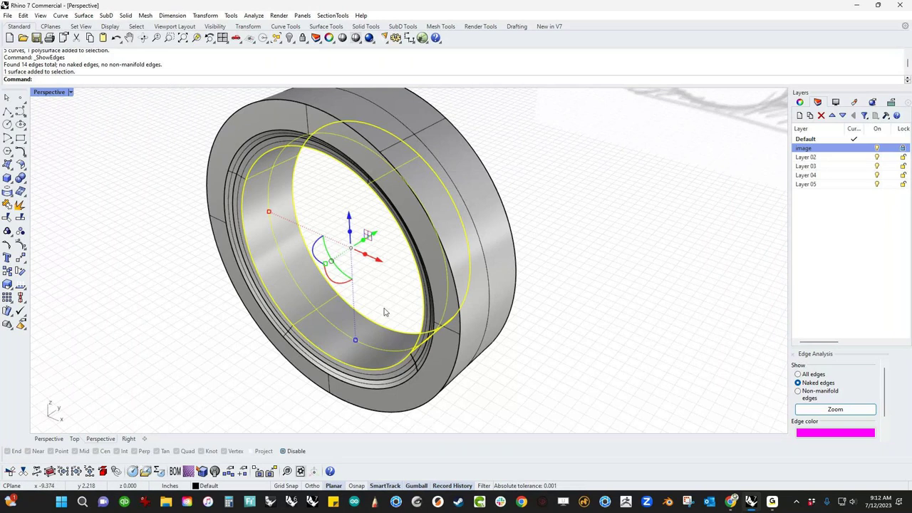
pyautogui.press('Escape')
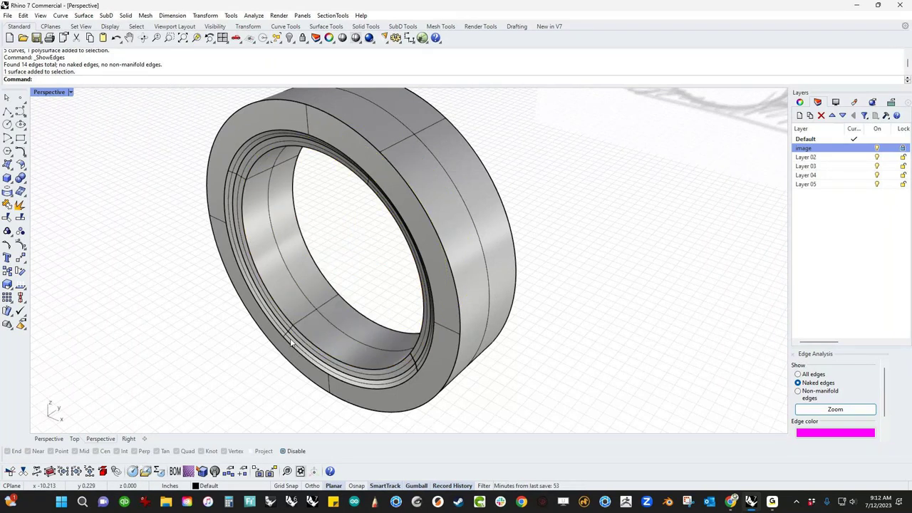
pyautogui.scroll(2, 290, 342)
pyautogui.scroll(3, 290, 344)
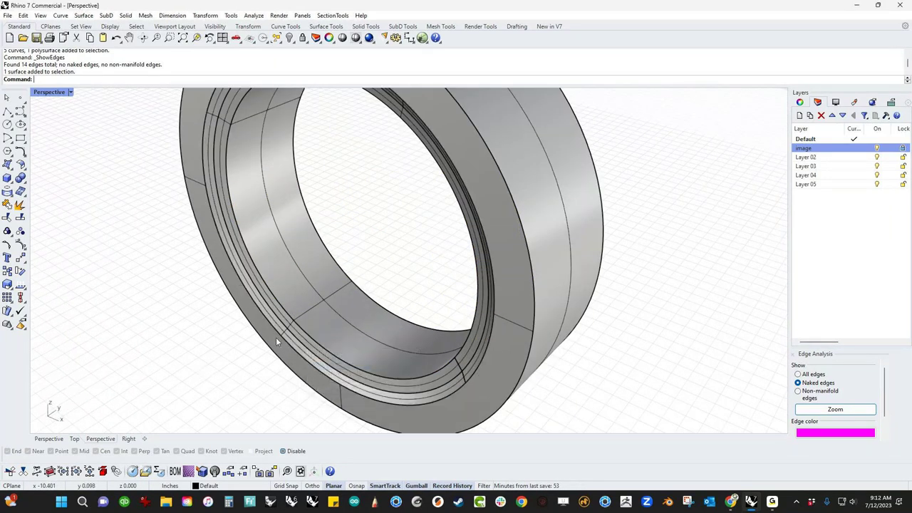
pyautogui.keyDown('ctrl'); pyautogui.keyDown('shift'); pyautogui.click(295, 343); pyautogui.keyUp('shift'); pyautogui.keyUp('ctrl')
pyautogui.press('Escape')
pyautogui.scroll(-5, 211, 314)
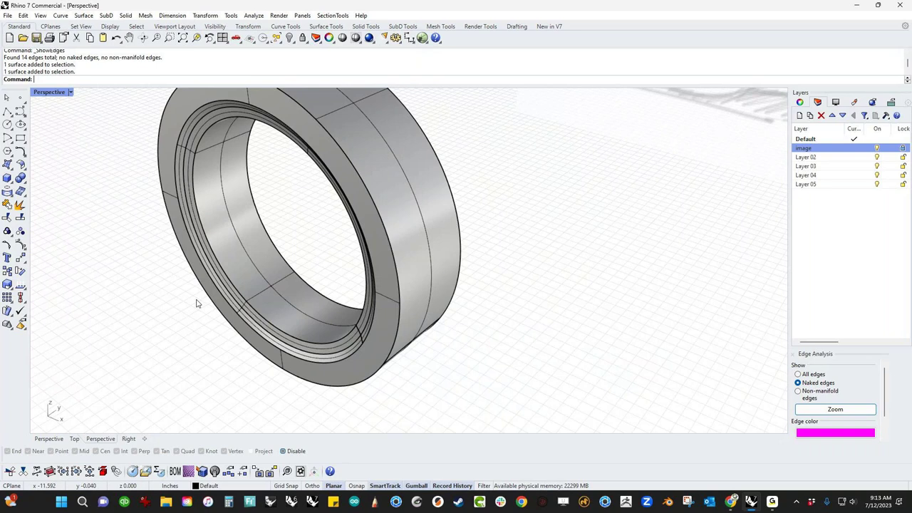
# - Compare sub-selecting only the inner rim surface with selecting the whole wheel polysurface, and clear the selection
pyautogui.keyDown('ctrl'); pyautogui.keyDown('shift'); pyautogui.click(271, 277); pyautogui.keyUp('shift'); pyautogui.keyUp('ctrl')
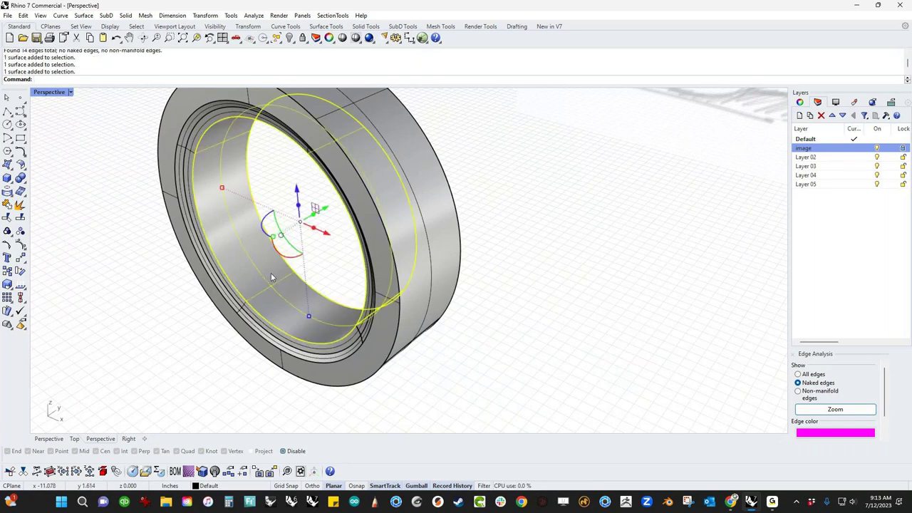
pyautogui.click(190, 355)
pyautogui.click(288, 368)
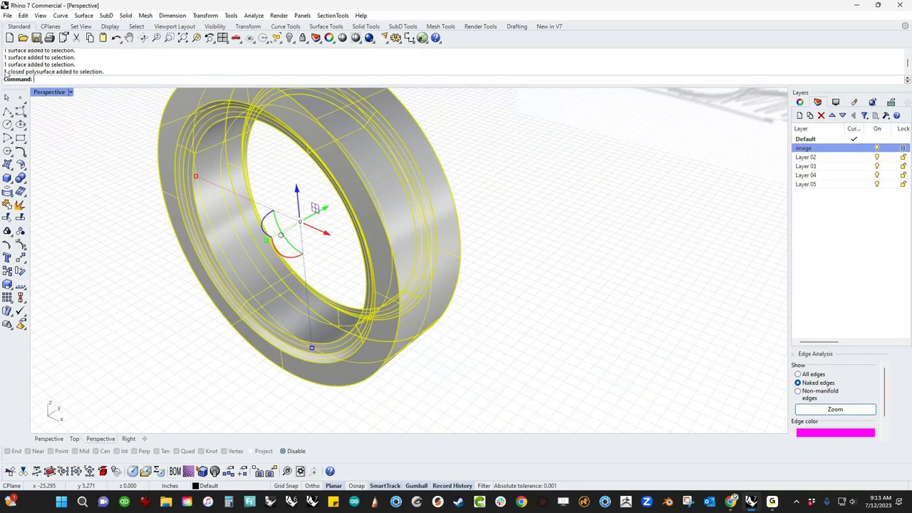
pyautogui.click(106, 317)
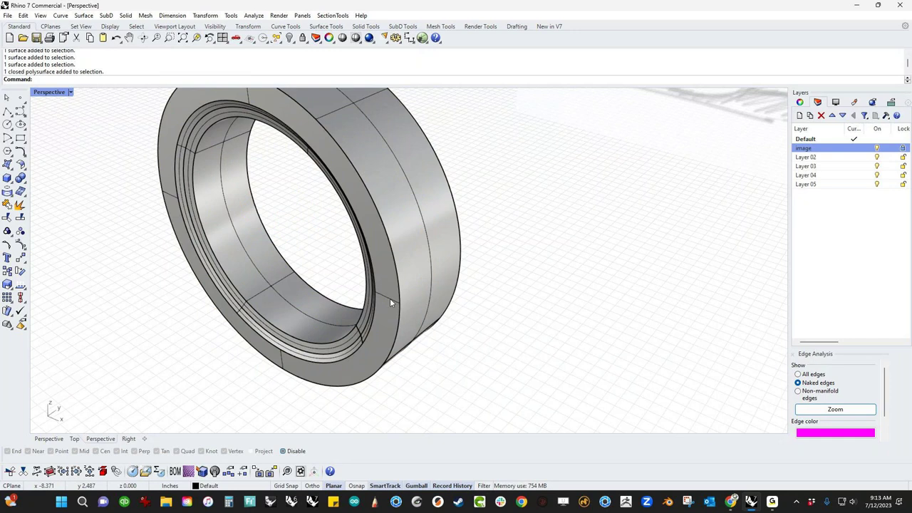
# - Sub-select the wheel's side face together with its outer tread surface, then pick the outer polysurface edge between them
pyautogui.click(390, 317)
pyautogui.keyDown('shift'); pyautogui.click(425, 285); pyautogui.keyUp('shift')
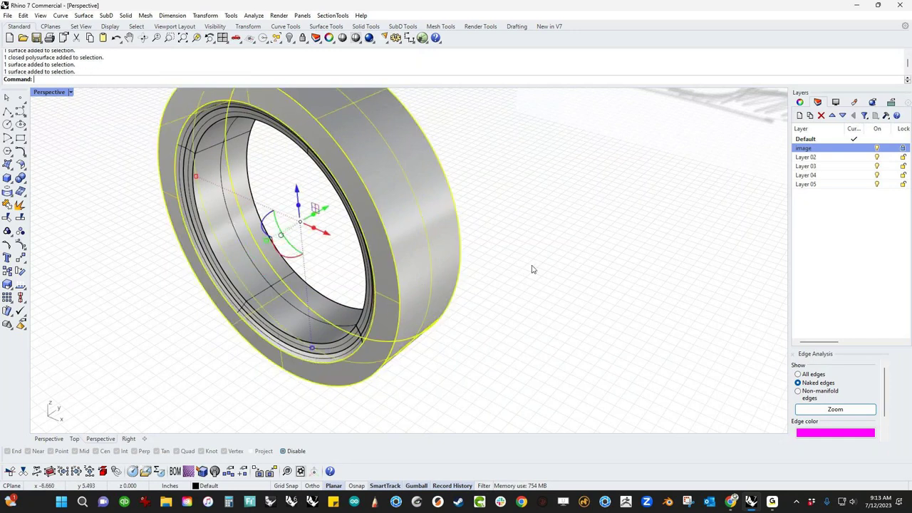
pyautogui.click(509, 302)
pyautogui.click(405, 306)
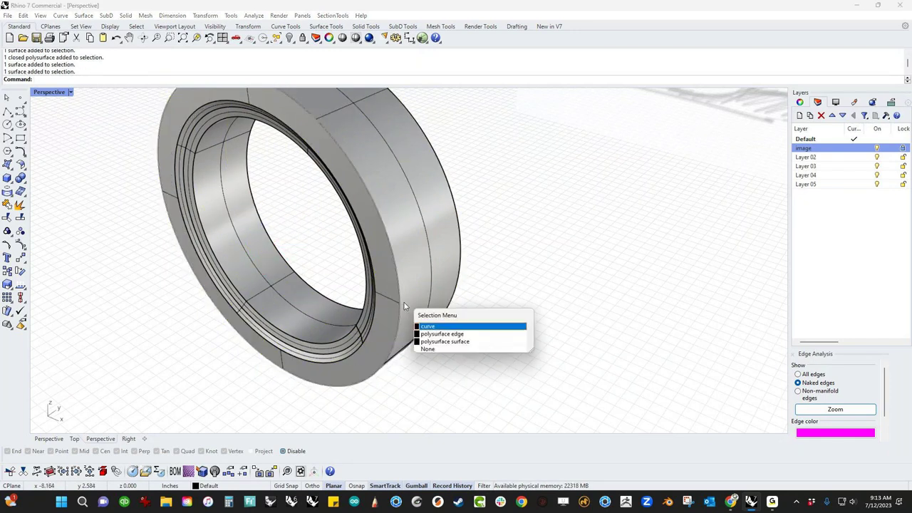
pyautogui.click(442, 334)
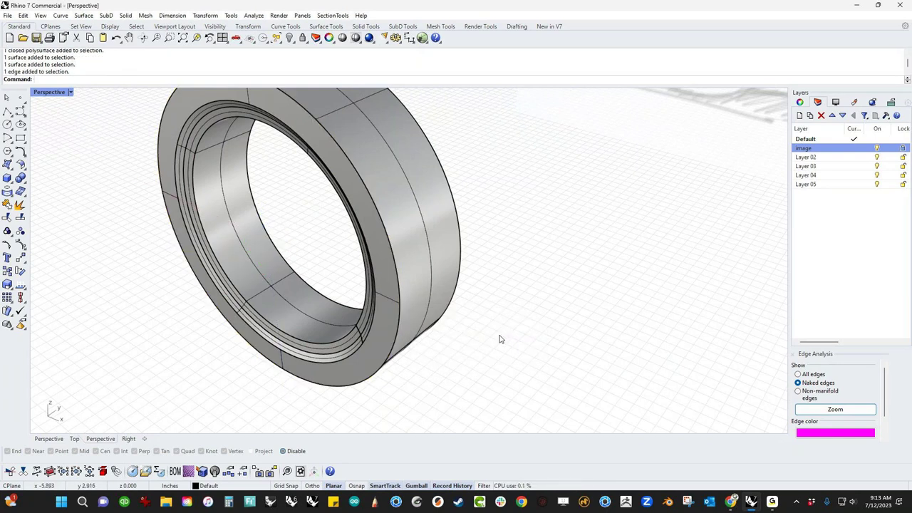
# - Select all remaining construction curves with SelCrv and delete them
pyautogui.write('selcrv')
pyautogui.press('Return')
pyautogui.press('Delete')
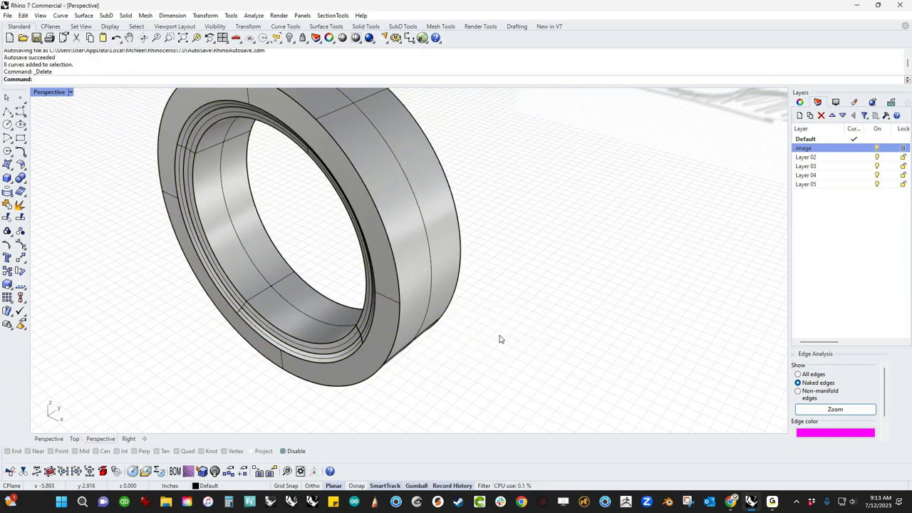
# - Sub-select the inner rim and side faces for inspection, then select the entire wheel and deselect it
pyautogui.moveTo(500, 339); pyautogui.dragTo(536, 354, button='right')
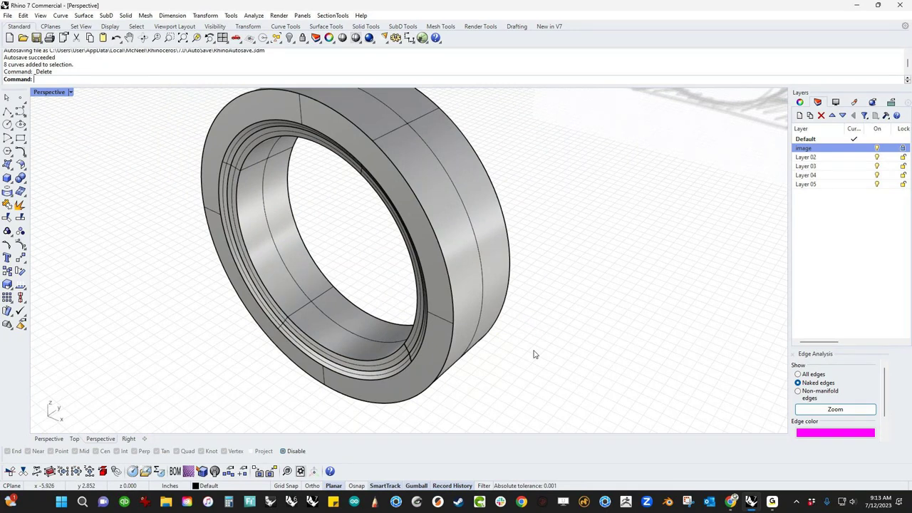
pyautogui.click(330, 317)
pyautogui.keyDown('shift'); pyautogui.click(387, 394); pyautogui.keyUp('shift')
pyautogui.click(549, 309)
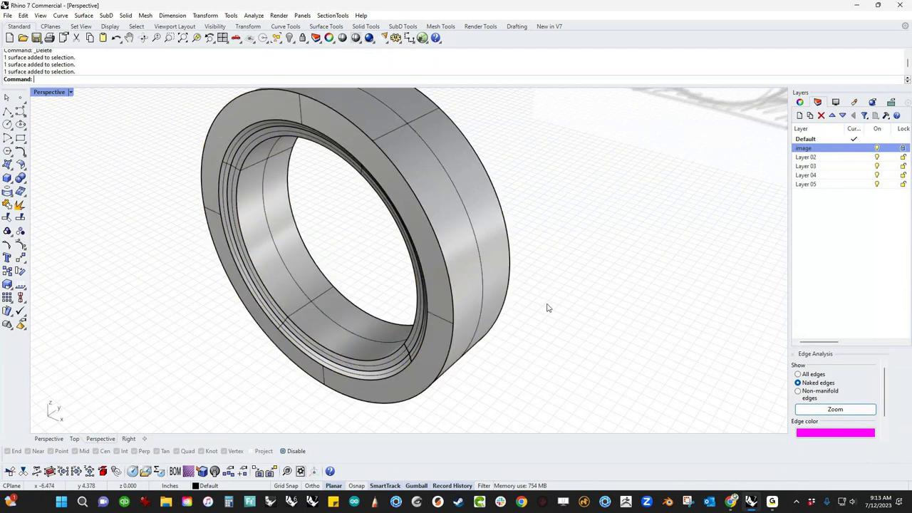
pyautogui.click(492, 312)
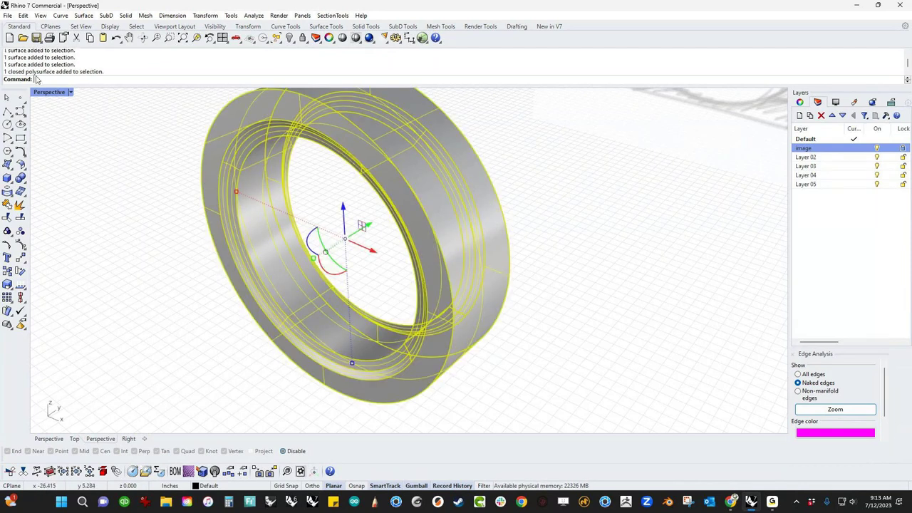
pyautogui.click(580, 244)
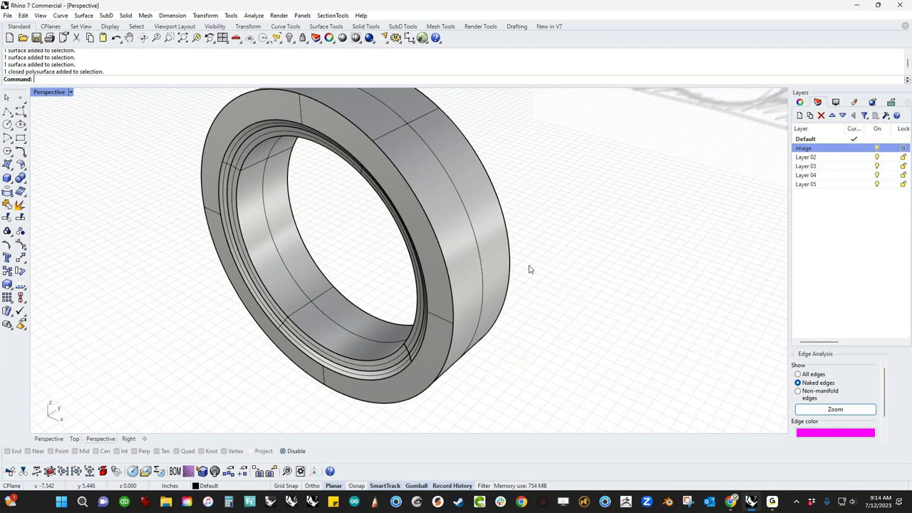
# - Delete the wheel's large flat side face to inspect the opening, and undo the deletion
pyautogui.keyDown('ctrl'); pyautogui.keyDown('shift'); pyautogui.click(440, 338); pyautogui.keyUp('shift'); pyautogui.keyUp('ctrl')
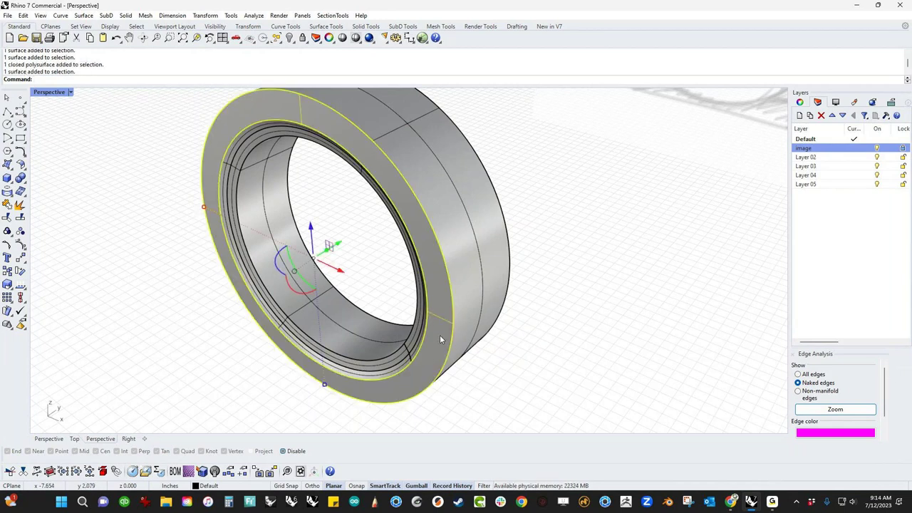
pyautogui.press('Delete')
pyautogui.moveTo(440, 336)
pyautogui.mouseDown(button='right')
pyautogui.moveTo(483, 299)
pyautogui.moveTo(443, 328)
pyautogui.moveTo(447, 334)
pyautogui.mouseUp(button='right')
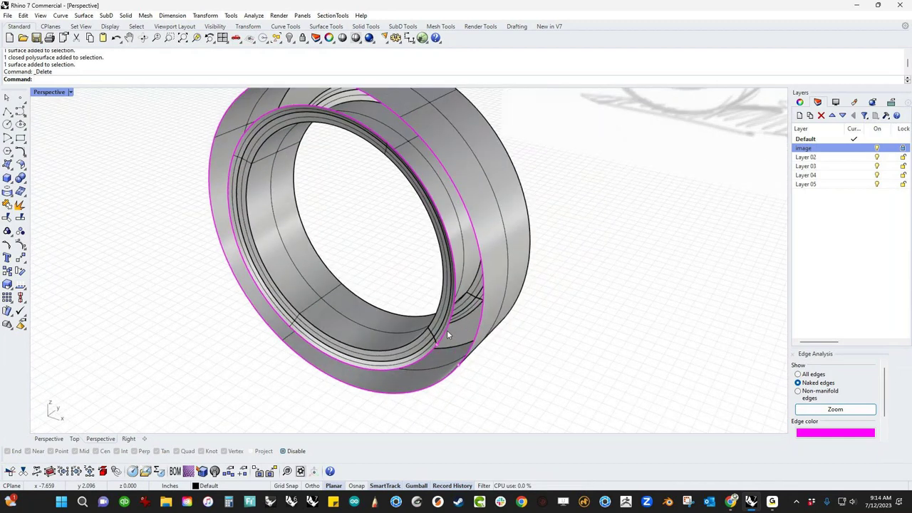
pyautogui.hotkey('ctrl', 'z')
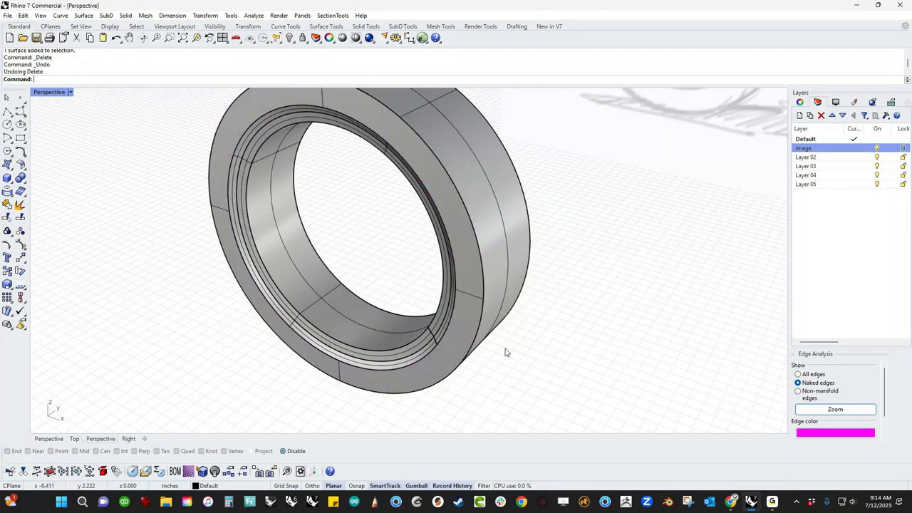
# - Sub-select the innermost rim surface and scale it narrower along the wheel's axis so the adjoining walls slope inward
pyautogui.scroll(-3, 512, 349)
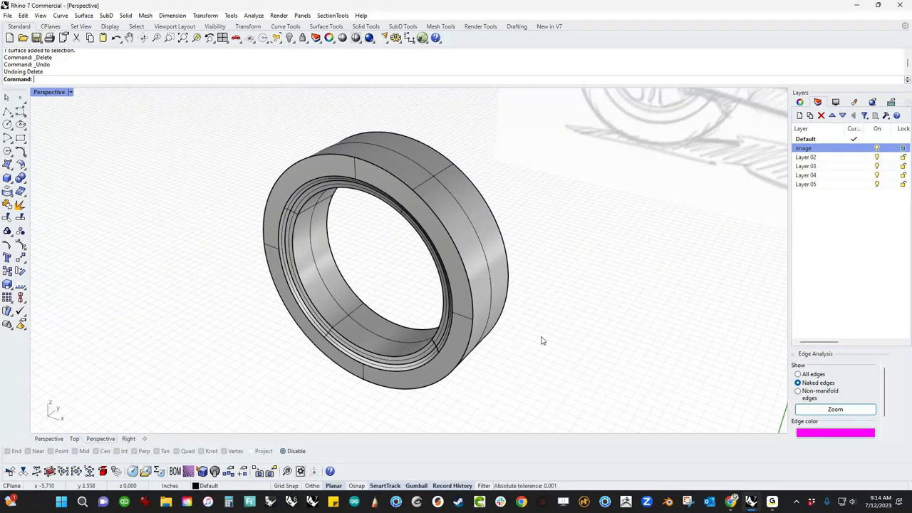
pyautogui.scroll(2, 404, 341)
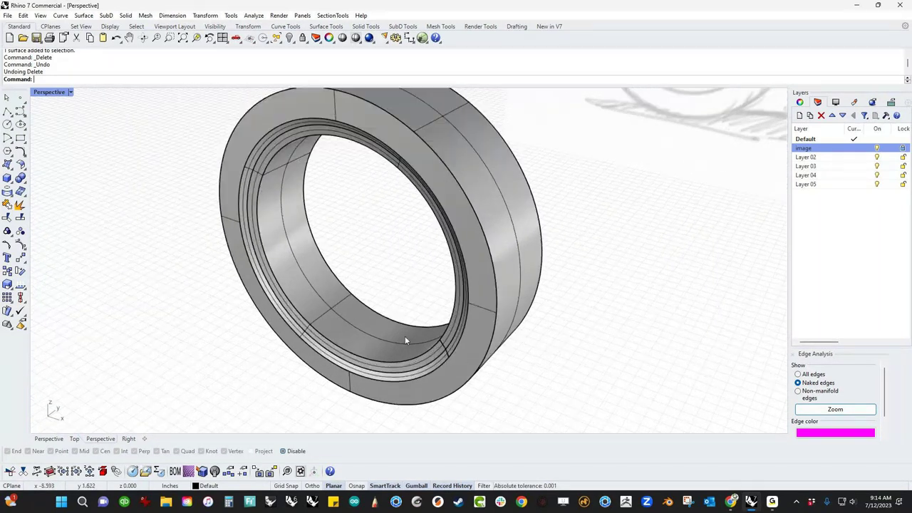
pyautogui.click(352, 324)
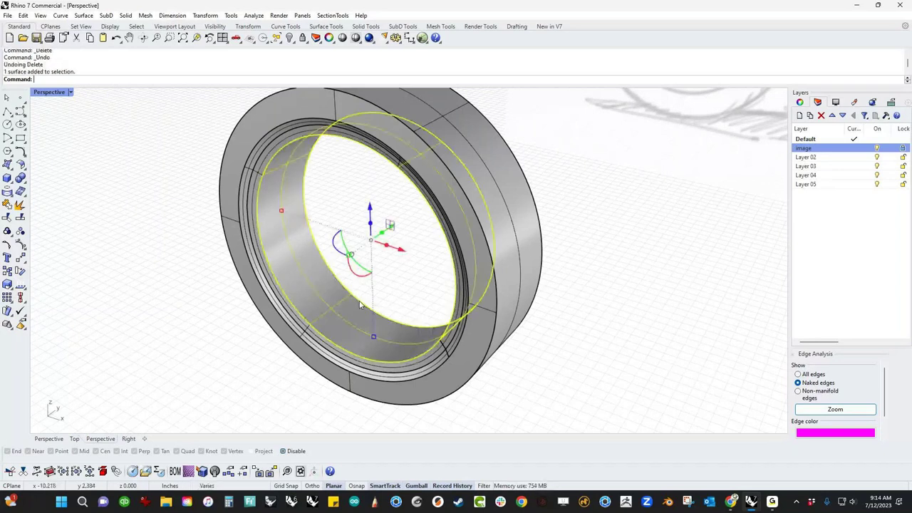
pyautogui.moveTo(391, 226); pyautogui.dragTo(345, 277, button='right')
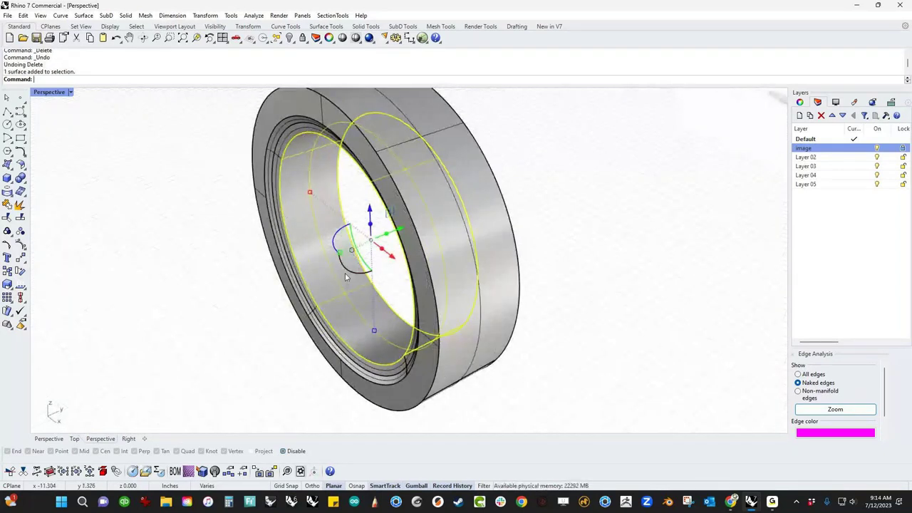
pyautogui.moveTo(344, 265); pyautogui.dragTo(366, 246)
pyautogui.click(254, 330)
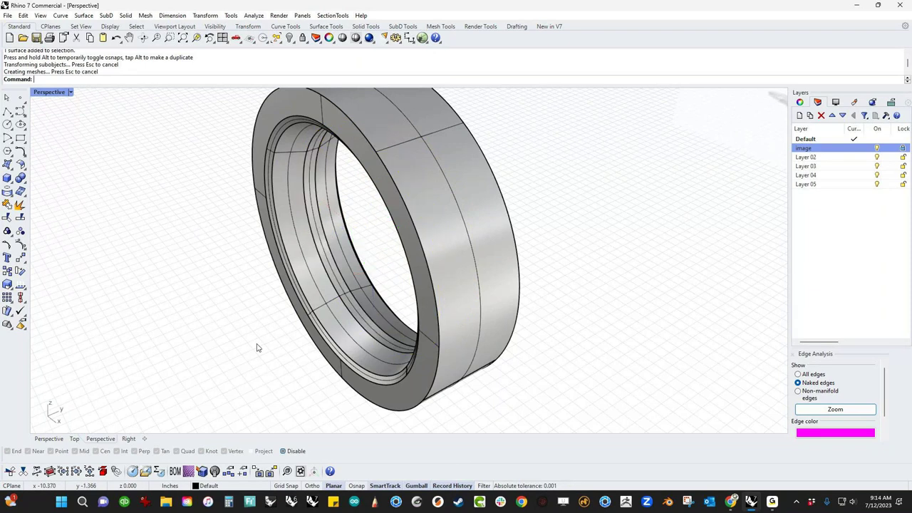
# - Sub-select the matching circular step edges on both sides of the rim and scale them closer together along the wheel's axis
pyautogui.moveTo(258, 348)
pyautogui.mouseDown(button='right')
pyautogui.moveTo(278, 332)
pyautogui.moveTo(267, 342)
pyautogui.mouseUp(button='right')
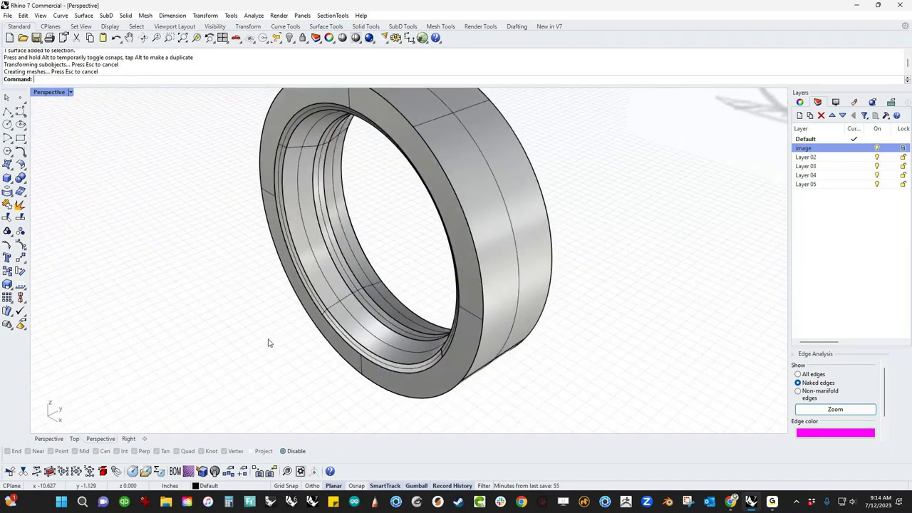
pyautogui.keyDown('ctrl'); pyautogui.keyDown('shift'); pyautogui.click(336, 324); pyautogui.keyUp('shift'); pyautogui.keyUp('ctrl')
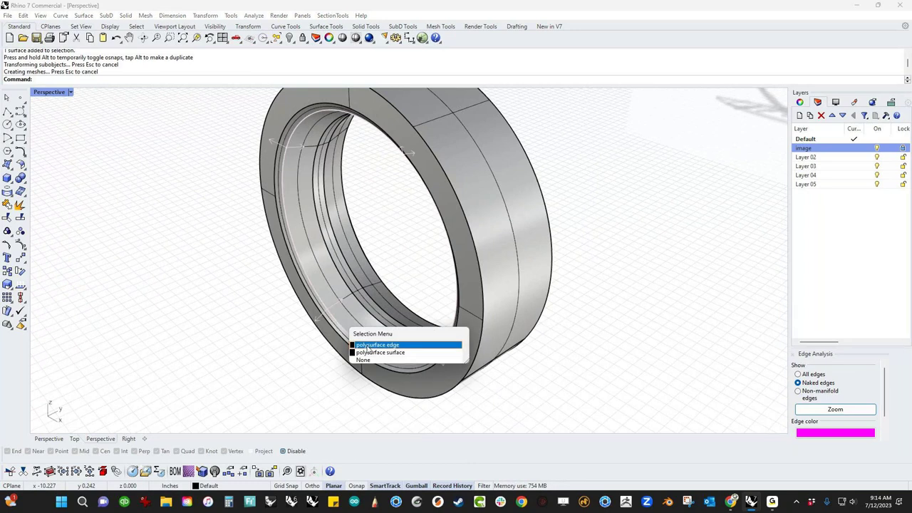
pyautogui.click(366, 347)
pyautogui.moveTo(491, 375); pyautogui.dragTo(516, 372, button='right')
pyautogui.keyDown('ctrl'); pyautogui.keyDown('shift'); pyautogui.click(474, 403); pyautogui.keyUp('shift'); pyautogui.keyUp('ctrl')
pyautogui.click(478, 409)
pyautogui.moveTo(348, 269); pyautogui.dragTo(363, 263)
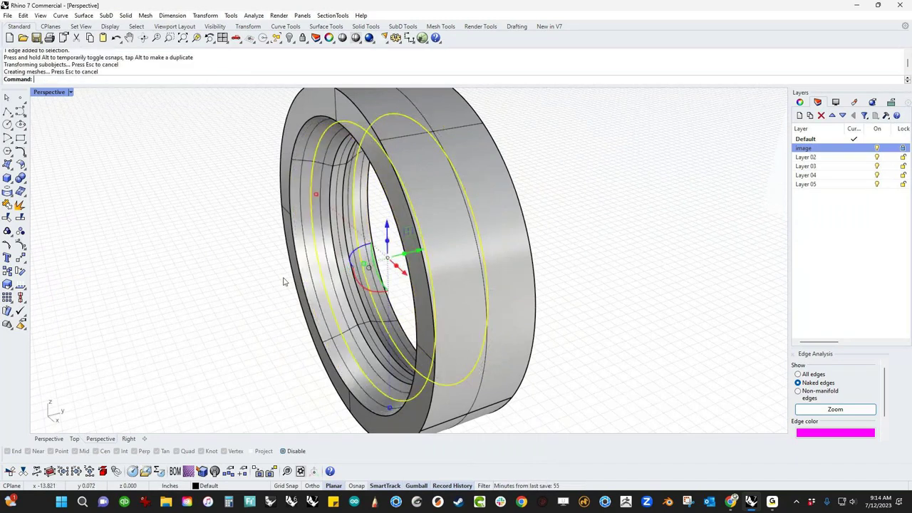
# - Fine-tune the axial spacing of the two selected circular rim edges by scaling them further along the wheel's axis, and deselect them
pyautogui.moveTo(248, 289); pyautogui.dragTo(363, 263, button='right')
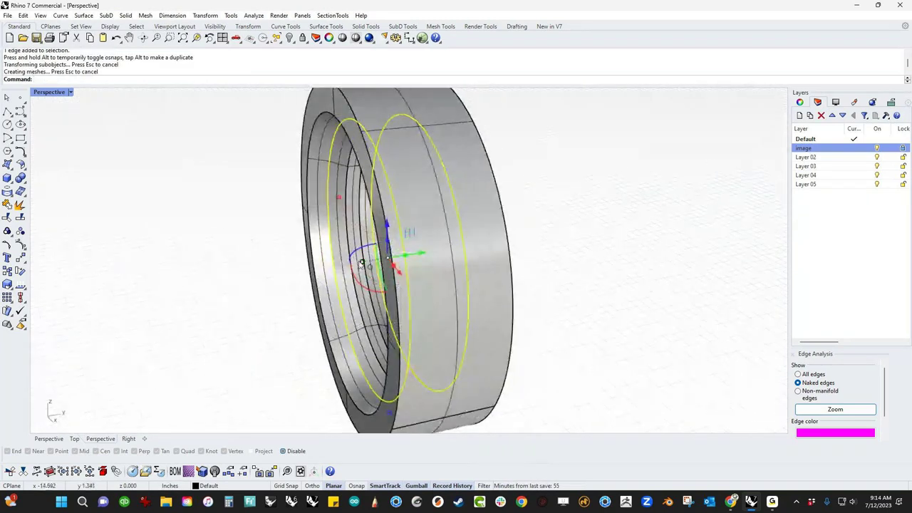
pyautogui.moveTo(361, 263); pyautogui.dragTo(369, 262)
pyautogui.moveTo(207, 311)
pyautogui.mouseDown(button='right')
pyautogui.moveTo(231, 312)
pyautogui.moveTo(301, 279)
pyautogui.moveTo(527, 331)
pyautogui.moveTo(540, 357)
pyautogui.mouseUp(button='right')
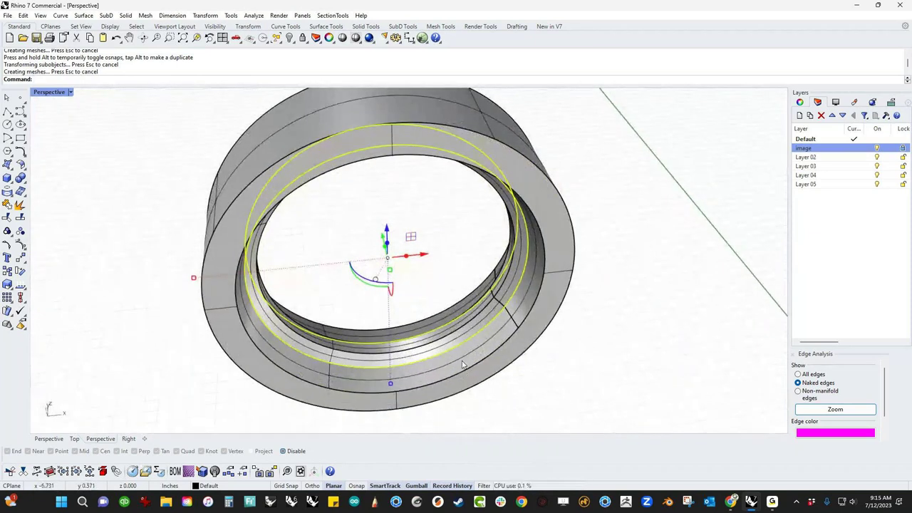
pyautogui.moveTo(449, 361); pyautogui.dragTo(323, 348, button='right')
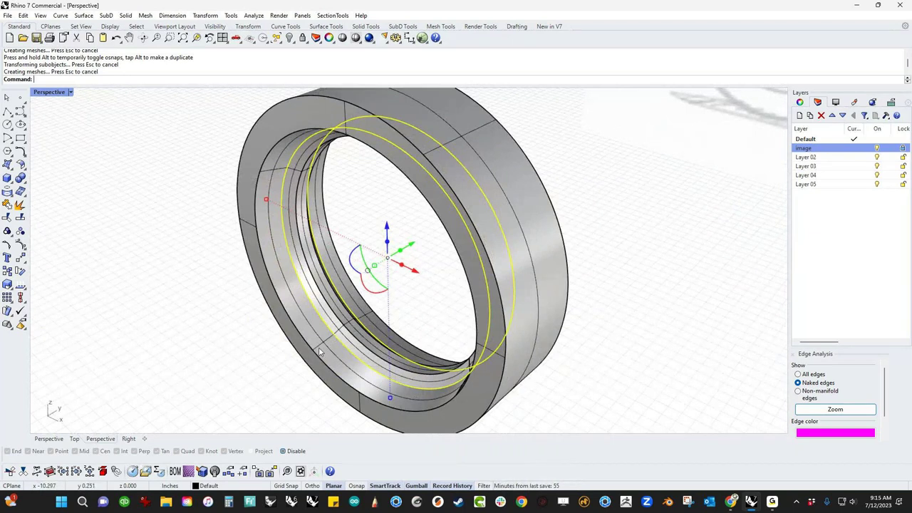
pyautogui.moveTo(375, 266); pyautogui.dragTo(380, 263)
pyautogui.click(207, 348)
# - In the front view, draw a circle about 7.14 in in diameter centred on the wheel to match the sketched tire's outer edge
pyautogui.moveTo(207, 348)
pyautogui.mouseDown(button='right')
pyautogui.moveTo(239, 337)
pyautogui.moveTo(195, 353)
pyautogui.moveTo(208, 352)
pyautogui.mouseUp(button='right')
pyautogui.scroll(-5, 195, 352)
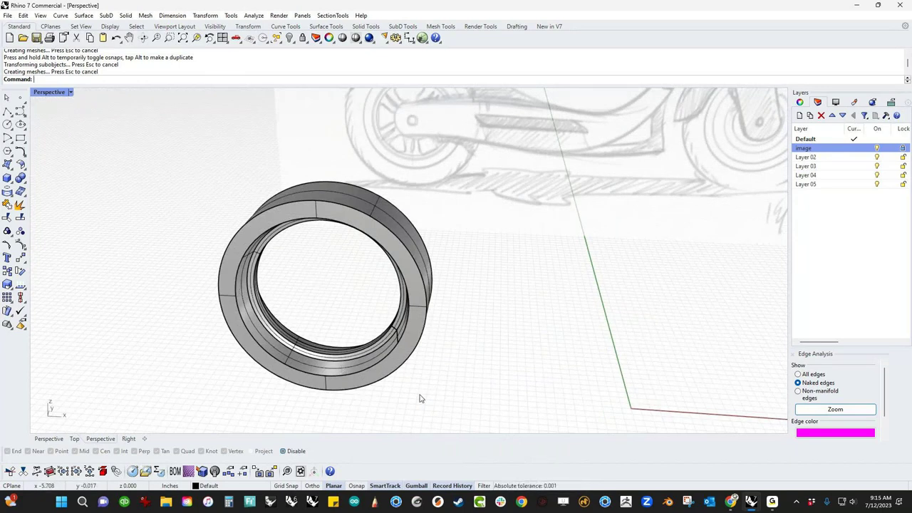
pyautogui.moveTo(420, 398)
pyautogui.mouseDown(button='right')
pyautogui.moveTo(432, 383)
pyautogui.moveTo(407, 385)
pyautogui.moveTo(426, 385)
pyautogui.mouseUp(button='right')
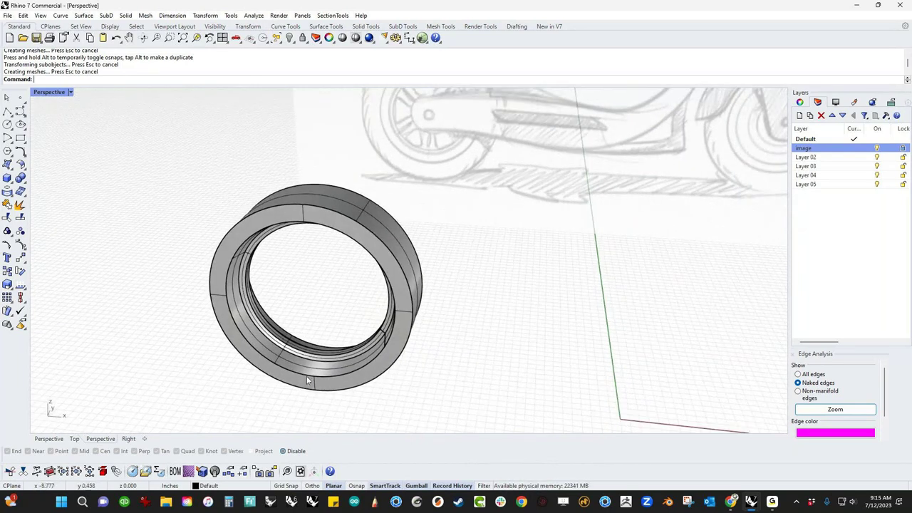
pyautogui.moveTo(315, 360)
pyautogui.mouseDown(button='right')
pyautogui.moveTo(287, 358)
pyautogui.moveTo(274, 334)
pyautogui.moveTo(254, 326)
pyautogui.moveTo(261, 335)
pyautogui.moveTo(397, 343)
pyautogui.moveTo(393, 313)
pyautogui.moveTo(362, 329)
pyautogui.moveTo(458, 395)
pyautogui.mouseUp(button='right')
pyautogui.hotkey('ctrl', 'F3')
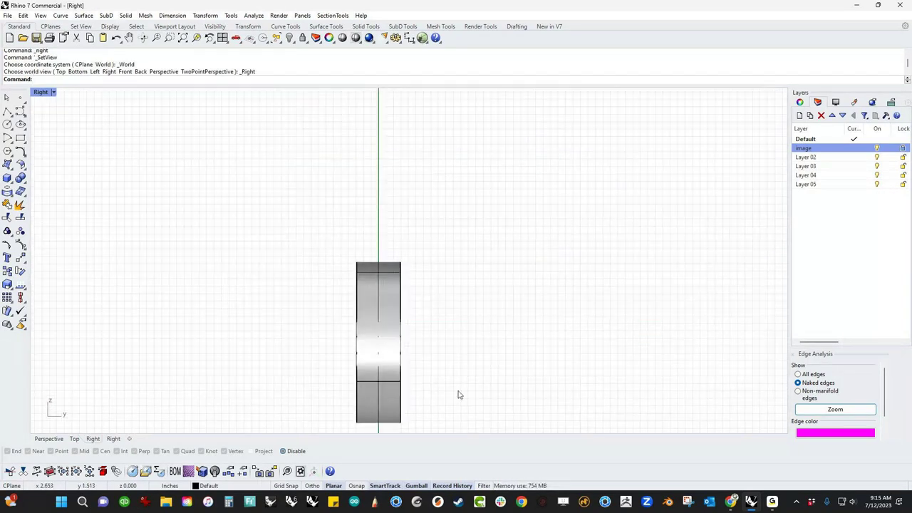
pyautogui.hotkey('ctrl', 'F2')
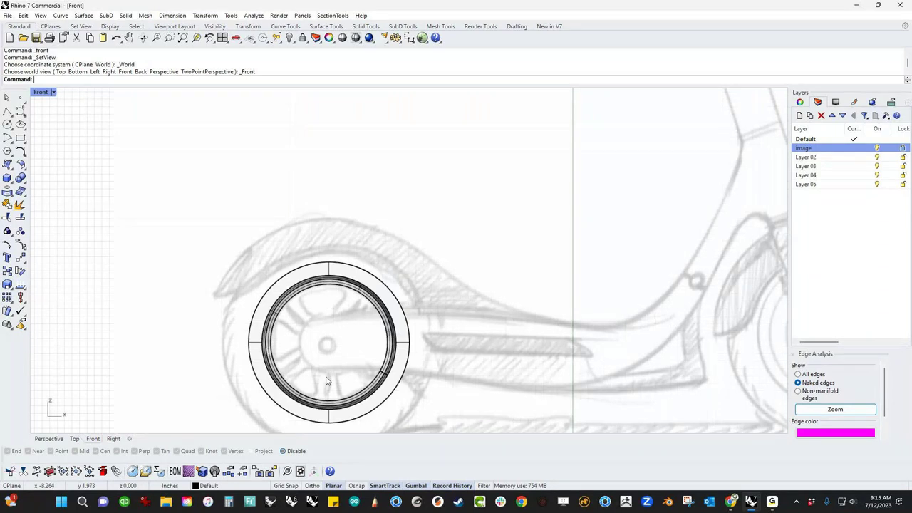
pyautogui.moveTo(328, 381); pyautogui.dragTo(338, 331, button='right')
pyautogui.click(8, 125)
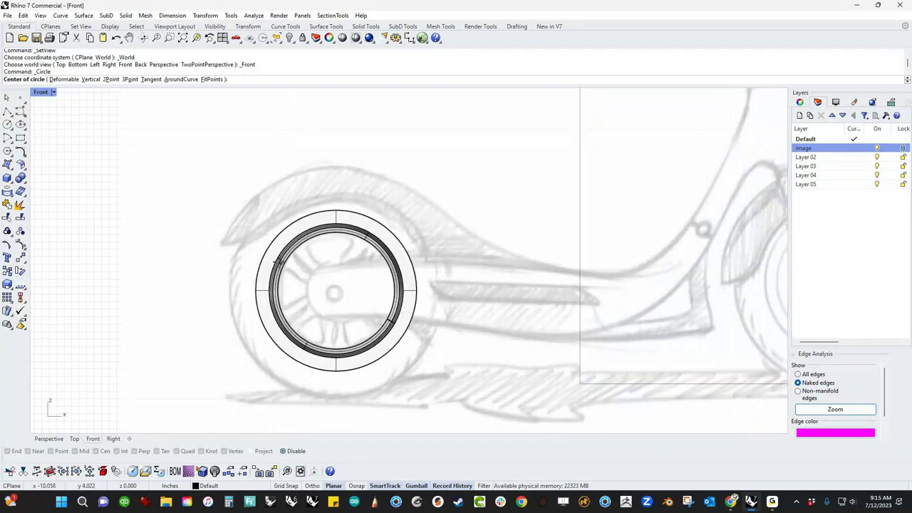
pyautogui.click(335, 291)
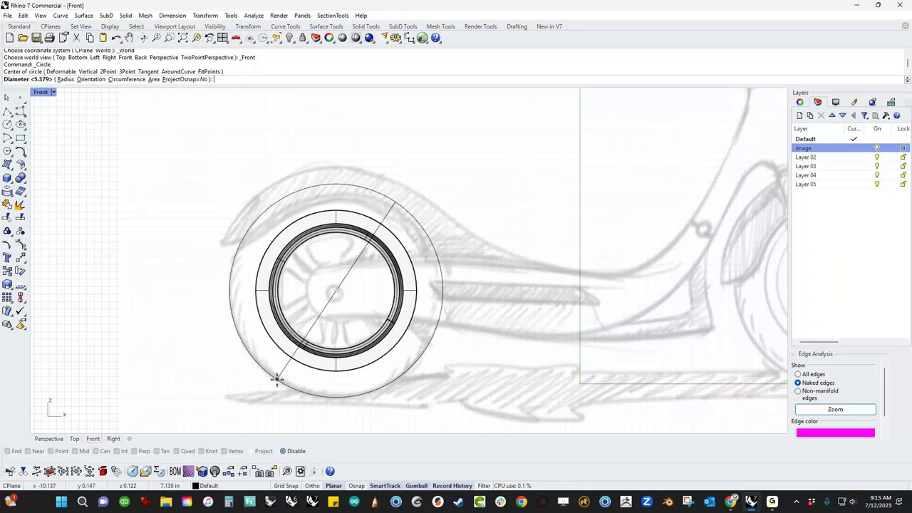
pyautogui.click(276, 379)
# - In the right view, move the tire circle sideways onto the wheel's centreline and deselect it
pyautogui.hotkey('ctrl', 'F3')
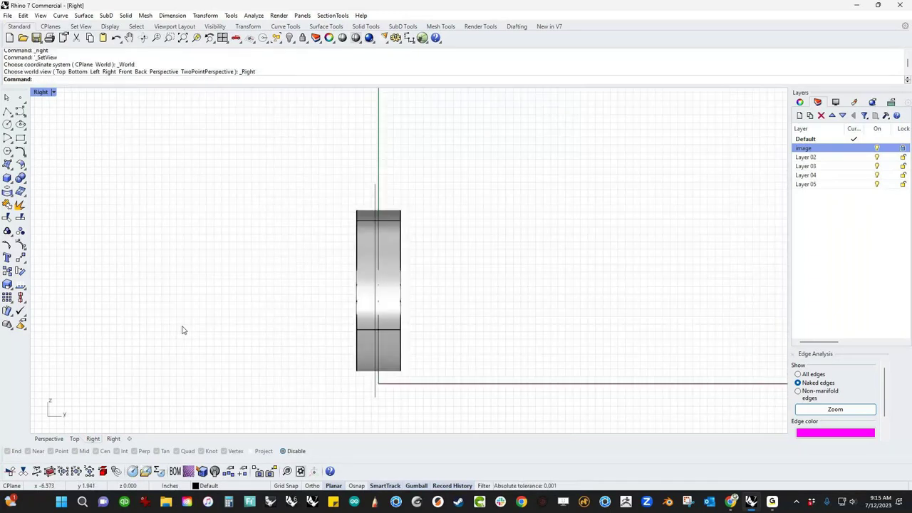
pyautogui.scroll(6, 405, 183)
pyautogui.moveTo(362, 199); pyautogui.dragTo(369, 191, button='right')
pyautogui.moveTo(376, 180); pyautogui.dragTo(322, 214)
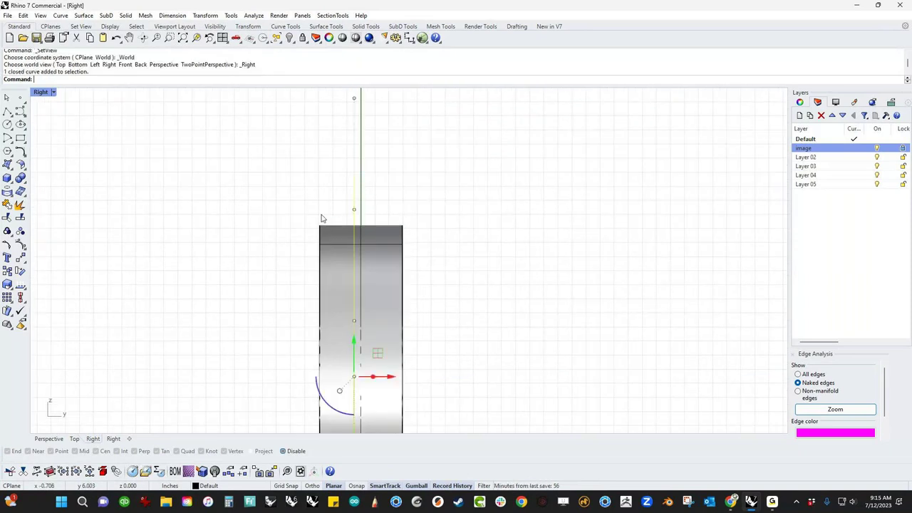
pyautogui.moveTo(322, 214); pyautogui.dragTo(314, 170, button='right')
pyautogui.moveTo(382, 333); pyautogui.dragTo(353, 407)
pyautogui.click(448, 317)
pyautogui.scroll(-4, 442, 305)
pyautogui.moveTo(441, 304); pyautogui.dragTo(420, 267, button='right')
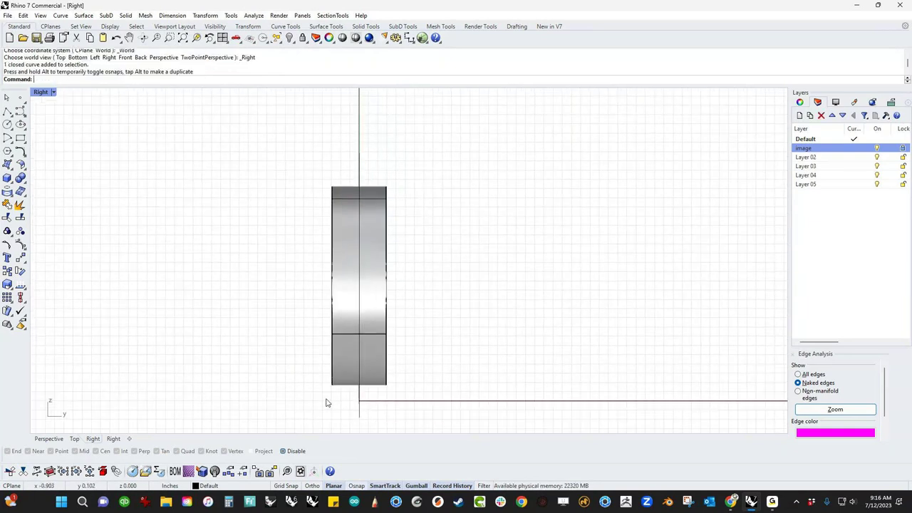
# - Start a degree 3 curve at the circle's lowest point and shape the tire's flat tread and one rounded sidewall
pyautogui.moveTo(327, 403); pyautogui.dragTo(258, 323, button='right')
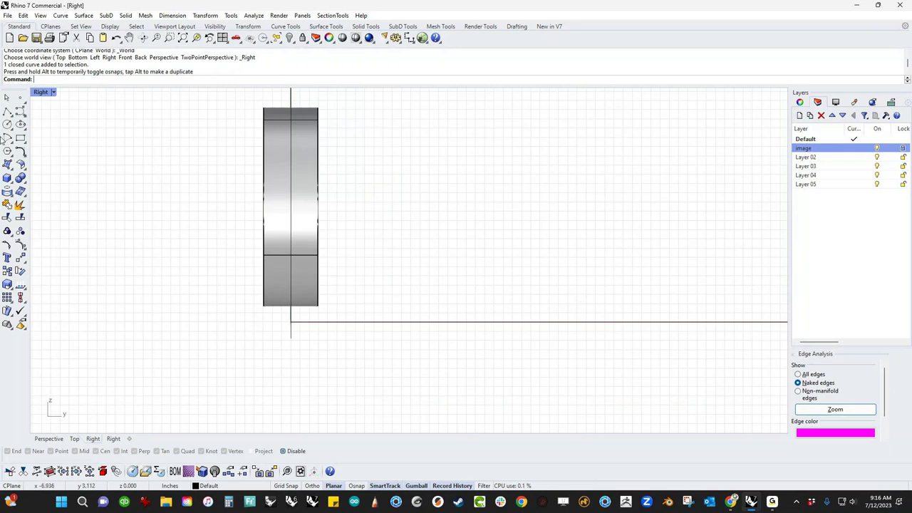
pyautogui.click(21, 112)
pyautogui.scroll(3, 228, 322)
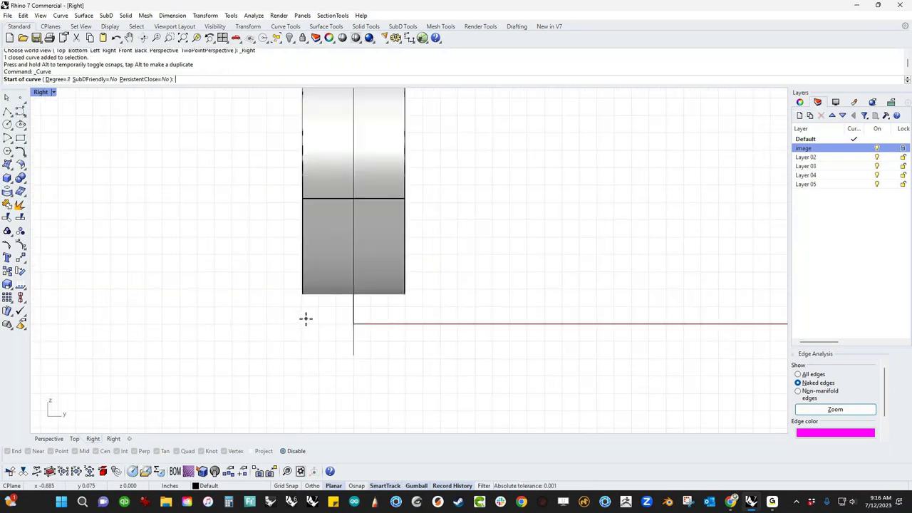
pyautogui.click(353, 354)
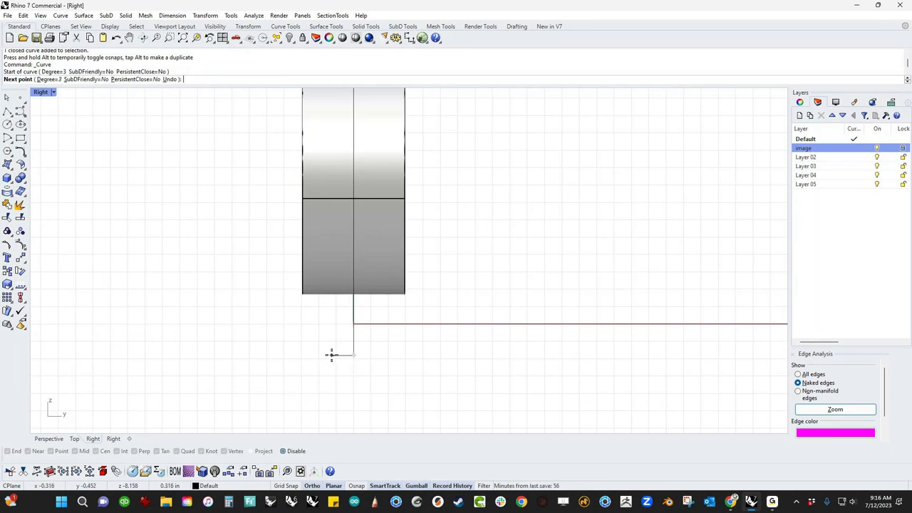
pyautogui.click(331, 354)
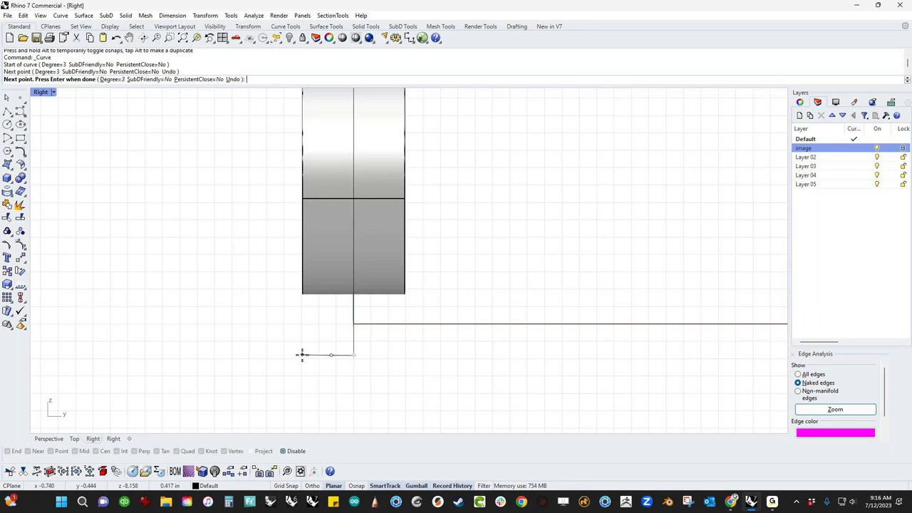
pyautogui.click(299, 355)
pyautogui.click(292, 335)
pyautogui.click(292, 305)
# - Continue the tire curve inward past the rim's outer corner into the rim, and finish it on the vertical centreline
pyautogui.scroll(3, 293, 305)
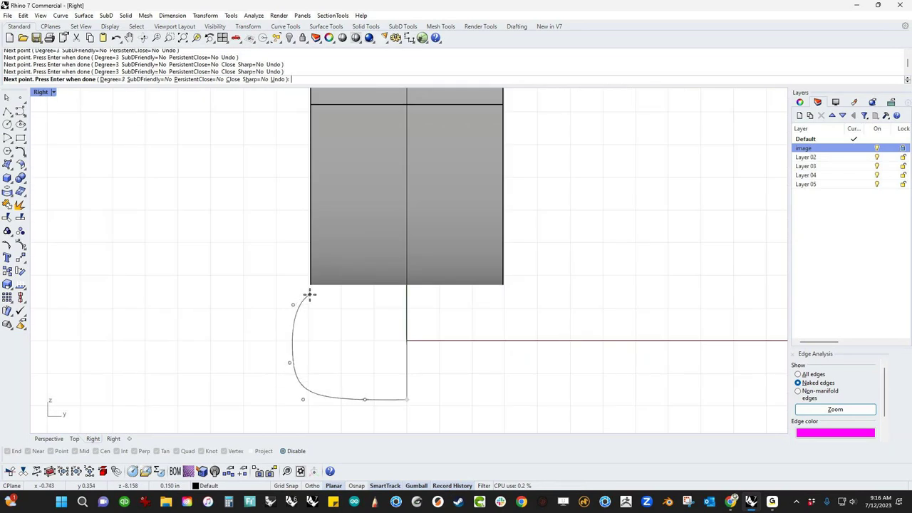
pyautogui.scroll(3, 309, 294)
pyautogui.click(304, 295)
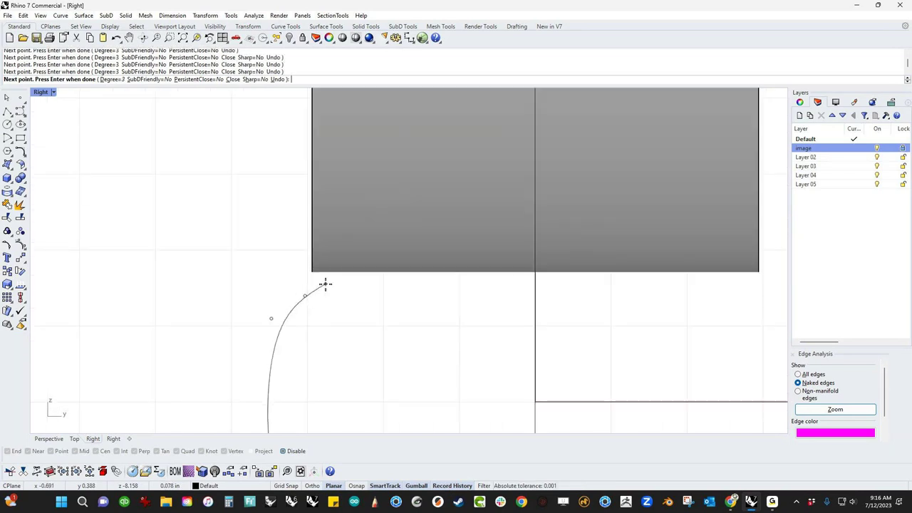
pyautogui.click(320, 280)
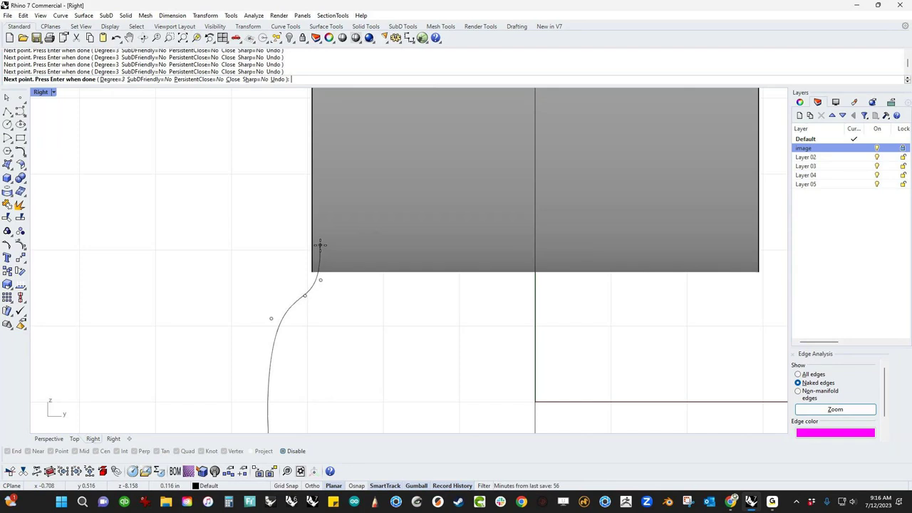
pyautogui.scroll(-3, 321, 245)
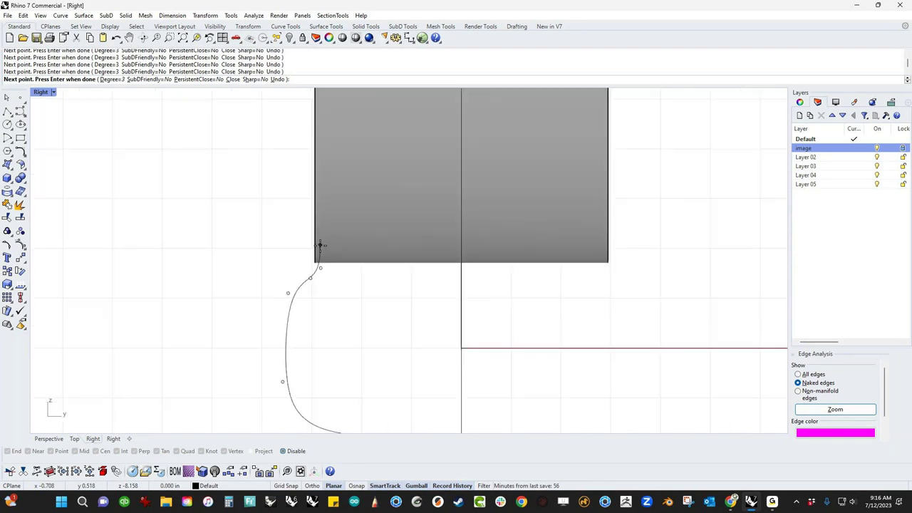
pyautogui.scroll(-2, 321, 245)
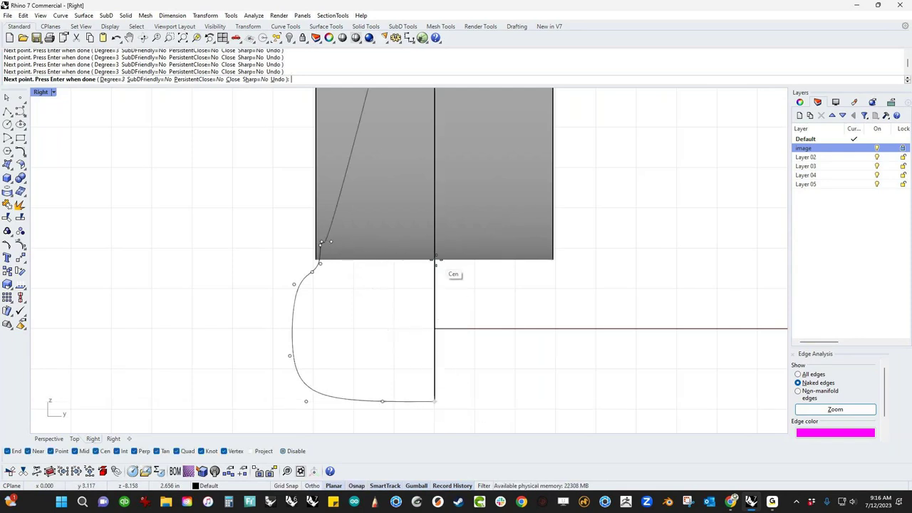
pyautogui.rightClick(434, 242)
pyautogui.moveTo(366, 356); pyautogui.dragTo(374, 281, button='right')
# - Try to mirror the half tire profile about the X axis, and delete the mirrored copy
pyautogui.click(344, 323)
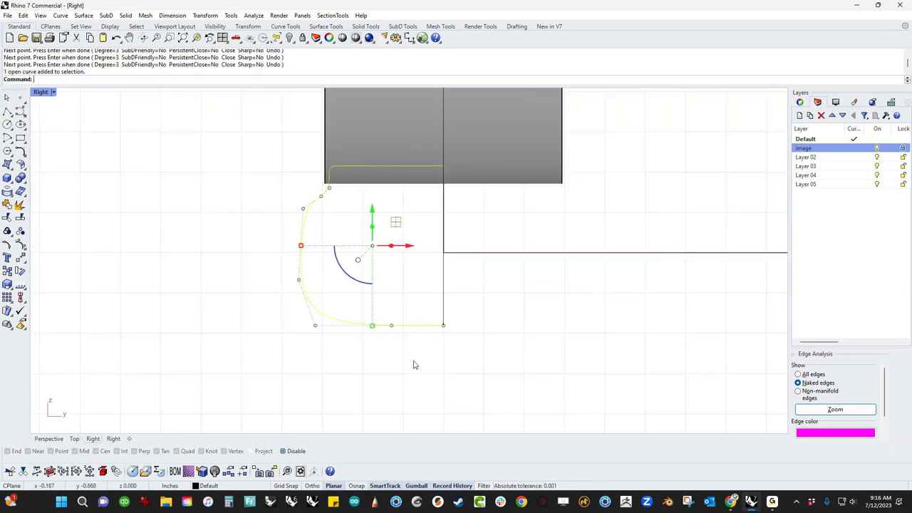
pyautogui.write('mx')
pyautogui.press('Return')
pyautogui.press('Escape')
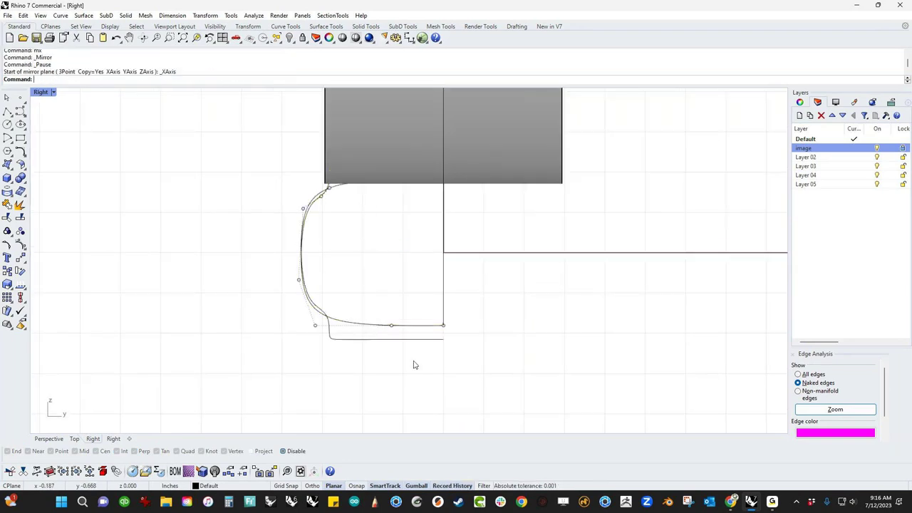
pyautogui.click(420, 342)
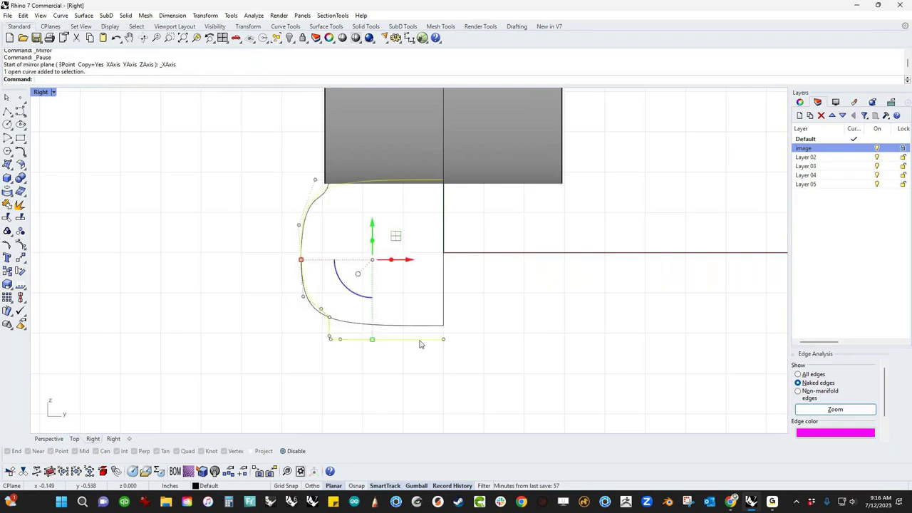
pyautogui.press('Delete')
# - Mirror the half tire profile across the wheel's vertical centreline, starting the mirror plane at the profile's lower end
pyautogui.moveTo(409, 301); pyautogui.dragTo(360, 374)
pyautogui.write('M')
pyautogui.press('Return')
pyautogui.click(444, 324)
pyautogui.click(447, 273)
# - Join the two tire profile halves into one closed curve and deselect it
pyautogui.moveTo(396, 294); pyautogui.dragTo(358, 341)
pyautogui.write('j')
pyautogui.press('Return')
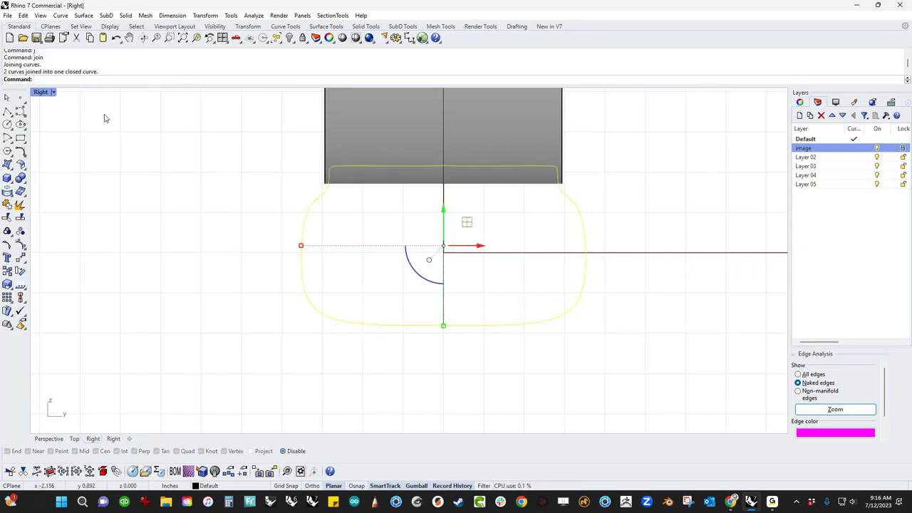
pyautogui.click(160, 322)
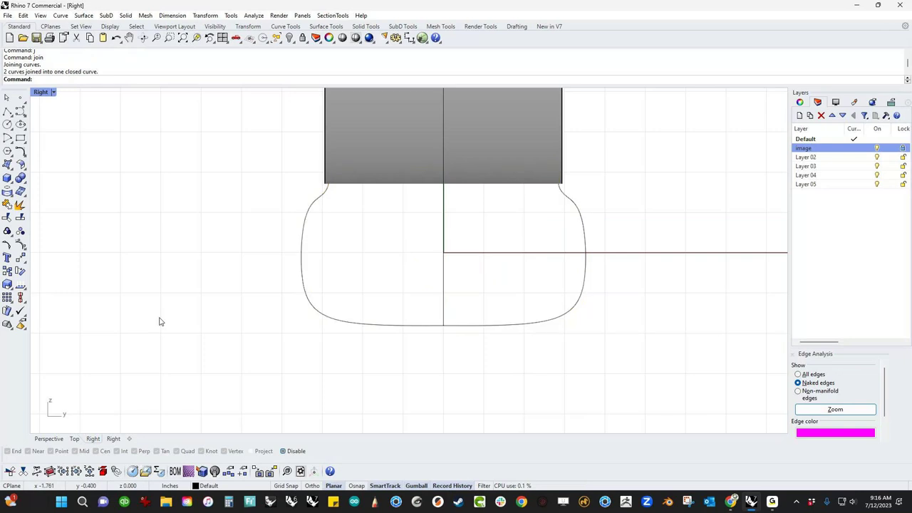
# - Revolve the closed tire profile through a full circle about the wheel's central axis to form the tire
pyautogui.press('F4')
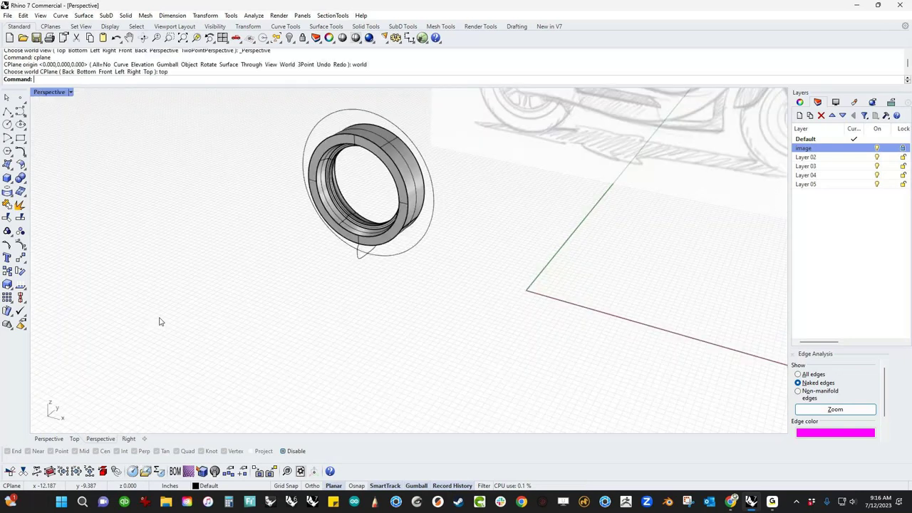
pyautogui.moveTo(159, 321)
pyautogui.mouseDown(button='right')
pyautogui.moveTo(330, 349)
pyautogui.moveTo(372, 332)
pyautogui.mouseUp(button='right')
pyautogui.click(358, 363)
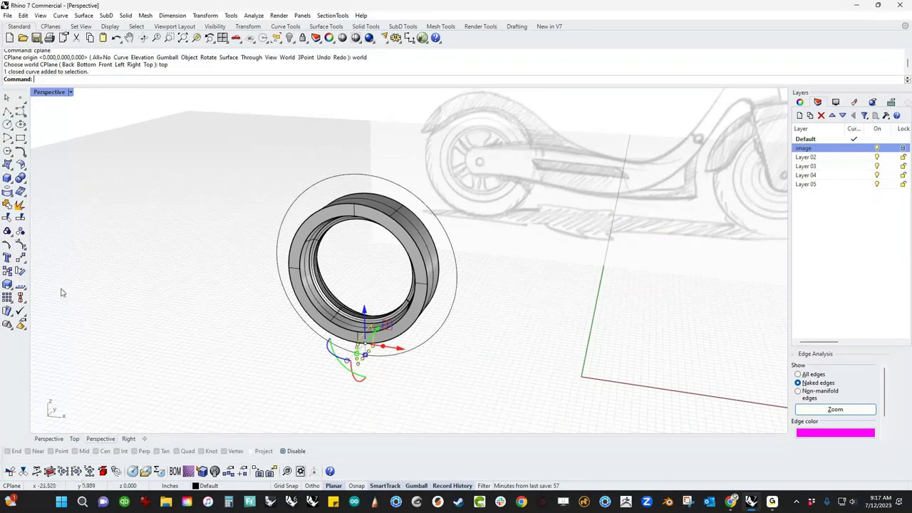
pyautogui.click(8, 164)
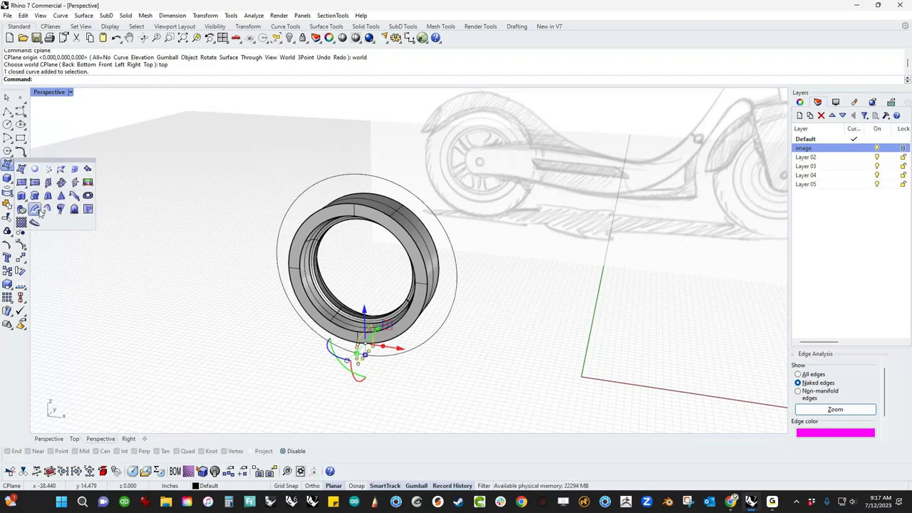
pyautogui.click(49, 197)
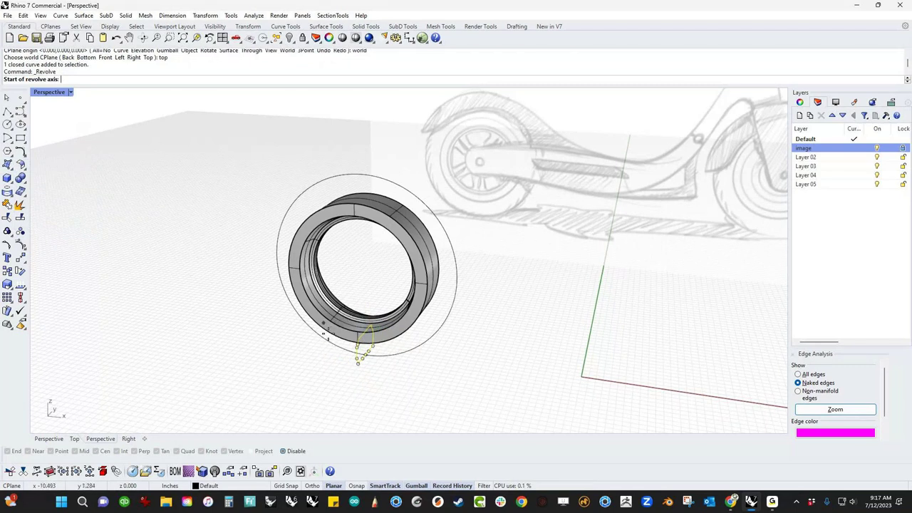
pyautogui.scroll(3, 291, 228)
pyautogui.click(288, 216)
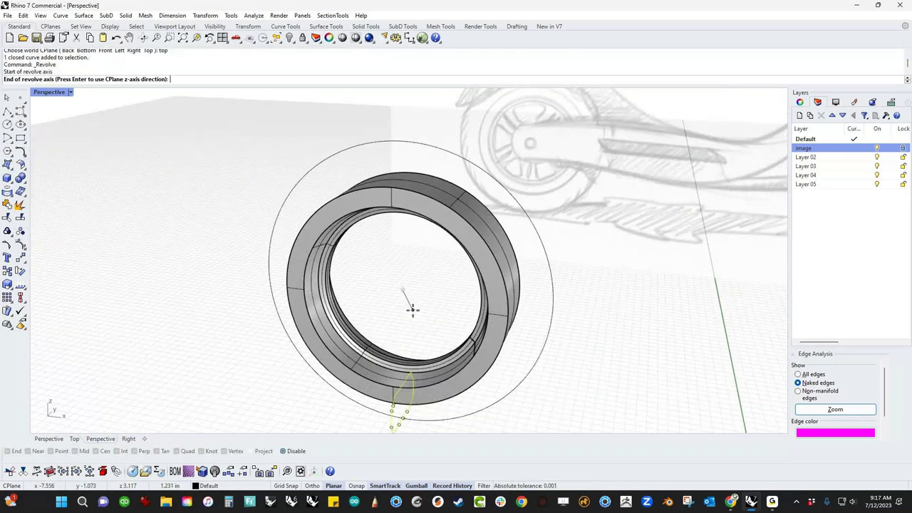
pyautogui.click(285, 373)
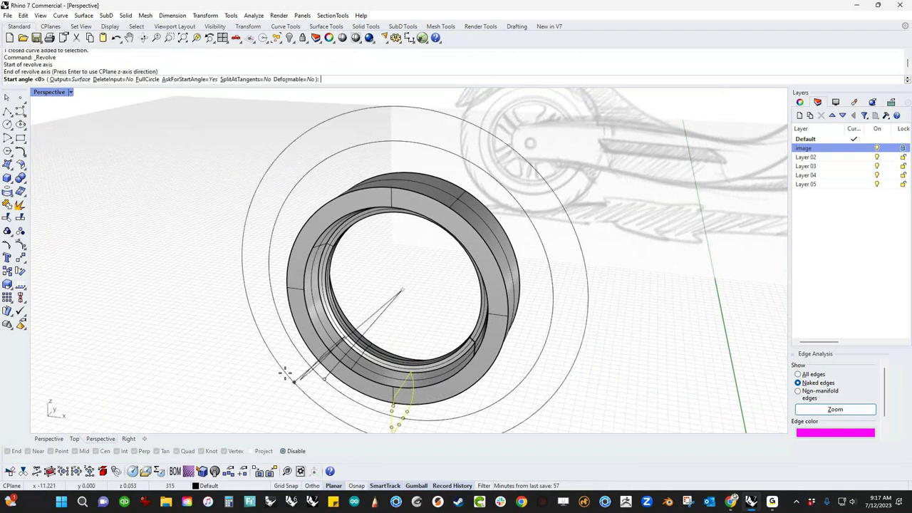
pyautogui.scroll(-2, 249, 351)
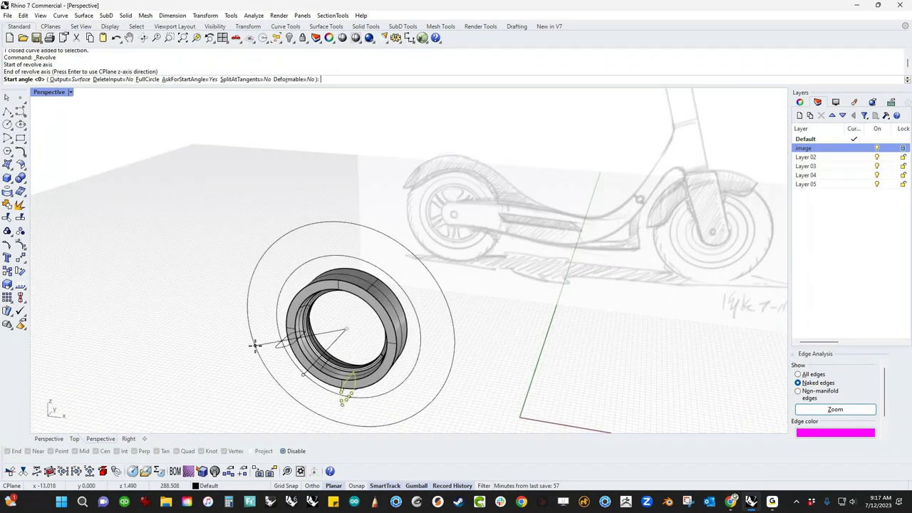
pyautogui.click(146, 79)
# - Review the history recording options for updating child objects, leaving them as they are
pyautogui.moveTo(250, 338)
pyautogui.mouseDown(button='right')
pyautogui.moveTo(149, 297)
pyautogui.moveTo(163, 317)
pyautogui.moveTo(274, 321)
pyautogui.moveTo(211, 306)
pyautogui.mouseUp(button='right')
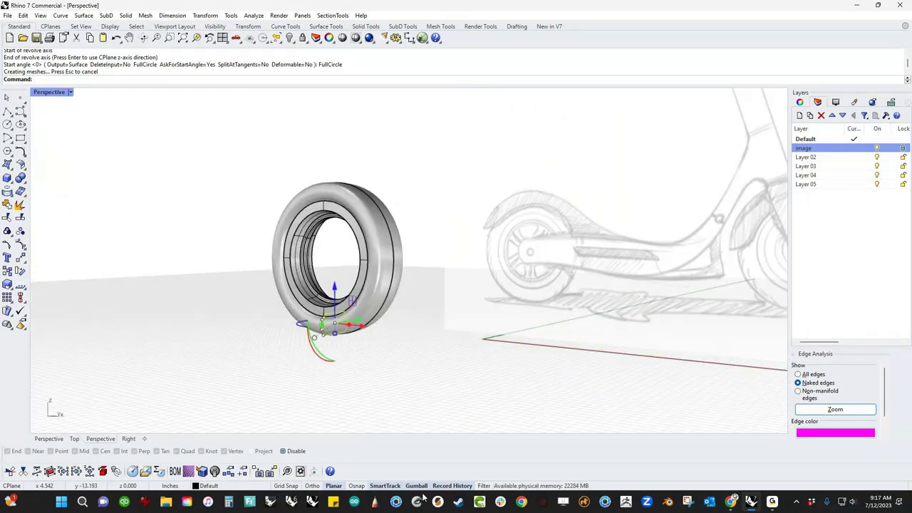
pyautogui.rightClick(453, 486)
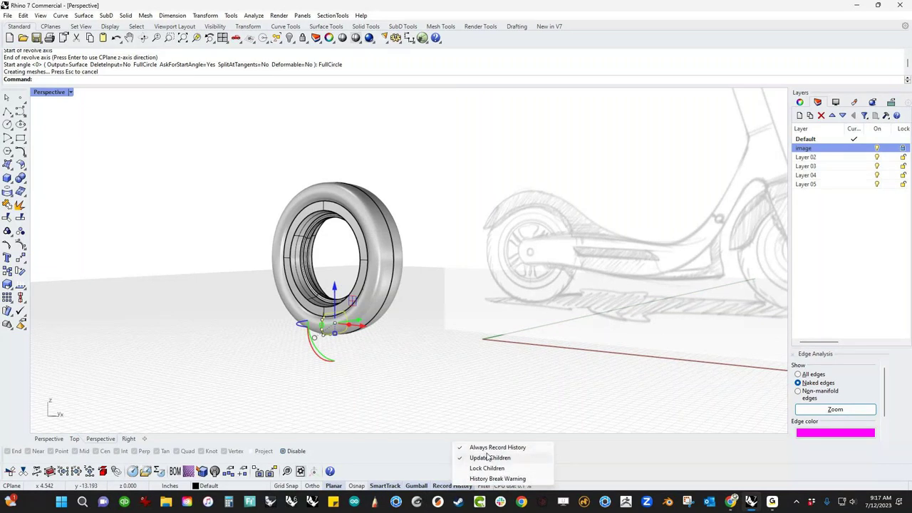
pyautogui.click(399, 367)
pyautogui.moveTo(398, 367); pyautogui.dragTo(324, 367, button='right')
# - Select the tire profile curve and nudge the control point at its lower tread shoulder, then deselect the curve
pyautogui.scroll(5, 337, 333)
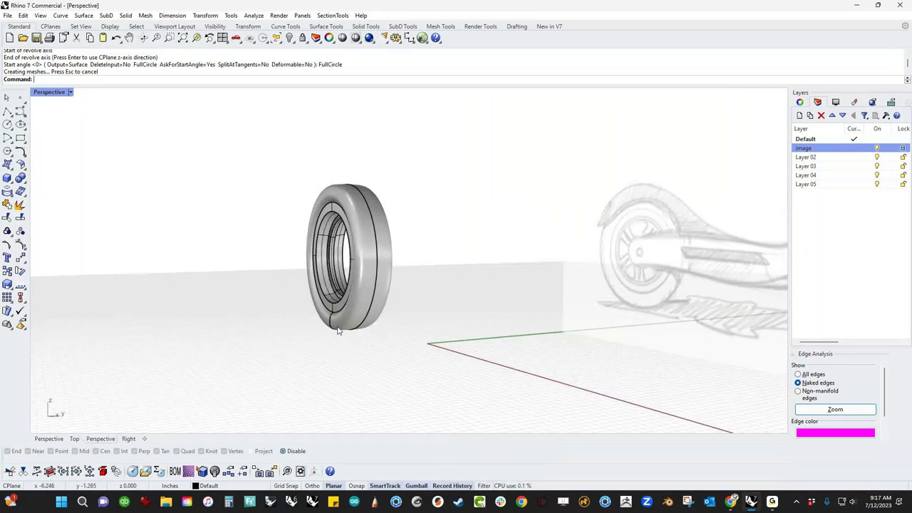
pyautogui.click(342, 352)
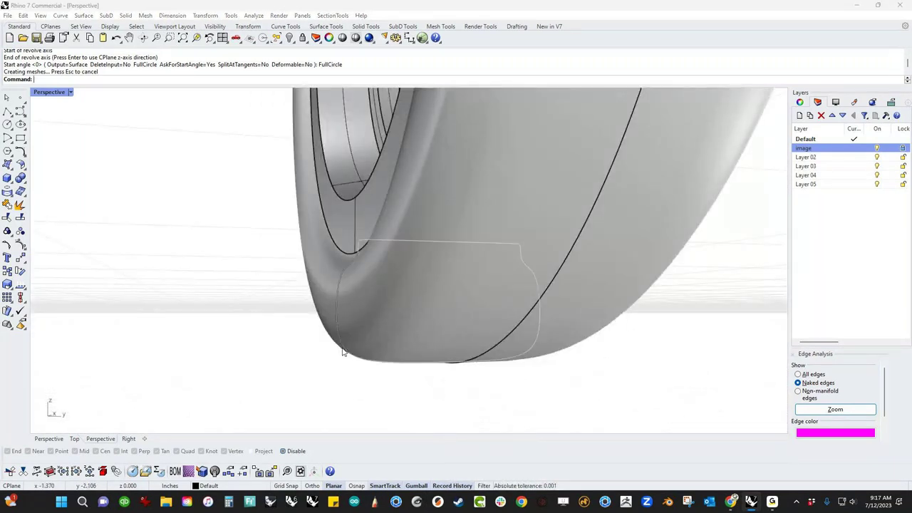
pyautogui.click(343, 351)
pyautogui.click(347, 365)
pyautogui.moveTo(366, 365); pyautogui.dragTo(364, 364)
pyautogui.click(315, 378)
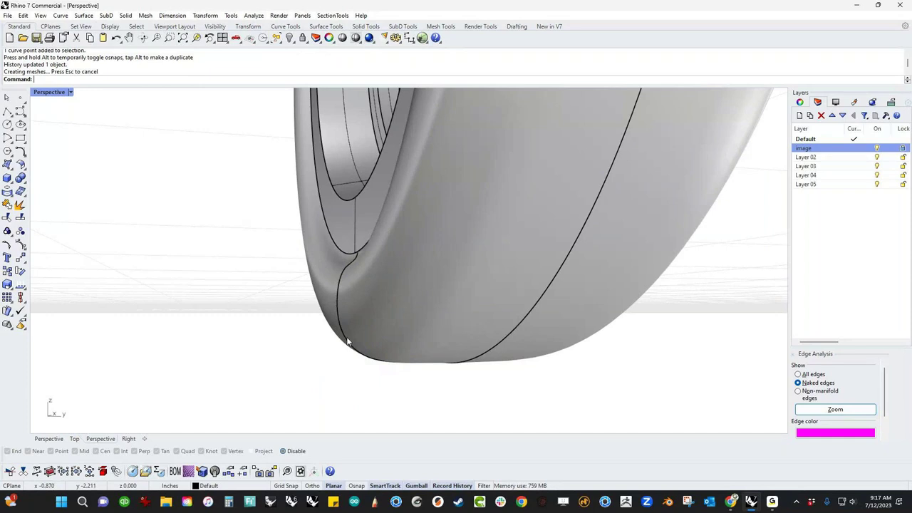
# - Select the tire profile curve again and move its lower sidewall control point slightly inward
pyautogui.click(349, 345)
pyautogui.click(360, 362)
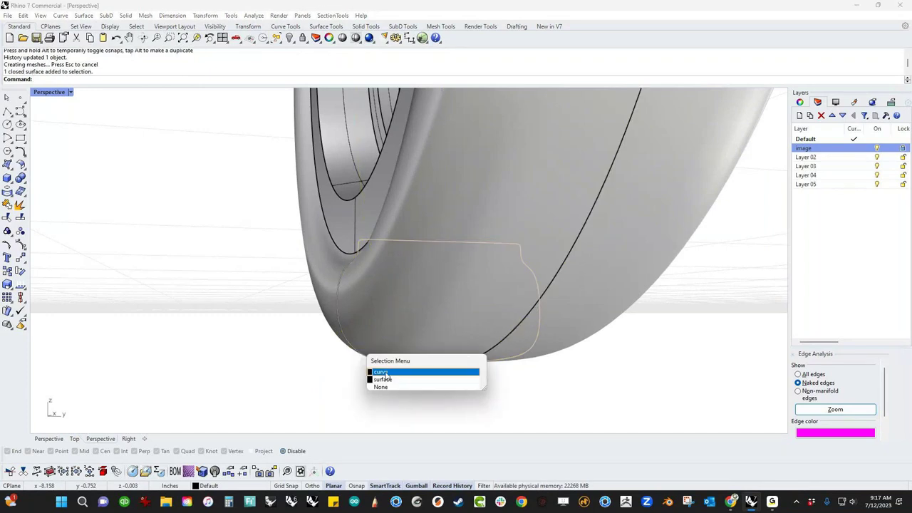
pyautogui.click(383, 373)
pyautogui.click(327, 328)
pyautogui.moveTo(326, 328); pyautogui.dragTo(331, 328)
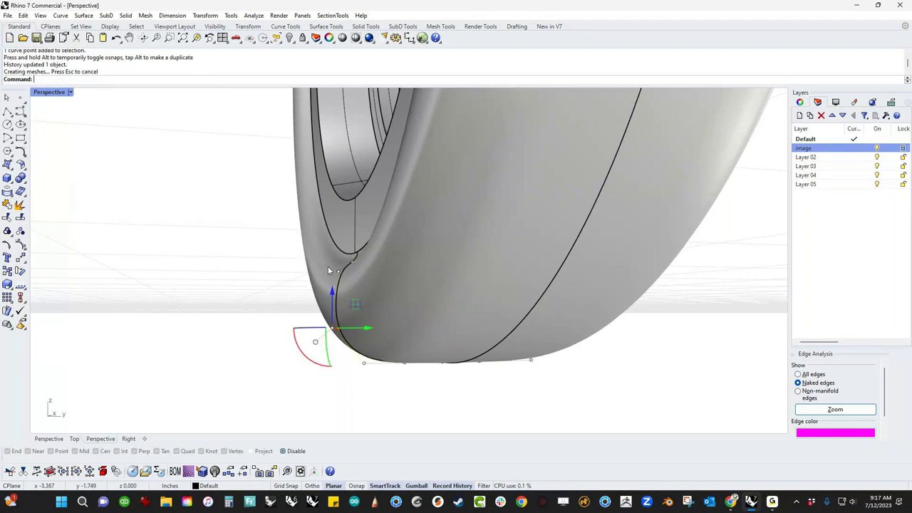
# - Raise the profile's upper sidewall control point slightly toward the rim and deselect the curve
pyautogui.moveTo(339, 269)
pyautogui.mouseDown()
pyautogui.moveTo(338, 255)
pyautogui.moveTo(338, 264)
pyautogui.mouseUp()
pyautogui.scroll(5, 340, 259)
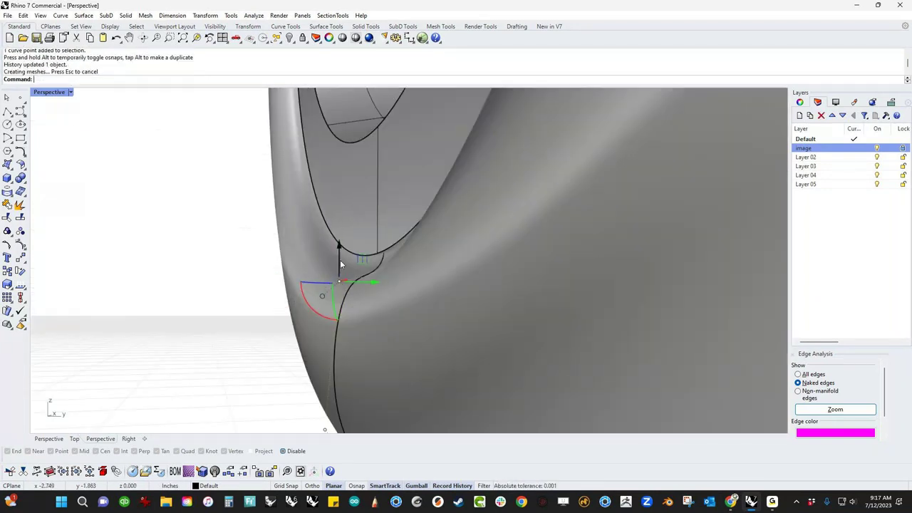
pyautogui.click(372, 279)
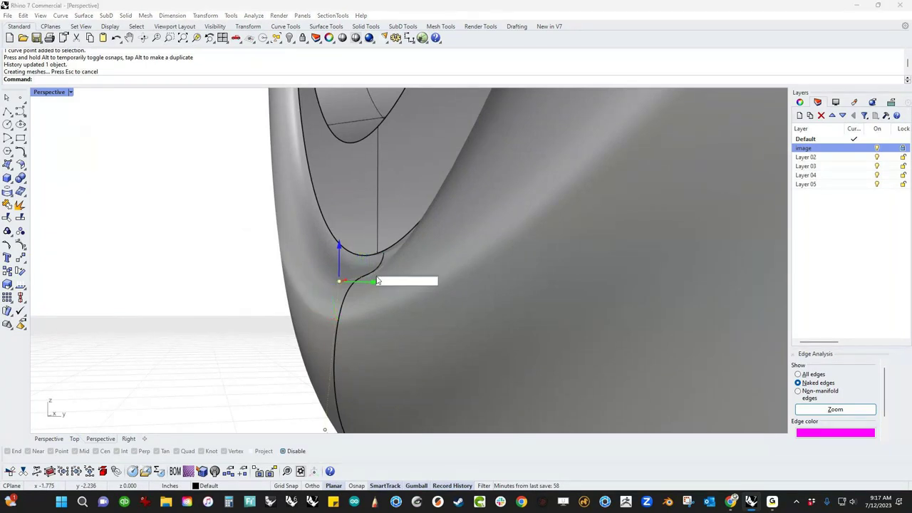
pyautogui.click(260, 288)
pyautogui.scroll(2, 379, 276)
# - Switch the viewport to wireframe display and select the tire profile curve near the rim edge
pyautogui.middleClick(378, 280)
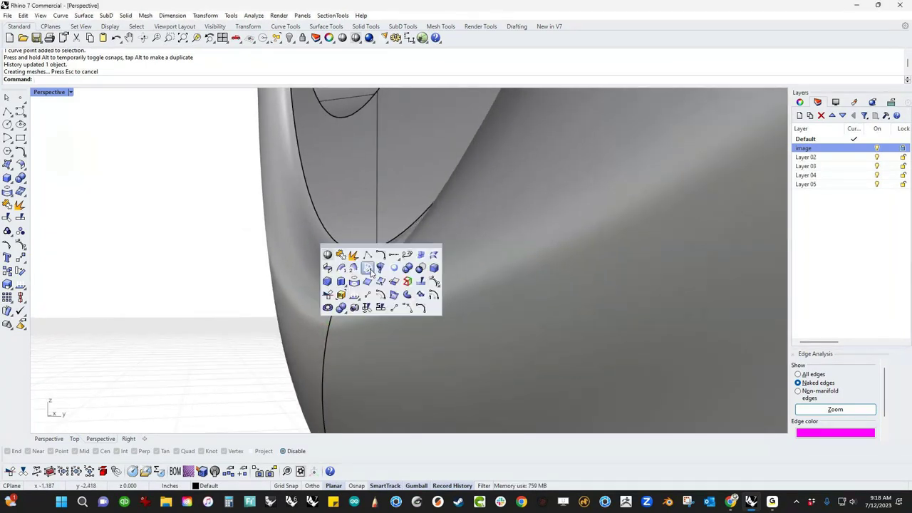
pyautogui.click(330, 255)
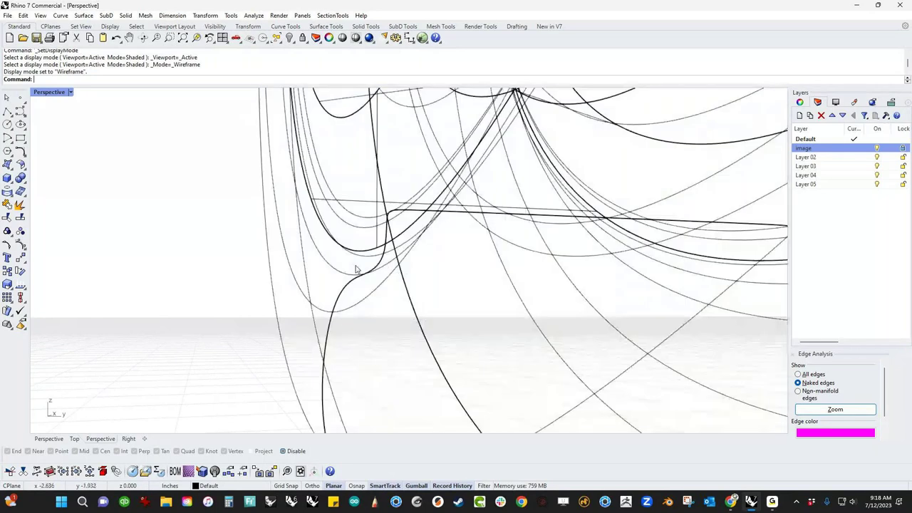
pyautogui.click(367, 296)
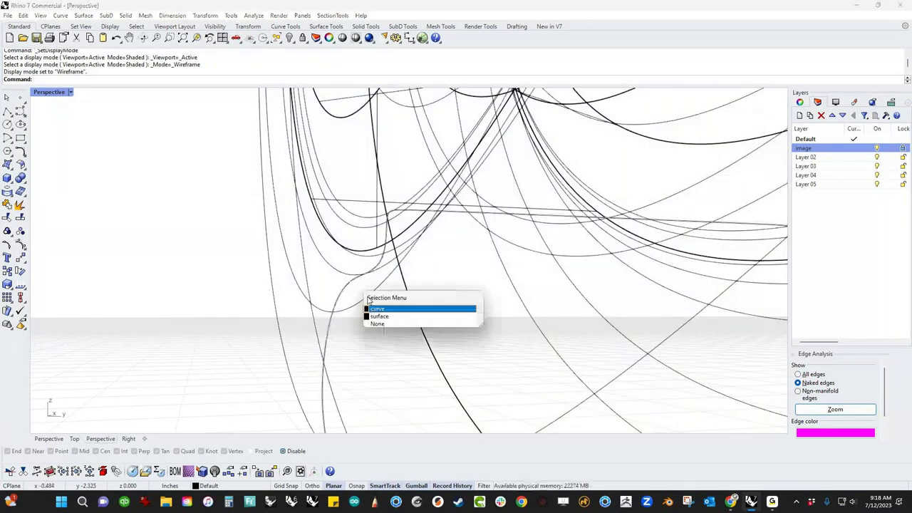
# - Try raising the profile's control point beside the rim edge, and undo the move
pyautogui.click(386, 259)
pyautogui.moveTo(388, 261); pyautogui.dragTo(385, 245)
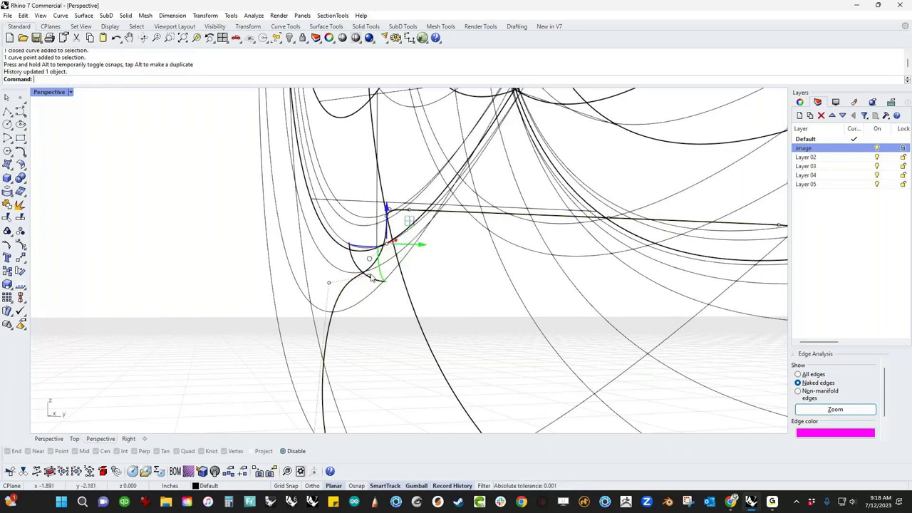
pyautogui.click(372, 277)
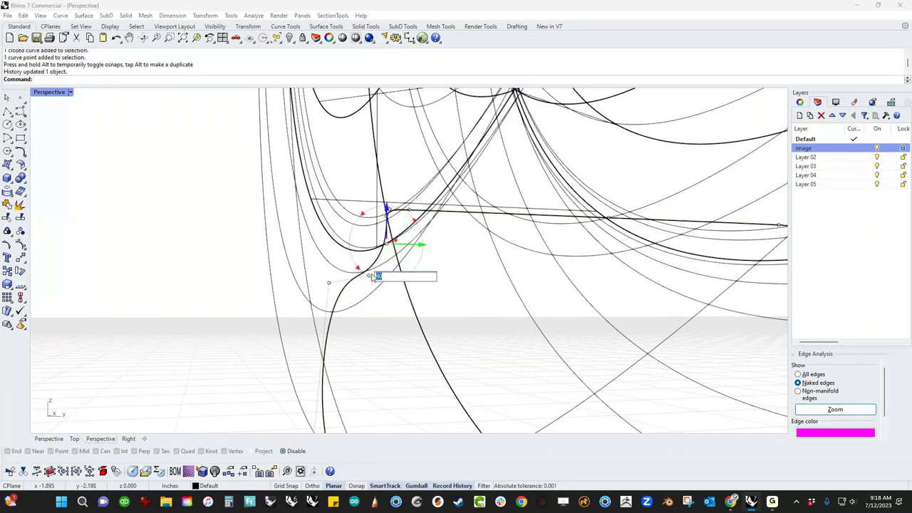
pyautogui.hotkey('ctrl', 'z')
# - Nudge the control point in the profile's concave transition below the rim edge, and deselect the curve
pyautogui.scroll(4, 375, 296)
pyautogui.click(357, 262)
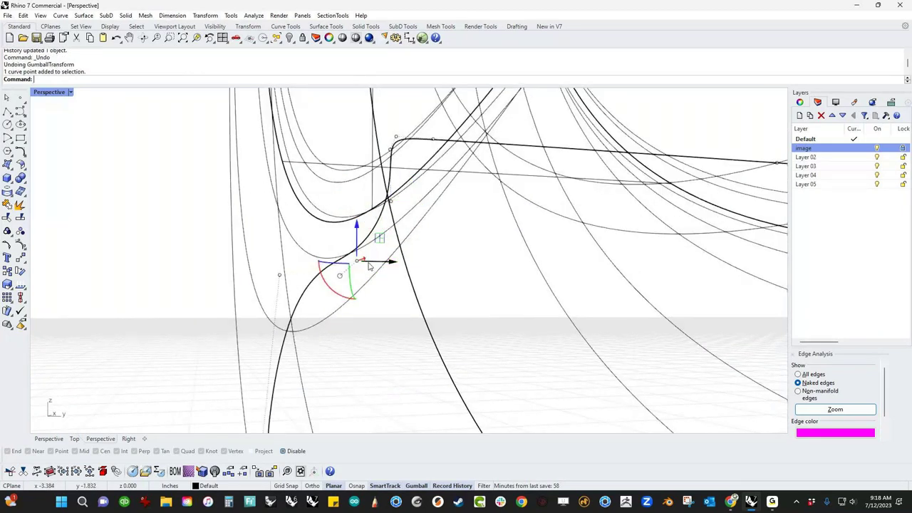
pyautogui.moveTo(369, 264); pyautogui.dragTo(364, 268)
pyautogui.click(209, 255)
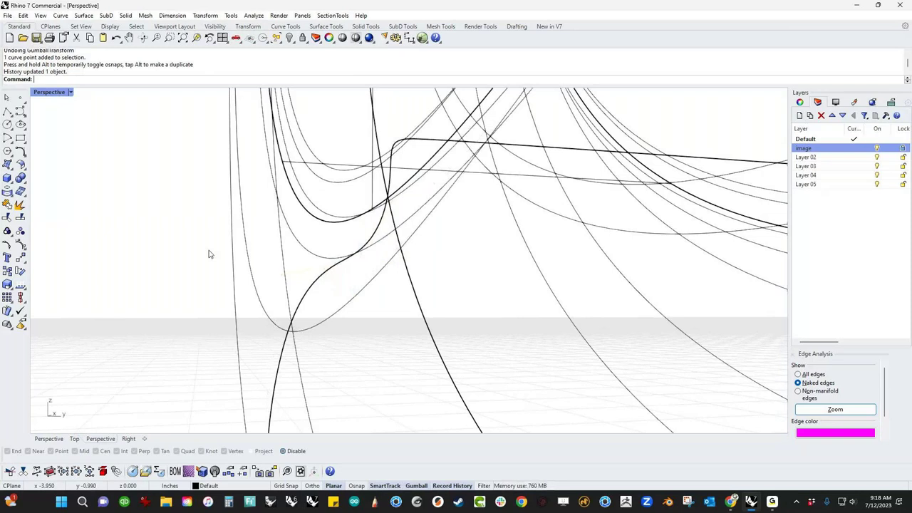
# - Return the viewport to shaded display and examine the reshaped tire from the side and edge-on
pyautogui.scroll(-5, 236, 311)
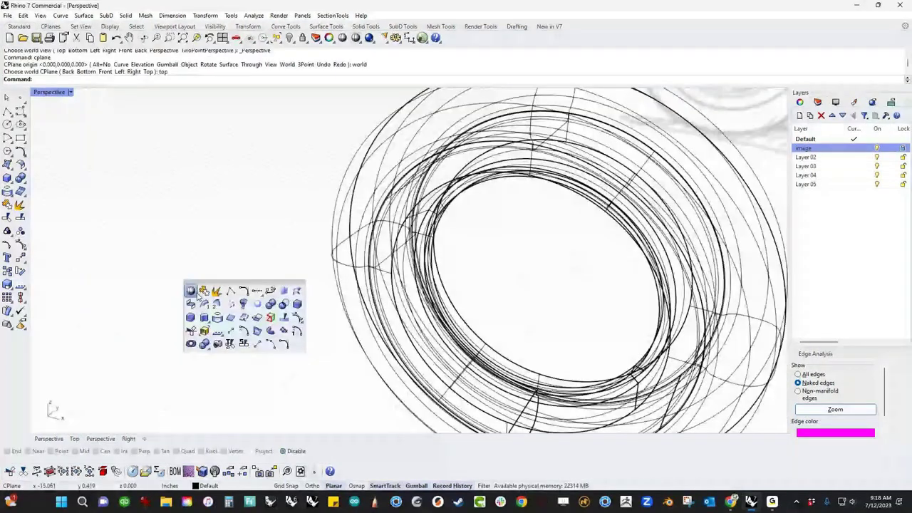
pyautogui.click(190, 291)
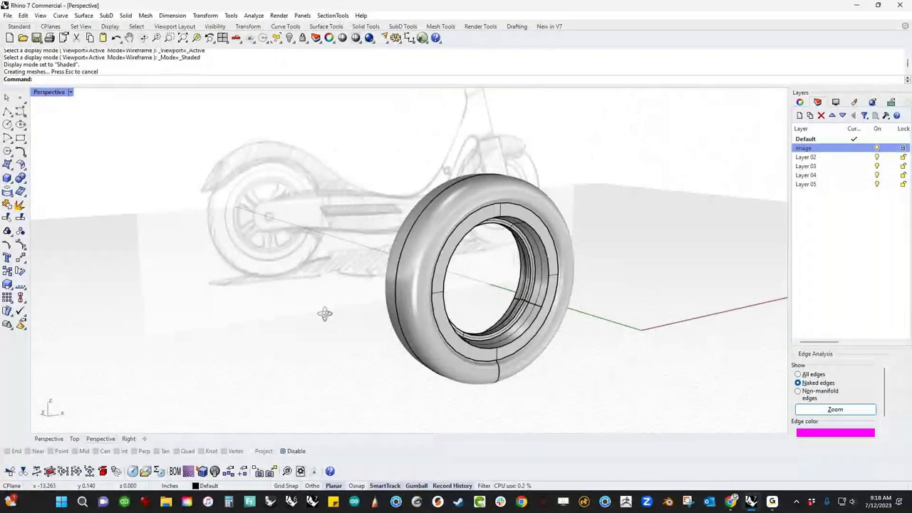
pyautogui.moveTo(325, 314)
pyautogui.mouseDown(button='right')
pyautogui.moveTo(401, 316)
pyautogui.moveTo(185, 302)
pyautogui.mouseUp(button='right')
pyautogui.scroll(7, 282, 204)
pyautogui.scroll(-5, 301, 240)
pyautogui.moveTo(301, 242)
pyautogui.mouseDown(button='right')
pyautogui.moveTo(313, 280)
pyautogui.moveTo(311, 214)
pyautogui.mouseUp(button='right')
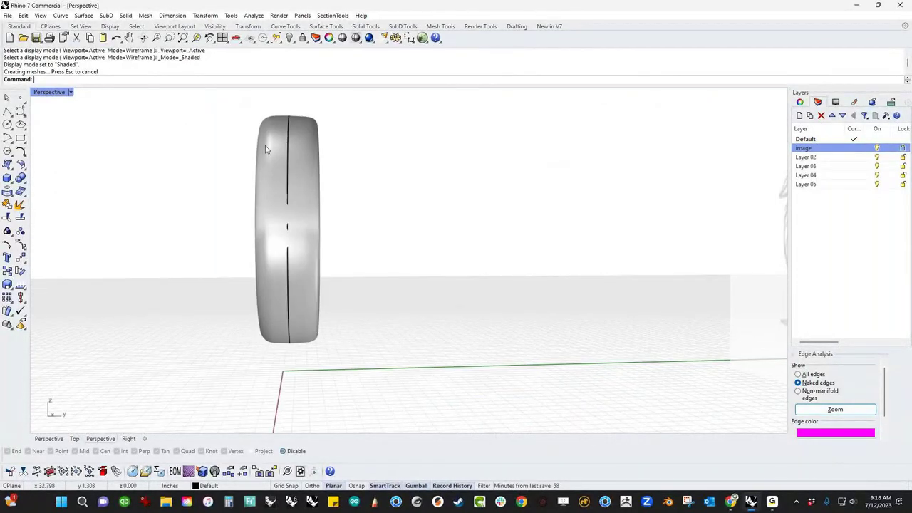
# - Select the tire profile at the tread and move the control point on one side closer to the centreline
pyautogui.moveTo(321, 316); pyautogui.dragTo(318, 322, button='right')
pyautogui.scroll(5, 288, 335)
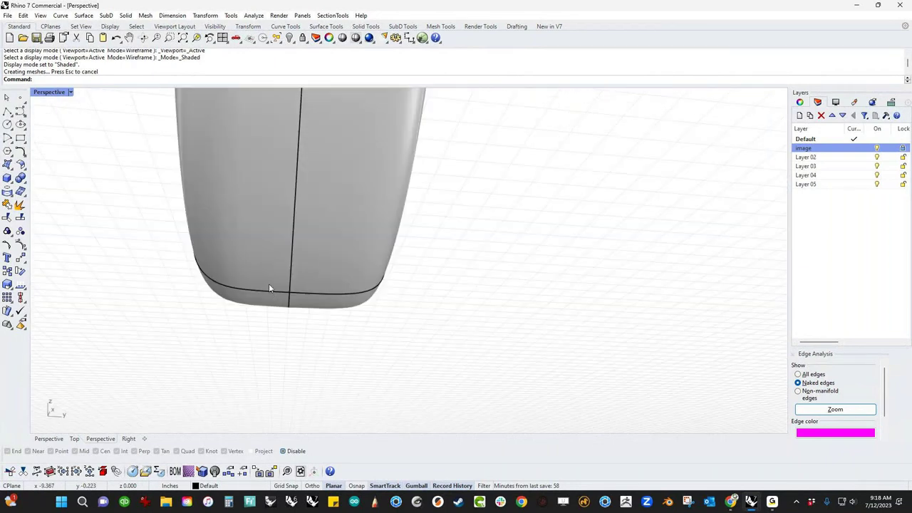
pyautogui.click(269, 295)
pyautogui.click(291, 318)
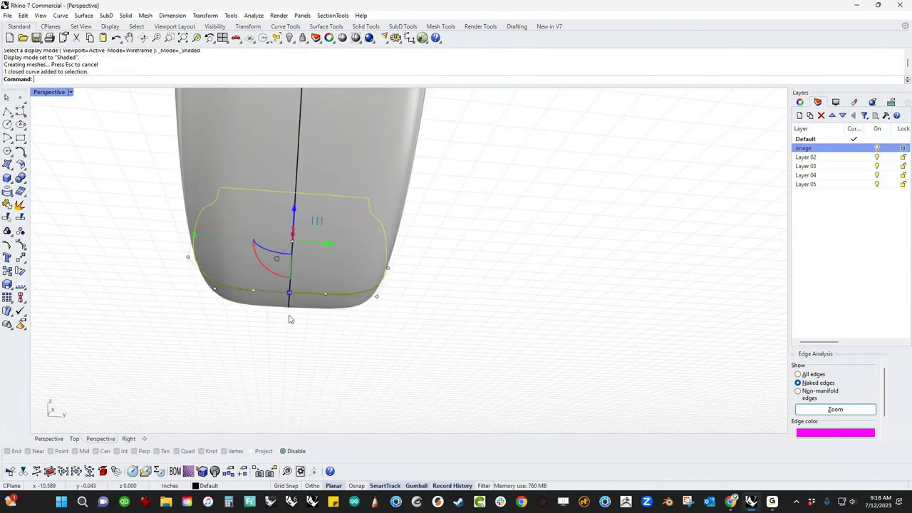
pyautogui.scroll(2, 263, 305)
pyautogui.click(244, 285)
pyautogui.moveTo(277, 293); pyautogui.dragTo(271, 287)
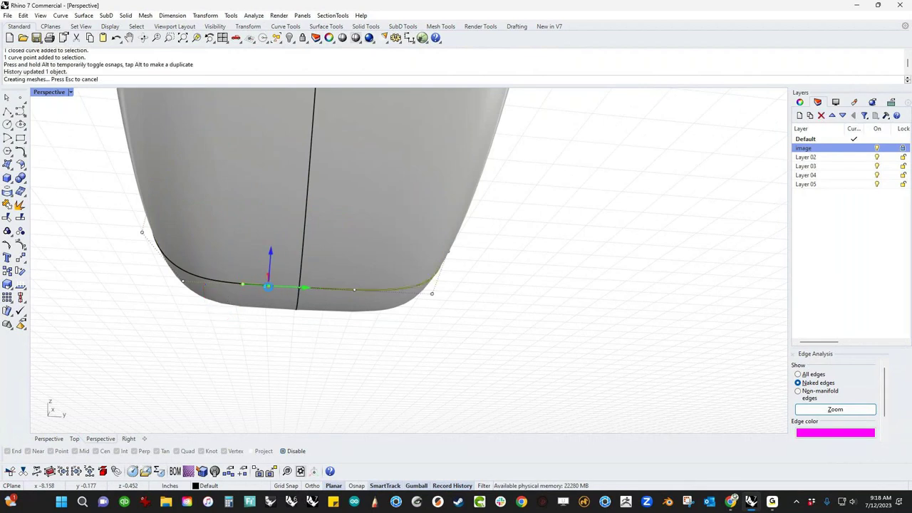
# - Raise the shoulder control point on the same side of the profile to round the tread, and deselect the curve
pyautogui.click(184, 281)
pyautogui.moveTo(184, 282); pyautogui.dragTo(183, 278)
pyautogui.moveTo(201, 332); pyautogui.dragTo(221, 342, button='right')
pyautogui.scroll(5, 325, 299)
pyautogui.press('Escape')
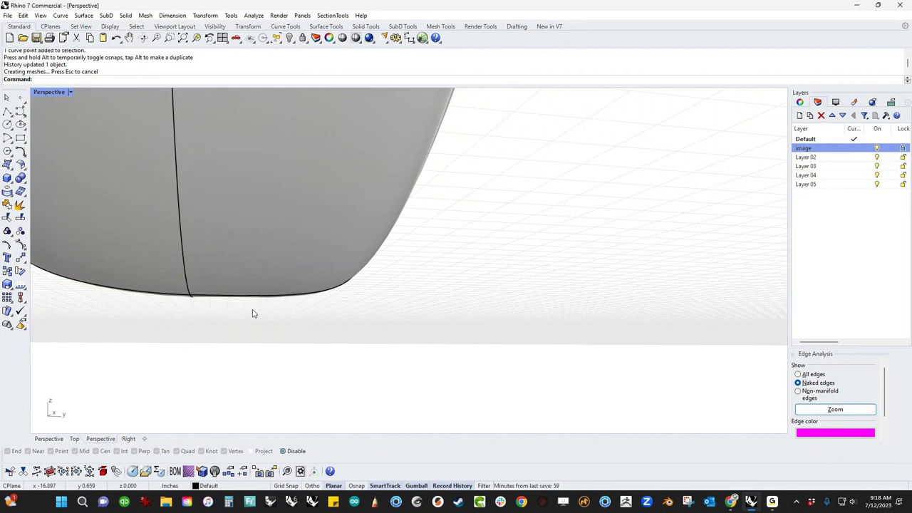
# - On the profile's opposite side, move the tread control point closer to the centreline and raise the shoulder control point
pyautogui.click(288, 298)
pyautogui.click(312, 322)
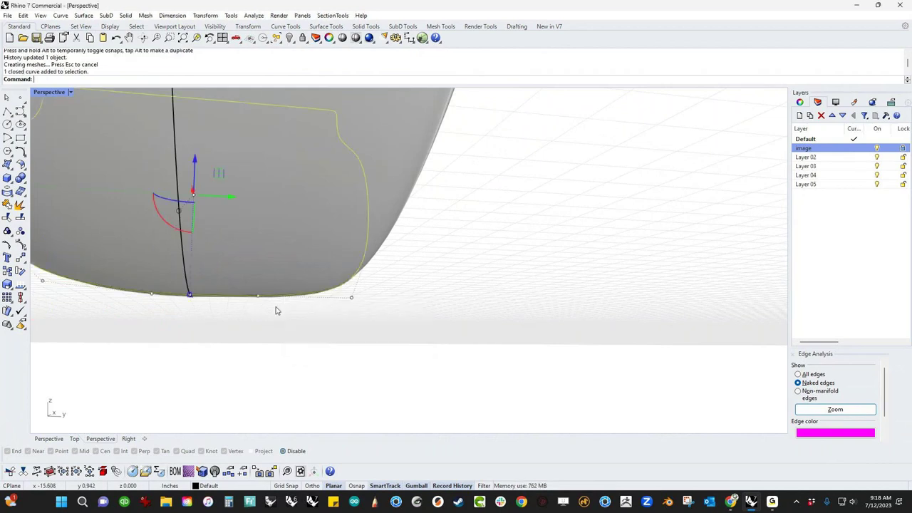
pyautogui.click(228, 296)
pyautogui.moveTo(263, 295); pyautogui.dragTo(262, 295)
pyautogui.click(351, 298)
pyautogui.moveTo(352, 269); pyautogui.dragTo(352, 242)
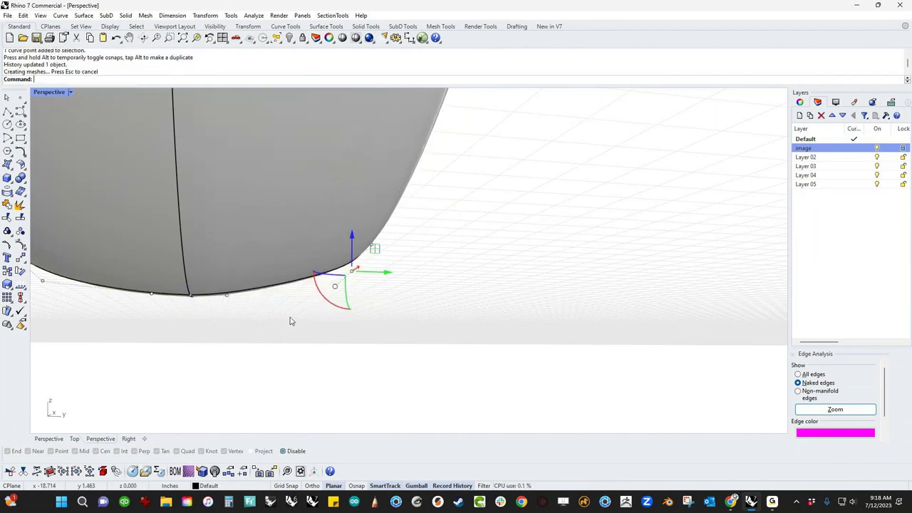
pyautogui.scroll(-5, 291, 318)
pyautogui.click(284, 336)
# - In the Front view, draw a circle centred on the wheel's centre, sized to the sketched axle hole
pyautogui.moveTo(241, 338)
pyautogui.mouseDown(button='right')
pyautogui.moveTo(297, 318)
pyautogui.moveTo(271, 356)
pyautogui.moveTo(302, 306)
pyautogui.moveTo(539, 355)
pyautogui.moveTo(452, 326)
pyautogui.moveTo(315, 329)
pyautogui.moveTo(379, 334)
pyautogui.moveTo(383, 326)
pyautogui.moveTo(338, 316)
pyautogui.moveTo(339, 255)
pyautogui.mouseUp(button='right')
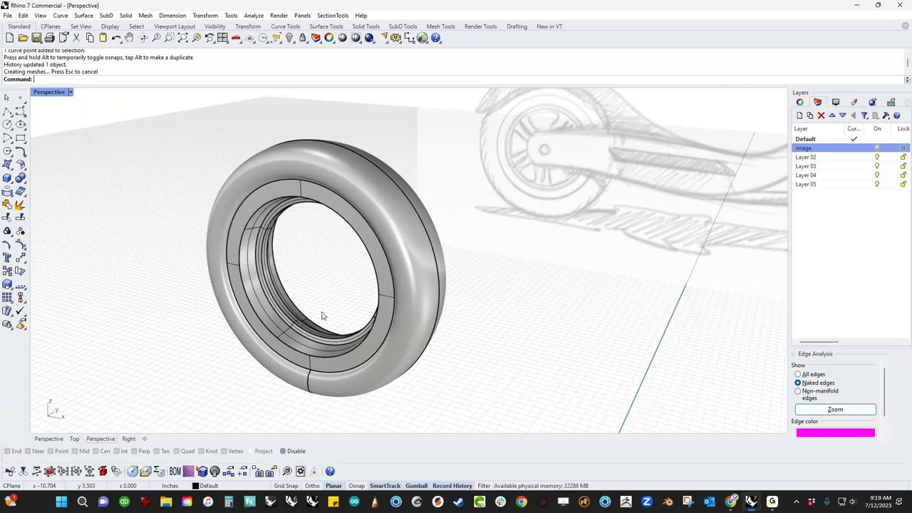
pyautogui.moveTo(326, 313); pyautogui.dragTo(337, 311, button='right')
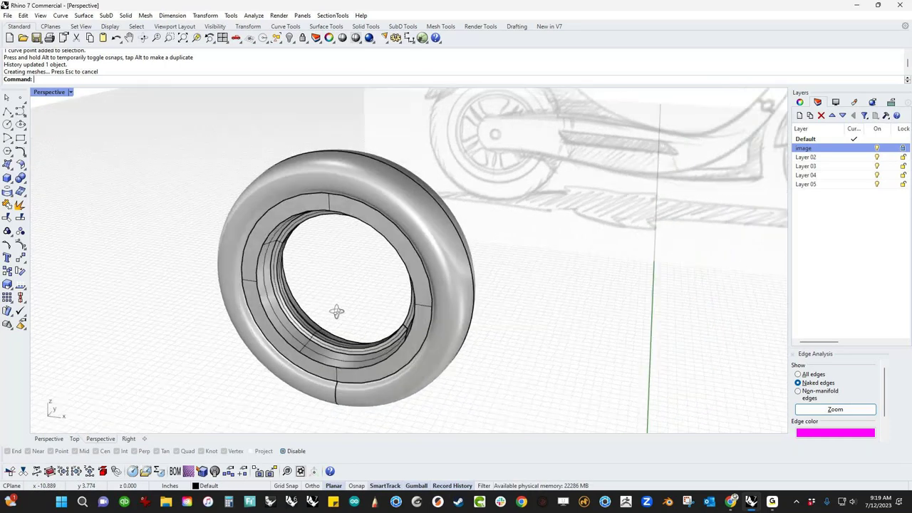
pyautogui.keyDown('shift'); pyautogui.moveTo(341, 261); pyautogui.dragTo(280, 281, button='right'); pyautogui.keyUp('shift')
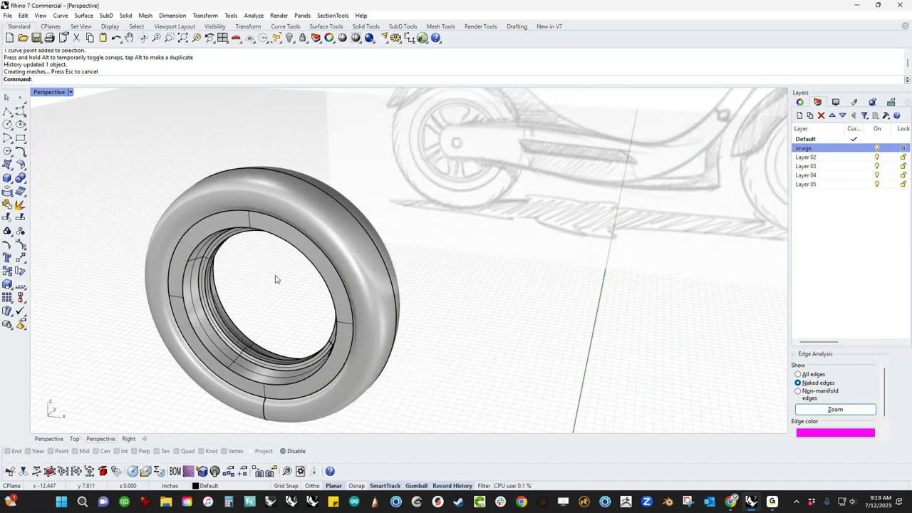
pyautogui.hotkey('ctrl', 'F2')
pyautogui.scroll(8, 348, 219)
pyautogui.moveTo(348, 219); pyautogui.dragTo(323, 247, button='right')
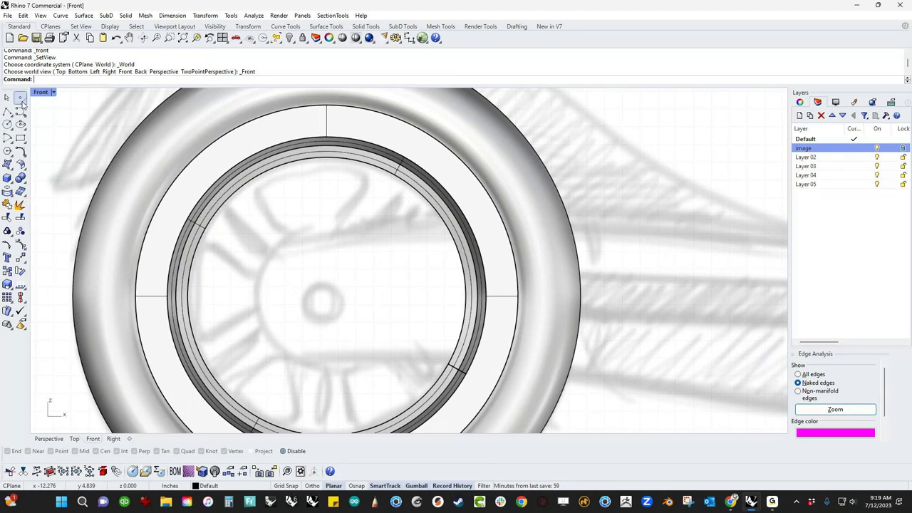
pyautogui.click(21, 124)
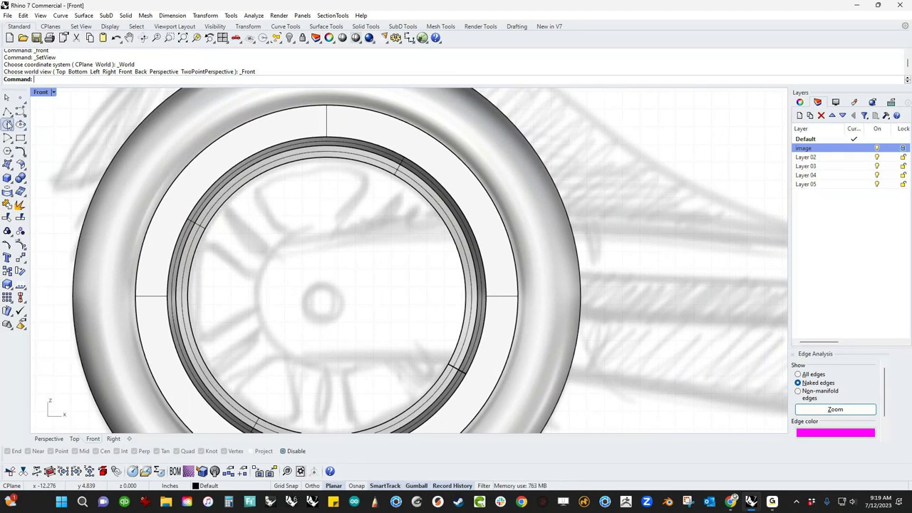
pyautogui.scroll(-4, 281, 328)
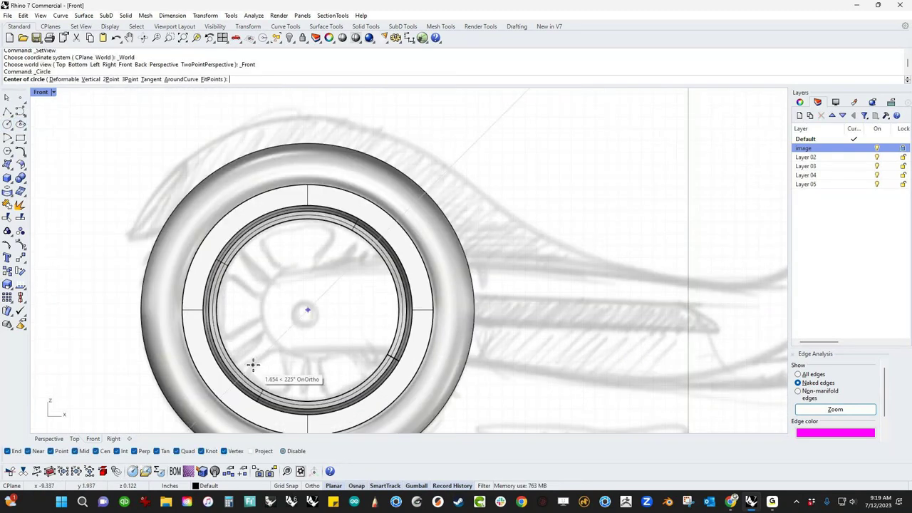
pyautogui.click(253, 365)
pyautogui.press('Escape')
pyautogui.rightClick(281, 345)
pyautogui.click(250, 367)
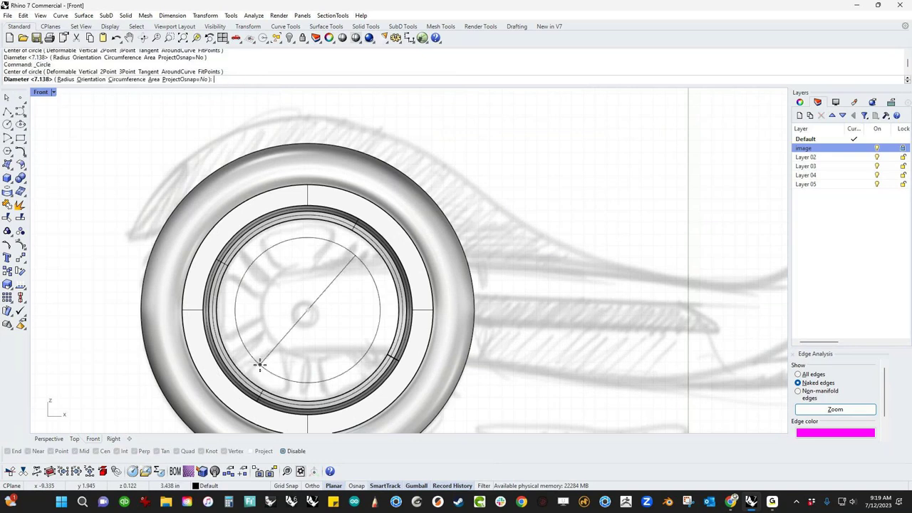
pyautogui.click(300, 318)
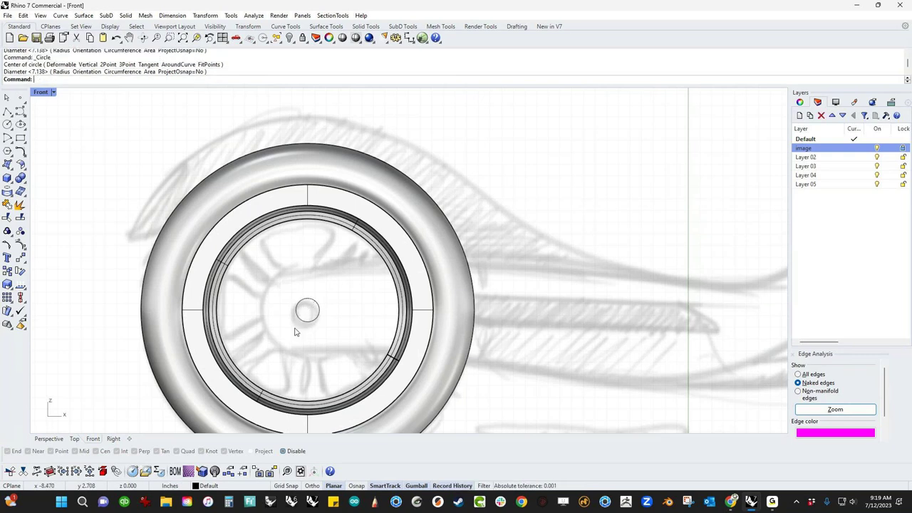
# - Draw a straight polyline from just outside the rim's inner edge to the upper side of the hub circle as one spoke edge
pyautogui.click(9, 113)
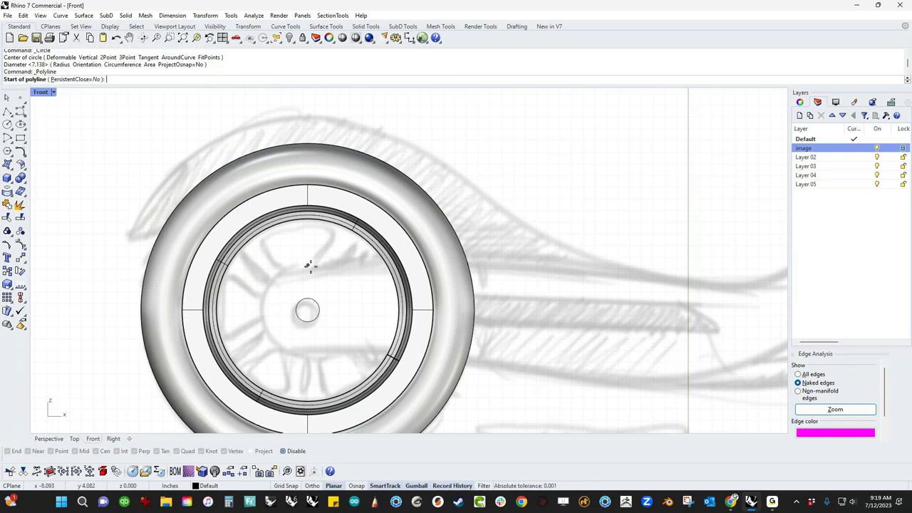
pyautogui.click(238, 219)
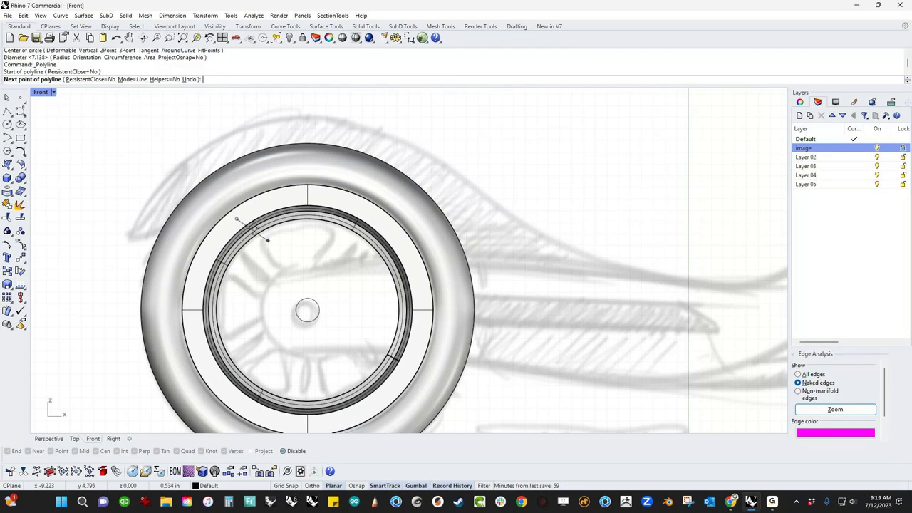
pyautogui.press('alt')
pyautogui.click(319, 303)
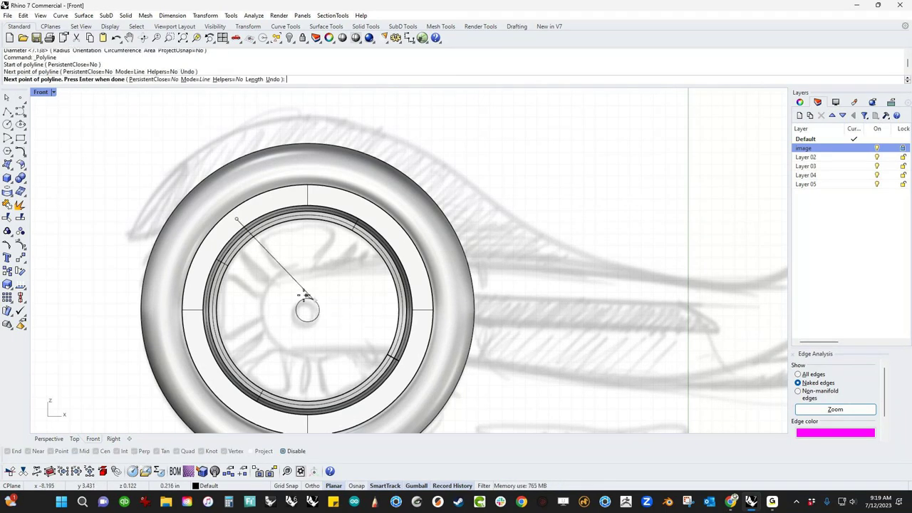
pyautogui.press('Return')
# - Draw a second straight polyline from the lower side of the hub circle out past the rim's inner edge as the opposite spoke edge
pyautogui.press('Return')
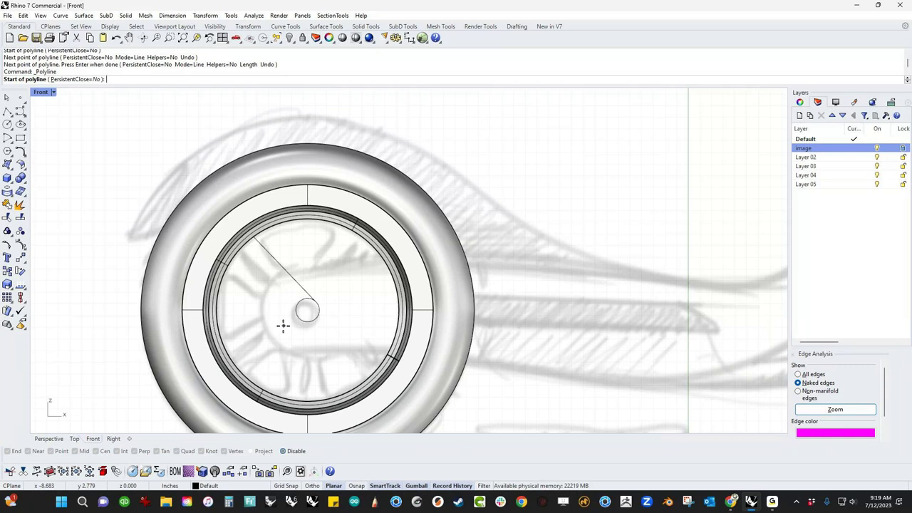
pyautogui.press('alt')
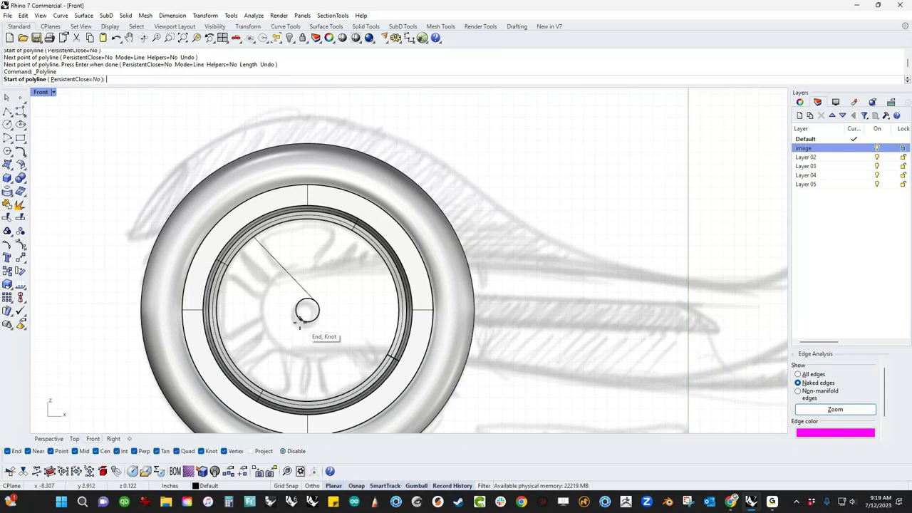
pyautogui.click(300, 320)
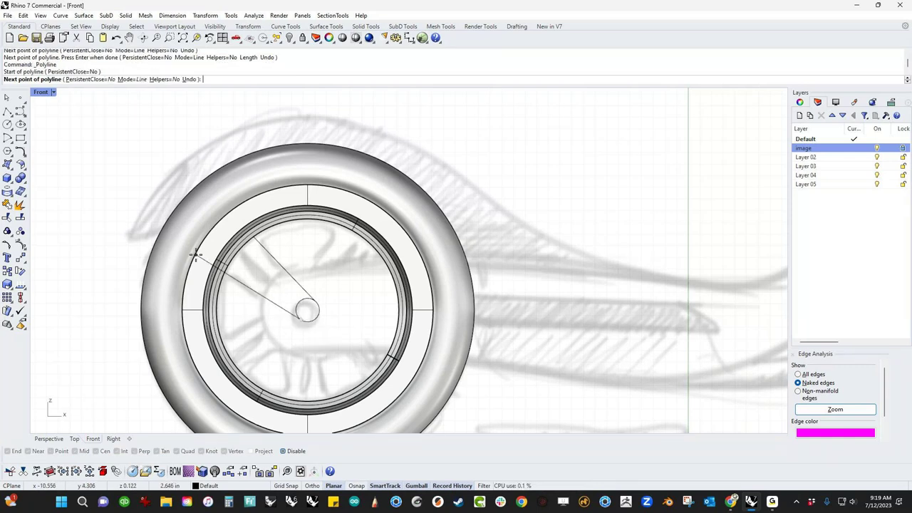
pyautogui.click(220, 264)
pyautogui.press('Return')
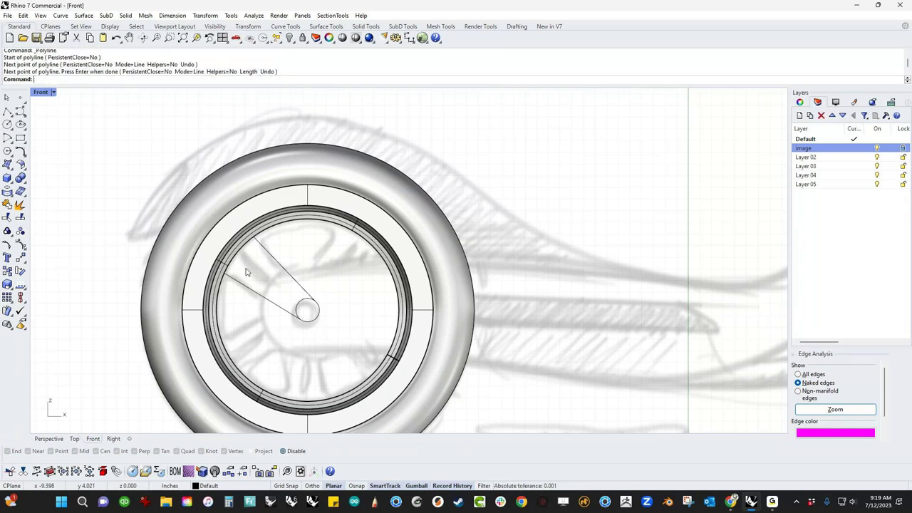
# - Polar array both spoke edge lines around the hub circle's centre with 5 items over 360 degrees
pyautogui.scroll(3, 253, 273)
pyautogui.moveTo(326, 259); pyautogui.dragTo(299, 298)
pyautogui.moveTo(260, 367); pyautogui.dragTo(270, 340, button='right')
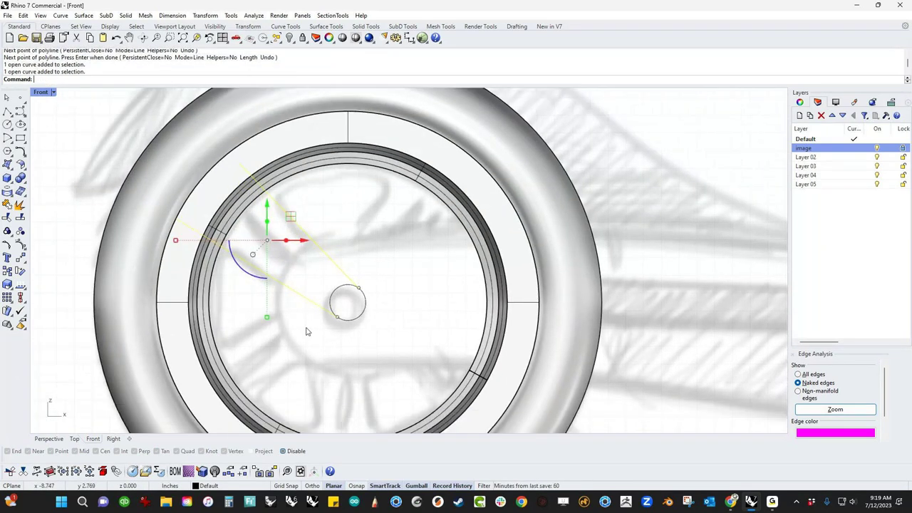
pyautogui.click(206, 16)
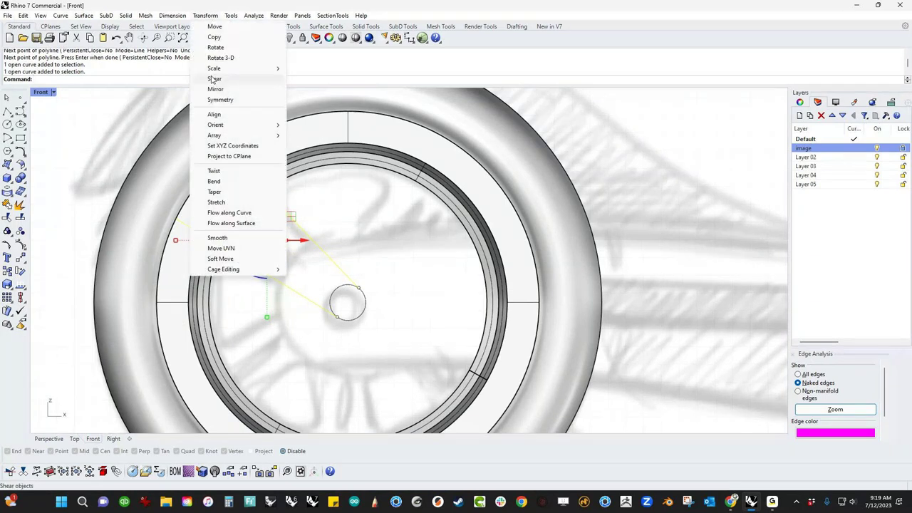
pyautogui.moveTo(214, 135)
pyautogui.click(307, 146)
pyautogui.scroll(2, 350, 299)
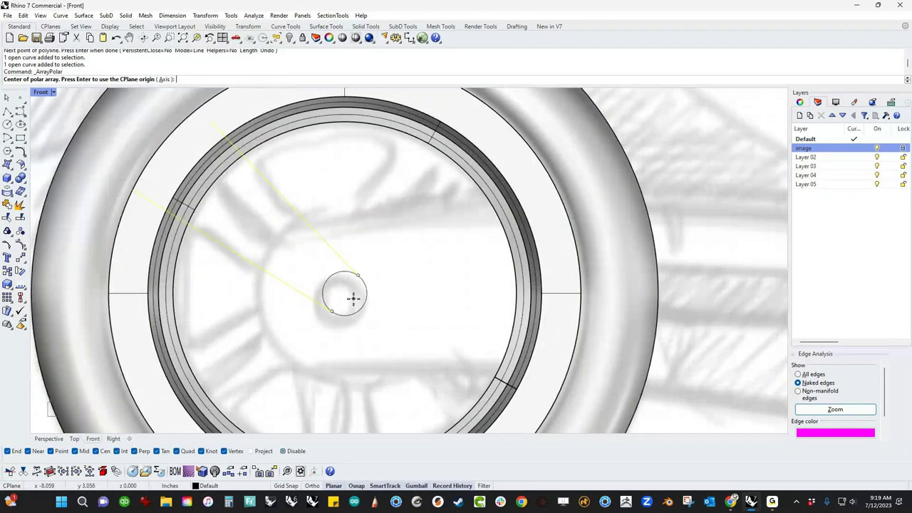
pyautogui.click(350, 300)
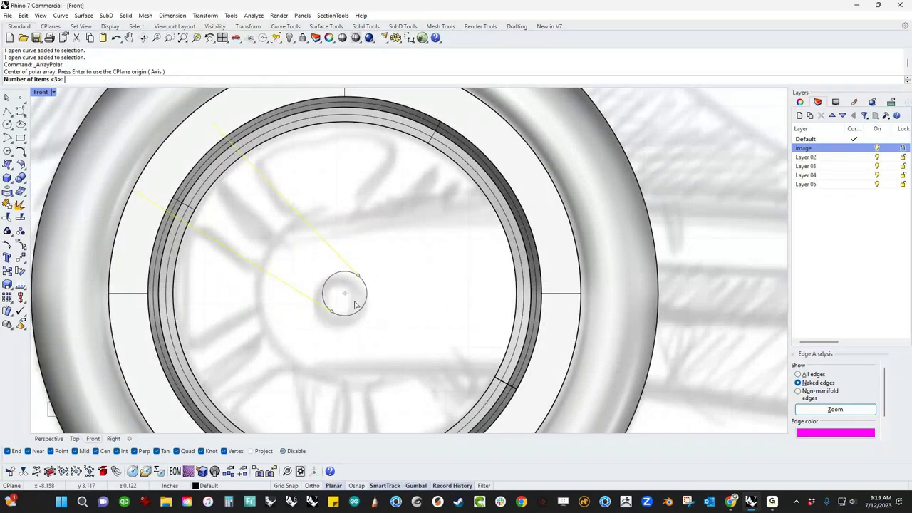
pyautogui.write('5')
pyautogui.press('Return')
pyautogui.press('Return')
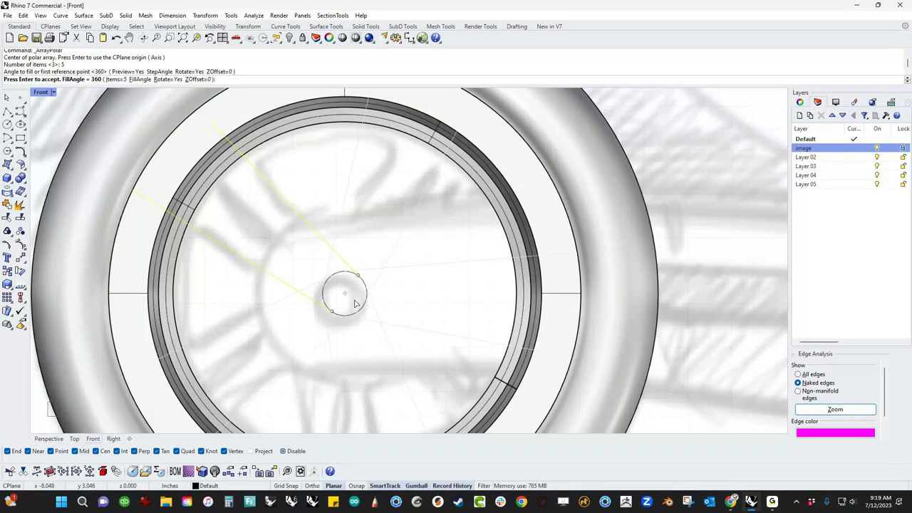
pyautogui.press('Return')
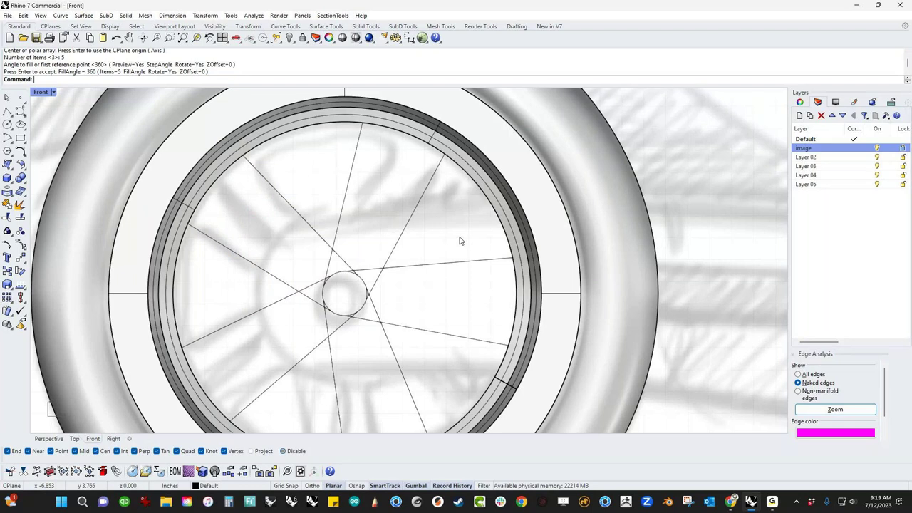
# - Duplicate the innermost circular edge of the rim as a curve
pyautogui.scroll(-3, 193, 278)
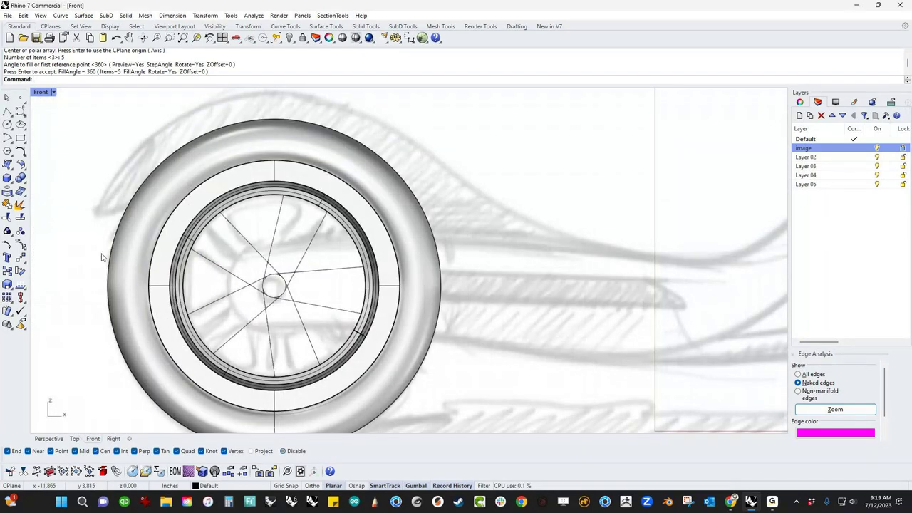
pyautogui.click(10, 194)
pyautogui.click(50, 199)
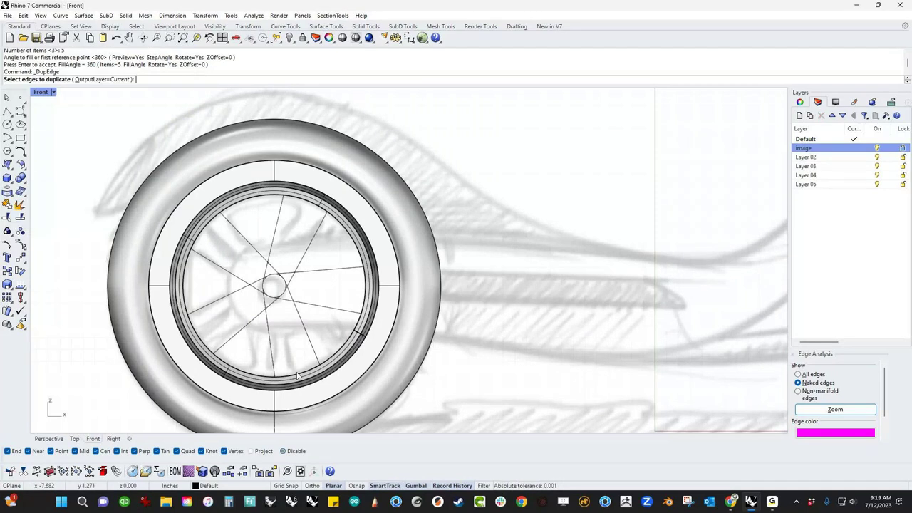
pyautogui.click(298, 376)
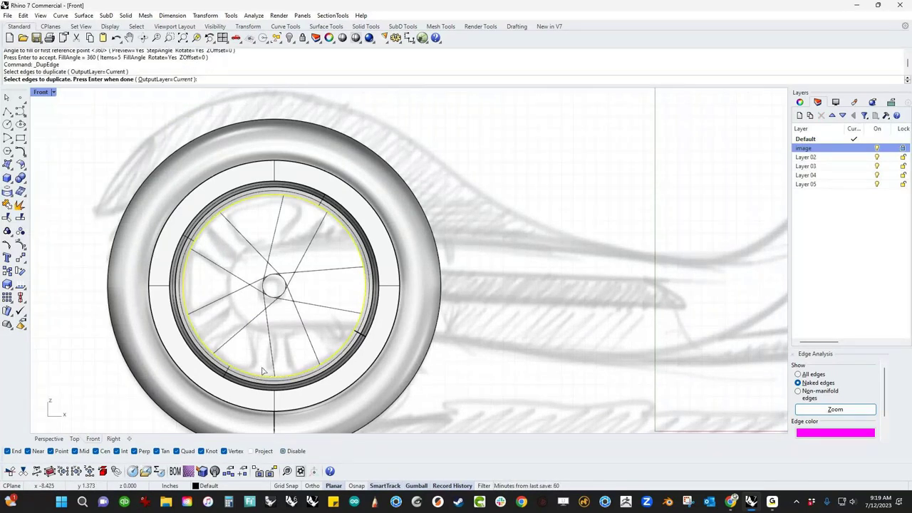
pyautogui.press('Return')
# - Select all curves, isolate them from the tire and rim surfaces, and clear the selection
pyautogui.write('cc')
pyautogui.press('Return')
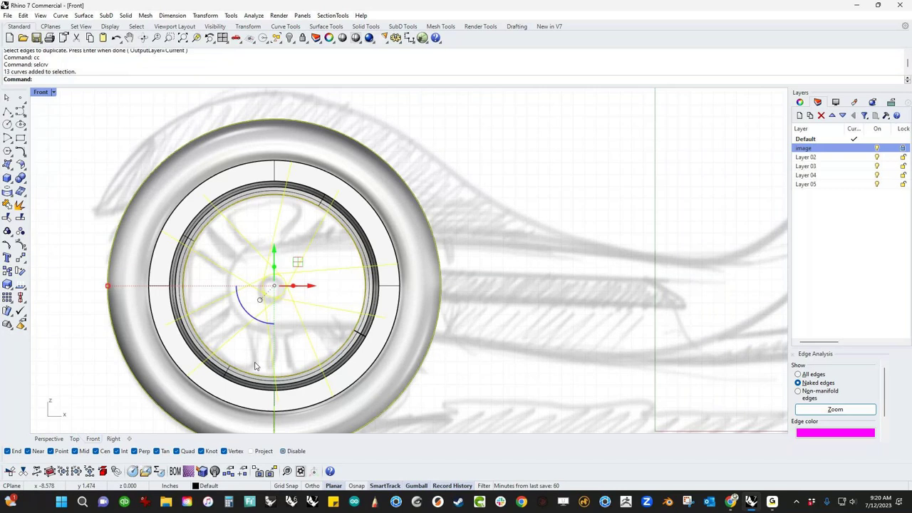
pyautogui.write('isolate')
pyautogui.press('Return')
pyautogui.click(391, 386)
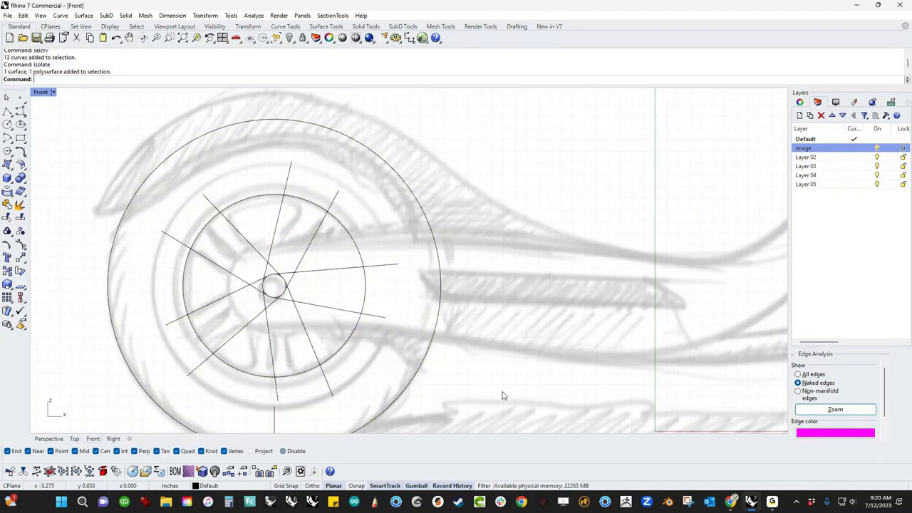
# - Run CurveBoolean on the spoke lines, hub circle and duplicated rim edge, and pick the spoke regions to keep
pyautogui.moveTo(453, 326); pyautogui.dragTo(509, 330, button='right')
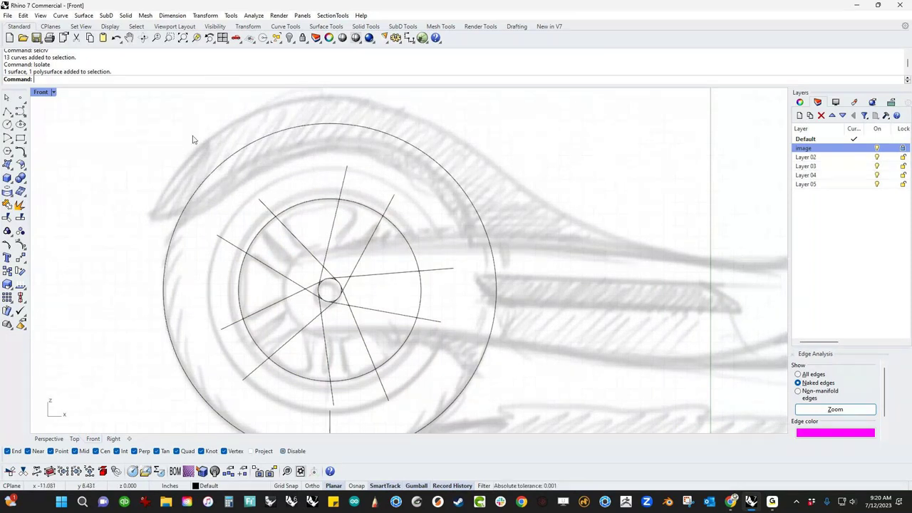
pyautogui.write('Curve')
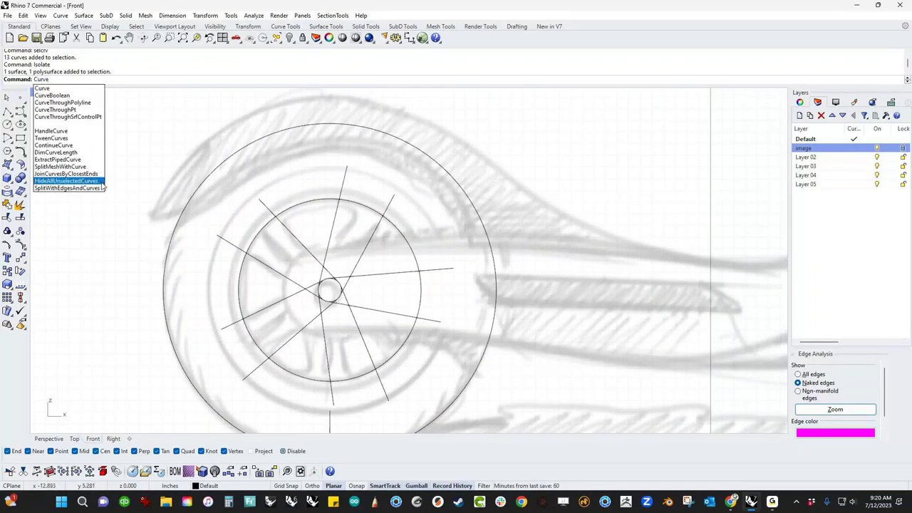
pyautogui.click(55, 95)
pyautogui.moveTo(420, 210); pyautogui.dragTo(295, 404)
pyautogui.press('Return')
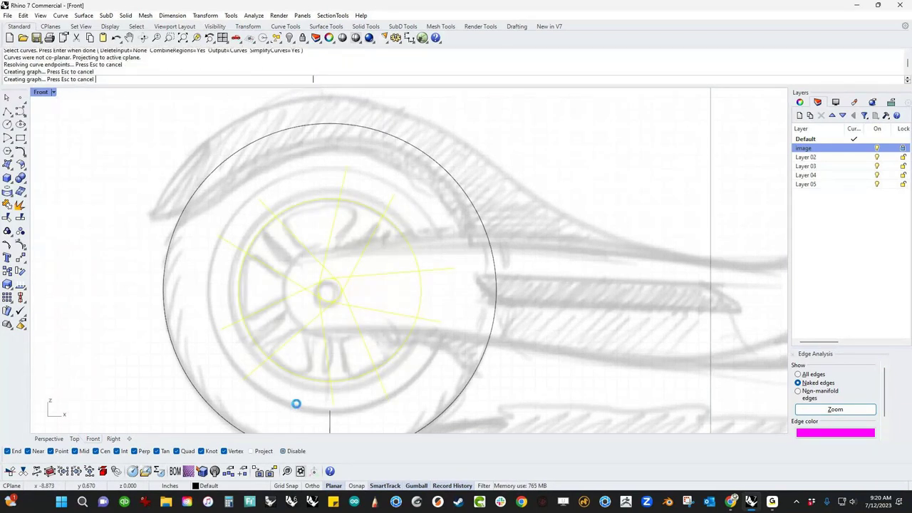
pyautogui.click(277, 330)
pyautogui.click(340, 344)
pyautogui.click(412, 293)
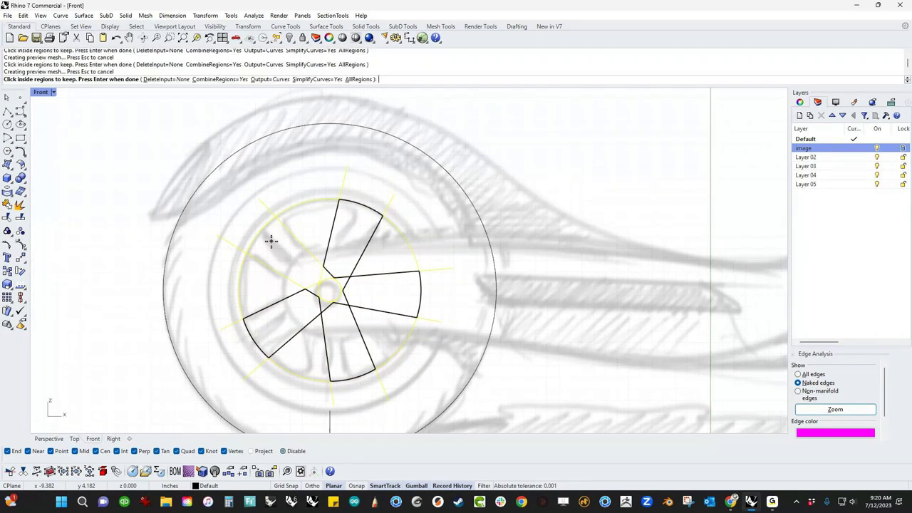
# - Add the remaining regions and small slivers around the hub circle so the five spokes and hub form one combined region
pyautogui.scroll(5, 325, 272)
pyautogui.click(354, 279)
pyautogui.click(351, 333)
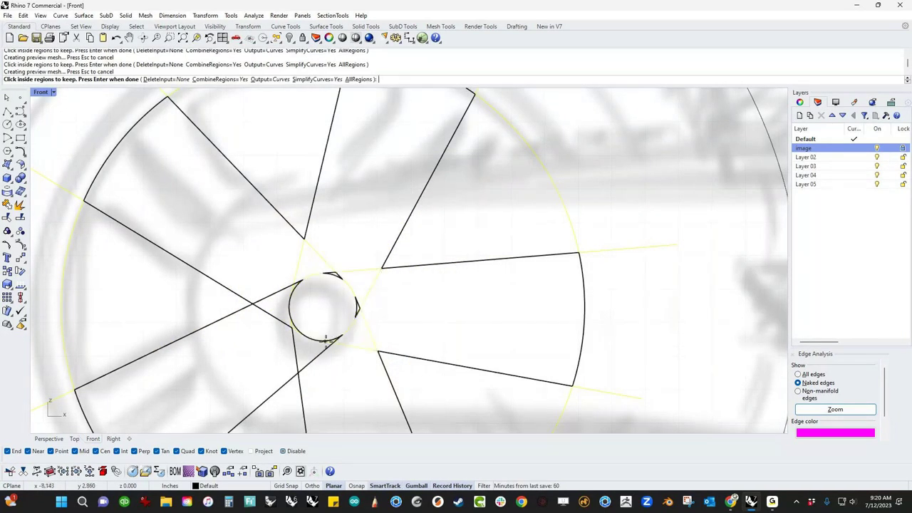
pyautogui.scroll(4, 299, 314)
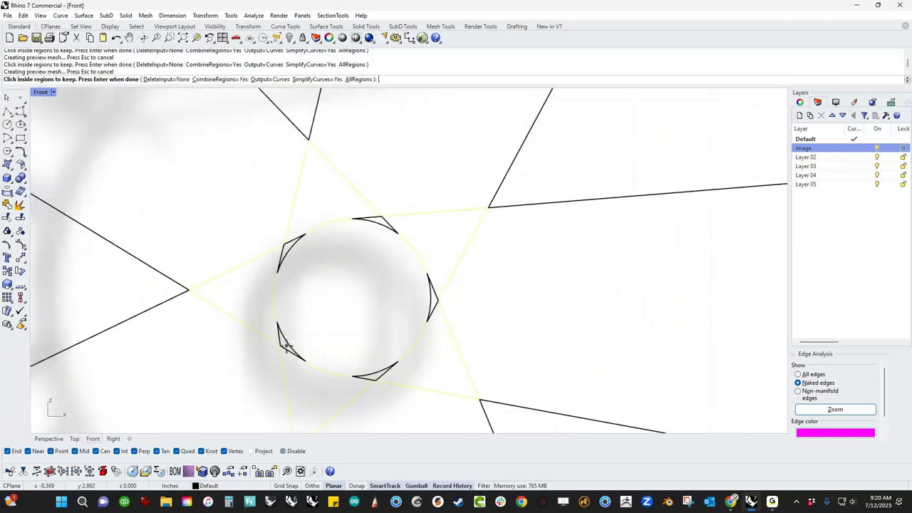
pyautogui.click(284, 251)
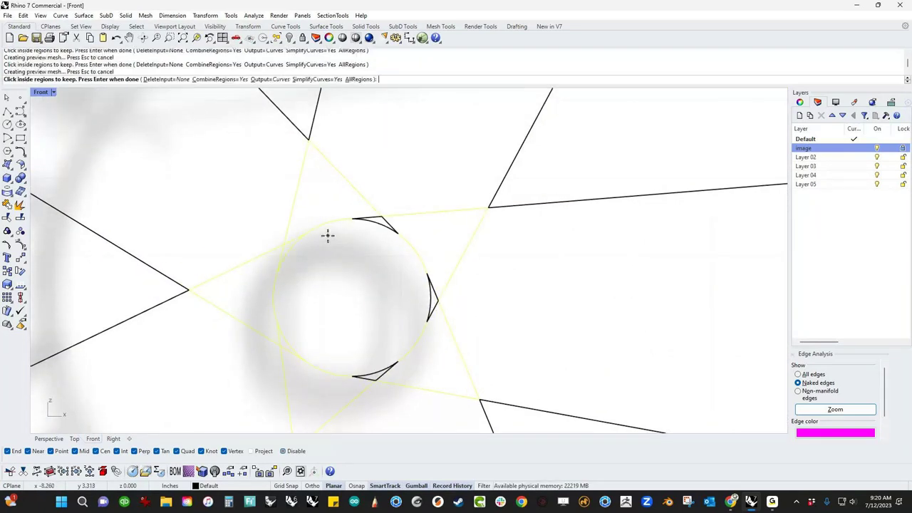
pyautogui.scroll(3, 391, 233)
pyautogui.click(476, 366)
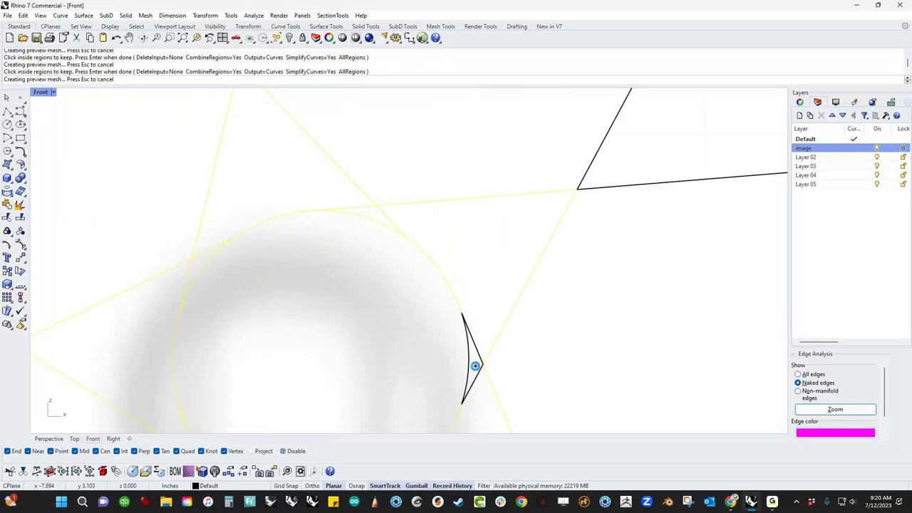
pyautogui.scroll(-5, 385, 271)
pyautogui.click(356, 350)
pyautogui.scroll(-3, 361, 300)
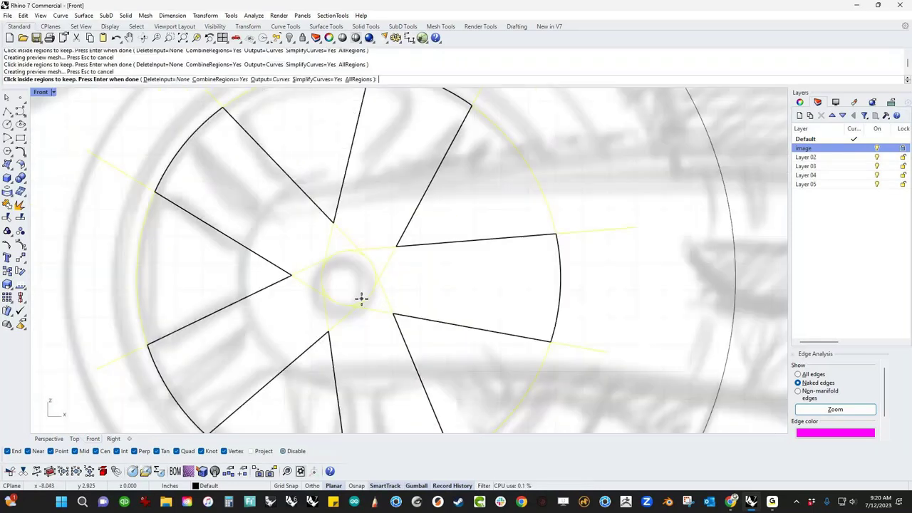
# - Keep the DeleteInput option at None and complete the curve boolean to create the spoke outline
pyautogui.scroll(-6, 378, 323)
pyautogui.moveTo(377, 341); pyautogui.dragTo(393, 314, button='right')
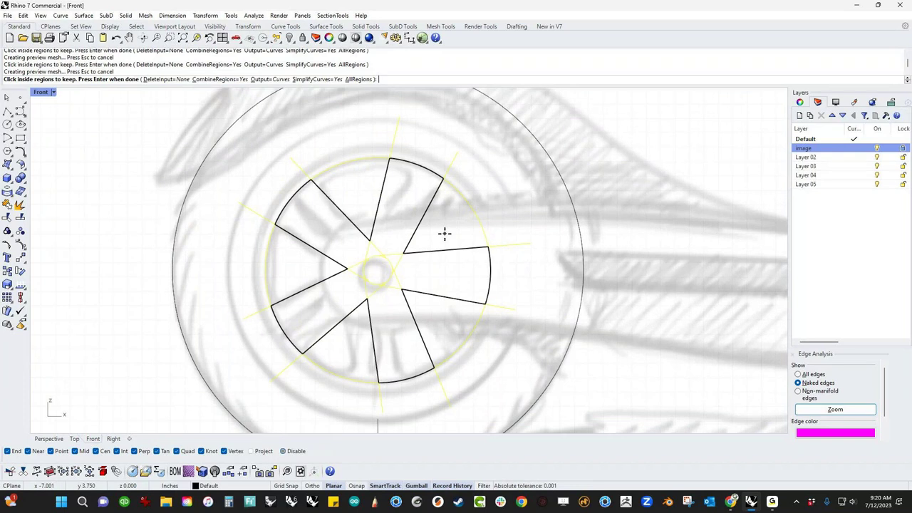
pyautogui.click(177, 82)
pyautogui.rightClick(147, 218)
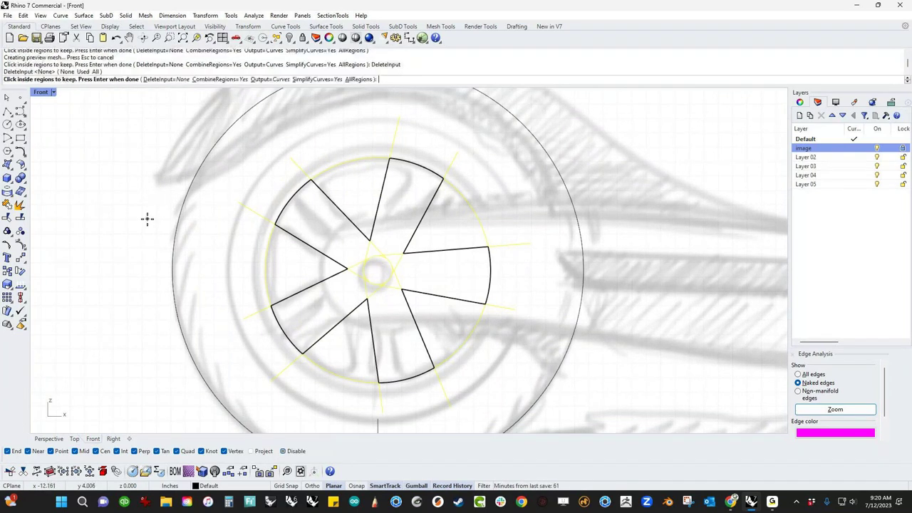
pyautogui.rightClick(153, 258)
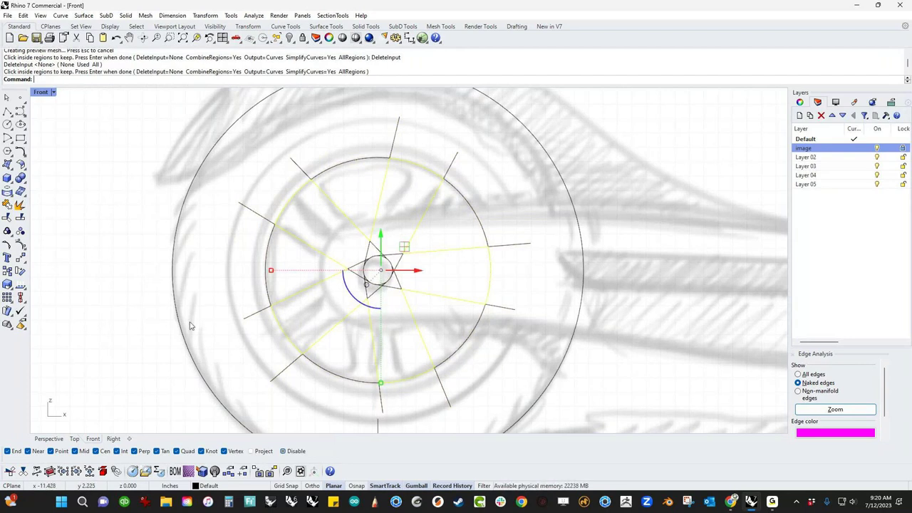
# - Select the closed five-spoke outline among the overlapping curves and hide it
pyautogui.click(214, 339)
pyautogui.click(383, 360)
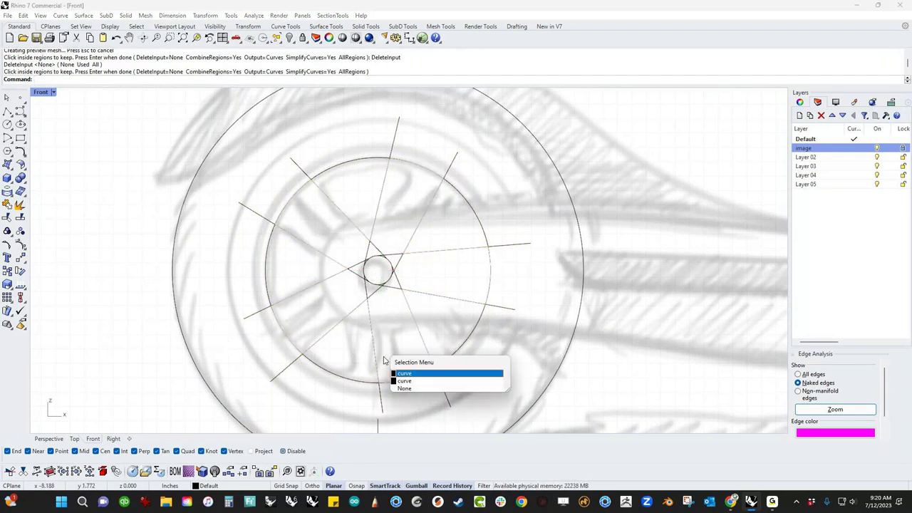
pyautogui.click(404, 381)
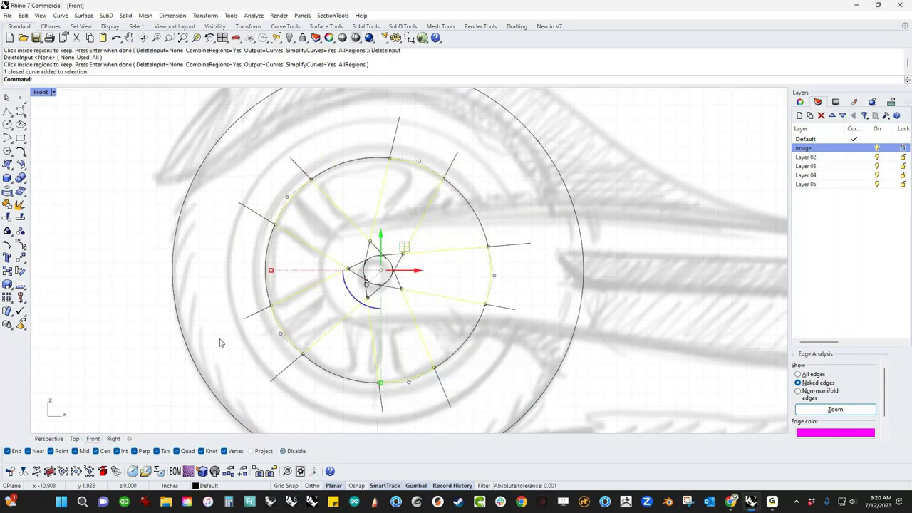
pyautogui.press('Return')
# - Delete the leftover spoke lines, hub circle and duplicated rim edge inside the wheel
pyautogui.scroll(-2, 428, 322)
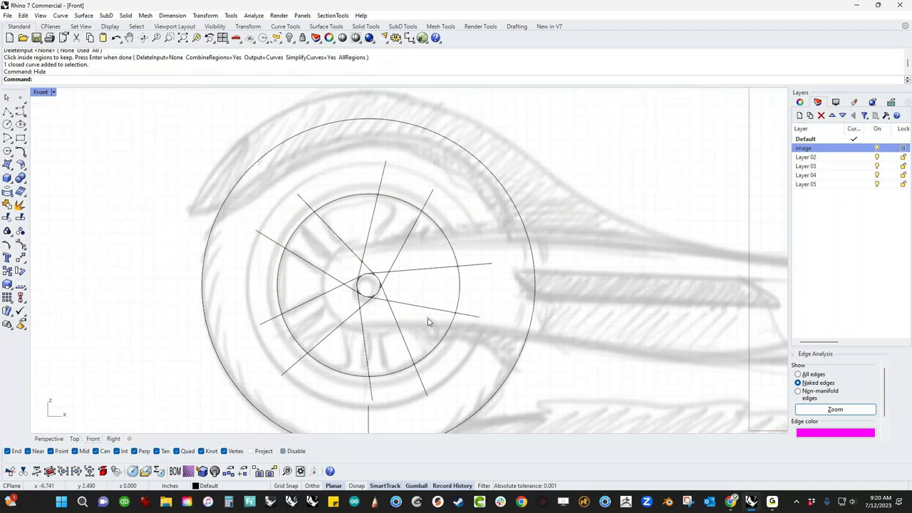
pyautogui.moveTo(428, 322); pyautogui.dragTo(293, 379)
pyautogui.press('Delete')
# - Show the hidden spoke outline, tire and rim again
pyautogui.write('v')
pyautogui.press('Return')
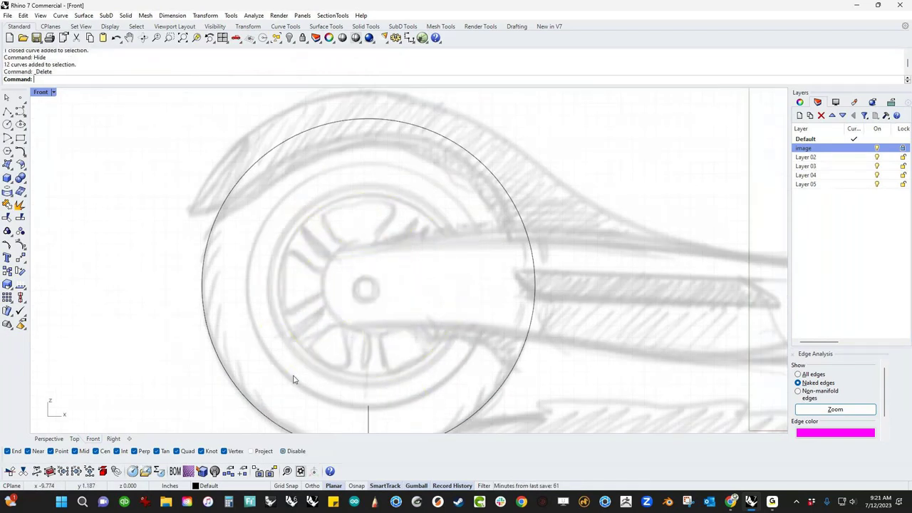
pyautogui.write('show')
pyautogui.press('Return')
pyautogui.scroll(4, 324, 305)
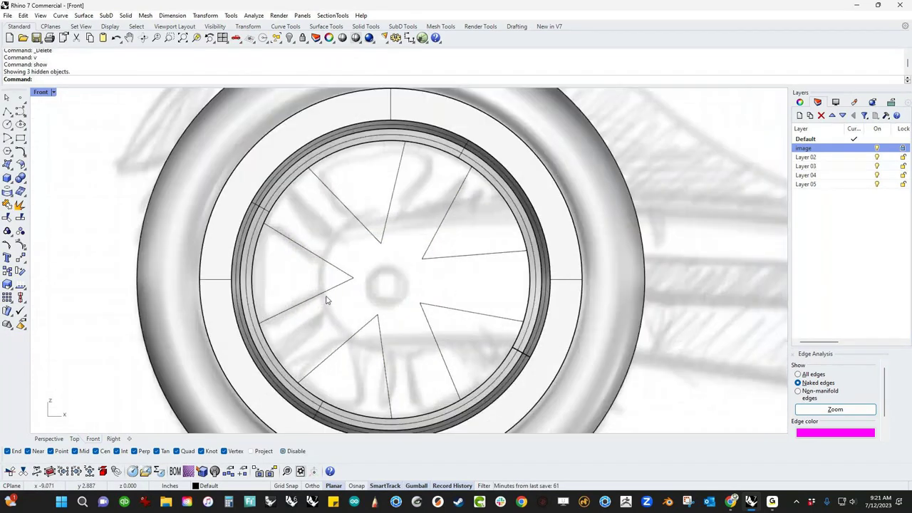
# - Create a planar surface from the closed five-spoke outline inside the rim
pyautogui.click(397, 365)
pyautogui.scroll(-4, 350, 319)
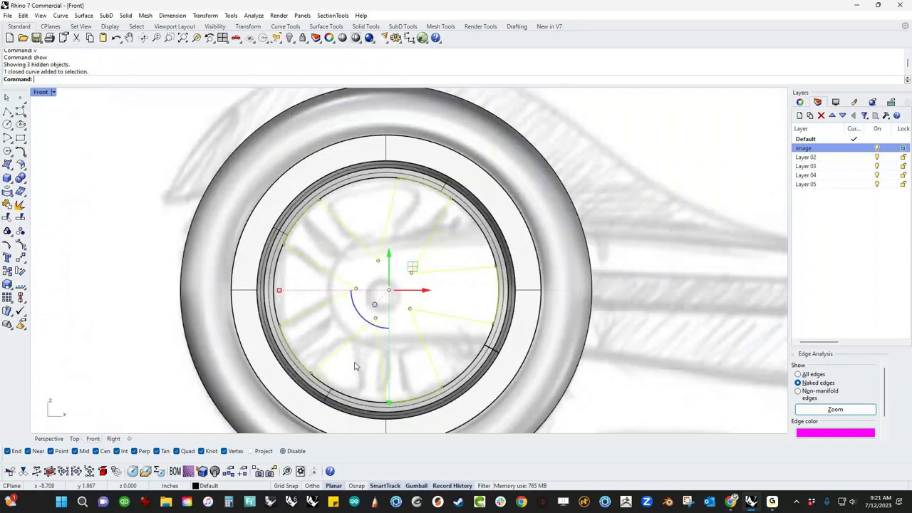
pyautogui.write('ps')
pyautogui.press('Return')
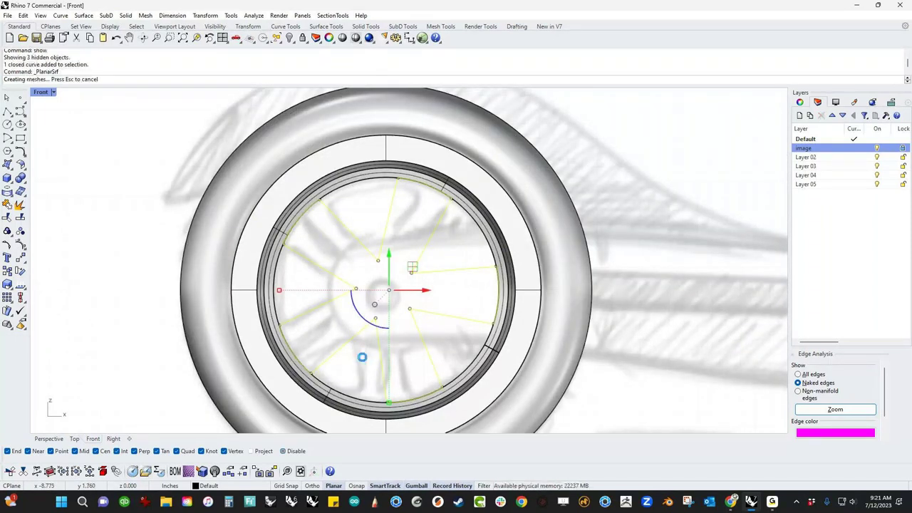
pyautogui.click(358, 375)
# - In wireframe display, draw a rounded 3-point rectangle about 0.19 in wide with full-round ends, following the sketched slot on the upper-left spoke
pyautogui.middleClick(357, 374)
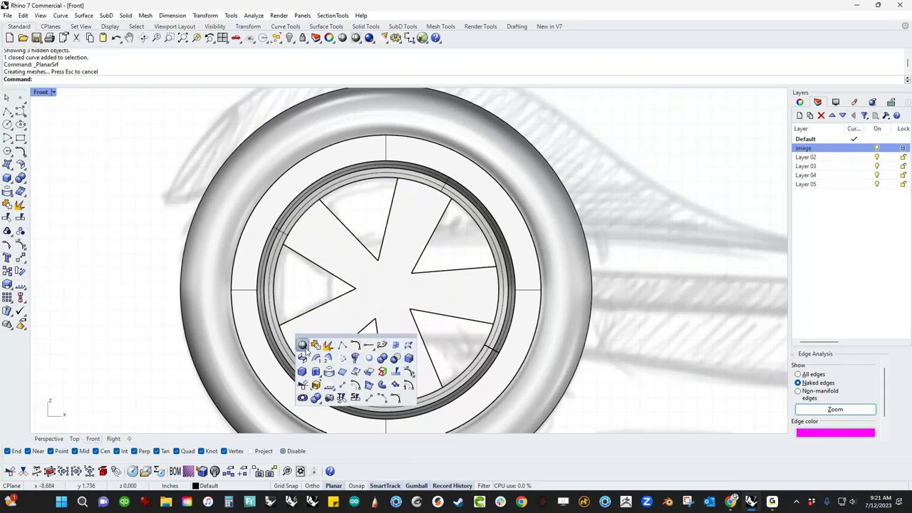
pyautogui.click(302, 345)
pyautogui.scroll(3, 370, 274)
pyautogui.scroll(3, 370, 275)
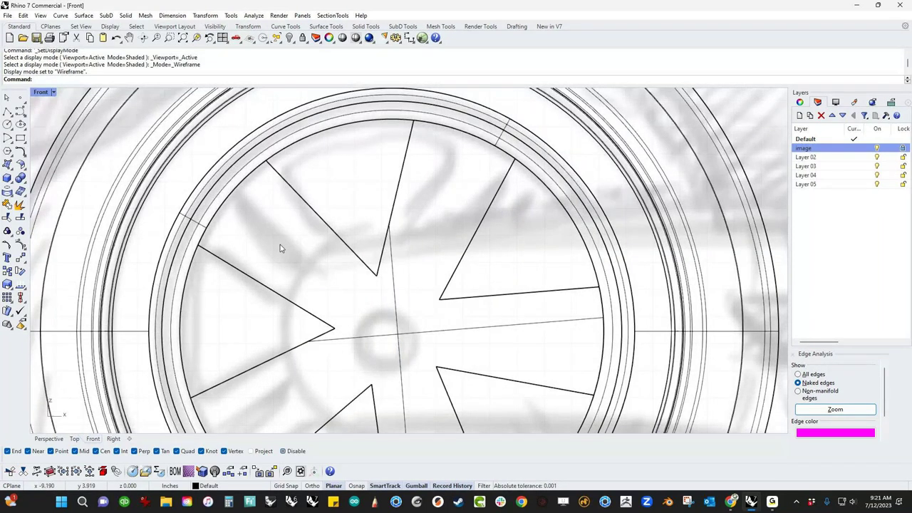
pyautogui.click(21, 138)
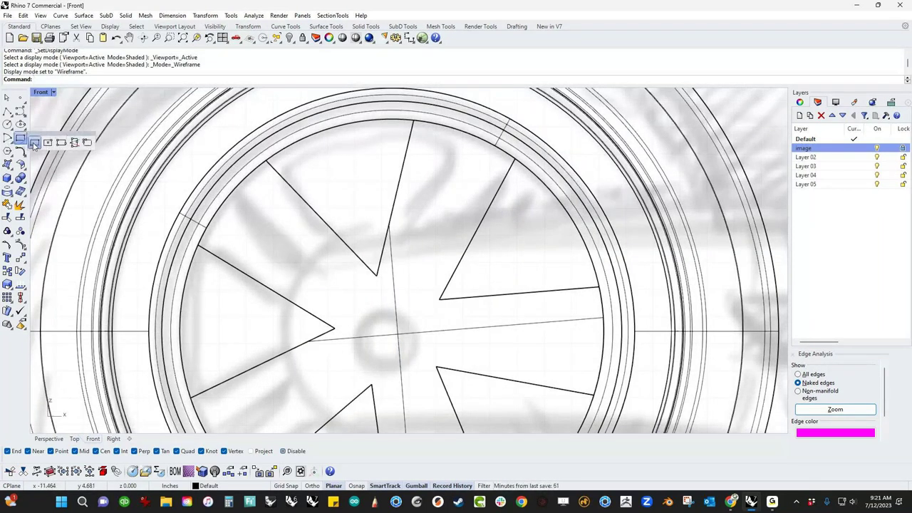
pyautogui.click(34, 144)
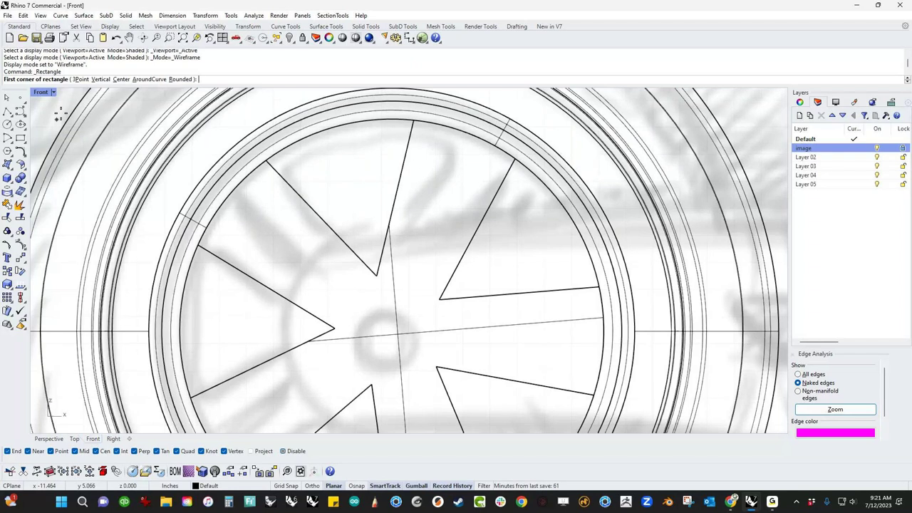
pyautogui.click(81, 79)
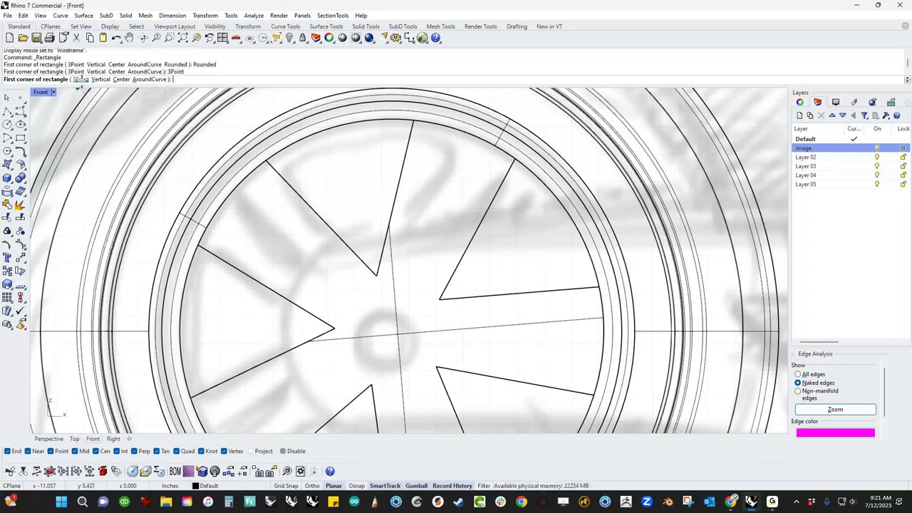
pyautogui.click(231, 215)
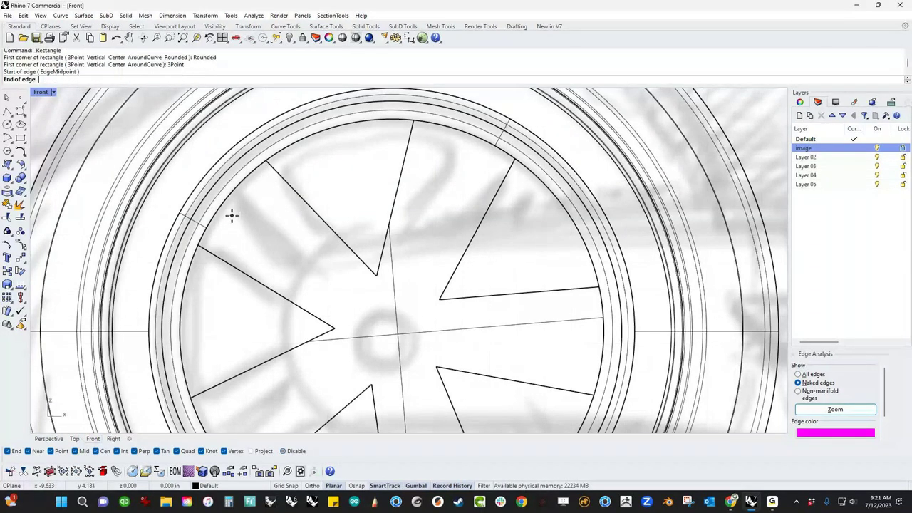
pyautogui.click(335, 292)
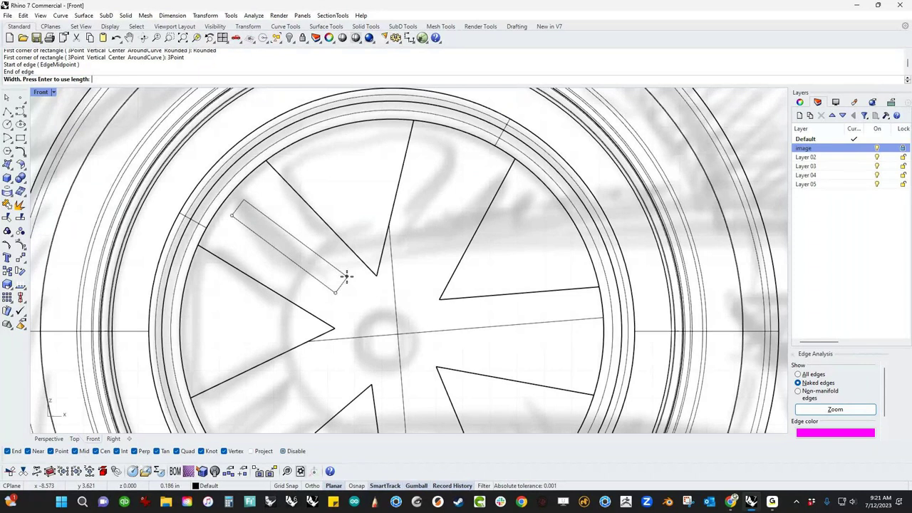
pyautogui.click(341, 275)
pyautogui.click(339, 279)
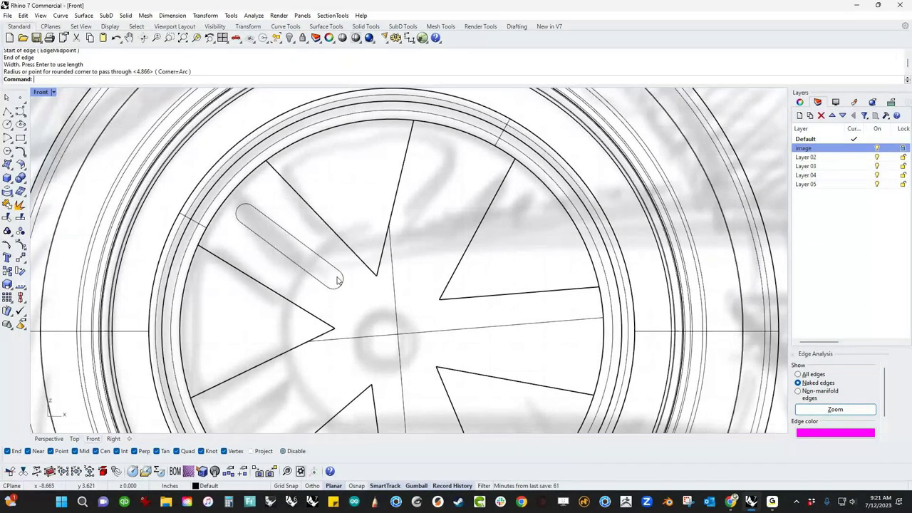
# - Draw two straight helper lines across the upper-left spoke, joining its outer corners at the rim and its inner corners near the hub
pyautogui.moveTo(351, 305); pyautogui.dragTo(357, 320, button='right')
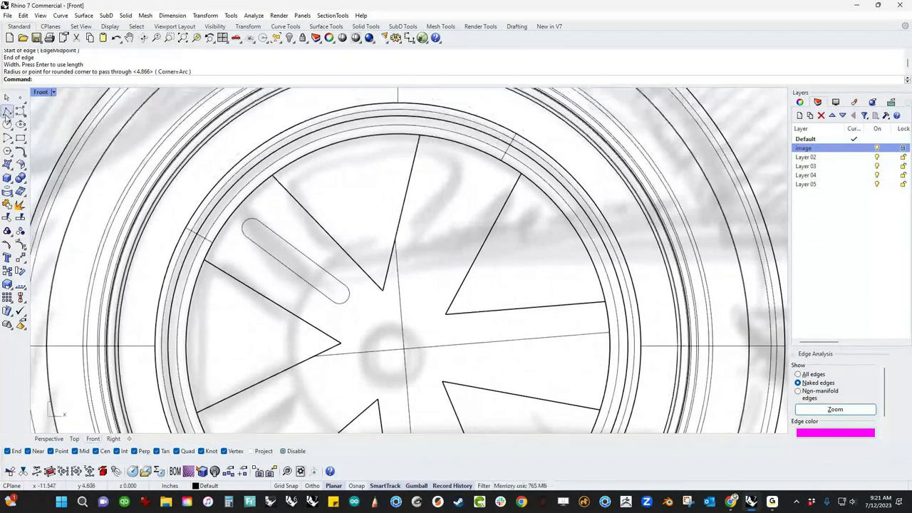
pyautogui.click(7, 112)
pyautogui.scroll(2, 230, 266)
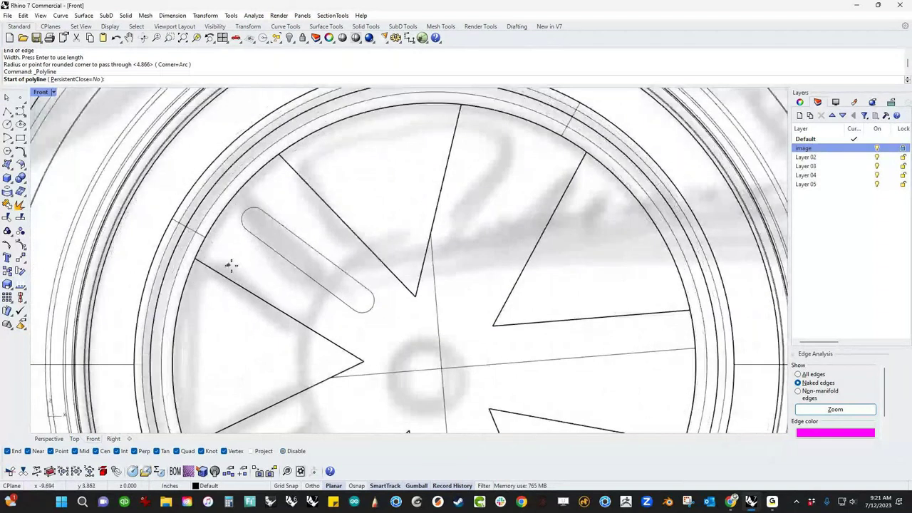
pyautogui.click(197, 258)
pyautogui.click(281, 156)
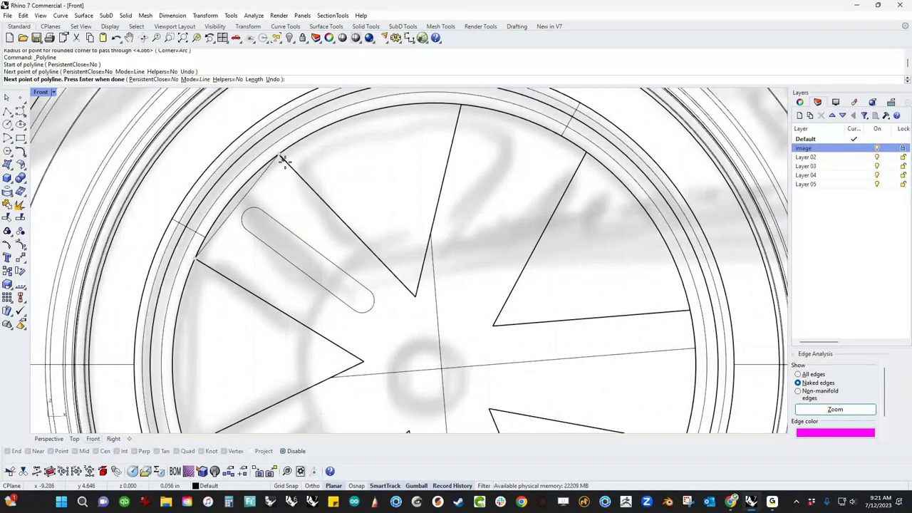
pyautogui.rightClick(388, 259)
pyautogui.rightClick(390, 262)
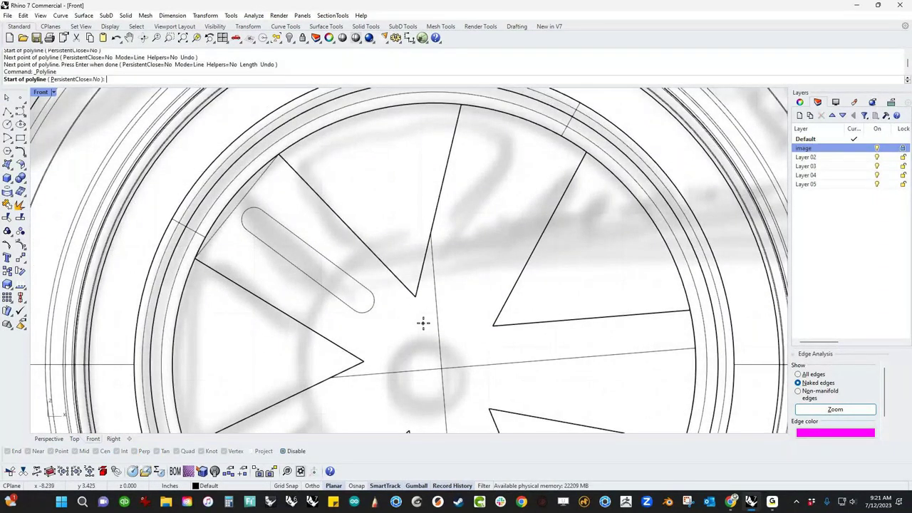
pyautogui.keyDown('alt'); pyautogui.click(364, 362); pyautogui.keyUp('alt')
pyautogui.keyDown('alt'); pyautogui.click(415, 296); pyautogui.keyUp('alt')
pyautogui.rightClick(412, 295)
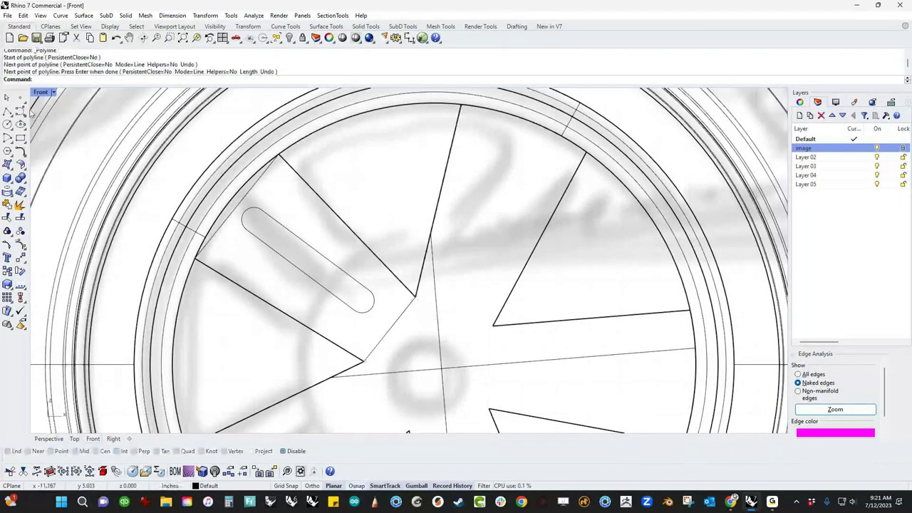
# - Draw a centerline along the upper-left spoke between the midpoints of the two helper lines
pyautogui.click(8, 112)
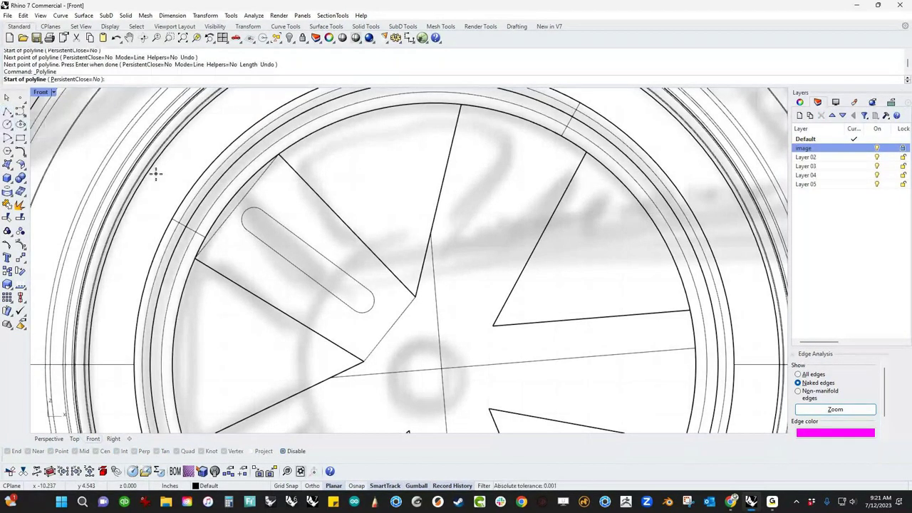
pyautogui.click(225, 205)
pyautogui.click(391, 328)
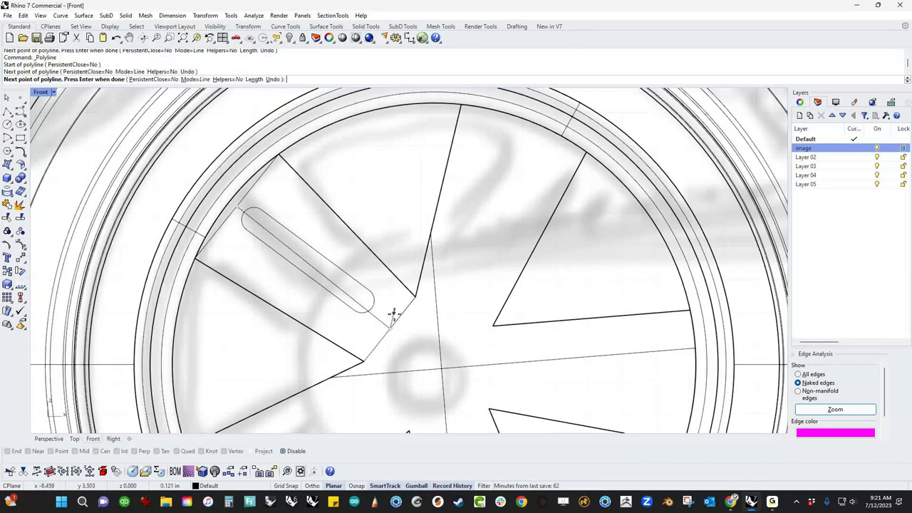
pyautogui.press('Return')
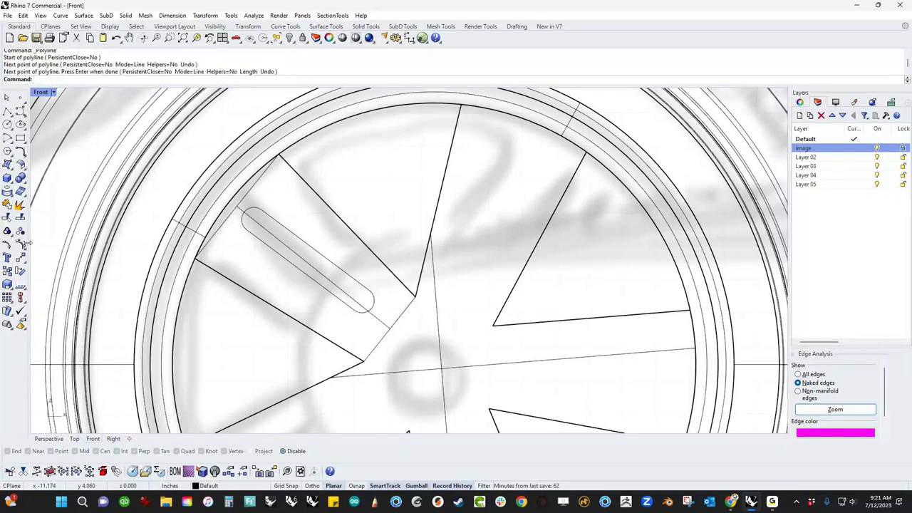
# - Move the rounded slot from its inner end onto the spoke's centerline
pyautogui.click(21, 258)
pyautogui.click(373, 306)
pyautogui.scroll(6, 386, 312)
pyautogui.press('Return')
pyautogui.click(366, 307)
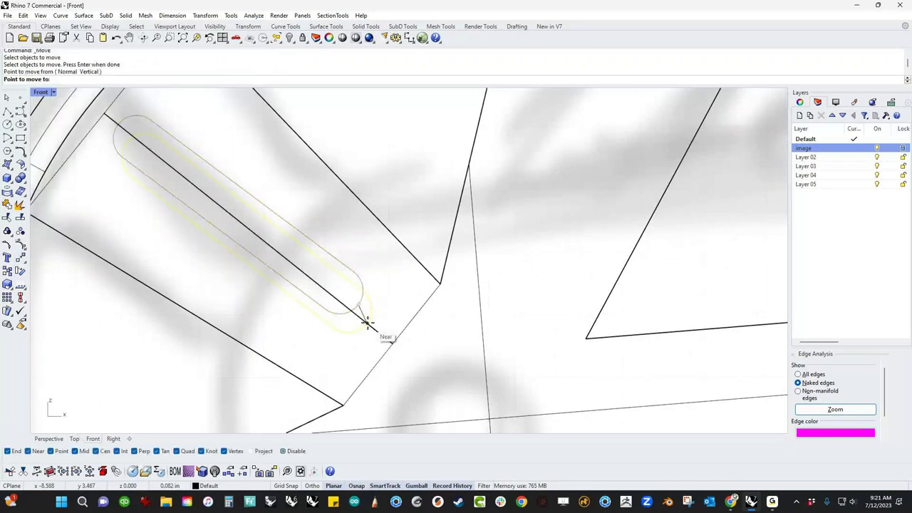
pyautogui.click(367, 323)
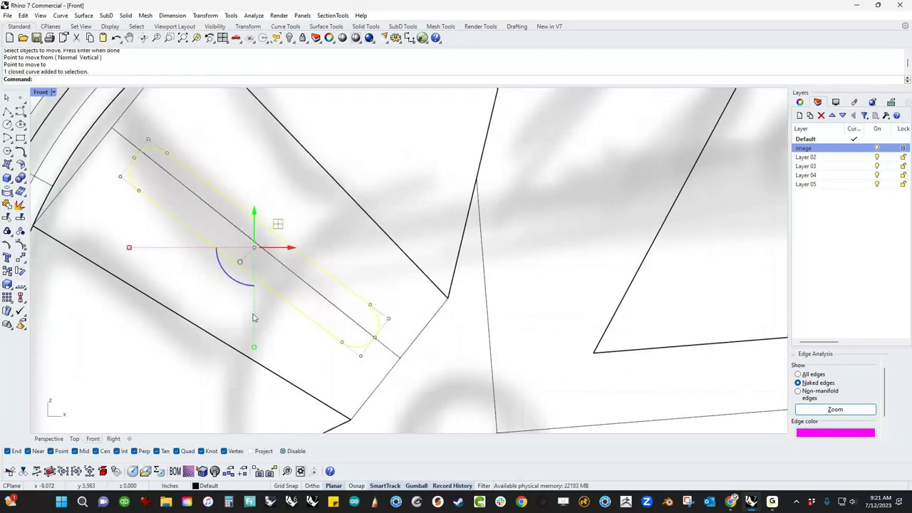
# - Rotate the slot about its inner end point until its outer end aligns with the spoke's centerline
pyautogui.write('rr')
pyautogui.press('Return')
pyautogui.click(376, 335)
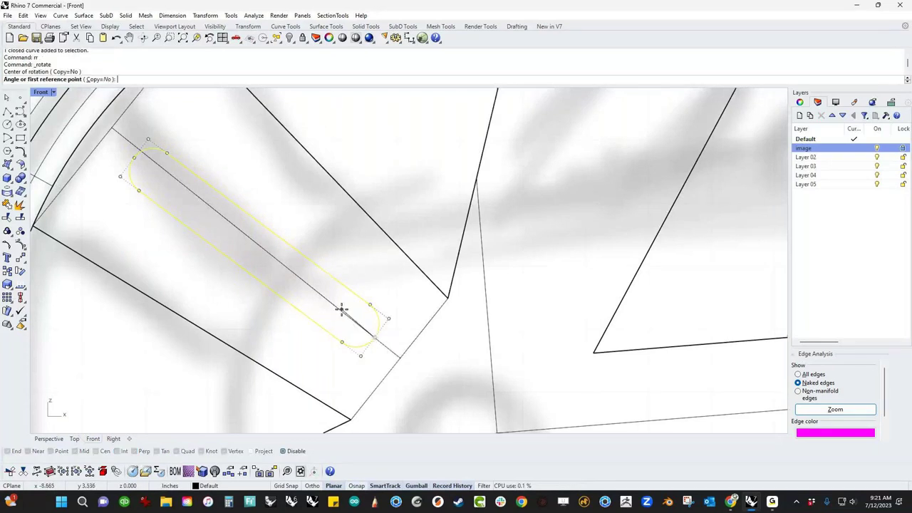
pyautogui.click(134, 147)
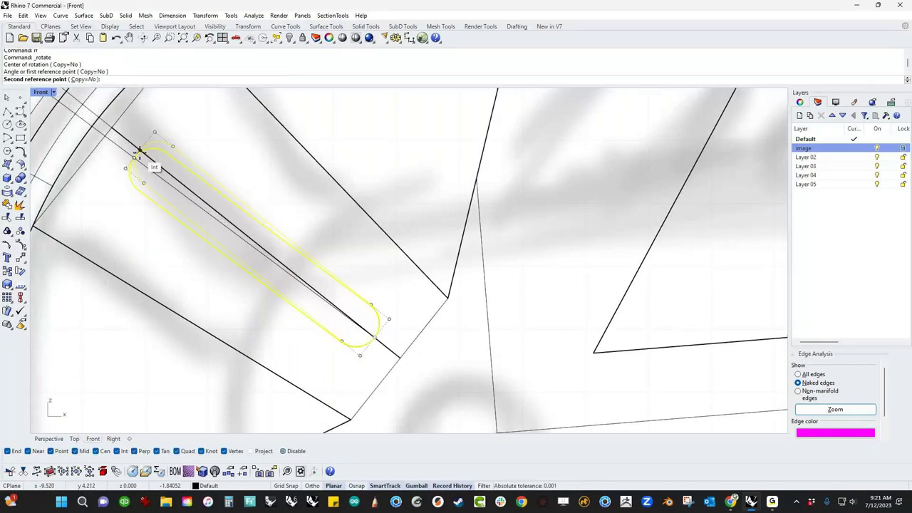
pyautogui.click(141, 155)
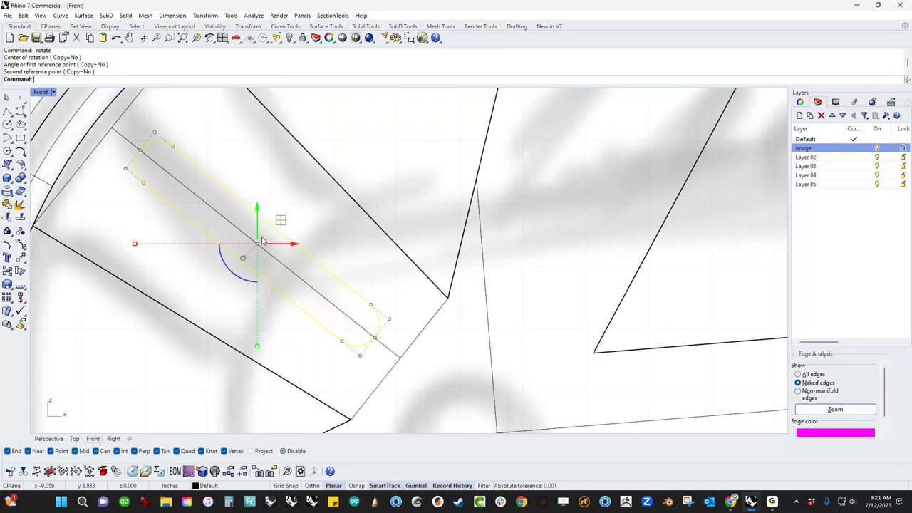
# - Delete the construction centerline and helper lines around the slot
pyautogui.scroll(-3, 295, 266)
pyautogui.moveTo(295, 267); pyautogui.dragTo(296, 266, button='right')
pyautogui.click(311, 275)
pyautogui.click(367, 275)
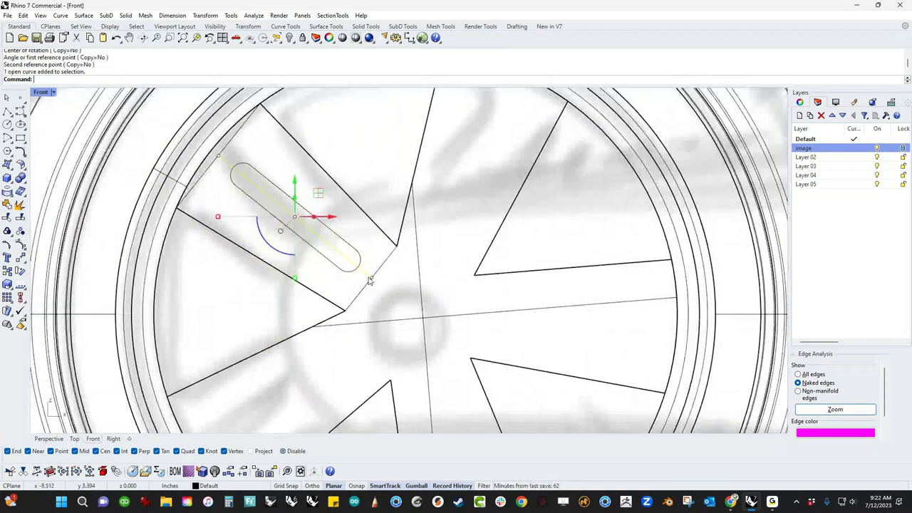
pyautogui.press('Delete')
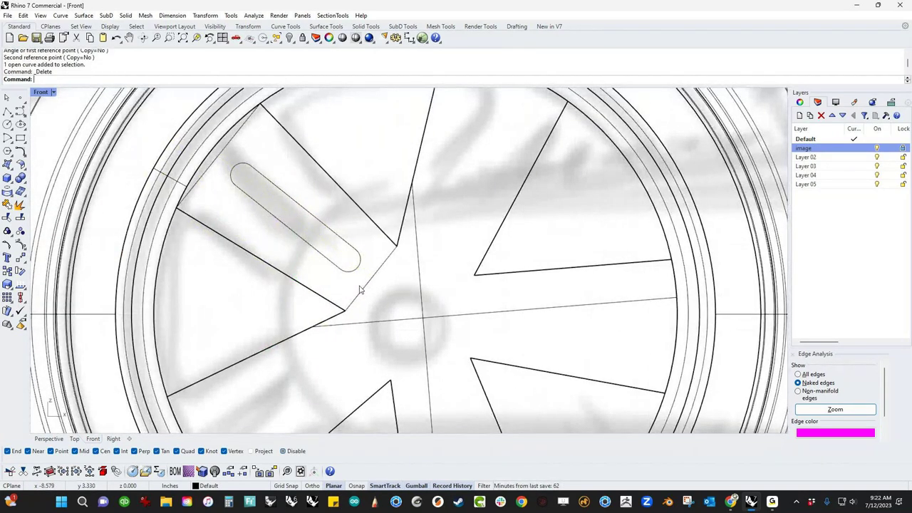
pyautogui.click(359, 288)
pyautogui.press('Delete')
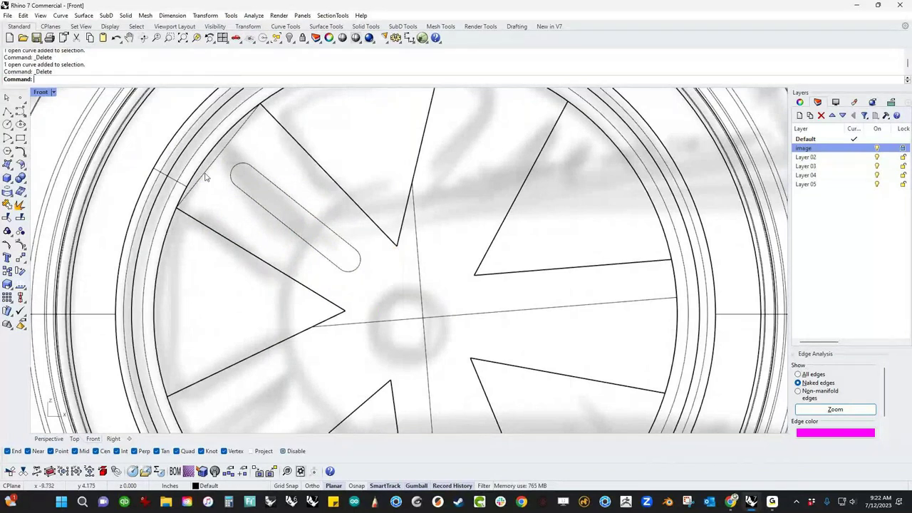
# - Polar array the slot around the wheel's center with the last-used axis, giving 5 items over 360 degrees
pyautogui.scroll(-5, 293, 252)
pyautogui.click(329, 261)
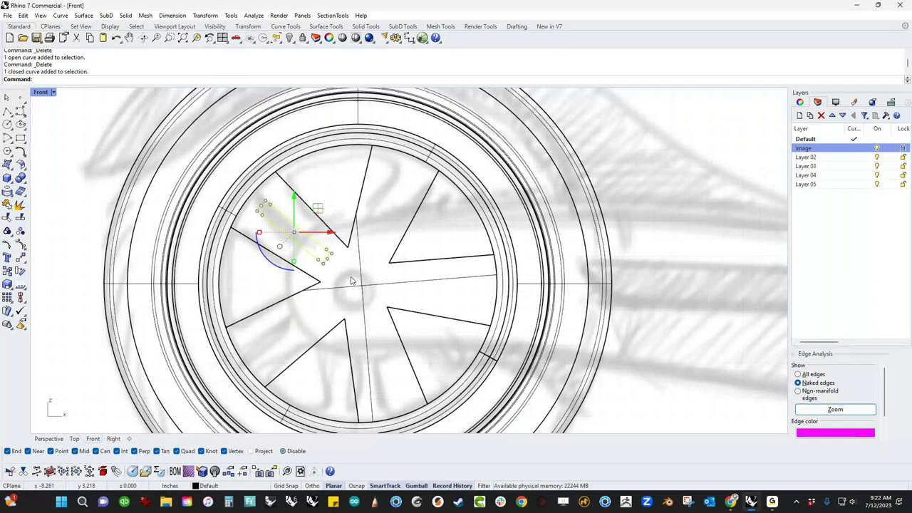
pyautogui.click(205, 15)
pyautogui.moveTo(214, 135)
pyautogui.click(306, 147)
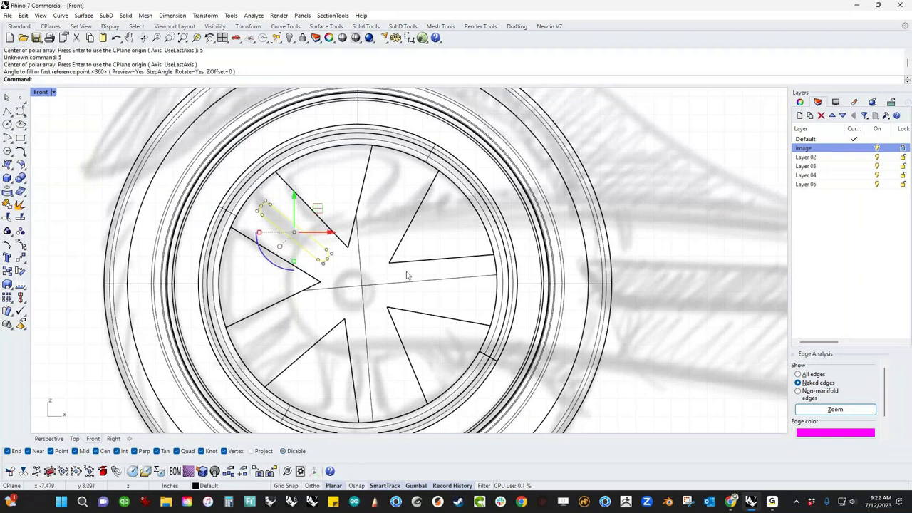
pyautogui.rightClick(407, 272)
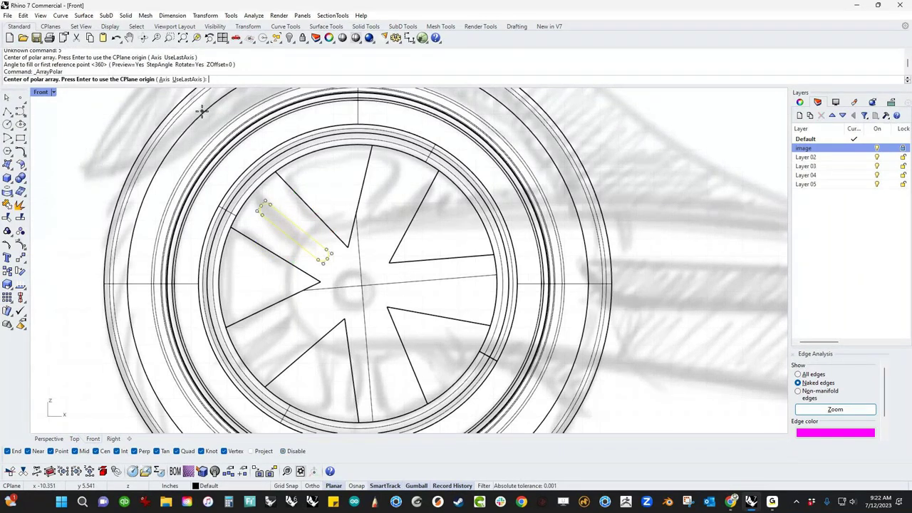
pyautogui.click(187, 80)
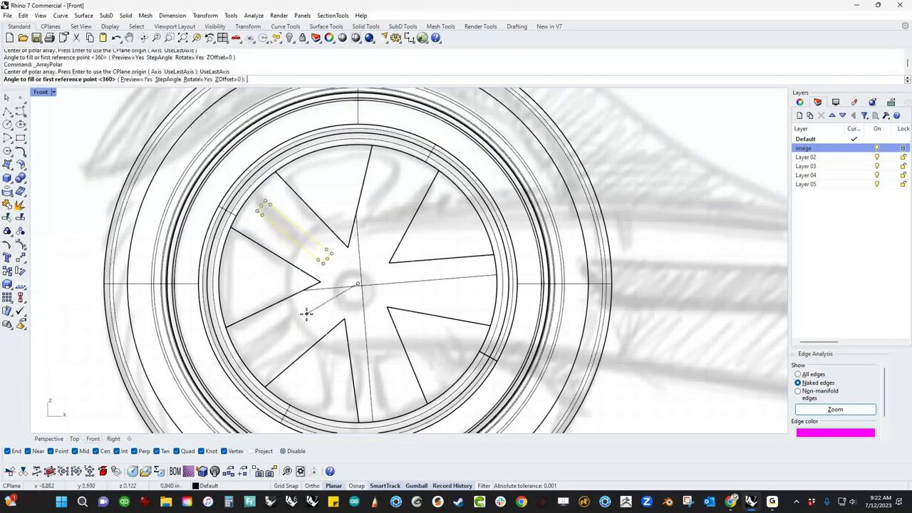
pyautogui.press('Return')
pyautogui.press('Return')
pyautogui.press('Escape')
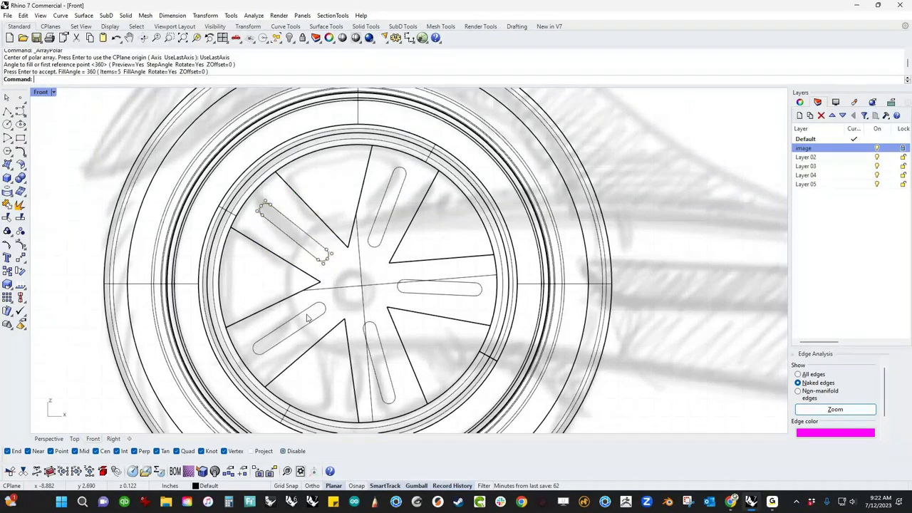
# - Switch the front view's display mode to Shaded to show the wheel's surfaces
pyautogui.scroll(-3, 308, 319)
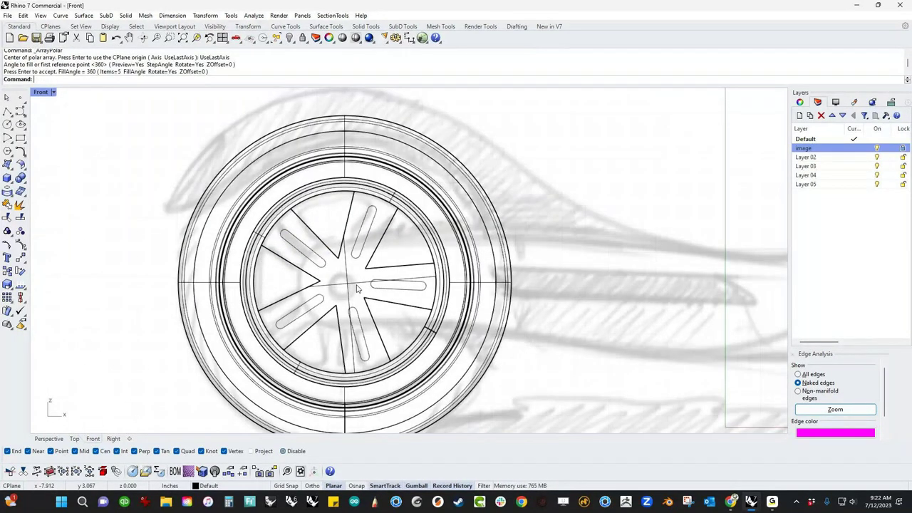
pyautogui.scroll(3, 300, 251)
pyautogui.middleClick(300, 251)
pyautogui.click(373, 282)
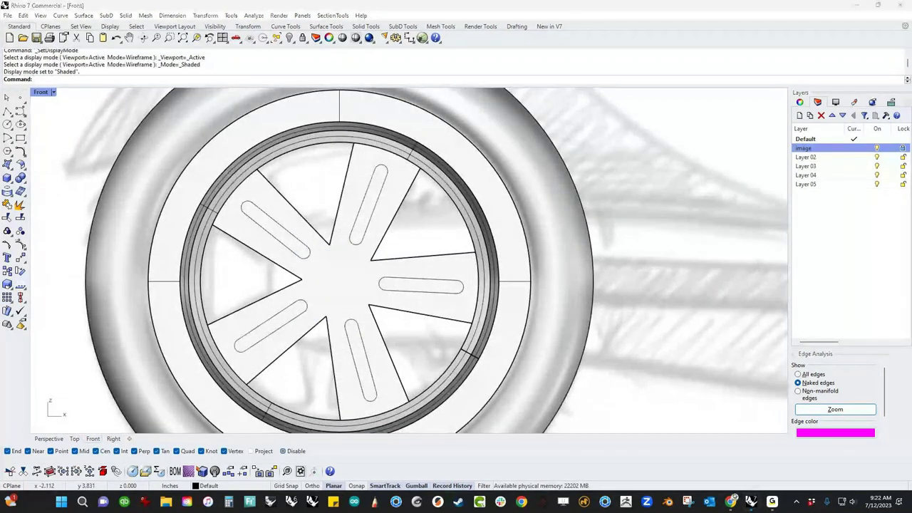
pyautogui.click(471, 251)
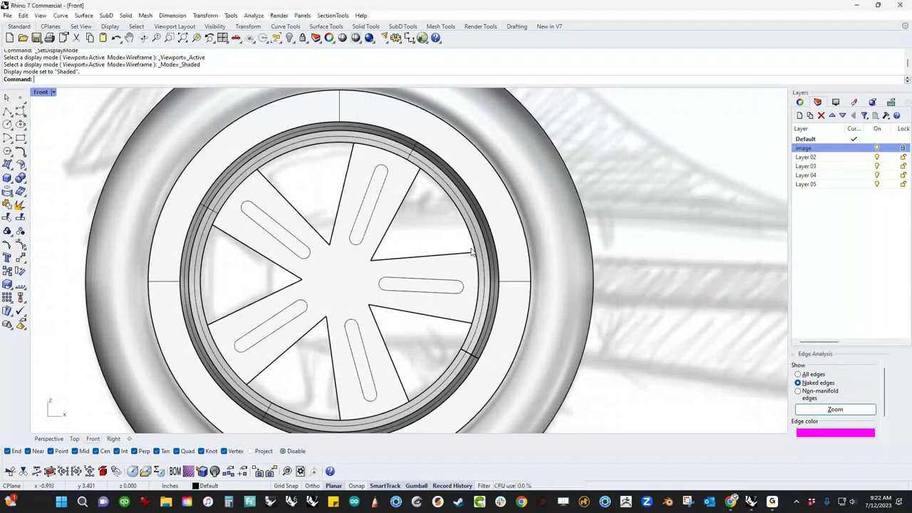
# - Trim the five rounded slot openings out of the spoke hub surface, using the slot curves as cutters
pyautogui.click(305, 258)
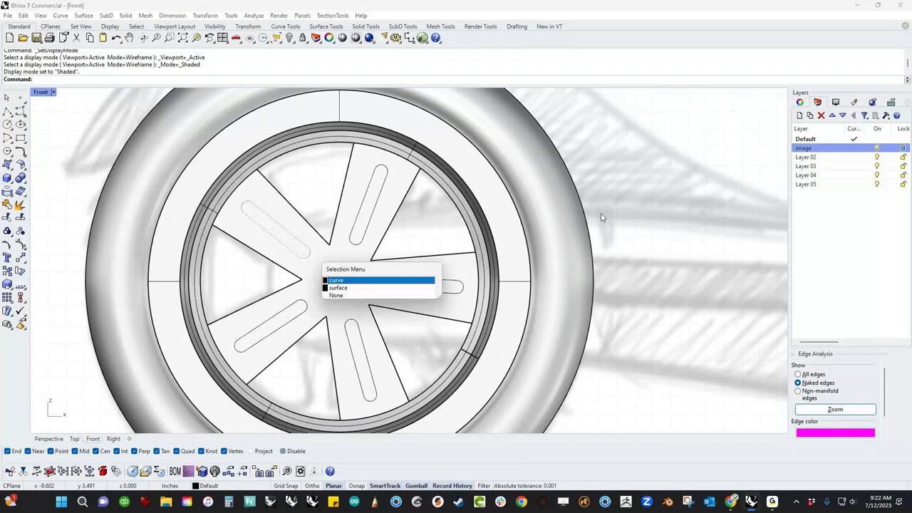
pyautogui.press('Escape')
pyautogui.hotkey('ctrl', 'l')
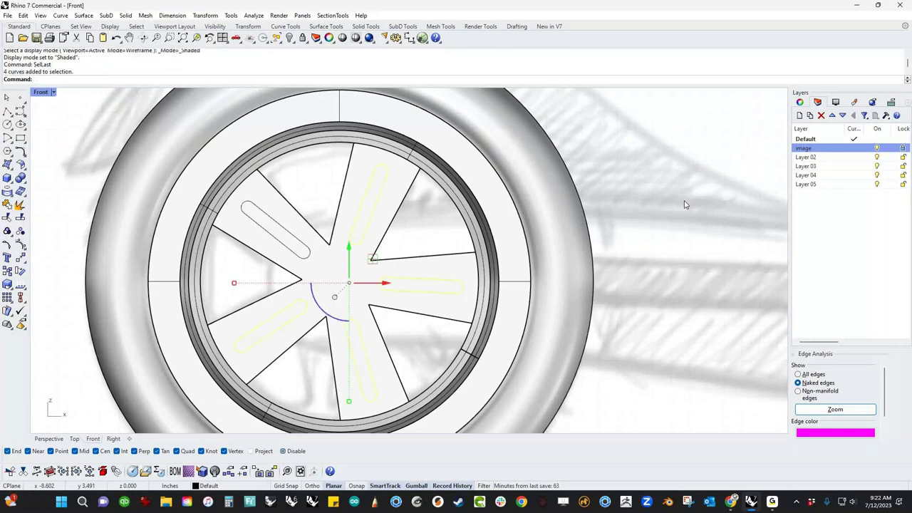
pyautogui.click(313, 263)
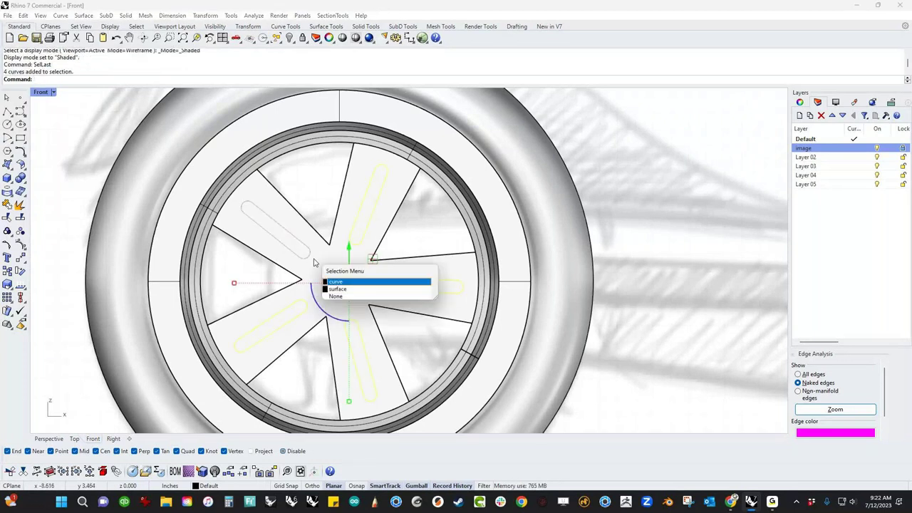
pyautogui.click(342, 281)
pyautogui.hotkey('ctrl', 't')
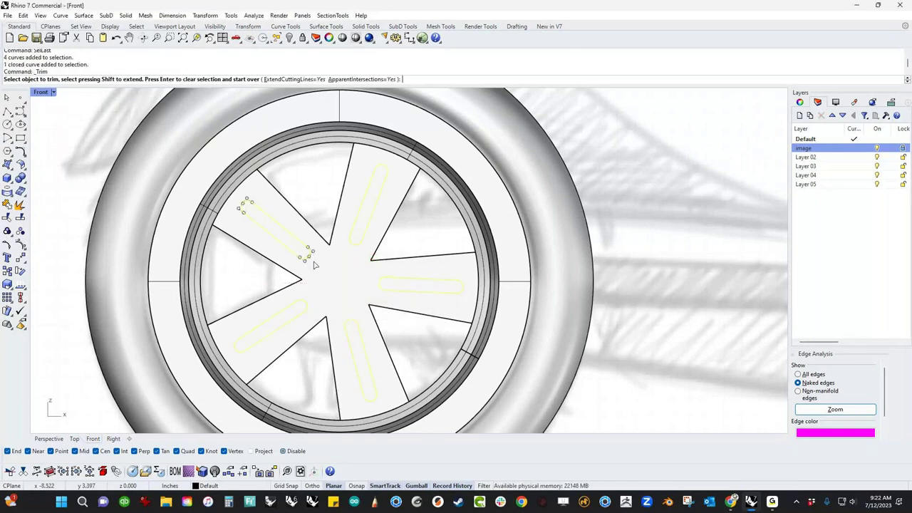
pyautogui.scroll(3, 314, 264)
pyautogui.click(288, 243)
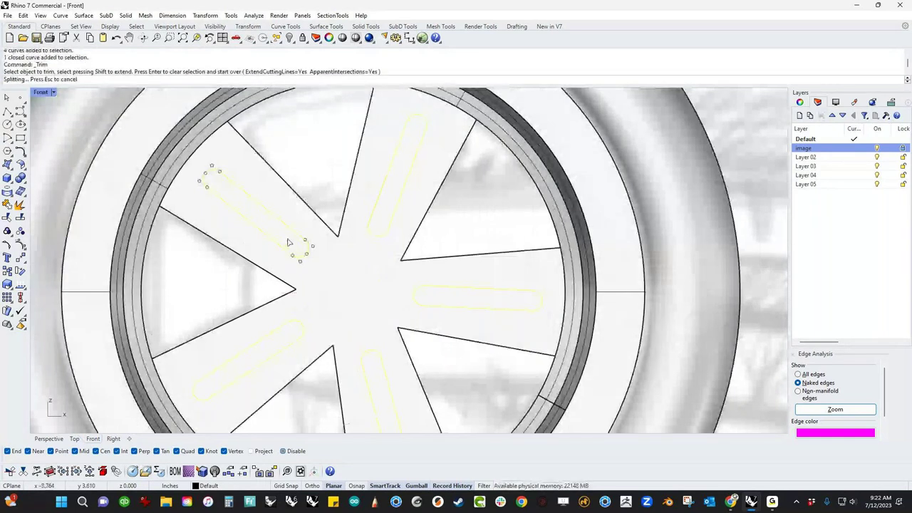
pyautogui.click(395, 211)
pyautogui.click(434, 238)
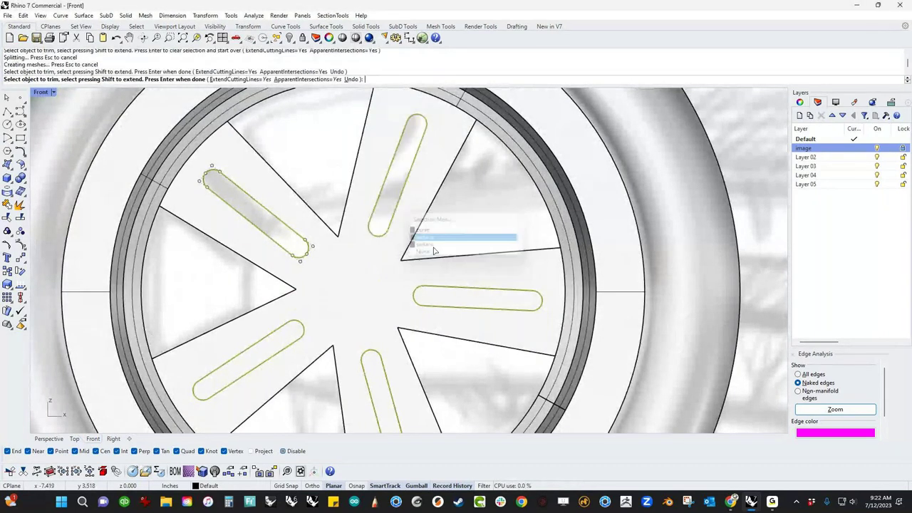
pyautogui.click(439, 293)
pyautogui.click(381, 383)
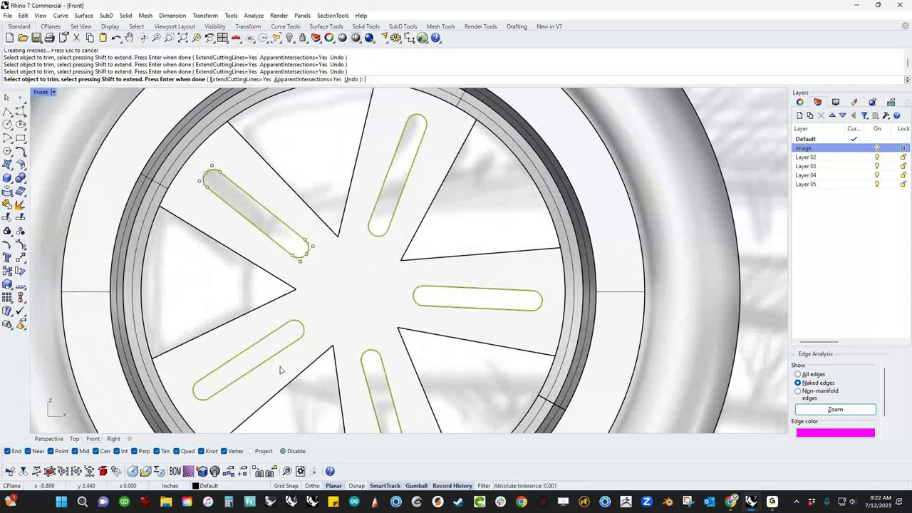
pyautogui.press('Return')
# - Shift the slotted hub surface along the wheel's axis and extrude it into a solid with thickness
pyautogui.scroll(-5, 370, 291)
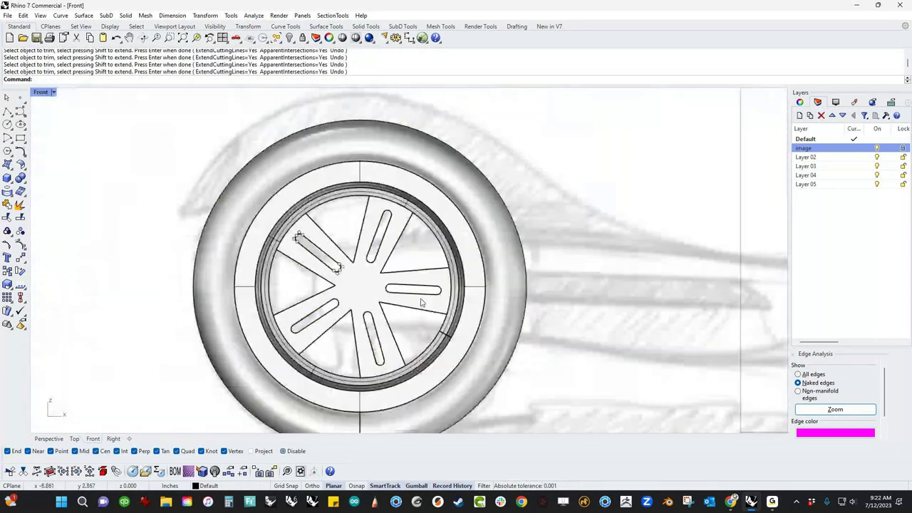
pyautogui.moveTo(421, 302); pyautogui.dragTo(424, 275, button='right')
pyautogui.hotkey('ctrl', 'F4')
pyautogui.scroll(8, 317, 337)
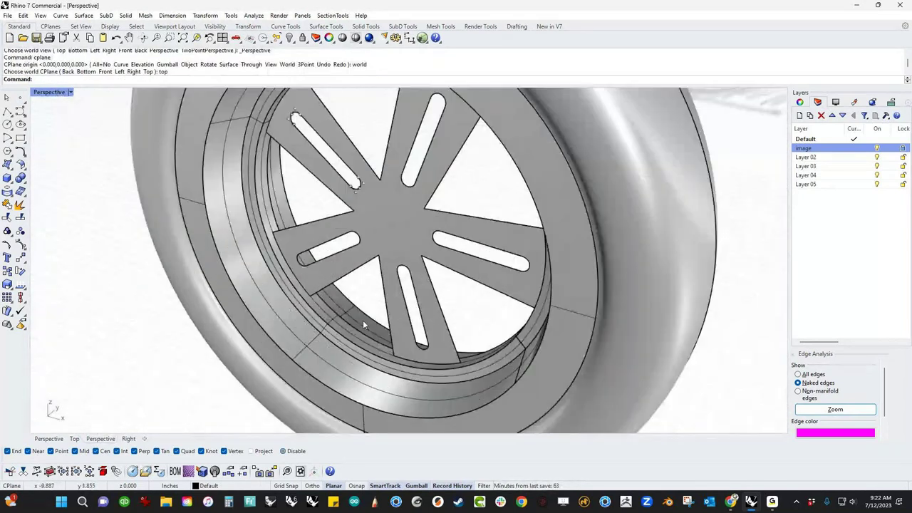
pyautogui.scroll(4, 362, 320)
pyautogui.click(344, 161)
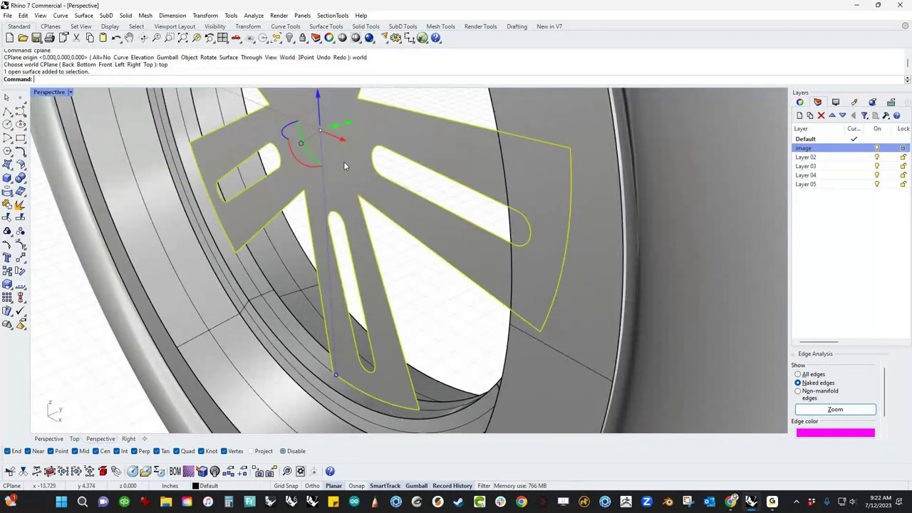
pyautogui.moveTo(348, 122); pyautogui.dragTo(321, 163)
pyautogui.moveTo(328, 130)
pyautogui.mouseDown()
pyautogui.moveTo(342, 124)
pyautogui.moveTo(333, 140)
pyautogui.mouseUp()
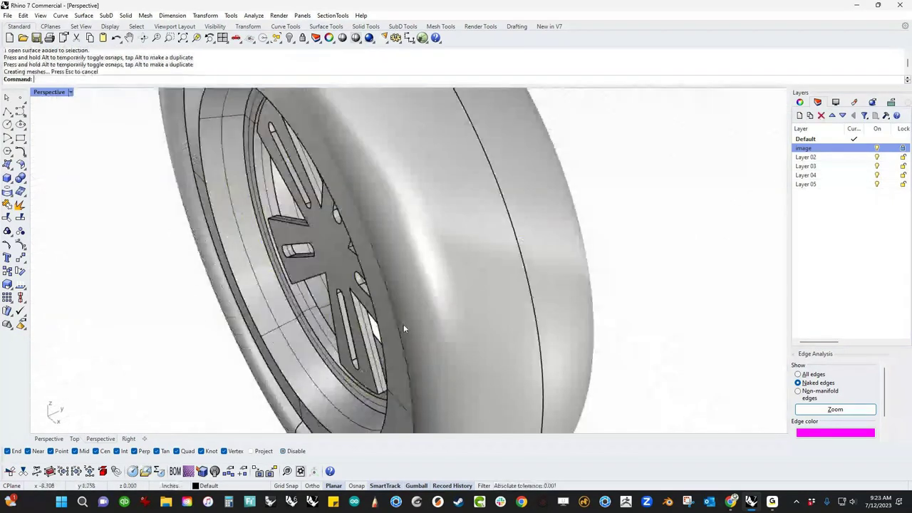
# - Inspect the thickened hub's position inside the rim from the front and in perspective
pyautogui.click(404, 324)
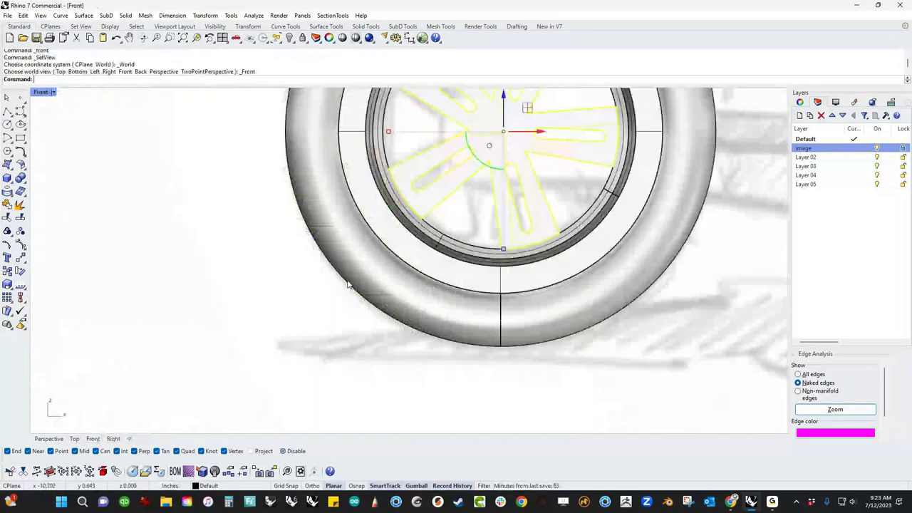
pyautogui.hotkey('ctrl', 'F3')
pyautogui.moveTo(354, 283); pyautogui.dragTo(368, 356, button='right')
pyautogui.moveTo(343, 198); pyautogui.dragTo(397, 330, button='right')
pyautogui.moveTo(385, 336); pyautogui.dragTo(349, 120)
pyautogui.hotkey('ctrl', 'F4')
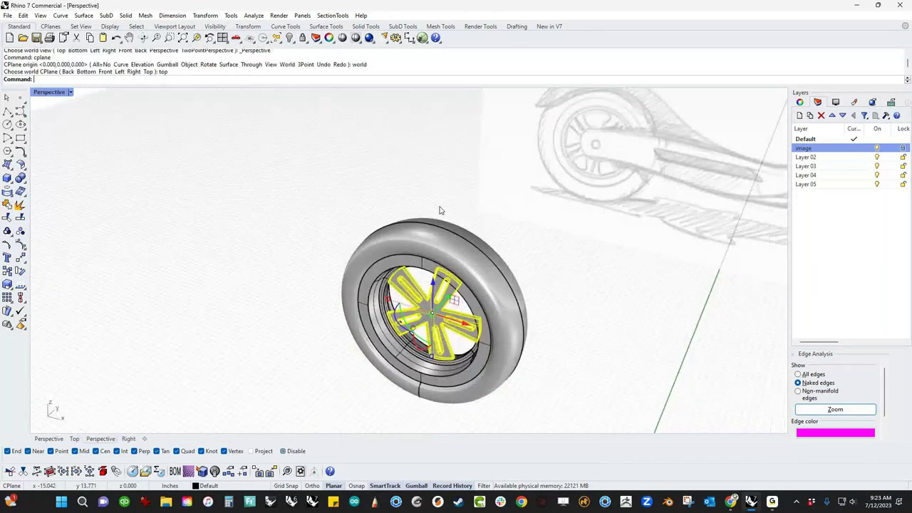
pyautogui.keyDown('shift'); pyautogui.moveTo(538, 225); pyautogui.dragTo(426, 235, button='right'); pyautogui.keyUp('shift')
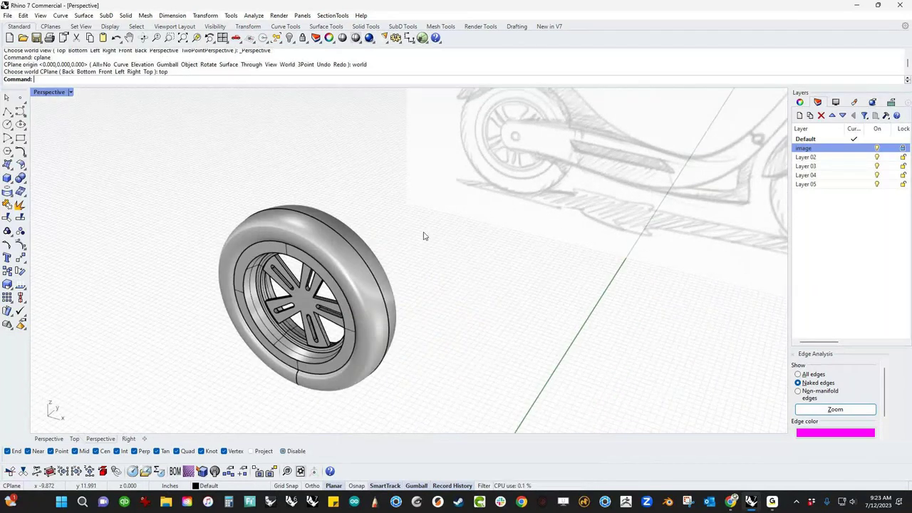
pyautogui.moveTo(414, 312); pyautogui.dragTo(480, 385, button='right')
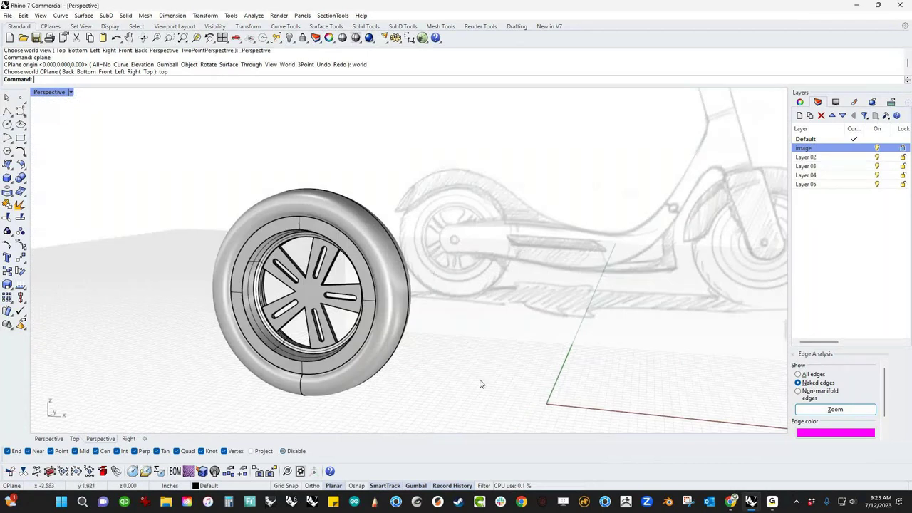
pyautogui.rightClick(420, 485)
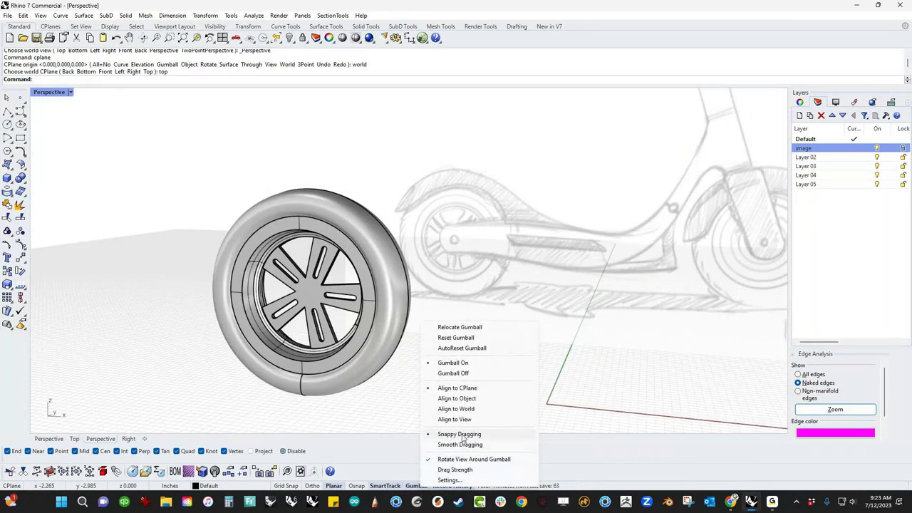
pyautogui.click(418, 435)
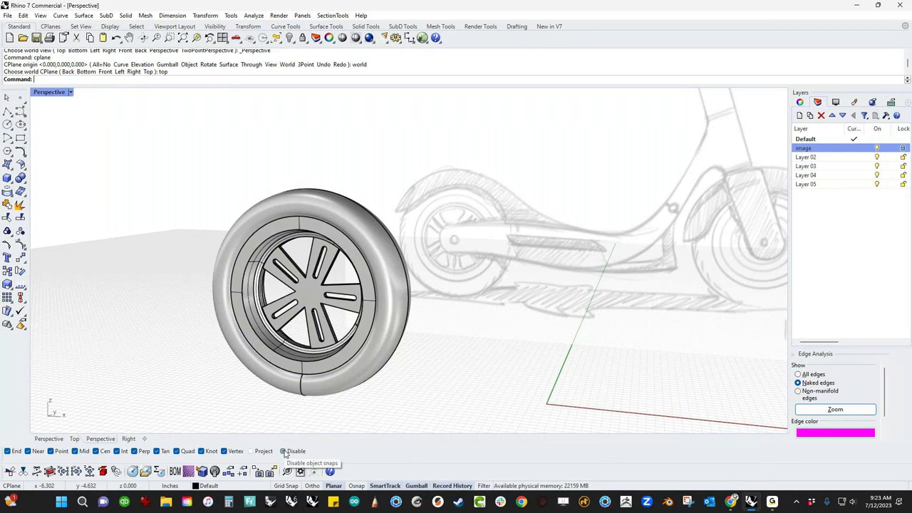
pyautogui.moveTo(421, 380); pyautogui.dragTo(406, 384, button='right')
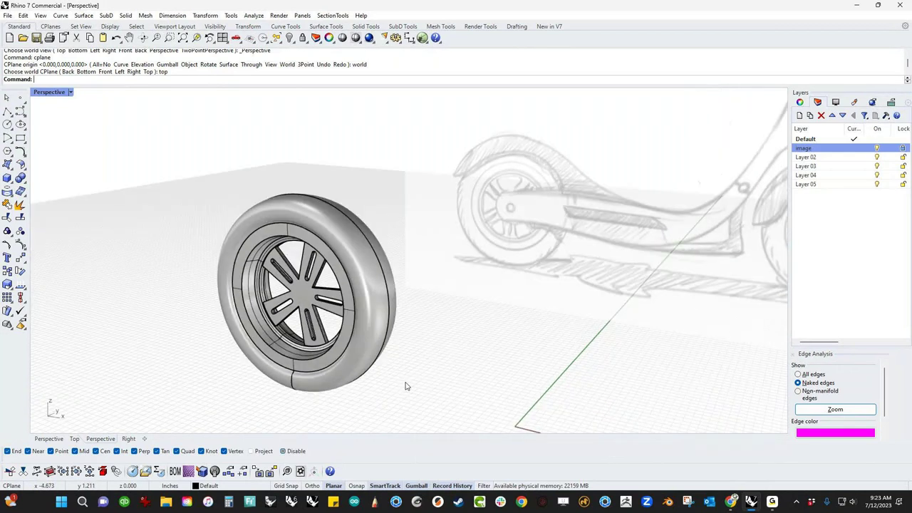
pyautogui.click(7, 112)
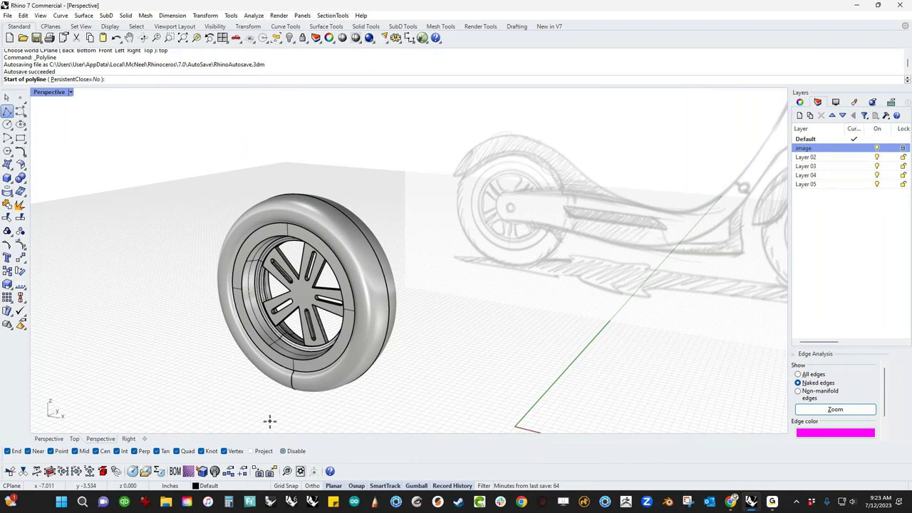
pyautogui.click(292, 452)
pyautogui.press('alt')
pyautogui.press('alt')
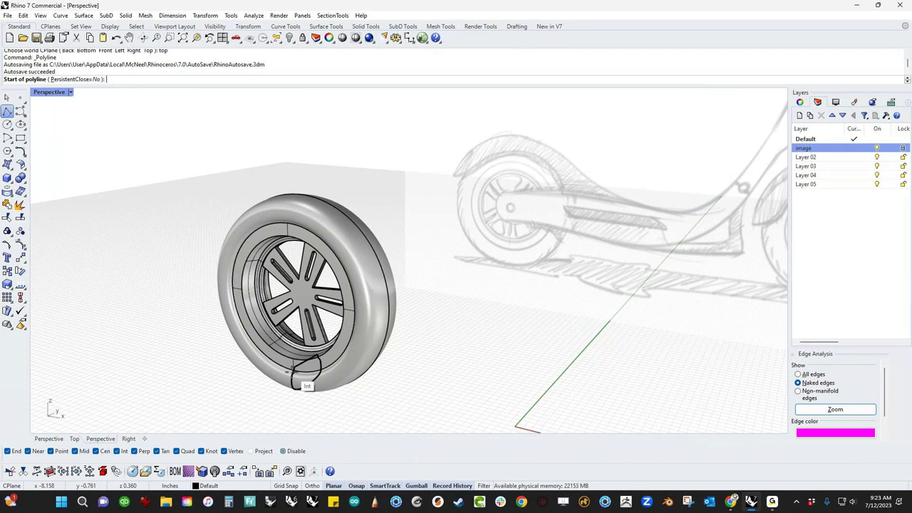
pyautogui.press('alt')
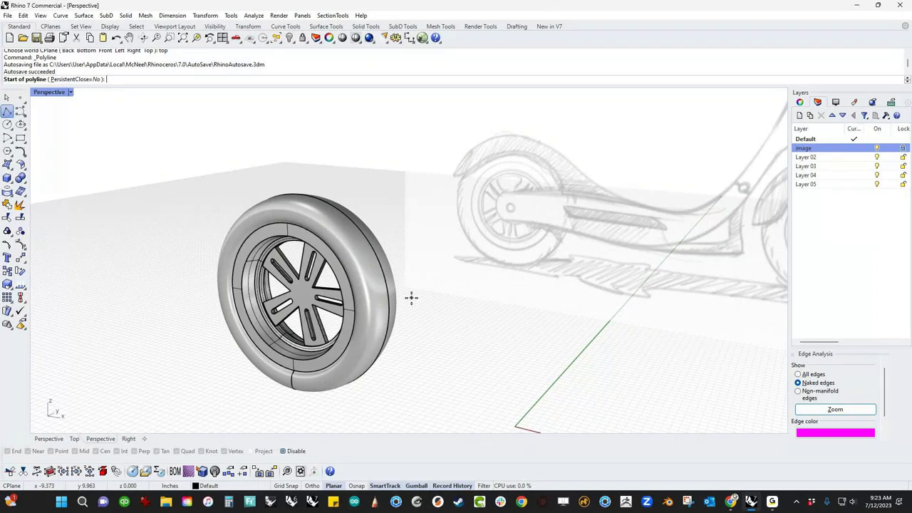
pyautogui.moveTo(411, 298); pyautogui.dragTo(413, 377, button='right')
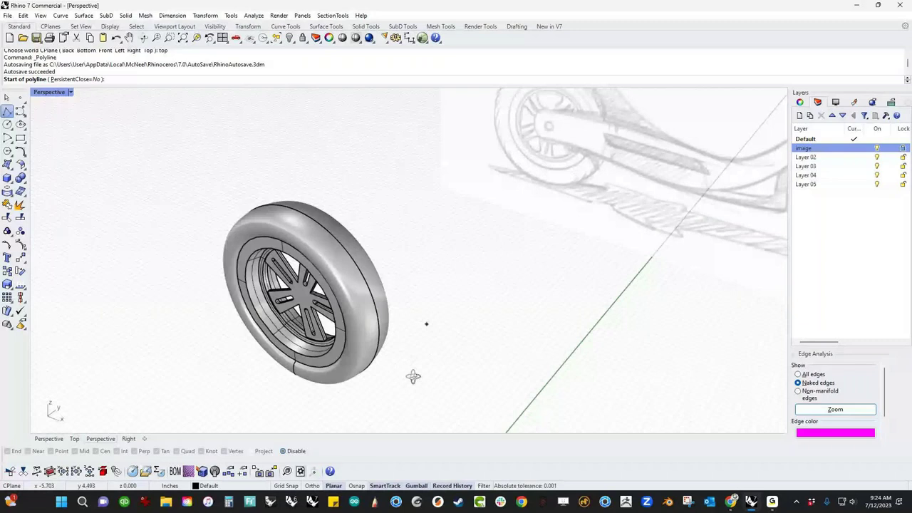
pyautogui.moveTo(414, 377); pyautogui.dragTo(412, 377, button='right')
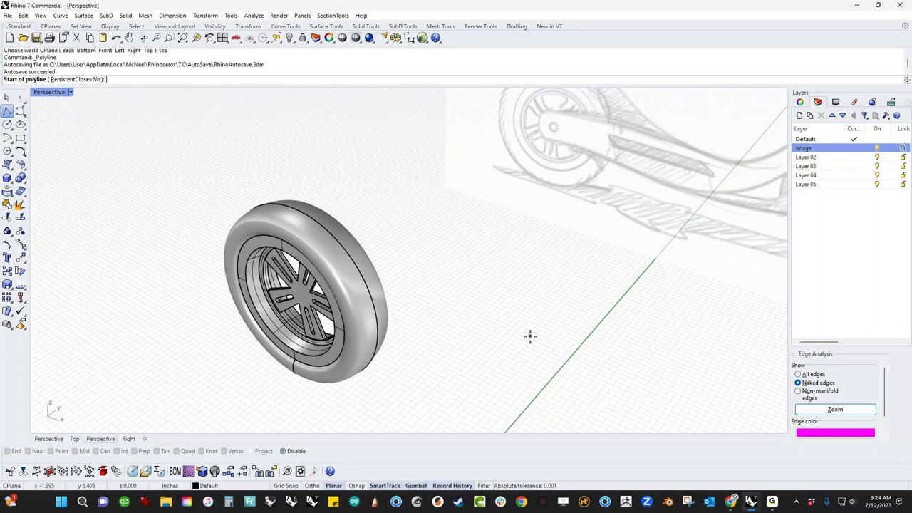
pyautogui.moveTo(520, 335)
pyautogui.mouseDown(button='right')
pyautogui.moveTo(563, 300)
pyautogui.moveTo(529, 320)
pyautogui.mouseUp(button='right')
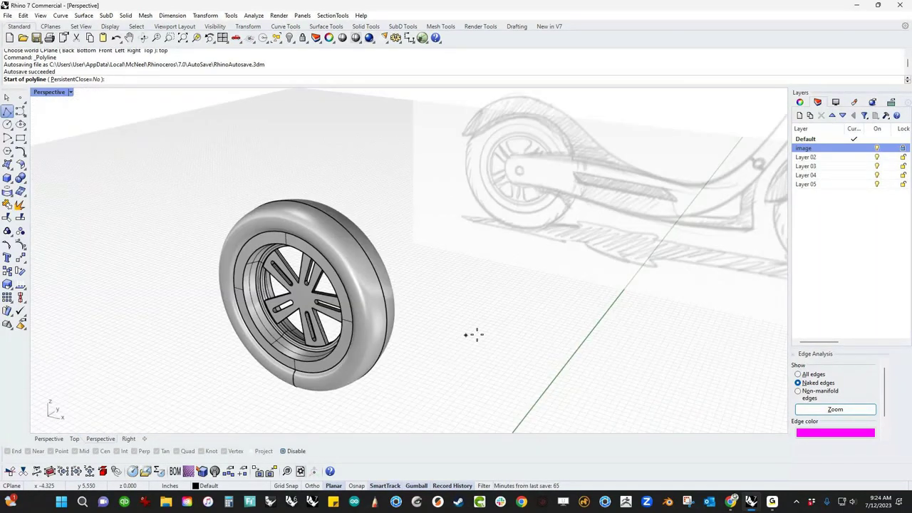
pyautogui.moveTo(407, 352); pyautogui.dragTo(432, 346, button='right')
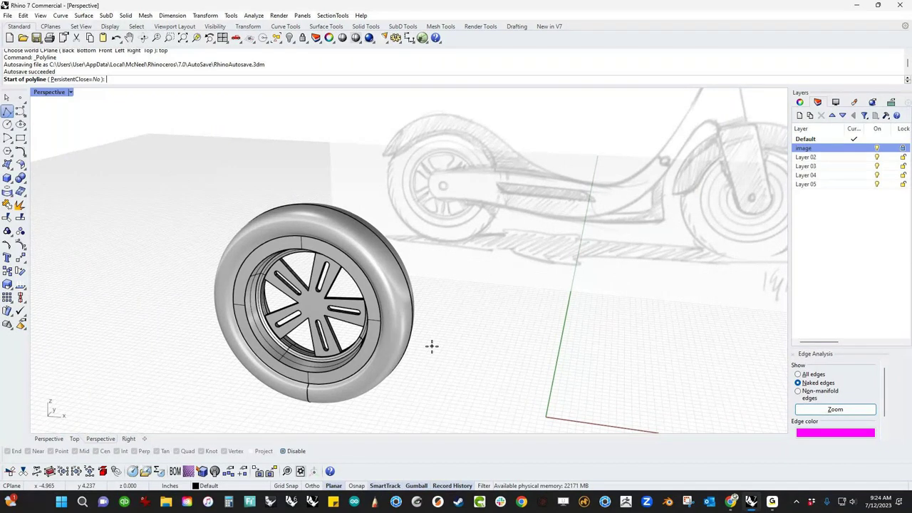
pyautogui.scroll(3, 428, 338)
pyautogui.moveTo(421, 328); pyautogui.dragTo(402, 333, button='right')
pyautogui.press('Escape')
# - Scale the solid hub up slightly and uniformly so its spoke tips overlap the rim
pyautogui.click(311, 300)
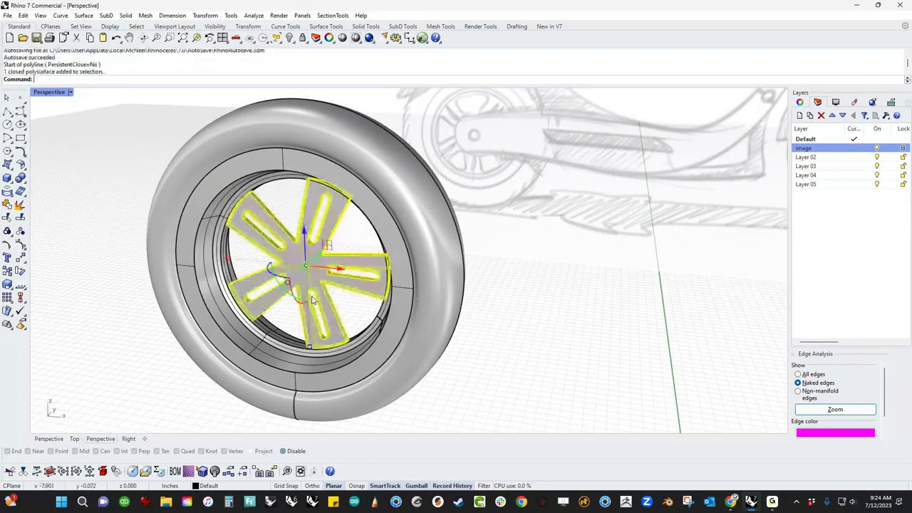
pyautogui.moveTo(310, 347); pyautogui.dragTo(309, 349)
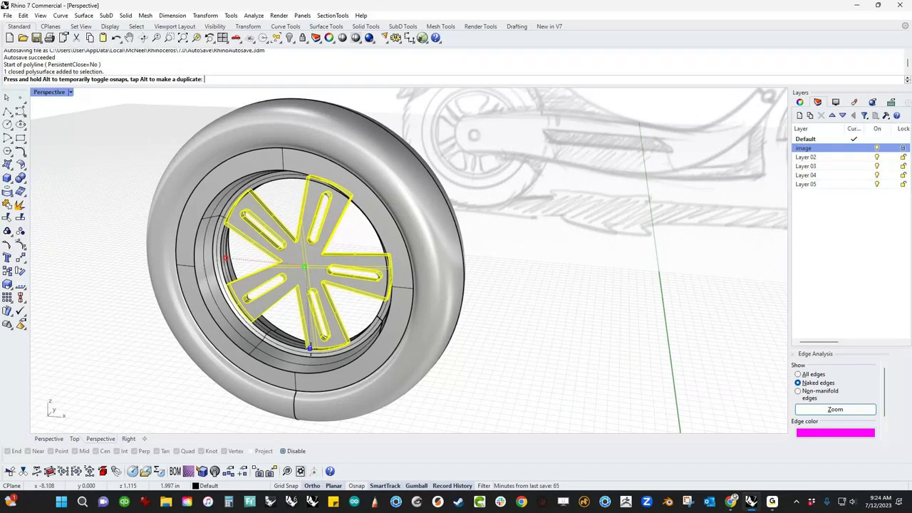
pyautogui.keyDown('shift'); pyautogui.moveTo(310, 349); pyautogui.dragTo(310, 348); pyautogui.keyUp('shift')
pyautogui.click(526, 306)
# - Boolean union the spoke hub with the rim into one solid
pyautogui.moveTo(526, 306); pyautogui.dragTo(511, 327, button='right')
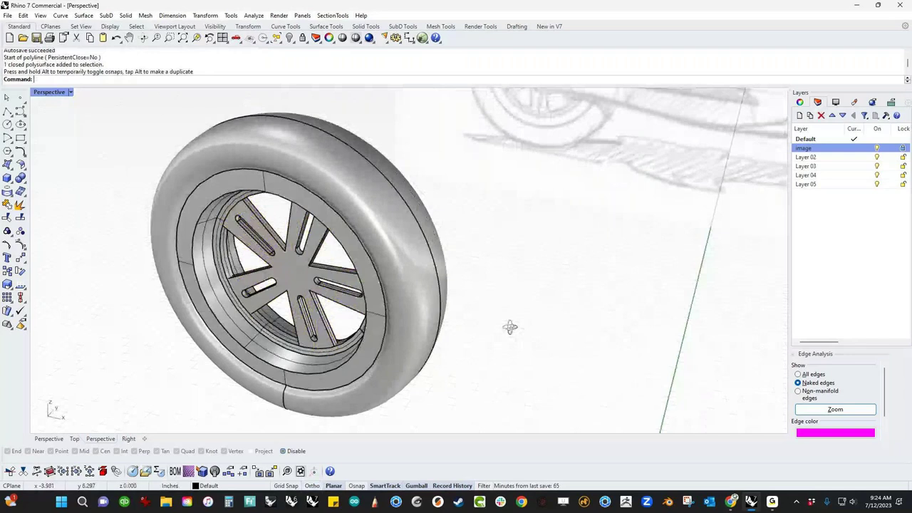
pyautogui.scroll(5, 290, 308)
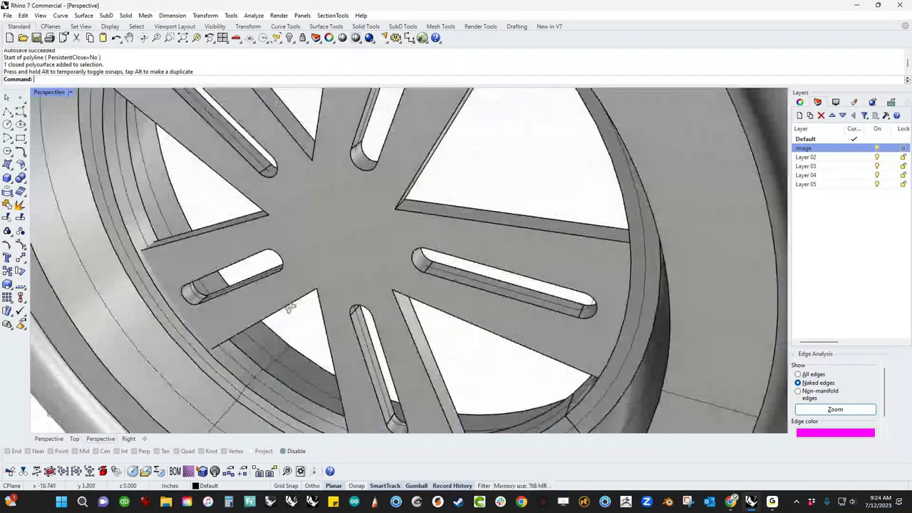
pyautogui.scroll(-5, 215, 329)
pyautogui.click(214, 333)
pyautogui.keyDown('shift'); pyautogui.click(215, 339); pyautogui.keyUp('shift')
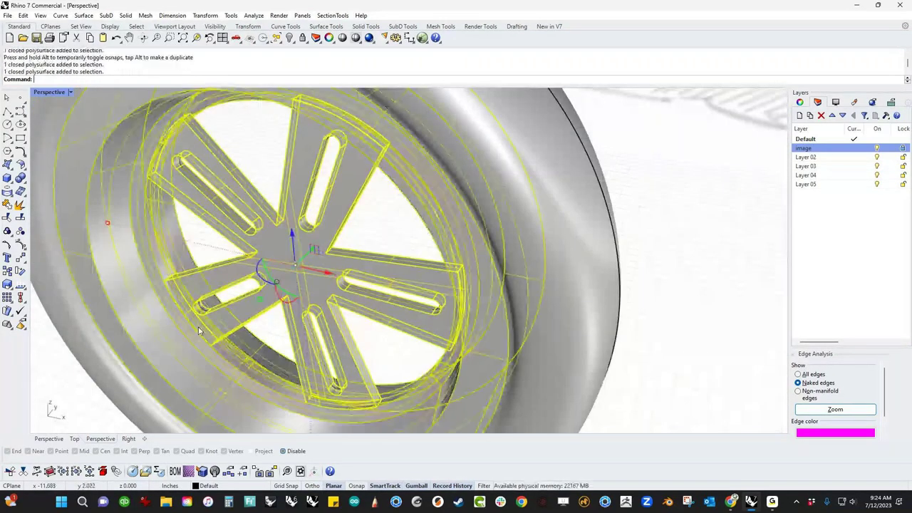
pyautogui.click(20, 181)
pyautogui.scroll(-5, 374, 365)
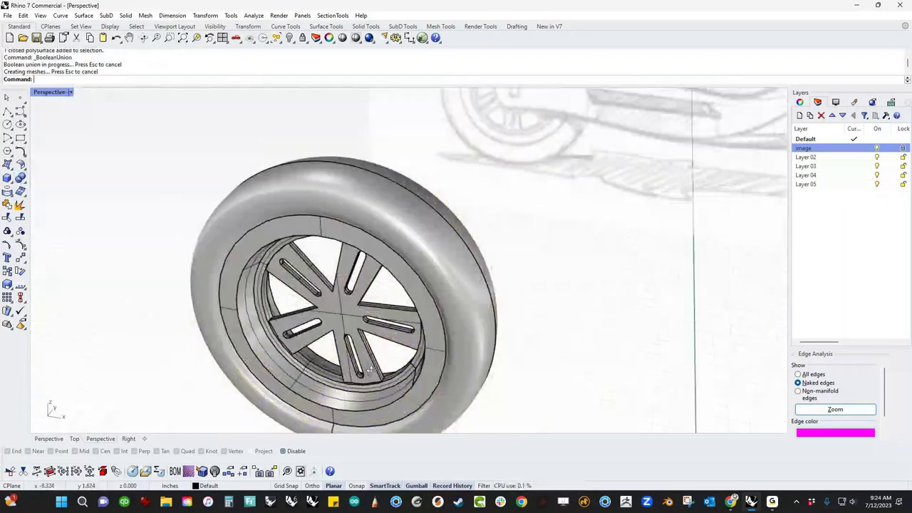
pyautogui.moveTo(370, 371)
pyautogui.mouseDown(button='right')
pyautogui.moveTo(387, 302)
pyautogui.moveTo(378, 322)
pyautogui.moveTo(333, 302)
pyautogui.mouseUp(button='right')
pyautogui.scroll(5, 334, 302)
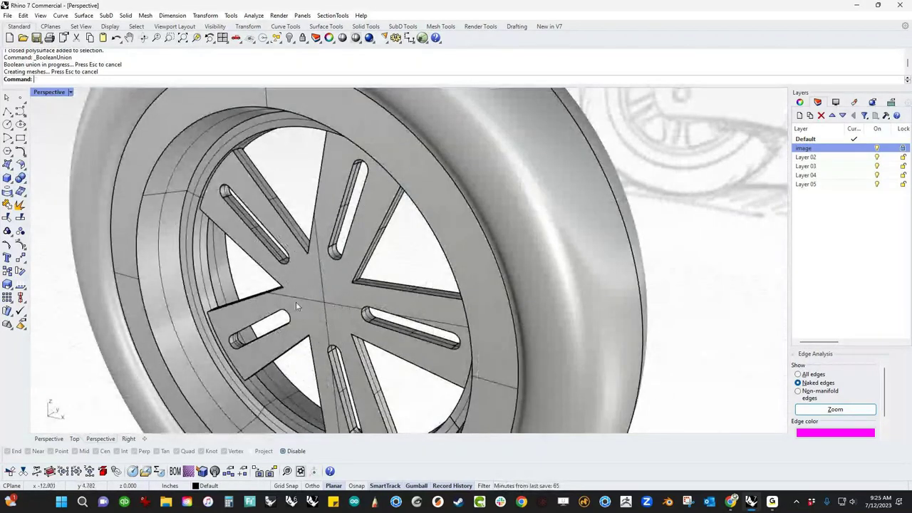
# - Create an open cylinder centred on the spoke hub, about 2 inches in diameter and 5 inches long
pyautogui.hotkey('ctrl', 'F2')
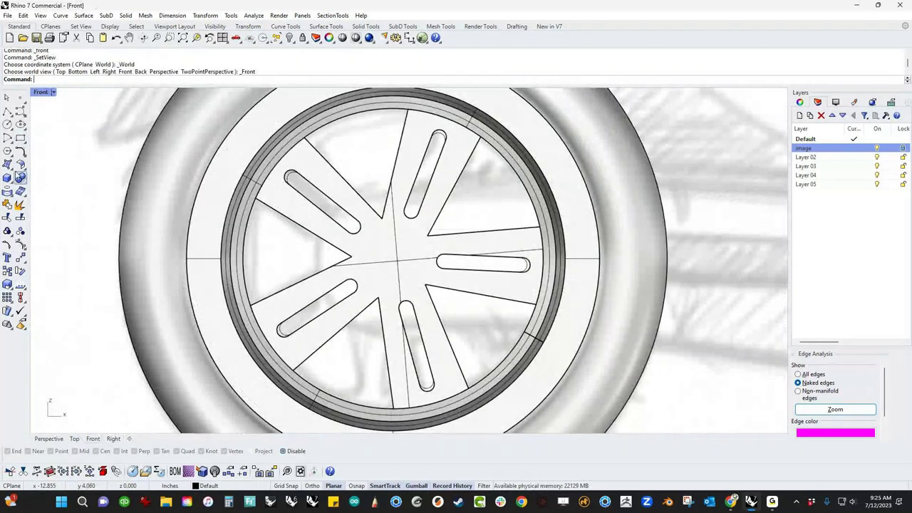
pyautogui.click(8, 182)
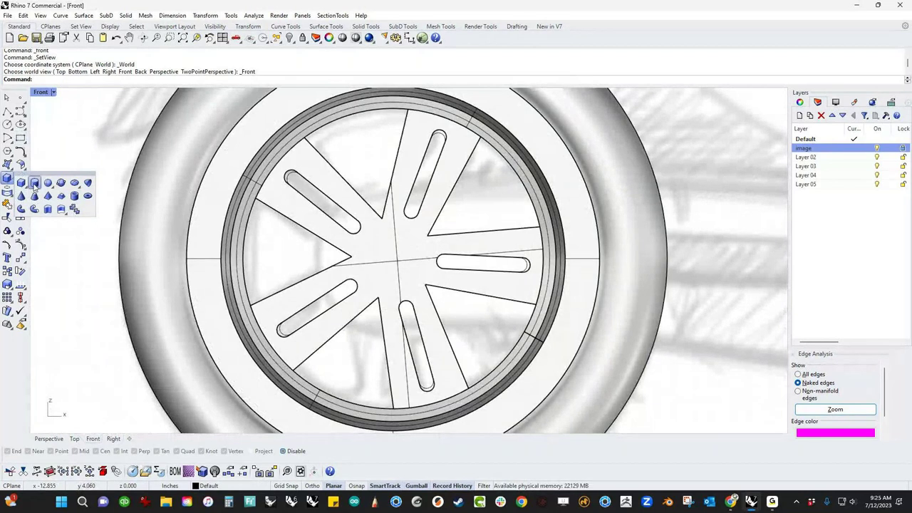
pyautogui.click(35, 185)
pyautogui.click(394, 261)
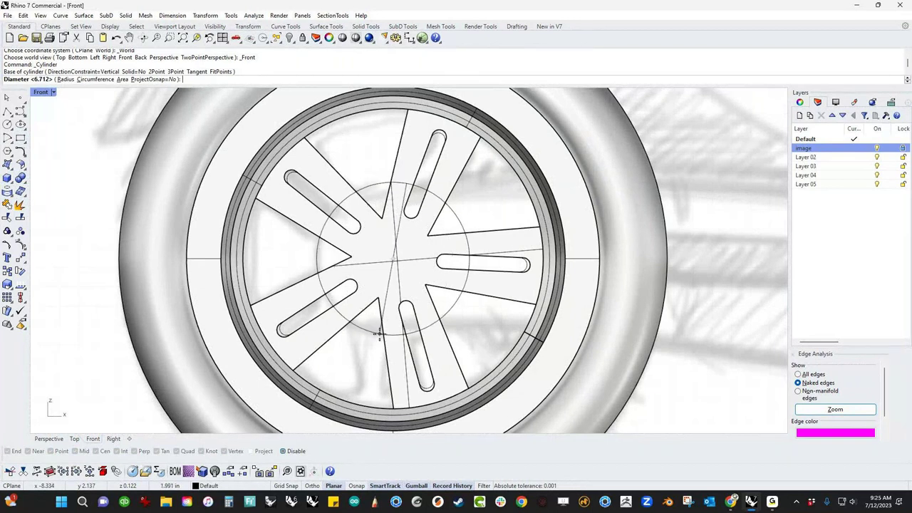
pyautogui.click(378, 332)
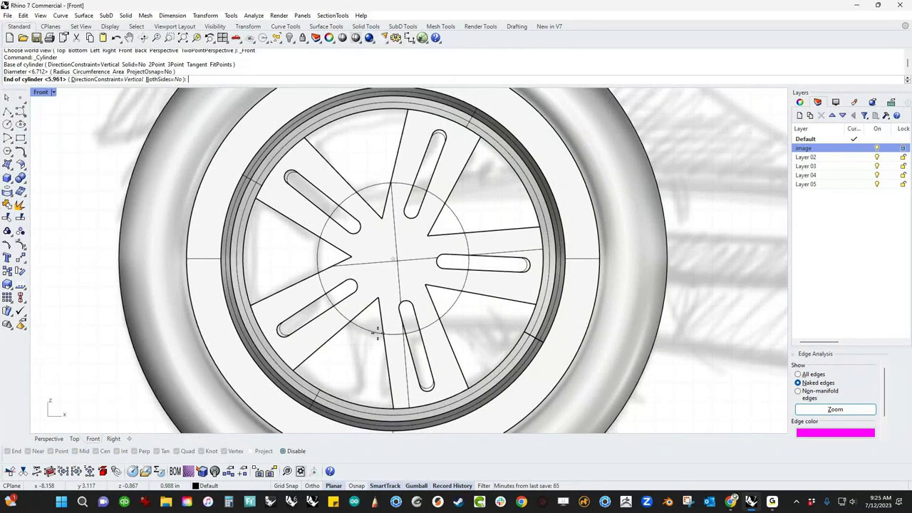
pyautogui.write('5')
pyautogui.press('Return')
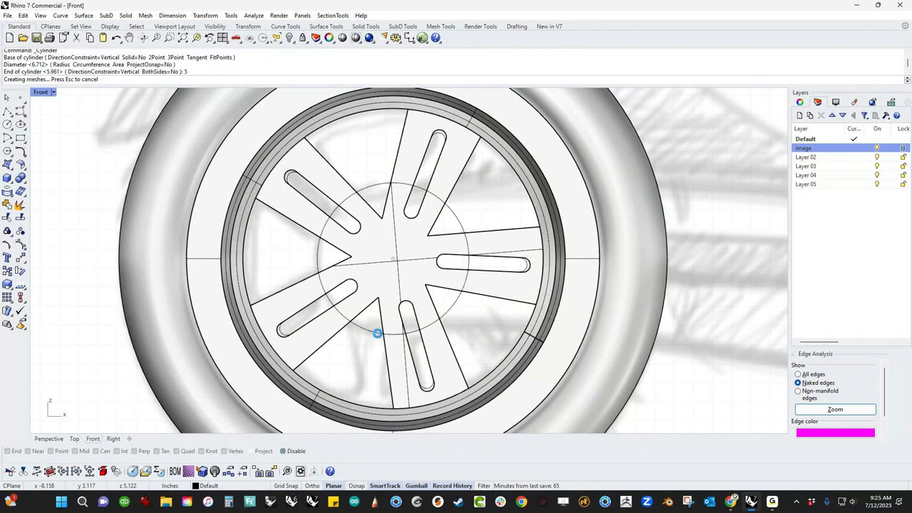
# - Centre the cylinder in the wheel along its axis and shorten it to protrude only slightly beyond the spokes
pyautogui.hotkey('ctrl', 'F4')
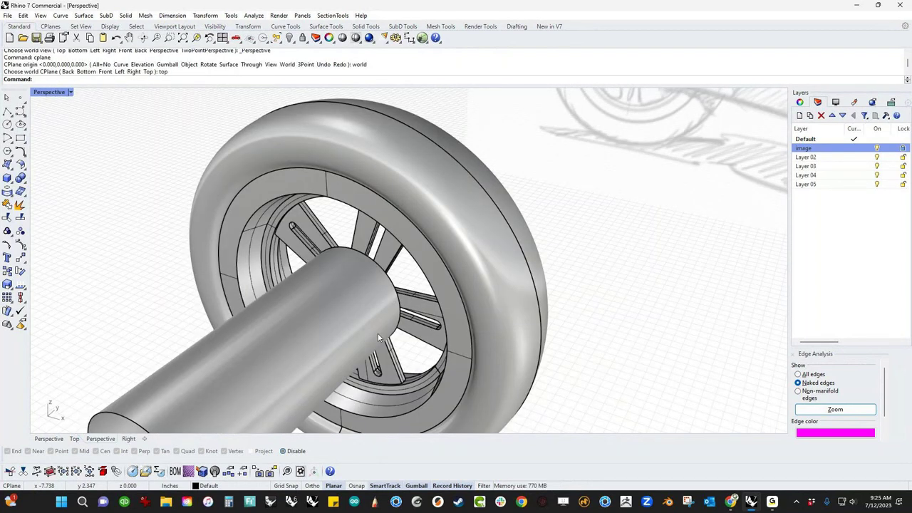
pyautogui.moveTo(260, 305); pyautogui.dragTo(349, 291)
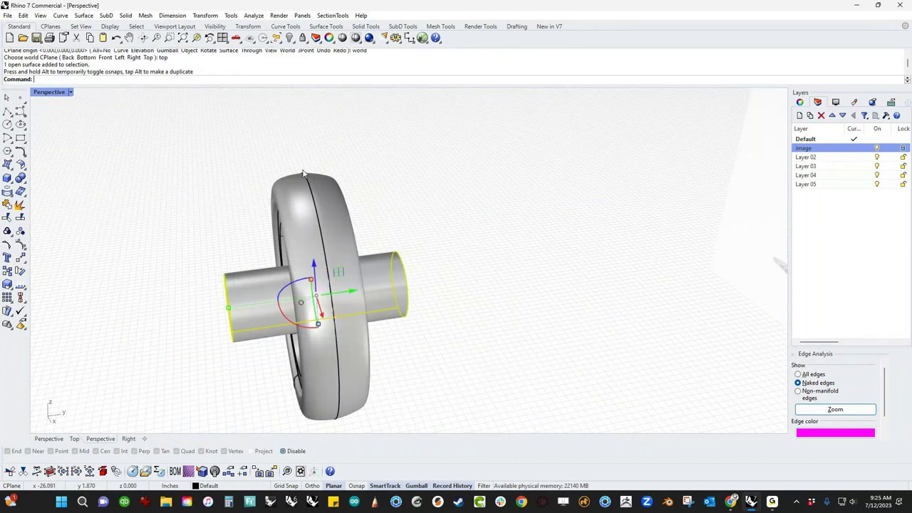
pyautogui.moveTo(221, 308); pyautogui.dragTo(256, 342)
pyautogui.moveTo(257, 342); pyautogui.dragTo(274, 307, button='right')
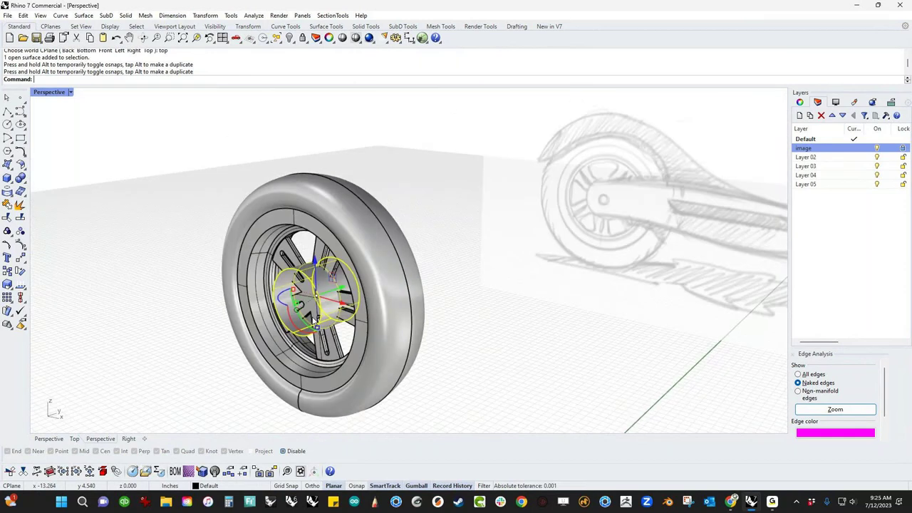
pyautogui.scroll(4, 274, 307)
pyautogui.moveTo(274, 306); pyautogui.dragTo(303, 297)
# - Cap both ends of the shortened cylinder and Boolean union it with the spoked rim
pyautogui.write('Cap')
pyautogui.press('Return')
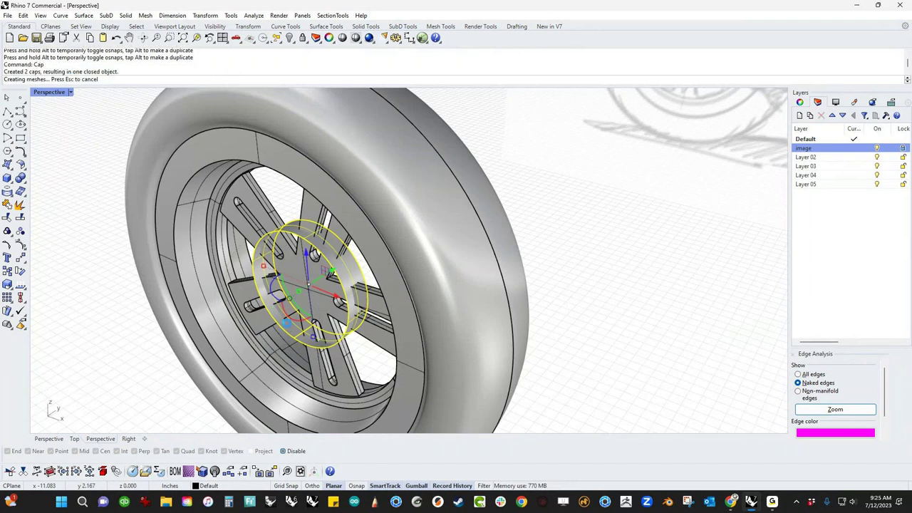
pyautogui.moveTo(558, 305); pyautogui.dragTo(329, 303, button='right')
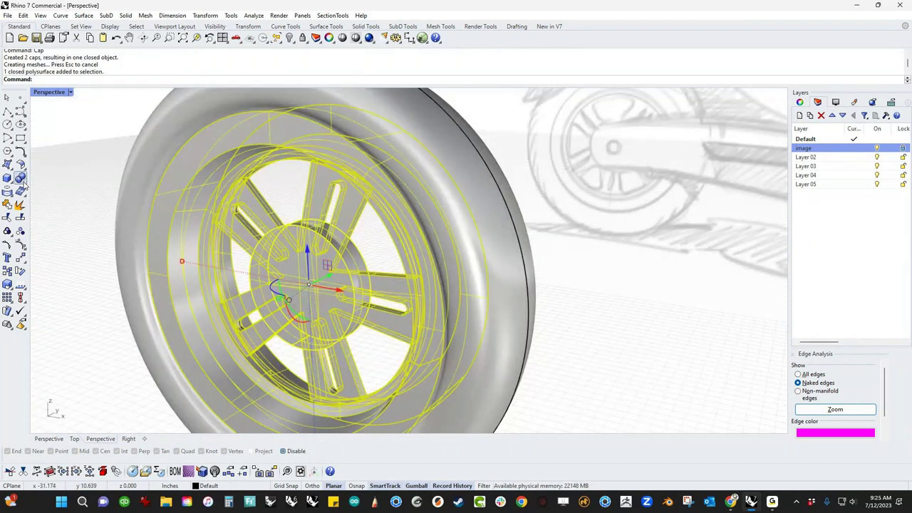
pyautogui.click(20, 178)
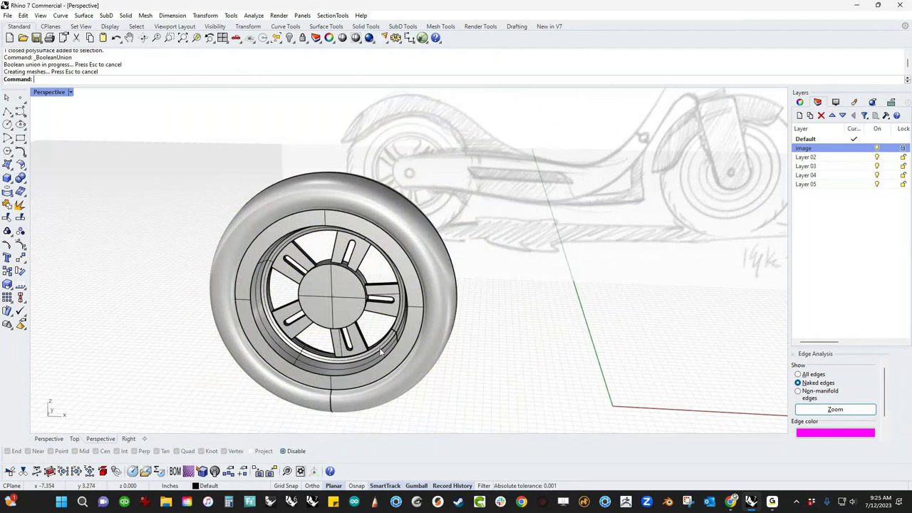
# - Duplicate the hub's front circular face and place the copy outward along the wheel's axis
pyautogui.scroll(5, 360, 351)
pyautogui.moveTo(360, 351); pyautogui.dragTo(318, 376, button='right')
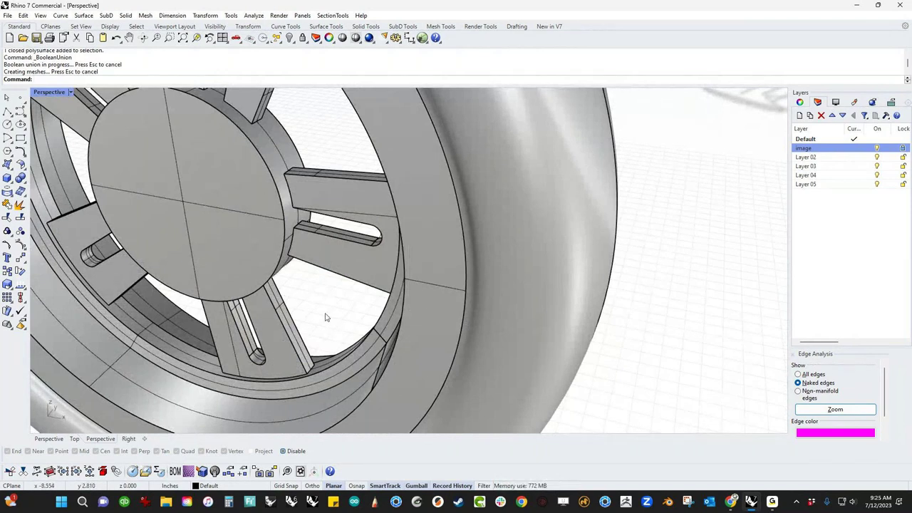
pyautogui.scroll(-5, 325, 317)
pyautogui.moveTo(320, 318); pyautogui.dragTo(356, 320, button='right')
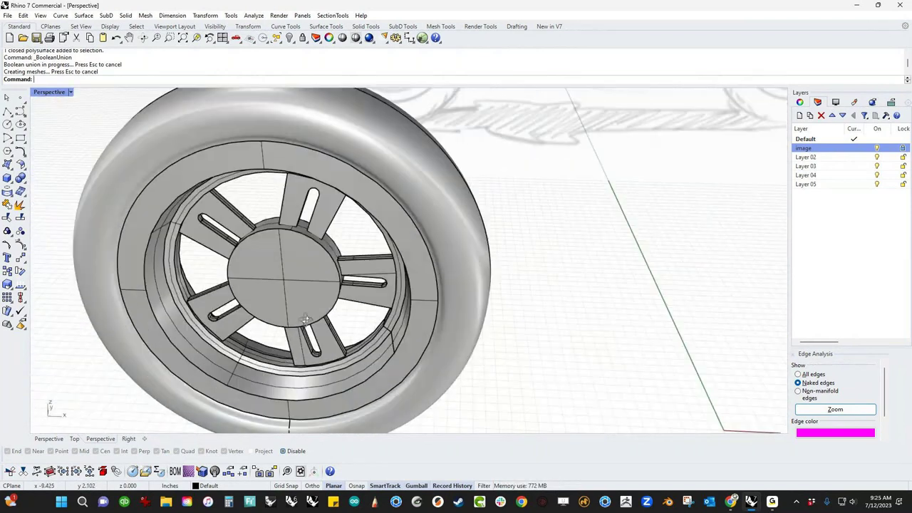
pyautogui.moveTo(292, 293); pyautogui.dragTo(296, 268, button='right')
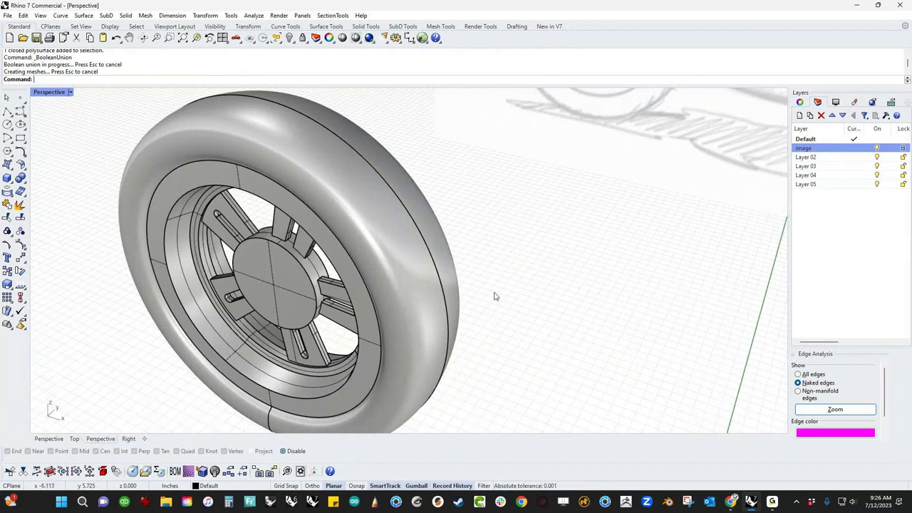
pyautogui.keyDown('ctrl'); pyautogui.keyDown('shift'); pyautogui.click(287, 283); pyautogui.keyUp('shift'); pyautogui.keyUp('ctrl')
pyautogui.moveTo(288, 283); pyautogui.dragTo(291, 325)
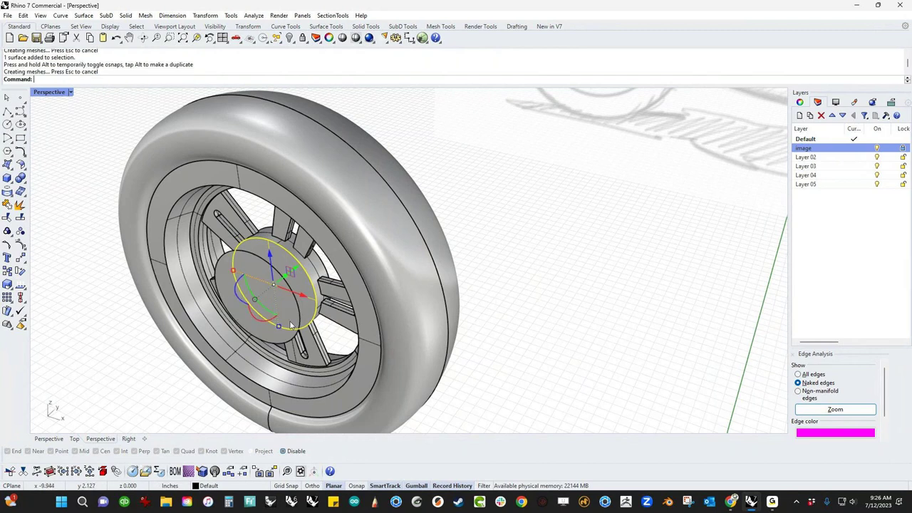
pyautogui.moveTo(291, 325); pyautogui.dragTo(289, 332, button='right')
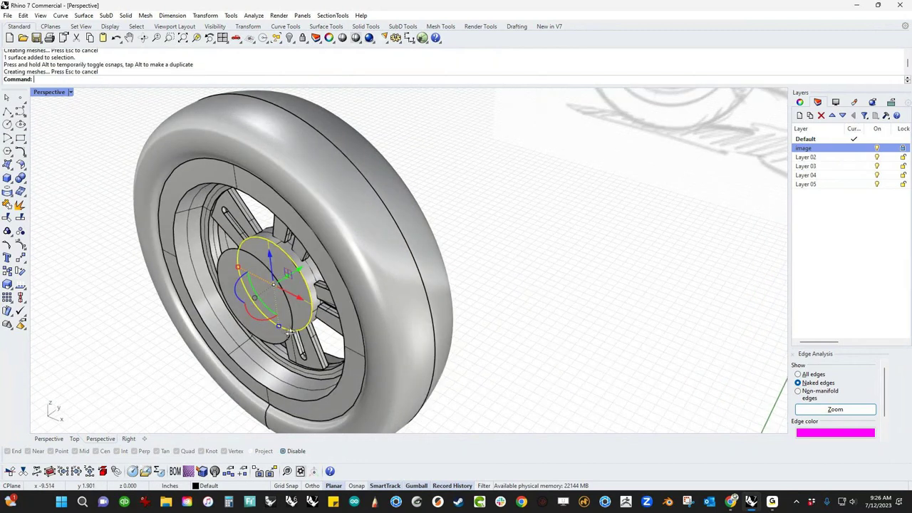
# - Scale the copied disc down uniformly and extrude it into the hub as a solid boss
pyautogui.scroll(5, 290, 331)
pyautogui.click(251, 371)
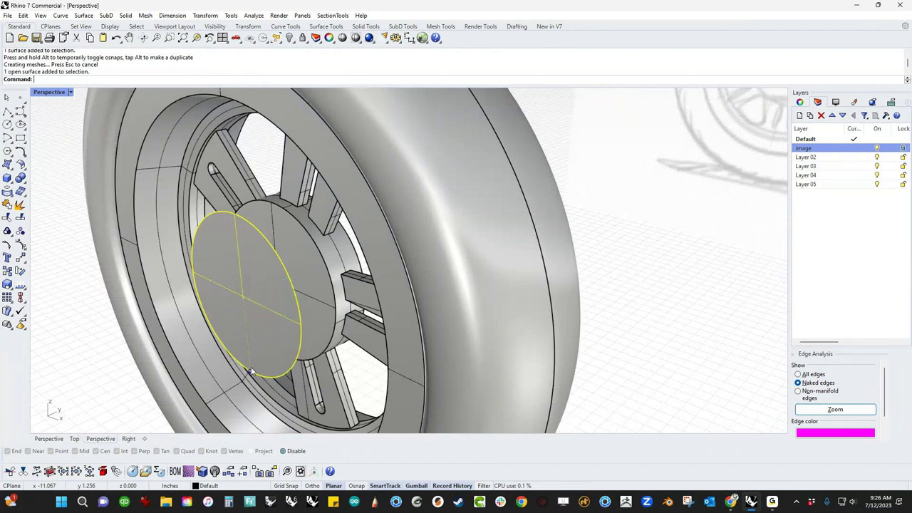
pyautogui.moveTo(251, 371); pyautogui.dragTo(248, 352)
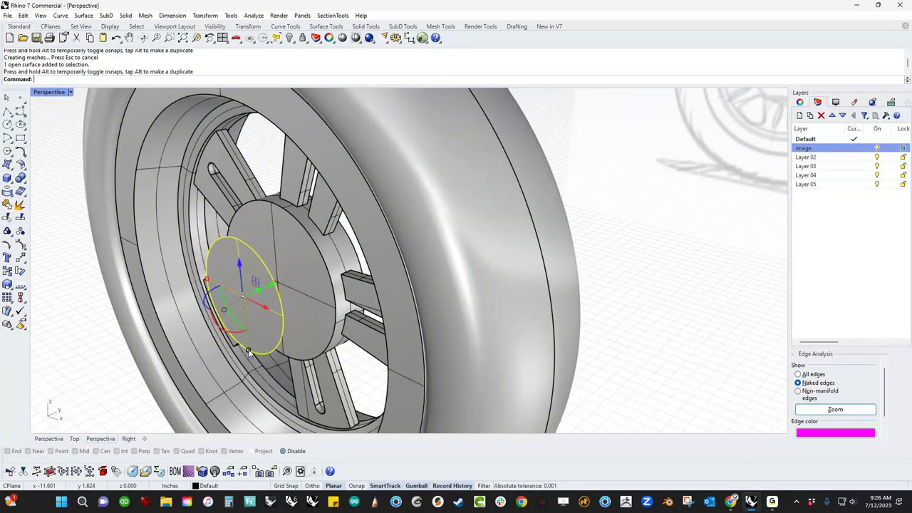
pyautogui.moveTo(258, 290); pyautogui.dragTo(312, 270)
pyautogui.click(729, 240)
# - Mirror a copy of the solid boss across the X axis to the wheel's other side
pyautogui.click(263, 310)
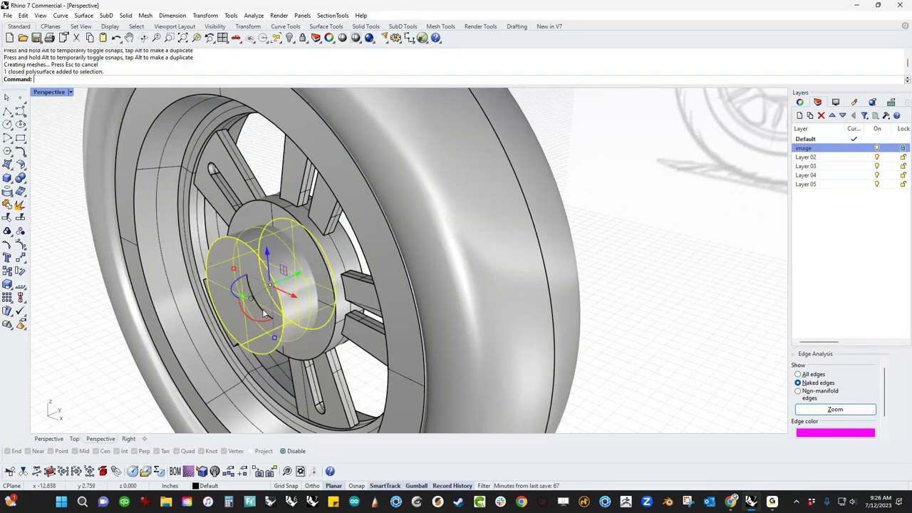
pyautogui.write('mi')
pyautogui.press('Return')
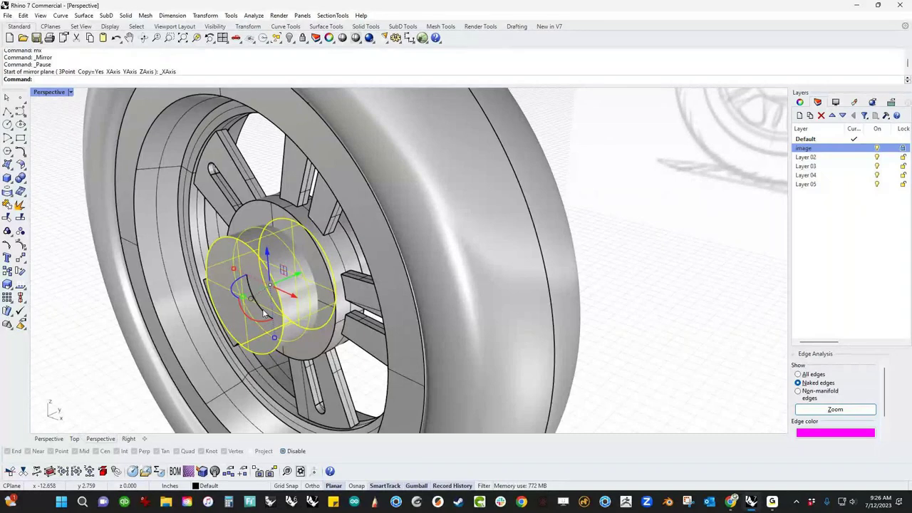
# - Boolean union both hub bosses with the spoked rim into one solid
pyautogui.moveTo(325, 320); pyautogui.dragTo(184, 310, button='right')
pyautogui.keyDown('shift'); pyautogui.click(323, 293); pyautogui.keyUp('shift')
pyautogui.keyDown('shift'); pyautogui.click(329, 239); pyautogui.keyUp('shift')
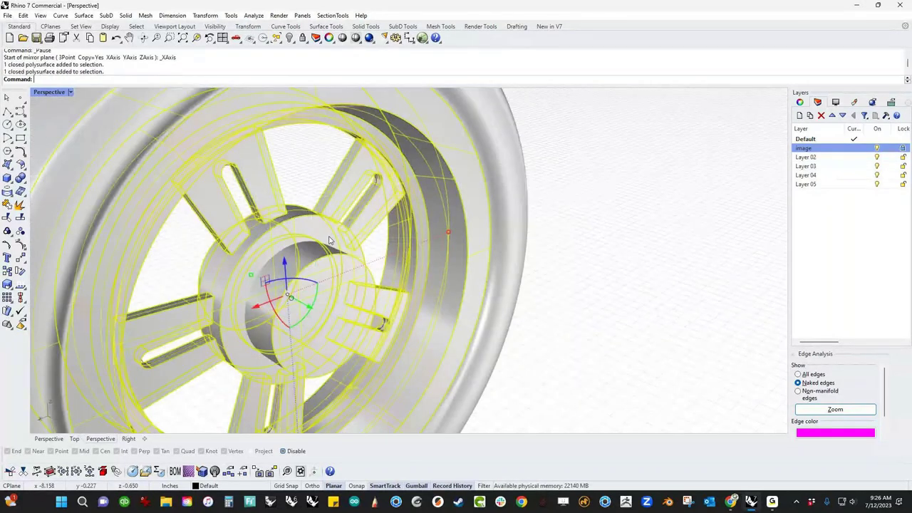
pyautogui.write('bu')
pyautogui.press('Return')
pyautogui.scroll(-8, 459, 289)
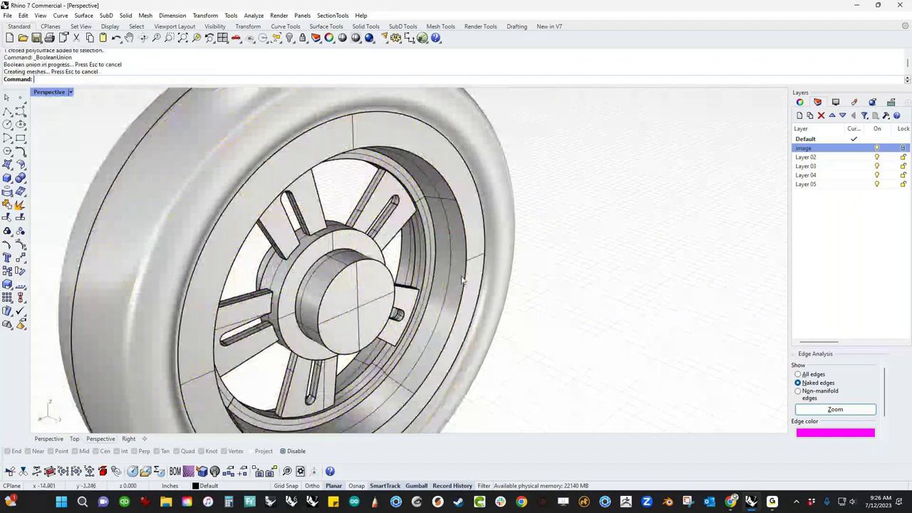
# - Duplicate the complete rear wheel horizontally onto the front wheel of the sketch in the front view
pyautogui.moveTo(449, 293); pyautogui.dragTo(298, 252, button='right')
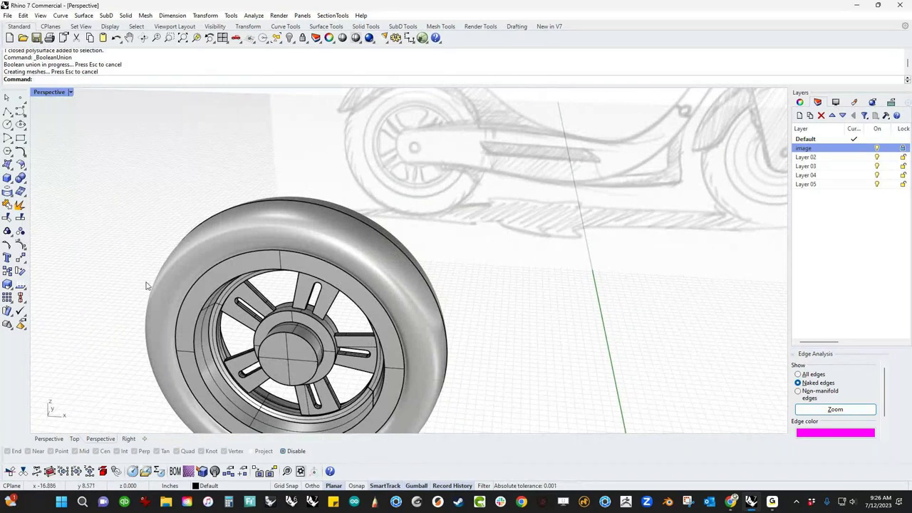
pyautogui.scroll(-3, 350, 312)
pyautogui.moveTo(350, 312)
pyautogui.mouseDown(button='right')
pyautogui.moveTo(337, 252)
pyautogui.moveTo(348, 299)
pyautogui.mouseUp(button='right')
pyautogui.scroll(-1, 355, 256)
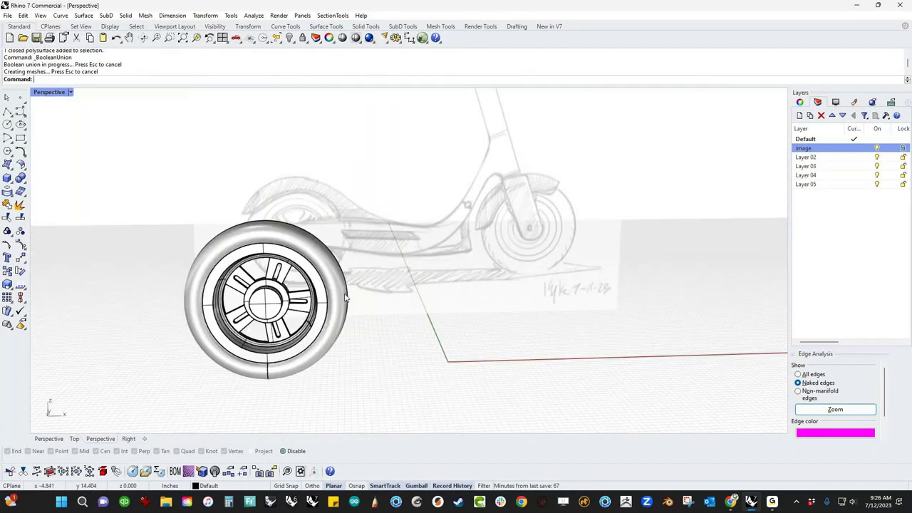
pyautogui.hotkey('ctrl', 'F2')
pyautogui.moveTo(355, 368); pyautogui.dragTo(295, 258)
pyautogui.moveTo(274, 294); pyautogui.dragTo(628, 293)
pyautogui.click(476, 346)
pyautogui.moveTo(473, 347); pyautogui.dragTo(379, 373, button='right')
# - Make Layer 02 current under the name wheels and move all geometry of both wheels onto it
pyautogui.moveTo(551, 408); pyautogui.dragTo(157, 305)
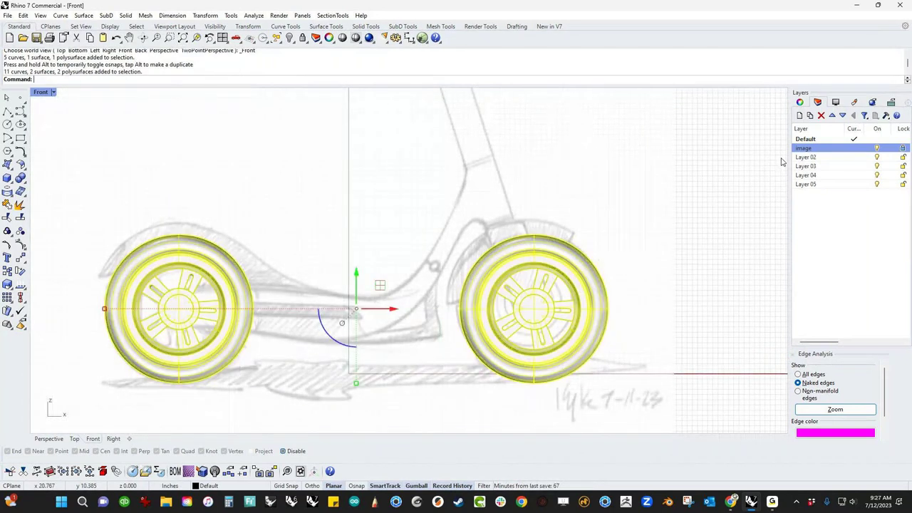
pyautogui.doubleClick(807, 158)
pyautogui.click(808, 159)
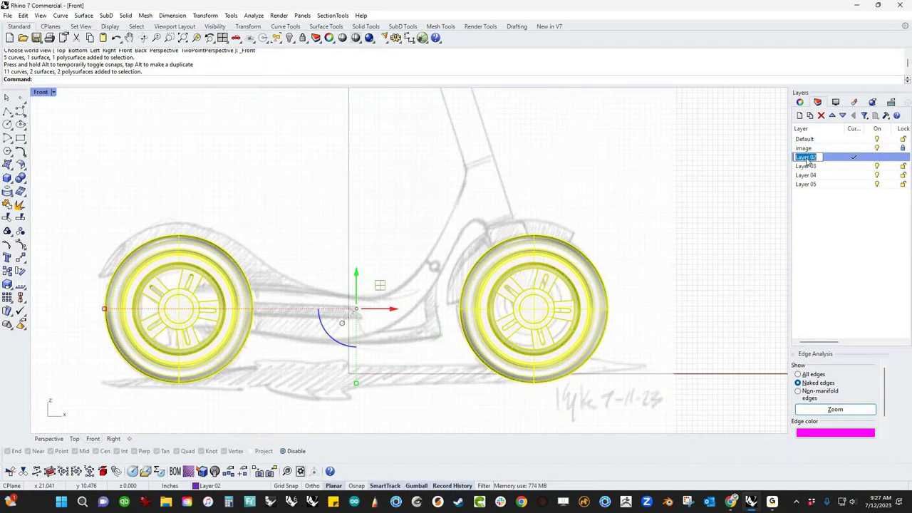
pyautogui.write('wheels')
pyautogui.press('Return')
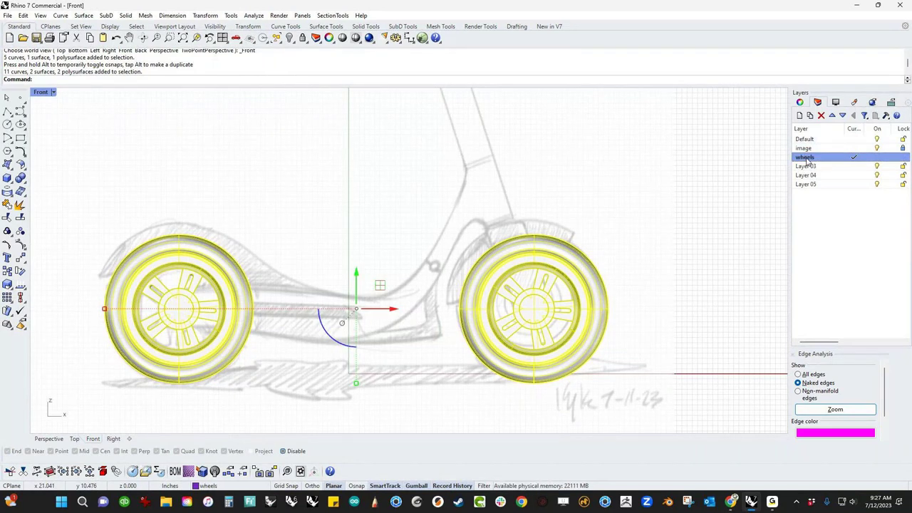
pyautogui.rightClick(807, 157)
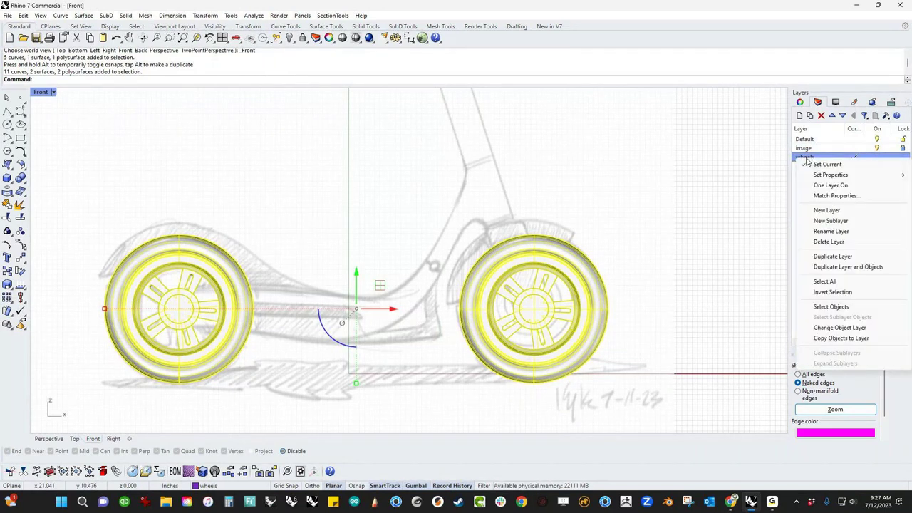
pyautogui.click(834, 328)
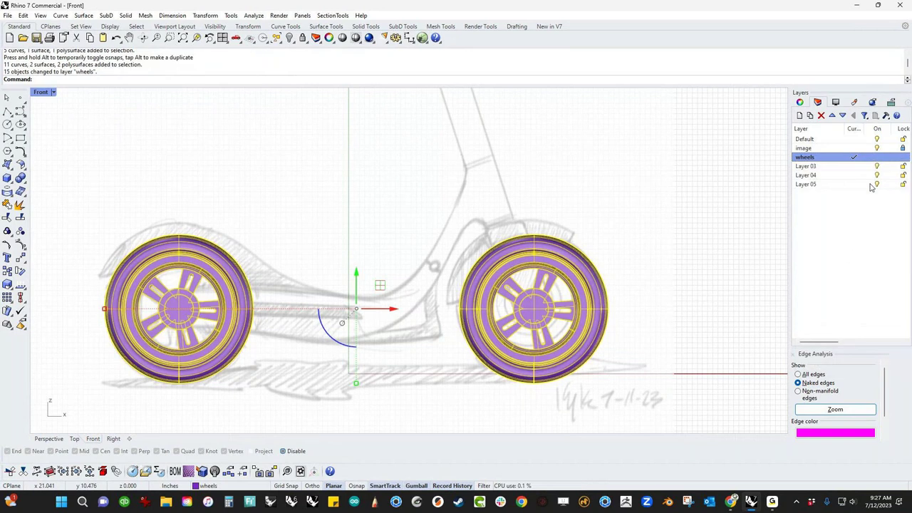
# - Set the wheels layer's colour to Black
pyautogui.moveTo(829, 346); pyautogui.dragTo(862, 345)
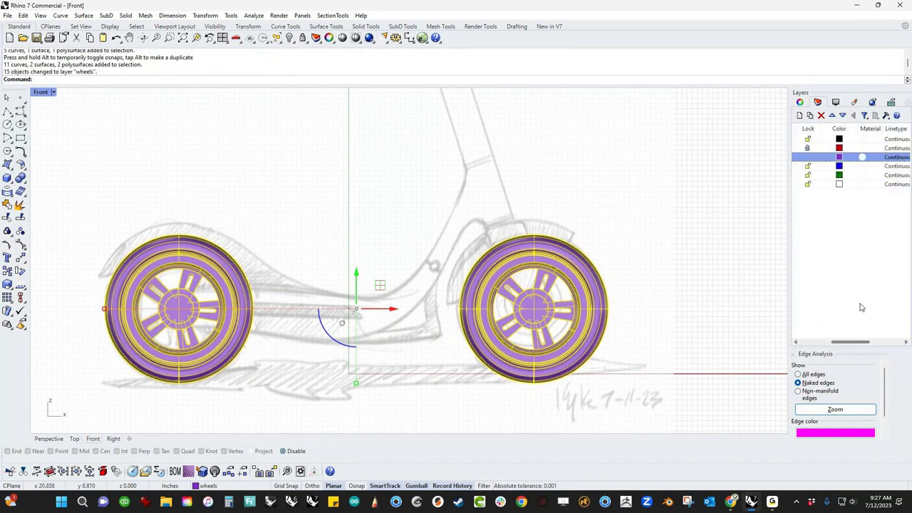
pyautogui.click(840, 158)
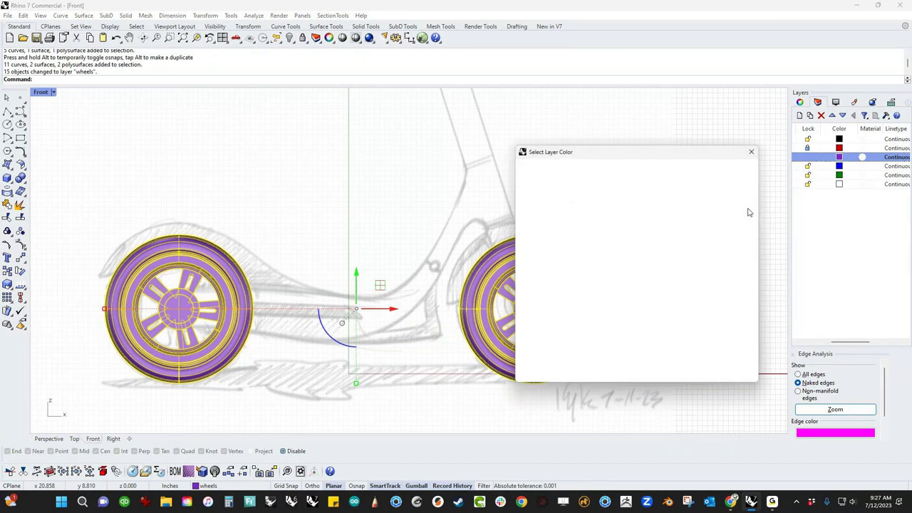
pyautogui.click(526, 198)
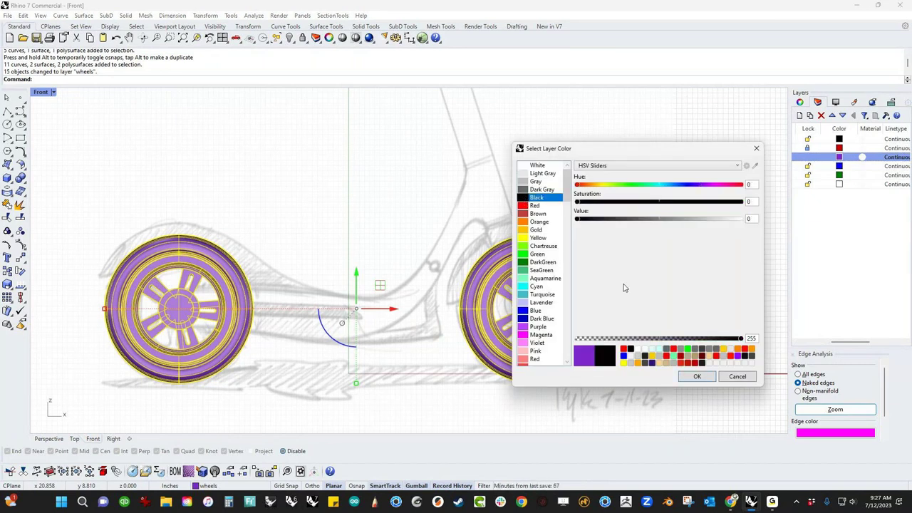
pyautogui.click(698, 377)
pyautogui.scroll(-5, 680, 257)
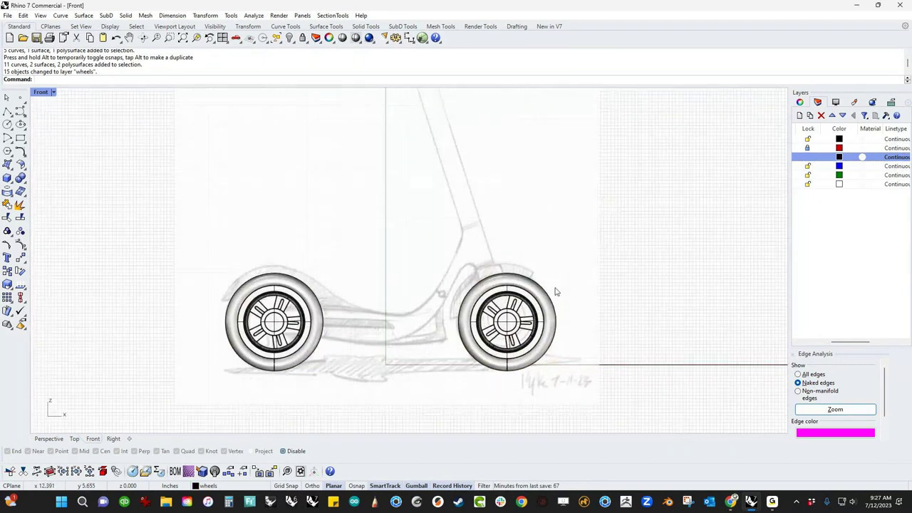
# - View both wheels in perspective and set the front view's display mode to Wireframe
pyautogui.hotkey('ctrl', 'F4')
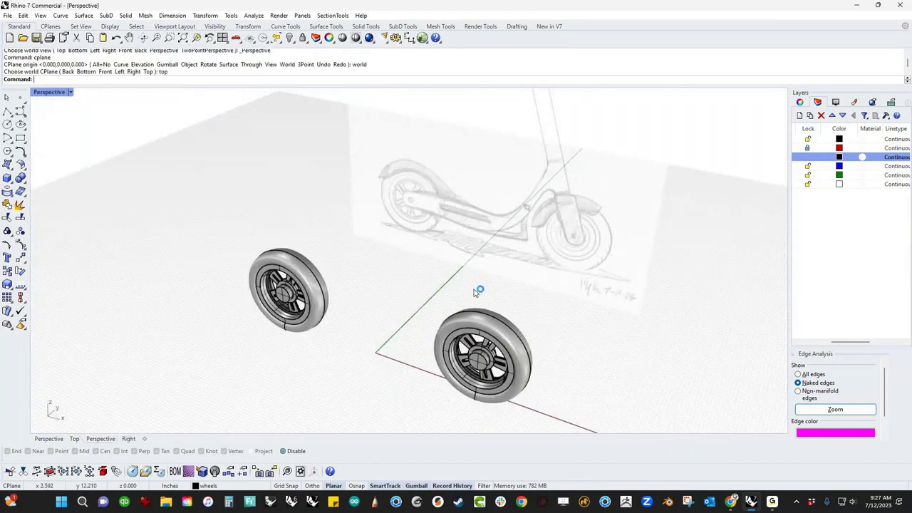
pyautogui.moveTo(475, 293); pyautogui.dragTo(498, 292, button='right')
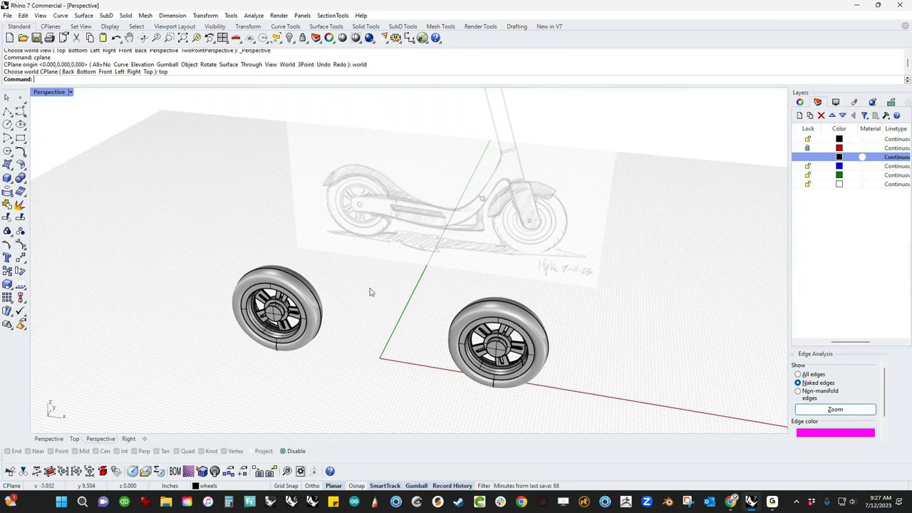
pyautogui.hotkey('ctrl', 'F2')
pyautogui.scroll(2, 402, 353)
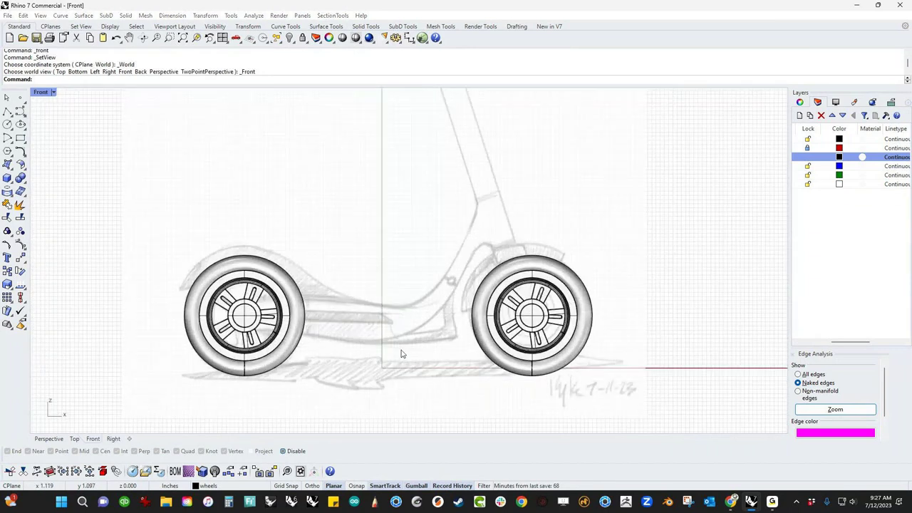
pyautogui.middleClick(402, 353)
pyautogui.click(348, 327)
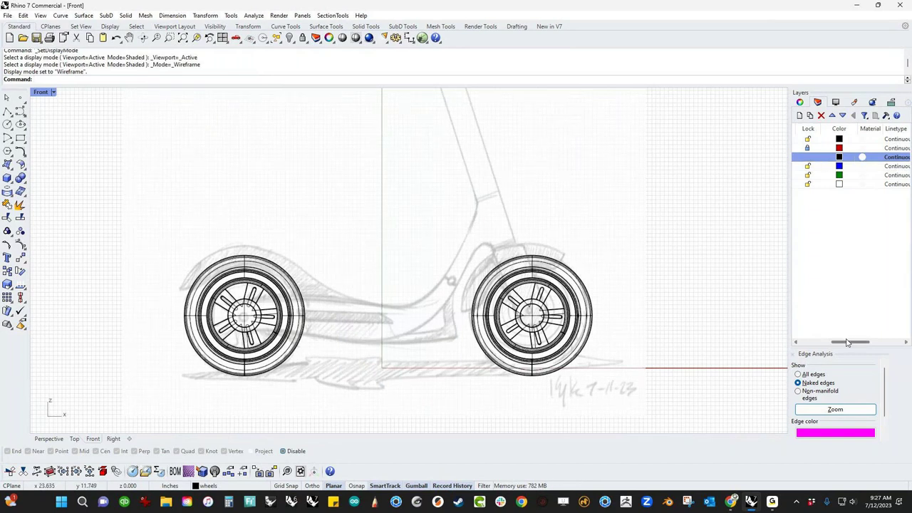
# - Collapse the Edge Analysis section and bring the layer names back into view
pyautogui.moveTo(836, 342); pyautogui.dragTo(823, 343)
pyautogui.click(795, 355)
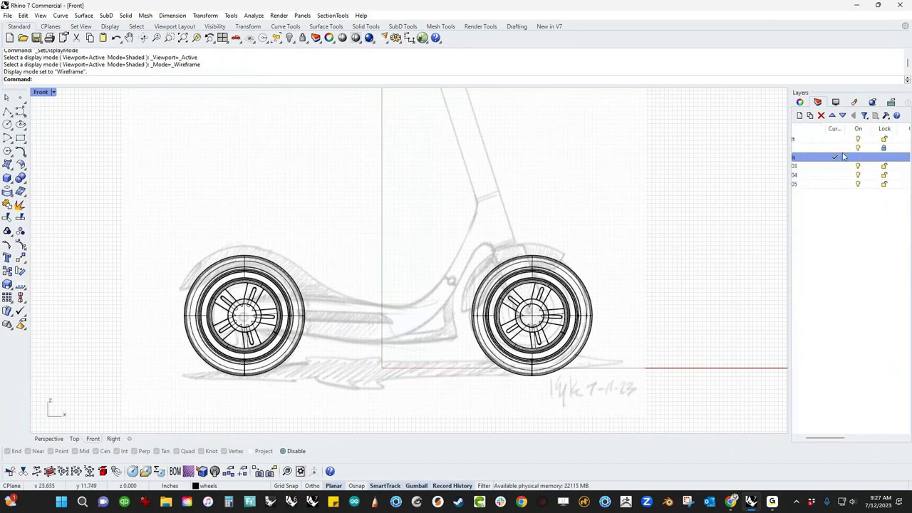
pyautogui.moveTo(819, 437); pyautogui.dragTo(809, 437)
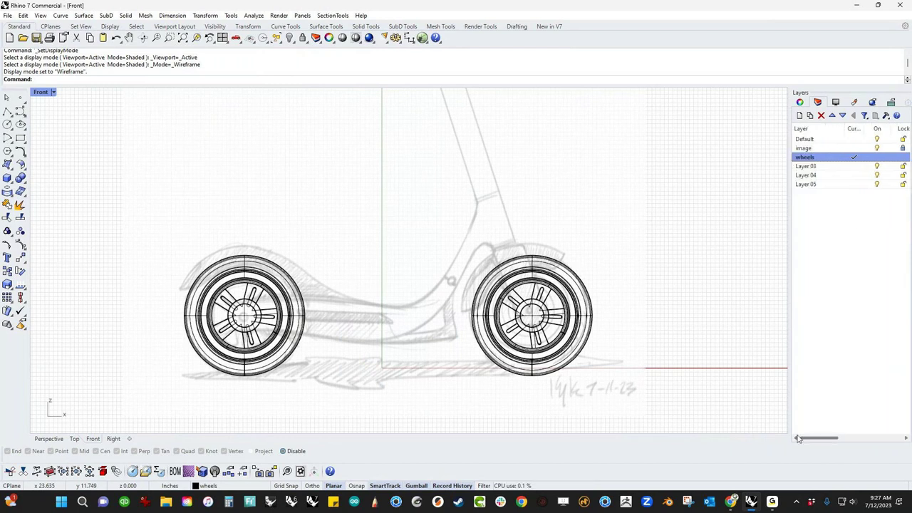
# - With Default as the current layer and the wheels layer hidden, delete the curves left over the sketched wheels
pyautogui.click(855, 139)
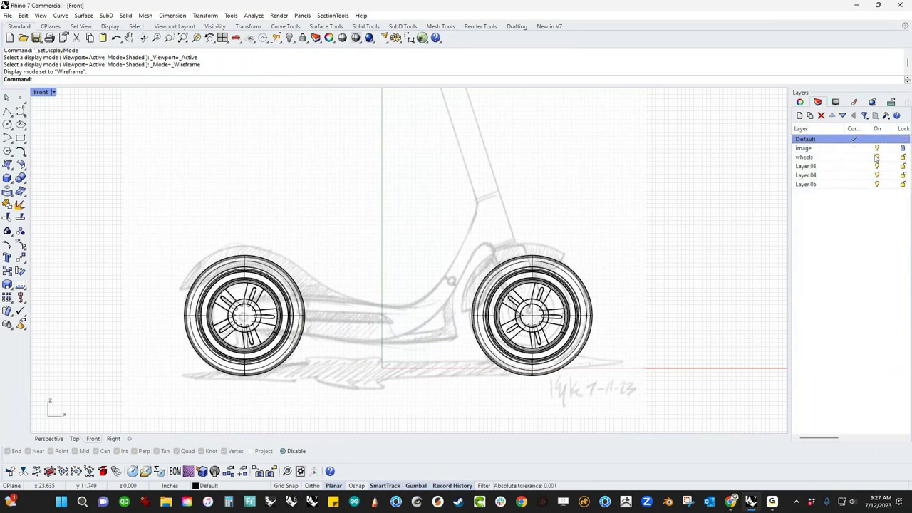
pyautogui.click(876, 157)
pyautogui.moveTo(158, 214)
pyautogui.mouseDown()
pyautogui.moveTo(309, 258)
pyautogui.moveTo(629, 388)
pyautogui.mouseUp()
pyautogui.press('Delete')
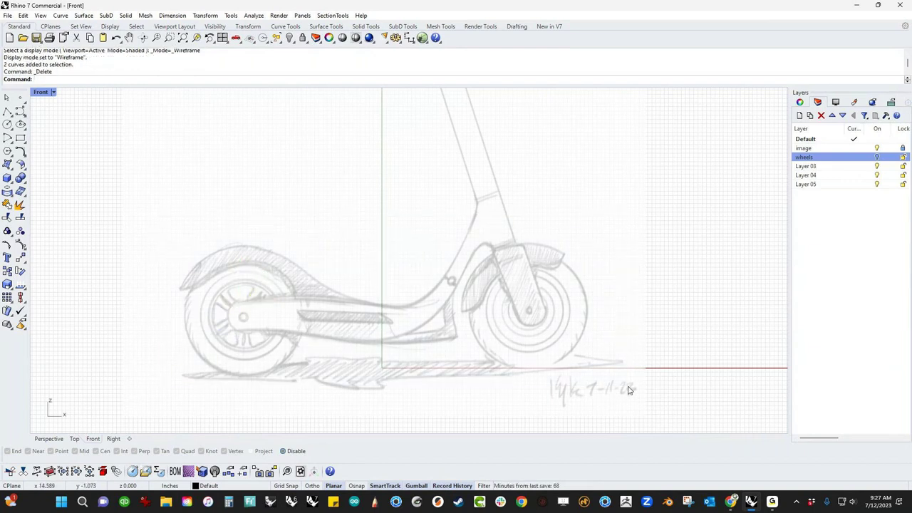
# - Examine the scooter sketch in the front view, from the deck and wheels up to the handlebar
pyautogui.moveTo(492, 299); pyautogui.dragTo(465, 335, button='right')
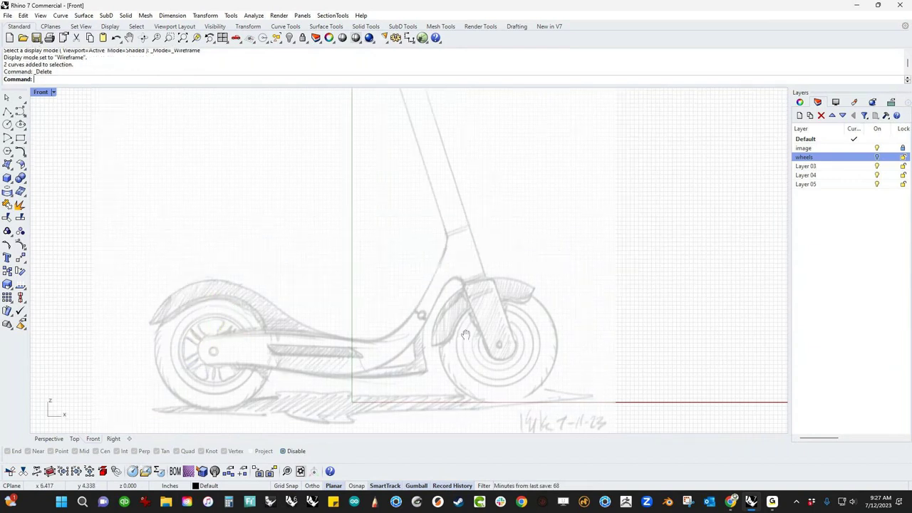
pyautogui.scroll(2, 420, 360)
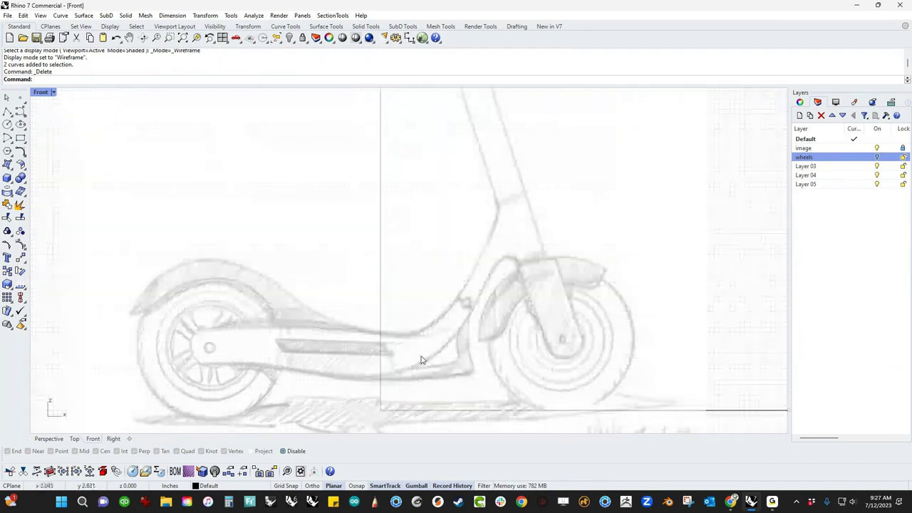
pyautogui.scroll(-4, 406, 304)
pyautogui.moveTo(414, 273); pyautogui.dragTo(400, 340, button='right')
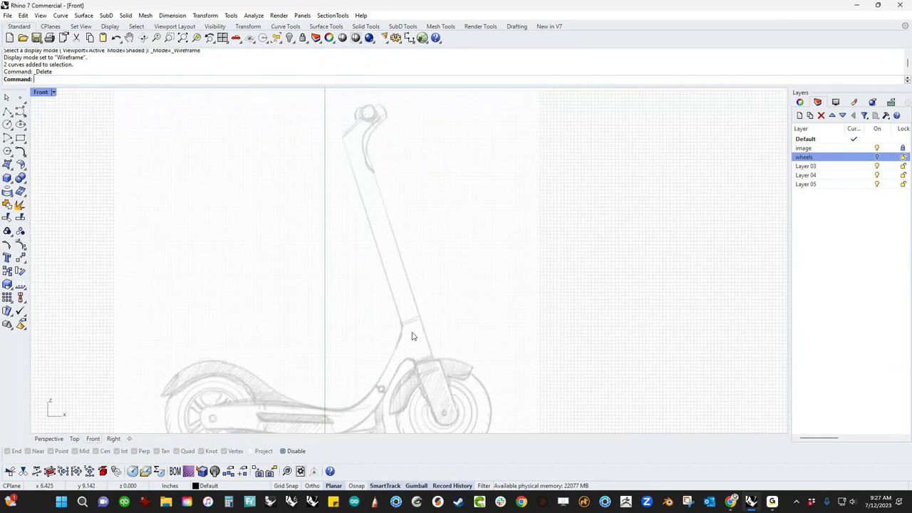
pyautogui.moveTo(425, 359); pyautogui.dragTo(488, 260, button='right')
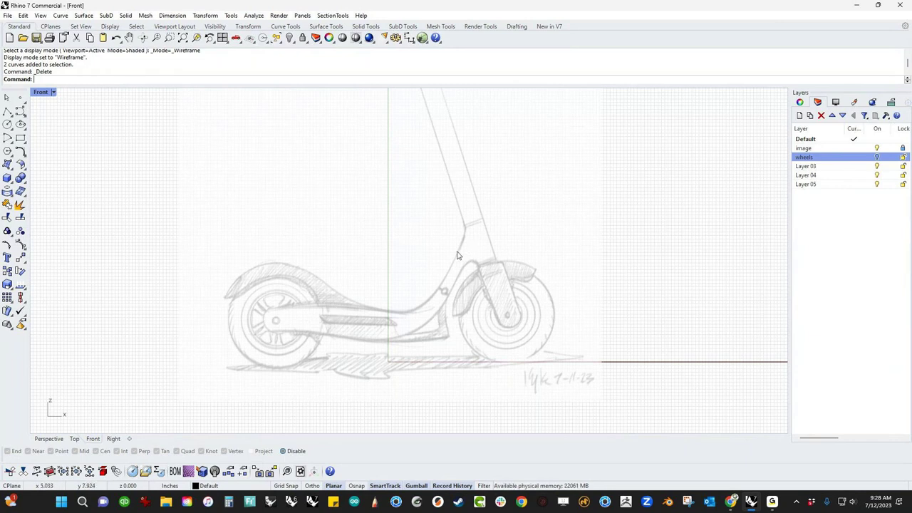
pyautogui.scroll(-3, 467, 257)
pyautogui.moveTo(467, 257); pyautogui.dragTo(441, 334, button='right')
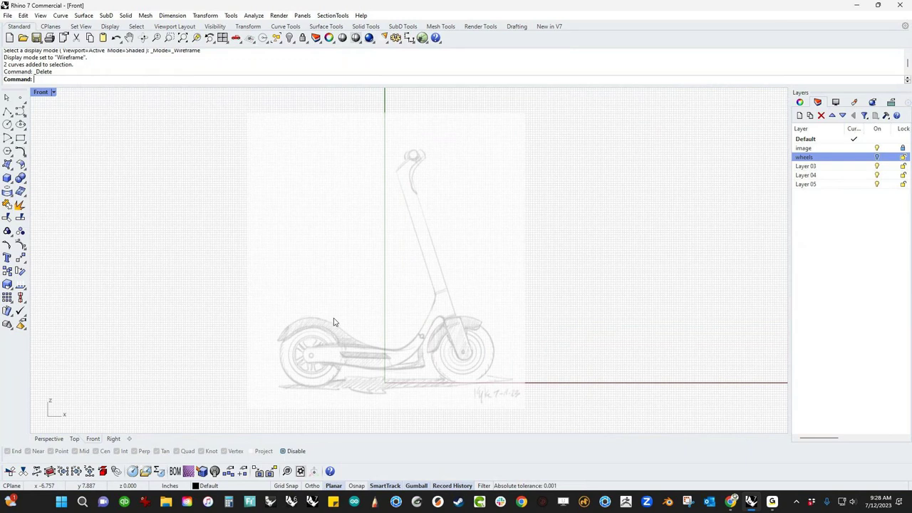
pyautogui.click(112, 16)
pyautogui.click(225, 119)
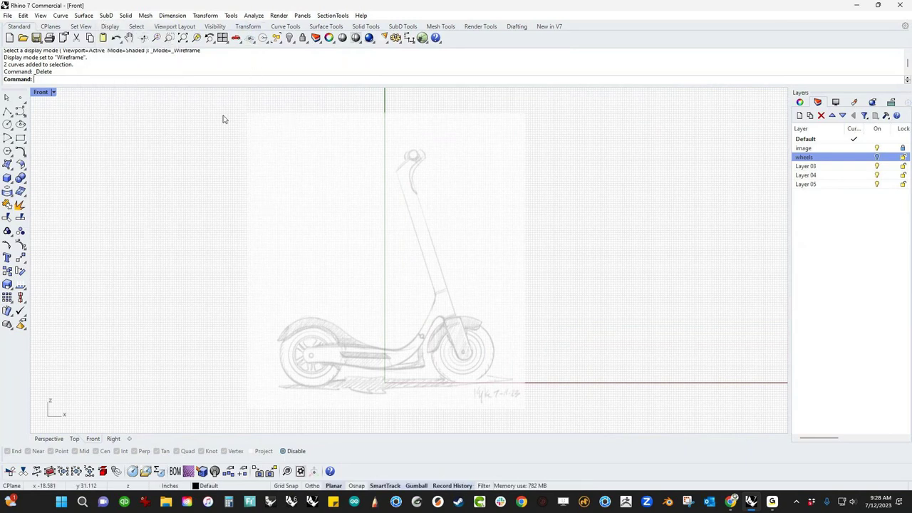
pyautogui.click(403, 27)
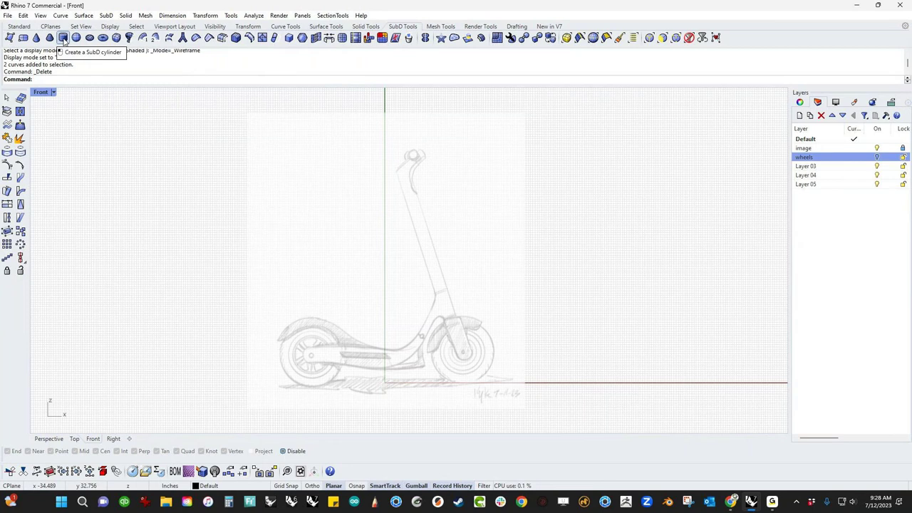
pyautogui.click(63, 37)
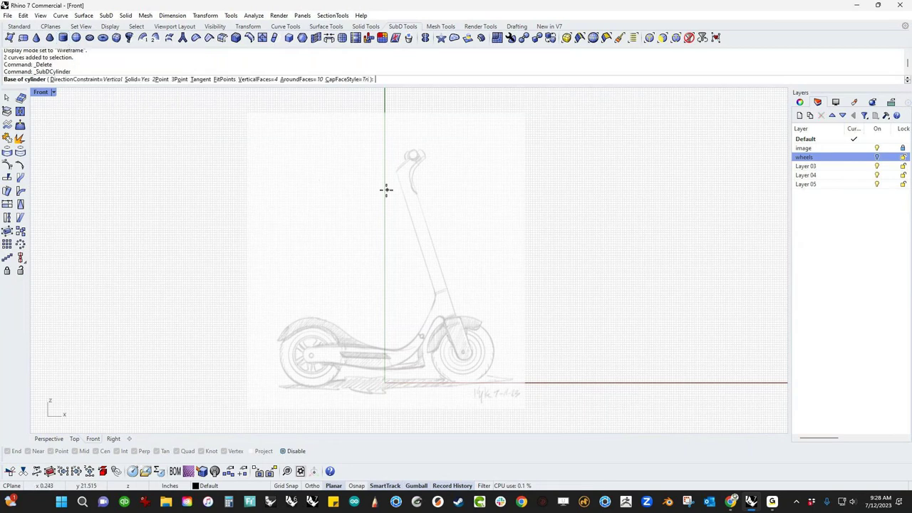
pyautogui.click(179, 79)
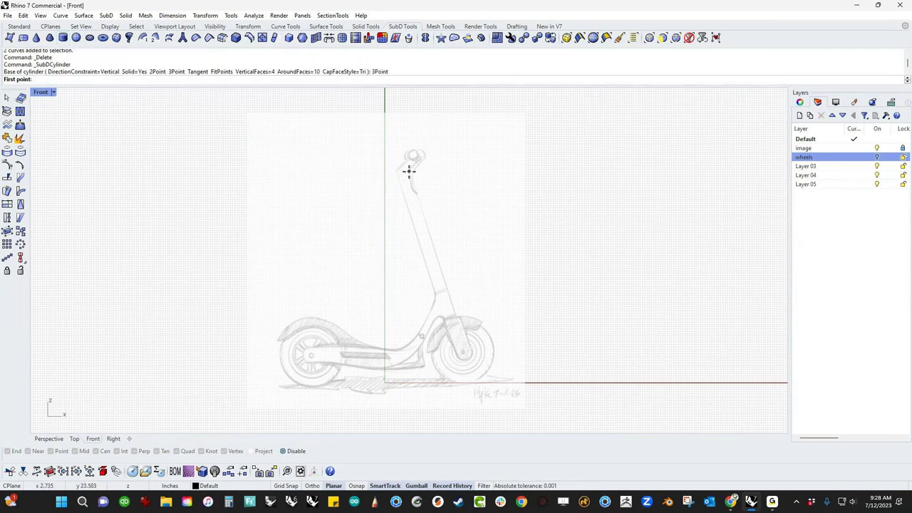
pyautogui.scroll(3, 410, 171)
pyautogui.click(400, 170)
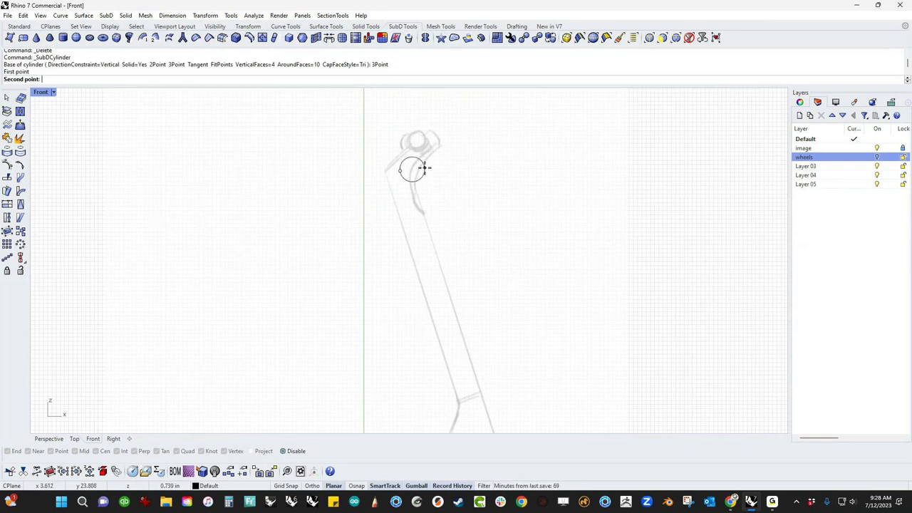
pyautogui.click(423, 167)
pyautogui.press('Escape')
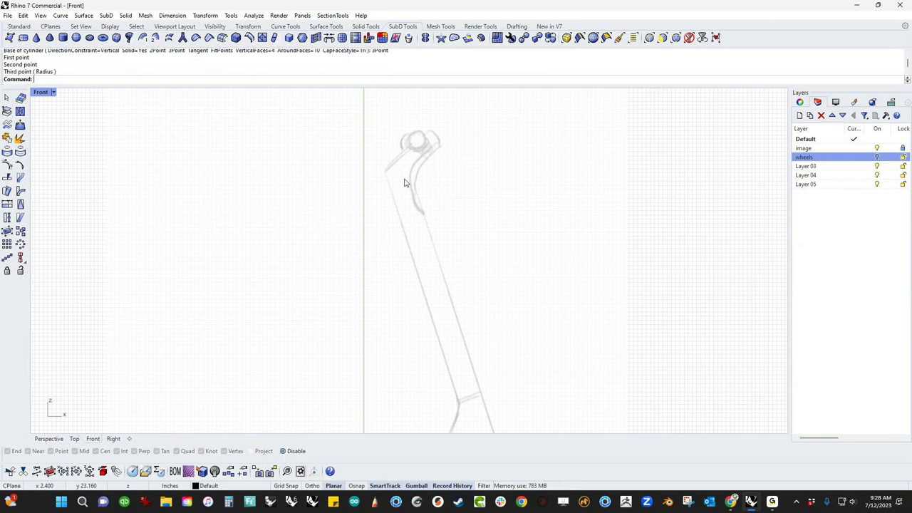
# - Create a SubD cylinder with no direction constraint along the sketched stem down to the fork, about 0.99 in radius and 17.3 in long
pyautogui.press('Return')
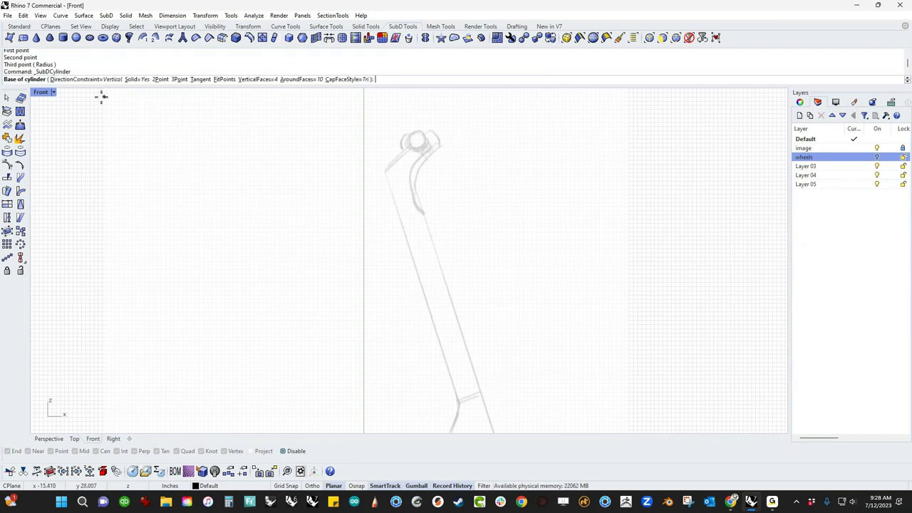
pyautogui.click(100, 79)
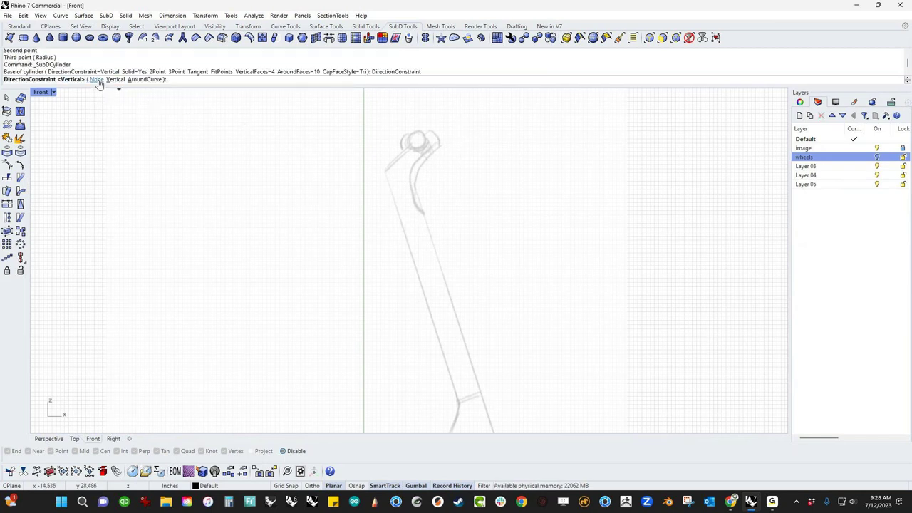
pyautogui.click(97, 80)
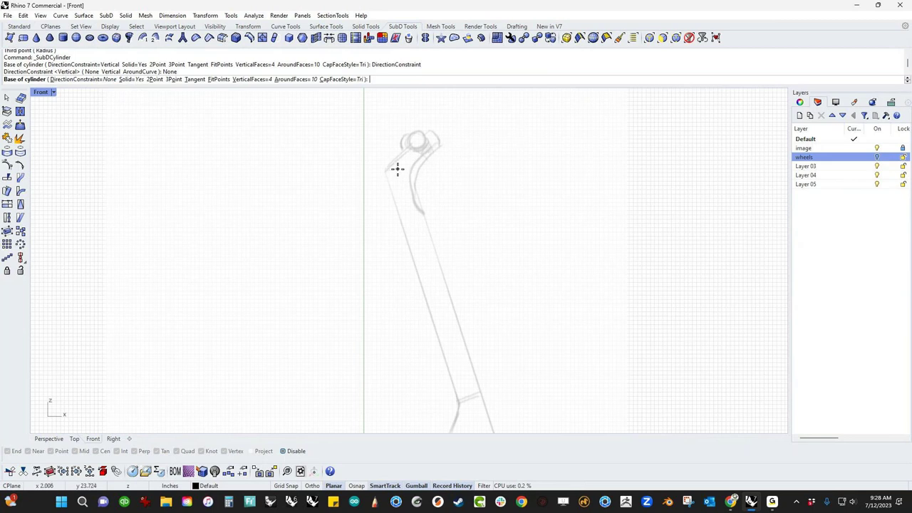
pyautogui.click(399, 168)
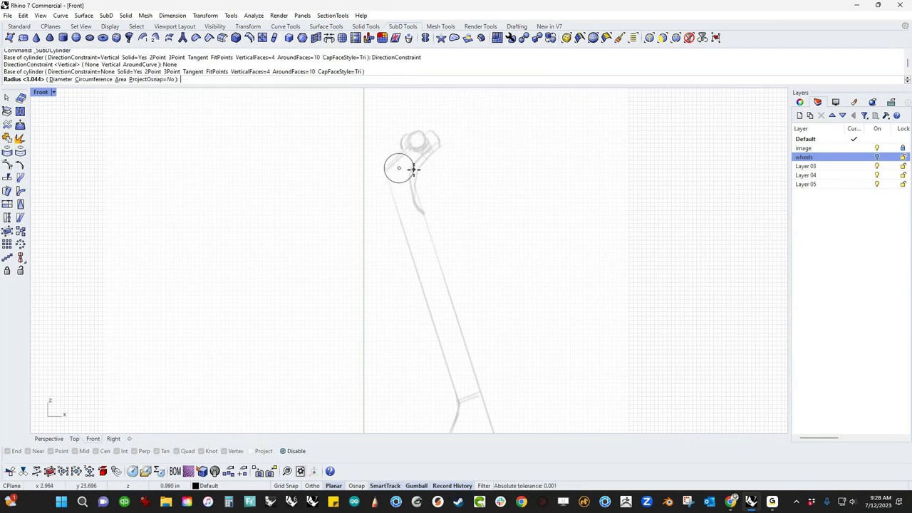
pyautogui.click(413, 169)
pyautogui.scroll(-5, 414, 221)
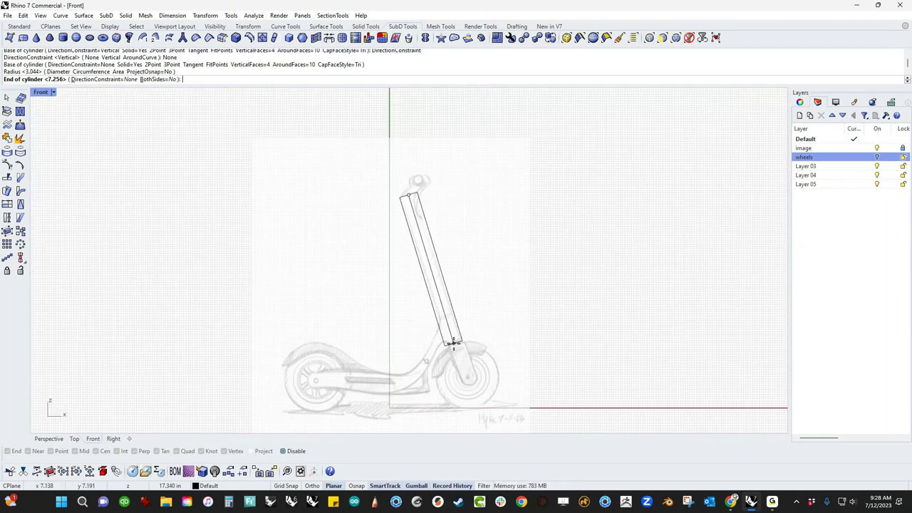
pyautogui.click(453, 345)
# - Shift the cylinder onto the sketched stem and reposition its lower end to follow the stem's outline at the fork
pyautogui.scroll(3, 449, 346)
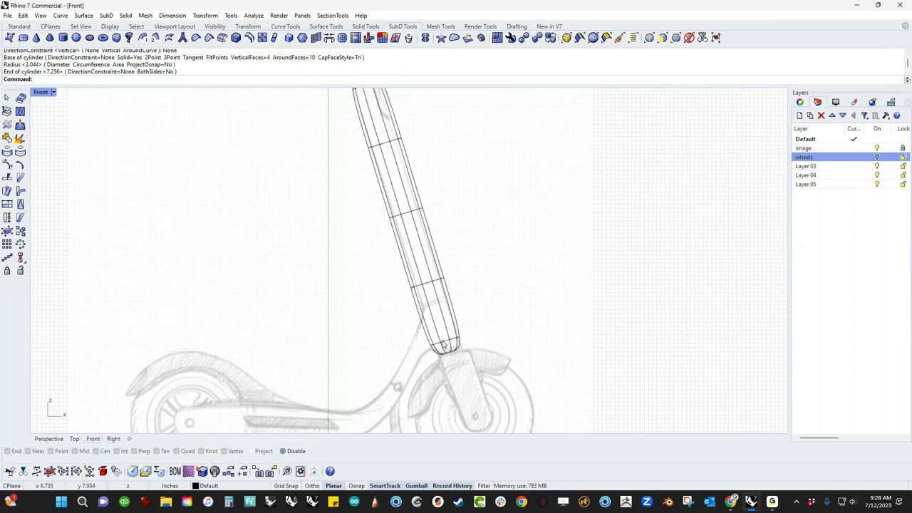
pyautogui.click(425, 330)
pyautogui.moveTo(352, 212); pyautogui.dragTo(360, 211)
pyautogui.press('Escape')
pyautogui.scroll(2, 424, 345)
pyautogui.keyDown('ctrl'); pyautogui.keyDown('shift'); pyautogui.moveTo(403, 360); pyautogui.dragTo(494, 350); pyautogui.keyUp('shift'); pyautogui.keyUp('ctrl')
pyautogui.click(491, 294)
pyautogui.scroll(-6, 472, 226)
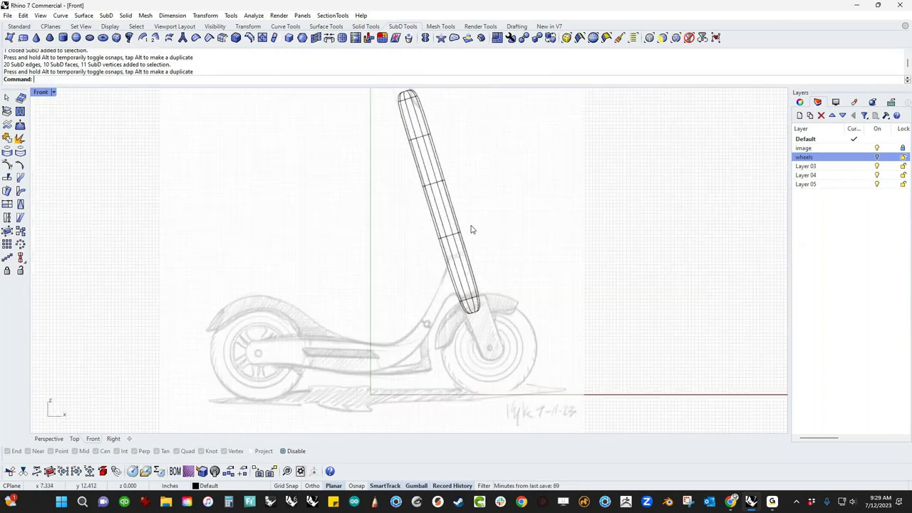
# - Move the cylinder's upper end up to the top of the sketched stem, just below the handlebar
pyautogui.scroll(6, 434, 114)
pyautogui.moveTo(435, 115); pyautogui.dragTo(421, 264, button='right')
pyautogui.moveTo(283, 220); pyautogui.dragTo(521, 298)
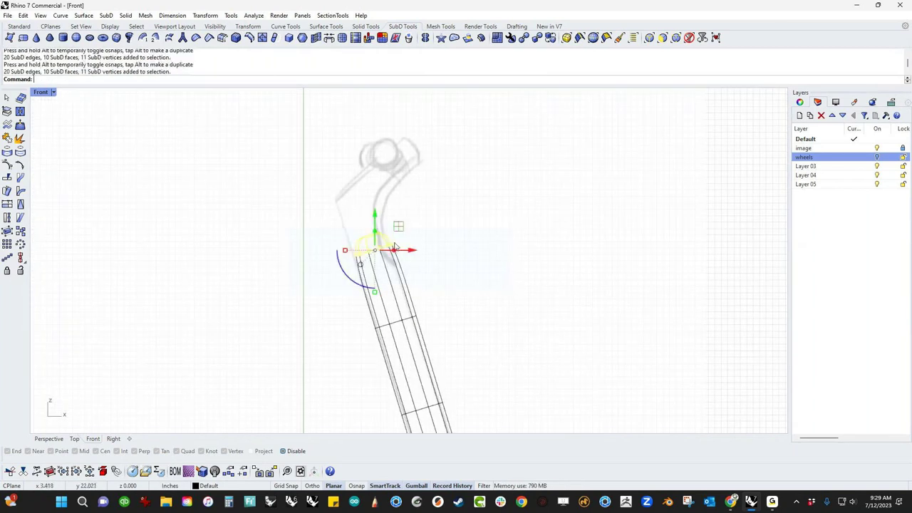
pyautogui.moveTo(400, 227); pyautogui.dragTo(379, 170)
pyautogui.click(460, 199)
# - Check the stem cylinder's fit against the sketch, especially where it meets the front fork and fender
pyautogui.scroll(-4, 422, 216)
pyautogui.moveTo(470, 296); pyautogui.dragTo(440, 252, button='right')
pyautogui.scroll(-2, 440, 252)
pyautogui.scroll(-4, 439, 255)
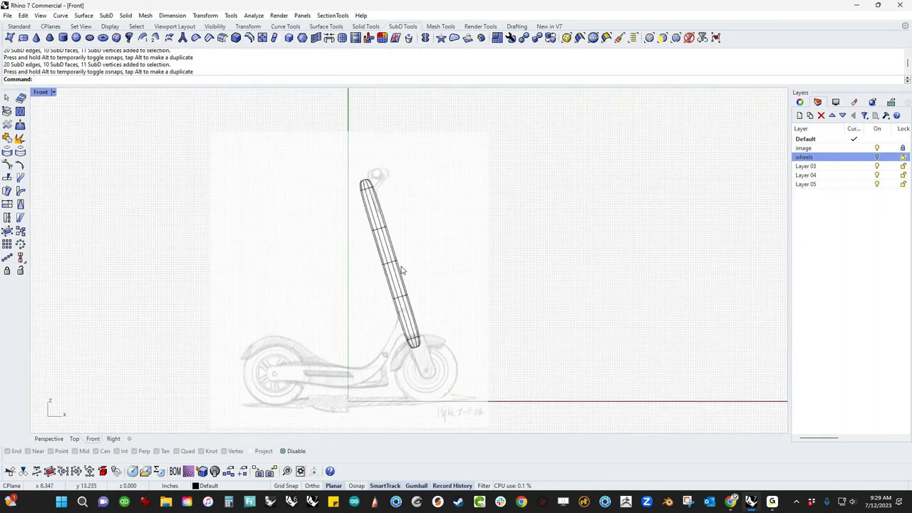
pyautogui.scroll(8, 420, 348)
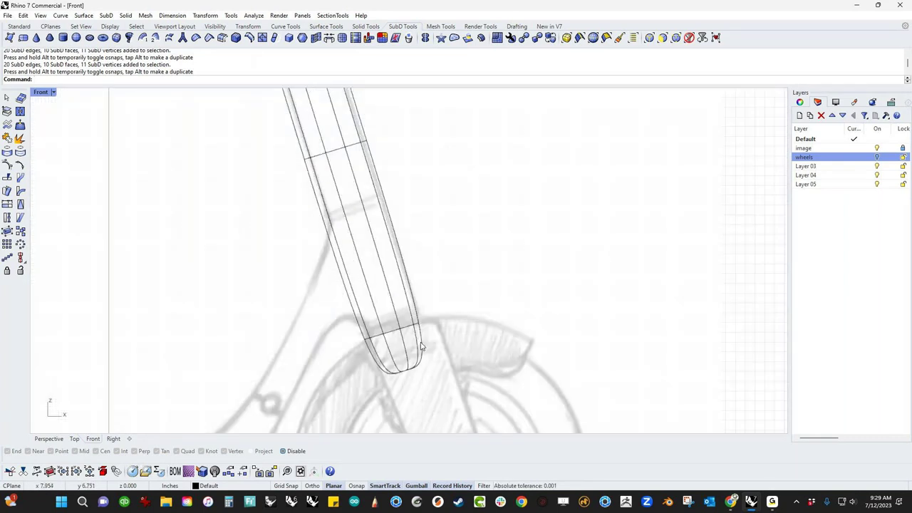
pyautogui.moveTo(407, 401); pyautogui.dragTo(422, 364, button='right')
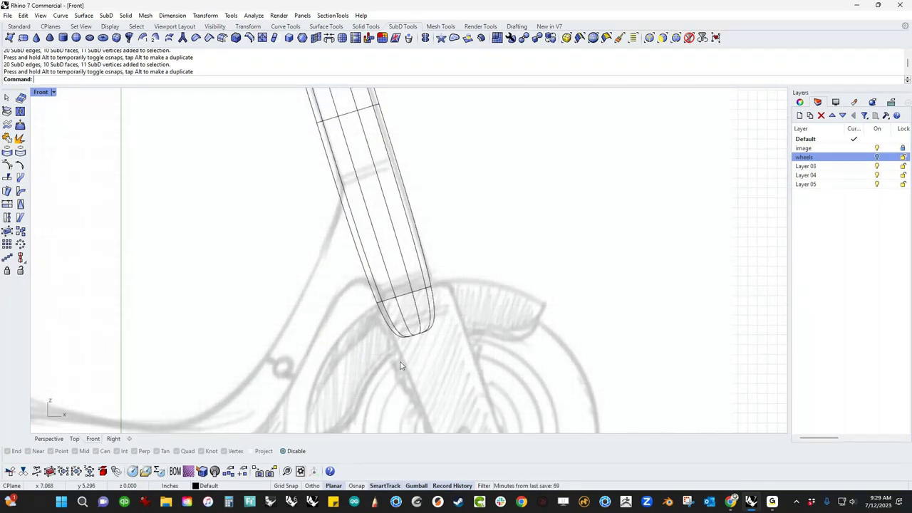
pyautogui.scroll(-3, 374, 336)
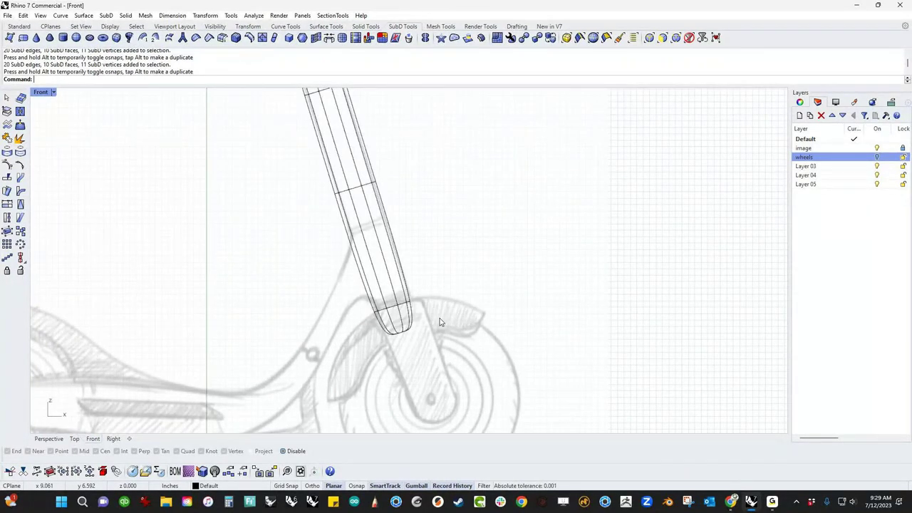
pyautogui.scroll(-5, 421, 340)
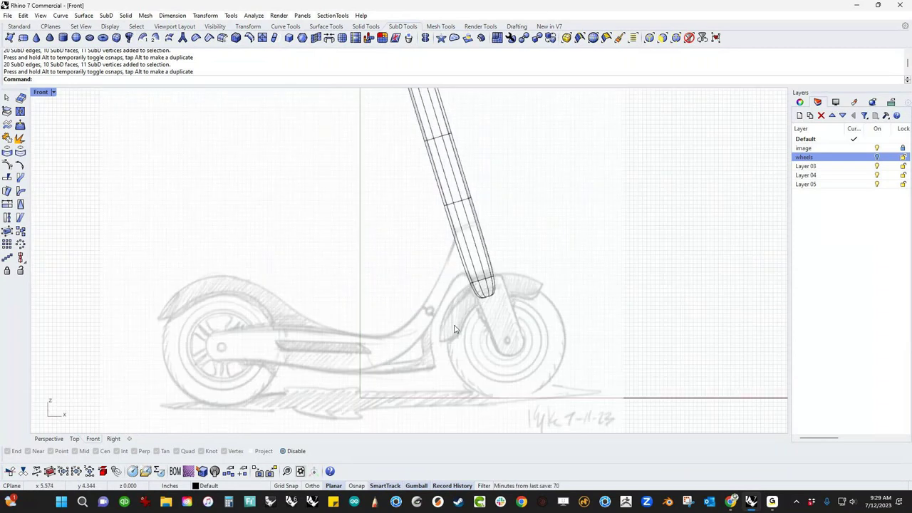
# - Duplicate the stem cylinder and place the copy, rotated almost horizontal, over the sketched deck between the wheels
pyautogui.scroll(-3, 463, 337)
pyautogui.click(465, 244)
pyautogui.hotkey('ctrl', 'c')
pyautogui.hotkey('ctrl', 'v')
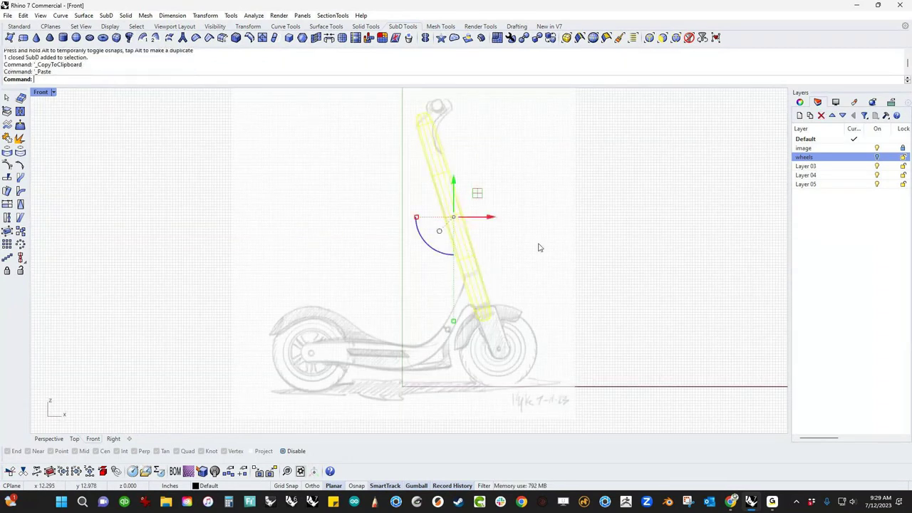
pyautogui.moveTo(477, 193); pyautogui.dragTo(378, 339)
pyautogui.moveTo(352, 366); pyautogui.dragTo(434, 353)
pyautogui.click(421, 283)
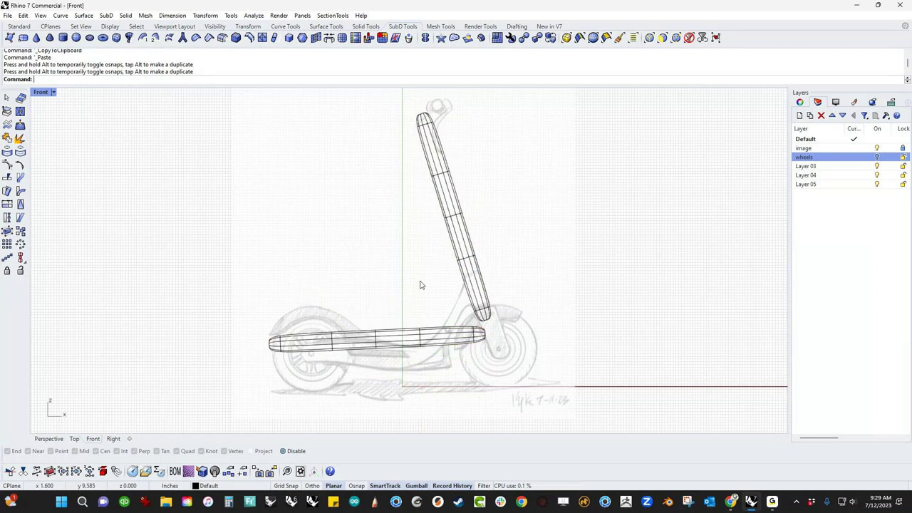
pyautogui.click(393, 352)
pyautogui.moveTo(385, 338); pyautogui.dragTo(386, 350)
pyautogui.click(362, 316)
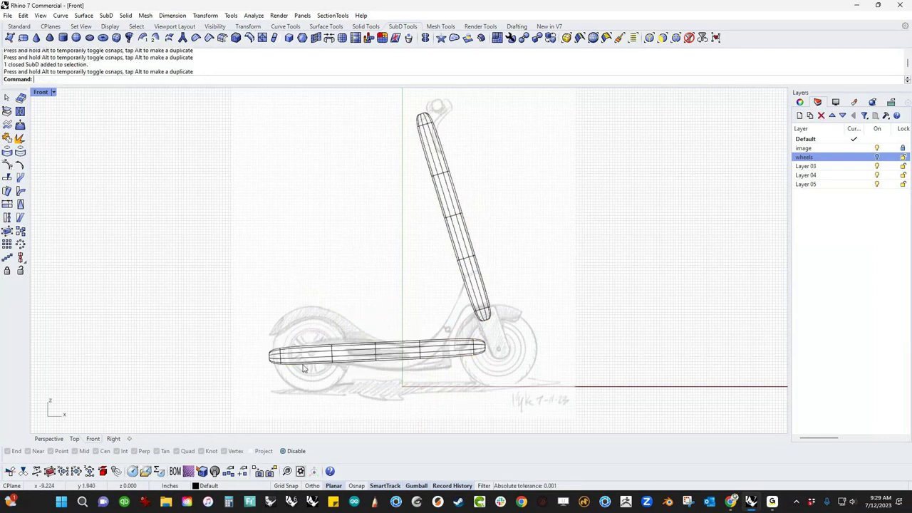
# - Move the deck cylinder's rear end inward so that it ends at the rear wheel's hub
pyautogui.scroll(6, 260, 379)
pyautogui.keyDown('ctrl'); pyautogui.keyDown('shift'); pyautogui.moveTo(216, 285); pyautogui.dragTo(349, 432); pyautogui.keyUp('shift'); pyautogui.keyUp('ctrl')
pyautogui.moveTo(329, 335); pyautogui.dragTo(356, 330)
pyautogui.click(469, 399)
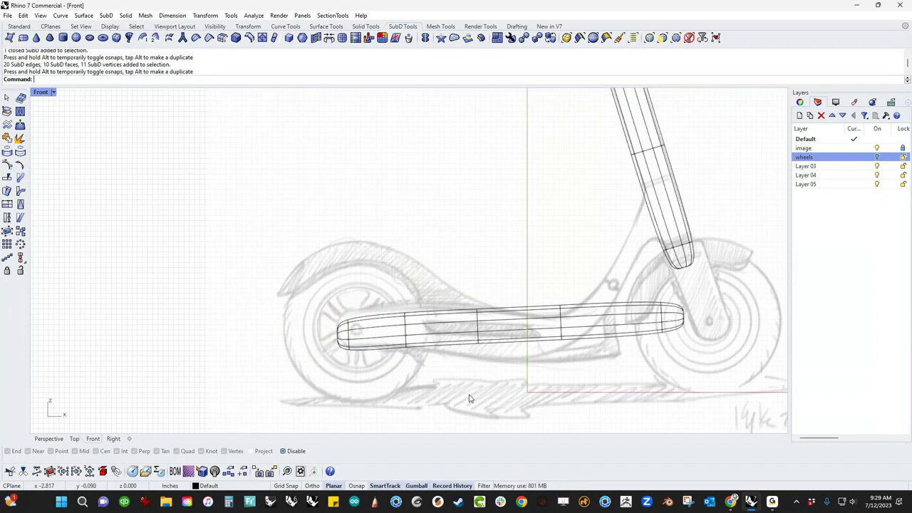
# - Raise the deck cylinder's front end to the lower part of the stem cylinder
pyautogui.moveTo(497, 370); pyautogui.dragTo(350, 383, button='right')
pyautogui.keyDown('ctrl'); pyautogui.keyDown('shift'); pyautogui.moveTo(506, 301); pyautogui.dragTo(557, 371); pyautogui.keyUp('shift'); pyautogui.keyUp('ctrl')
pyautogui.moveTo(515, 331); pyautogui.dragTo(505, 216)
pyautogui.click(638, 218)
# - Lower the deck cylinder's edge loop at the bend so the neck follows the sketched curve up to the stem
pyautogui.keyDown('ctrl'); pyautogui.keyDown('shift'); pyautogui.moveTo(367, 280); pyautogui.dragTo(444, 378); pyautogui.keyUp('shift'); pyautogui.keyUp('ctrl')
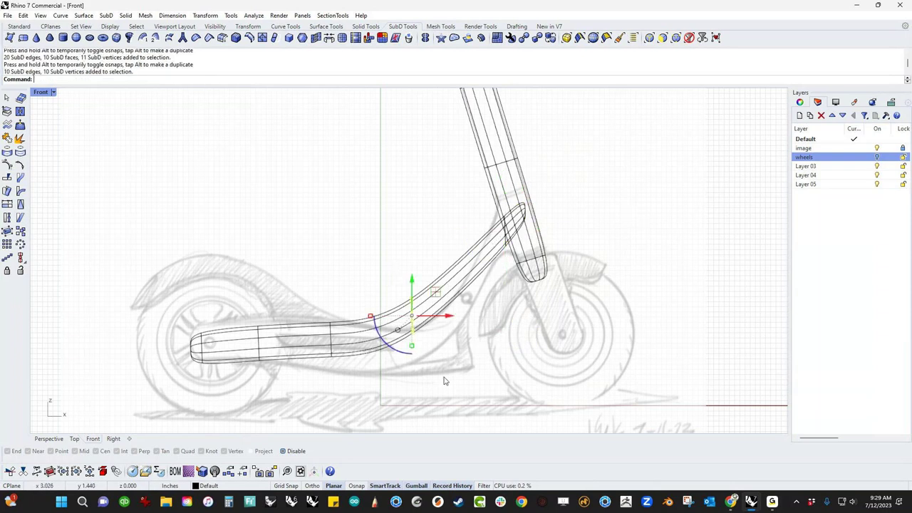
pyautogui.moveTo(436, 292); pyautogui.dragTo(445, 339)
pyautogui.click(551, 397)
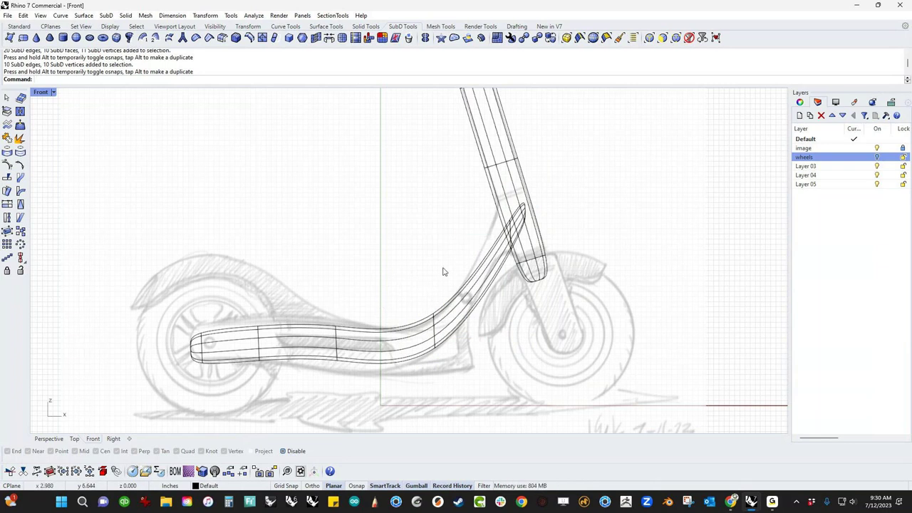
# - Display both SubD cylinders shaded in the Perspective view and inspect the area where the neck meets the stem
pyautogui.press('F4')
pyautogui.hotkey('ctrl', 'alt', 's')
pyautogui.moveTo(440, 265)
pyautogui.mouseDown(button='right')
pyautogui.moveTo(356, 271)
pyautogui.moveTo(476, 265)
pyautogui.moveTo(424, 313)
pyautogui.mouseUp(button='right')
pyautogui.click(424, 312)
pyautogui.keyDown('shift'); pyautogui.click(433, 168); pyautogui.keyUp('shift')
pyautogui.click(519, 317)
pyautogui.moveTo(529, 329); pyautogui.dragTo(412, 338, button='right')
# - Compare the face counts of the neck's front section and the stem's lower section by selecting each face ring
pyautogui.keyDown('ctrl'); pyautogui.keyDown('shift'); pyautogui.moveTo(428, 363); pyautogui.dragTo(412, 228); pyautogui.keyUp('shift'); pyautogui.keyUp('ctrl')
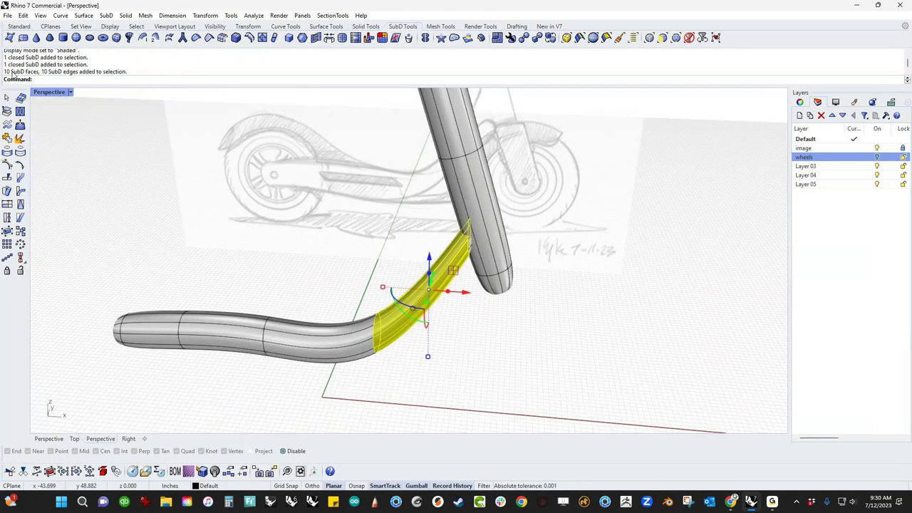
pyautogui.click(84, 125)
pyautogui.keyDown('ctrl'); pyautogui.keyDown('shift'); pyautogui.moveTo(540, 167); pyautogui.dragTo(434, 210); pyautogui.keyUp('shift'); pyautogui.keyUp('ctrl')
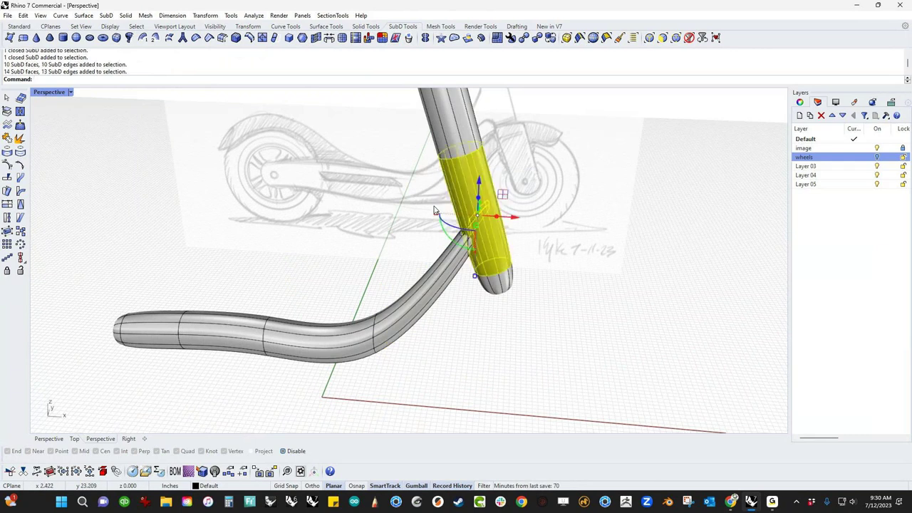
pyautogui.click(102, 162)
pyautogui.moveTo(393, 238); pyautogui.dragTo(432, 197, button='right')
pyautogui.keyDown('ctrl'); pyautogui.keyDown('shift'); pyautogui.moveTo(531, 168); pyautogui.dragTo(421, 171); pyautogui.keyUp('shift'); pyautogui.keyUp('ctrl')
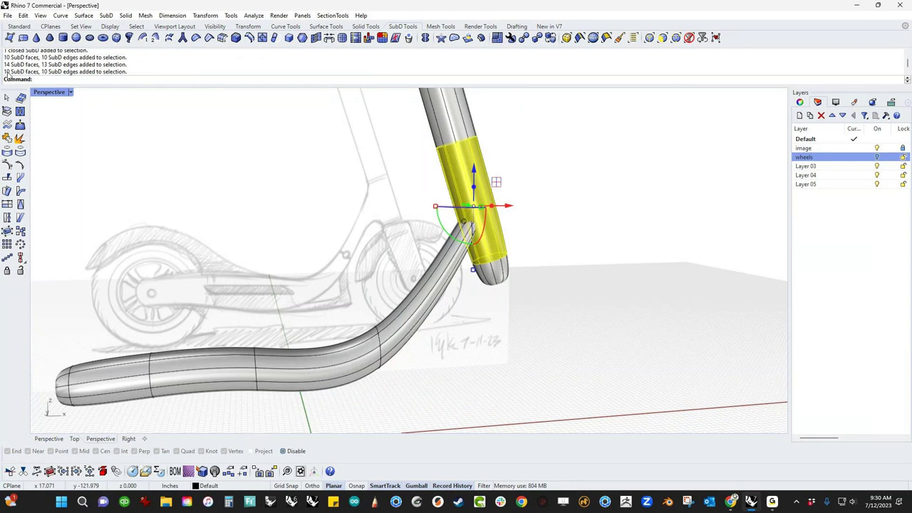
# - Show the frame from the Front view in wireframe with both SubDs displayed flat over the sketch
pyautogui.click(308, 191)
pyautogui.moveTo(357, 232); pyautogui.dragTo(476, 251, button='right')
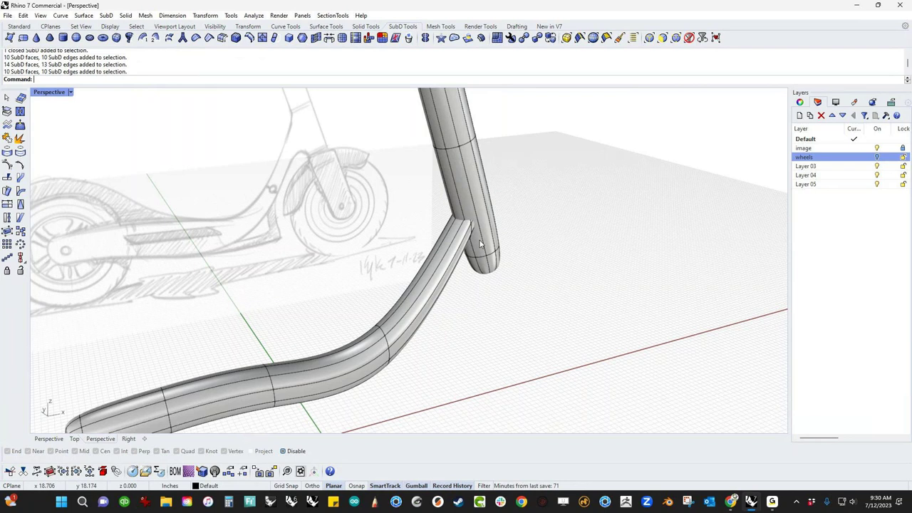
pyautogui.scroll(-5, 409, 288)
pyautogui.keyDown('shift'); pyautogui.moveTo(406, 288); pyautogui.dragTo(444, 264, button='right'); pyautogui.keyUp('shift')
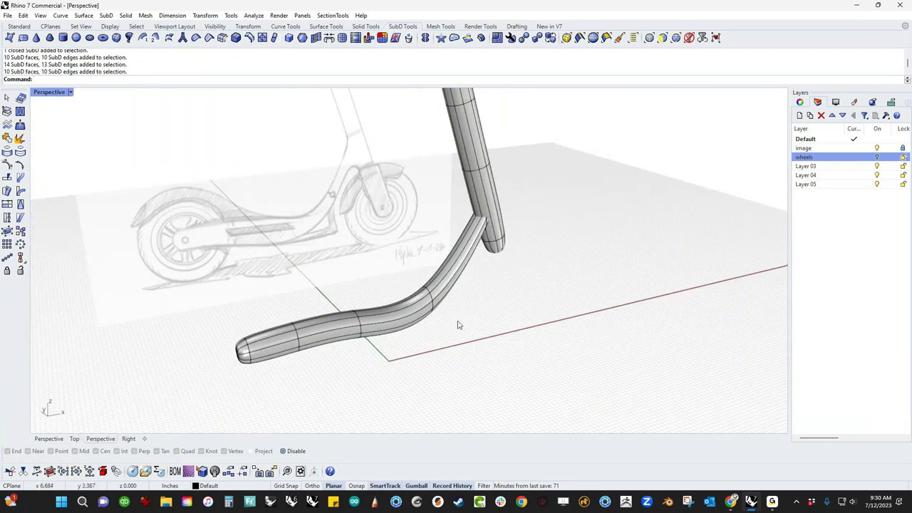
pyautogui.moveTo(459, 323); pyautogui.dragTo(432, 351, button='right')
pyautogui.write('f')
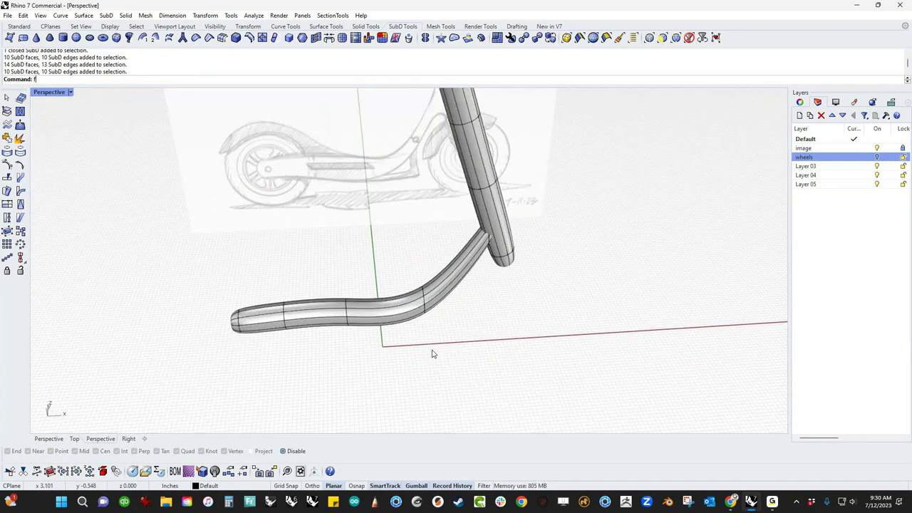
pyautogui.press('Return')
pyautogui.scroll(4, 349, 322)
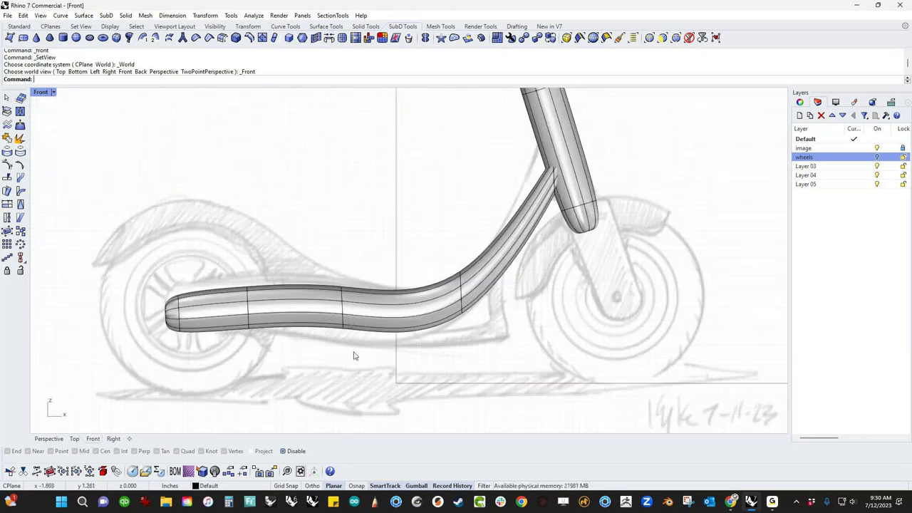
pyautogui.middleClick(301, 329)
pyautogui.click(300, 329)
pyautogui.scroll(-2, 404, 358)
pyautogui.press('Tab')
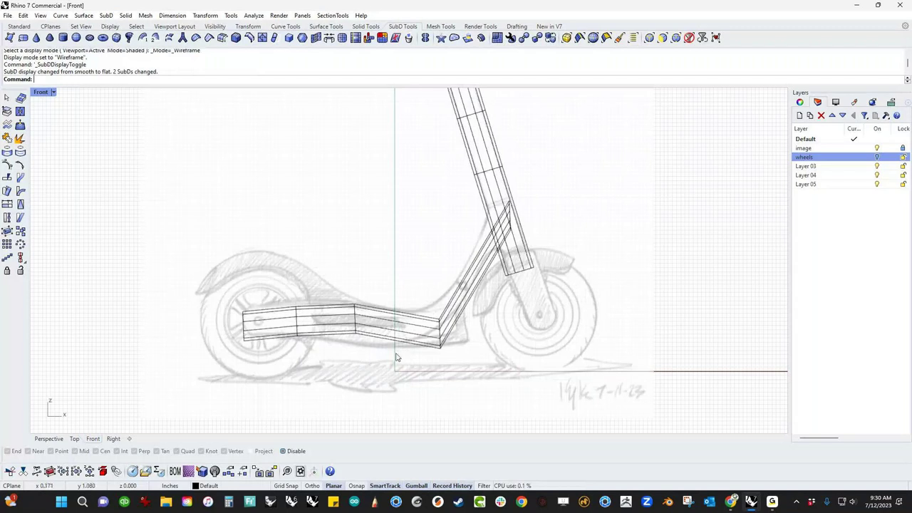
# - Stretch the deck's middle edge loop downward from its upper point with Scale1D to match the sketched deck depth
pyautogui.scroll(2, 409, 341)
pyautogui.moveTo(311, 269); pyautogui.dragTo(363, 383)
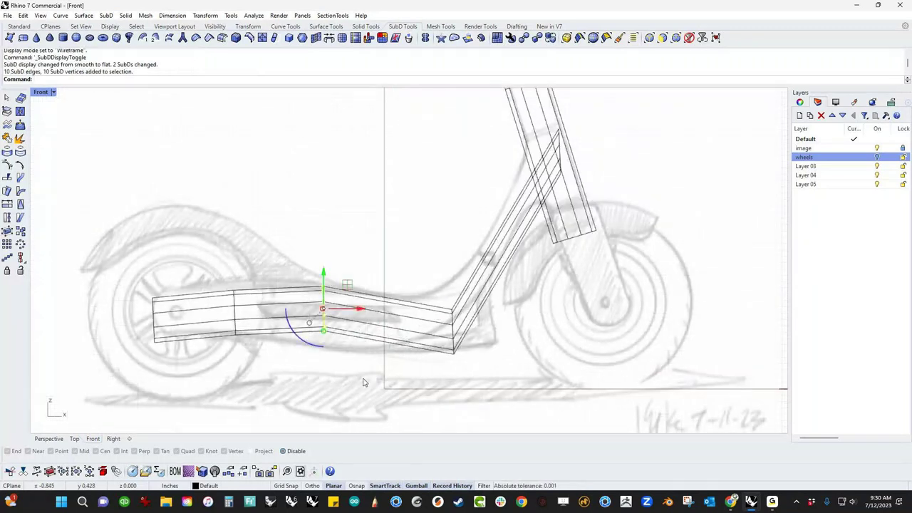
pyautogui.write('s1')
pyautogui.press('Return')
pyautogui.click(323, 287)
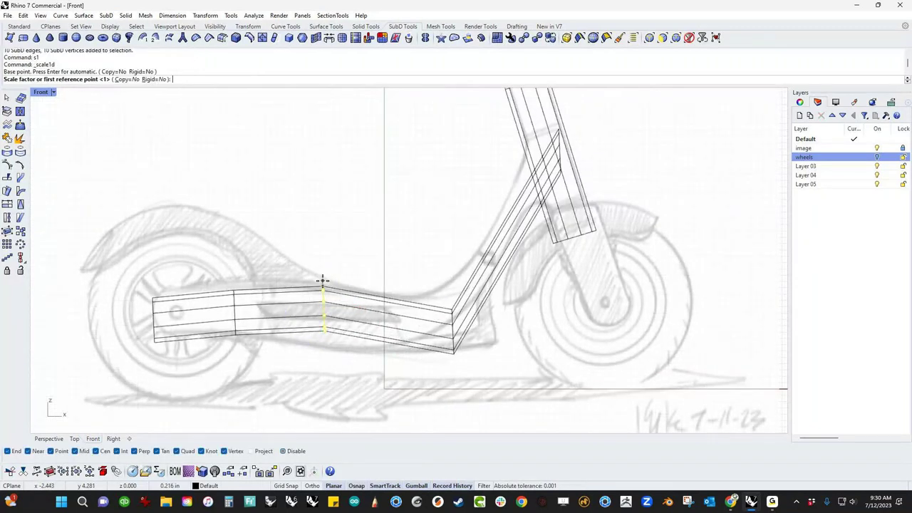
pyautogui.click(331, 367)
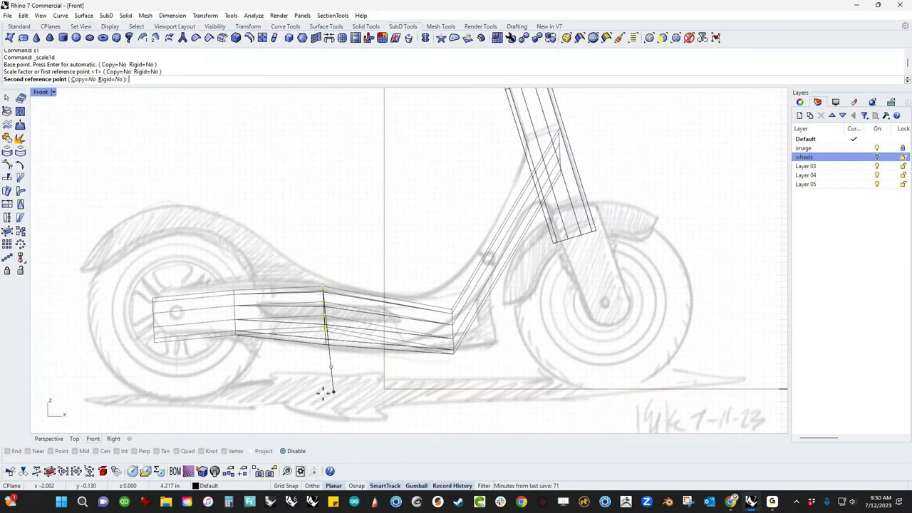
pyautogui.click(326, 385)
pyautogui.press('Escape')
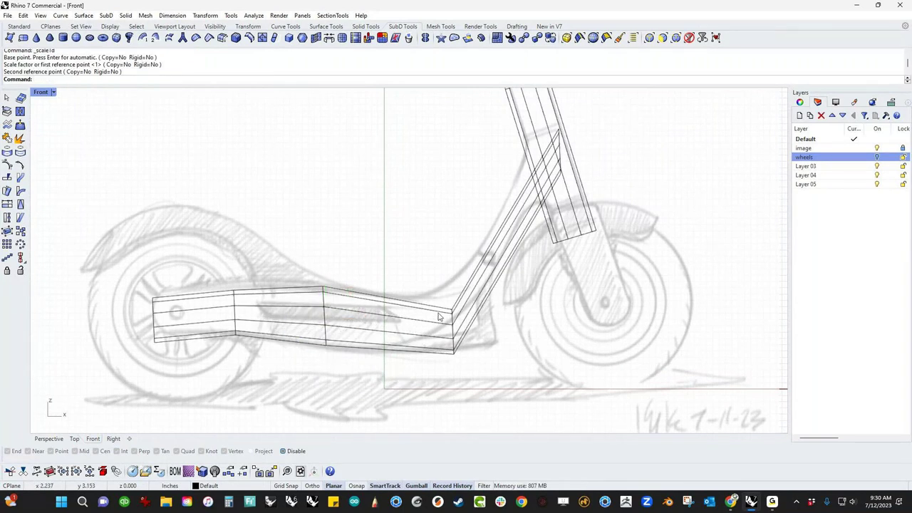
# - Tilt the edge loop at the deck-to-neck bend and raise it toward the sketched deck's upper line
pyautogui.keyDown('ctrl'); pyautogui.keyDown('shift'); pyautogui.moveTo(422, 274); pyautogui.dragTo(491, 394); pyautogui.keyUp('shift'); pyautogui.keyUp('ctrl')
pyautogui.moveTo(446, 369); pyautogui.dragTo(469, 371)
pyautogui.moveTo(452, 332); pyautogui.dragTo(447, 311)
pyautogui.click(533, 355)
# - Raise the edge loop near the rear wheel and stretch it downward from its upper point with Scale1D
pyautogui.moveTo(208, 259); pyautogui.dragTo(251, 357)
pyautogui.moveTo(235, 278); pyautogui.dragTo(236, 305)
pyautogui.click(263, 355)
pyautogui.moveTo(220, 364); pyautogui.dragTo(249, 273)
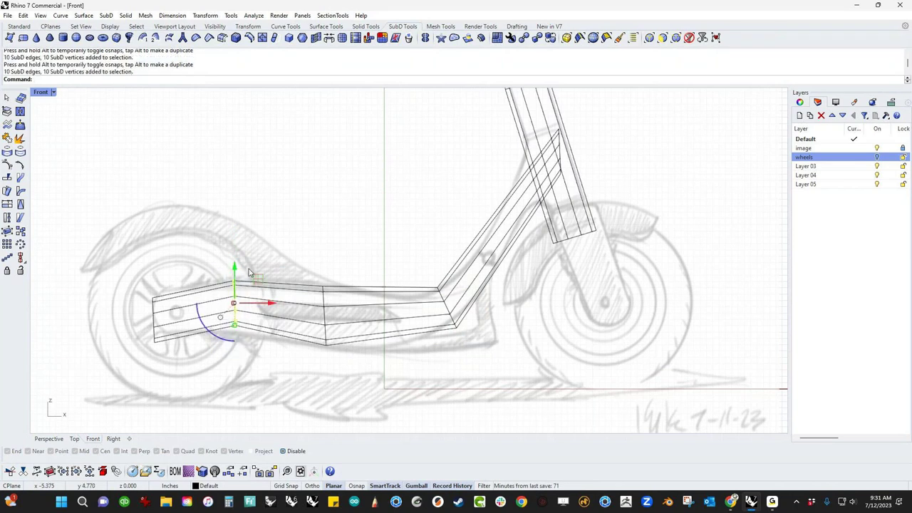
pyautogui.write('s1')
pyautogui.press('Return')
pyautogui.click(236, 282)
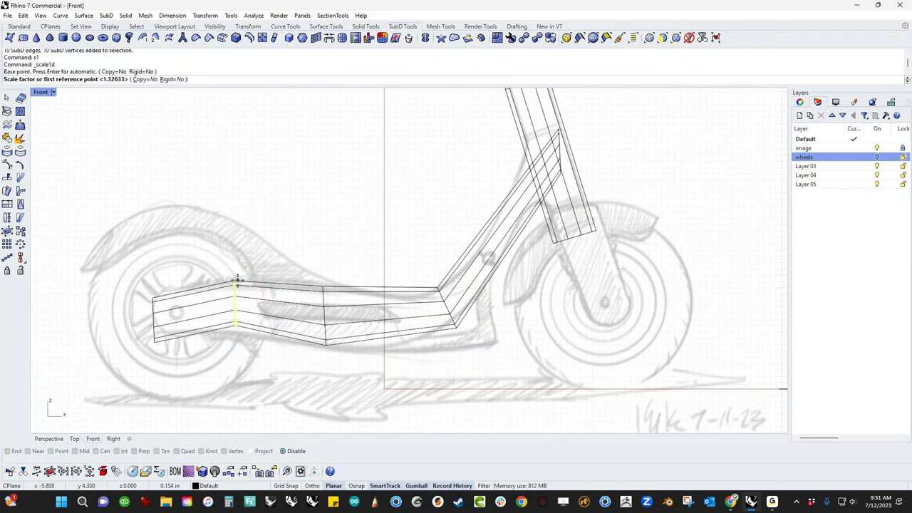
pyautogui.click(236, 356)
pyautogui.click(238, 365)
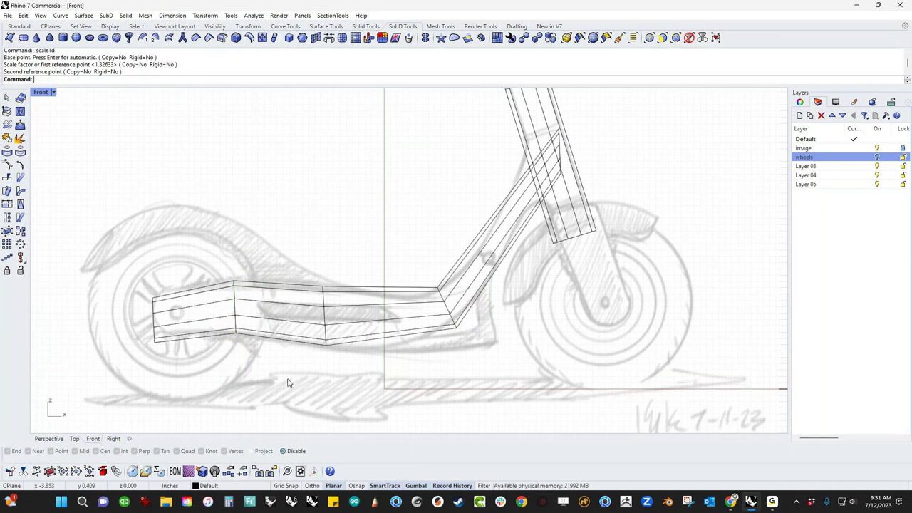
# - Delete the deck's rearmost section and move the resulting open edge loop forward to the rear tire's front edge
pyautogui.moveTo(194, 256); pyautogui.dragTo(139, 379)
pyautogui.press('Delete')
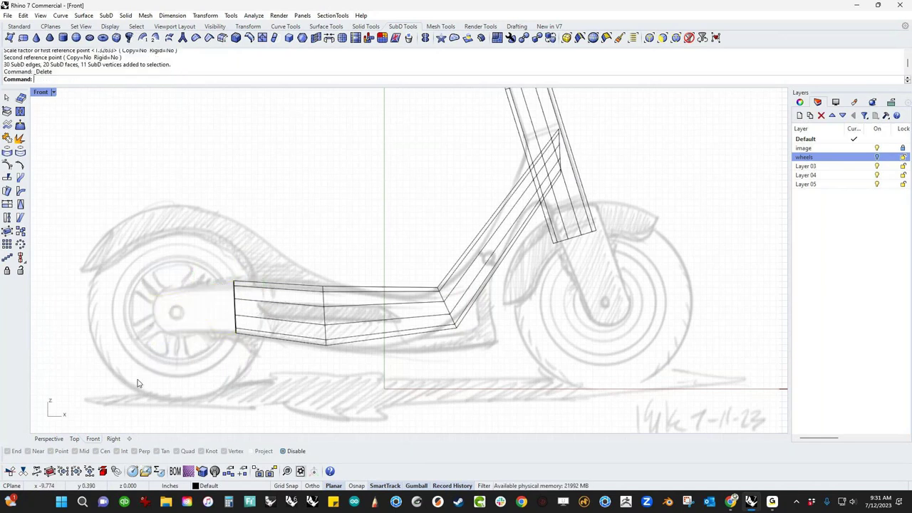
pyautogui.scroll(3, 218, 314)
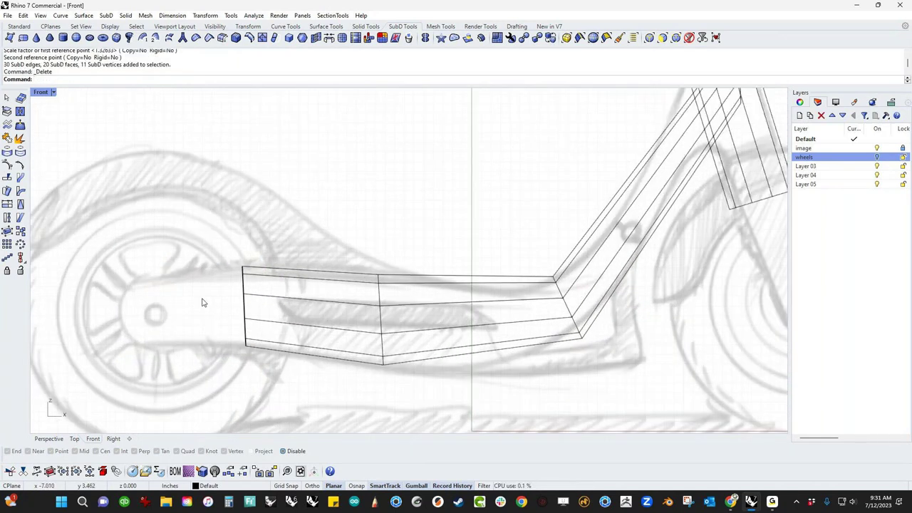
pyautogui.moveTo(218, 249); pyautogui.dragTo(288, 389)
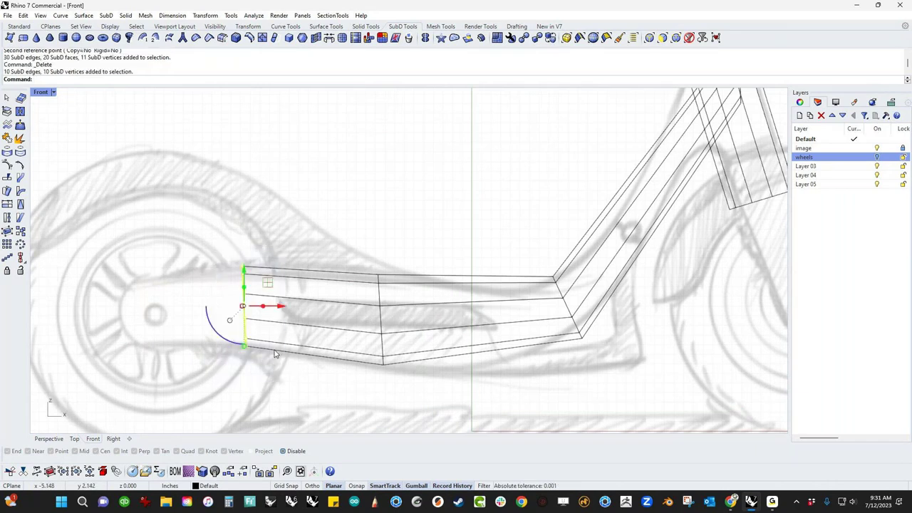
pyautogui.moveTo(249, 308); pyautogui.dragTo(283, 320)
# - Stretch the deck's open rear edge loop slightly downward from its upper point with Scale1D to fit the sketch
pyautogui.write('S')
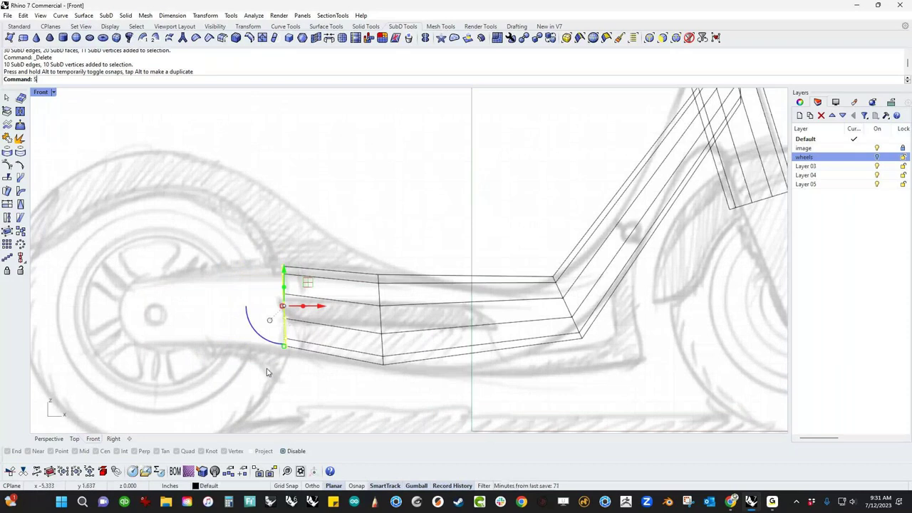
pyautogui.write('1')
pyautogui.press('Return')
pyautogui.click(283, 269)
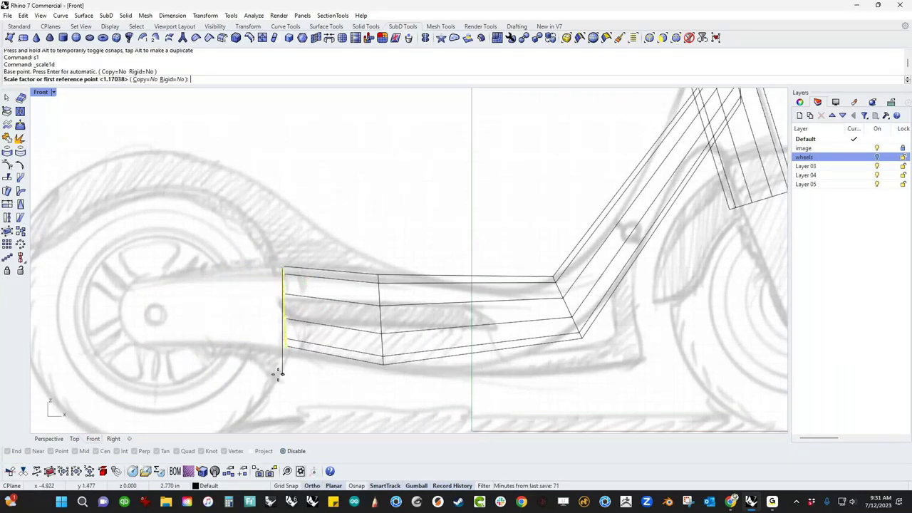
pyautogui.click(298, 388)
pyautogui.click(467, 381)
# - Move the neck's upper end back out of the stem so it sits just behind the stem's rear side
pyautogui.moveTo(479, 399); pyautogui.dragTo(432, 401, button='right')
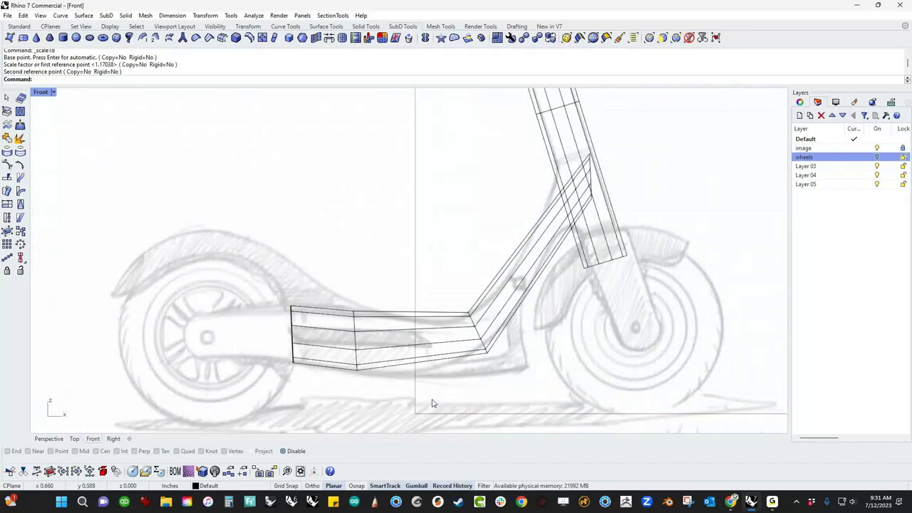
pyautogui.scroll(2, 451, 380)
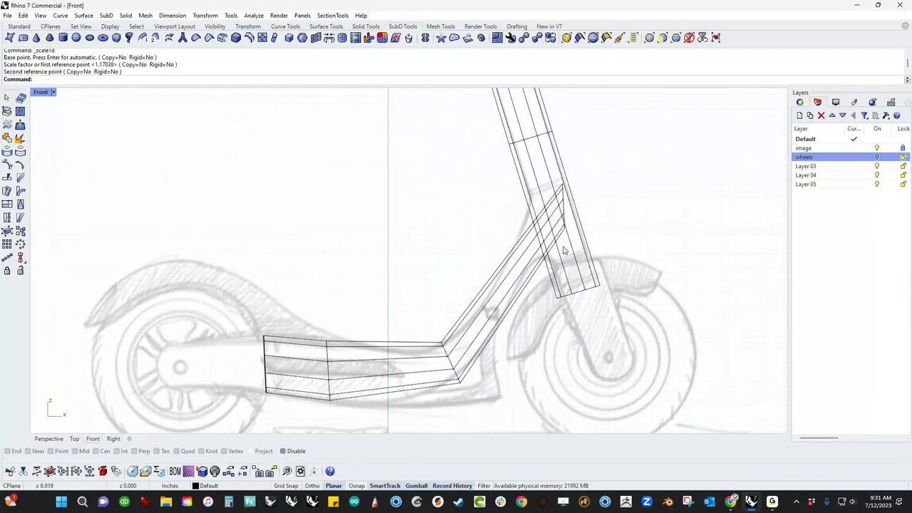
pyautogui.scroll(4, 571, 190)
pyautogui.moveTo(314, 148); pyautogui.dragTo(646, 313)
pyautogui.moveTo(544, 234); pyautogui.dragTo(470, 270)
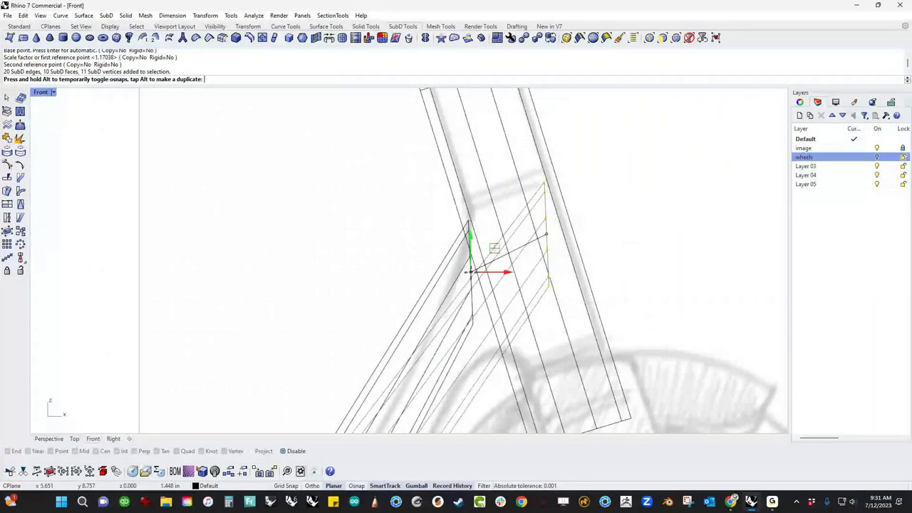
pyautogui.moveTo(470, 271); pyautogui.dragTo(471, 271)
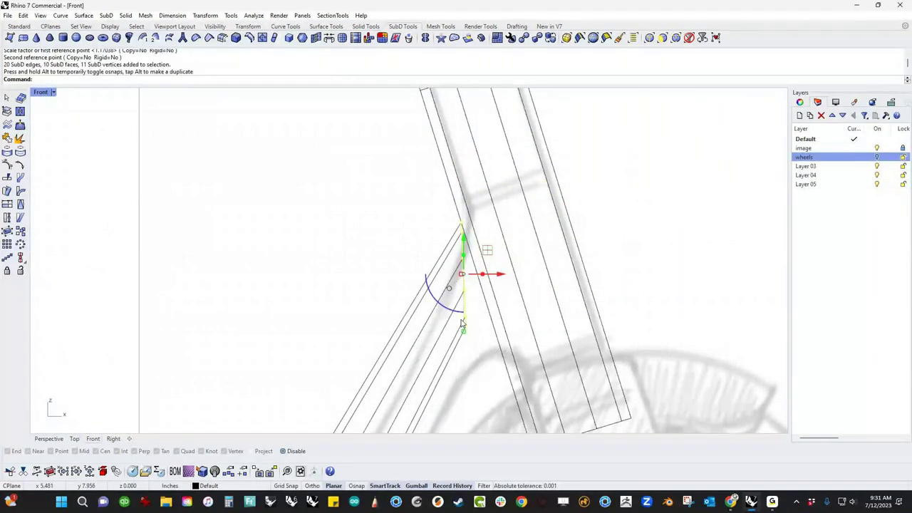
# - Rotate the neck's end loop about its upper point until it runs parallel to the stem
pyautogui.write('rr')
pyautogui.press('Return')
pyautogui.click(462, 225)
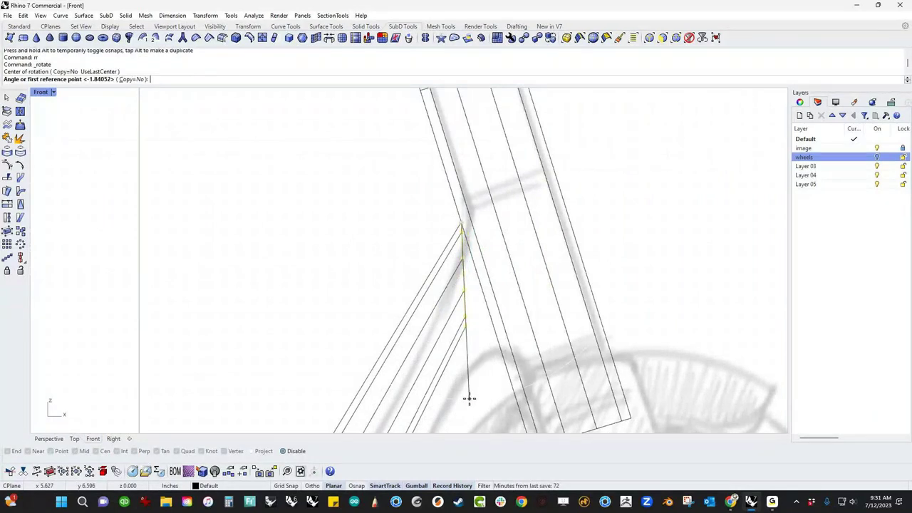
pyautogui.click(470, 398)
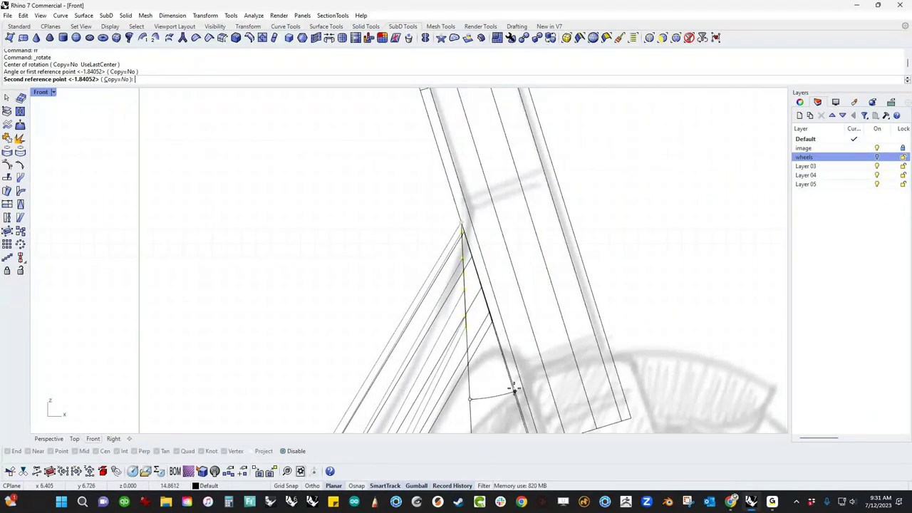
pyautogui.click(512, 385)
# - Switch to the Perspective view and hide the stem to isolate the deck and neck SubD
pyautogui.scroll(-2, 314, 313)
pyautogui.moveTo(313, 318); pyautogui.dragTo(517, 218, button='right')
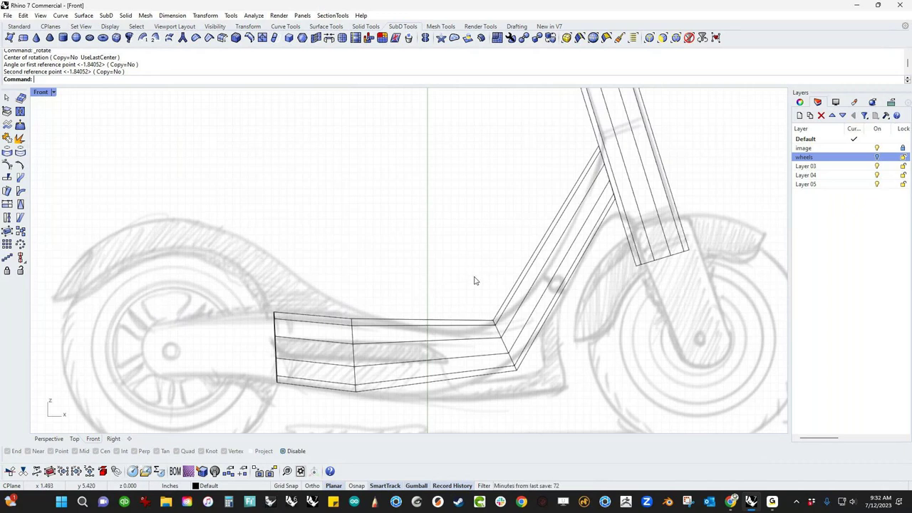
pyautogui.hotkey('ctrl', 'F4')
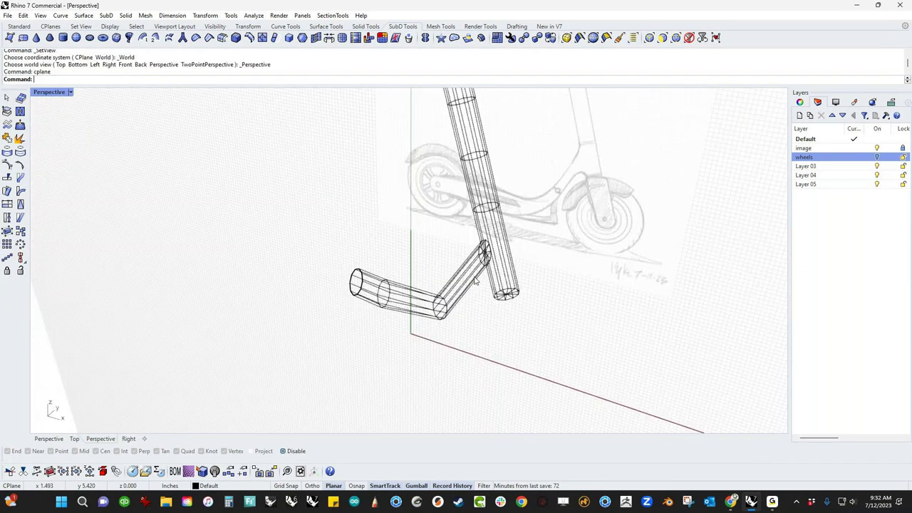
pyautogui.scroll(5, 476, 282)
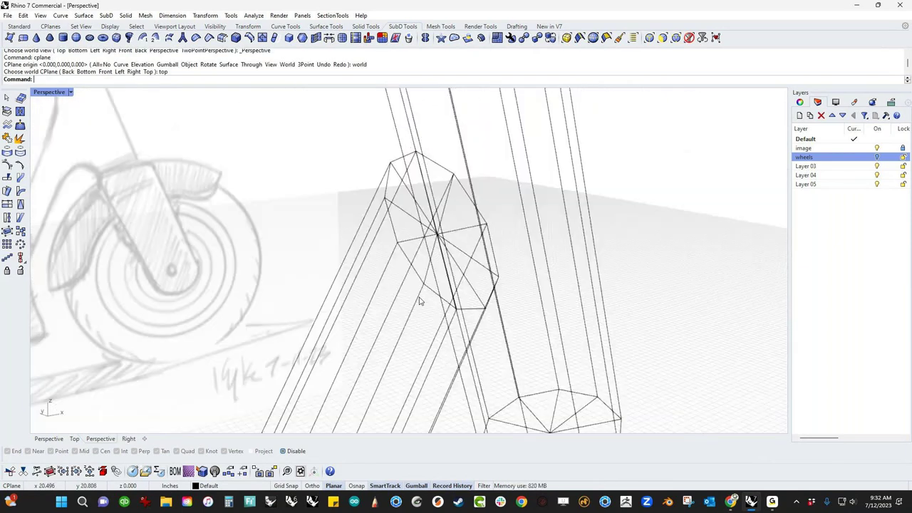
pyautogui.click(411, 309)
pyautogui.write('ii')
pyautogui.press('Return')
pyautogui.moveTo(582, 349)
pyautogui.mouseDown(button='right')
pyautogui.moveTo(586, 360)
pyautogui.moveTo(454, 364)
pyautogui.moveTo(625, 318)
pyautogui.mouseUp(button='right')
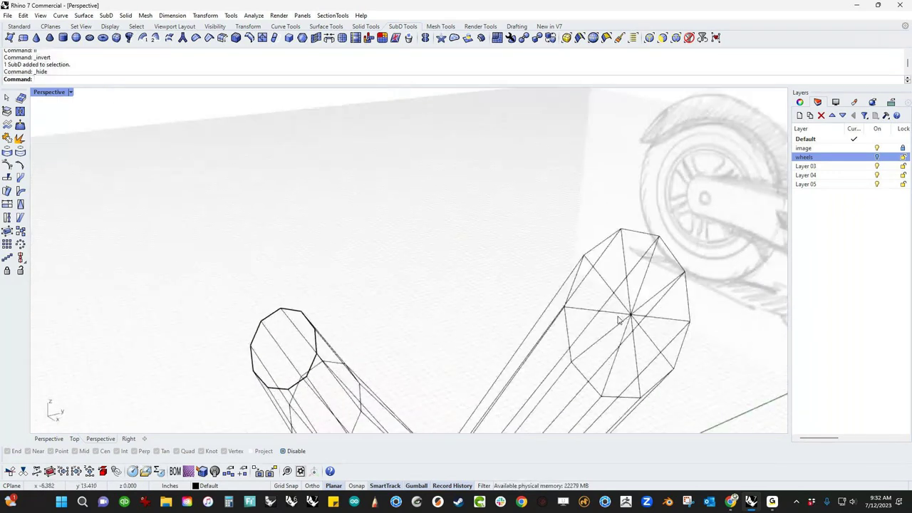
pyautogui.scroll(8, 622, 322)
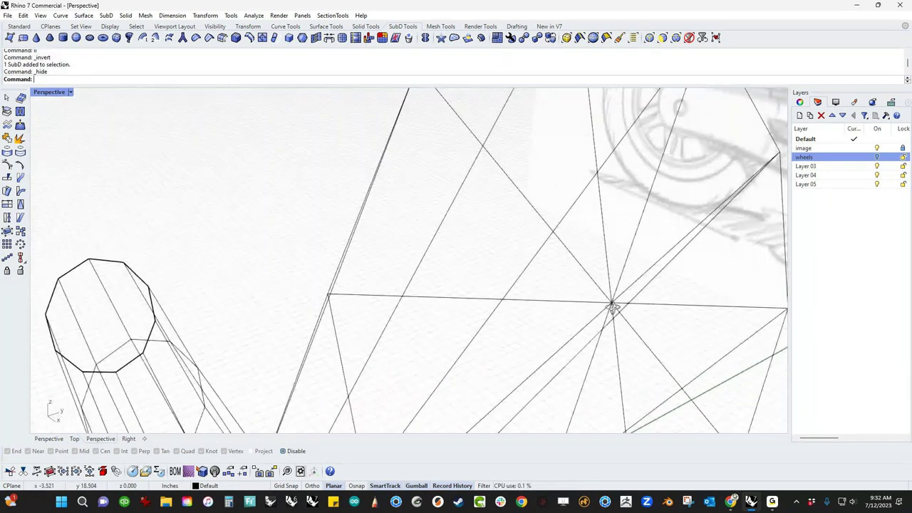
pyautogui.moveTo(636, 269); pyautogui.dragTo(601, 324)
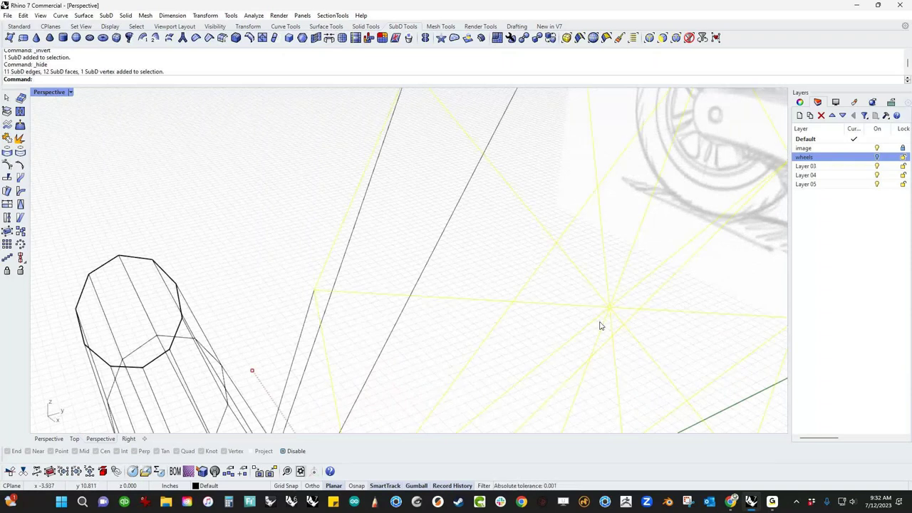
pyautogui.keyDown('ctrl'); pyautogui.moveTo(719, 285); pyautogui.dragTo(650, 303); pyautogui.keyUp('ctrl')
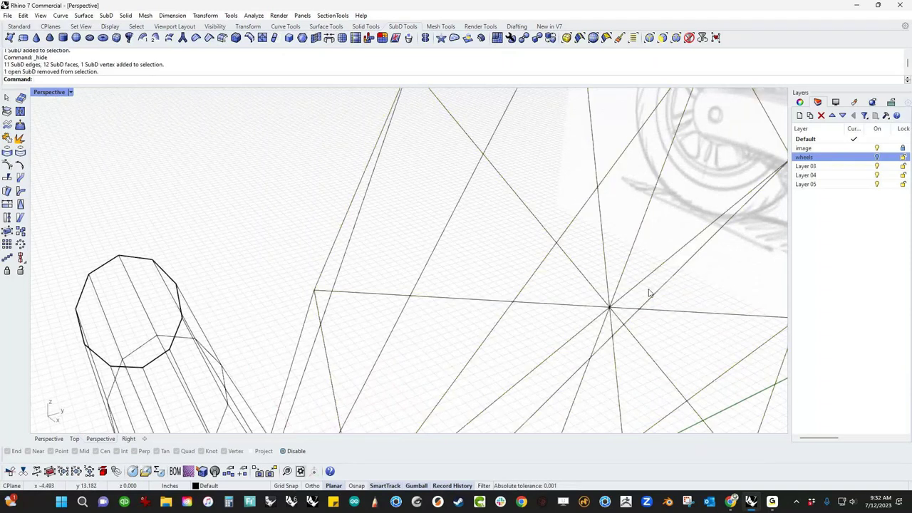
# - Display the isolated SubD shaded and delete all the triangular cap faces closing the neck's upper end
pyautogui.moveTo(636, 299); pyautogui.dragTo(651, 320, button='right')
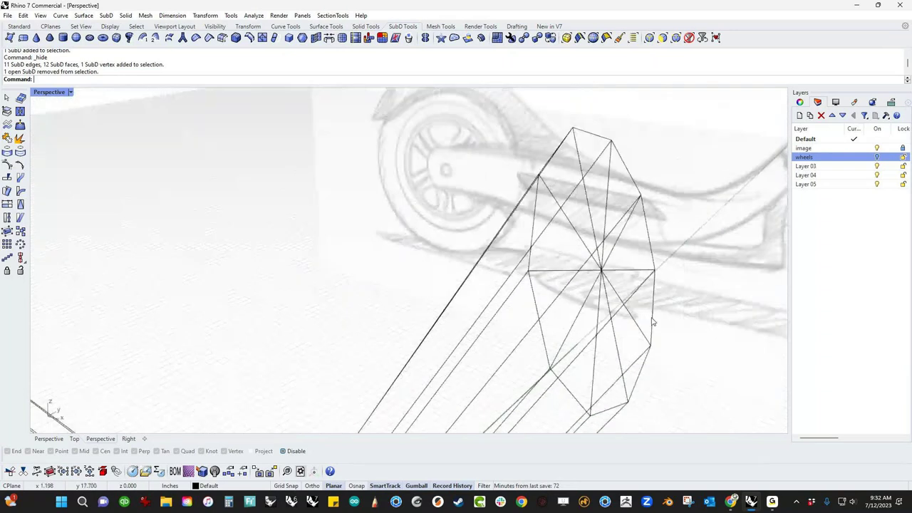
pyautogui.middleClick(605, 293)
pyautogui.click(572, 280)
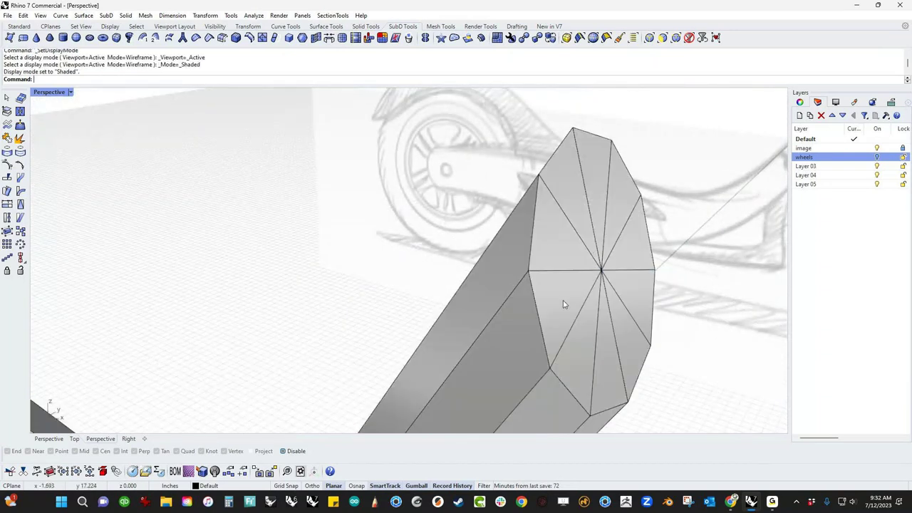
pyautogui.keyDown('ctrl'); pyautogui.keyDown('shift'); pyautogui.click(563, 304); pyautogui.keyUp('shift'); pyautogui.keyUp('ctrl')
pyautogui.keyDown('ctrl'); pyautogui.keyDown('shift'); pyautogui.click(572, 208); pyautogui.keyUp('shift'); pyautogui.keyUp('ctrl')
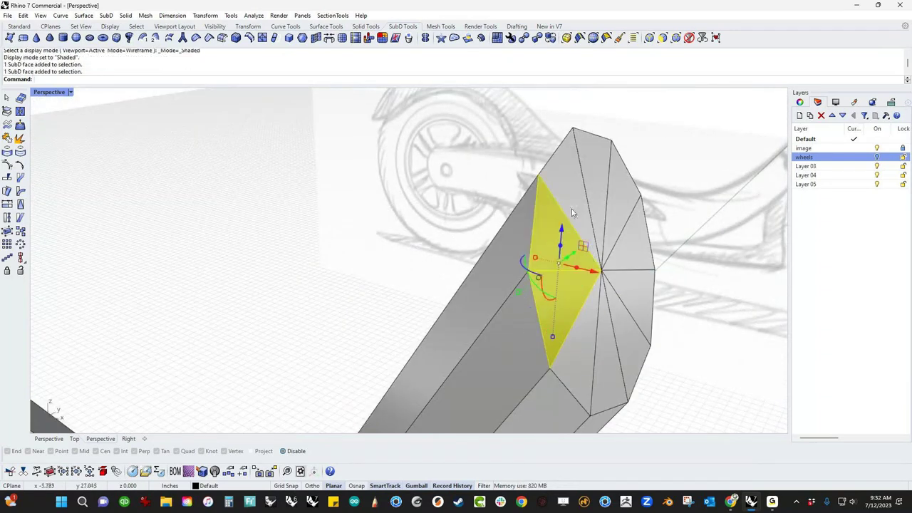
pyautogui.keyDown('ctrl'); pyautogui.keyDown('shift'); pyautogui.click(586, 153); pyautogui.keyUp('shift'); pyautogui.keyUp('ctrl')
pyautogui.keyDown('ctrl'); pyautogui.keyDown('shift'); pyautogui.click(621, 204); pyautogui.keyUp('shift'); pyautogui.keyUp('ctrl')
pyautogui.keyDown('ctrl'); pyautogui.keyDown('shift'); pyautogui.click(634, 236); pyautogui.keyUp('shift'); pyautogui.keyUp('ctrl')
pyautogui.keyDown('ctrl'); pyautogui.keyDown('shift'); pyautogui.click(632, 349); pyautogui.keyUp('shift'); pyautogui.keyUp('ctrl')
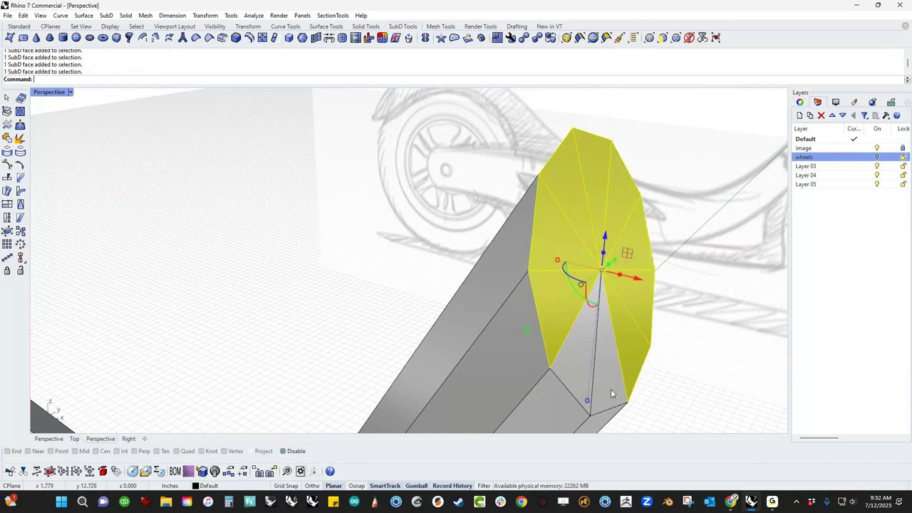
pyautogui.keyDown('ctrl'); pyautogui.keyDown('shift'); pyautogui.click(611, 385); pyautogui.keyUp('shift'); pyautogui.keyUp('ctrl')
pyautogui.keyDown('ctrl'); pyautogui.keyDown('shift'); pyautogui.click(578, 377); pyautogui.keyUp('shift'); pyautogui.keyUp('ctrl')
pyautogui.press('Delete')
pyautogui.moveTo(574, 373); pyautogui.dragTo(357, 373, button='right')
pyautogui.scroll(-3, 535, 339)
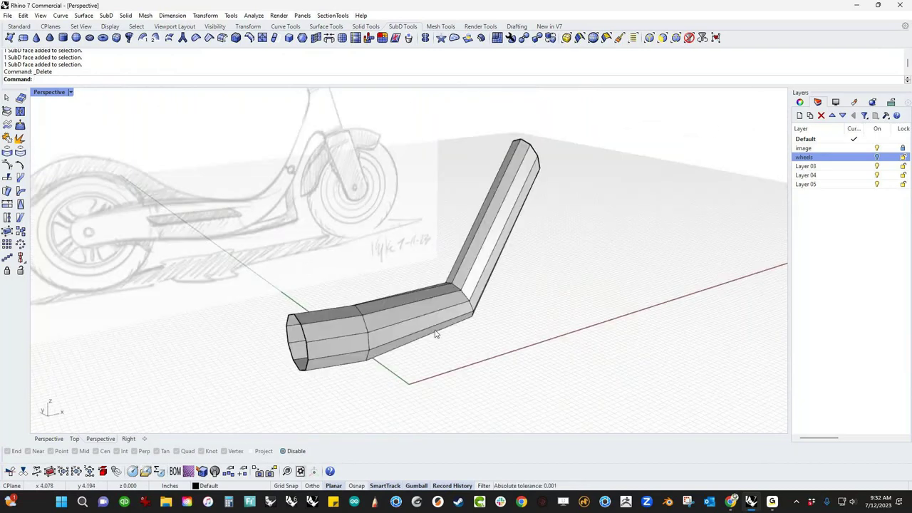
# - Show the hidden stem and slide its lower edge loop down along the stem to just above the neck's upper end
pyautogui.write('v')
pyautogui.press('Return')
pyautogui.moveTo(616, 316); pyautogui.dragTo(423, 270, button='right')
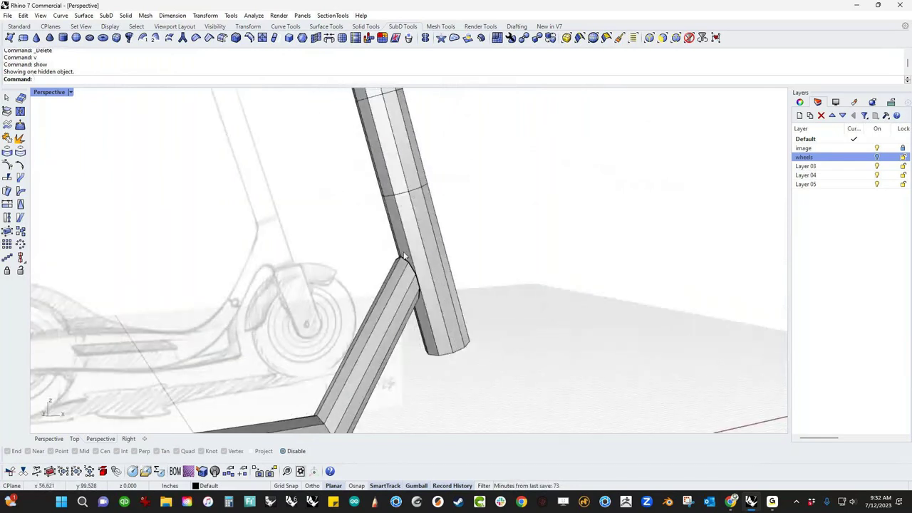
pyautogui.scroll(2, 414, 197)
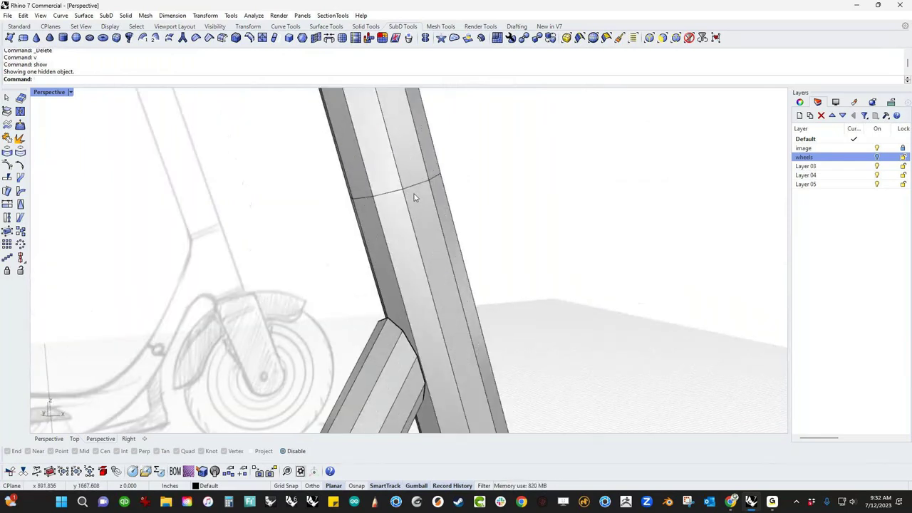
pyautogui.doubleClick(416, 186)
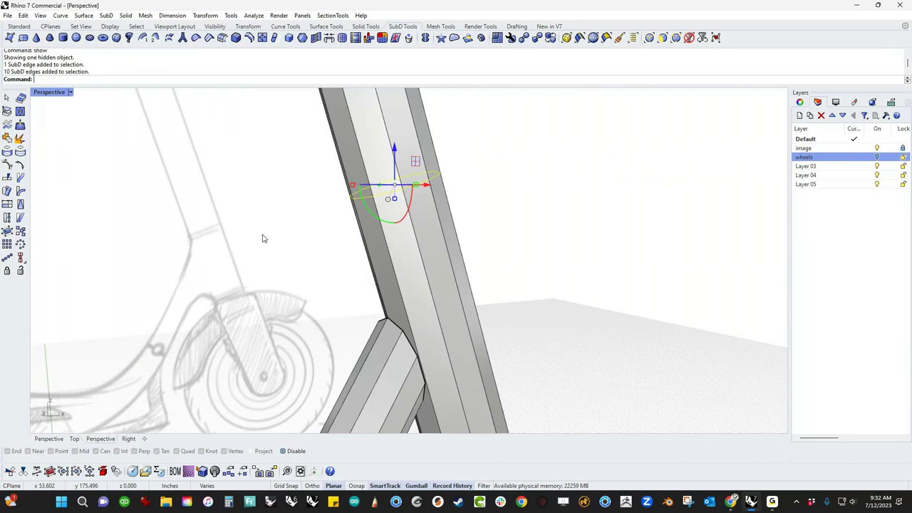
pyautogui.press('Return')
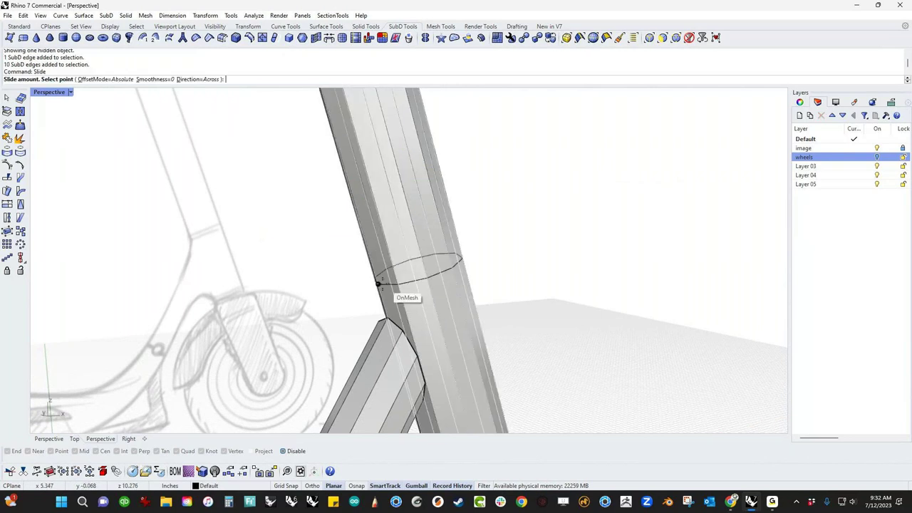
pyautogui.click(444, 290)
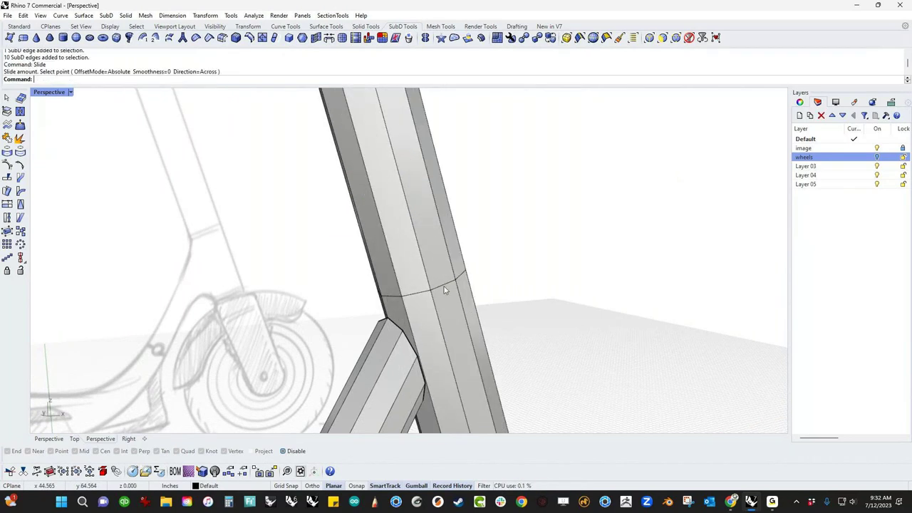
# - Insert a full edge loop around the stem's lower end, just below where the neck meets it
pyautogui.scroll(-4, 444, 290)
pyautogui.moveTo(444, 290); pyautogui.dragTo(470, 305, button='right')
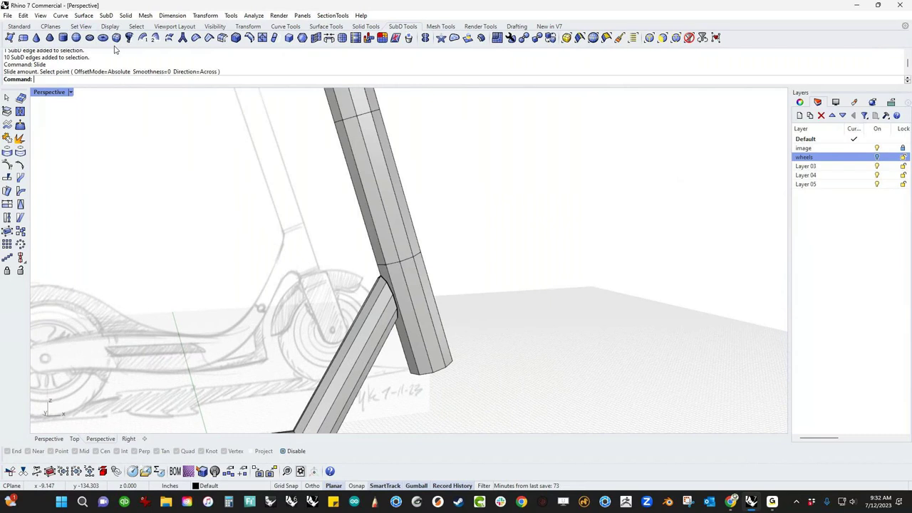
pyautogui.click(250, 39)
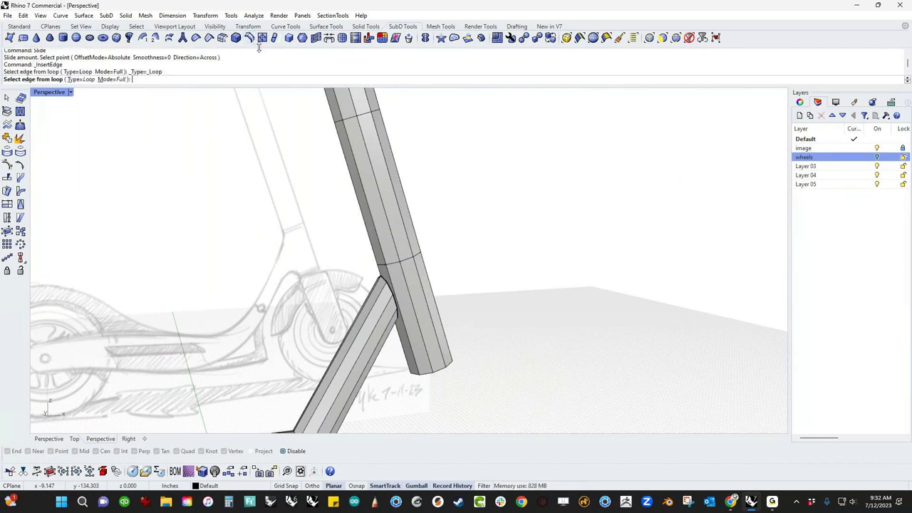
pyautogui.click(439, 367)
pyautogui.press('Return')
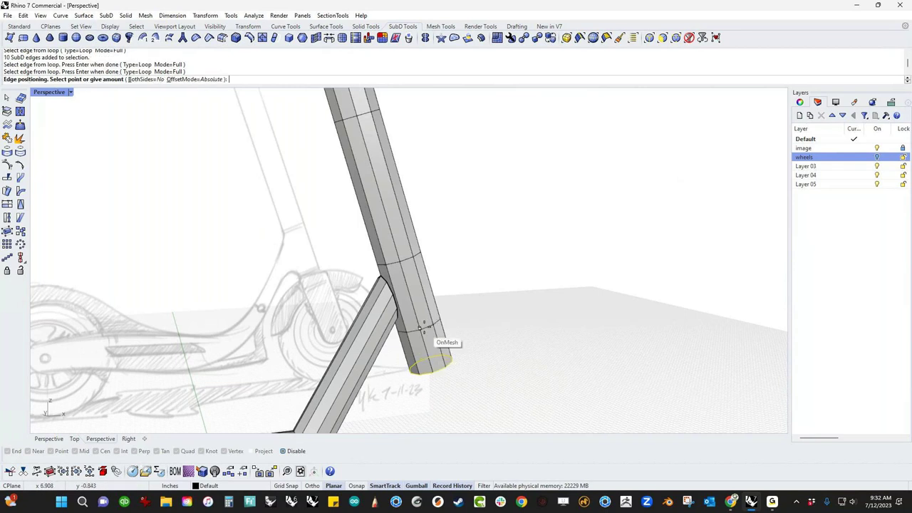
pyautogui.click(423, 323)
# - Delete the four stem faces behind the neck's end, between the two edge loops, to open the stem's rear side
pyautogui.moveTo(464, 306)
pyautogui.mouseDown(button='right')
pyautogui.moveTo(463, 317)
pyautogui.moveTo(487, 313)
pyautogui.moveTo(498, 289)
pyautogui.moveTo(421, 313)
pyautogui.moveTo(574, 302)
pyautogui.moveTo(466, 311)
pyautogui.moveTo(456, 301)
pyautogui.mouseUp(button='right')
pyautogui.scroll(6, 429, 237)
pyautogui.moveTo(429, 236)
pyautogui.mouseDown(button='right')
pyautogui.moveTo(423, 249)
pyautogui.moveTo(375, 250)
pyautogui.moveTo(578, 251)
pyautogui.mouseUp(button='right')
pyautogui.scroll(6, 425, 173)
pyautogui.keyDown('ctrl'); pyautogui.keyDown('shift'); pyautogui.click(444, 193); pyautogui.keyUp('shift'); pyautogui.keyUp('ctrl')
pyautogui.keyDown('ctrl'); pyautogui.keyDown('shift'); pyautogui.click(489, 187); pyautogui.keyUp('shift'); pyautogui.keyUp('ctrl')
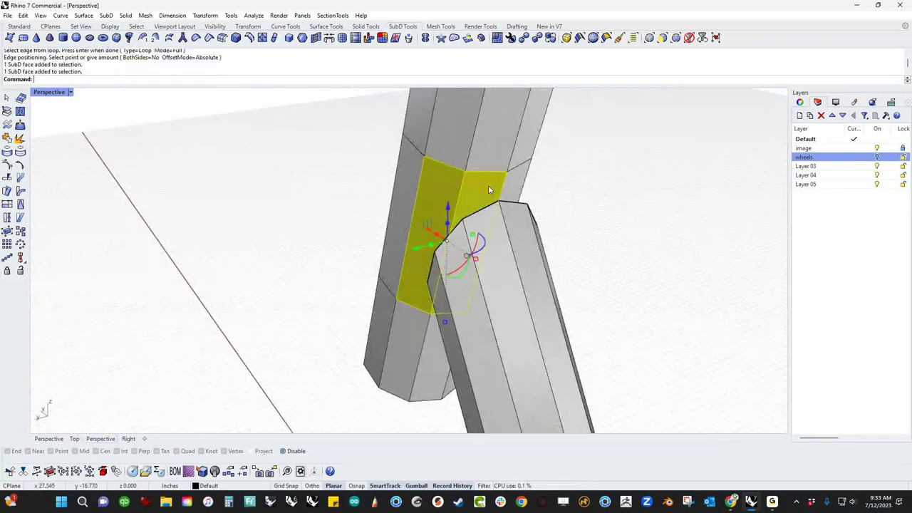
pyautogui.keyDown('ctrl'); pyautogui.keyDown('shift'); pyautogui.click(515, 182); pyautogui.keyUp('shift'); pyautogui.keyUp('ctrl')
pyautogui.moveTo(515, 182); pyautogui.dragTo(513, 233, button='right')
pyautogui.keyDown('ctrl'); pyautogui.keyDown('shift'); pyautogui.click(513, 234); pyautogui.keyUp('shift'); pyautogui.keyUp('ctrl')
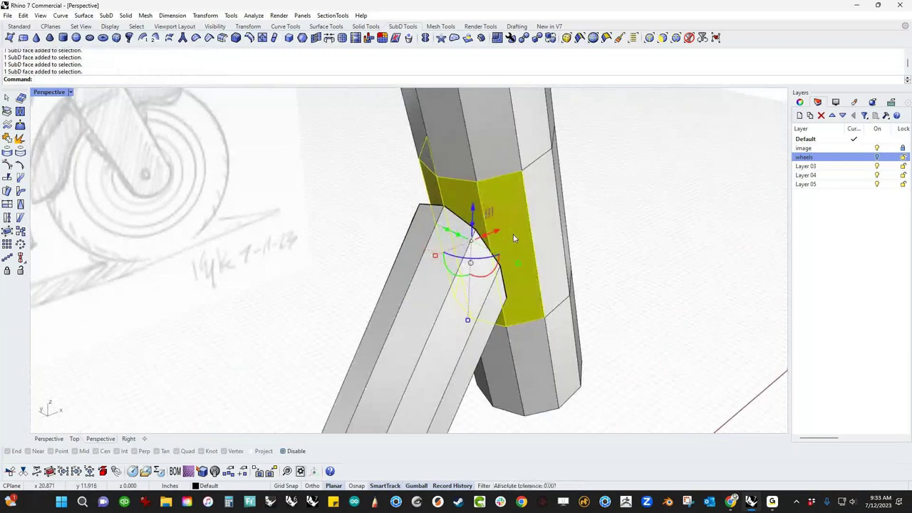
pyautogui.press('Delete')
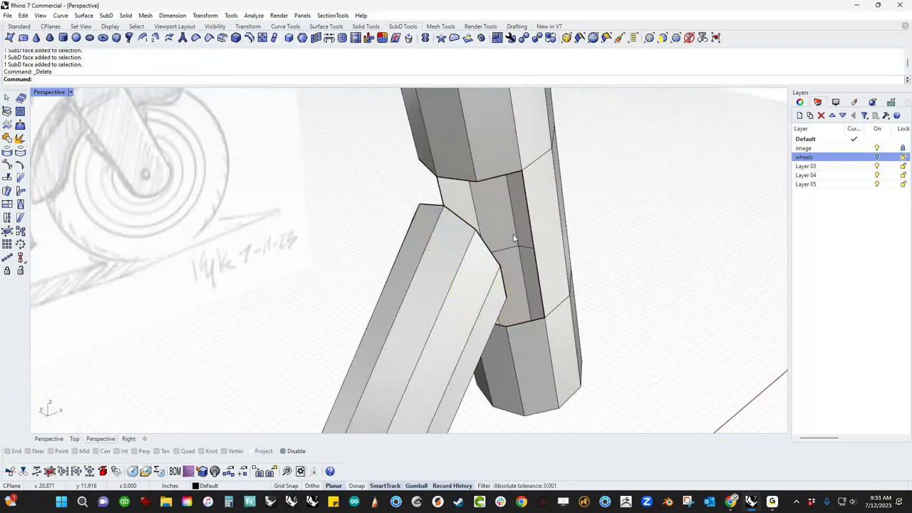
# - Compare the edge counts of the stem opening's loop and the neck end's loop
pyautogui.keyDown('ctrl'); pyautogui.keyDown('shift'); pyautogui.doubleClick(536, 228); pyautogui.keyUp('shift'); pyautogui.keyUp('ctrl')
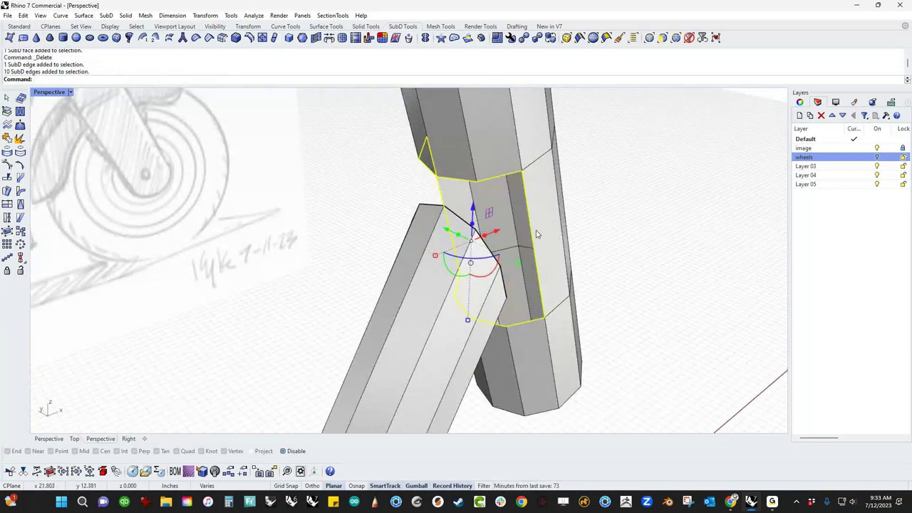
pyautogui.press('Escape')
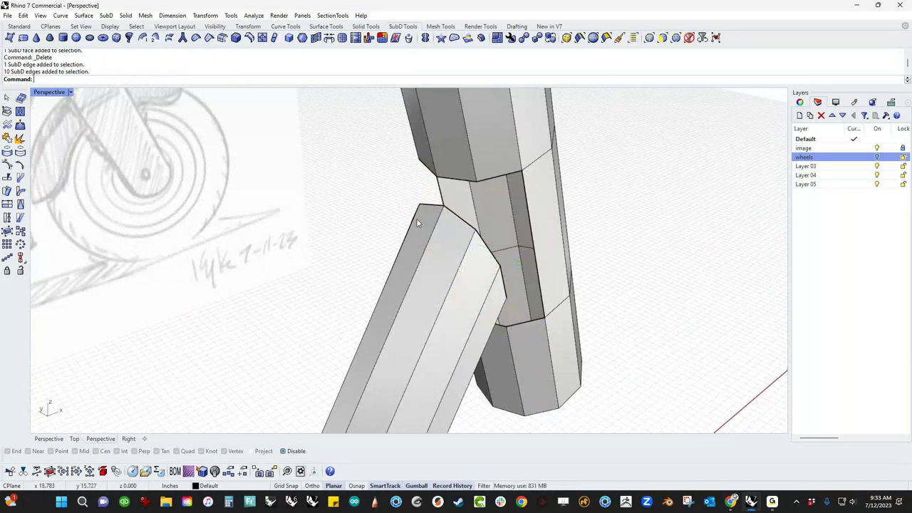
pyautogui.keyDown('ctrl'); pyautogui.keyDown('shift'); pyautogui.doubleClick(462, 222); pyautogui.keyUp('shift'); pyautogui.keyUp('ctrl')
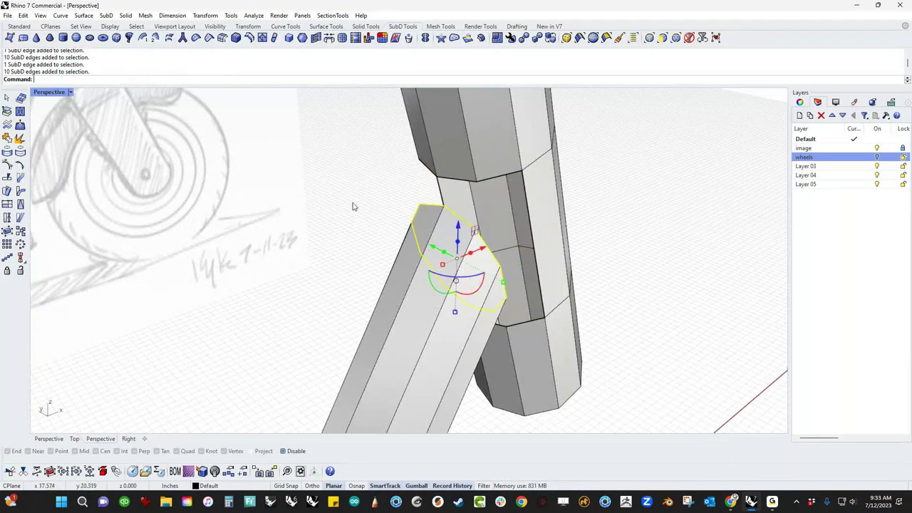
pyautogui.moveTo(220, 208); pyautogui.dragTo(288, 194, button='right')
pyautogui.press('Escape')
# - Stitch the neck end's top middle vertex to the middle vertex of the stem opening's upper edge at their average location
pyautogui.moveTo(560, 216); pyautogui.dragTo(597, 253, button='right')
pyautogui.moveTo(511, 263); pyautogui.dragTo(454, 299, button='right')
pyautogui.keyDown('ctrl'); pyautogui.keyDown('shift'); pyautogui.click(381, 264); pyautogui.keyUp('shift'); pyautogui.keyUp('ctrl')
pyautogui.keyDown('ctrl'); pyautogui.keyDown('shift'); pyautogui.click(383, 234); pyautogui.keyUp('shift'); pyautogui.keyUp('ctrl')
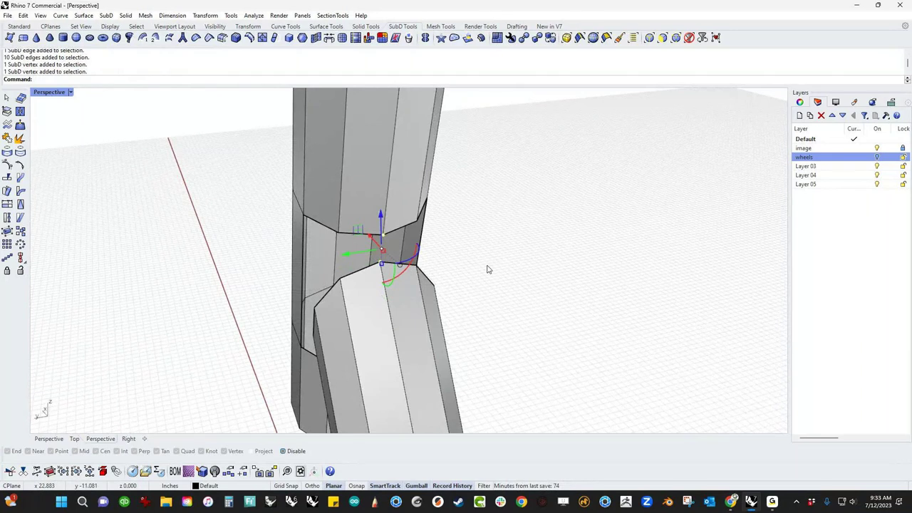
pyautogui.write('st')
pyautogui.press('Return')
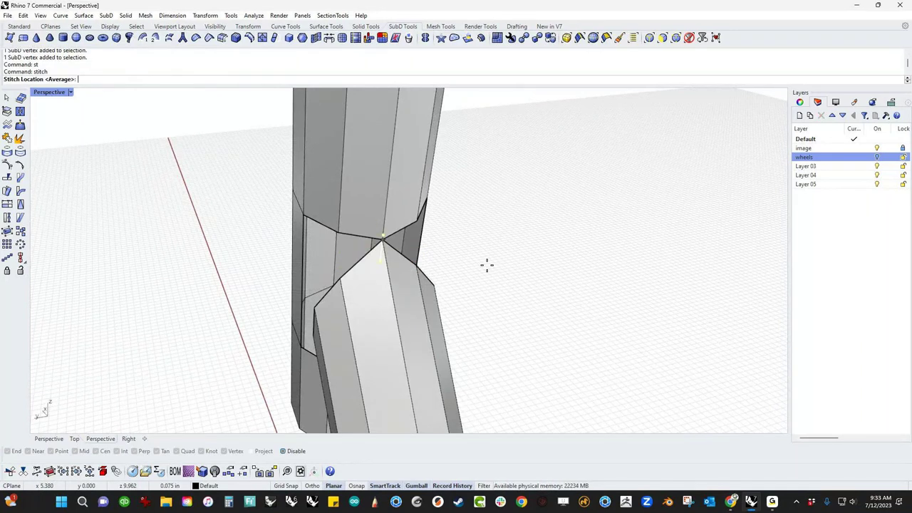
pyautogui.press('Return')
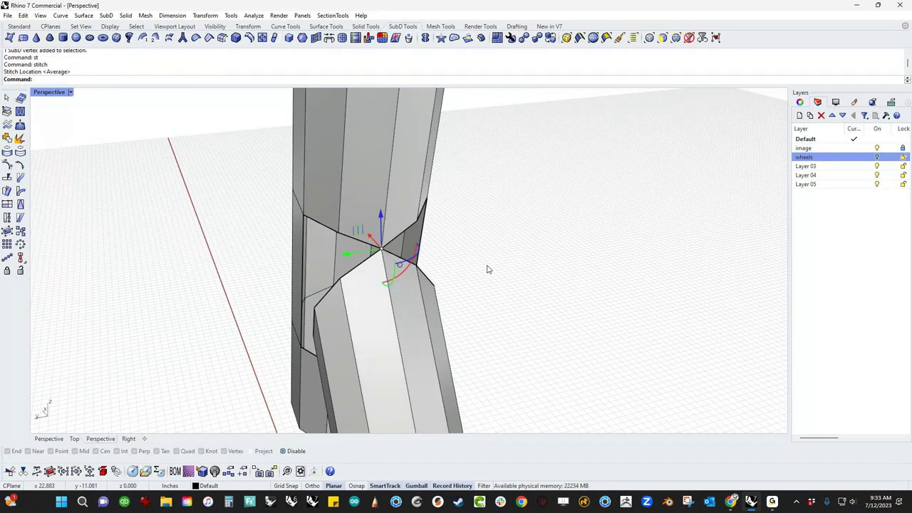
# - Stitch the next neck vertex beside the joined top point to its matching vertex on the opening's upper edge, at the average location
pyautogui.click(496, 311)
pyautogui.moveTo(496, 311); pyautogui.dragTo(413, 320, button='right')
pyautogui.keyDown('ctrl'); pyautogui.keyDown('shift'); pyautogui.click(424, 278); pyautogui.keyUp('shift'); pyautogui.keyUp('ctrl')
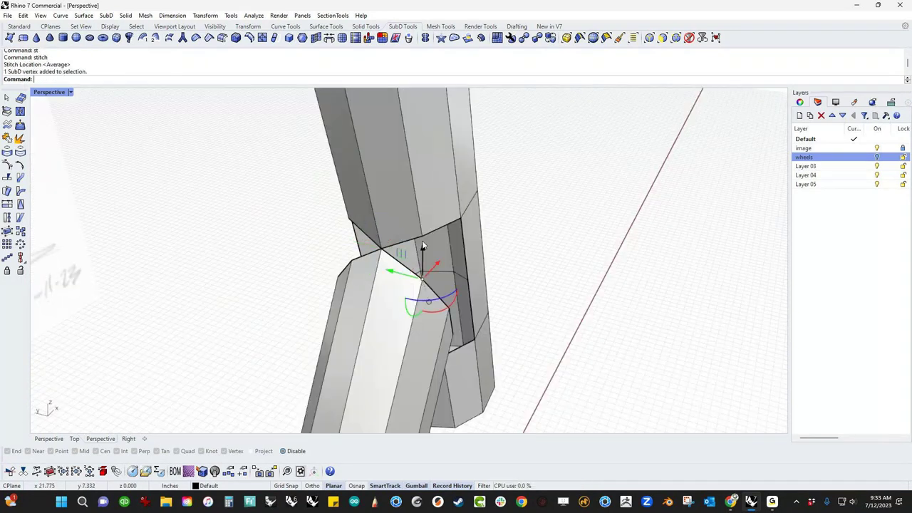
pyautogui.keyDown('ctrl'); pyautogui.keyDown('shift'); pyautogui.click(423, 237); pyautogui.keyUp('shift'); pyautogui.keyUp('ctrl')
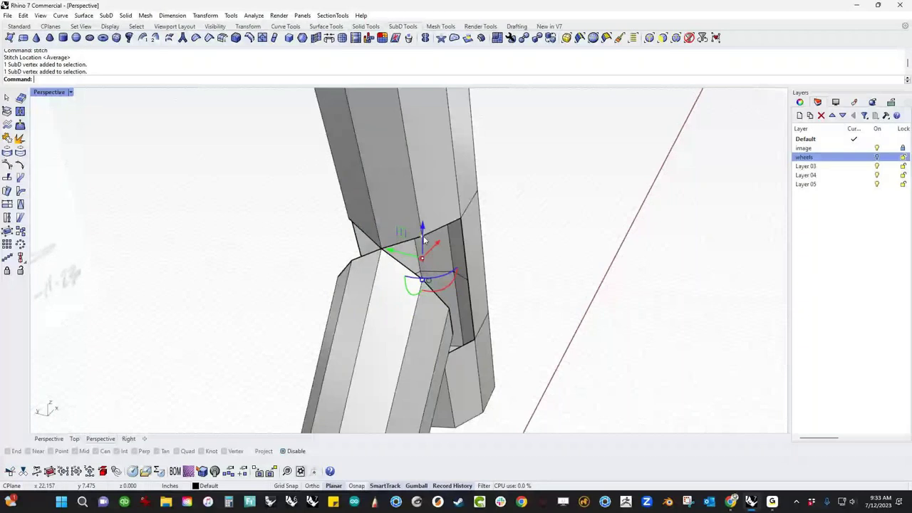
pyautogui.write('st')
pyautogui.press('Return')
pyautogui.press('Return')
pyautogui.click(557, 271)
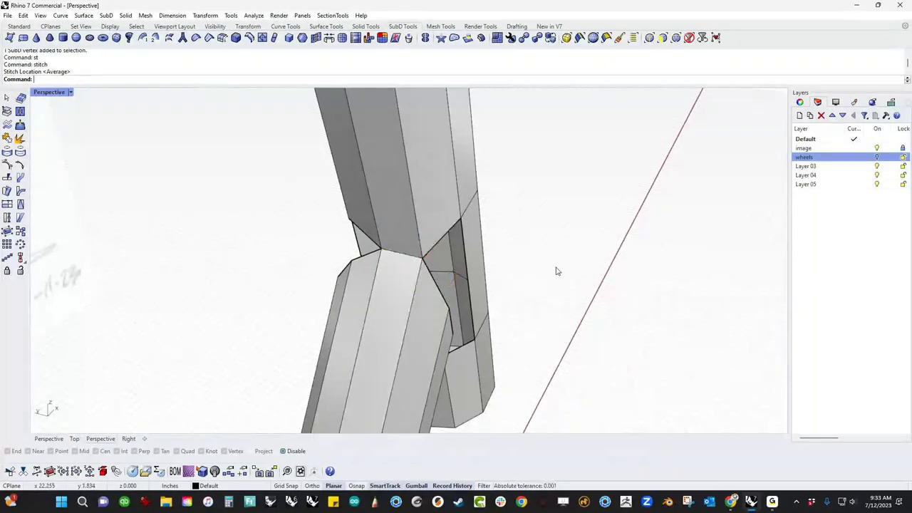
# - Stitch the following neck vertex to the stem opening's upper corner on the same side, at the average location
pyautogui.moveTo(557, 271); pyautogui.dragTo(421, 324, button='right')
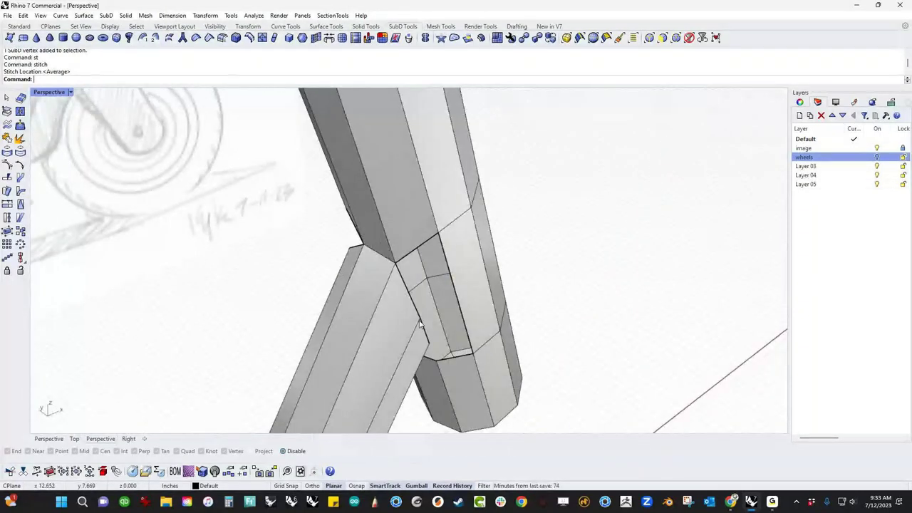
pyautogui.keyDown('ctrl'); pyautogui.keyDown('shift'); pyautogui.click(419, 323); pyautogui.keyUp('shift'); pyautogui.keyUp('ctrl')
pyautogui.keyDown('ctrl'); pyautogui.keyDown('shift'); pyautogui.click(439, 237); pyautogui.keyUp('shift'); pyautogui.keyUp('ctrl')
pyautogui.write('st')
pyautogui.press('Return')
pyautogui.press('Return')
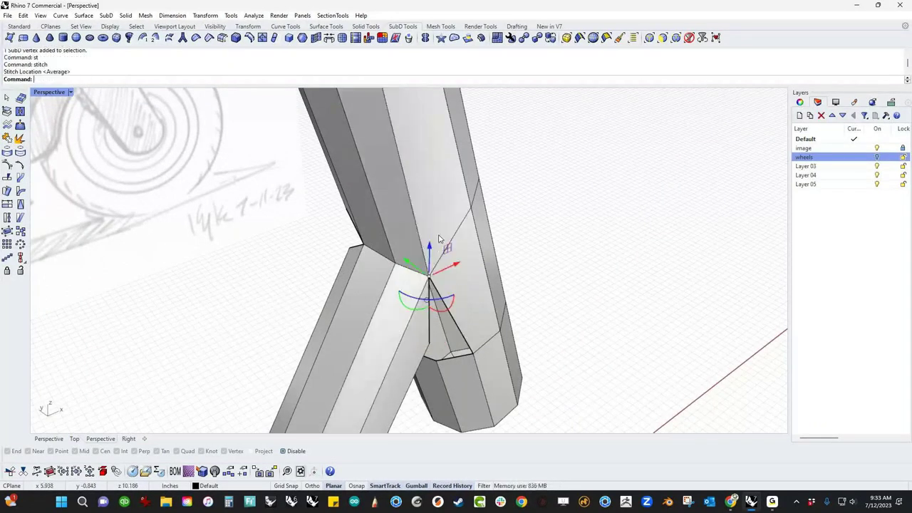
pyautogui.click(561, 309)
# - Stitch the neck end's lower side vertex to the stem opening's lower corner on the same side
pyautogui.moveTo(595, 373)
pyautogui.mouseDown(button='right')
pyautogui.moveTo(568, 330)
pyautogui.moveTo(593, 335)
pyautogui.mouseUp(button='right')
pyautogui.keyDown('ctrl'); pyautogui.keyDown('shift'); pyautogui.click(414, 339); pyautogui.keyUp('shift'); pyautogui.keyUp('ctrl')
pyautogui.click(594, 334)
pyautogui.keyDown('ctrl'); pyautogui.keyDown('shift'); pyautogui.click(412, 335); pyautogui.keyUp('shift'); pyautogui.keyUp('ctrl')
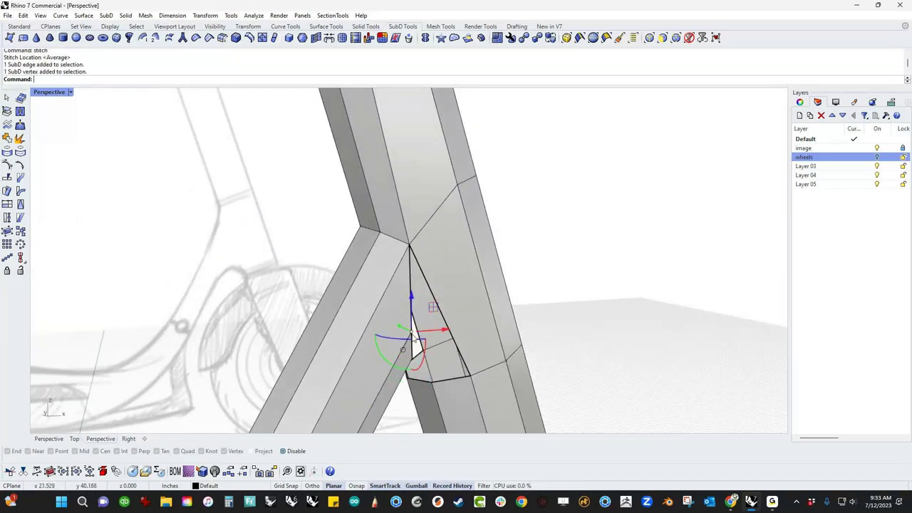
pyautogui.keyDown('ctrl'); pyautogui.keyDown('shift'); pyautogui.click(469, 376); pyautogui.keyUp('shift'); pyautogui.keyUp('ctrl')
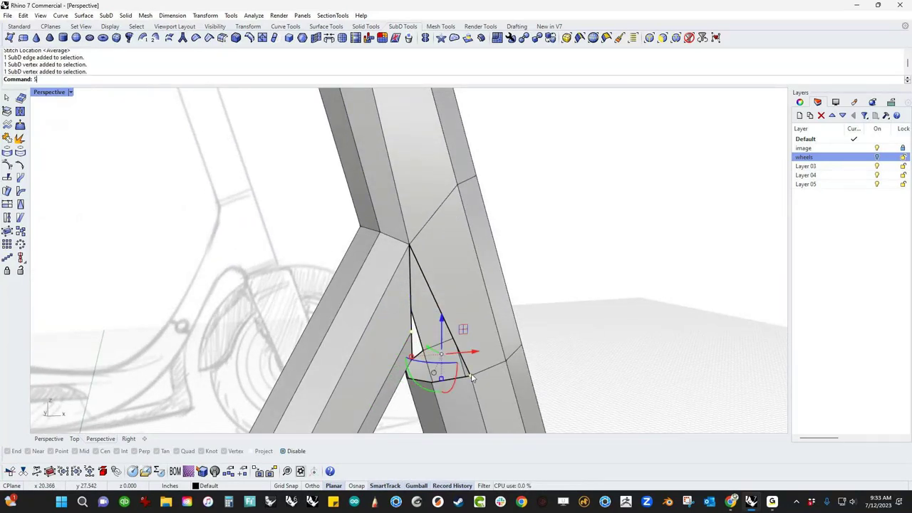
pyautogui.write('t')
pyautogui.press('Return')
# - On the opposite side, stitch the neck vertex beside the joined top point to the matching vertex of the opening's upper edge
pyautogui.moveTo(341, 304); pyautogui.dragTo(550, 316, button='right')
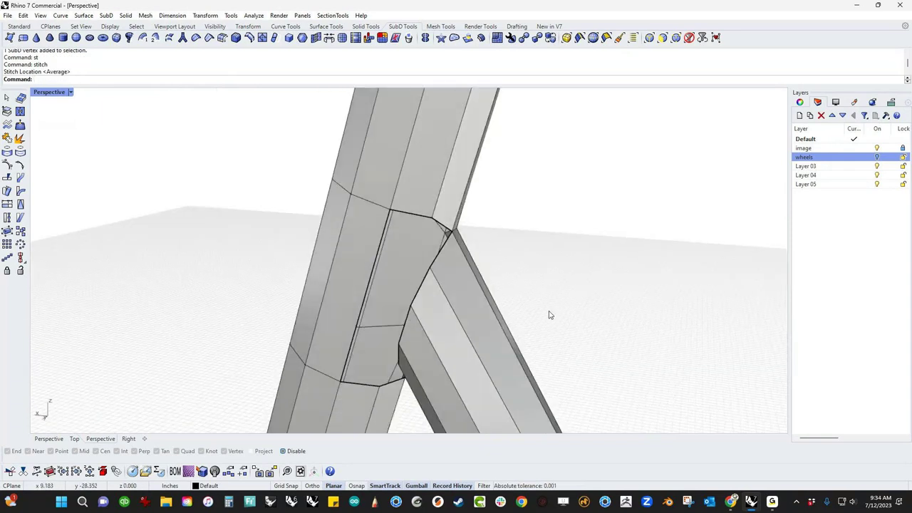
pyautogui.keyDown('ctrl'); pyautogui.keyDown('shift'); pyautogui.click(431, 270); pyautogui.keyUp('shift'); pyautogui.keyUp('ctrl')
pyautogui.keyDown('ctrl'); pyautogui.keyDown('shift'); pyautogui.click(432, 221); pyautogui.keyUp('shift'); pyautogui.keyUp('ctrl')
pyautogui.write('st')
pyautogui.press('Return')
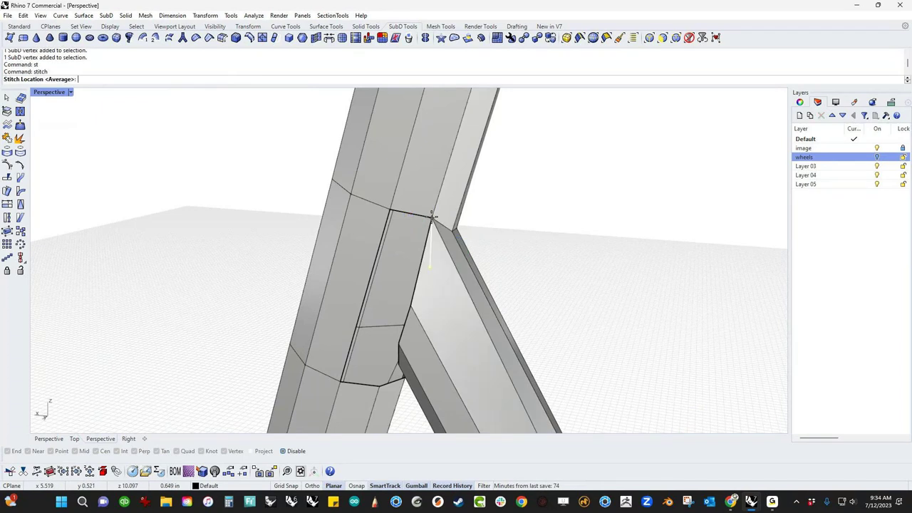
pyautogui.press('Escape')
# - Stitch the next neck vertex on the opposite side to the stem opening's upper corner at their average location
pyautogui.keyDown('ctrl'); pyautogui.keyDown('shift'); pyautogui.click(413, 307); pyautogui.keyUp('shift'); pyautogui.keyUp('ctrl')
pyautogui.keyDown('ctrl'); pyautogui.keyDown('shift'); pyautogui.click(390, 211); pyautogui.keyUp('shift'); pyautogui.keyUp('ctrl')
pyautogui.write('st')
pyautogui.press('Return')
pyautogui.press('Escape')
# - Stitch the neck end's lower side vertex to the stem opening's lower corner on the opposite side
pyautogui.click(398, 349)
pyautogui.keyDown('shift'); pyautogui.click(340, 384); pyautogui.keyUp('shift')
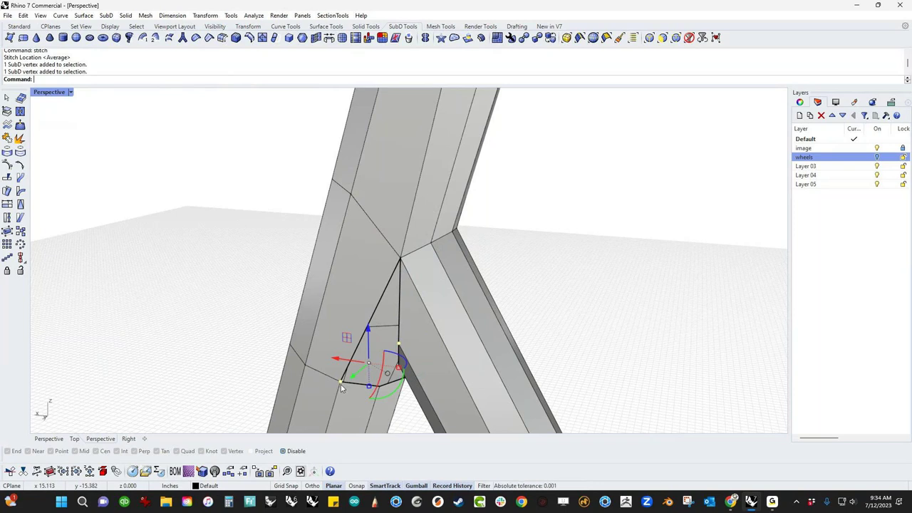
pyautogui.write('st')
pyautogui.press('Return')
pyautogui.press('Escape')
# - From below, stitch the first underside vertex pair of the neck and stem opening next to the joined lower corner
pyautogui.moveTo(606, 374); pyautogui.dragTo(397, 275, button='right')
pyautogui.scroll(6, 397, 276)
pyautogui.click(323, 177)
pyautogui.keyDown('shift'); pyautogui.click(381, 214); pyautogui.keyUp('shift')
pyautogui.write('st')
pyautogui.press('Return')
pyautogui.press('Return')
pyautogui.press('Escape')
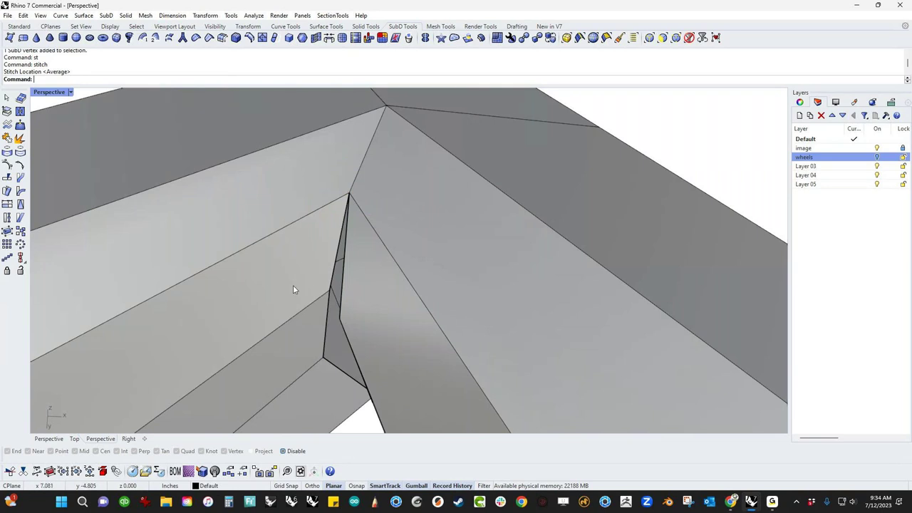
# - Stitch the middle underside vertex of the neck's end to the middle vertex of the stem opening's lower edge
pyautogui.click(329, 291)
pyautogui.keyDown('shift'); pyautogui.click(338, 316); pyautogui.keyUp('shift')
pyautogui.write('st')
pyautogui.press('Return')
pyautogui.press('Return')
pyautogui.press('Escape')
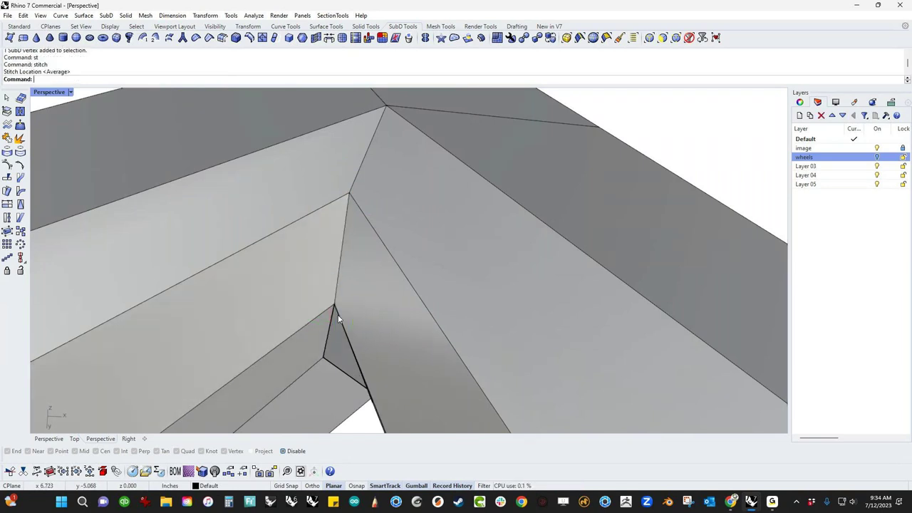
# - Stitch the last open vertex pair on the underside to close the gap between neck and stem
pyautogui.scroll(-6, 318, 326)
pyautogui.moveTo(317, 327); pyautogui.dragTo(442, 260, button='right')
pyautogui.scroll(3, 442, 263)
pyautogui.click(385, 223)
pyautogui.keyDown('shift'); pyautogui.click(409, 182); pyautogui.keyUp('shift')
pyautogui.write('st')
pyautogui.press('Return')
pyautogui.press('Return')
pyautogui.scroll(-5, 257, 151)
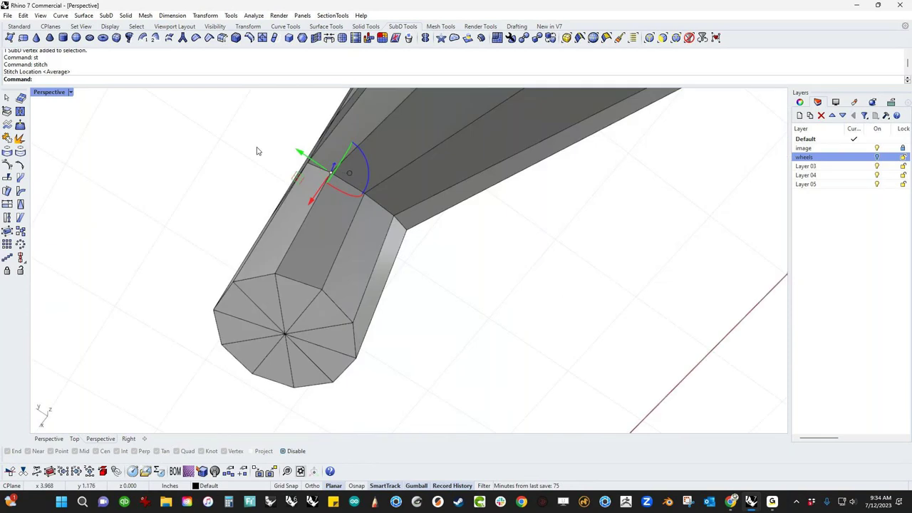
# - Deselect the stitched point and change the joined frame's SubD display from flat to smooth
pyautogui.scroll(-7, 258, 152)
pyautogui.click(439, 275)
pyautogui.moveTo(440, 275)
pyautogui.mouseDown(button='right')
pyautogui.moveTo(345, 317)
pyautogui.moveTo(435, 310)
pyautogui.moveTo(417, 332)
pyautogui.moveTo(436, 350)
pyautogui.moveTo(423, 379)
pyautogui.moveTo(358, 377)
pyautogui.moveTo(449, 373)
pyautogui.moveTo(464, 363)
pyautogui.moveTo(637, 377)
pyautogui.moveTo(712, 364)
pyautogui.moveTo(443, 369)
pyautogui.mouseUp(button='right')
pyautogui.scroll(-4, 345, 317)
pyautogui.press('Tab')
pyautogui.scroll(2, 418, 369)
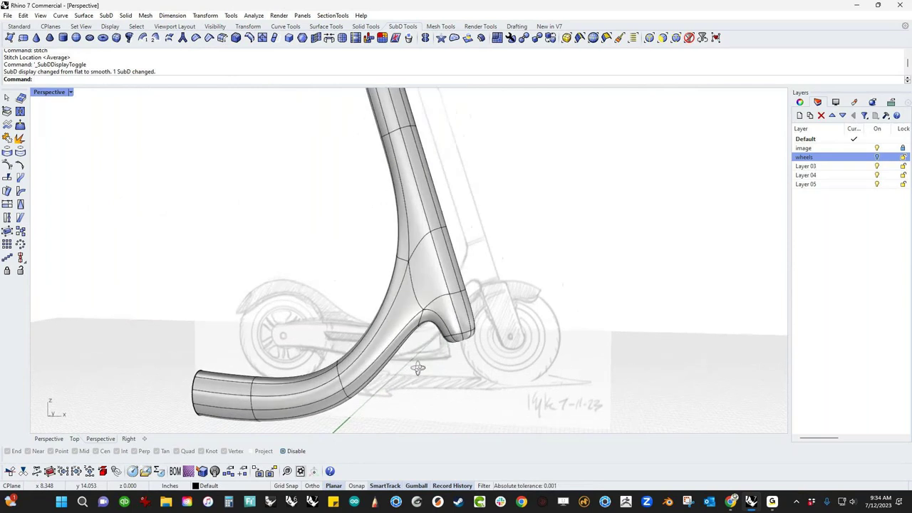
pyautogui.moveTo(418, 368)
pyautogui.mouseDown(button='right')
pyautogui.moveTo(464, 357)
pyautogui.moveTo(438, 379)
pyautogui.moveTo(438, 369)
pyautogui.mouseUp(button='right')
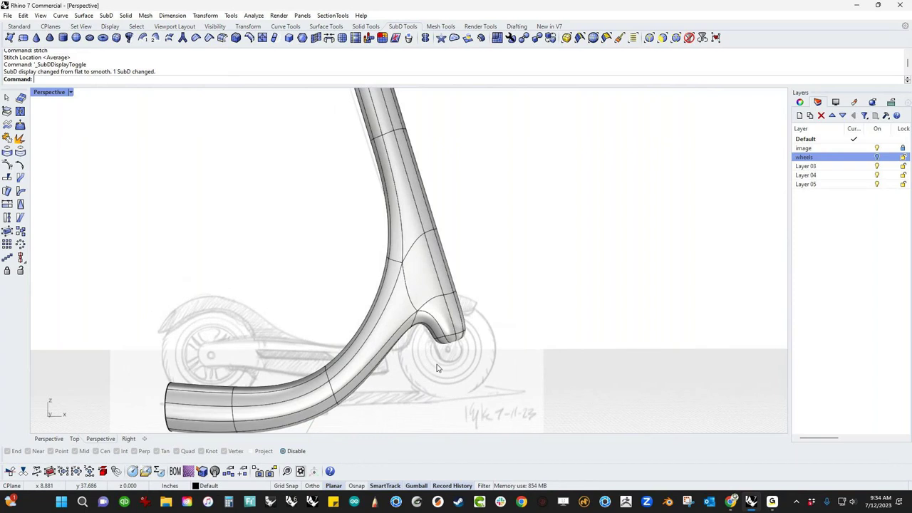
# - Switch to the Front view and display the frame in wireframe over the sketch around the neck joint
pyautogui.hotkey('ctrl', 'F2')
pyautogui.scroll(-4, 428, 314)
pyautogui.moveTo(429, 313); pyautogui.dragTo(443, 337, button='right')
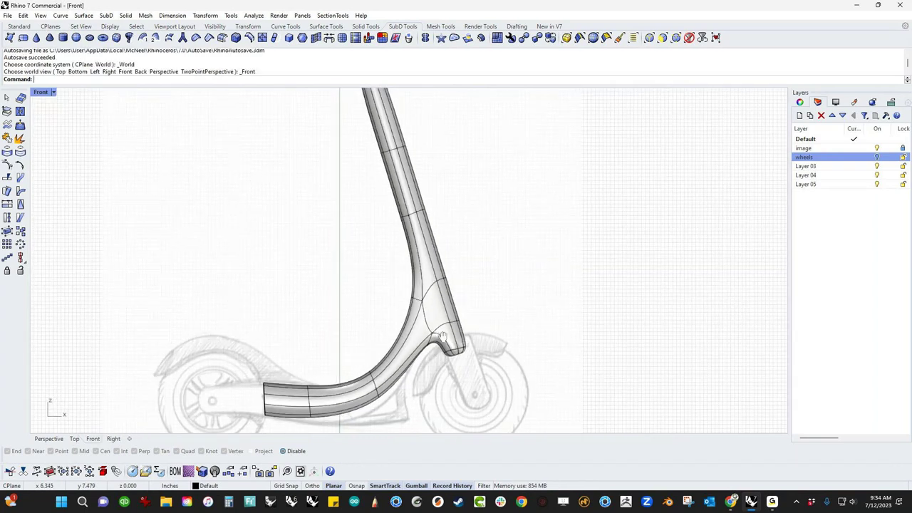
pyautogui.middleClick(447, 348)
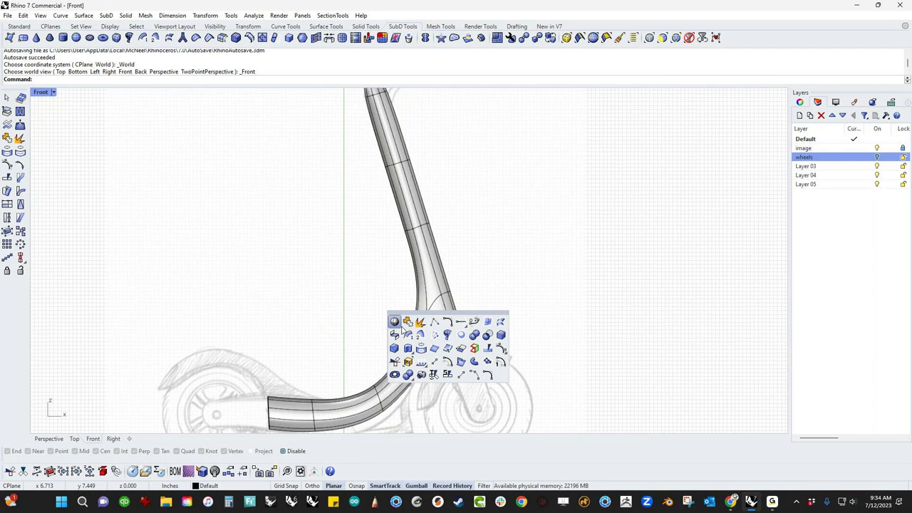
pyautogui.click(395, 322)
pyautogui.scroll(5, 386, 244)
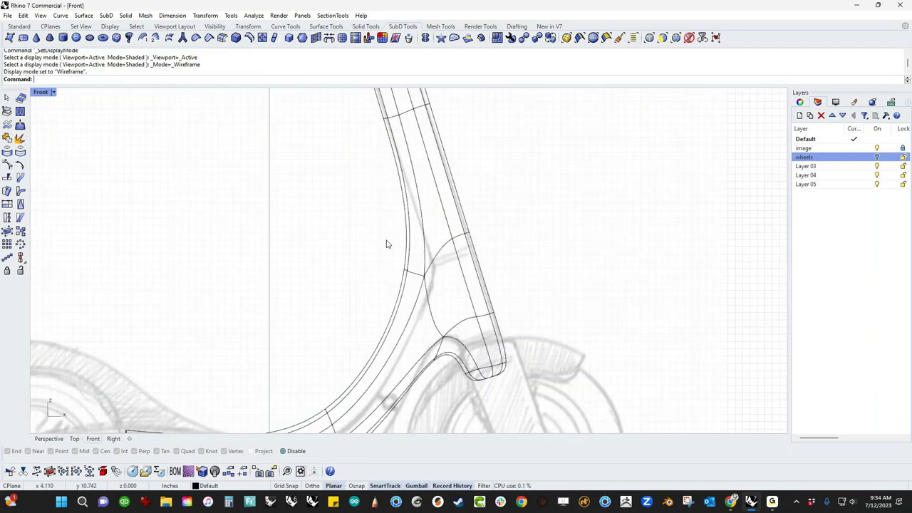
# - Move the vertices at the rear of the neck joint toward the stem to meet the sketched corner
pyautogui.moveTo(376, 256); pyautogui.dragTo(456, 299)
pyautogui.moveTo(418, 271); pyautogui.dragTo(433, 286)
pyautogui.click(573, 247)
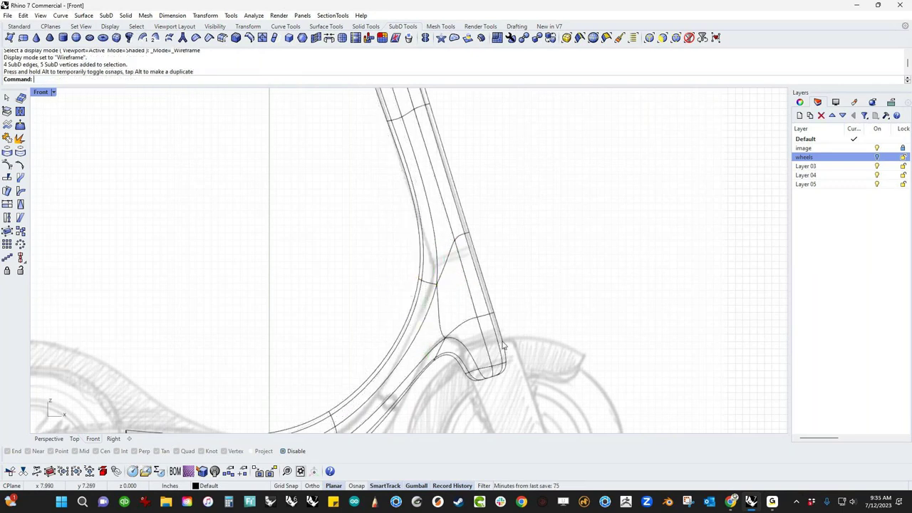
# - Raise the vertices at the crest of the underside arch to follow the sketched curve above the front wheel
pyautogui.moveTo(503, 342); pyautogui.dragTo(520, 267, button='right')
pyautogui.scroll(4, 464, 292)
pyautogui.keyDown('ctrl'); pyautogui.keyDown('shift'); pyautogui.moveTo(429, 303); pyautogui.dragTo(457, 251); pyautogui.keyUp('shift'); pyautogui.keyUp('ctrl')
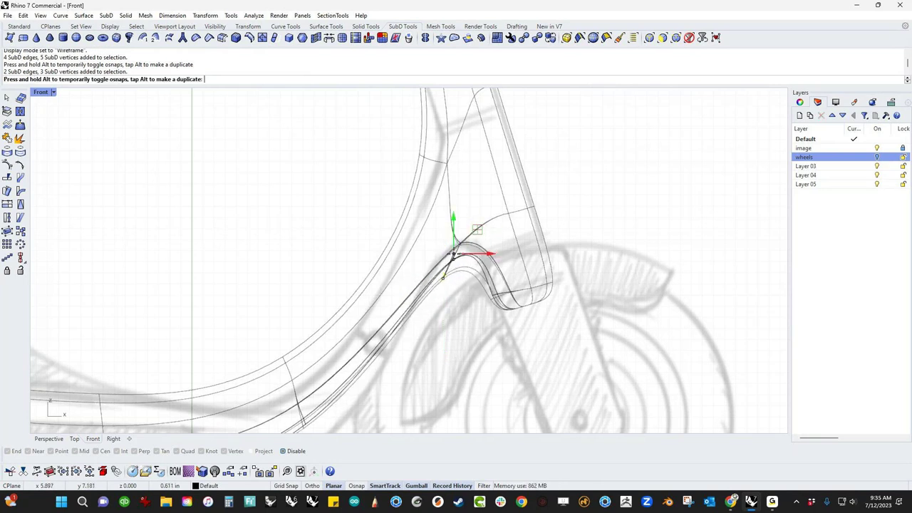
pyautogui.press('Escape')
pyautogui.scroll(2, 443, 305)
pyautogui.moveTo(443, 304); pyautogui.dragTo(488, 225)
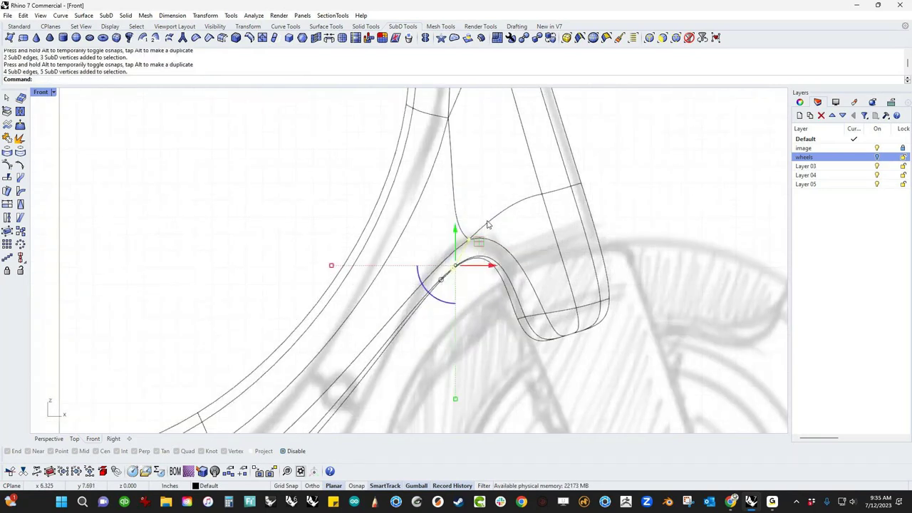
pyautogui.click(446, 222)
pyautogui.moveTo(440, 222); pyautogui.dragTo(490, 291)
pyautogui.moveTo(458, 251)
pyautogui.mouseDown()
pyautogui.moveTo(452, 220)
pyautogui.moveTo(456, 250)
pyautogui.mouseUp()
pyautogui.click(485, 315)
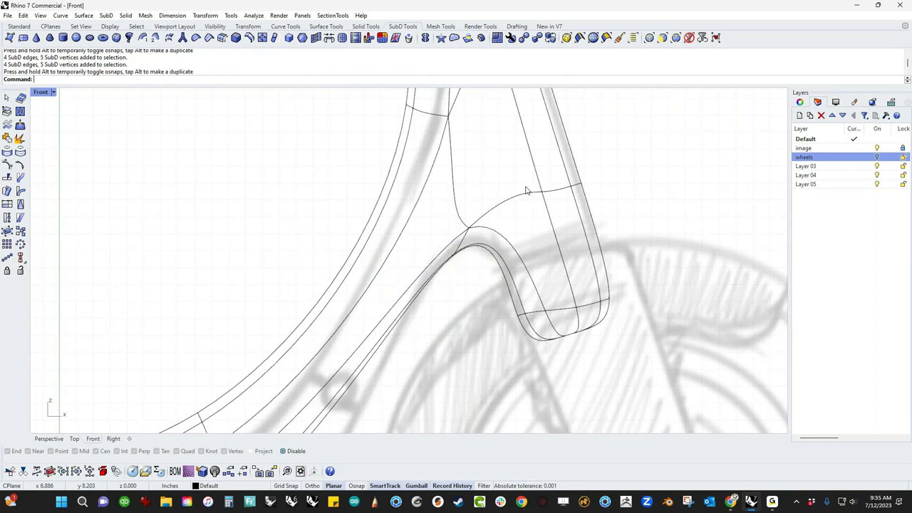
# - Shift the side and front vertices of the lower cross loop on the stem toward the rear to smooth its curve
pyautogui.moveTo(529, 183); pyautogui.dragTo(556, 204)
pyautogui.moveTo(574, 211); pyautogui.dragTo(550, 269, button='right')
pyautogui.moveTo(543, 226); pyautogui.dragTo(512, 226)
pyautogui.moveTo(541, 231); pyautogui.dragTo(569, 253)
pyautogui.moveTo(578, 218); pyautogui.dragTo(546, 218)
pyautogui.click(599, 232)
pyautogui.scroll(-4, 600, 231)
pyautogui.moveTo(601, 229); pyautogui.dragTo(569, 277, button='right')
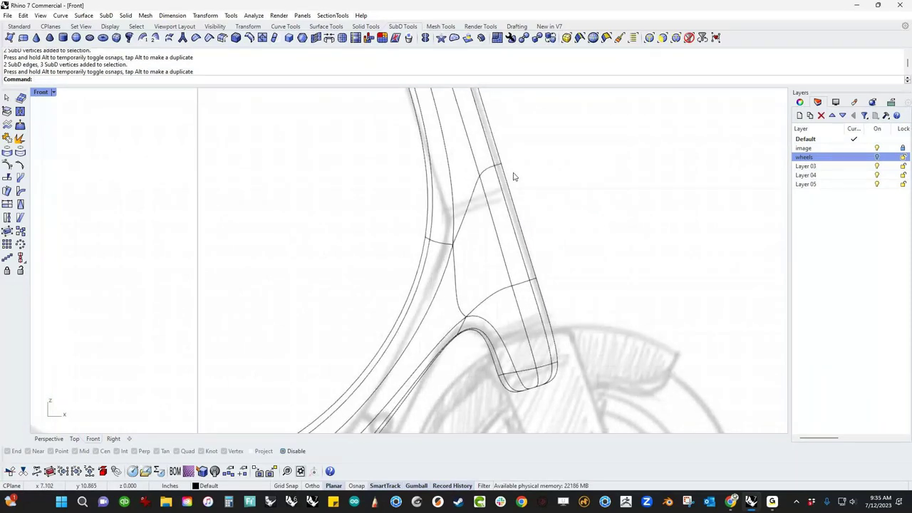
# - Move the upper cross loop's stem vertices down along the stem to the sketched band
pyautogui.scroll(2, 510, 171)
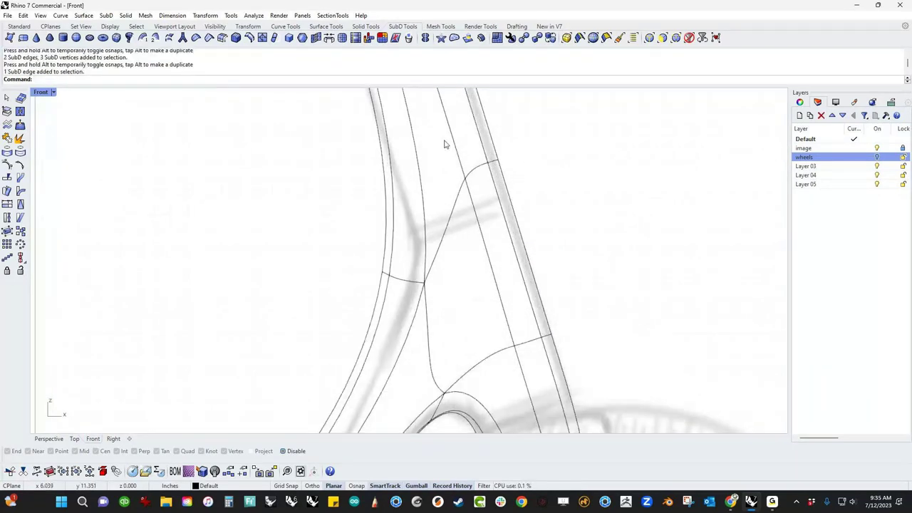
pyautogui.moveTo(444, 144); pyautogui.dragTo(523, 198)
pyautogui.scroll(-4, 551, 202)
pyautogui.moveTo(530, 157); pyautogui.dragTo(516, 211)
pyautogui.click(566, 208)
pyautogui.scroll(-2, 576, 256)
pyautogui.moveTo(575, 255); pyautogui.dragTo(547, 259, button='right')
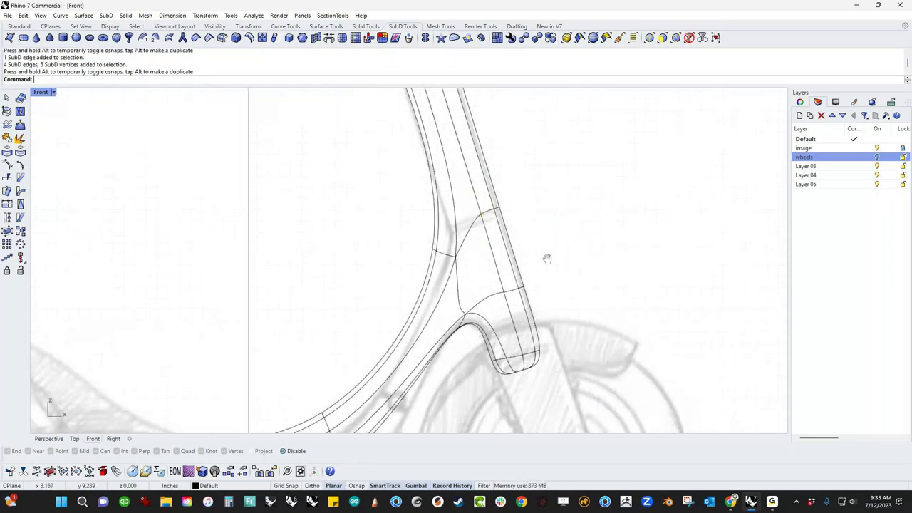
# - Raise the side vertices at the arch crest and adjust the side vertices of the lower cross loop on the stem
pyautogui.scroll(3, 467, 281)
pyautogui.moveTo(439, 348); pyautogui.dragTo(492, 375)
pyautogui.moveTo(467, 360); pyautogui.dragTo(477, 329)
pyautogui.click(493, 259)
pyautogui.moveTo(519, 281); pyautogui.dragTo(589, 267)
pyautogui.click(596, 312)
# - Straighten the stem portions of the lower and upper cross loops by moving their vertices in line with the sketched band
pyautogui.scroll(4, 567, 320)
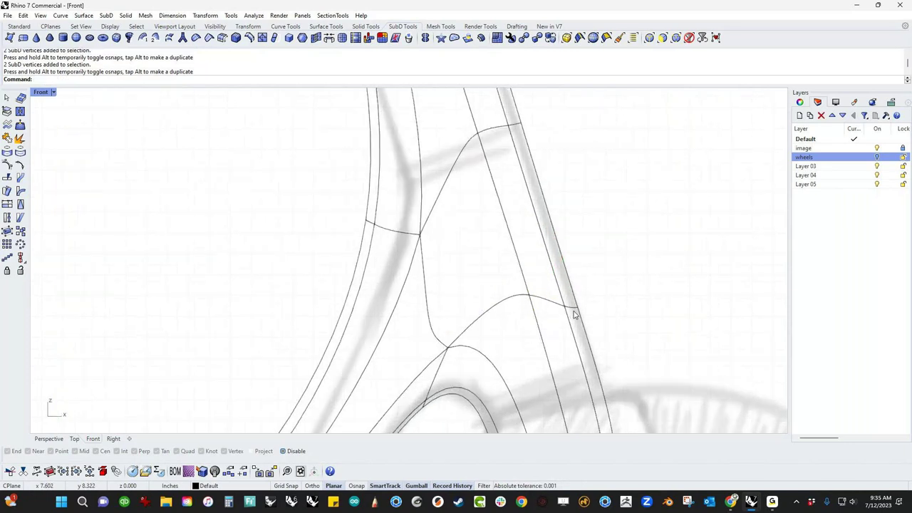
pyautogui.moveTo(553, 320); pyautogui.dragTo(575, 255)
pyautogui.scroll(-4, 608, 287)
pyautogui.click(647, 220)
pyautogui.scroll(-4, 633, 220)
pyautogui.moveTo(566, 191); pyautogui.dragTo(540, 242, button='right')
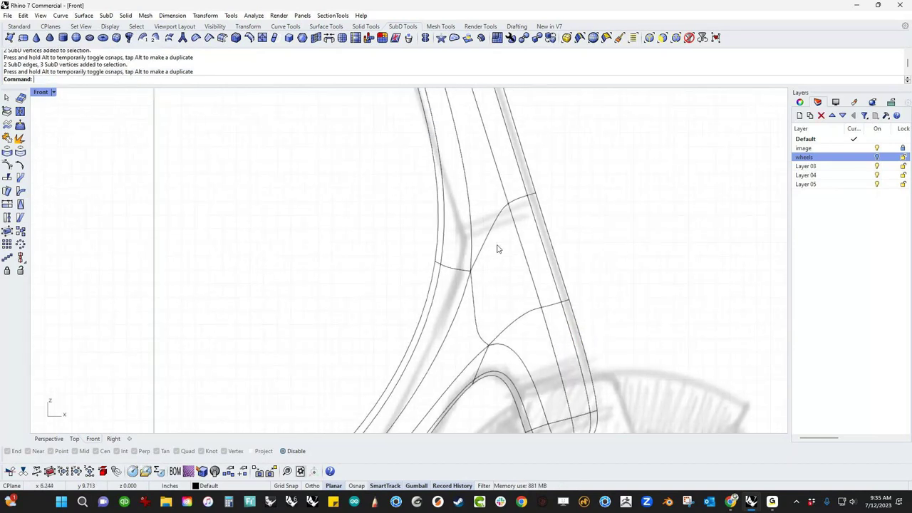
pyautogui.moveTo(503, 236); pyautogui.dragTo(528, 221)
pyautogui.click(617, 209)
# - Lower the side vertices where neck and stem meet and move the joint's rear vertices onto the sketched corner
pyautogui.scroll(4, 490, 287)
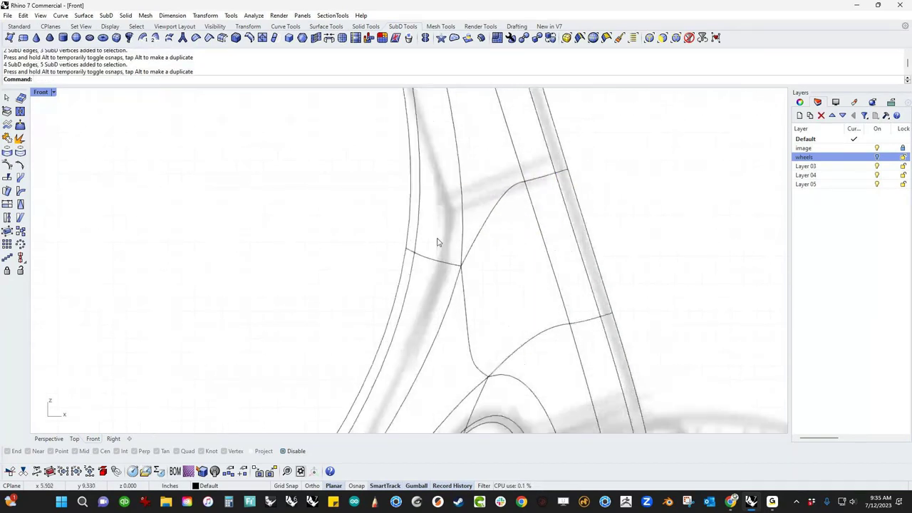
pyautogui.moveTo(437, 239); pyautogui.dragTo(482, 296)
pyautogui.moveTo(486, 245); pyautogui.dragTo(474, 290)
pyautogui.moveTo(365, 223); pyautogui.dragTo(432, 287)
pyautogui.moveTo(431, 226); pyautogui.dragTo(458, 222)
pyautogui.click(374, 303)
pyautogui.scroll(-10, 372, 303)
pyautogui.moveTo(367, 278); pyautogui.dragTo(379, 325, button='right')
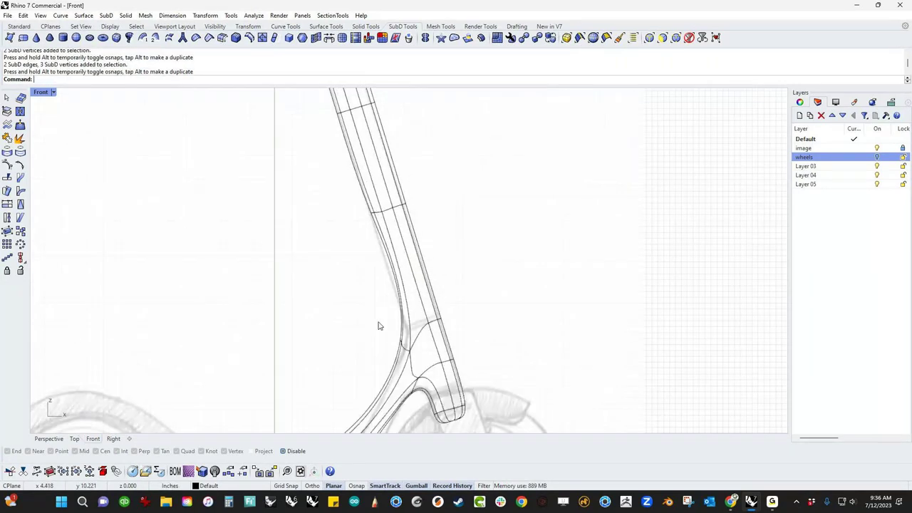
# - Slide the full edge loop above the neck joint down along the stem
pyautogui.scroll(6, 370, 220)
pyautogui.keyDown('ctrl'); pyautogui.keyDown('shift'); pyautogui.moveTo(312, 163); pyautogui.dragTo(510, 225); pyautogui.keyUp('shift'); pyautogui.keyUp('ctrl')
pyautogui.scroll(-6, 472, 218)
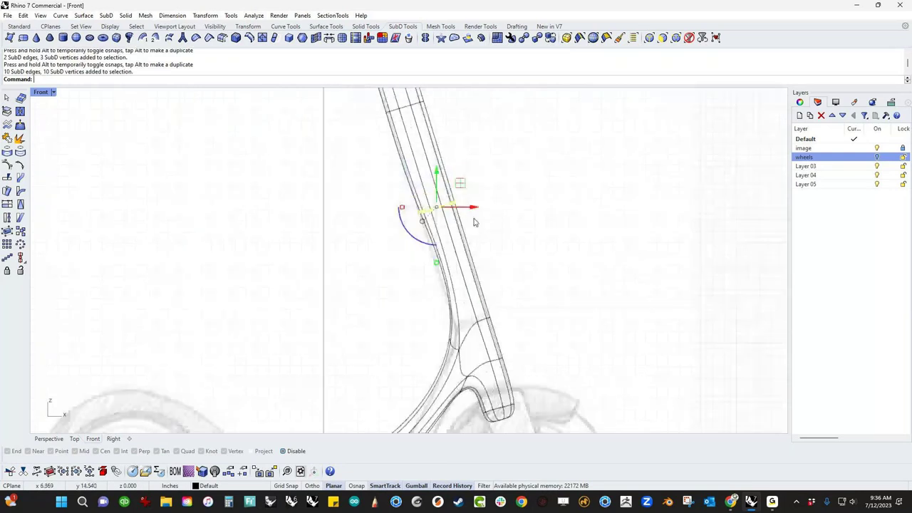
pyautogui.moveTo(467, 203); pyautogui.dragTo(449, 171, button='right')
pyautogui.moveTo(417, 177); pyautogui.dragTo(433, 234)
pyautogui.press('Escape')
# - Shift the vertices at the rear of the neck joint down along the neck to follow the sketched curve
pyautogui.scroll(2, 426, 314)
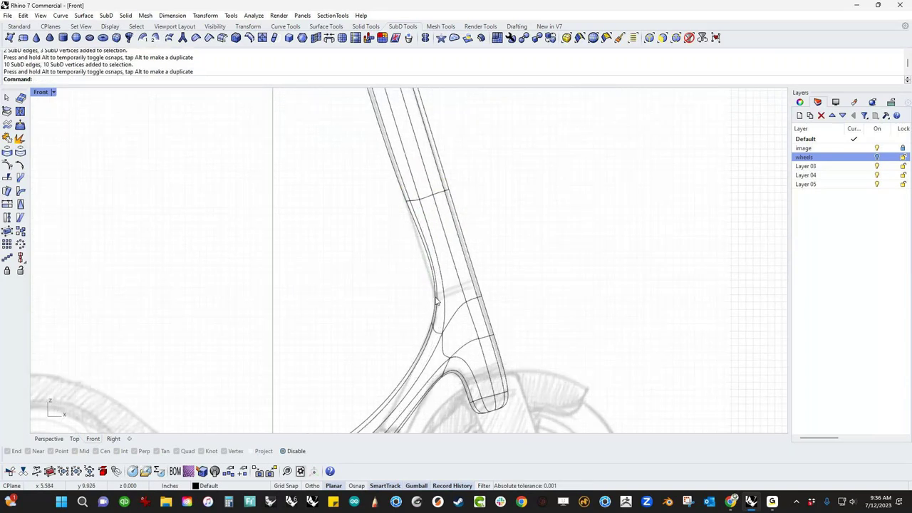
pyautogui.moveTo(424, 319); pyautogui.dragTo(423, 349)
pyautogui.press('Escape')
pyautogui.scroll(-3, 545, 270)
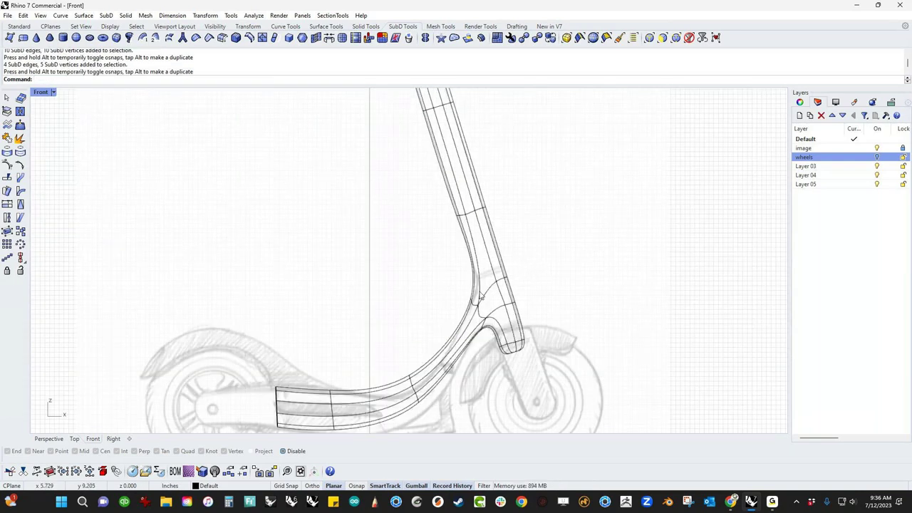
pyautogui.scroll(6, 479, 294)
pyautogui.moveTo(451, 291); pyautogui.dragTo(485, 325)
pyautogui.moveTo(494, 289); pyautogui.dragTo(465, 312)
pyautogui.press('Escape')
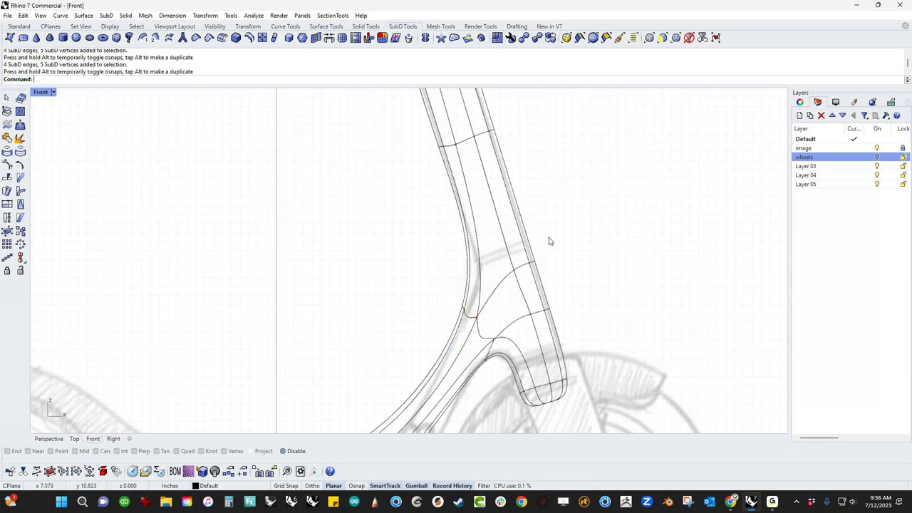
# - Switch to the Perspective view and display the frame in shaded mode around the neck joint
pyautogui.scroll(-3, 572, 261)
pyautogui.scroll(1, 630, 283)
pyautogui.moveTo(613, 313); pyautogui.dragTo(531, 340, button='right')
pyautogui.scroll(-2, 570, 265)
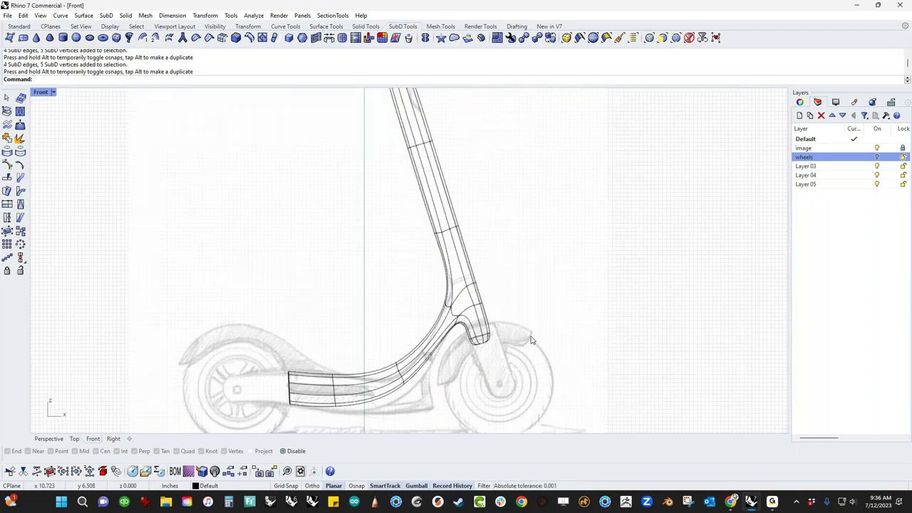
pyautogui.press('F4')
pyautogui.middleClick(346, 285)
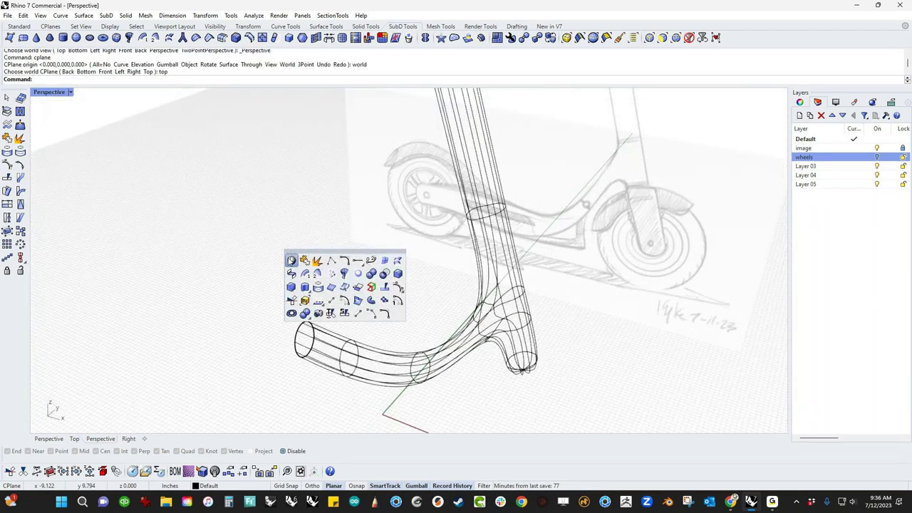
pyautogui.click(291, 261)
pyautogui.moveTo(291, 261)
pyautogui.mouseDown(button='right')
pyautogui.moveTo(293, 289)
pyautogui.moveTo(378, 354)
pyautogui.moveTo(460, 379)
pyautogui.mouseUp(button='right')
pyautogui.scroll(2, 449, 374)
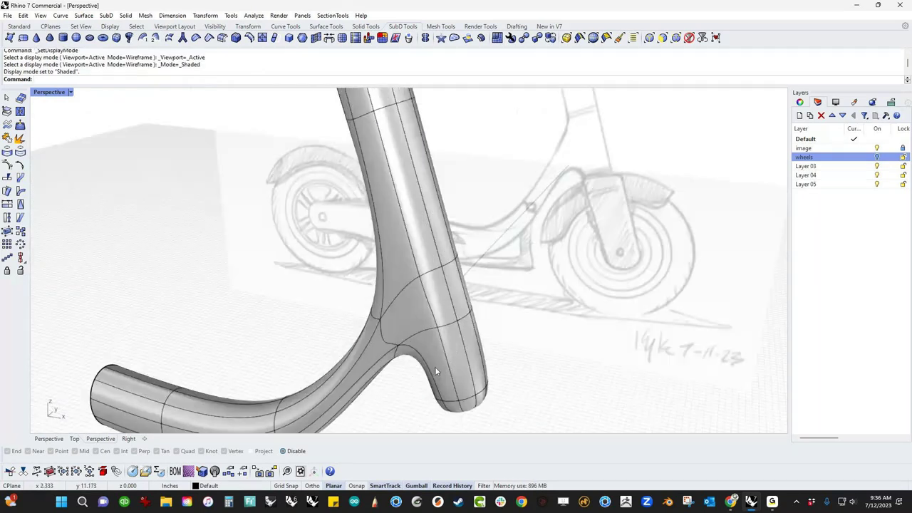
# - Delete the lower and upper cross edge loops on the stem beside the neck joint
pyautogui.doubleClick(422, 332)
pyautogui.press('Delete')
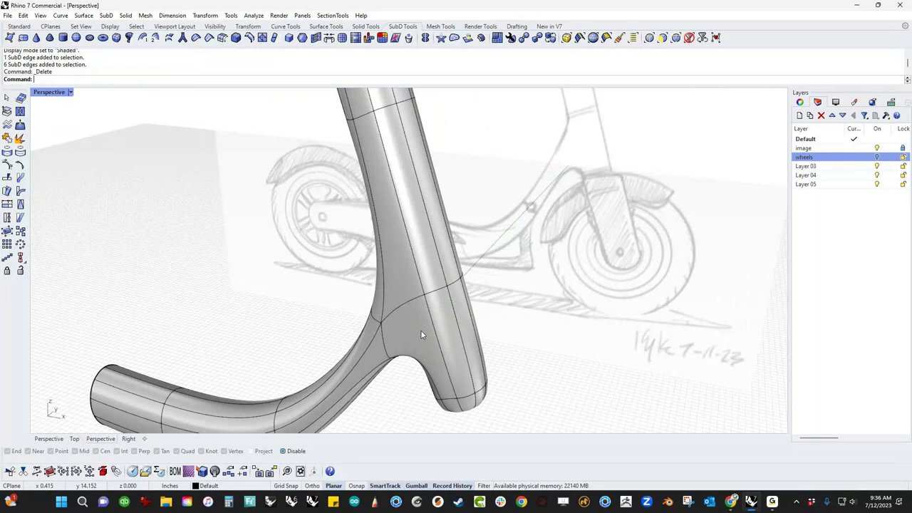
pyautogui.moveTo(444, 385)
pyautogui.mouseDown(button='right')
pyautogui.moveTo(478, 300)
pyautogui.moveTo(444, 327)
pyautogui.moveTo(457, 322)
pyautogui.moveTo(467, 341)
pyautogui.mouseUp(button='right')
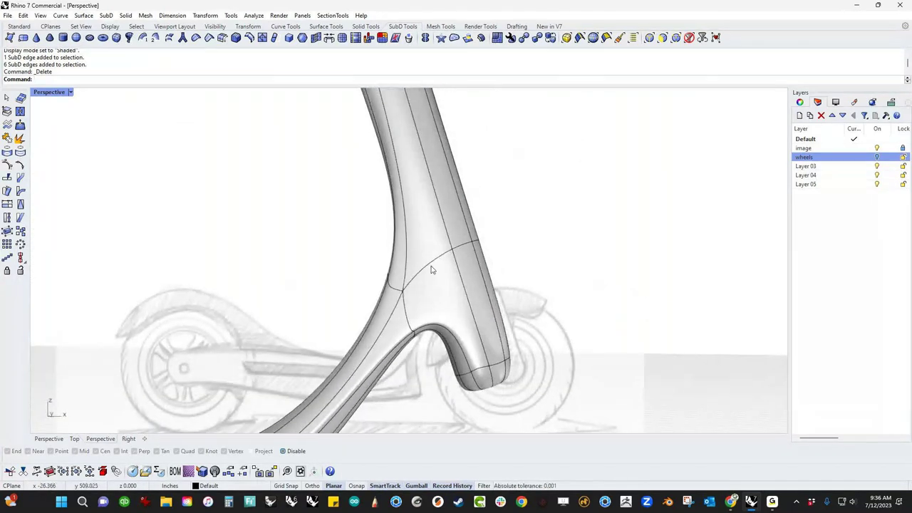
pyautogui.doubleClick(431, 265)
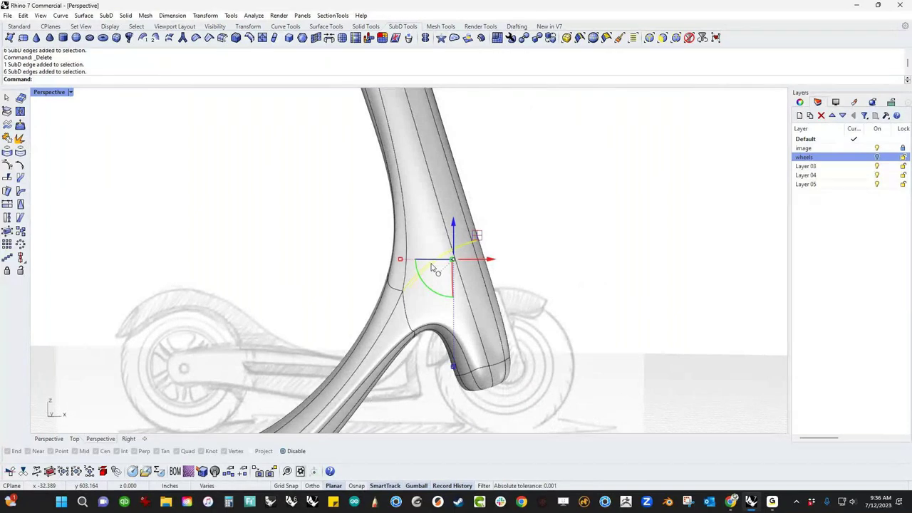
pyautogui.press('Delete')
# - Move the middle edges on the top and underside of the deck's open end segment inward to flatten both faces
pyautogui.moveTo(432, 268)
pyautogui.mouseDown(button='right')
pyautogui.moveTo(321, 347)
pyautogui.moveTo(189, 309)
pyautogui.moveTo(333, 325)
pyautogui.moveTo(533, 327)
pyautogui.moveTo(494, 344)
pyautogui.moveTo(432, 275)
pyautogui.moveTo(426, 288)
pyautogui.moveTo(426, 256)
pyautogui.moveTo(460, 347)
pyautogui.moveTo(491, 265)
pyautogui.moveTo(426, 388)
pyautogui.moveTo(474, 387)
pyautogui.moveTo(405, 375)
pyautogui.moveTo(431, 380)
pyautogui.moveTo(430, 339)
pyautogui.mouseUp(button='right')
pyautogui.scroll(-2, 490, 264)
pyautogui.scroll(4, 405, 375)
pyautogui.scroll(3, 426, 383)
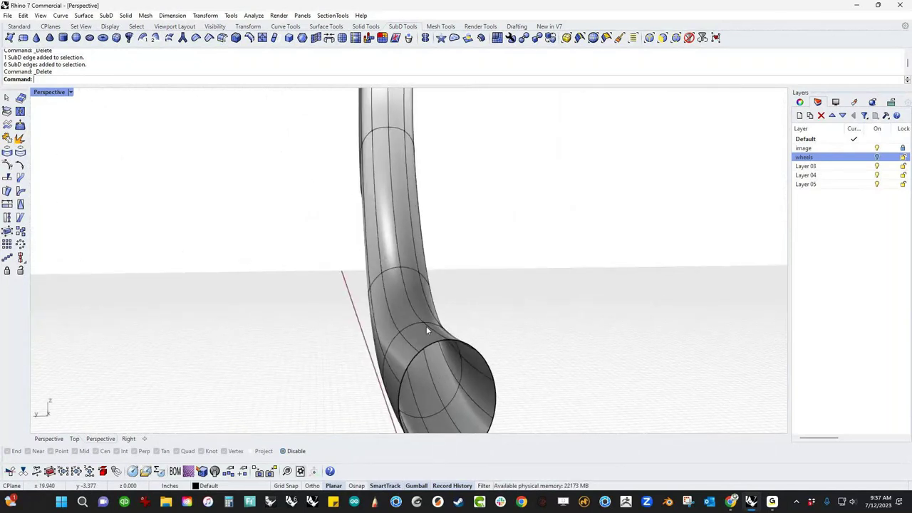
pyautogui.keyDown('ctrl'); pyautogui.keyDown('shift'); pyautogui.click(431, 329); pyautogui.keyUp('shift'); pyautogui.keyUp('ctrl')
pyautogui.moveTo(435, 328); pyautogui.dragTo(436, 343)
pyautogui.click(505, 363)
pyautogui.keyDown('shift'); pyautogui.moveTo(505, 363); pyautogui.dragTo(462, 324, button='right'); pyautogui.keyUp('shift')
pyautogui.keyDown('ctrl'); pyautogui.keyDown('shift'); pyautogui.click(428, 311); pyautogui.keyUp('shift'); pyautogui.keyUp('ctrl')
pyautogui.moveTo(416, 312)
pyautogui.mouseDown()
pyautogui.moveTo(417, 285)
pyautogui.moveTo(417, 320)
pyautogui.mouseUp()
pyautogui.click(544, 340)
# - Scale the two outer edges on the underside of the deck's end segment apart to widen its flat face
pyautogui.click(398, 306)
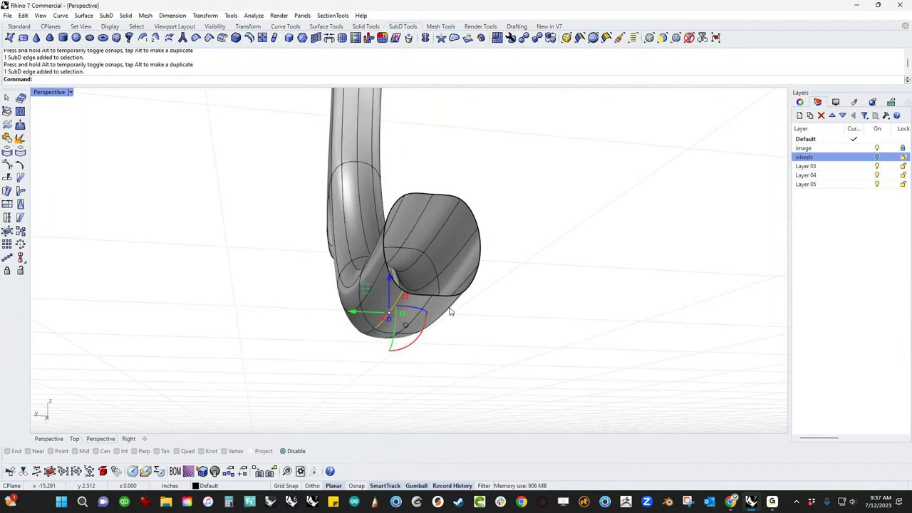
pyautogui.keyDown('shift'); pyautogui.click(451, 312); pyautogui.keyUp('shift')
pyautogui.press('Escape')
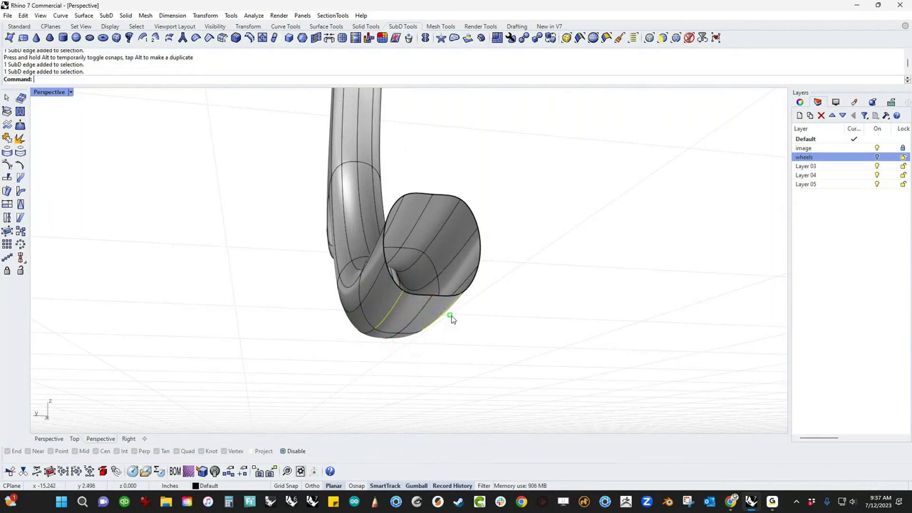
pyautogui.moveTo(451, 319); pyautogui.dragTo(467, 317)
pyautogui.click(544, 283)
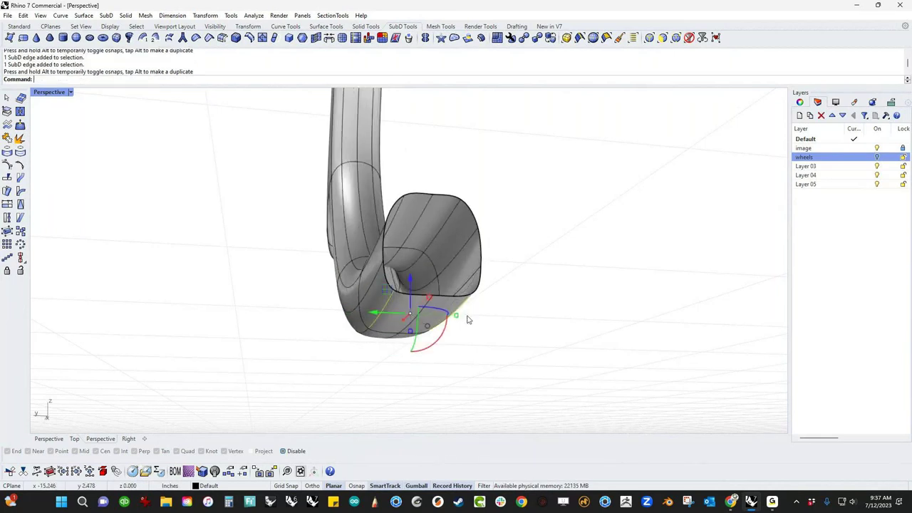
# - Scale the two outer edges on the top of the deck's end segment apart to square its profile
pyautogui.moveTo(544, 283); pyautogui.dragTo(457, 309, button='right')
pyautogui.keyDown('ctrl'); pyautogui.keyDown('shift'); pyautogui.click(400, 307); pyautogui.keyUp('shift'); pyautogui.keyUp('ctrl')
pyautogui.keyDown('ctrl'); pyautogui.keyDown('shift'); pyautogui.click(448, 304); pyautogui.keyUp('shift'); pyautogui.keyUp('ctrl')
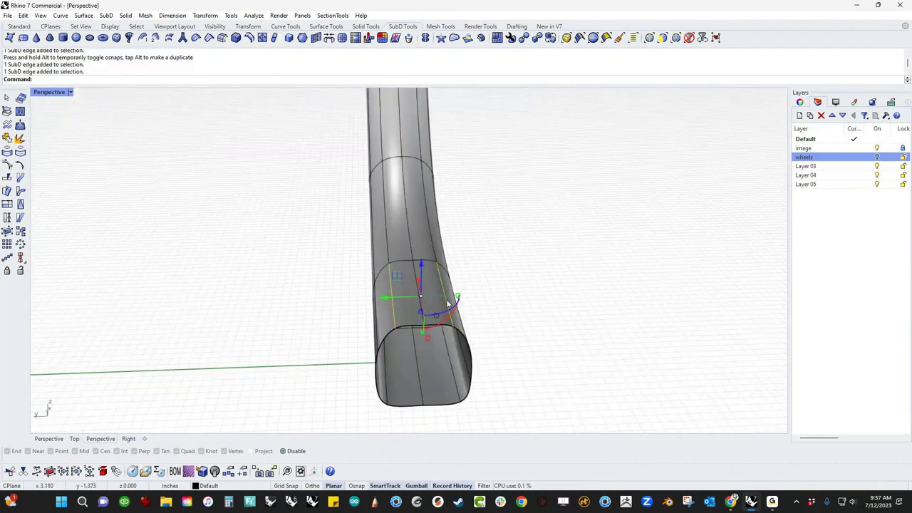
pyautogui.moveTo(458, 296); pyautogui.dragTo(482, 297)
pyautogui.moveTo(482, 297); pyautogui.dragTo(278, 368, button='right')
pyautogui.scroll(3, 363, 214)
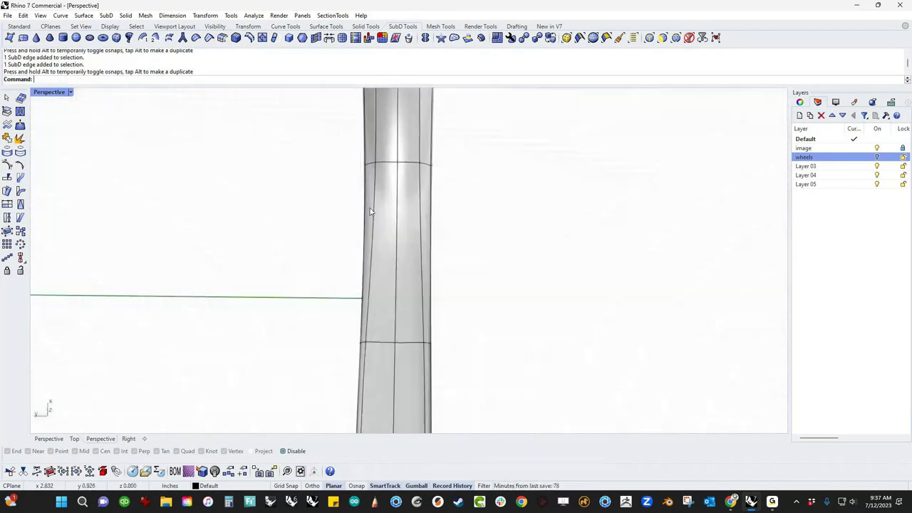
# - Spread the two outer top vertices of the loop at the deck's upward bend to widen the flat top
pyautogui.click(377, 153)
pyautogui.keyDown('shift'); pyautogui.click(428, 154); pyautogui.keyUp('shift')
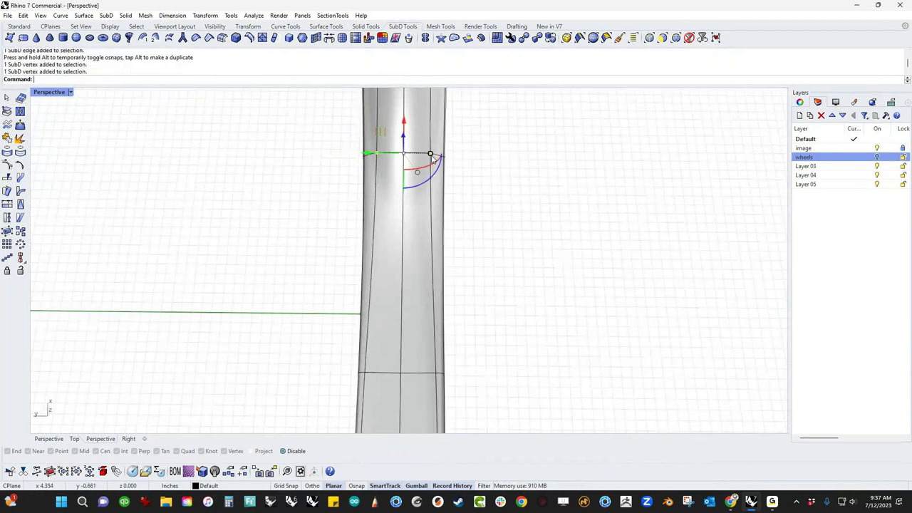
pyautogui.moveTo(430, 154); pyautogui.dragTo(441, 155)
pyautogui.click(507, 263)
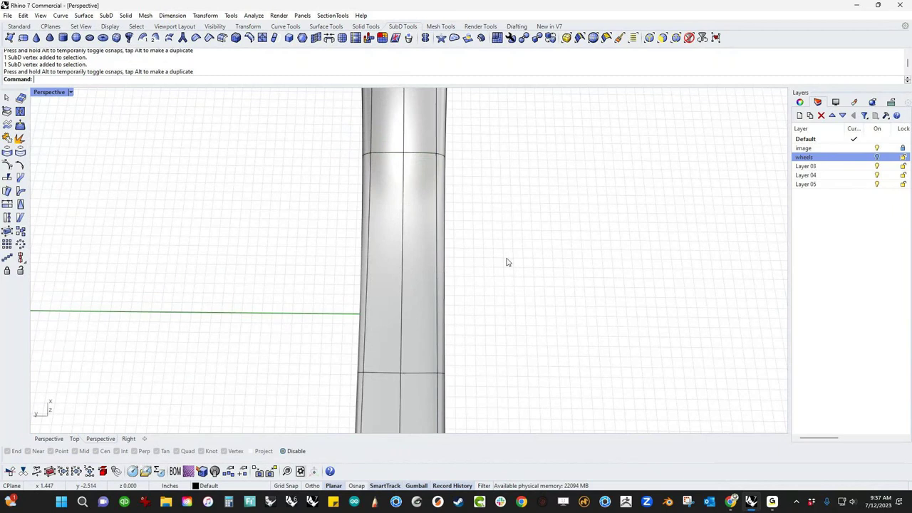
# - Spread the two outer underside vertices of the loop at the deck's bend to widen the flat underside
pyautogui.scroll(-2, 504, 271)
pyautogui.moveTo(501, 282); pyautogui.dragTo(389, 266, button='right')
pyautogui.click(378, 241)
pyautogui.keyDown('shift'); pyautogui.click(430, 250); pyautogui.keyUp('shift')
pyautogui.moveTo(378, 240); pyautogui.dragTo(364, 236)
pyautogui.press('Escape')
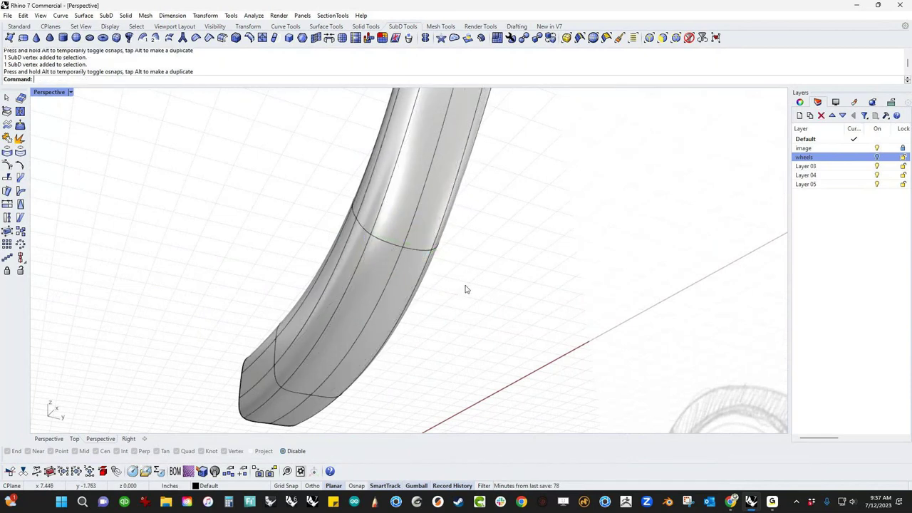
# - Raise the picked part of the frame's underside near the bend to flatten the surface
pyautogui.moveTo(465, 289); pyautogui.dragTo(371, 334, button='right')
pyautogui.scroll(4, 393, 339)
pyautogui.keyDown('ctrl'); pyautogui.keyDown('shift'); pyautogui.click(361, 354); pyautogui.keyUp('shift'); pyautogui.keyUp('ctrl')
pyautogui.keyDown('ctrl'); pyautogui.keyDown('shift'); pyautogui.click(371, 333); pyautogui.keyUp('shift'); pyautogui.keyUp('ctrl')
pyautogui.moveTo(377, 295); pyautogui.dragTo(377, 260)
pyautogui.click(471, 282)
# - In the Front view, stretch the deck loop nearest the open end downward toward the sketched underside with Scale1D
pyautogui.moveTo(470, 282); pyautogui.dragTo(222, 294, button='right')
pyautogui.moveTo(471, 273); pyautogui.dragTo(530, 350, button='right')
pyautogui.write('ront')
pyautogui.press('Return')
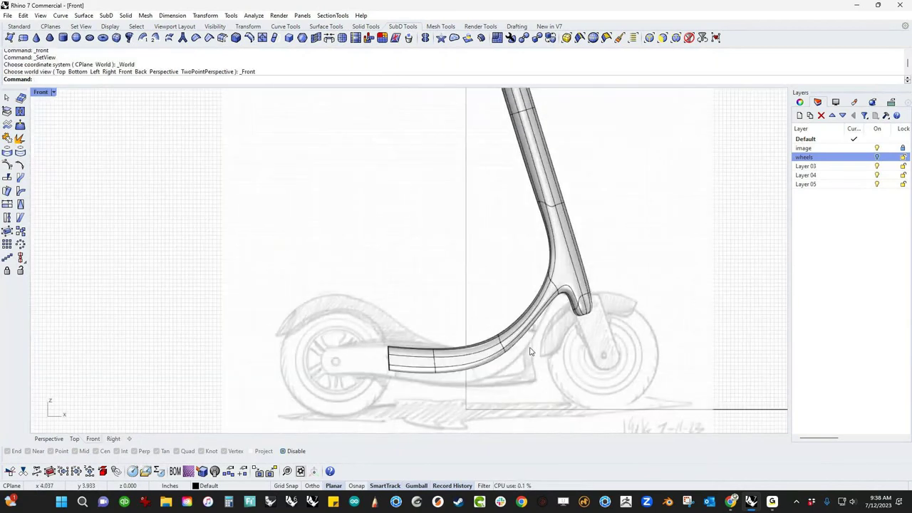
pyautogui.scroll(6, 492, 377)
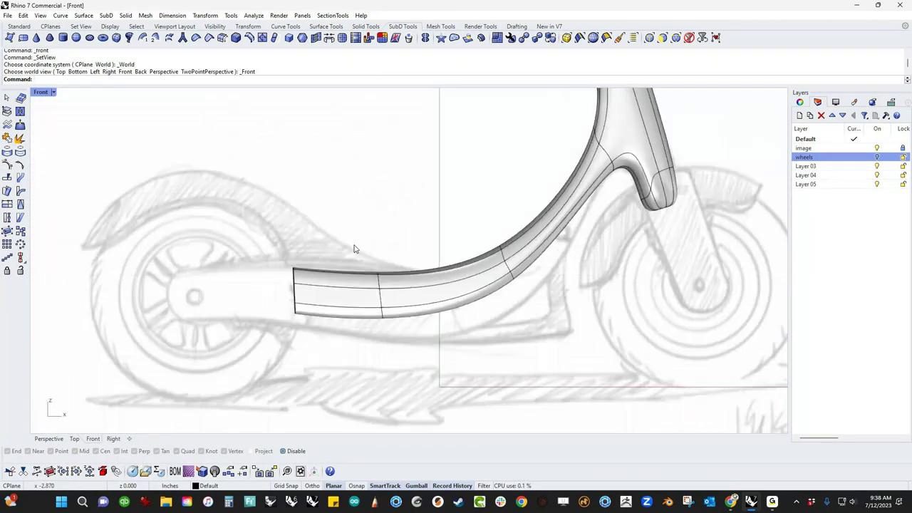
pyautogui.moveTo(361, 243); pyautogui.dragTo(410, 335)
pyautogui.write('s1')
pyautogui.press('Return')
pyautogui.click(378, 272)
pyautogui.click(383, 315)
pyautogui.click(380, 357)
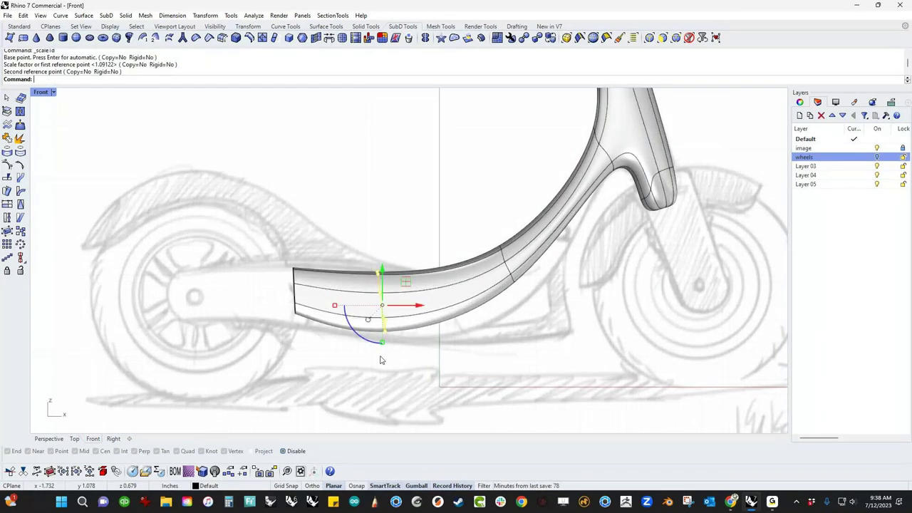
# - Stretch the loop at the deck's upward bend outward toward the sketched underside with Scale1D, based at the frame's upper side
pyautogui.moveTo(482, 227); pyautogui.dragTo(532, 336)
pyautogui.write('s1')
pyautogui.press('Return')
pyautogui.click(493, 240)
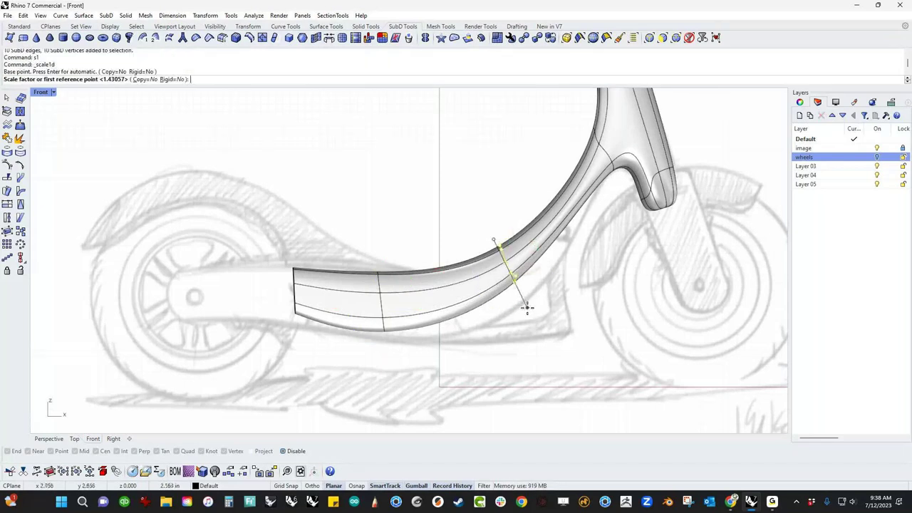
pyautogui.click(527, 308)
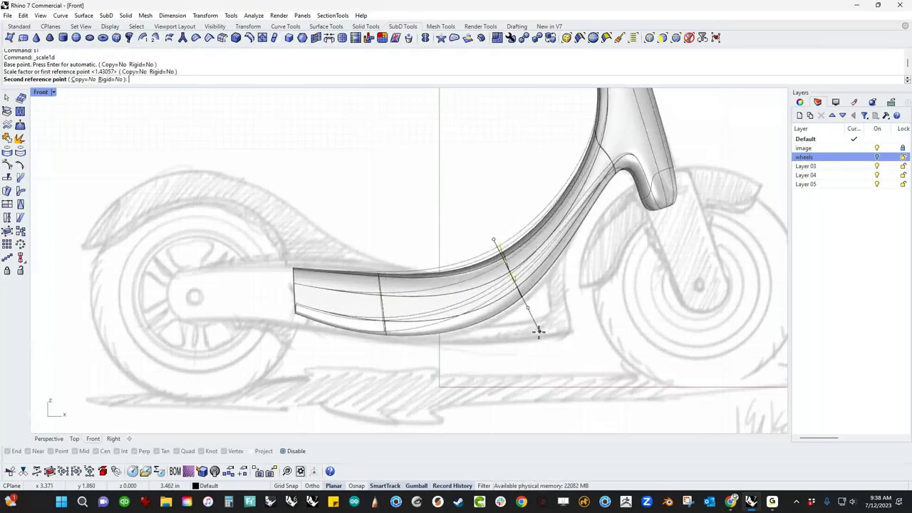
pyautogui.click(538, 331)
pyautogui.press('Escape')
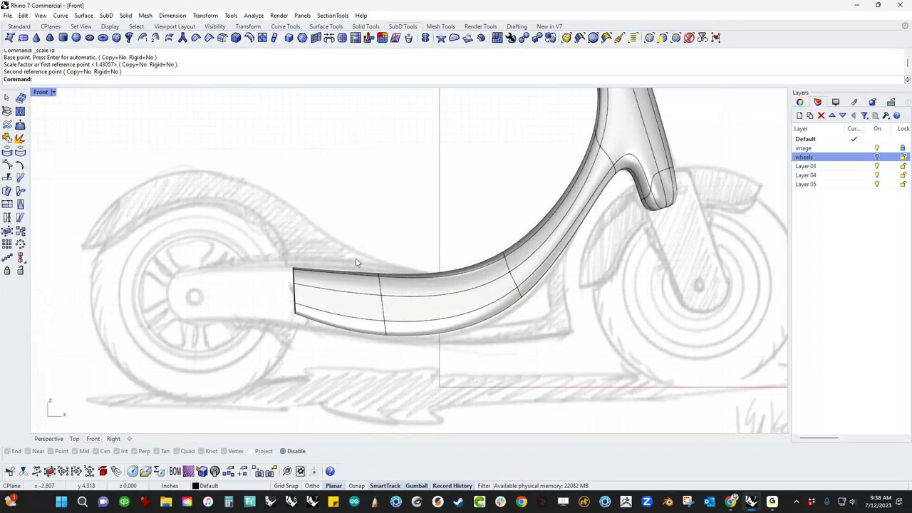
# - Deepen the deck's rear by lowering the open end's underside vertices and raising the top vertices of the open end and nearest loop
pyautogui.moveTo(306, 340); pyautogui.dragTo(310, 315)
pyautogui.click(318, 250)
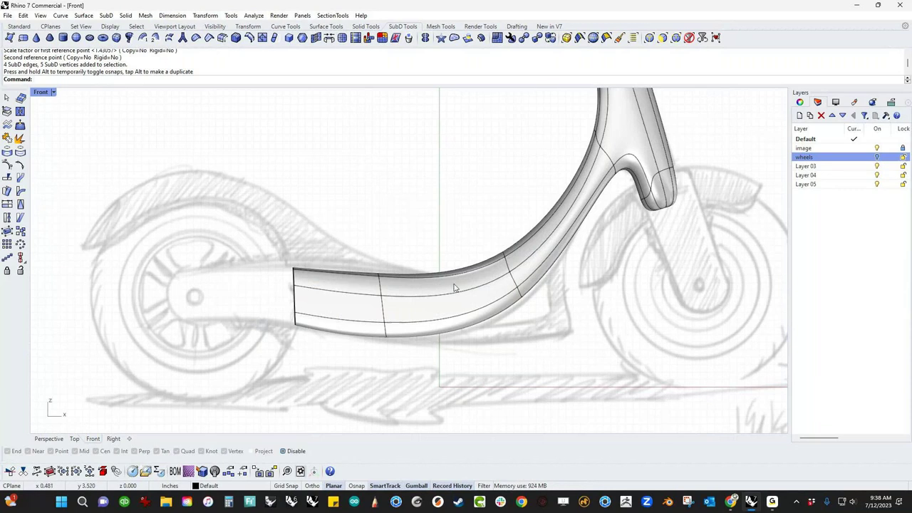
pyautogui.moveTo(378, 254); pyautogui.dragTo(402, 309)
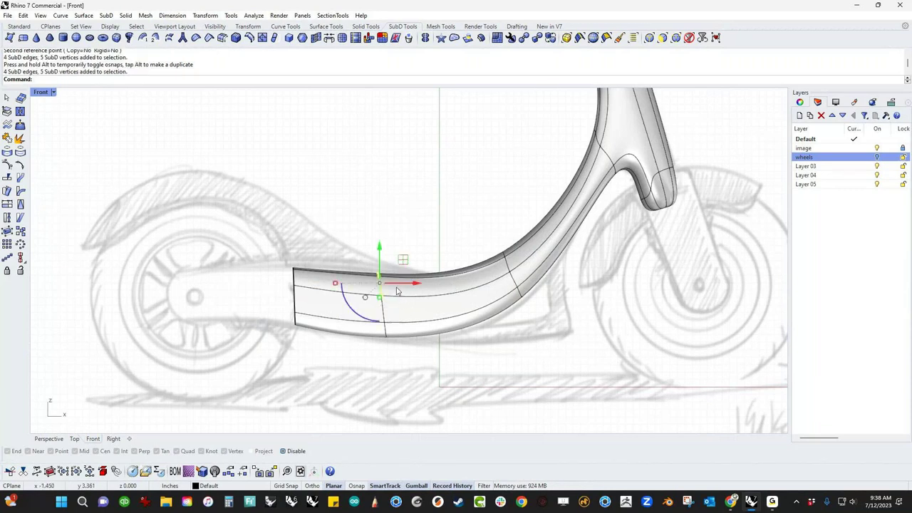
pyautogui.moveTo(380, 249)
pyautogui.mouseDown()
pyautogui.moveTo(379, 229)
pyautogui.moveTo(379, 242)
pyautogui.mouseUp()
pyautogui.click(287, 245)
pyautogui.keyDown('ctrl'); pyautogui.keyDown('shift'); pyautogui.moveTo(286, 244); pyautogui.dragTo(332, 239); pyautogui.keyUp('shift'); pyautogui.keyUp('ctrl')
pyautogui.press('Escape')
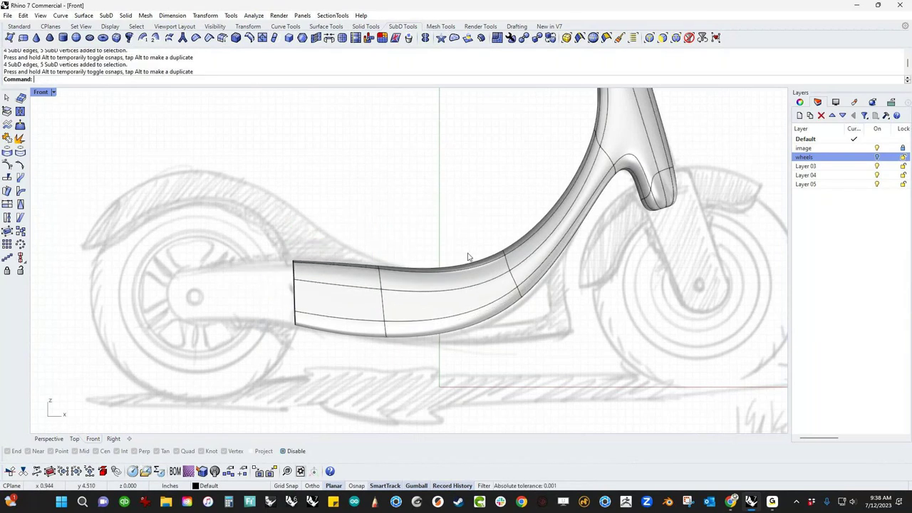
# - Thin the loop at the deck's upward bend from its upper side with Scale1D, based at the underside
pyautogui.moveTo(486, 227); pyautogui.dragTo(541, 327)
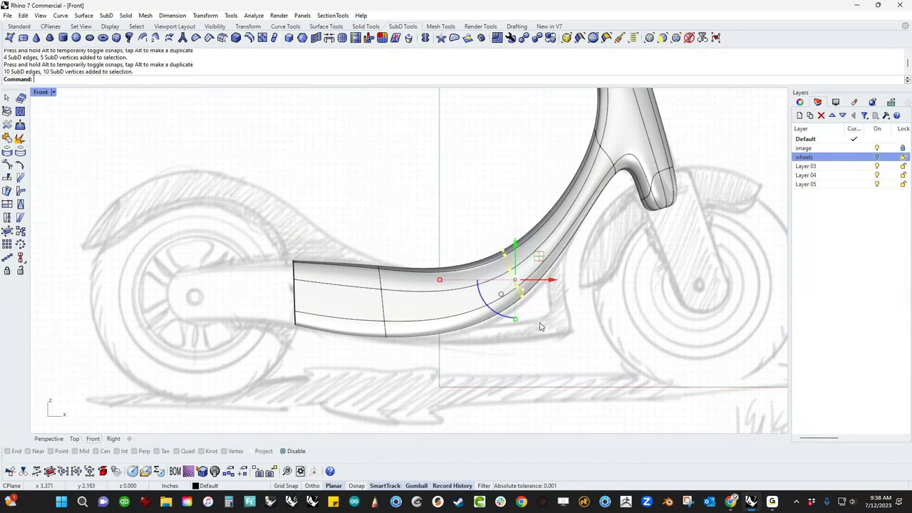
pyautogui.write('s1')
pyautogui.press('Return')
pyautogui.click(526, 298)
pyautogui.click(494, 227)
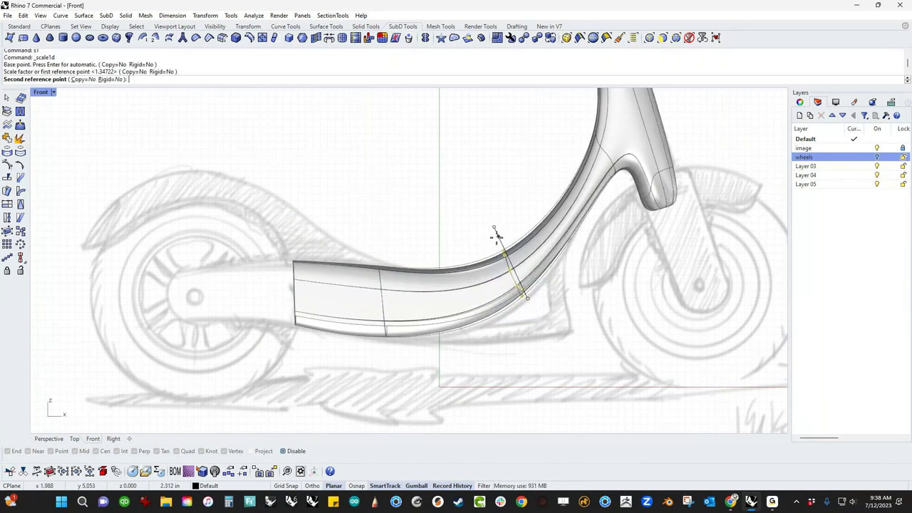
pyautogui.click(497, 243)
pyautogui.click(577, 335)
# - Shift the bend loop slightly toward the front wheel and lower the underside vertices of the loop nearest the deck's open end
pyautogui.moveTo(470, 218); pyautogui.dragTo(554, 367)
pyautogui.moveTo(526, 262); pyautogui.dragTo(522, 286)
pyautogui.click(567, 378)
pyautogui.moveTo(363, 361); pyautogui.dragTo(389, 282)
pyautogui.moveTo(389, 320); pyautogui.dragTo(389, 335)
pyautogui.click(499, 385)
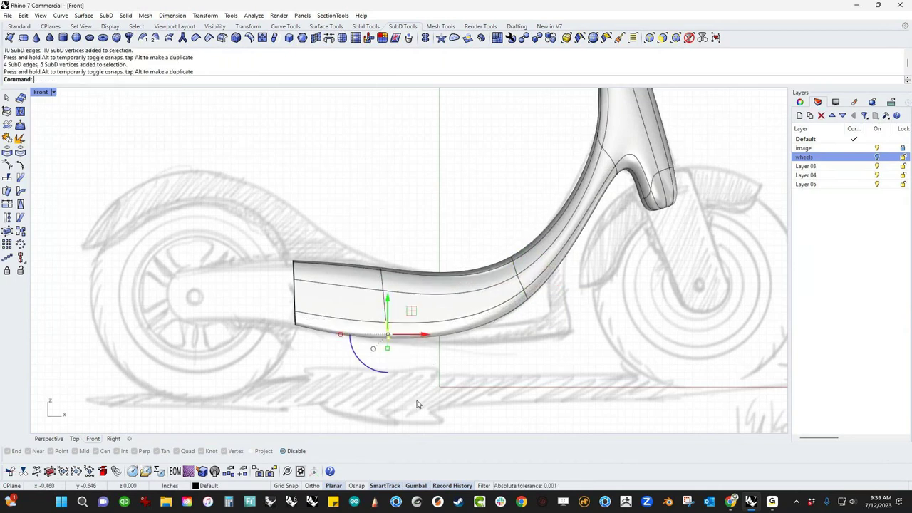
# - Set the Front view to Wireframe display to reveal the handlebar sketch behind the stem's upper end
pyautogui.scroll(-6, 516, 347)
pyautogui.scroll(-4, 519, 348)
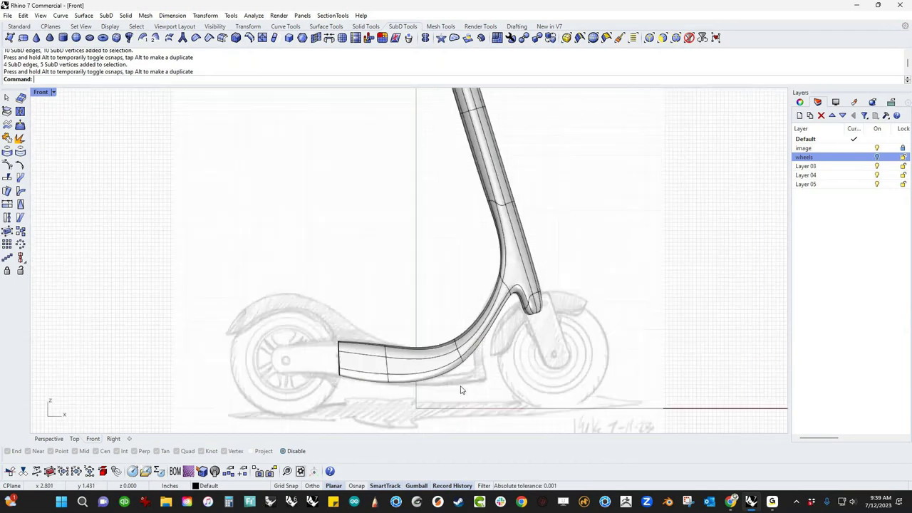
pyautogui.scroll(8, 398, 266)
pyautogui.scroll(-3, 397, 266)
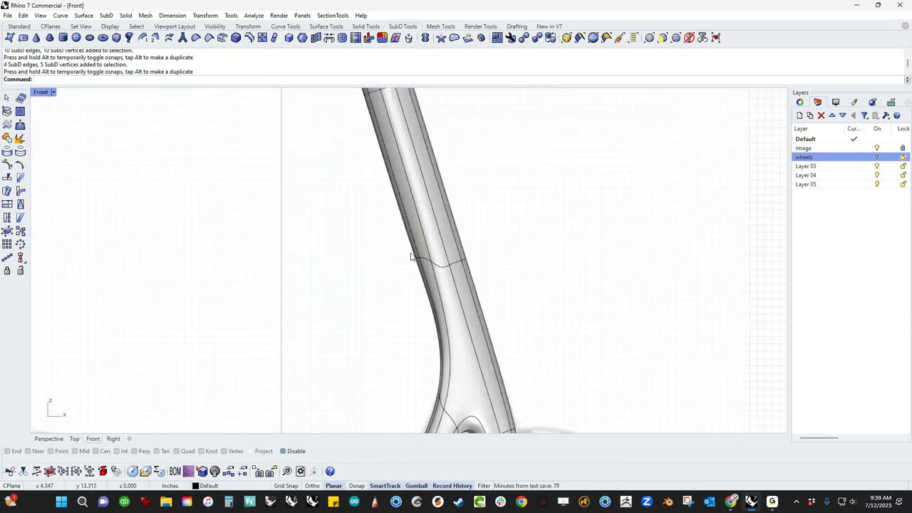
pyautogui.scroll(4, 390, 182)
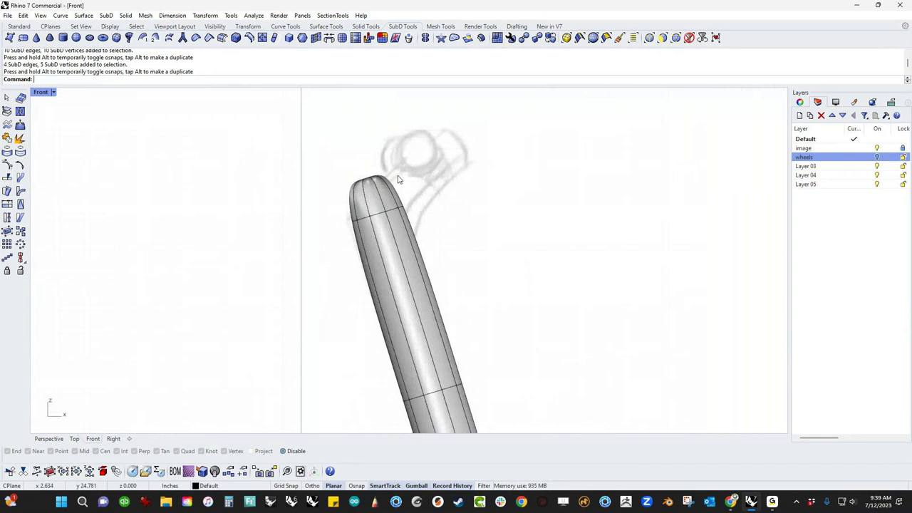
pyautogui.scroll(3, 399, 180)
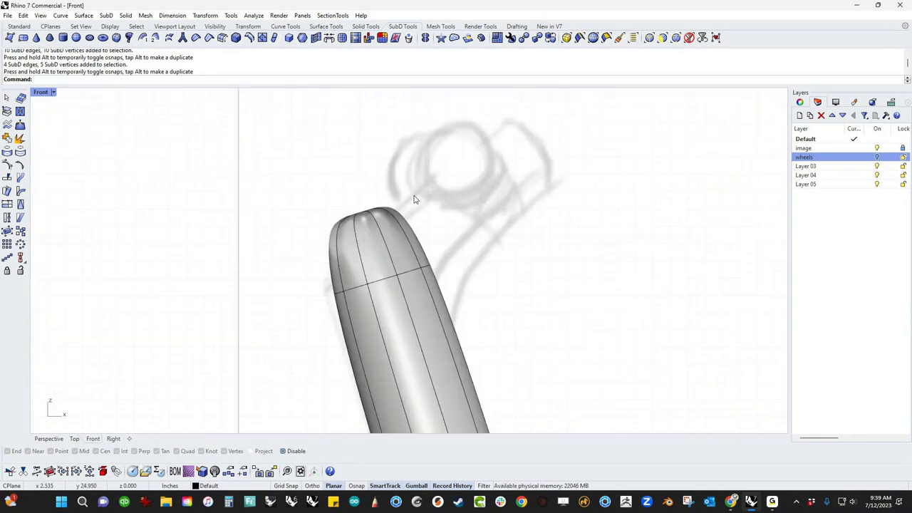
pyautogui.scroll(-2, 443, 226)
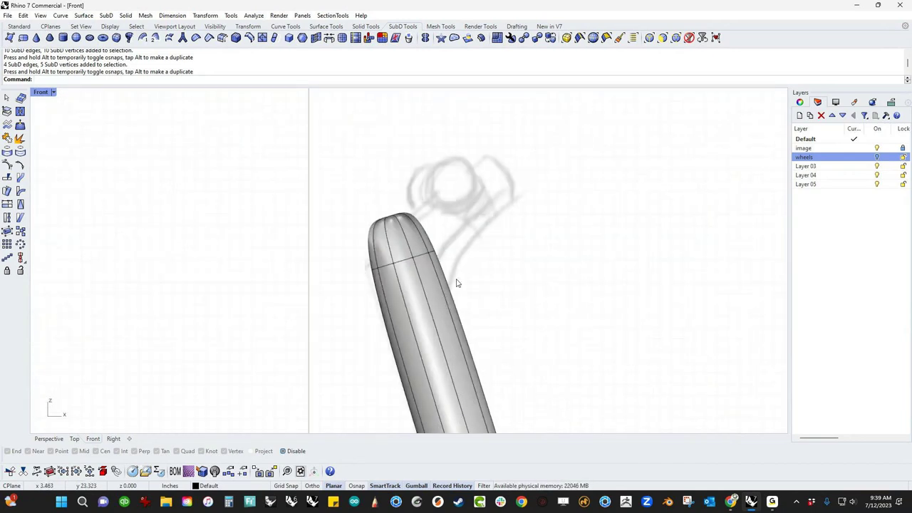
pyautogui.middleClick(457, 283)
pyautogui.click(421, 246)
pyautogui.scroll(-2, 360, 244)
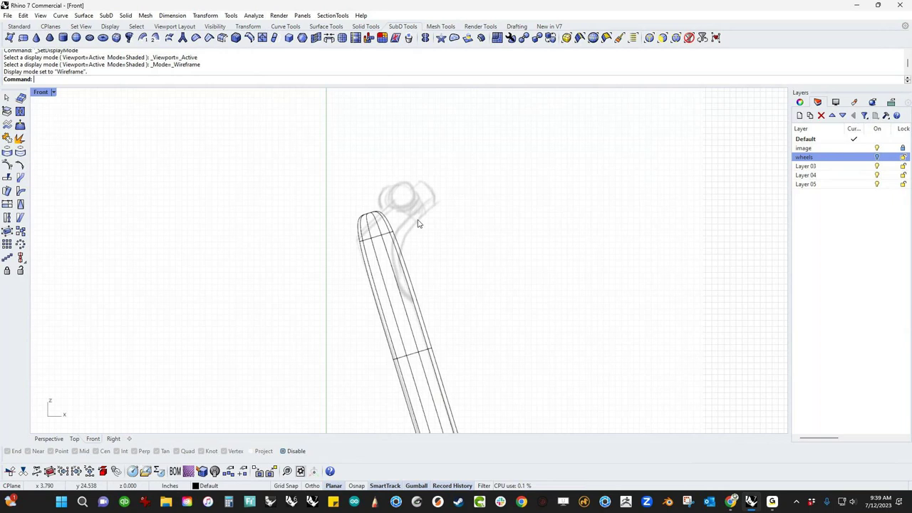
pyautogui.scroll(3, 385, 229)
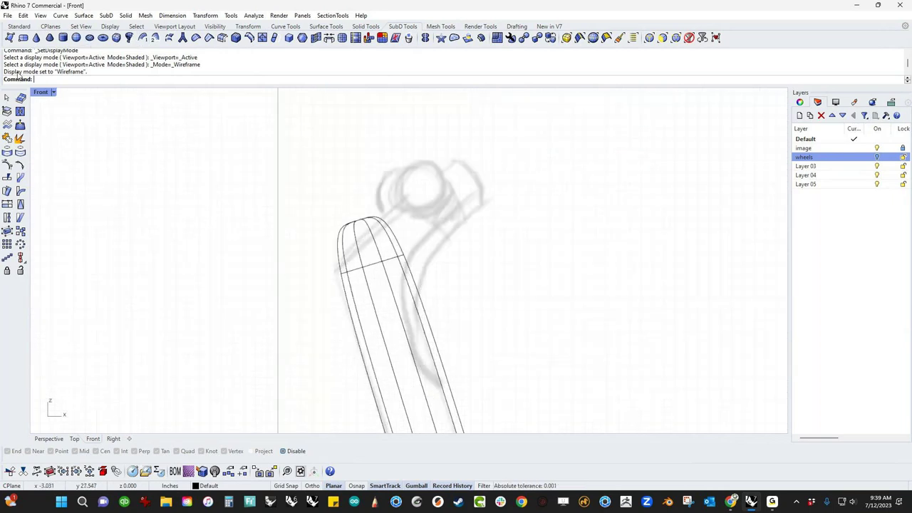
# - Draw a straight polyline along the sketched slanted top of the stem, extending past the handlebar circle
pyautogui.click(15, 29)
pyautogui.click(7, 111)
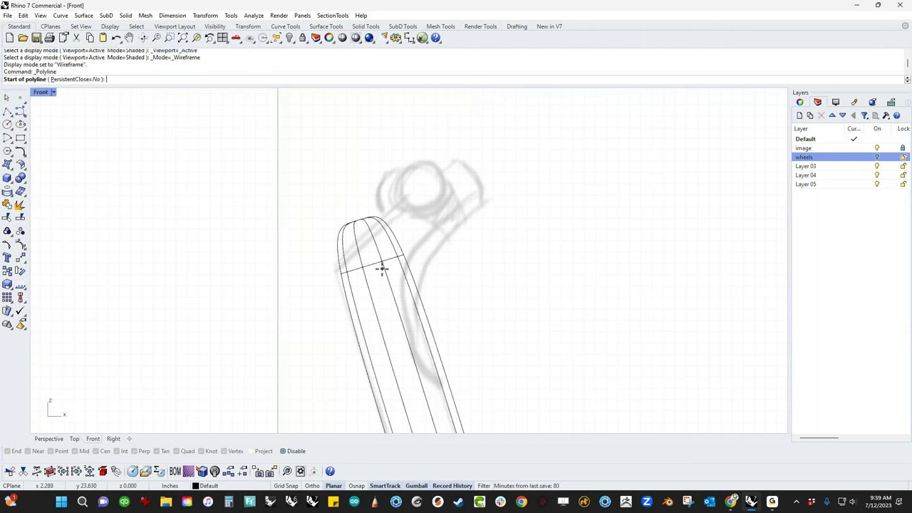
pyautogui.click(316, 287)
pyautogui.click(486, 131)
pyautogui.press('Return')
pyautogui.press('Return')
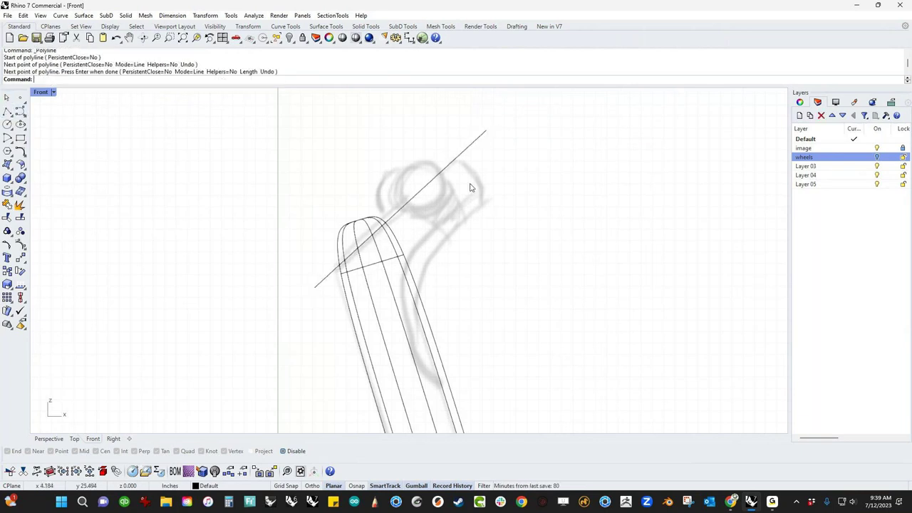
# - Mark the direction perpendicular to the slanted guide line with short arrow lines, and delete the arrow and the guide line
pyautogui.click(445, 181)
pyautogui.click(513, 248)
pyautogui.press('Return')
pyautogui.click(513, 249)
pyautogui.press('Return')
pyautogui.click(518, 249)
pyautogui.click(517, 240)
pyautogui.click(523, 248)
pyautogui.press('Return')
pyautogui.press('Return')
pyautogui.click(513, 251)
pyautogui.press('Escape')
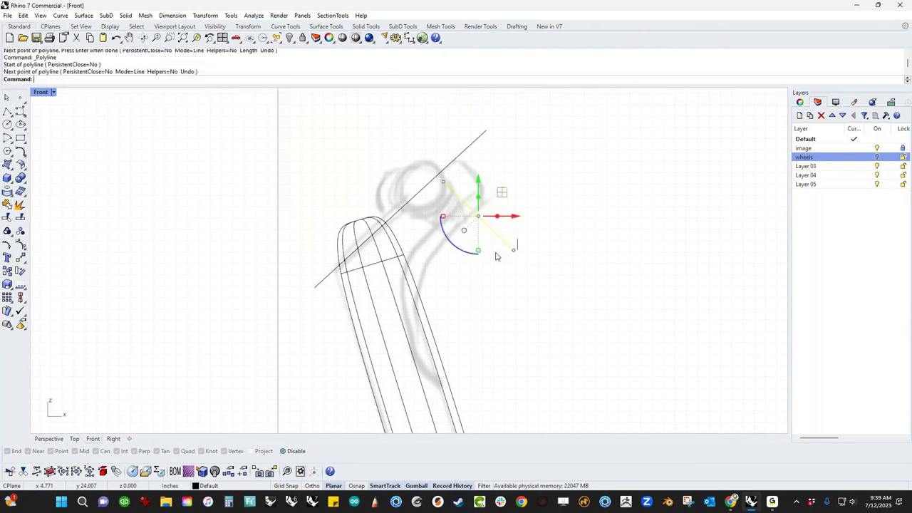
pyautogui.press('Return')
pyautogui.click(513, 251)
pyautogui.click(497, 252)
pyautogui.press('Return')
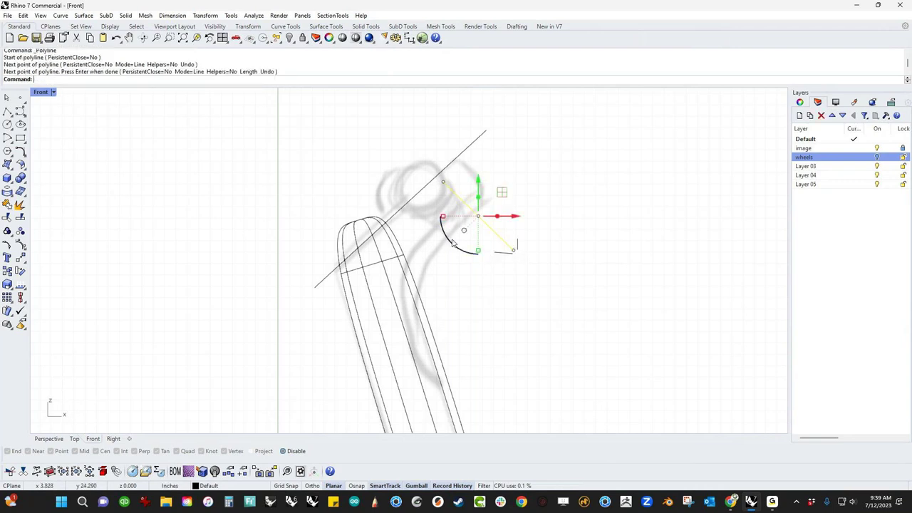
pyautogui.moveTo(542, 236); pyautogui.dragTo(497, 283)
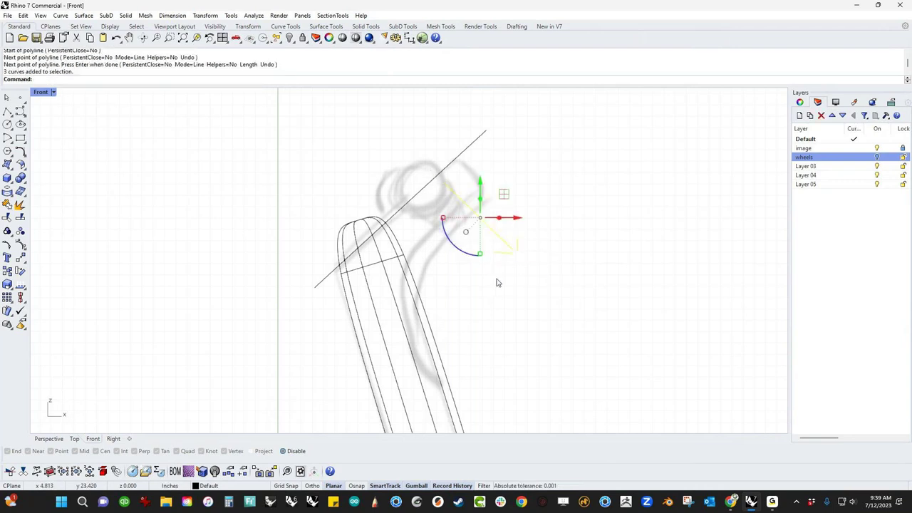
pyautogui.press('Delete')
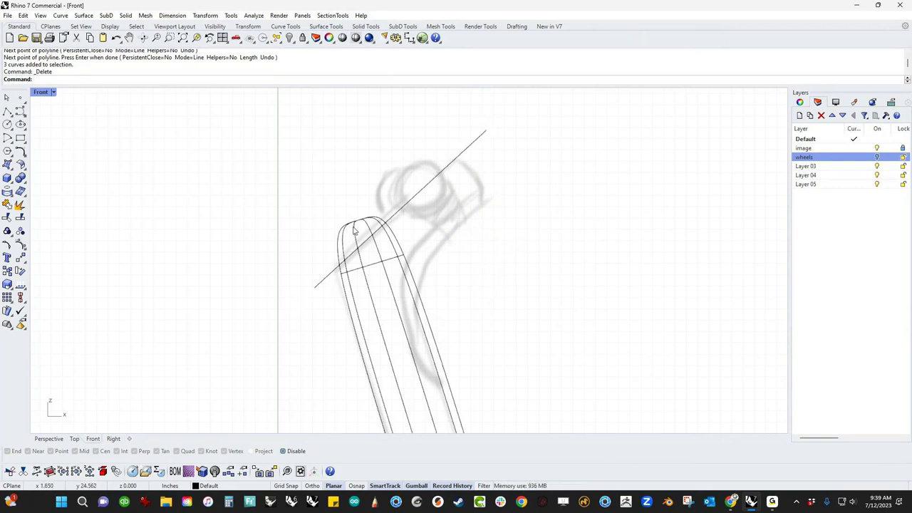
pyautogui.click(422, 179)
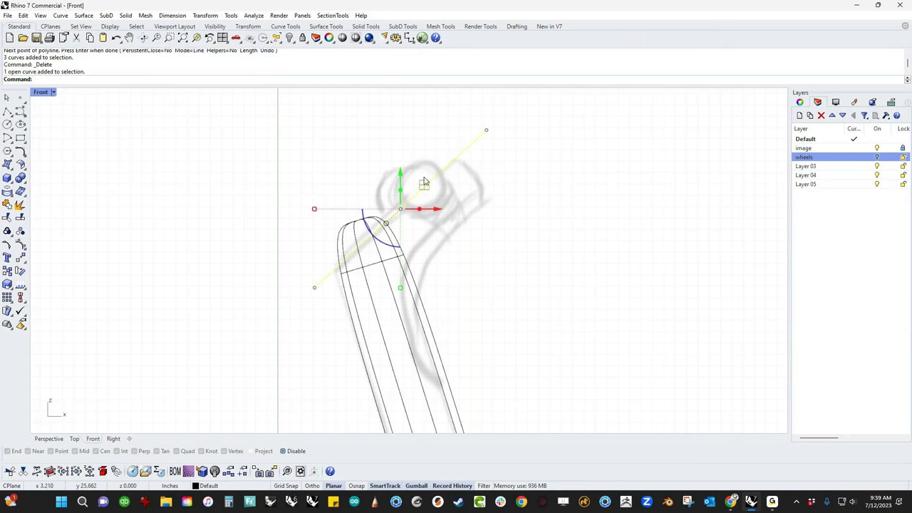
pyautogui.press('Delete')
# - Delete the stem's rounded cap and move the open top loop down the stem to below the sketched neck bend
pyautogui.scroll(-2, 404, 213)
pyautogui.moveTo(407, 193); pyautogui.dragTo(354, 237)
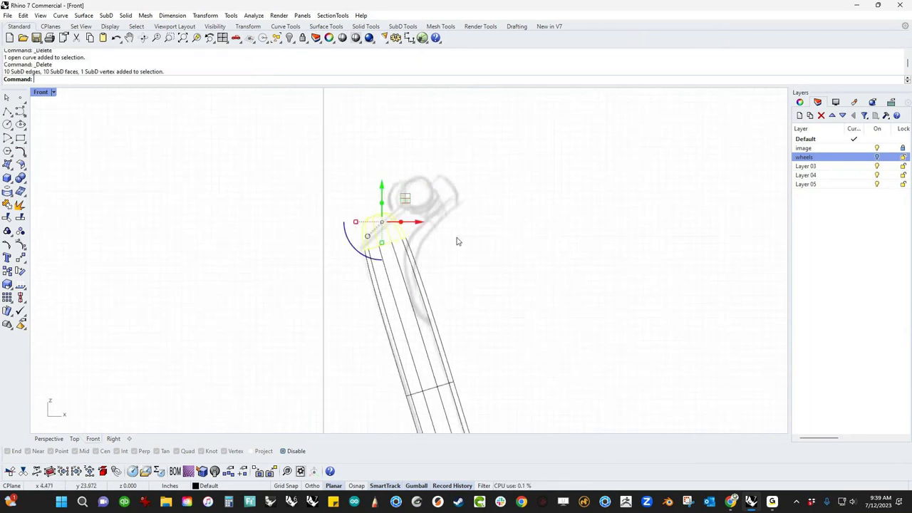
pyautogui.press('Delete')
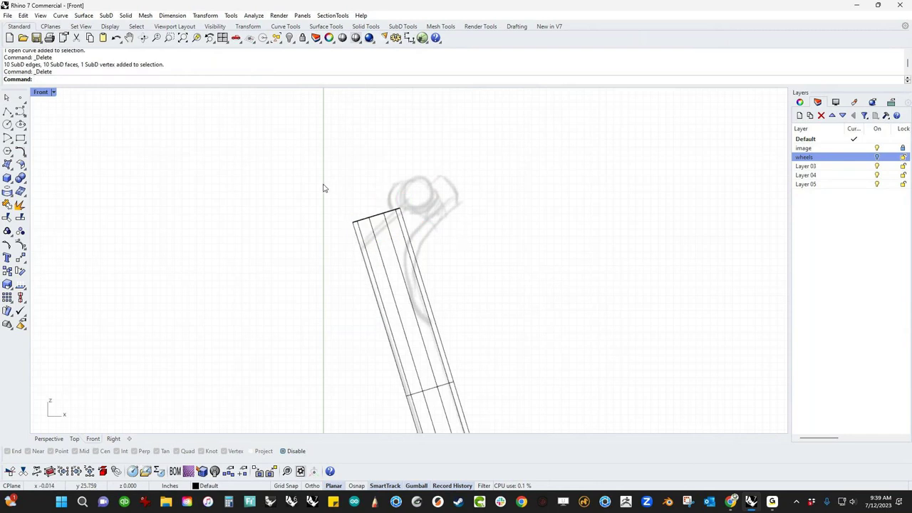
pyautogui.moveTo(324, 186); pyautogui.dragTo(476, 292)
pyautogui.moveTo(376, 214); pyautogui.dragTo(398, 281)
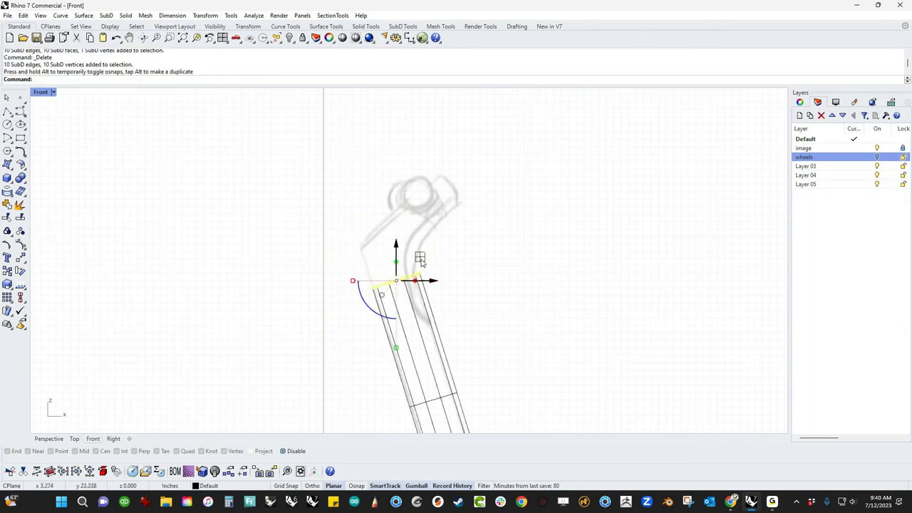
# - Extrude the stem's open top edges a short distance upward to the start of the sketched handlebar bend
pyautogui.moveTo(419, 259); pyautogui.dragTo(421, 227)
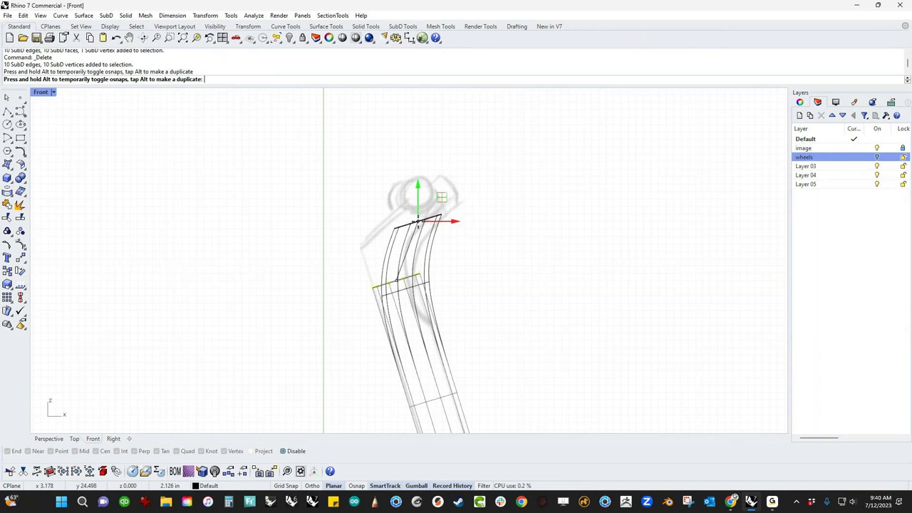
pyautogui.moveTo(381, 274); pyautogui.dragTo(401, 248)
pyautogui.click(458, 268)
# - Rotate the stem's open top loop clockwise about its front edge to face the sketched handlebar
pyautogui.moveTo(337, 218); pyautogui.dragTo(474, 277)
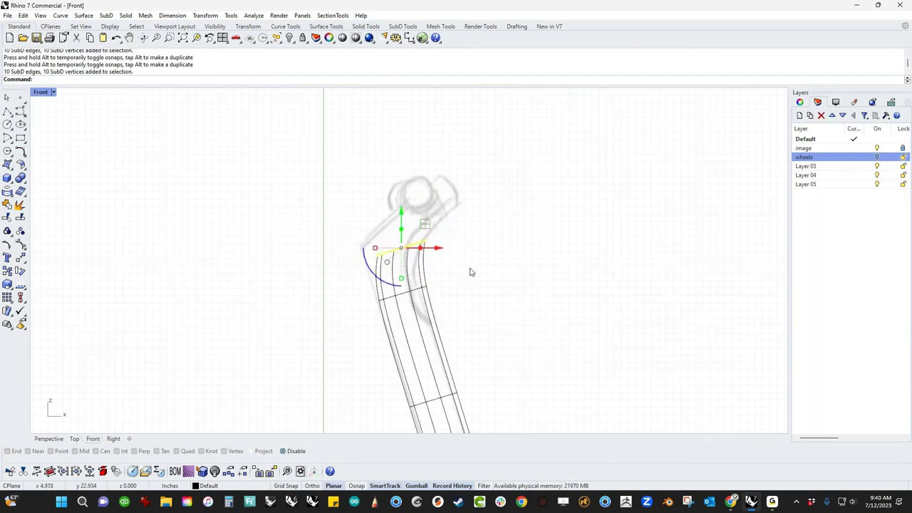
pyautogui.write('r')
pyautogui.press('Return')
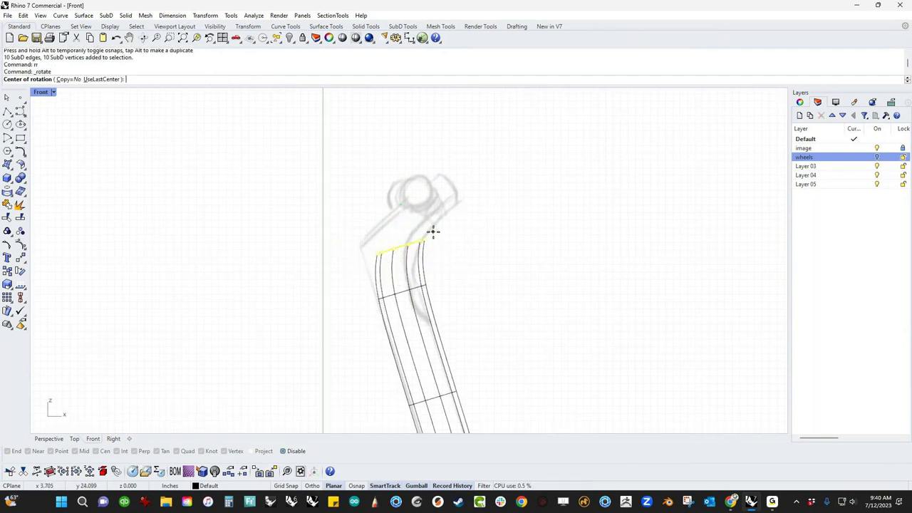
pyautogui.click(424, 237)
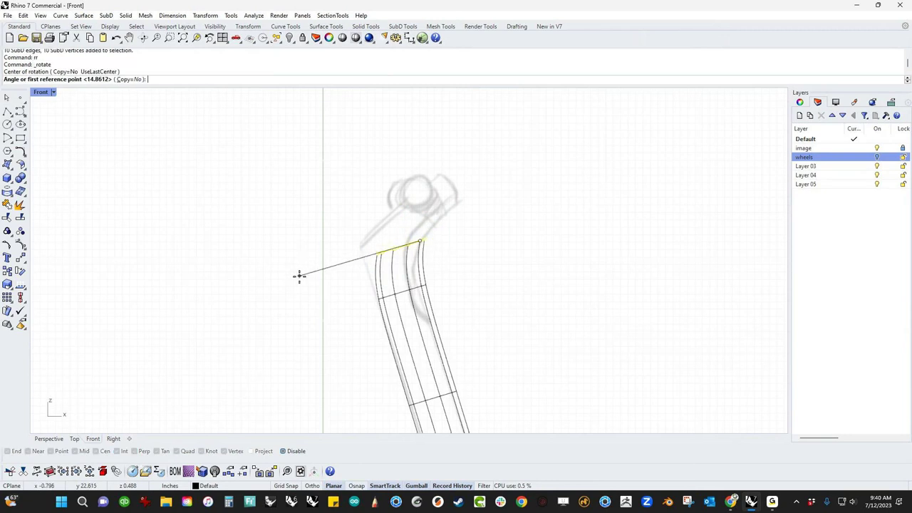
pyautogui.click(299, 275)
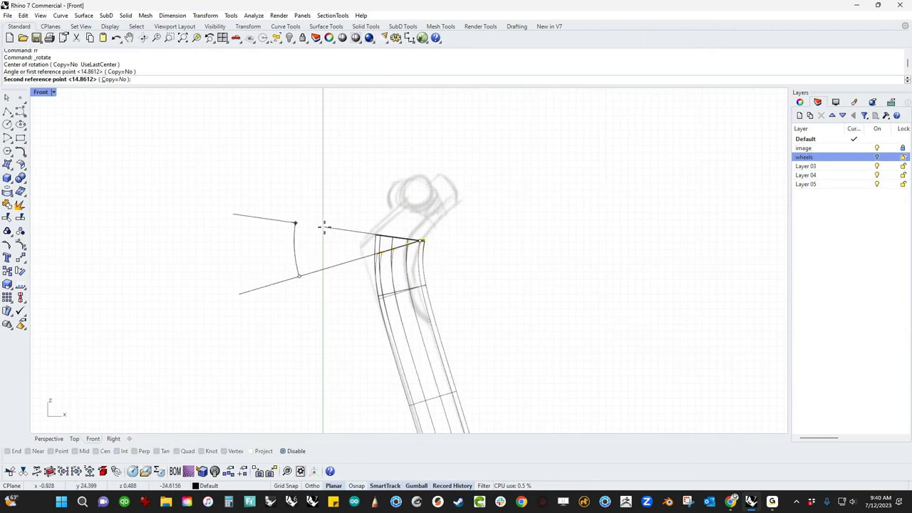
pyautogui.click(369, 203)
pyautogui.click(496, 247)
# - Extrude the stem's tilted open loop up and forward past the sketched handlebar circle
pyautogui.moveTo(363, 193); pyautogui.dragTo(457, 264)
pyautogui.moveTo(427, 198); pyautogui.dragTo(461, 181)
pyautogui.press('Escape')
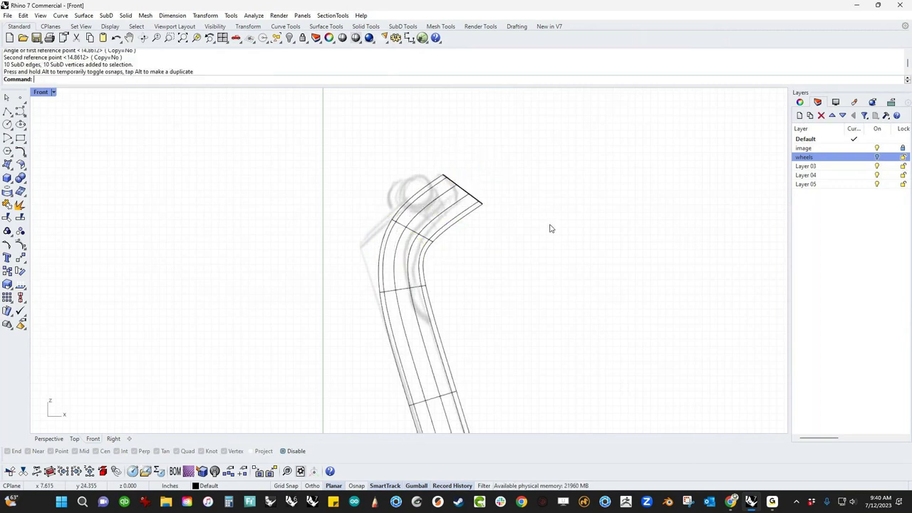
# - Pull the rear vertices of the stem's neck bend loop outward toward the sketched back corner
pyautogui.moveTo(362, 207); pyautogui.dragTo(419, 240)
pyautogui.keyDown('ctrl'); pyautogui.keyDown('shift'); pyautogui.click(419, 237); pyautogui.keyUp('shift'); pyautogui.keyUp('ctrl')
pyautogui.moveTo(425, 198); pyautogui.dragTo(362, 218)
pyautogui.click(465, 264)
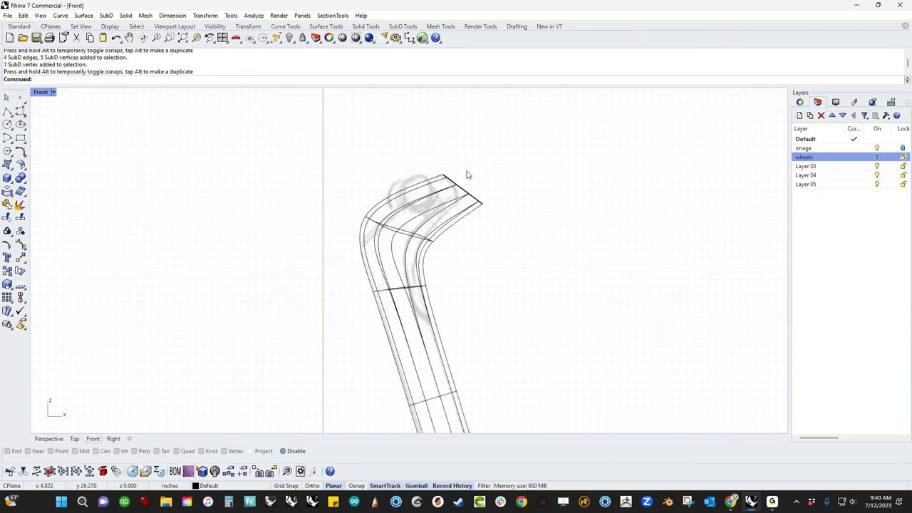
# - Raise the open end loop slightly and shift the neck bend loop slightly up and back
pyautogui.moveTo(420, 153); pyautogui.dragTo(515, 236)
pyautogui.moveTo(481, 157)
pyautogui.mouseDown()
pyautogui.moveTo(467, 156)
pyautogui.moveTo(480, 145)
pyautogui.mouseUp()
pyautogui.click(466, 259)
pyautogui.moveTo(326, 204); pyautogui.dragTo(459, 267)
pyautogui.moveTo(423, 199); pyautogui.dragTo(416, 188)
pyautogui.press('Escape')
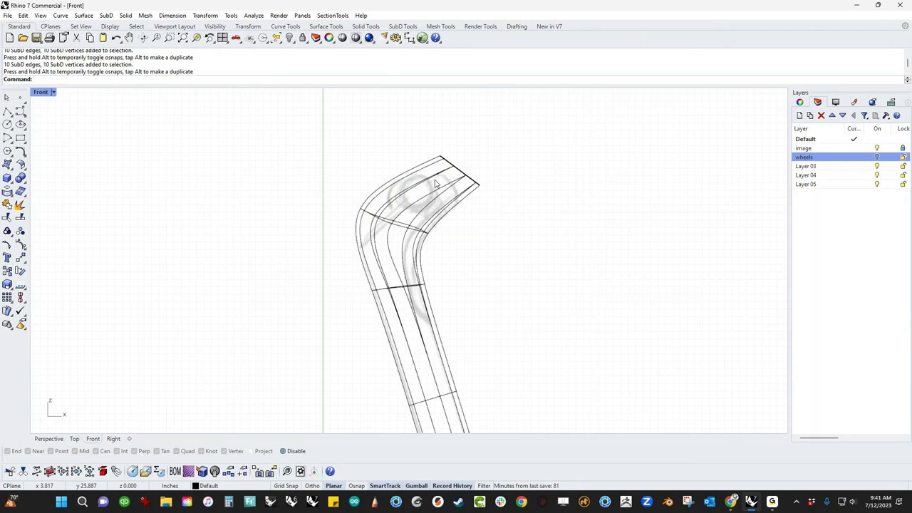
# - Scale the stem's open end loop in one direction from its front corner, lengthening it up and back along its tilt
pyautogui.moveTo(417, 141); pyautogui.dragTo(484, 194)
pyautogui.write('s1')
pyautogui.press('Return')
pyautogui.click(480, 185)
pyautogui.click(415, 132)
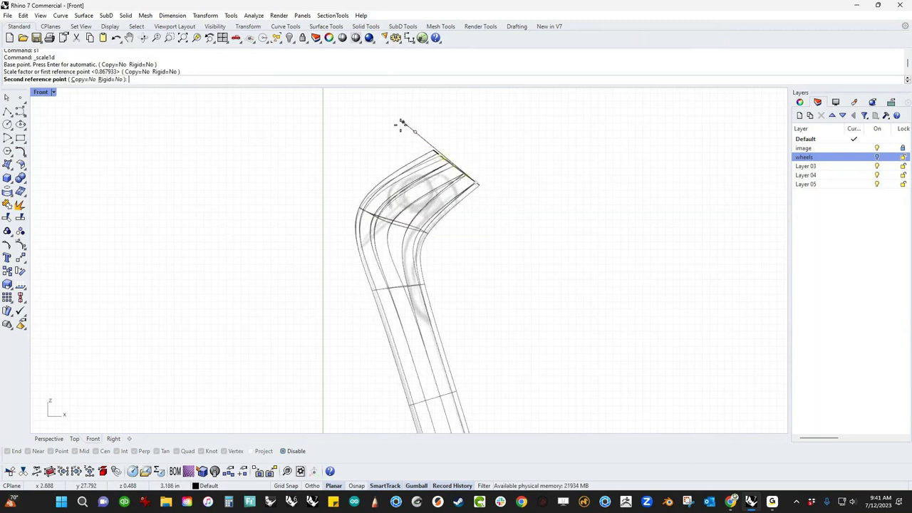
pyautogui.click(392, 117)
pyautogui.click(463, 223)
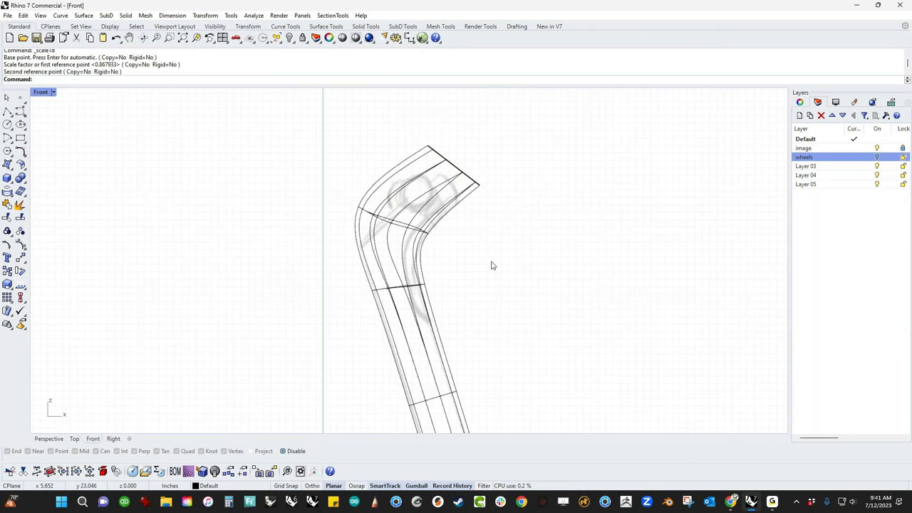
# - Move the stem's open end loop slightly down and back toward the sketched handlebar circle
pyautogui.scroll(-5, 491, 266)
pyautogui.scroll(5, 402, 168)
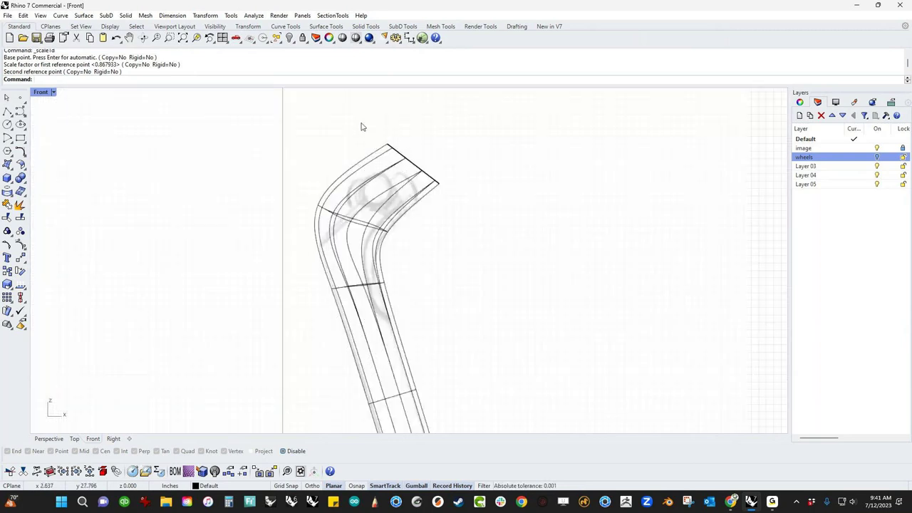
pyautogui.moveTo(367, 126); pyautogui.dragTo(461, 193)
pyautogui.moveTo(436, 141); pyautogui.dragTo(423, 146)
pyautogui.click(459, 219)
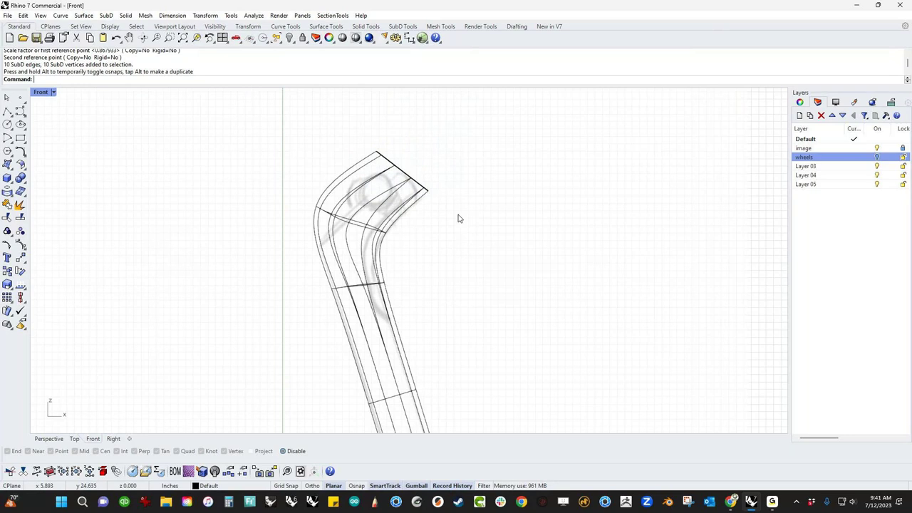
# - Rotate the stem's open end loop slightly clockwise about its upper rear corner
pyautogui.moveTo(364, 139); pyautogui.dragTo(467, 216)
pyautogui.write('rr')
pyautogui.press('Return')
pyautogui.click(377, 151)
pyautogui.click(469, 219)
pyautogui.click(452, 232)
pyautogui.press('Escape')
# - Pull the front vertices of the stem's lower tip down over the sketched front fork, and adjust the whole tip to match
pyautogui.scroll(-3, 457, 224)
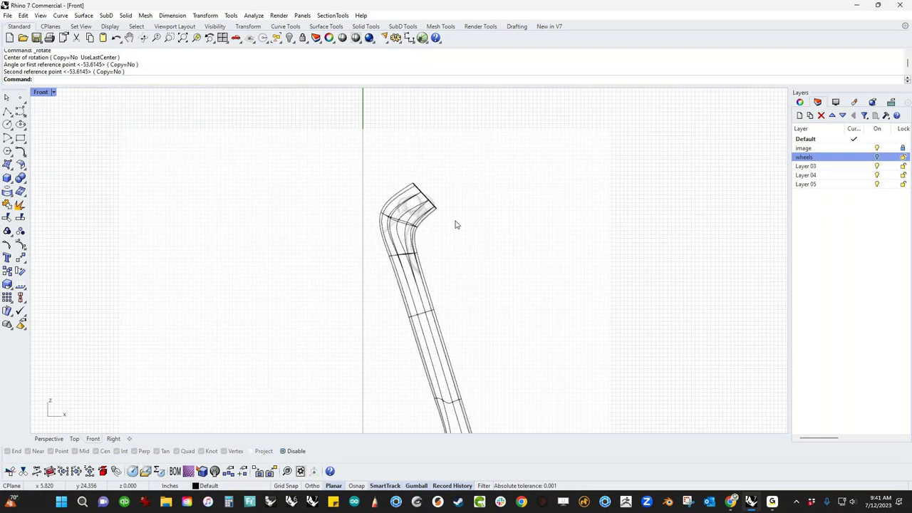
pyautogui.scroll(-3, 459, 269)
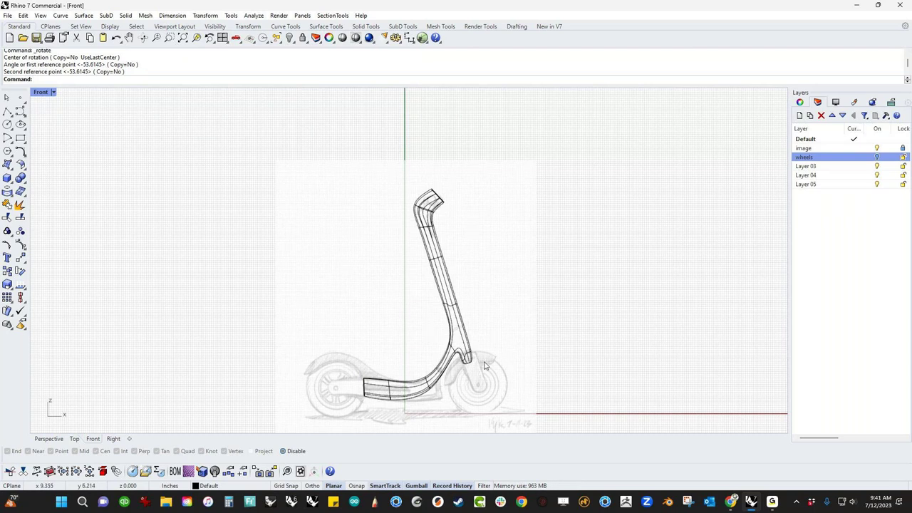
pyautogui.scroll(5, 470, 363)
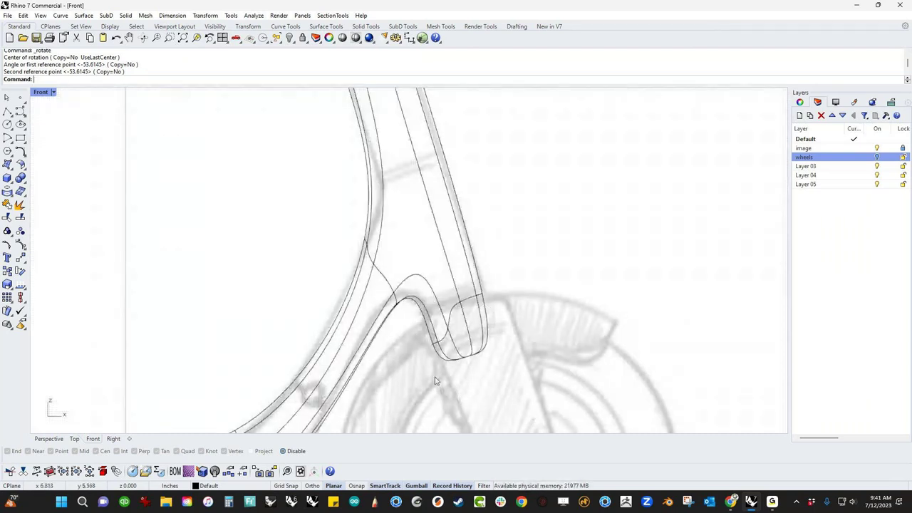
pyautogui.moveTo(445, 274); pyautogui.dragTo(528, 332)
pyautogui.moveTo(475, 294); pyautogui.dragTo(492, 338)
pyautogui.click(544, 281)
pyautogui.moveTo(413, 393); pyautogui.dragTo(586, 310)
pyautogui.moveTo(561, 328); pyautogui.dragTo(540, 240, button='right')
pyautogui.moveTo(467, 234); pyautogui.dragTo(443, 260)
pyautogui.press('Escape')
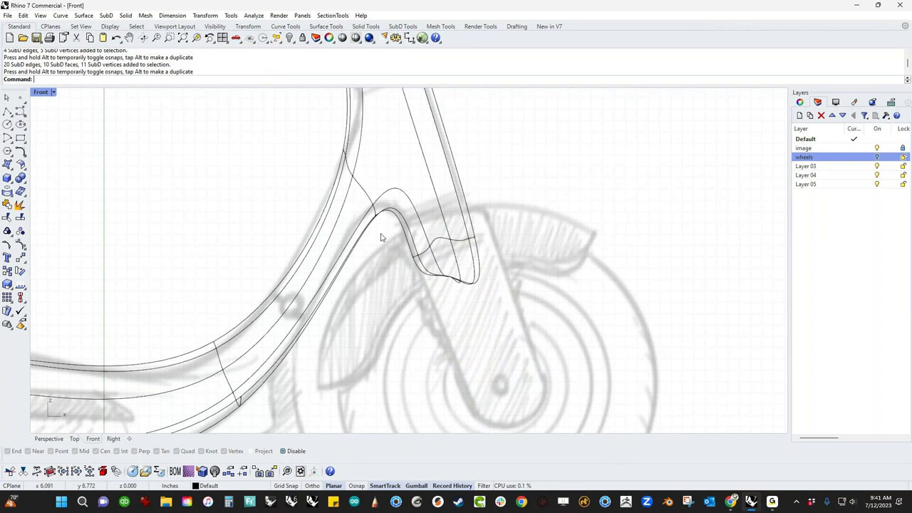
# - Switch to the perspective view in Shaded display, facing the deck's open rear end
pyautogui.scroll(-5, 388, 235)
pyautogui.scroll(1, 447, 310)
pyautogui.moveTo(346, 362); pyautogui.dragTo(461, 349, button='right')
pyautogui.write('P')
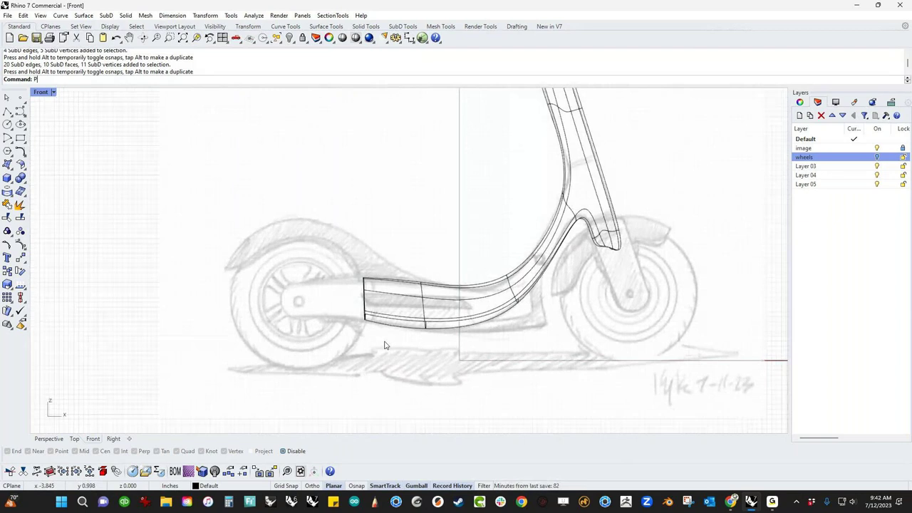
pyautogui.press('Return')
pyautogui.hotkey('ctrl', 'alt', 's')
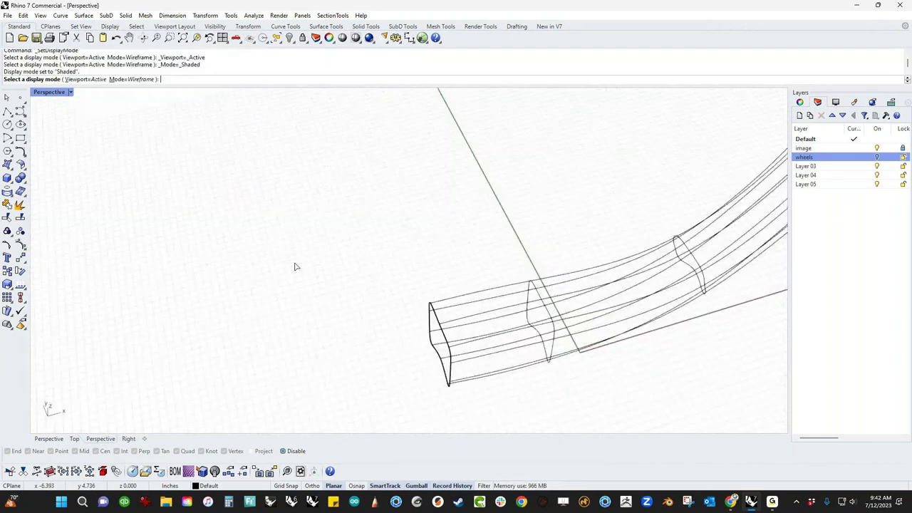
pyautogui.moveTo(297, 267); pyautogui.dragTo(463, 363, button='right')
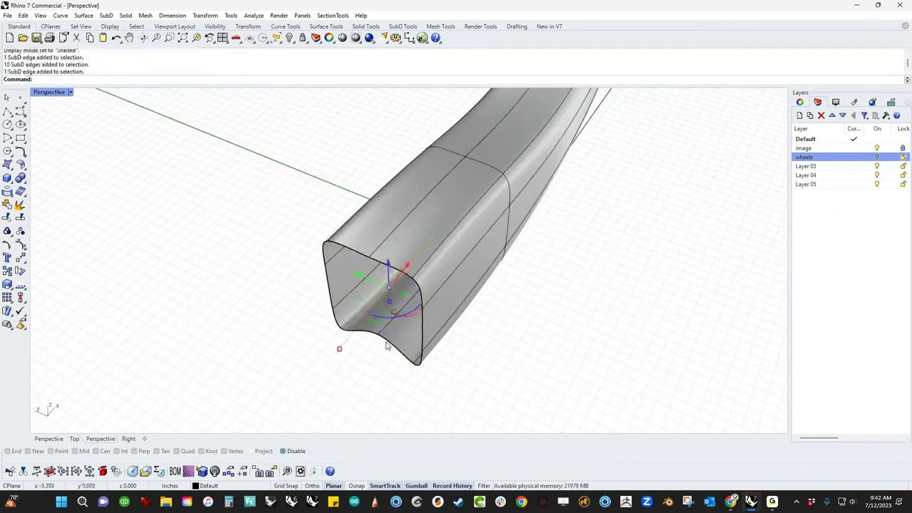
pyautogui.keyDown('ctrl'); pyautogui.keyDown('shift'); pyautogui.click(385, 340); pyautogui.keyUp('shift'); pyautogui.keyUp('ctrl')
pyautogui.keyDown('ctrl'); pyautogui.keyDown('shift'); pyautogui.doubleClick(417, 366); pyautogui.keyUp('shift'); pyautogui.keyUp('ctrl')
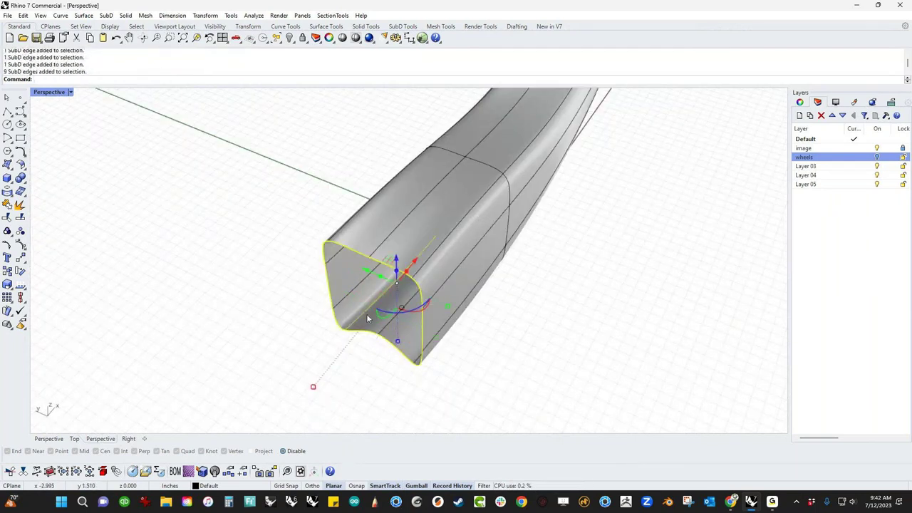
pyautogui.keyDown('ctrl'); pyautogui.keyDown('shift'); pyautogui.click(354, 316); pyautogui.keyUp('shift'); pyautogui.keyUp('ctrl')
pyautogui.keyDown('ctrl'); pyautogui.keyDown('shift'); pyautogui.click(355, 316); pyautogui.keyUp('shift'); pyautogui.keyUp('ctrl')
pyautogui.click(343, 392)
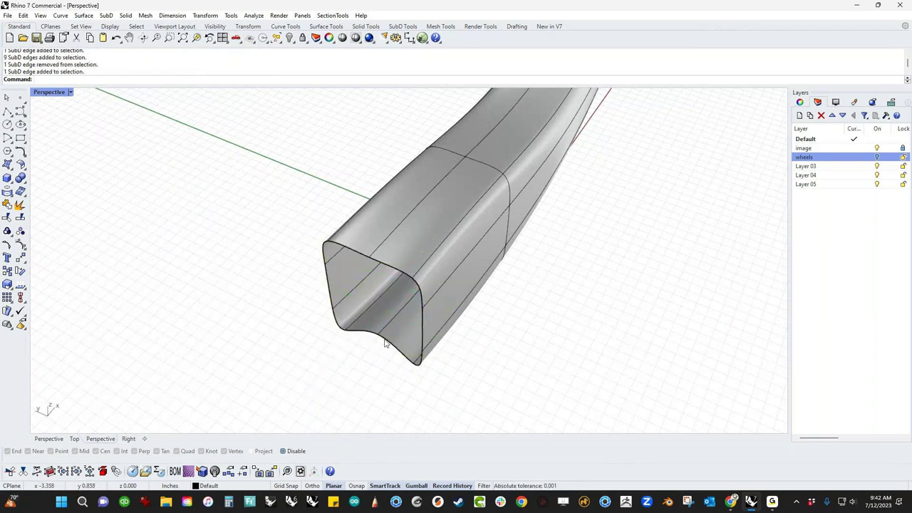
# - Extrude the right half of the deck's open rear loop backward and outward to start one wheel fork prong
pyautogui.keyDown('ctrl'); pyautogui.keyDown('shift'); pyautogui.click(385, 339); pyautogui.keyUp('shift'); pyautogui.keyUp('ctrl')
pyautogui.keyDown('ctrl'); pyautogui.keyDown('shift'); pyautogui.click(392, 269); pyautogui.keyUp('shift'); pyautogui.keyUp('ctrl')
pyautogui.keyDown('ctrl'); pyautogui.keyDown('shift'); pyautogui.click(420, 288); pyautogui.keyUp('shift'); pyautogui.keyUp('ctrl')
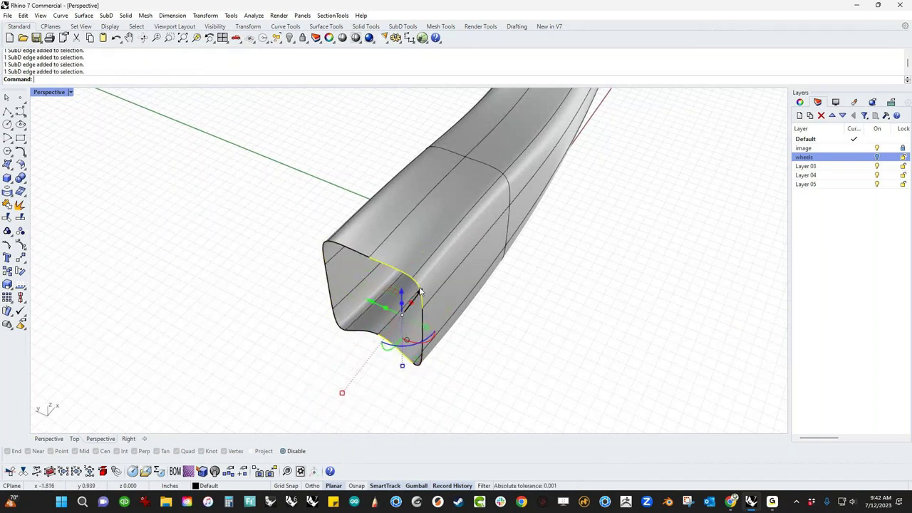
pyautogui.keyDown('ctrl'); pyautogui.keyDown('shift'); pyautogui.click(424, 320); pyautogui.keyUp('shift'); pyautogui.keyUp('ctrl')
pyautogui.keyDown('ctrl'); pyautogui.keyDown('shift'); pyautogui.click(423, 320); pyautogui.keyUp('shift'); pyautogui.keyUp('ctrl')
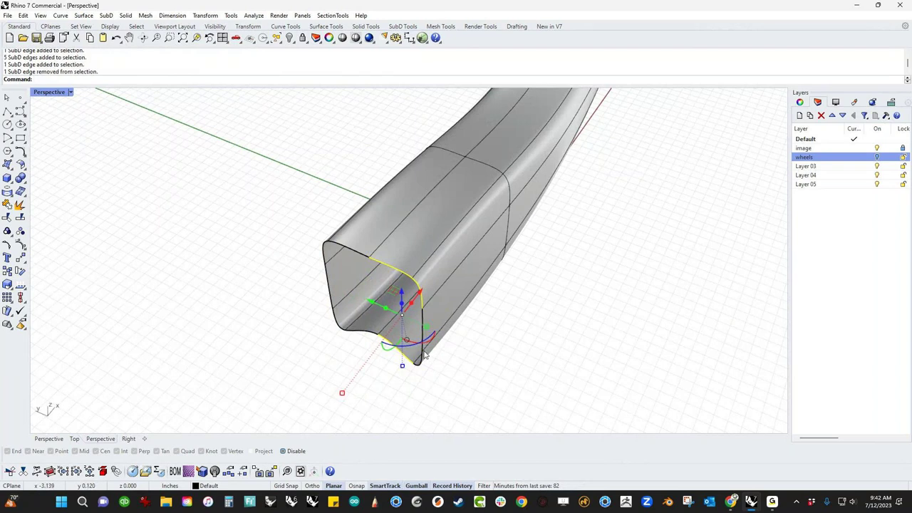
pyautogui.keyDown('ctrl'); pyautogui.keyDown('shift'); pyautogui.click(421, 318); pyautogui.keyUp('shift'); pyautogui.keyUp('ctrl')
pyautogui.keyDown('shift'); pyautogui.click(421, 322); pyautogui.keyUp('shift')
pyautogui.moveTo(422, 321); pyautogui.dragTo(421, 356, button='right')
pyautogui.moveTo(180, 237); pyautogui.dragTo(221, 243, button='right')
pyautogui.moveTo(275, 328); pyautogui.dragTo(421, 304, button='right')
pyautogui.moveTo(461, 223); pyautogui.dragTo(424, 297)
pyautogui.click(352, 279)
# - Extrude the left half of the deck's open rear loop backward and outward as the opposite fork prong
pyautogui.click(394, 144)
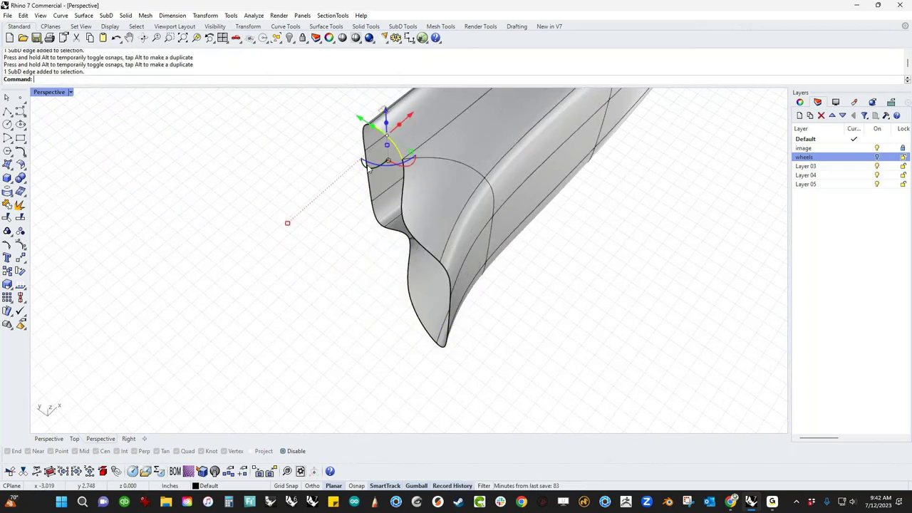
pyautogui.keyDown('shift'); pyautogui.click(395, 233); pyautogui.keyUp('shift')
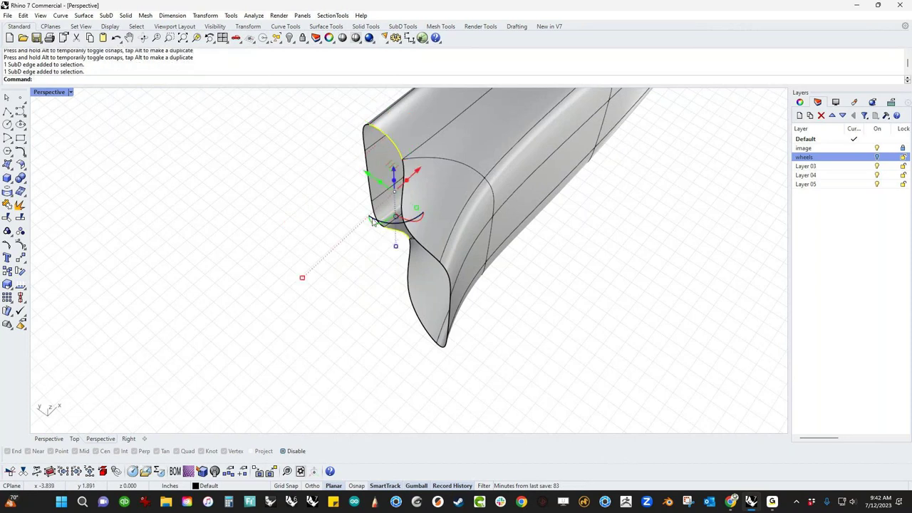
pyautogui.scroll(5, 374, 222)
pyautogui.scroll(1, 342, 183)
pyautogui.keyDown('shift'); pyautogui.click(340, 178); pyautogui.keyUp('shift')
pyautogui.scroll(-1, 340, 177)
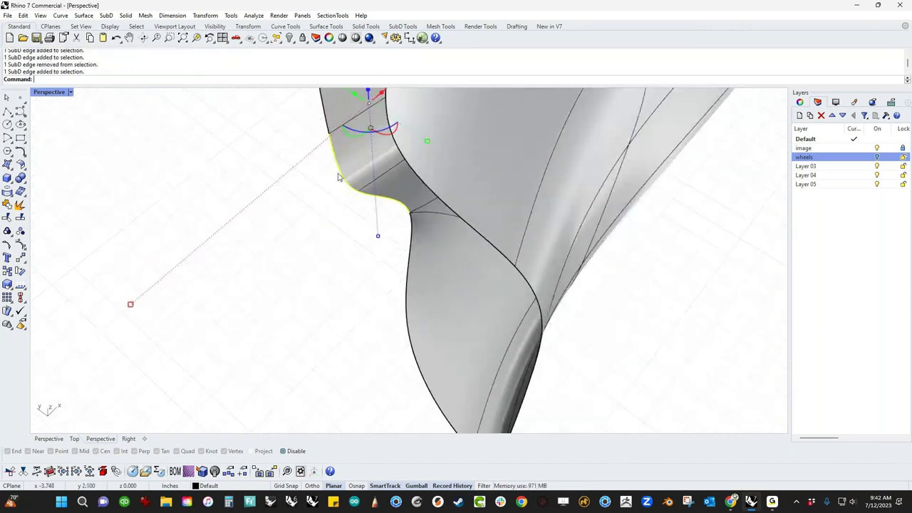
pyautogui.scroll(-3, 306, 155)
pyautogui.moveTo(305, 154); pyautogui.dragTo(306, 238, button='right')
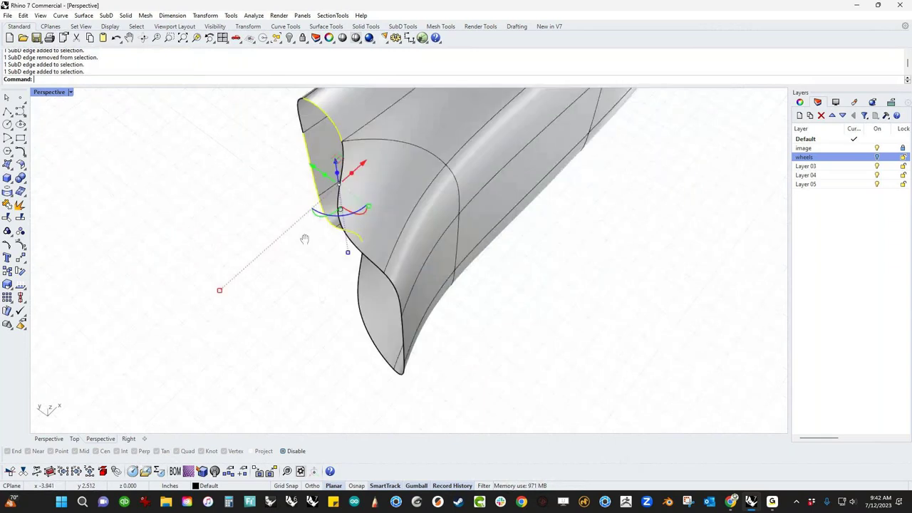
pyautogui.scroll(-4, 306, 171)
pyautogui.moveTo(340, 168); pyautogui.dragTo(251, 180)
pyautogui.click(298, 270)
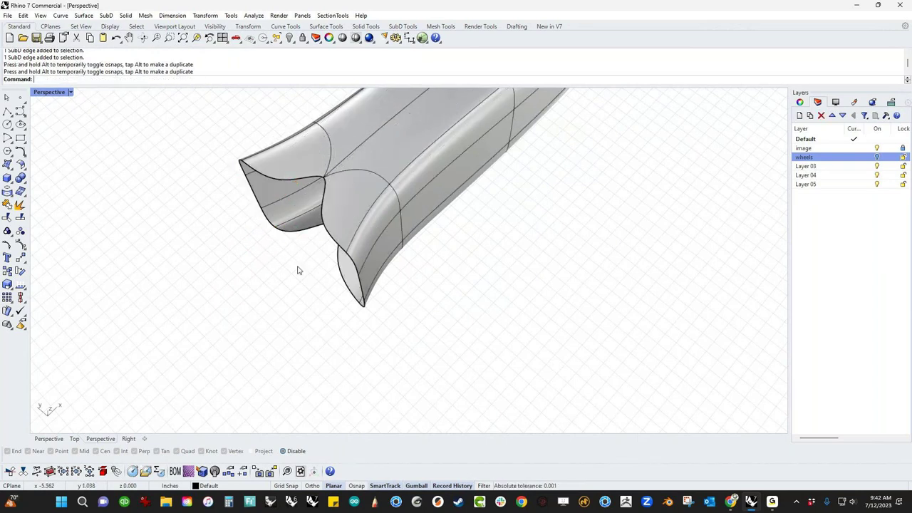
pyautogui.moveTo(299, 270); pyautogui.dragTo(412, 257, button='right')
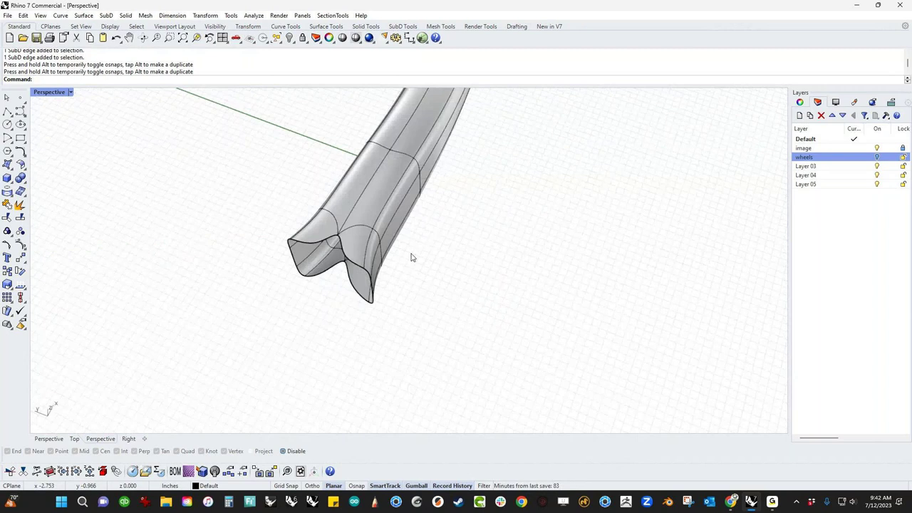
pyautogui.scroll(3, 412, 257)
pyautogui.keyDown('ctrl'); pyautogui.keyDown('shift'); pyautogui.click(335, 246); pyautogui.keyUp('shift'); pyautogui.keyUp('ctrl')
pyautogui.press('Escape')
pyautogui.moveTo(323, 306); pyautogui.dragTo(350, 295, button='right')
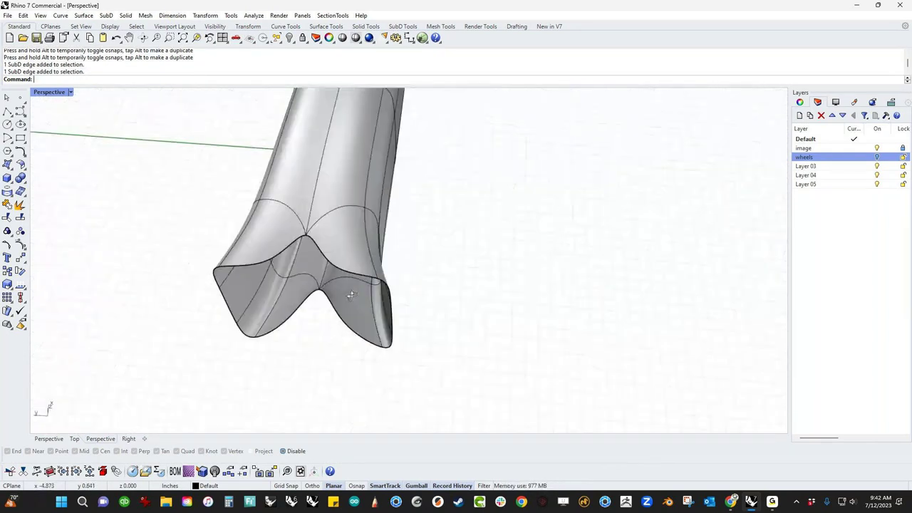
pyautogui.keyDown('ctrl'); pyautogui.keyDown('shift'); pyautogui.click(332, 263); pyautogui.keyUp('shift'); pyautogui.keyUp('ctrl')
pyautogui.press('Escape')
pyautogui.moveTo(311, 366); pyautogui.dragTo(361, 383, button='right')
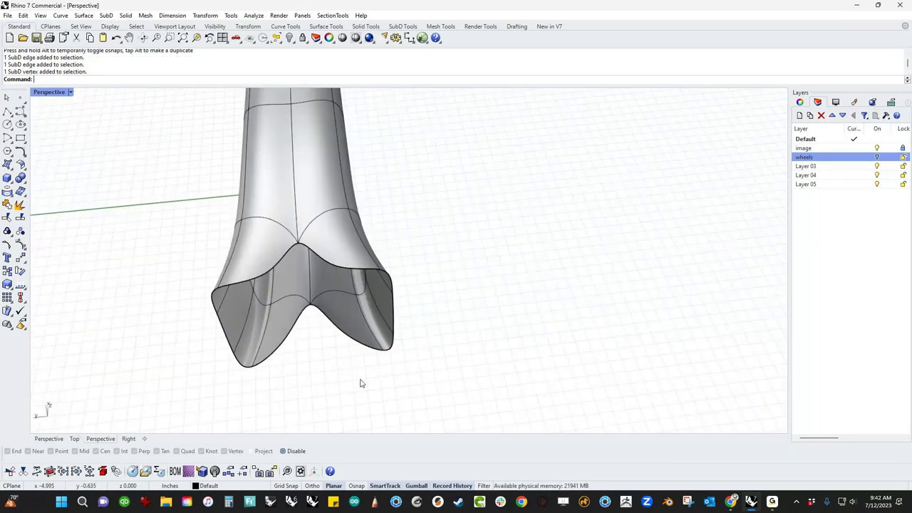
pyautogui.keyDown('ctrl'); pyautogui.keyDown('shift'); pyautogui.click(312, 255); pyautogui.keyUp('shift'); pyautogui.keyUp('ctrl')
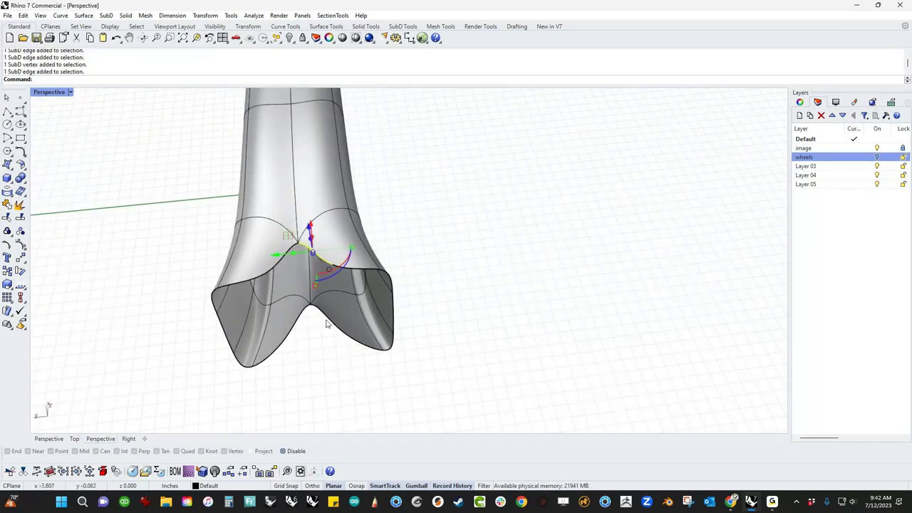
pyautogui.keyDown('ctrl'); pyautogui.keyDown('shift'); pyautogui.doubleClick(320, 310); pyautogui.keyUp('shift'); pyautogui.keyUp('ctrl')
pyautogui.moveTo(393, 321); pyautogui.dragTo(347, 360, button='right')
pyautogui.click(355, 304)
pyautogui.click(349, 345)
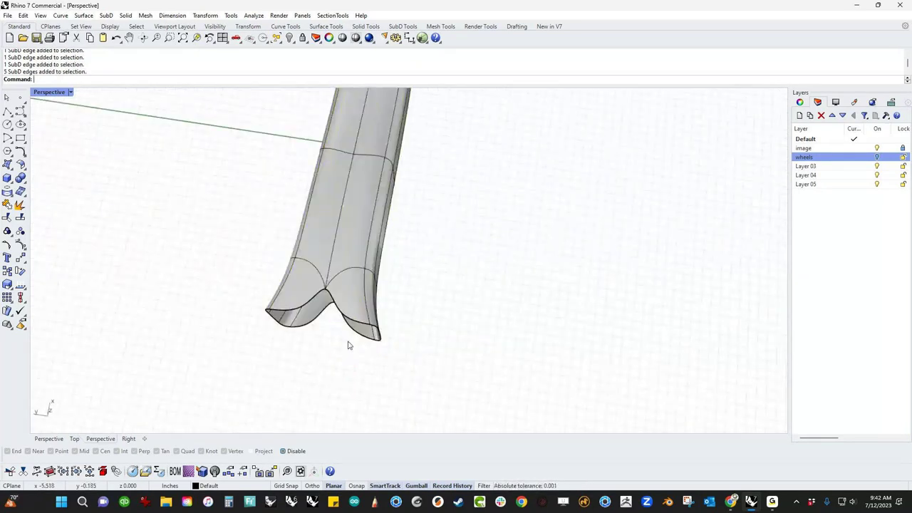
# - Extrude the right prong's open edges far backward and outward to form a long fork arm
pyautogui.moveTo(332, 330); pyautogui.dragTo(360, 332, button='right')
pyautogui.keyDown('ctrl'); pyautogui.keyDown('shift'); pyautogui.click(348, 322); pyautogui.keyUp('shift'); pyautogui.keyUp('ctrl')
pyautogui.scroll(8, 345, 319)
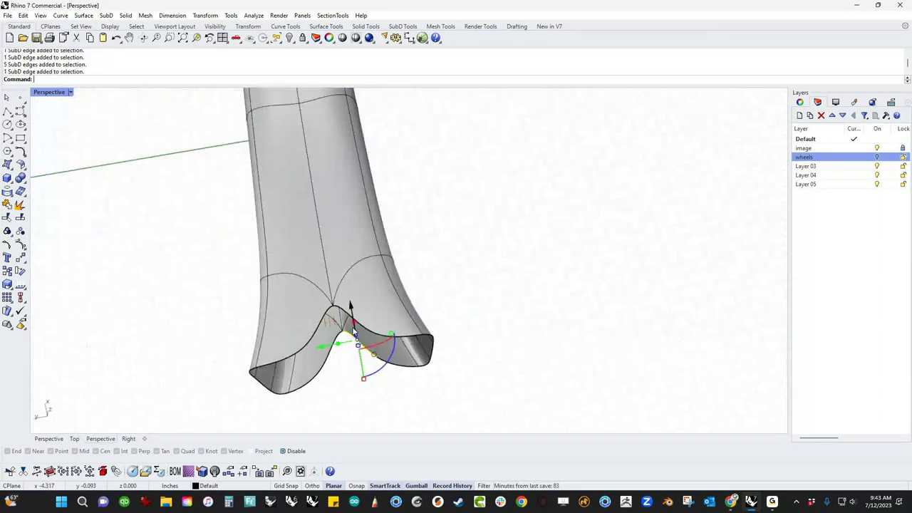
pyautogui.keyDown('ctrl'); pyautogui.keyDown('shift'); pyautogui.click(351, 311); pyautogui.keyUp('shift'); pyautogui.keyUp('ctrl')
pyautogui.keyDown('ctrl'); pyautogui.keyDown('shift'); pyautogui.doubleClick(406, 344); pyautogui.keyUp('shift'); pyautogui.keyUp('ctrl')
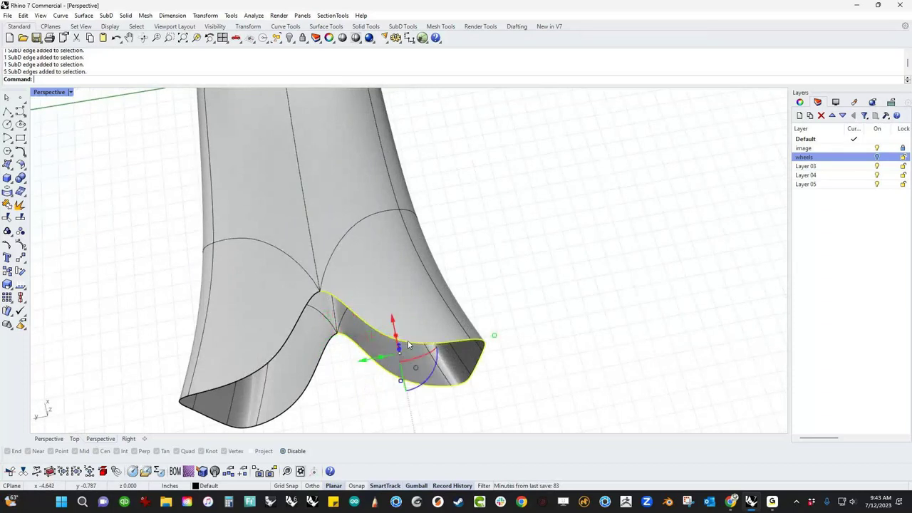
pyautogui.moveTo(391, 399); pyautogui.dragTo(394, 298, button='right')
pyautogui.scroll(-10, 396, 303)
pyautogui.moveTo(392, 258); pyautogui.dragTo(439, 380)
pyautogui.click(366, 333)
pyautogui.scroll(3, 362, 271)
pyautogui.click(363, 253)
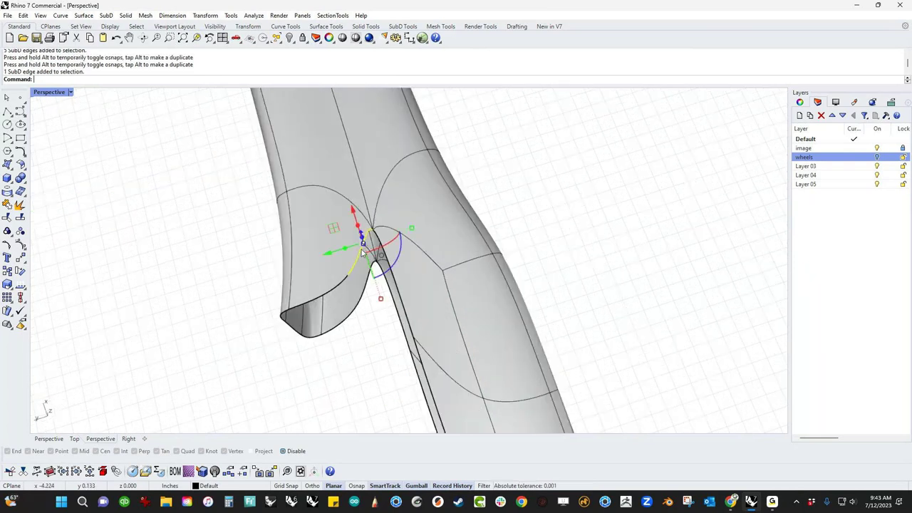
pyautogui.click(344, 339)
pyautogui.moveTo(328, 341); pyautogui.dragTo(384, 309, button='right')
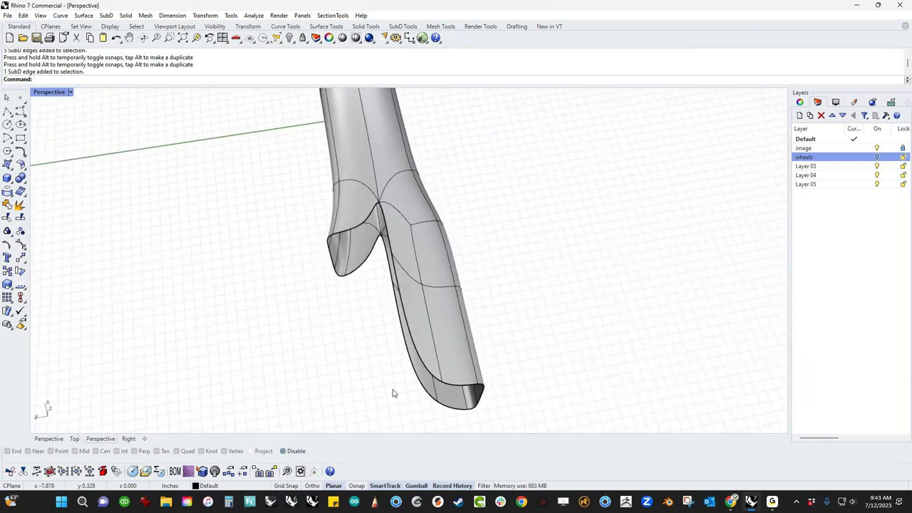
# - Crease the two inner vertices at the right fork arm's open end and pull them back to square off the end
pyautogui.moveTo(393, 393); pyautogui.dragTo(428, 333)
pyautogui.moveTo(342, 341); pyautogui.dragTo(356, 329, button='right')
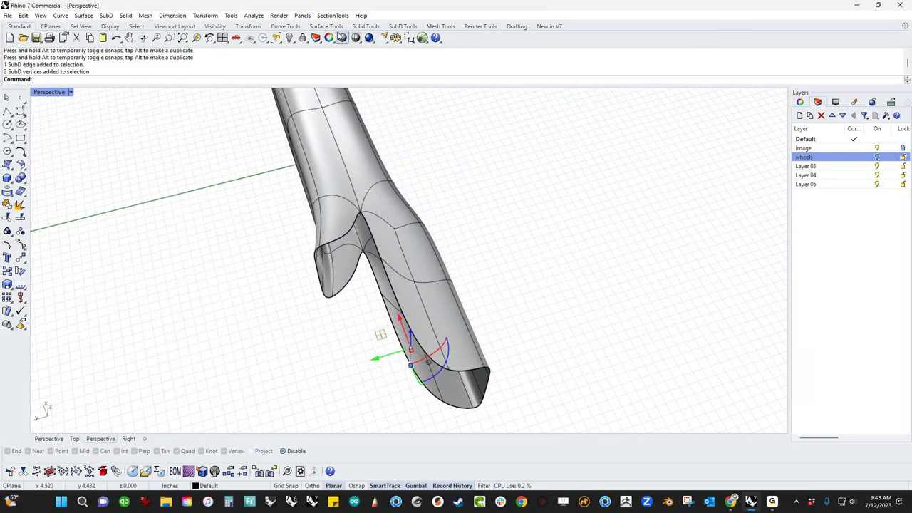
pyautogui.click(403, 27)
pyautogui.click(210, 38)
pyautogui.keyDown('shift'); pyautogui.moveTo(342, 361); pyautogui.dragTo(347, 287, button='right'); pyautogui.keyUp('shift')
pyautogui.moveTo(376, 243); pyautogui.dragTo(387, 320)
pyautogui.click(319, 330)
# - Scale the right fork arm in one direction about its outer edge to narrow it sideways
pyautogui.moveTo(318, 320); pyautogui.dragTo(271, 333, button='right')
pyautogui.moveTo(338, 240); pyautogui.dragTo(355, 253, button='right')
pyautogui.moveTo(479, 184); pyautogui.dragTo(361, 298)
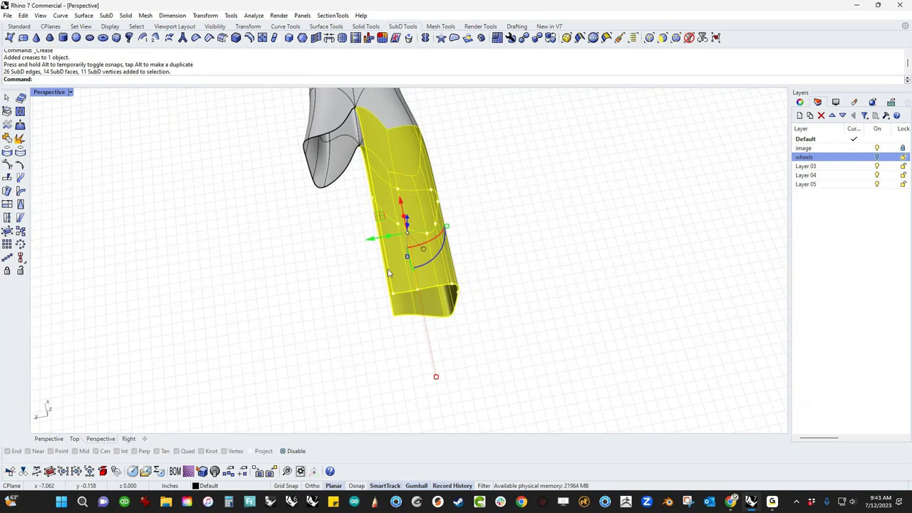
pyautogui.press('Delete')
pyautogui.write('s1')
pyautogui.press('Return')
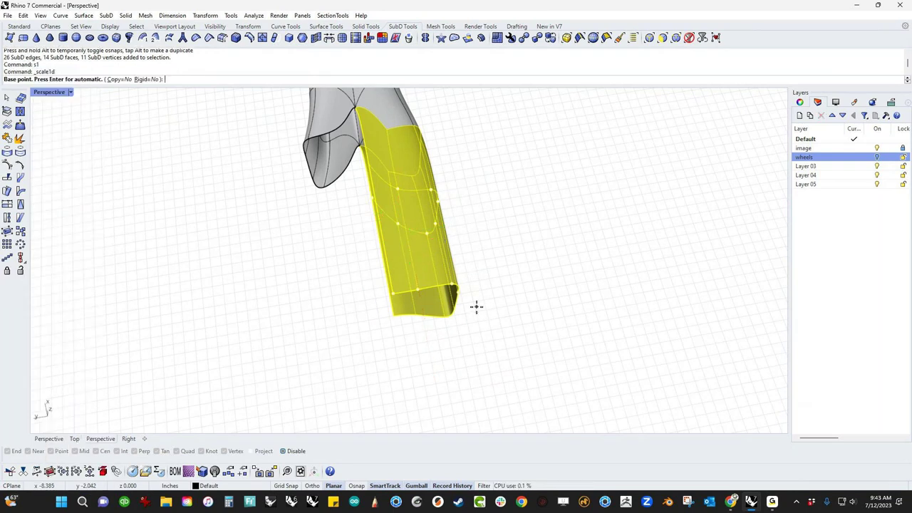
pyautogui.click(461, 291)
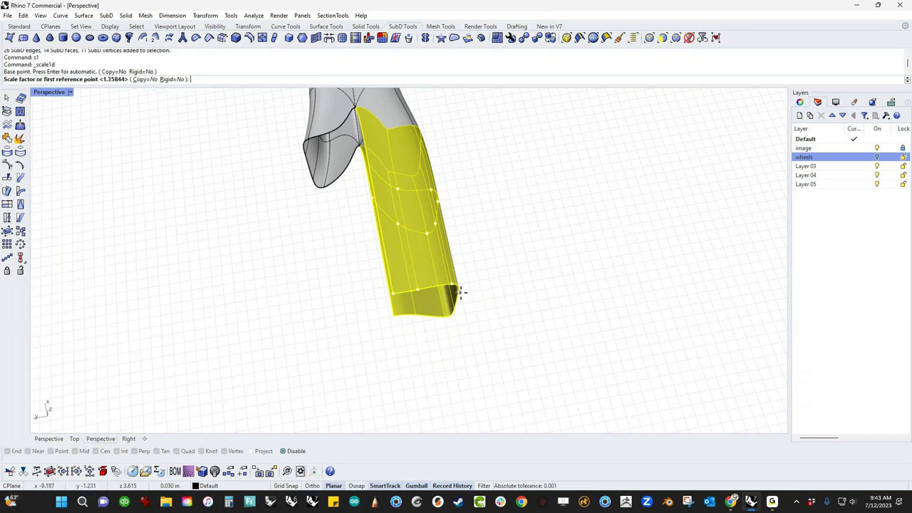
pyautogui.click(274, 324)
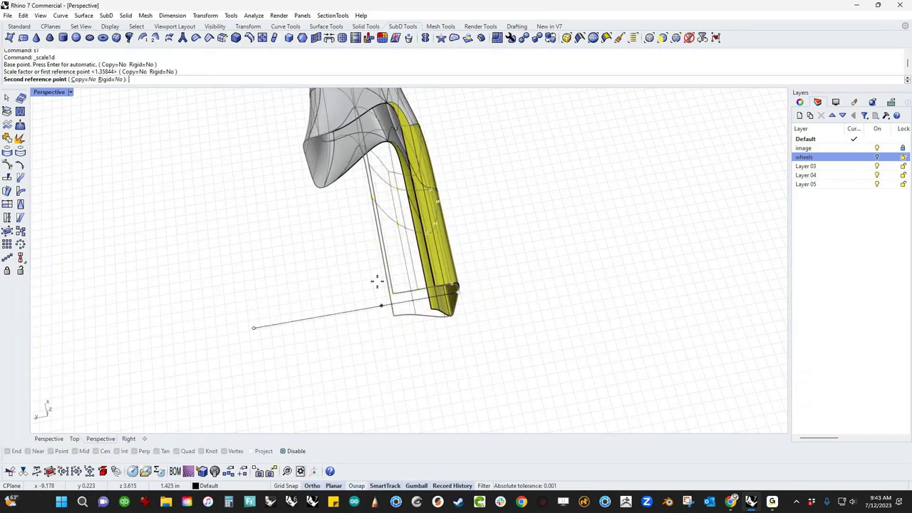
pyautogui.click(381, 281)
pyautogui.click(325, 301)
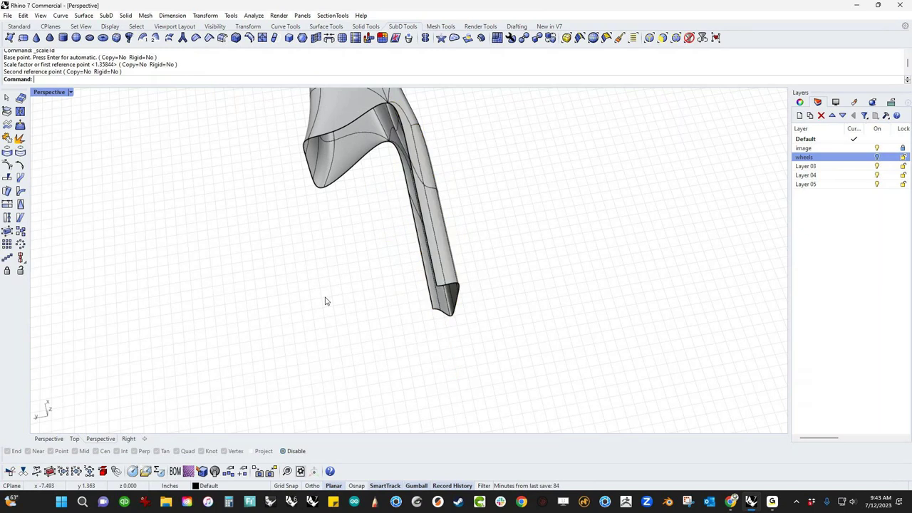
# - Try deleting the edge loop across the right fork arm near the deck and undo the deletion
pyautogui.moveTo(507, 331); pyautogui.dragTo(335, 350, button='right')
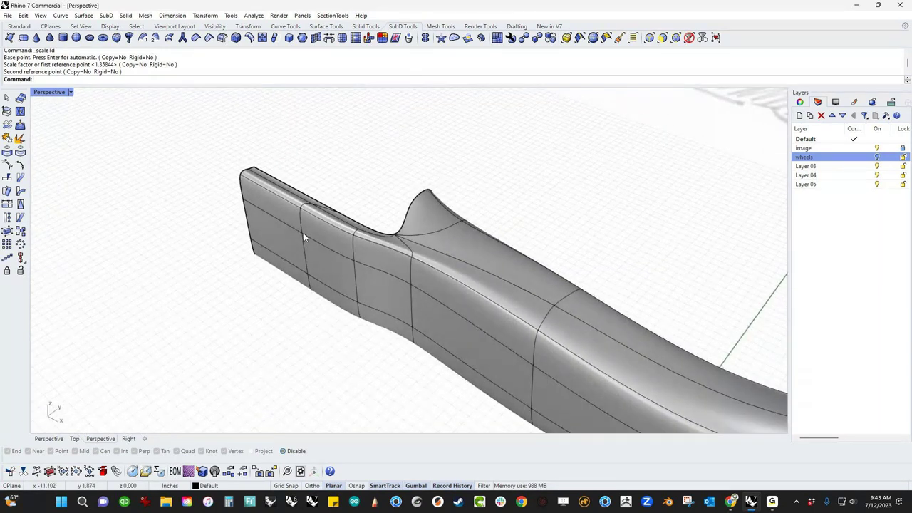
pyautogui.scroll(8, 304, 238)
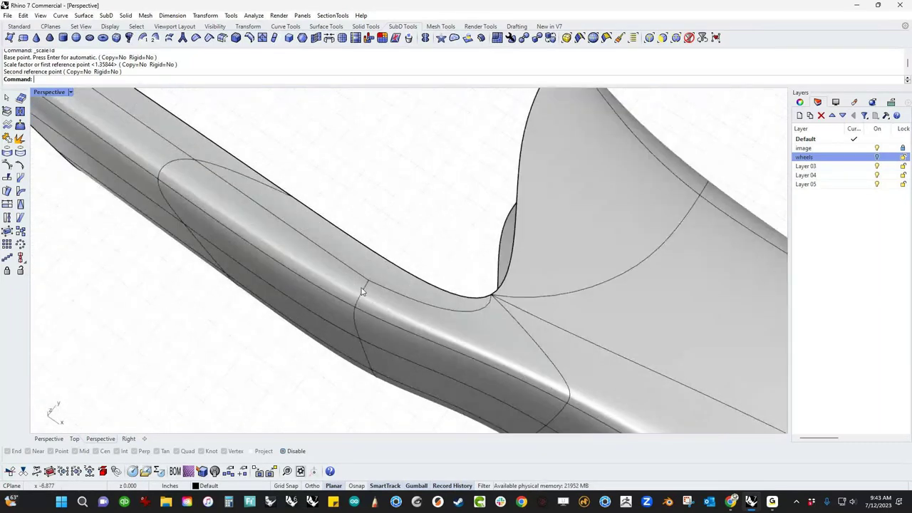
pyautogui.keyDown('ctrl'); pyautogui.keyDown('shift'); pyautogui.doubleClick(380, 263); pyautogui.keyUp('shift'); pyautogui.keyUp('ctrl')
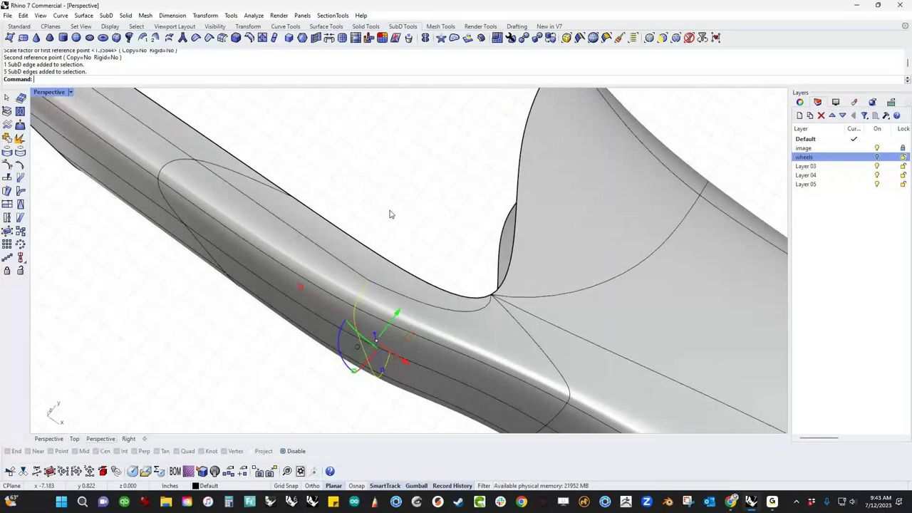
pyautogui.press('Delete')
pyautogui.hotkey('ctrl', 'z')
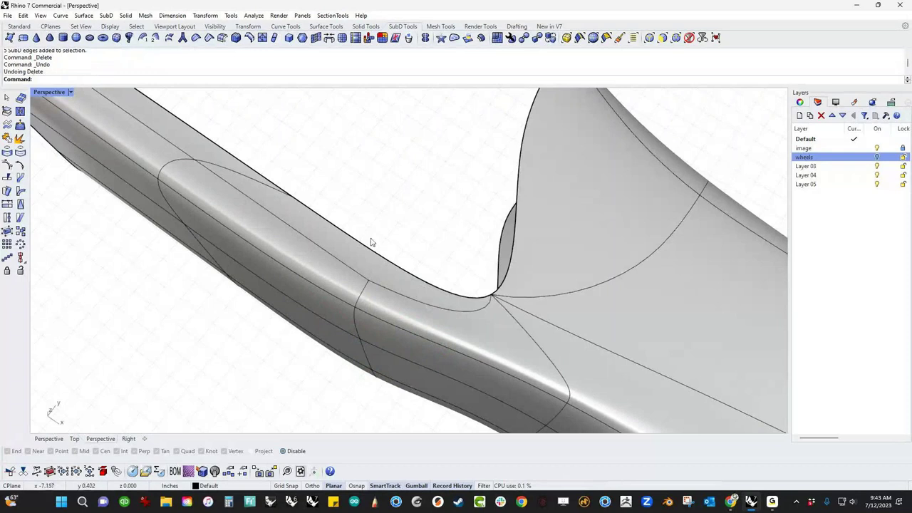
# - Move the rear section of the right fork arm outward, away from the scooter's centreline
pyautogui.moveTo(371, 242); pyautogui.dragTo(406, 238, button='right')
pyautogui.scroll(-3, 406, 237)
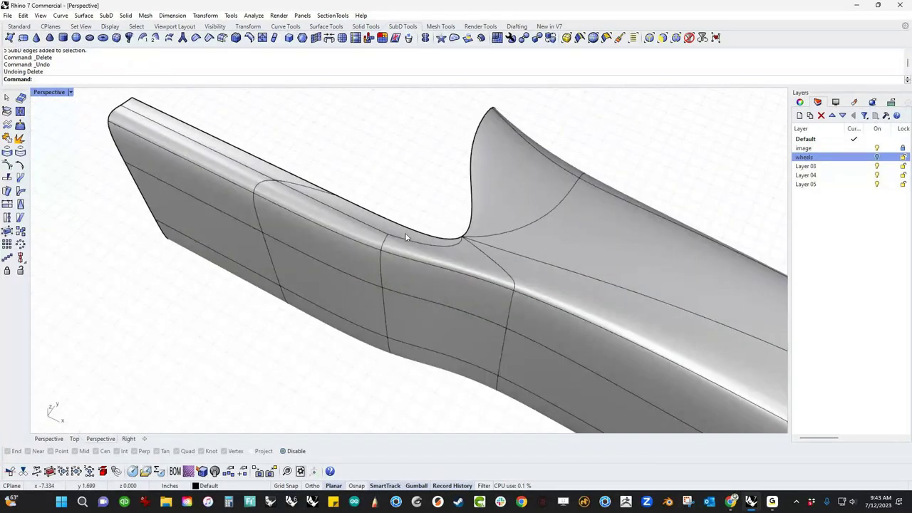
pyautogui.scroll(-3, 405, 238)
pyautogui.moveTo(163, 101); pyautogui.dragTo(393, 349)
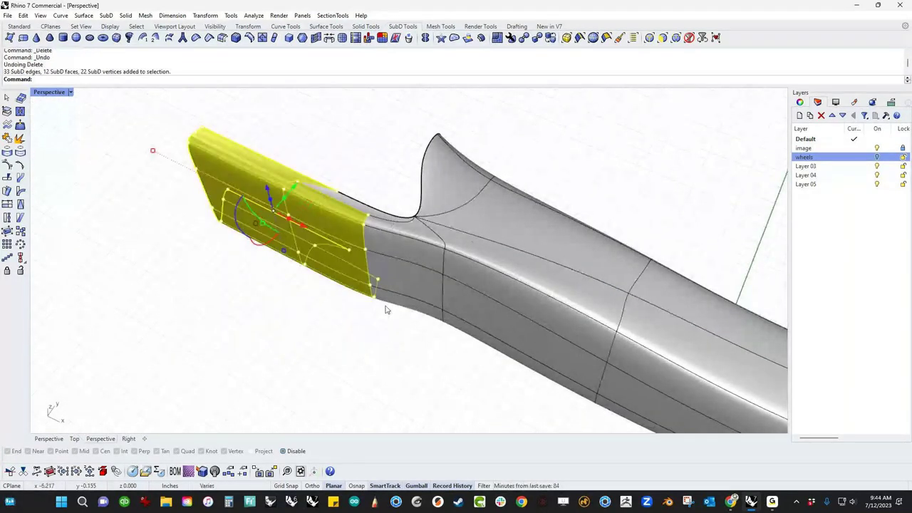
pyautogui.moveTo(291, 189); pyautogui.dragTo(268, 218)
pyautogui.moveTo(259, 255); pyautogui.dragTo(254, 261)
pyautogui.click(346, 194)
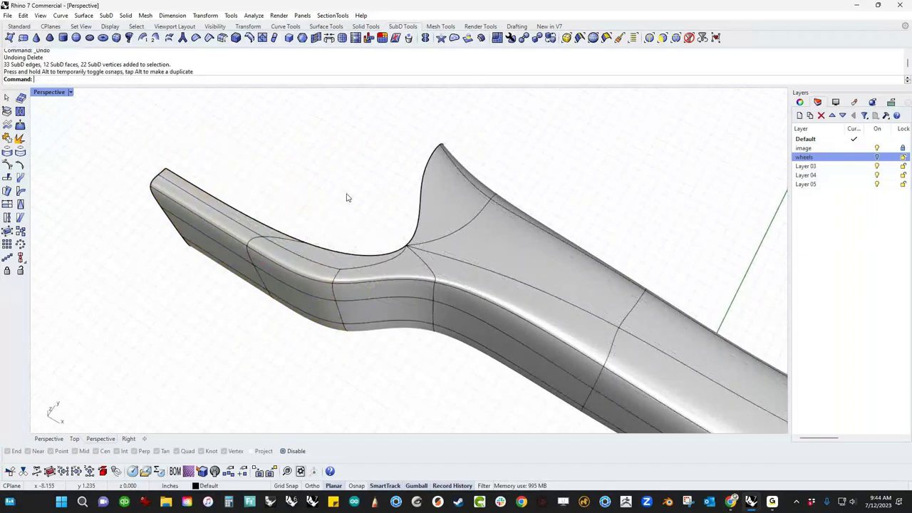
# - Reposition a single vertex on the right fork arm's upper inner edge to reshape the curve behind the bend
pyautogui.scroll(6, 306, 239)
pyautogui.keyDown('ctrl'); pyautogui.keyDown('shift'); pyautogui.click(309, 247); pyautogui.keyUp('shift'); pyautogui.keyUp('ctrl')
pyautogui.moveTo(341, 268); pyautogui.dragTo(222, 223)
pyautogui.moveTo(261, 179); pyautogui.dragTo(218, 202)
pyautogui.press('Escape')
pyautogui.scroll(-4, 338, 214)
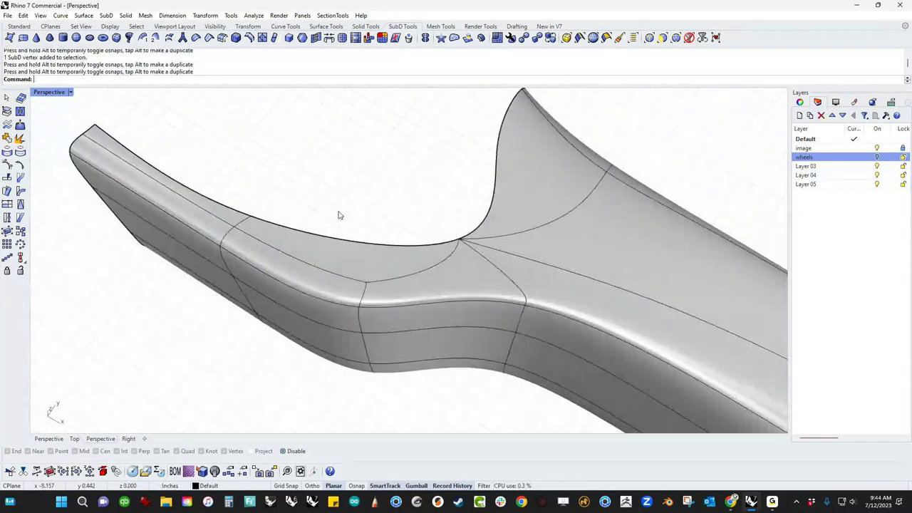
# - Turn on the wheels layer and check the right fork arm against the rear wheel
pyautogui.write('v')
pyautogui.press('Return')
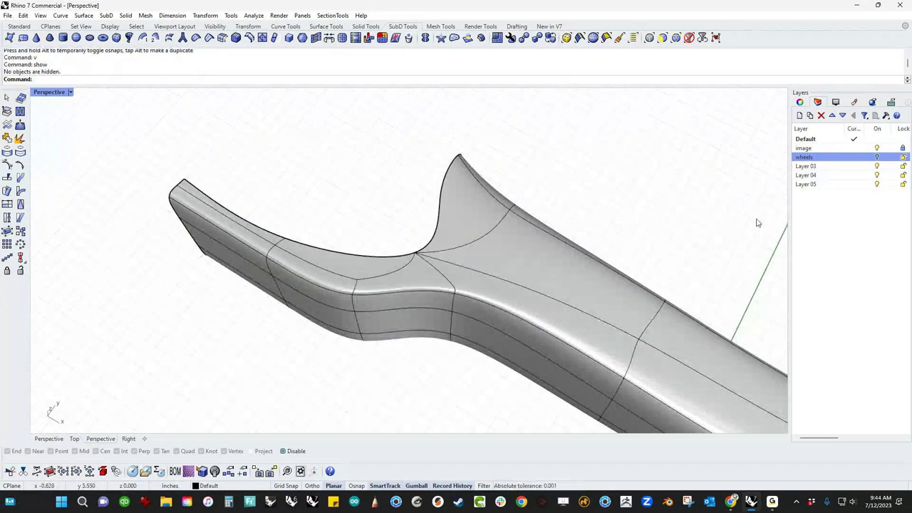
pyautogui.click(877, 157)
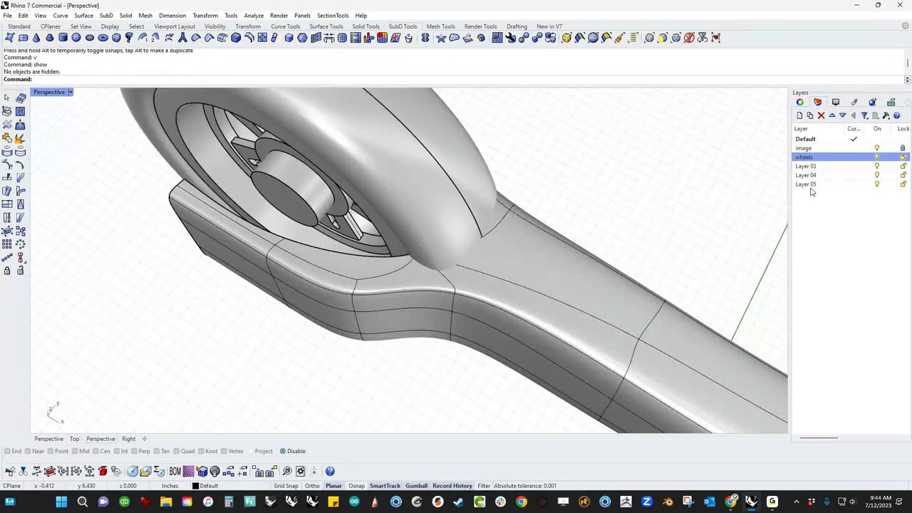
pyautogui.moveTo(329, 346); pyautogui.dragTo(484, 320, button='right')
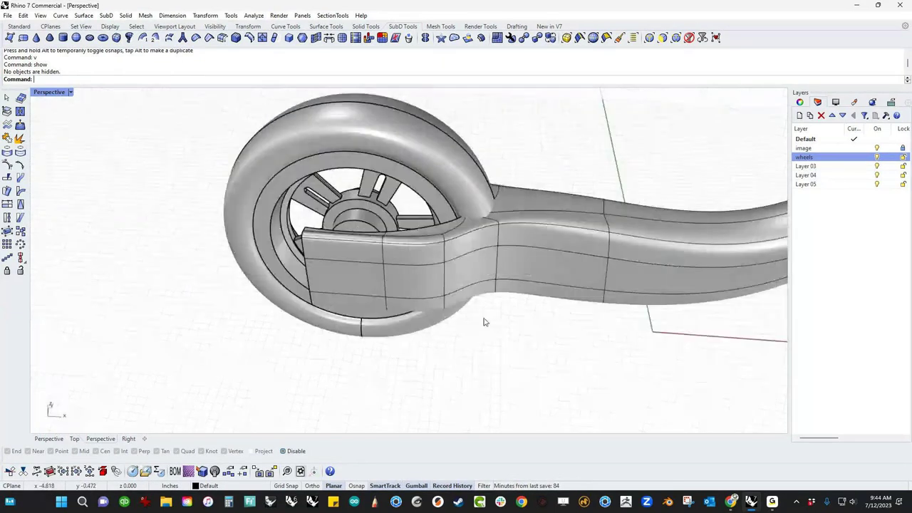
pyautogui.moveTo(463, 358); pyautogui.dragTo(418, 349, button='right')
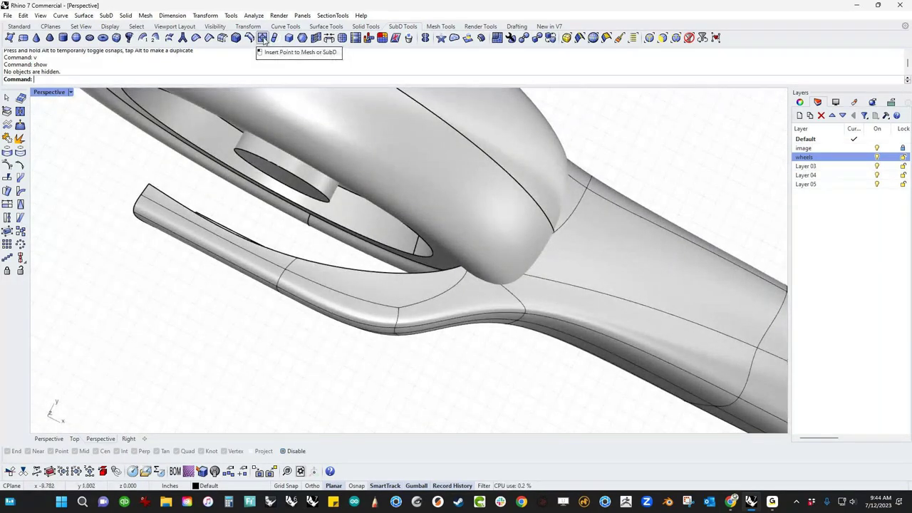
# - Insert an edge on the fork arm's top face from the bend's corner vertex to the inner open edge
pyautogui.click(263, 38)
pyautogui.click(418, 316)
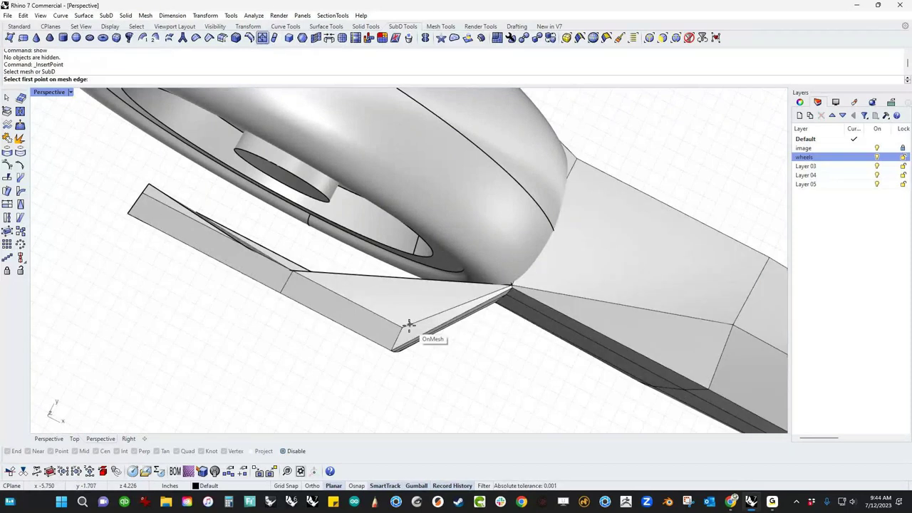
pyautogui.click(403, 327)
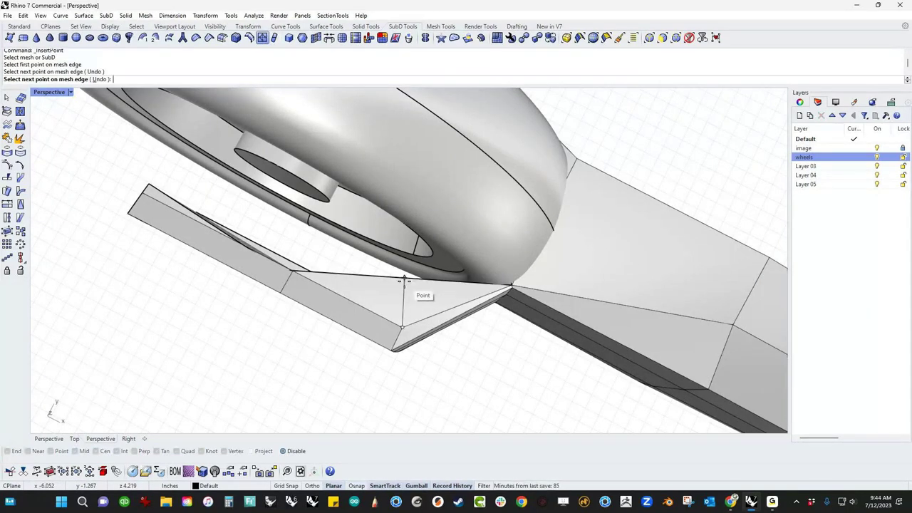
pyautogui.click(403, 282)
pyautogui.press('Return')
# - Insert a matching edge on the fork arm's underside from the bend's corner vertex to the inner open edge
pyautogui.moveTo(422, 352); pyautogui.dragTo(378, 233, button='right')
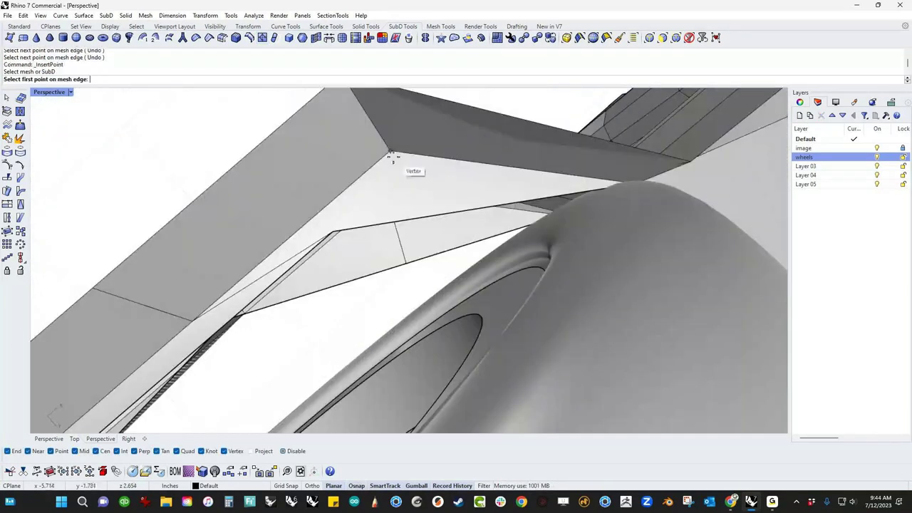
pyautogui.click(393, 155)
pyautogui.moveTo(400, 187)
pyautogui.mouseDown(button='right')
pyautogui.moveTo(397, 209)
pyautogui.moveTo(398, 196)
pyautogui.mouseUp(button='right')
pyautogui.click(421, 209)
pyautogui.press('Return')
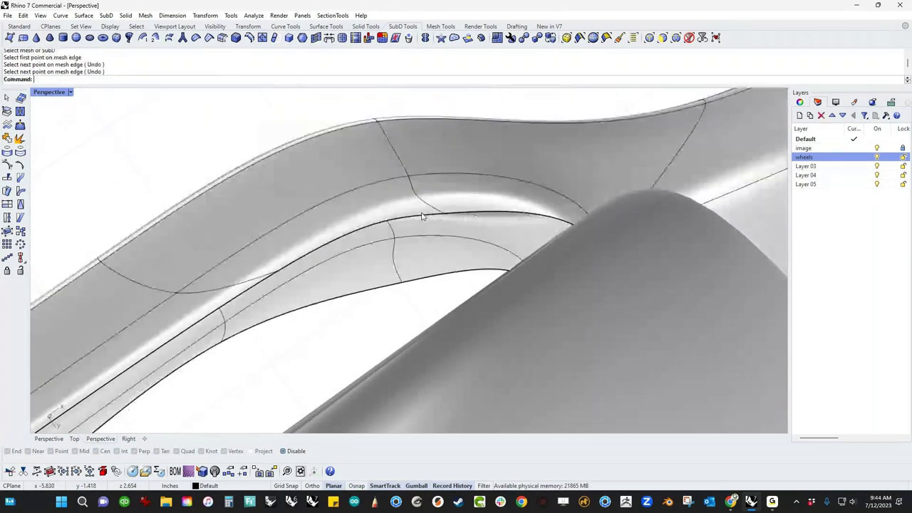
pyautogui.scroll(-7, 409, 204)
# - Move the edge loop at the right fork arm's bend forward toward the deck to tighten the curve
pyautogui.moveTo(411, 209); pyautogui.dragTo(419, 335, button='right')
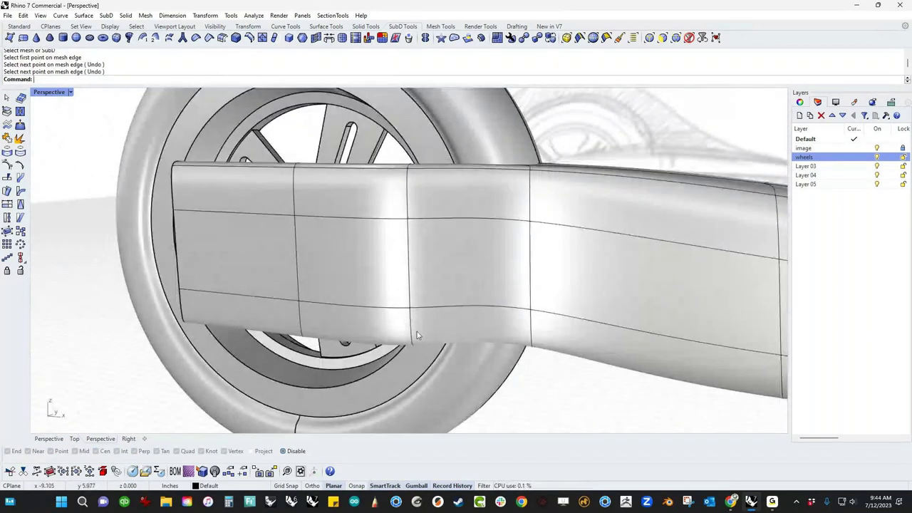
pyautogui.moveTo(419, 346); pyautogui.dragTo(429, 278, button='right')
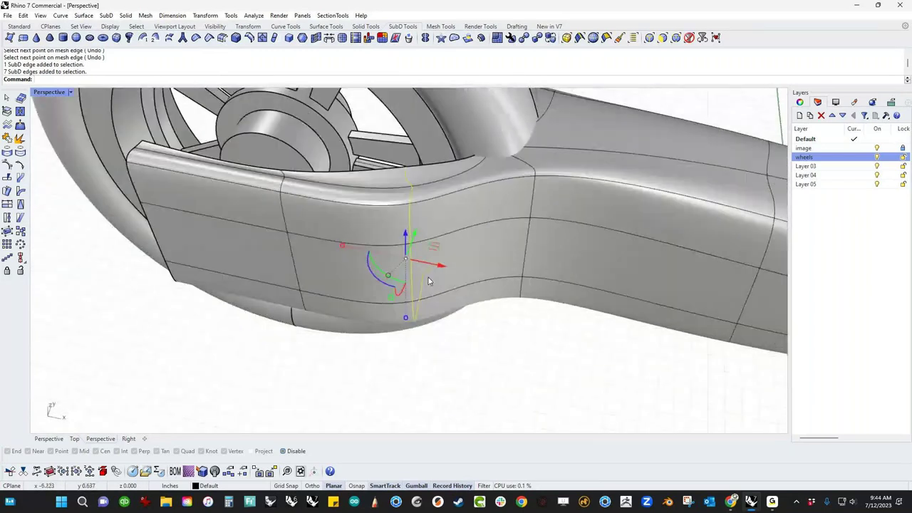
pyautogui.moveTo(439, 264); pyautogui.dragTo(478, 277)
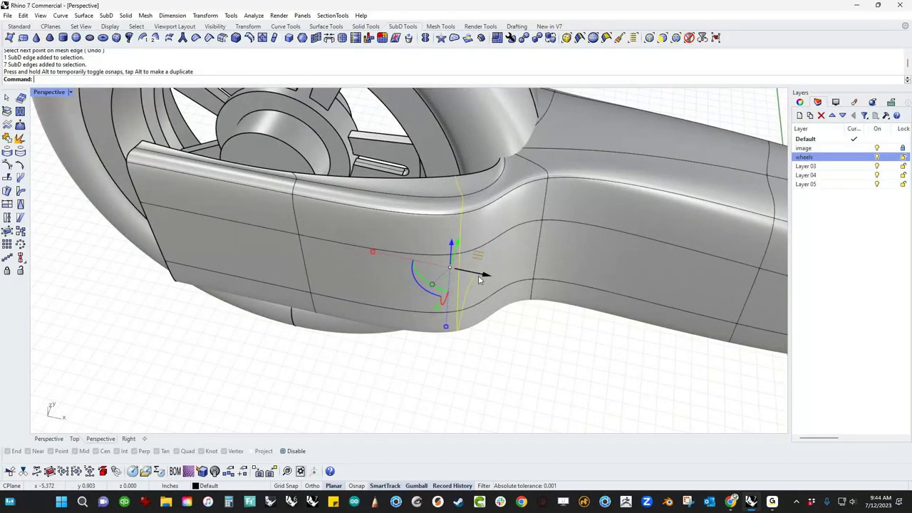
pyautogui.press('Escape')
# - Move the new upper vertex on the fork arm's inner open edge outward, away from the wheel
pyautogui.moveTo(478, 275); pyautogui.dragTo(463, 219, button='right')
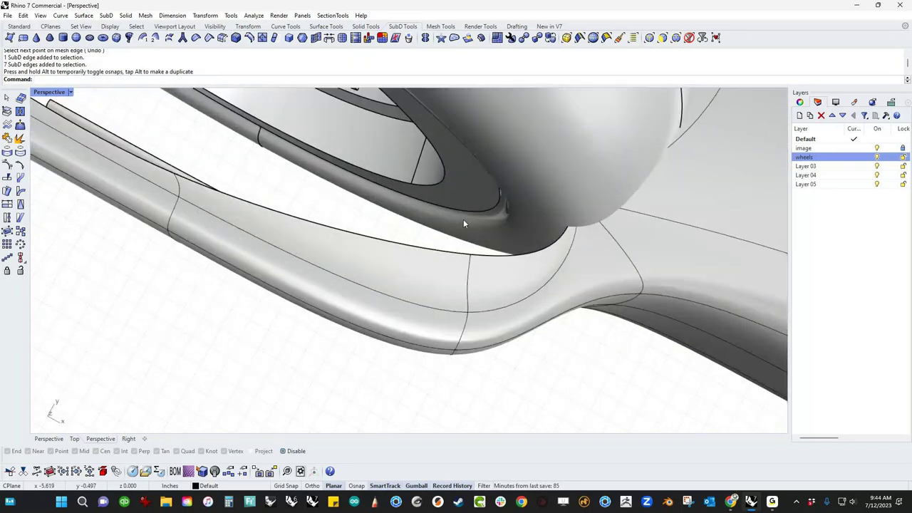
pyautogui.keyDown('ctrl'); pyautogui.keyDown('shift'); pyautogui.click(472, 252); pyautogui.keyUp('shift'); pyautogui.keyUp('ctrl')
pyautogui.moveTo(485, 228); pyautogui.dragTo(472, 249)
pyautogui.click(517, 359)
# - Adjust the lower inner vertex at the right fork arm's bend to reshape the underside
pyautogui.scroll(-7, 438, 334)
pyautogui.moveTo(440, 341); pyautogui.dragTo(531, 314, button='right')
pyautogui.scroll(4, 441, 249)
pyautogui.click(536, 313)
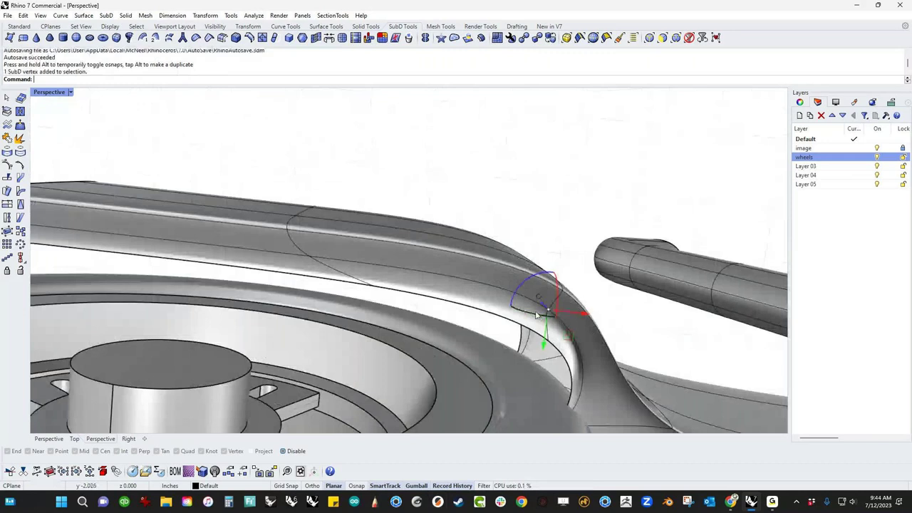
pyautogui.moveTo(392, 283); pyautogui.dragTo(401, 331, button='right')
pyautogui.moveTo(544, 300); pyautogui.dragTo(553, 328)
pyautogui.press('Escape')
# - Shift the vertex on the fork arm's lower inner edge at the bend sideways toward the rear wheel
pyautogui.moveTo(559, 362); pyautogui.dragTo(539, 390, button='right')
pyautogui.click(565, 346)
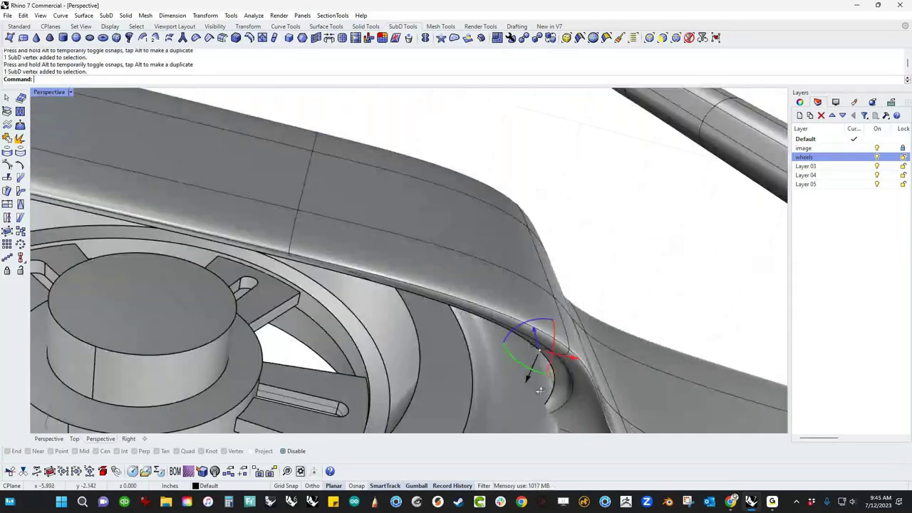
pyautogui.moveTo(540, 349); pyautogui.dragTo(539, 375)
pyautogui.press('Escape')
pyautogui.scroll(3, 557, 364)
pyautogui.moveTo(557, 364); pyautogui.dragTo(549, 366, button='right')
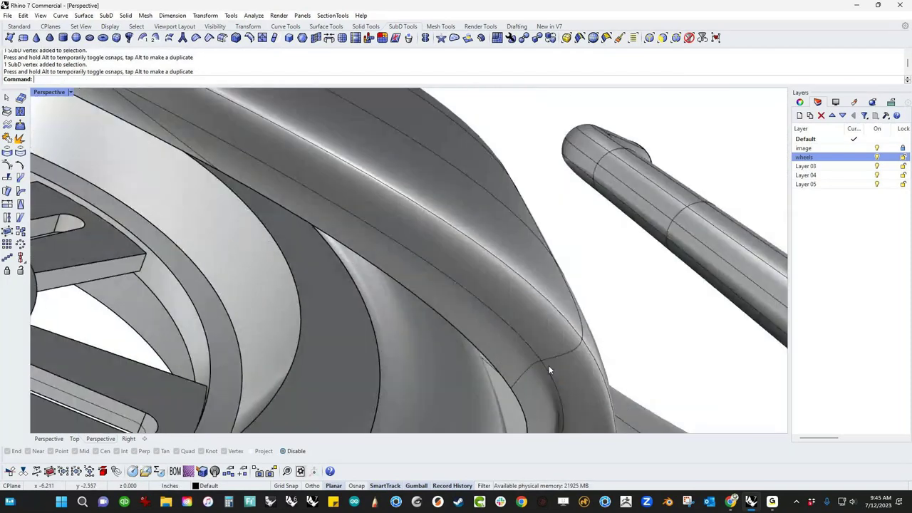
pyautogui.scroll(-5, 538, 298)
pyautogui.moveTo(536, 296); pyautogui.dragTo(543, 314, button='right')
pyautogui.scroll(-5, 474, 379)
pyautogui.scroll(5, 532, 221)
pyautogui.scroll(-5, 543, 336)
# - In the top view, move the straight rear section of the right fork arm inward toward the wheel
pyautogui.click(544, 314)
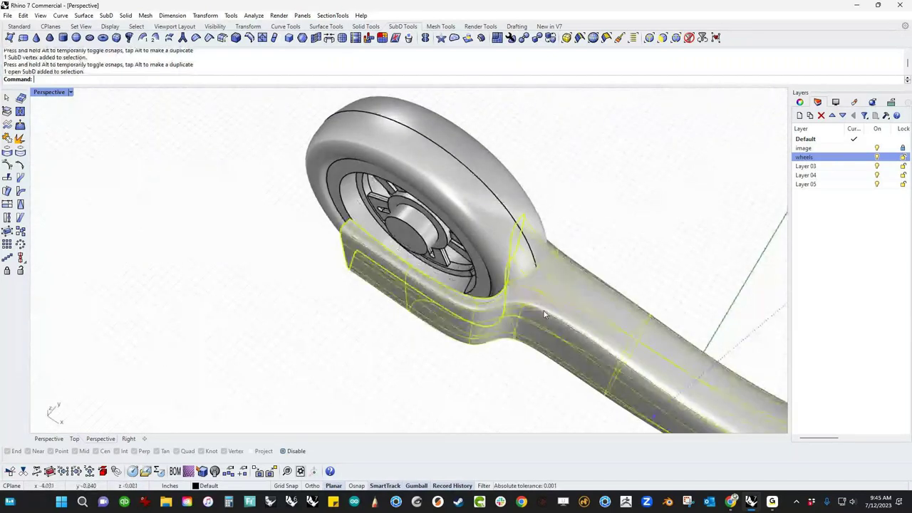
pyautogui.moveTo(544, 310); pyautogui.dragTo(418, 310, button='right')
pyautogui.hotkey('ctrl', 'F1')
pyautogui.press('Escape')
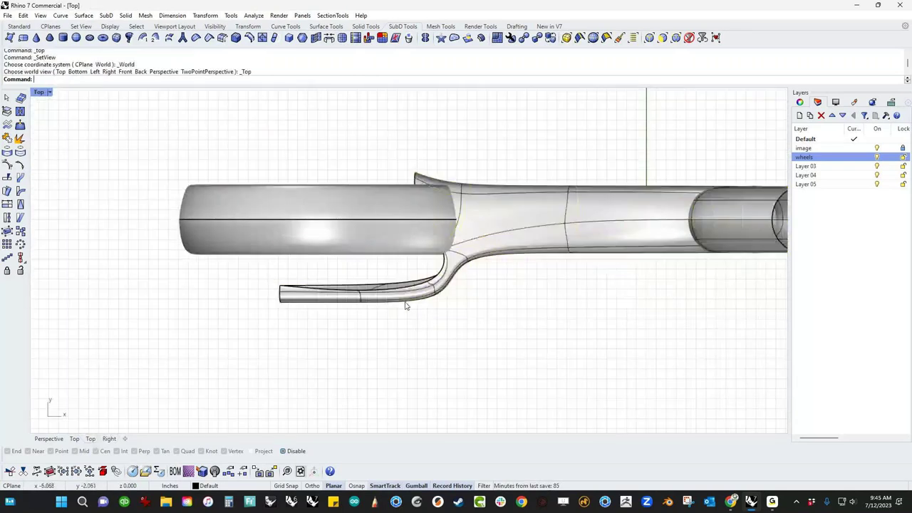
pyautogui.moveTo(282, 280); pyautogui.dragTo(368, 305)
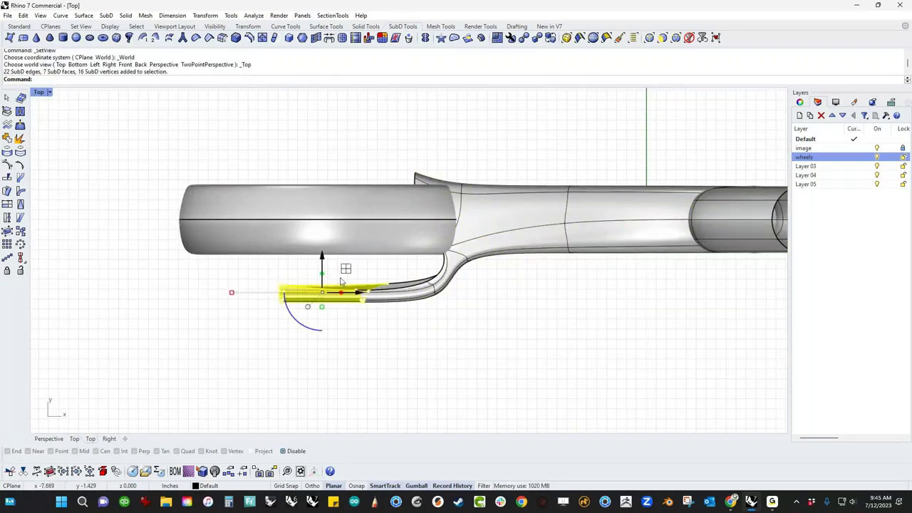
pyautogui.moveTo(322, 265); pyautogui.dragTo(322, 243)
# - Move the vertices at the right fork arm's bend inward in line with the arm's rear section
pyautogui.scroll(5, 422, 320)
pyautogui.moveTo(387, 234); pyautogui.dragTo(492, 348)
pyautogui.moveTo(421, 269); pyautogui.dragTo(422, 220)
# - Move the fork junction's vertices on both sides of the deck forward, away from the rear wheel
pyautogui.moveTo(367, 183); pyautogui.dragTo(490, 363)
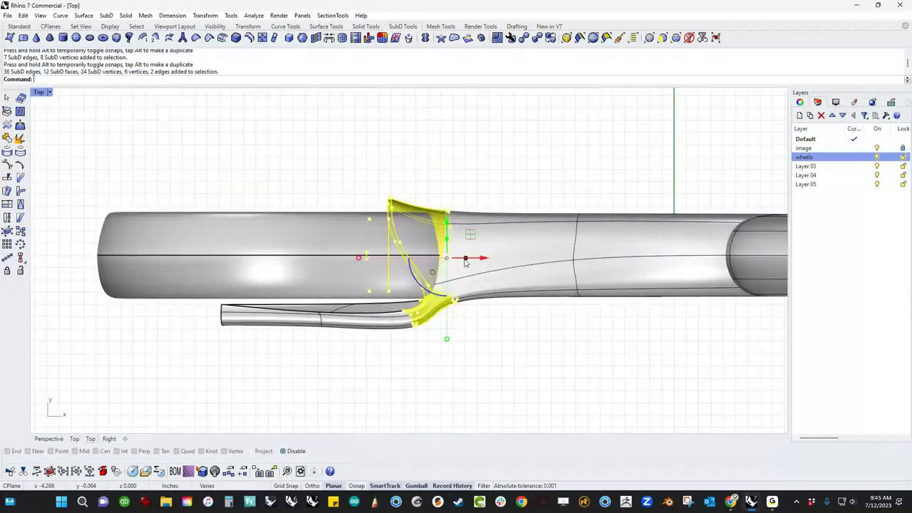
pyautogui.moveTo(423, 260); pyautogui.dragTo(474, 261)
pyautogui.click(491, 349)
pyautogui.moveTo(484, 354); pyautogui.dragTo(405, 370, button='right')
# - Show the SubD in flat display and move the upper vertex where the right fork arm meets the deck to the centreline
pyautogui.press('Tab')
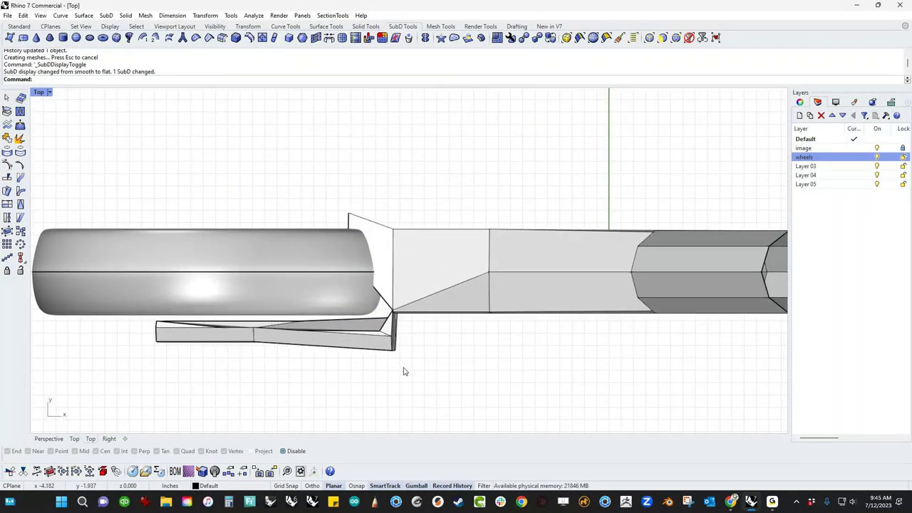
pyautogui.hotkey('ctrl', 'F4')
pyautogui.moveTo(420, 353); pyautogui.dragTo(433, 315, button='right')
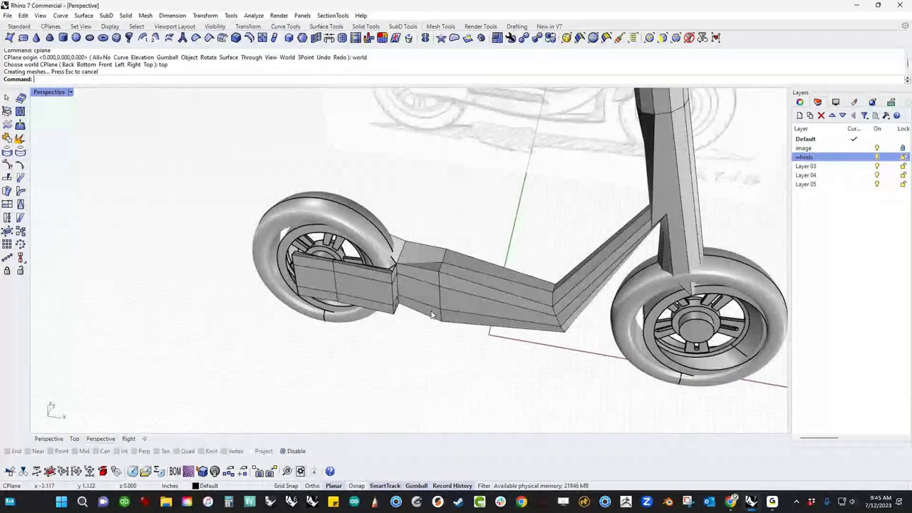
pyautogui.scroll(5, 360, 306)
pyautogui.moveTo(360, 306); pyautogui.dragTo(301, 291, button='right')
pyautogui.scroll(4, 301, 291)
pyautogui.scroll(3, 271, 289)
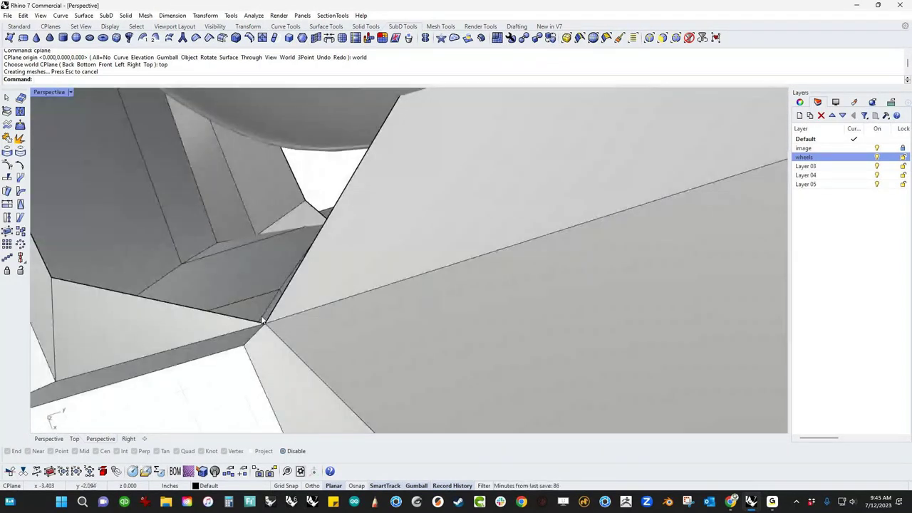
pyautogui.keyDown('ctrl'); pyautogui.keyDown('shift'); pyautogui.click(263, 323); pyautogui.keyUp('shift'); pyautogui.keyUp('ctrl')
pyautogui.scroll(-5, 287, 308)
pyautogui.moveTo(311, 304); pyautogui.dragTo(342, 200)
pyautogui.scroll(-6, 412, 296)
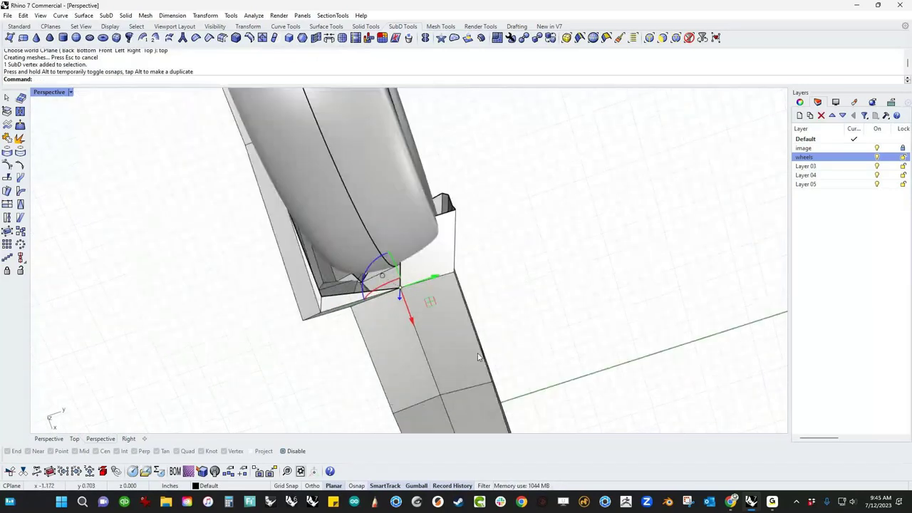
# - Move the upper corner vertex at the right fork arm's bend back toward the arm's rear end
pyautogui.scroll(10, 479, 358)
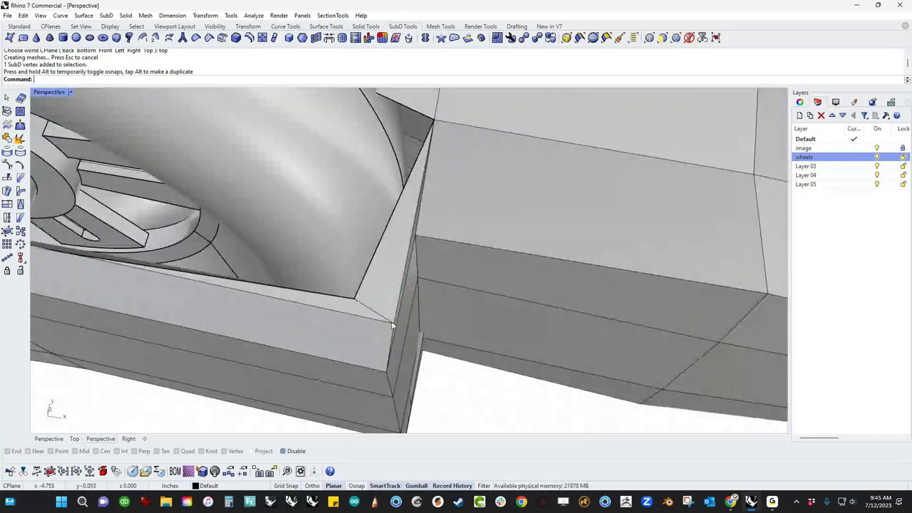
pyautogui.keyDown('ctrl'); pyautogui.keyDown('shift'); pyautogui.click(392, 326); pyautogui.keyUp('shift'); pyautogui.keyUp('ctrl')
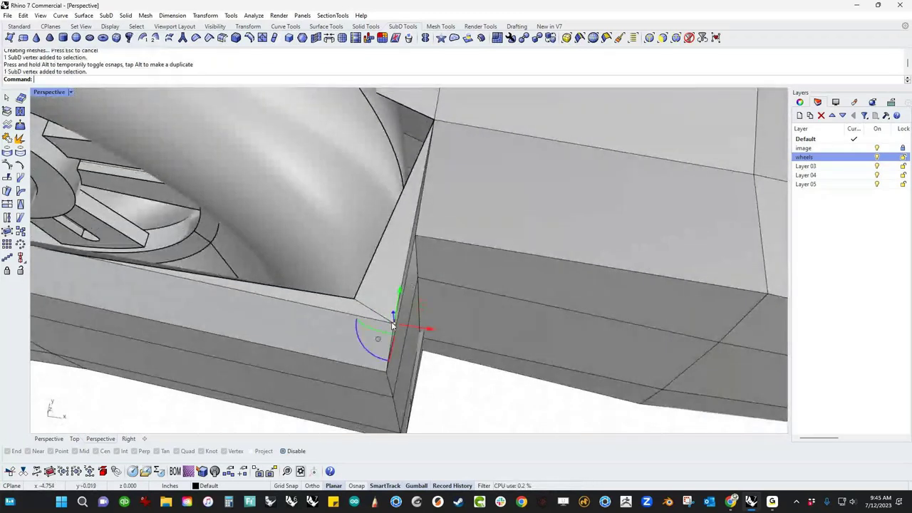
pyautogui.moveTo(392, 326); pyautogui.dragTo(369, 337)
pyautogui.click(476, 387)
# - Move the deck's upper side vertex at the right fork junction forward, away from the arm's bend
pyautogui.scroll(-3, 389, 289)
pyautogui.moveTo(389, 289); pyautogui.dragTo(405, 216, button='right')
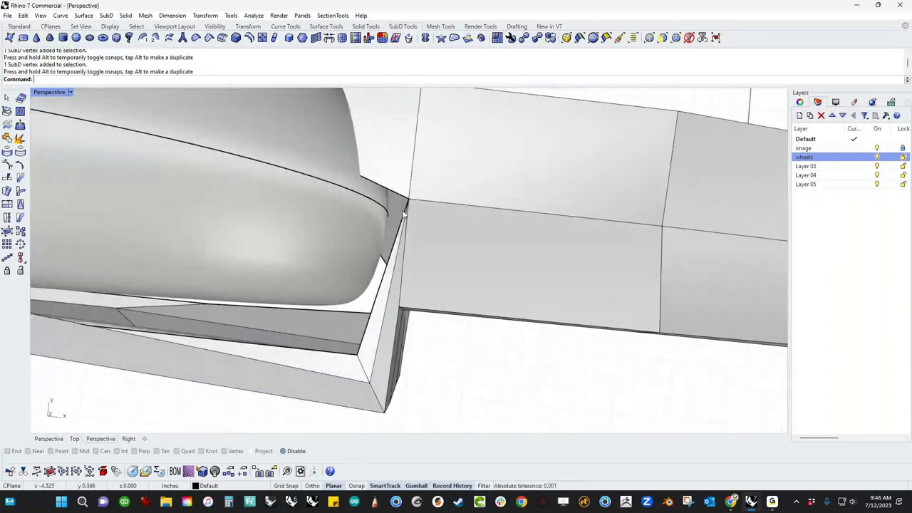
pyautogui.keyDown('ctrl'); pyautogui.keyDown('shift'); pyautogui.click(409, 200); pyautogui.keyUp('shift'); pyautogui.keyUp('ctrl')
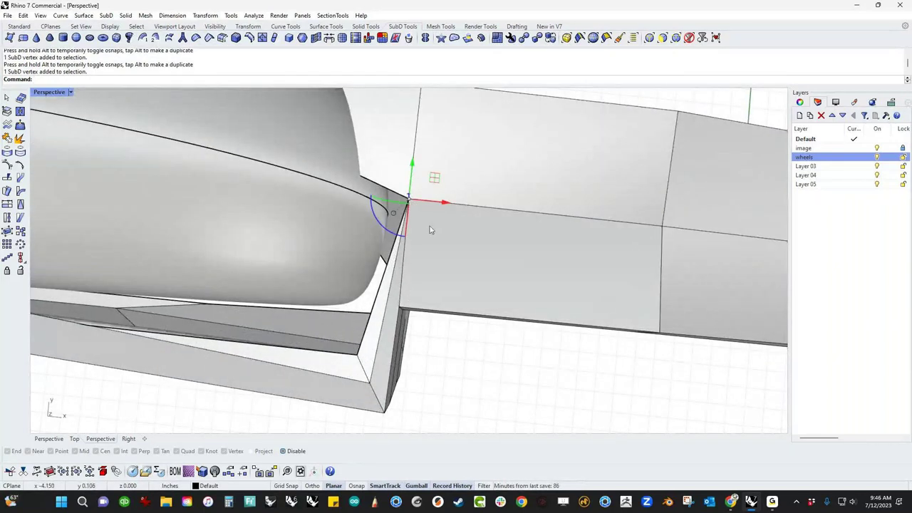
pyautogui.click(442, 370)
pyautogui.moveTo(415, 366); pyautogui.dragTo(442, 308, button='right')
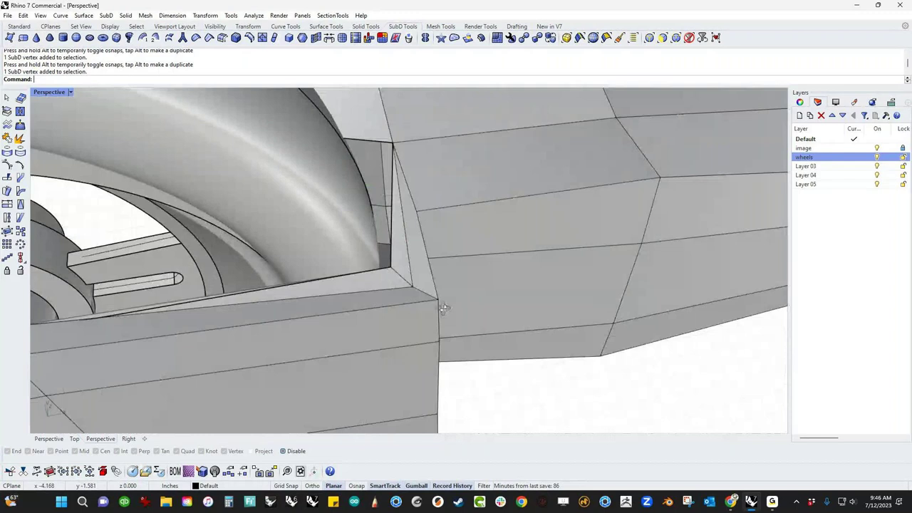
pyautogui.moveTo(446, 275); pyautogui.dragTo(442, 291, button='right')
pyautogui.keyDown('ctrl'); pyautogui.keyDown('shift'); pyautogui.click(409, 258); pyautogui.keyUp('shift'); pyautogui.keyUp('ctrl')
pyautogui.moveTo(443, 255); pyautogui.dragTo(471, 247)
pyautogui.click(542, 422)
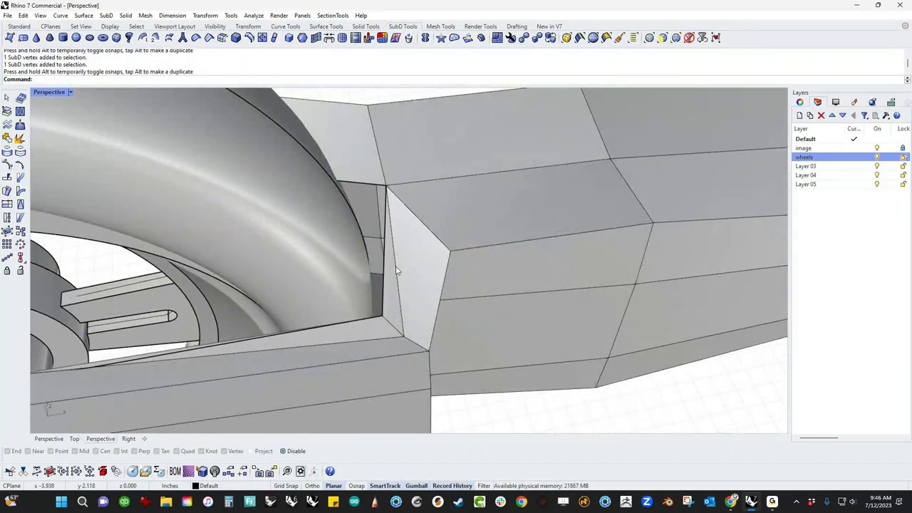
# - Delete the diagonal edge across the right junction's top face and the lengthwise edge run along the right arm's top
pyautogui.keyDown('ctrl'); pyautogui.keyDown('shift'); pyautogui.click(398, 270); pyautogui.keyUp('shift'); pyautogui.keyUp('ctrl')
pyautogui.keyDown('shift'); pyautogui.moveTo(417, 264); pyautogui.dragTo(419, 287, button='right'); pyautogui.keyUp('shift')
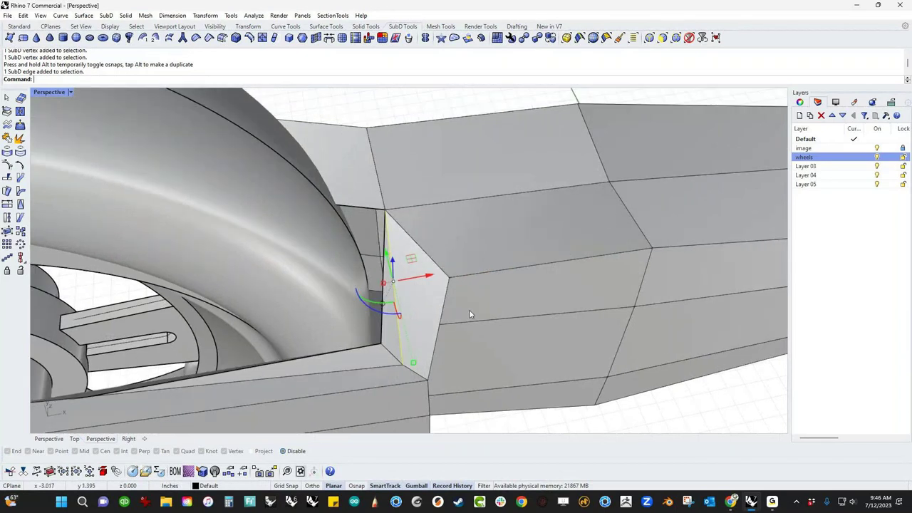
pyautogui.press('Delete')
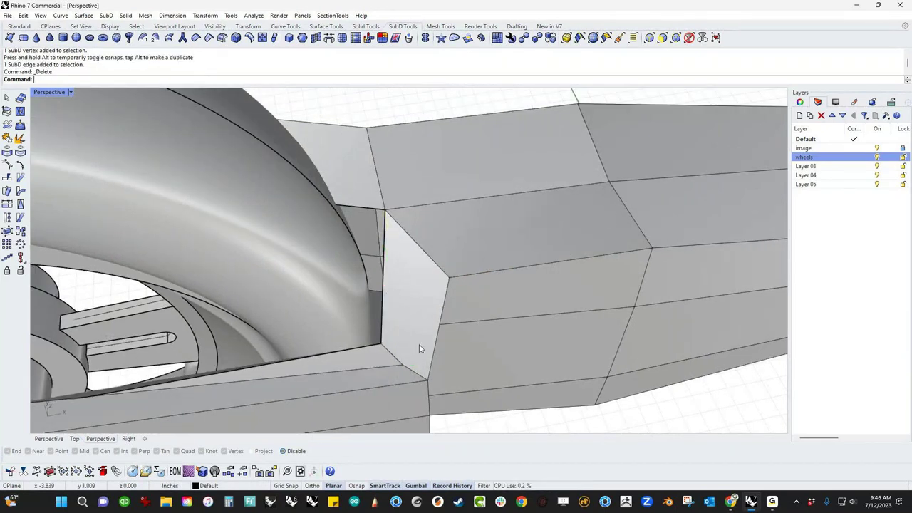
pyautogui.keyDown('ctrl'); pyautogui.keyDown('shift'); pyautogui.doubleClick(392, 371); pyautogui.keyUp('shift'); pyautogui.keyUp('ctrl')
pyautogui.scroll(-6, 395, 362)
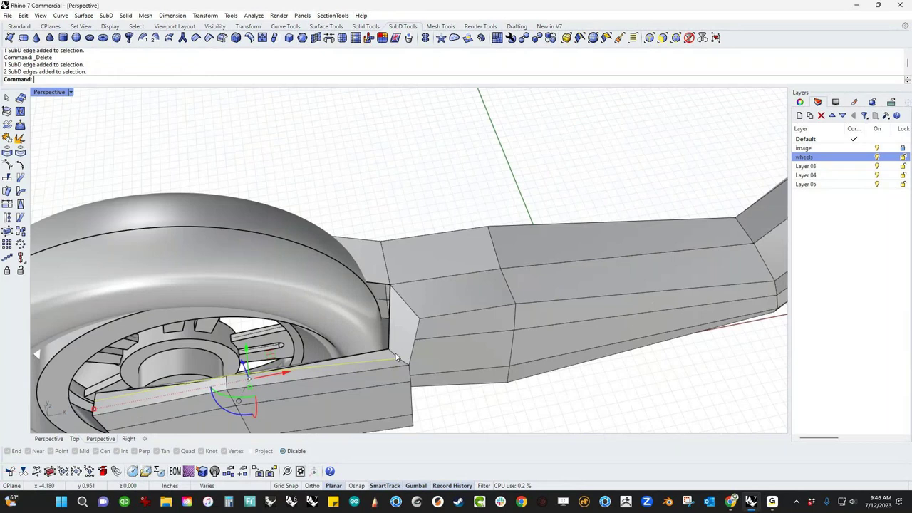
pyautogui.keyDown('shift'); pyautogui.moveTo(394, 361); pyautogui.dragTo(461, 291, button='right'); pyautogui.keyUp('shift')
pyautogui.press('Delete')
# - Move the upper inner vertices at the right arm's bend and mid-length inward toward the wheel
pyautogui.moveTo(472, 324); pyautogui.dragTo(412, 333, button='right')
pyautogui.scroll(2, 412, 333)
pyautogui.moveTo(461, 332); pyautogui.dragTo(452, 321)
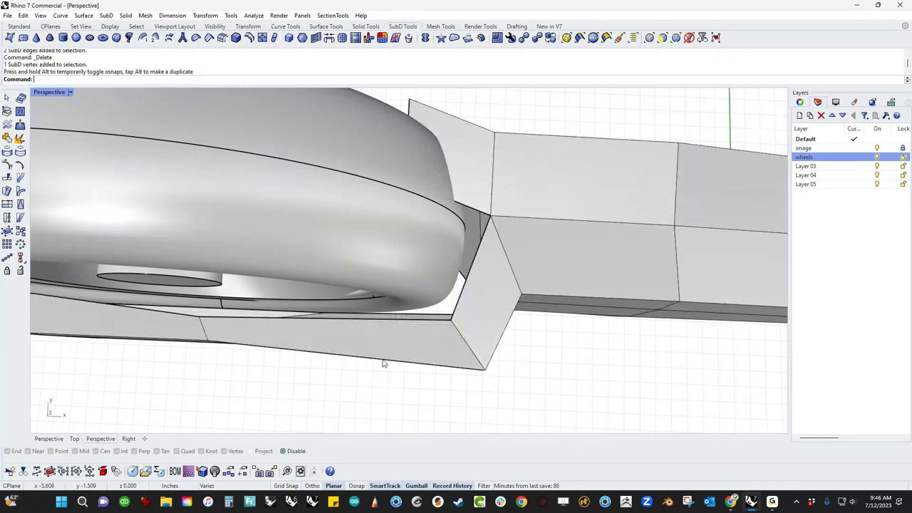
pyautogui.click(202, 320)
pyautogui.moveTo(202, 321)
pyautogui.mouseDown()
pyautogui.moveTo(208, 292)
pyautogui.moveTo(204, 308)
pyautogui.mouseUp()
# - Isolate the frame SubD by inverting the selection and hiding all other objects
pyautogui.scroll(-7, 278, 345)
pyautogui.keyDown('shift'); pyautogui.moveTo(281, 351); pyautogui.dragTo(447, 261, button='right'); pyautogui.keyUp('shift')
pyautogui.hotkey('ctrl', 'i')
pyautogui.hotkey('ctrl', 'h')
# - Lower the two raised vertices on the right arm's underside to the level of its outer bottom edge
pyautogui.moveTo(482, 294); pyautogui.dragTo(546, 271, button='right')
pyautogui.moveTo(519, 179); pyautogui.dragTo(517, 169, button='right')
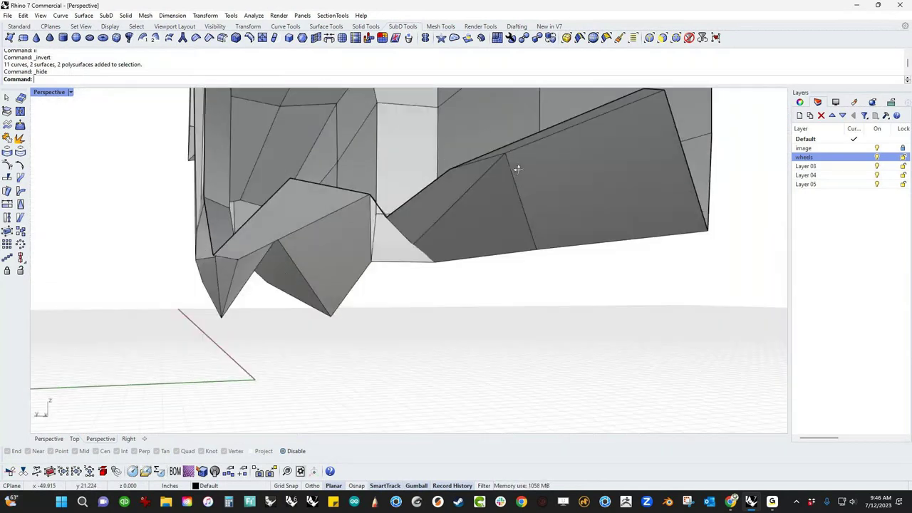
pyautogui.scroll(3, 517, 169)
pyautogui.keyDown('ctrl'); pyautogui.keyDown('shift'); pyautogui.click(503, 146); pyautogui.keyUp('shift'); pyautogui.keyUp('ctrl')
pyautogui.moveTo(503, 146)
pyautogui.mouseDown()
pyautogui.moveTo(575, 305)
pyautogui.moveTo(549, 307)
pyautogui.mouseUp()
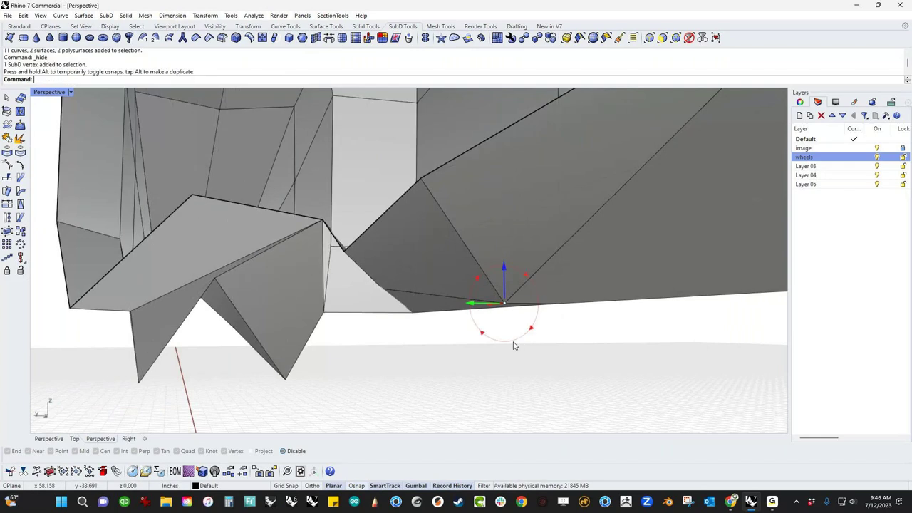
pyautogui.keyDown('ctrl'); pyautogui.keyDown('shift'); pyautogui.click(421, 179); pyautogui.keyUp('shift'); pyautogui.keyUp('ctrl')
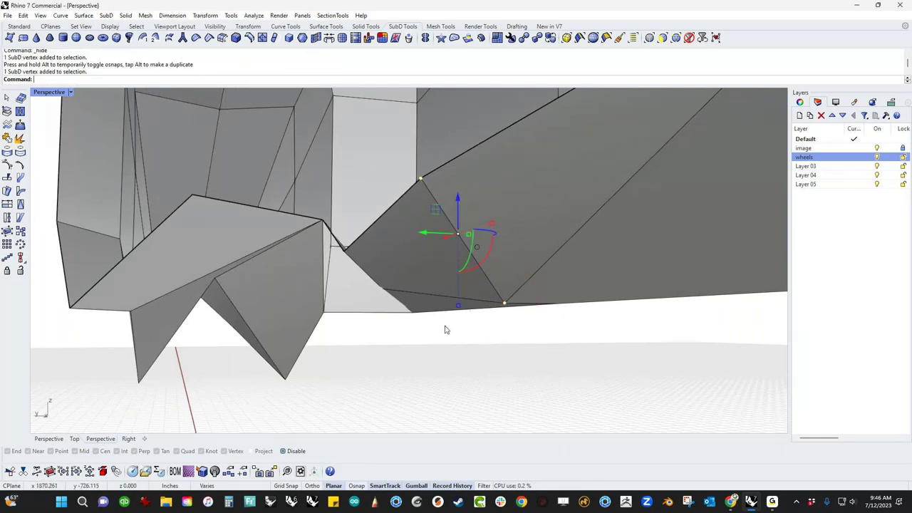
pyautogui.click(446, 330)
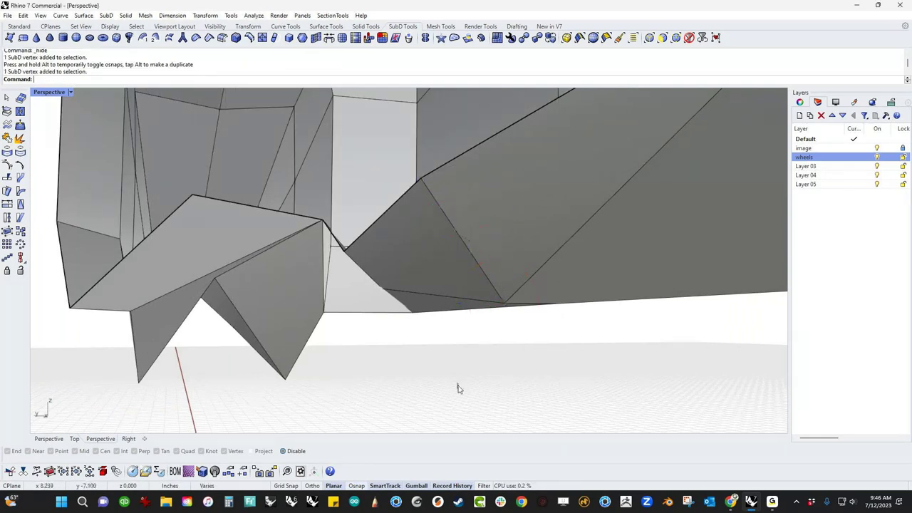
pyautogui.keyDown('ctrl'); pyautogui.keyDown('shift'); pyautogui.click(427, 179); pyautogui.keyUp('shift'); pyautogui.keyUp('ctrl')
pyautogui.moveTo(427, 176); pyautogui.dragTo(493, 275)
pyautogui.click(449, 318)
# - Lower the raised underside edge at the right arm's rear end to the level of the outer bottom corner
pyautogui.scroll(-6, 442, 307)
pyautogui.moveTo(442, 305); pyautogui.dragTo(474, 330, button='right')
pyautogui.scroll(3, 552, 274)
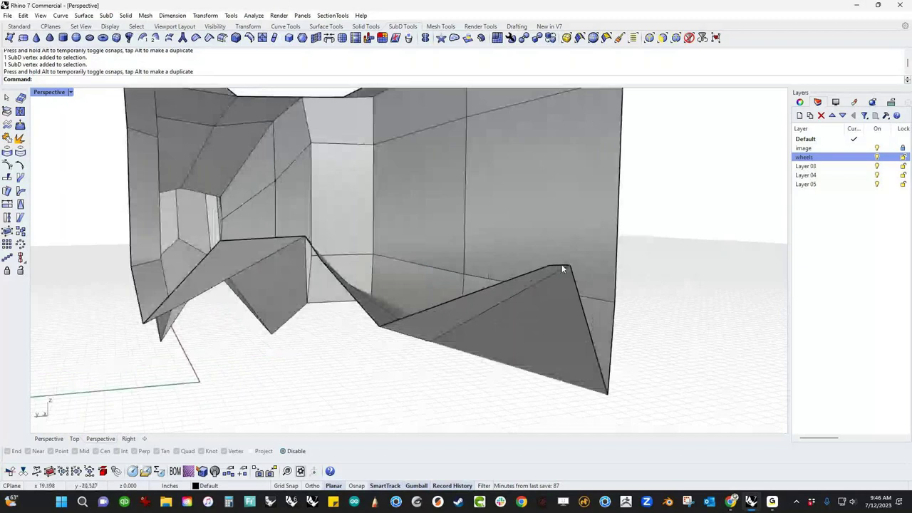
pyautogui.click(562, 269)
pyautogui.moveTo(563, 269); pyautogui.dragTo(607, 403)
pyautogui.click(629, 335)
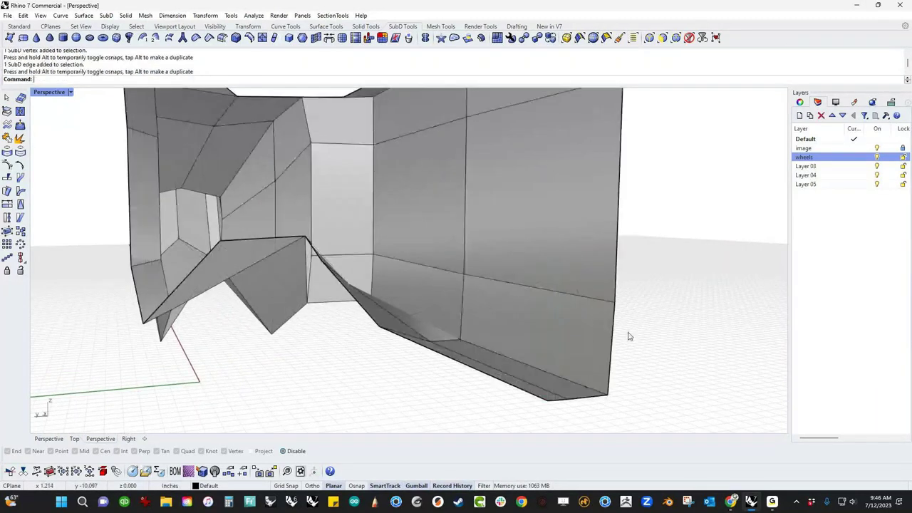
# - Move the underside vertex where the right fork arm meets the deck sideways toward the centreline
pyautogui.scroll(-5, 366, 317)
pyautogui.scroll(5, 311, 249)
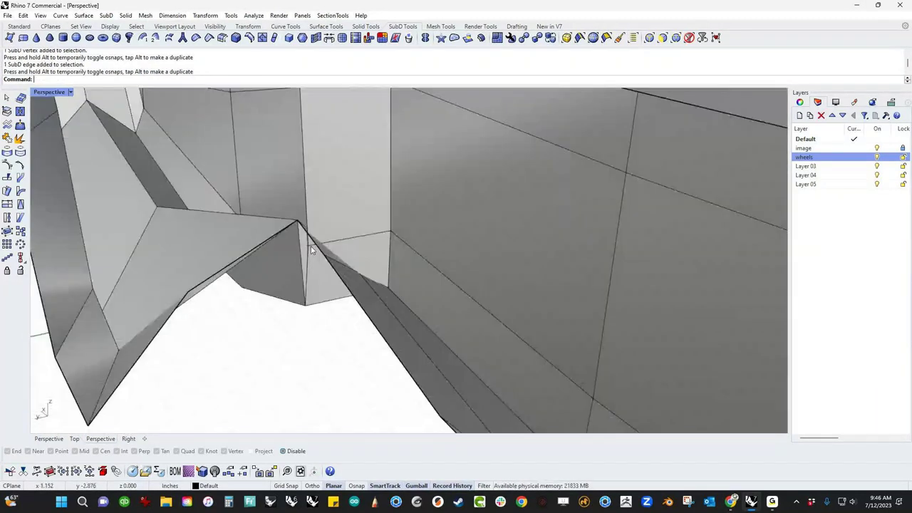
pyautogui.keyDown('ctrl'); pyautogui.keyDown('shift'); pyautogui.click(297, 223); pyautogui.keyUp('shift'); pyautogui.keyUp('ctrl')
pyautogui.moveTo(297, 226); pyautogui.dragTo(267, 238, button='right')
pyautogui.moveTo(267, 226); pyautogui.dragTo(202, 238)
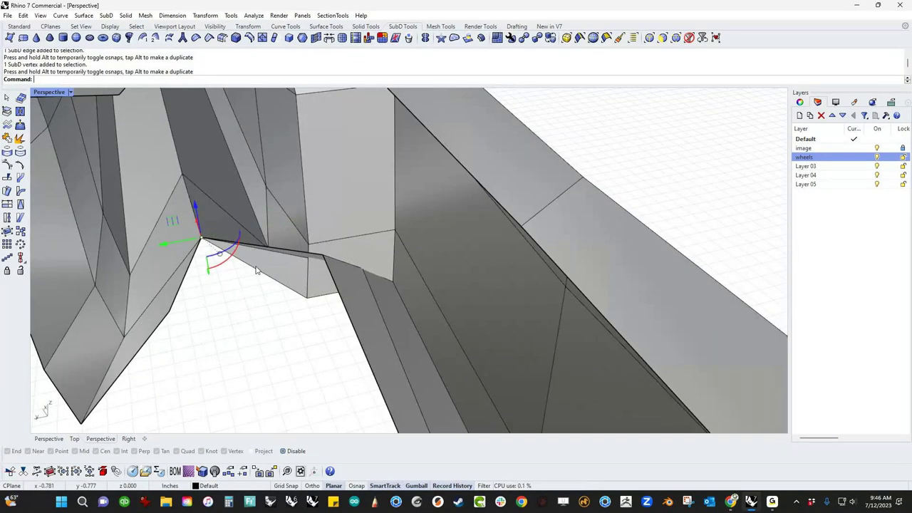
pyautogui.click(282, 304)
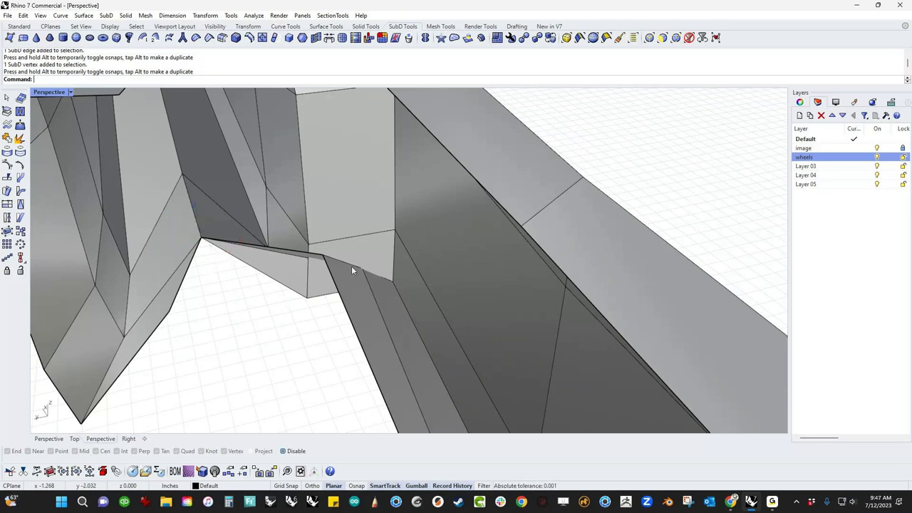
# - Flatten the underside edges across the right arm's bend by scaling them vertically to 0 about the outer bottom corner
pyautogui.scroll(3, 351, 265)
pyautogui.click(347, 263)
pyautogui.click(288, 314)
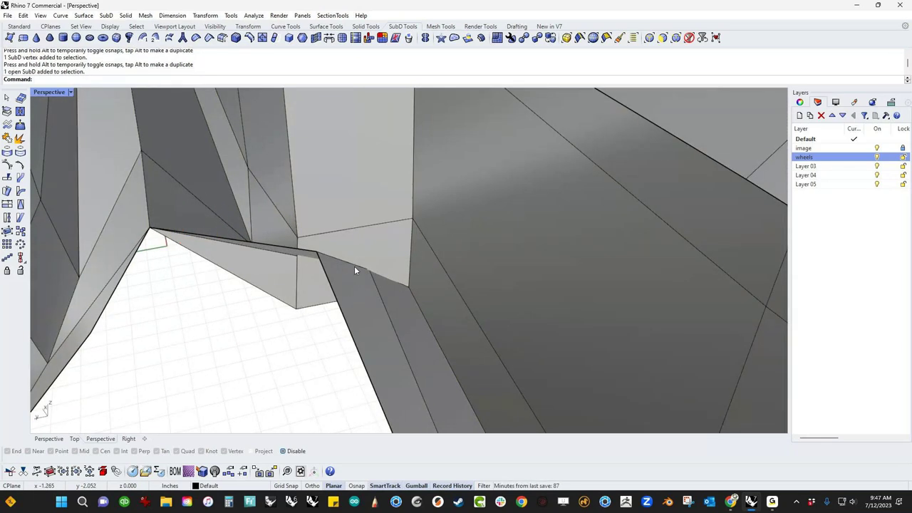
pyautogui.keyDown('ctrl'); pyautogui.keyDown('shift'); pyautogui.click(356, 264); pyautogui.keyUp('shift'); pyautogui.keyUp('ctrl')
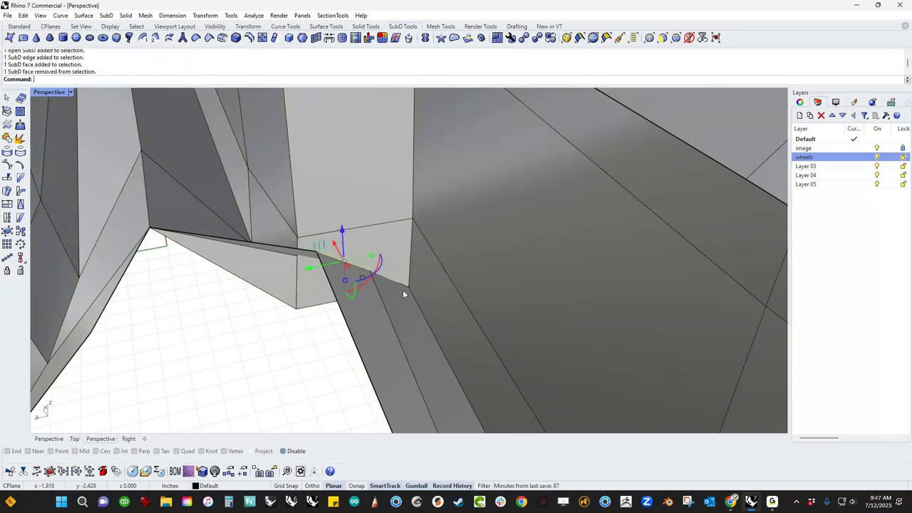
pyautogui.keyDown('ctrl'); pyautogui.keyDown('shift'); pyautogui.click(396, 290); pyautogui.keyUp('shift'); pyautogui.keyUp('ctrl')
pyautogui.moveTo(395, 289); pyautogui.dragTo(390, 342, button='right')
pyautogui.keyDown('ctrl'); pyautogui.keyDown('shift'); pyautogui.click(390, 315); pyautogui.keyUp('shift'); pyautogui.keyUp('ctrl')
pyautogui.keyDown('ctrl'); pyautogui.click(392, 316); pyautogui.keyUp('ctrl')
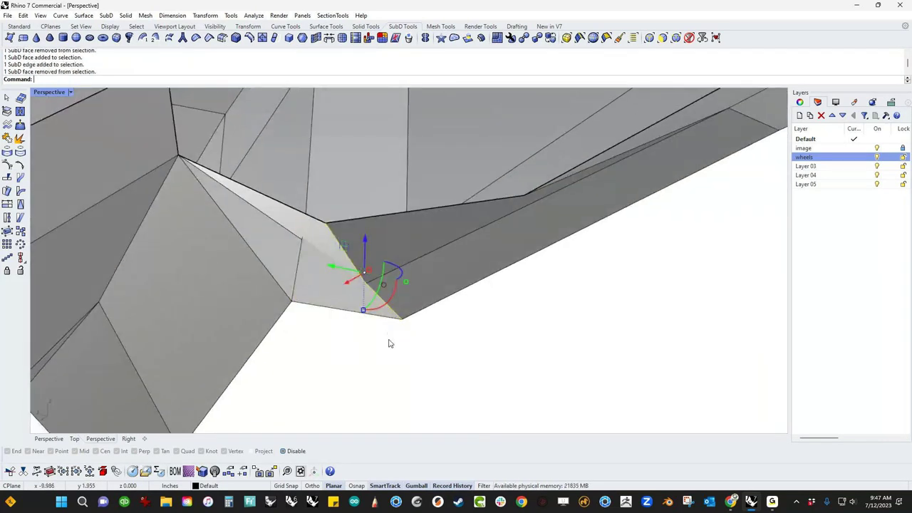
pyautogui.click(385, 286)
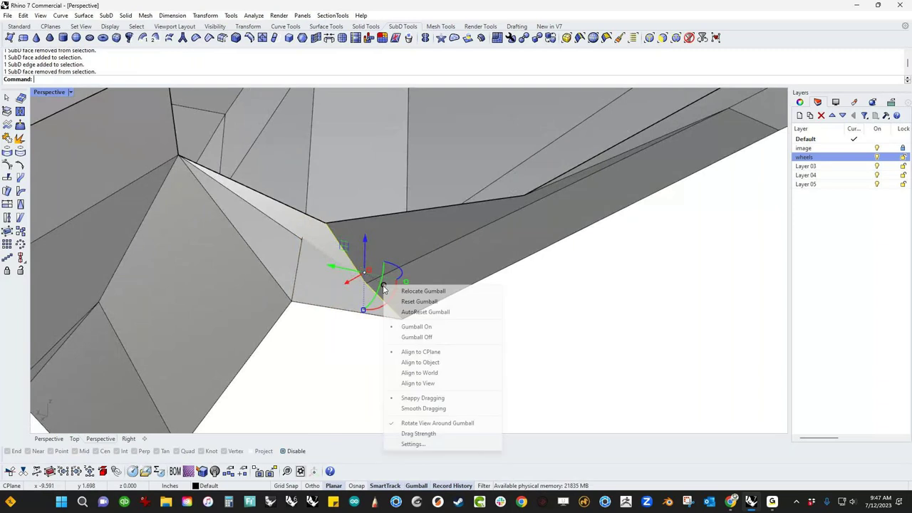
pyautogui.click(412, 292)
pyautogui.click(401, 318)
pyautogui.write('0')
pyautogui.press('Return')
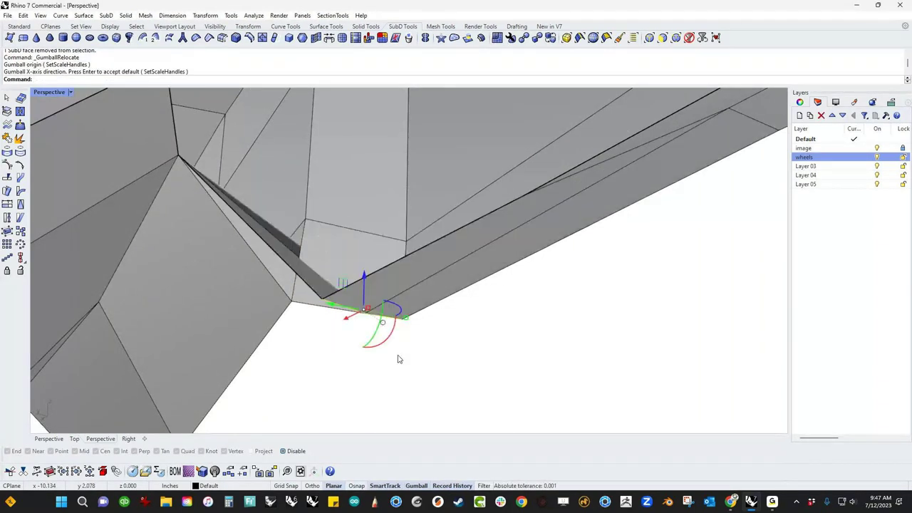
# - Move the middle and inner underside vertices at the right arm's bend inward toward the centreline
pyautogui.moveTo(463, 354); pyautogui.dragTo(414, 269, button='right')
pyautogui.moveTo(421, 274); pyautogui.dragTo(478, 316)
pyautogui.click(343, 272)
pyautogui.moveTo(342, 273); pyautogui.dragTo(410, 210, button='right')
pyautogui.click(406, 207)
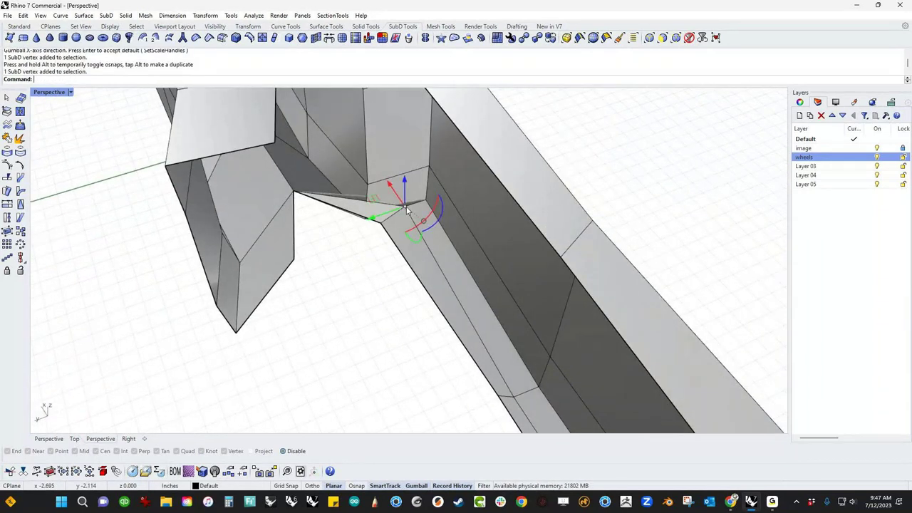
pyautogui.click(386, 222)
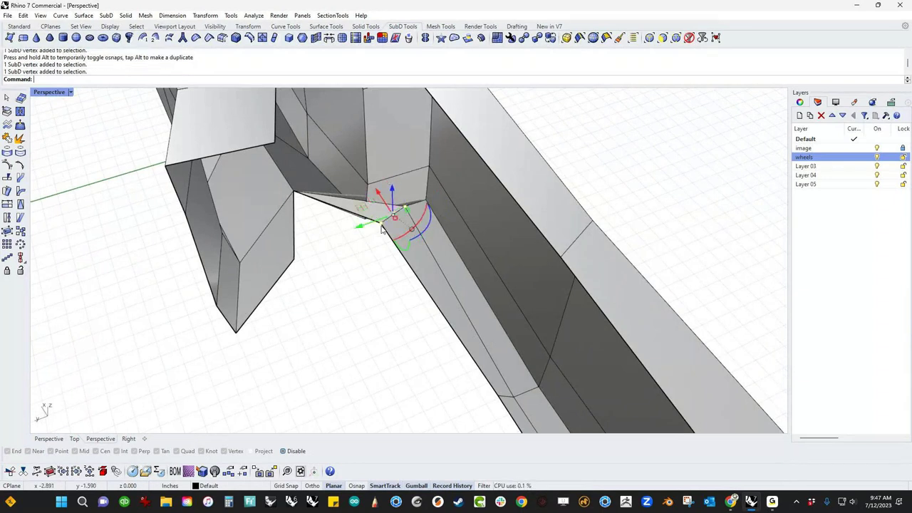
pyautogui.moveTo(386, 223); pyautogui.dragTo(360, 241)
pyautogui.click(360, 278)
# - Move the middle and inner underside vertices at the right arm's bend rearward along the arm
pyautogui.moveTo(374, 302); pyautogui.dragTo(367, 217, button='right')
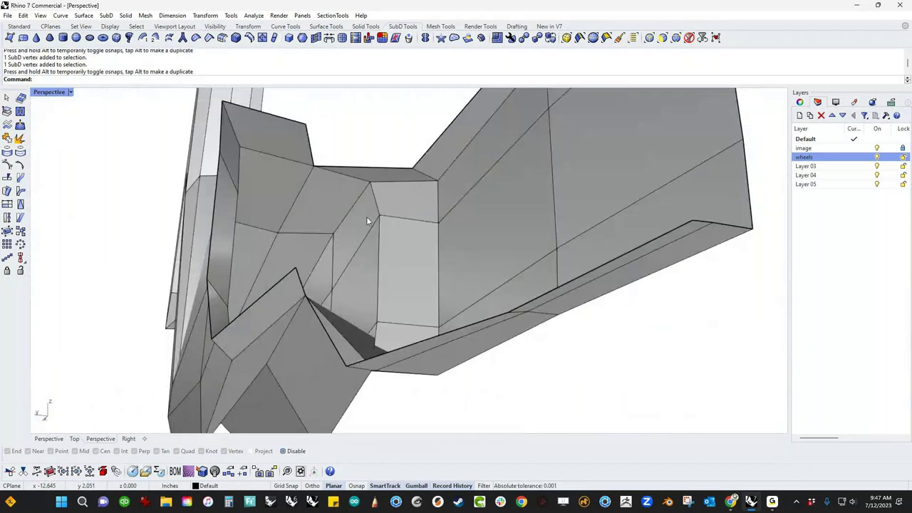
pyautogui.moveTo(355, 334); pyautogui.dragTo(418, 361, button='right')
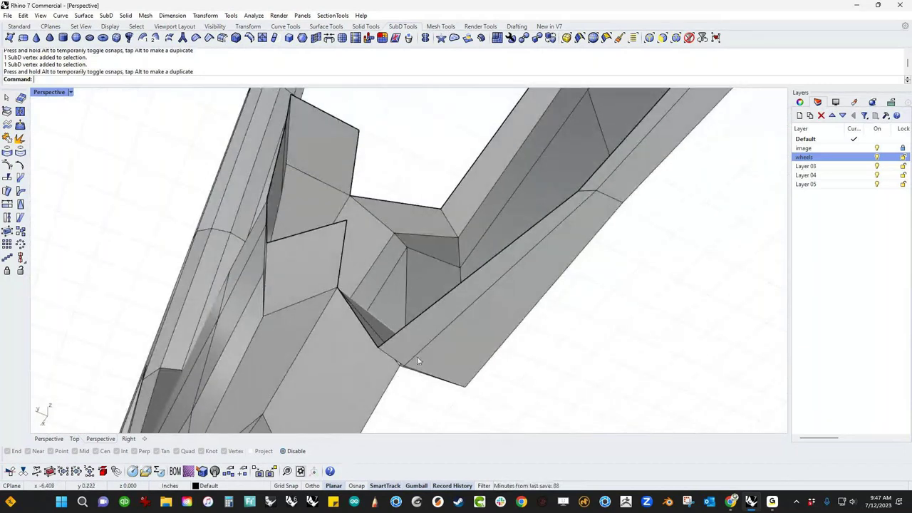
pyautogui.scroll(-5, 414, 303)
pyautogui.scroll(6, 448, 294)
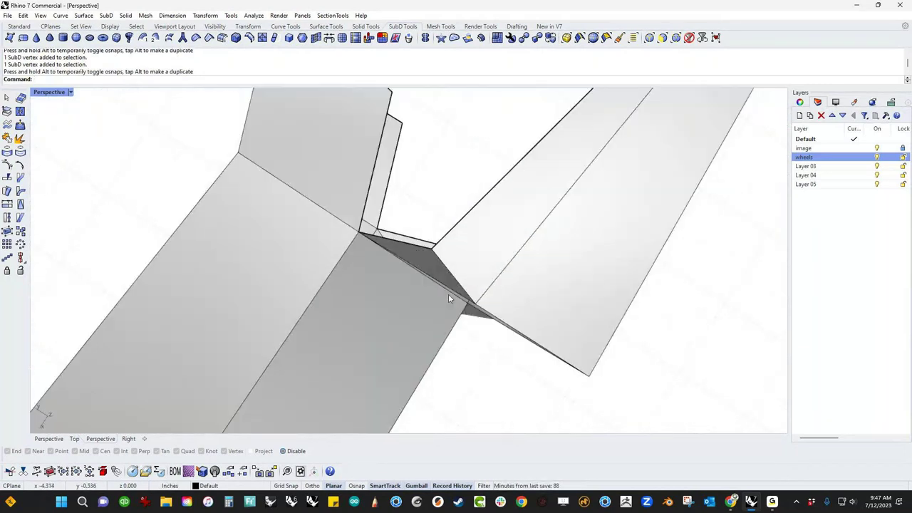
pyautogui.keyDown('ctrl'); pyautogui.keyDown('shift'); pyautogui.click(477, 305); pyautogui.keyUp('shift'); pyautogui.keyUp('ctrl')
pyautogui.moveTo(458, 328); pyautogui.dragTo(518, 250)
pyautogui.click(423, 235)
pyautogui.click(451, 196)
pyautogui.click(431, 249)
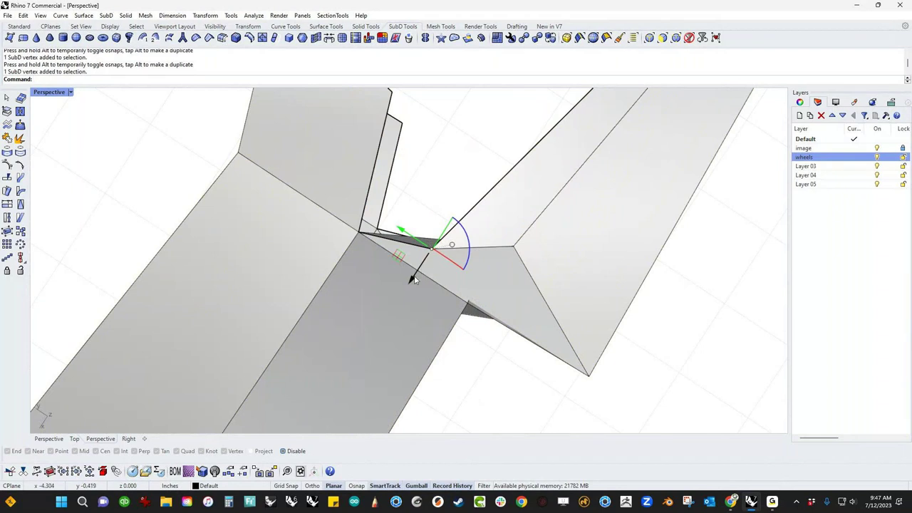
pyautogui.moveTo(408, 282); pyautogui.dragTo(408, 284)
pyautogui.moveTo(433, 254); pyautogui.dragTo(460, 213)
pyautogui.click(479, 146)
# - Delete the lengthwise edge run along the right arm's underside up to the deck's centreline
pyautogui.moveTo(479, 147); pyautogui.dragTo(477, 248, button='right')
pyautogui.doubleClick(476, 227)
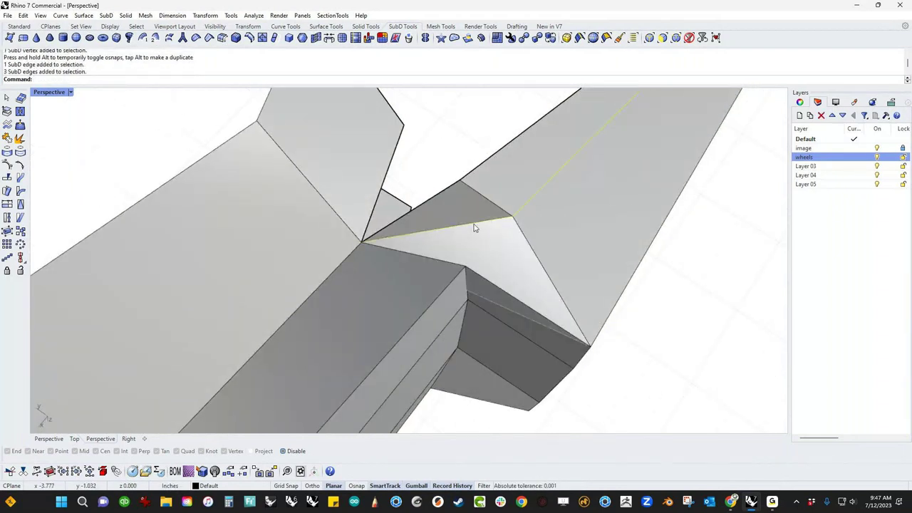
pyautogui.press('Delete')
pyautogui.click(465, 268)
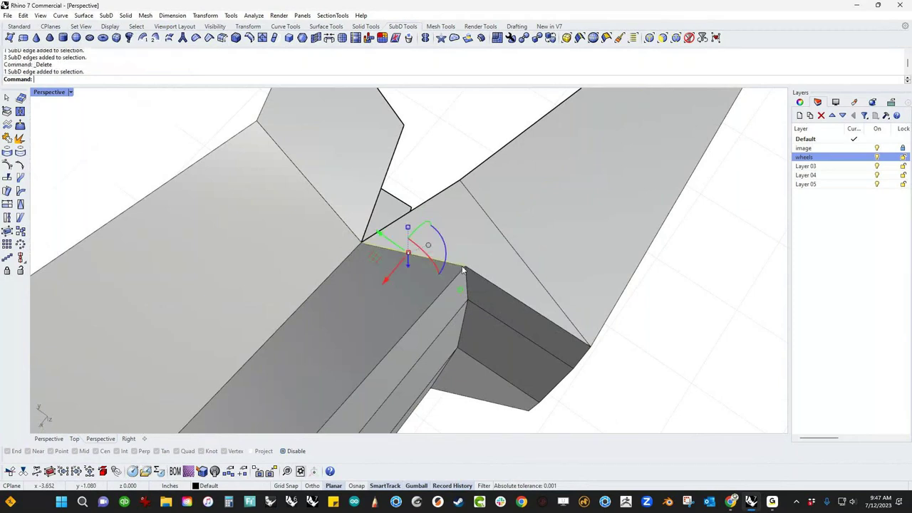
pyautogui.press('Escape')
# - Lower the underside vertex at the centre of the fork junction
pyautogui.moveTo(463, 167); pyautogui.dragTo(445, 280, button='right')
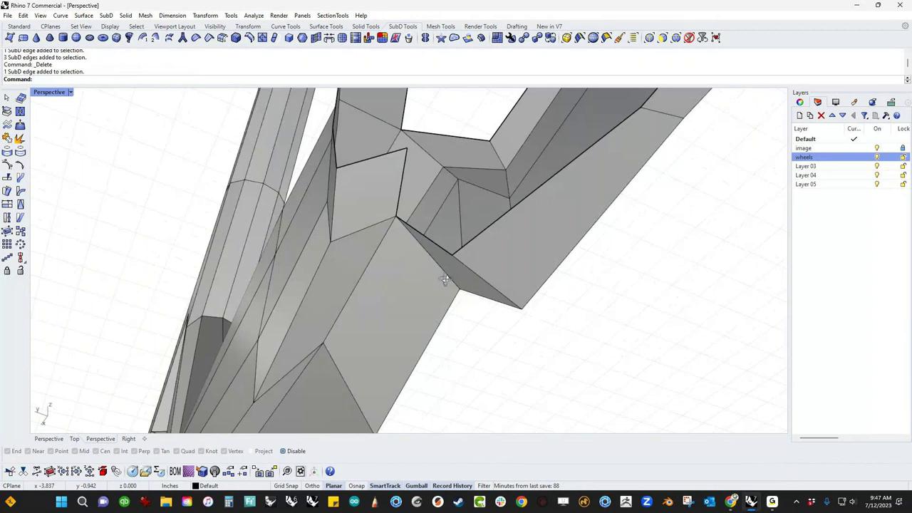
pyautogui.moveTo(445, 228); pyautogui.dragTo(414, 318, button='right')
pyautogui.scroll(-4, 416, 319)
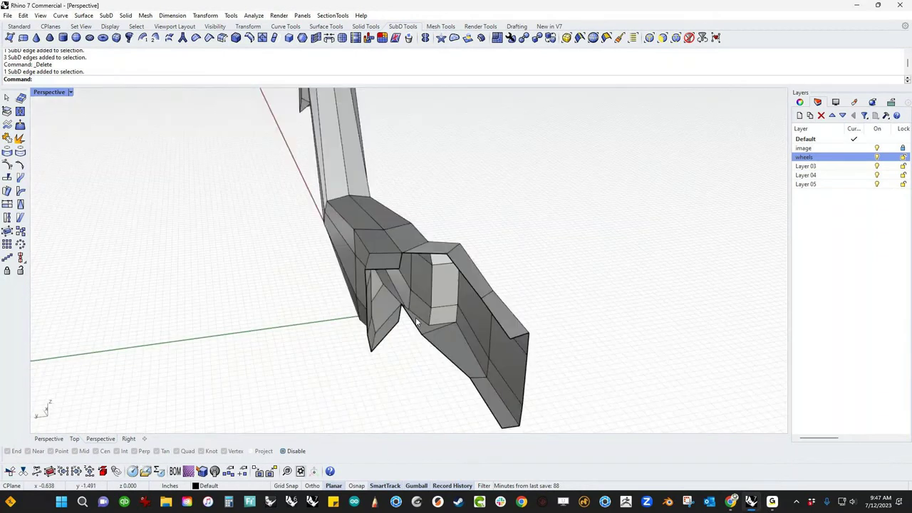
pyautogui.moveTo(417, 322); pyautogui.dragTo(440, 308, button='right')
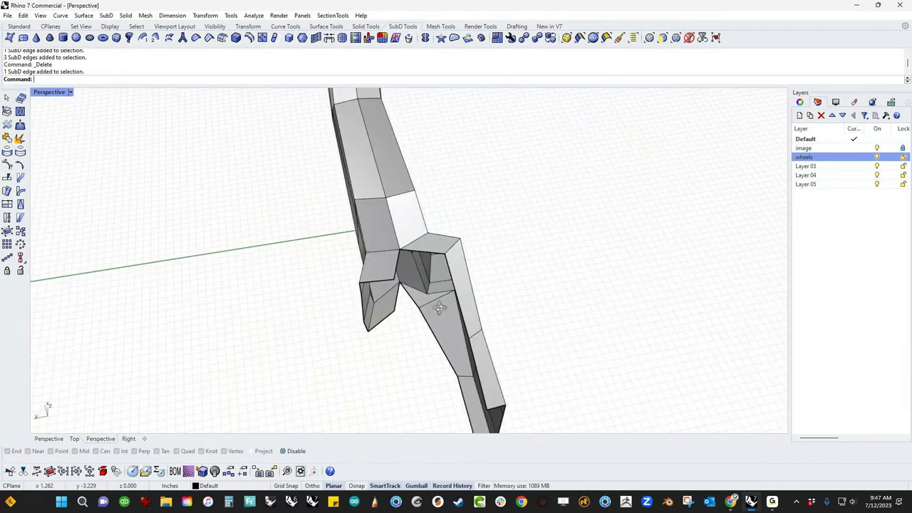
pyautogui.scroll(5, 440, 308)
pyautogui.click(354, 241)
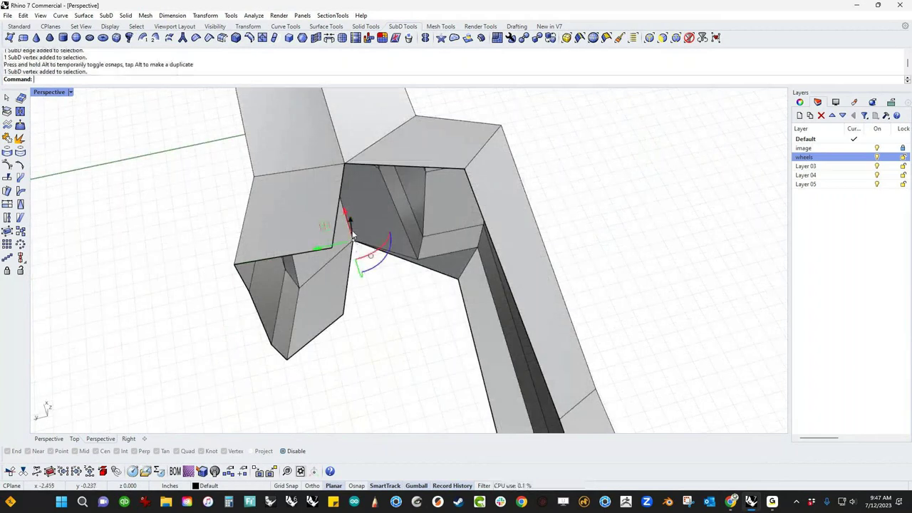
pyautogui.moveTo(352, 235); pyautogui.dragTo(357, 265)
pyautogui.moveTo(403, 312); pyautogui.dragTo(196, 206, button='right')
pyautogui.scroll(3, 448, 270)
pyautogui.moveTo(447, 270); pyautogui.dragTo(448, 290, button='right')
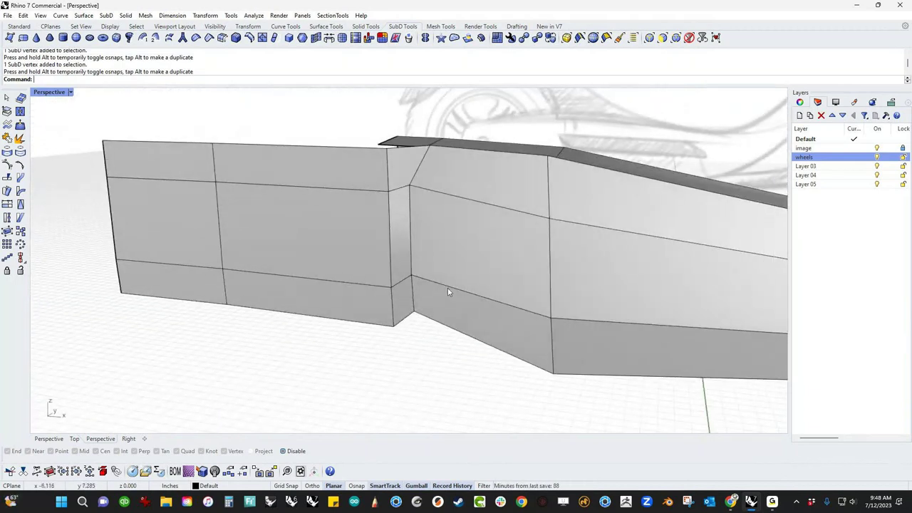
# - Move the lower corner vertex and the short top edge at the right arm's bend rearward along the arm
pyautogui.keyDown('ctrl'); pyautogui.keyDown('shift'); pyautogui.moveTo(377, 345); pyautogui.dragTo(393, 331); pyautogui.keyUp('shift'); pyautogui.keyUp('ctrl')
pyautogui.moveTo(418, 332); pyautogui.dragTo(378, 328)
pyautogui.click(391, 367)
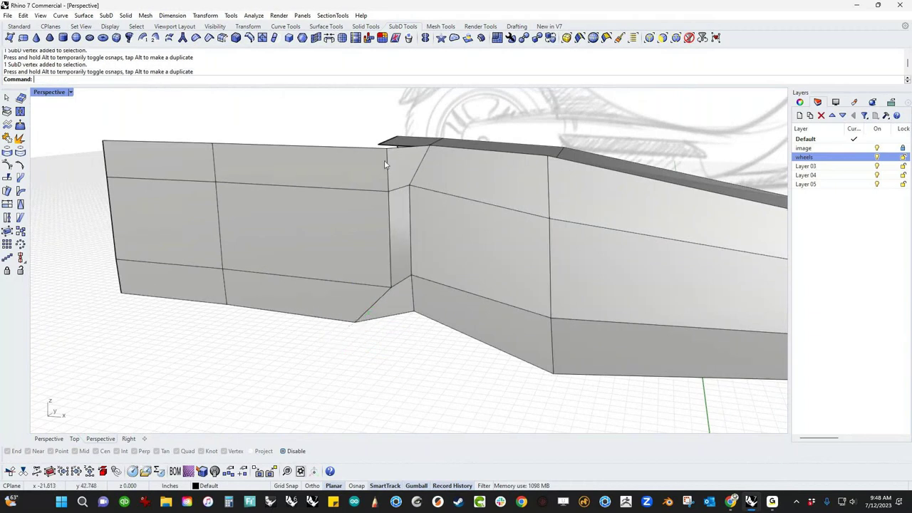
pyautogui.moveTo(372, 142); pyautogui.dragTo(363, 173, button='right')
pyautogui.click(377, 200)
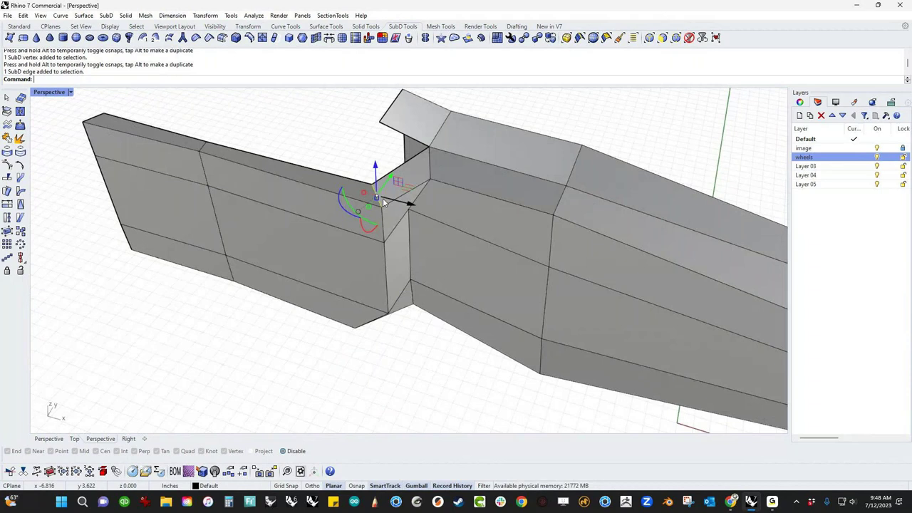
pyautogui.moveTo(384, 203); pyautogui.dragTo(360, 198)
pyautogui.press('Escape')
# - Move the upper vertex and the underside vertex on the deck side of the right arm's bend rearward
pyautogui.scroll(-4, 392, 218)
pyautogui.moveTo(405, 271); pyautogui.dragTo(416, 289, button='right')
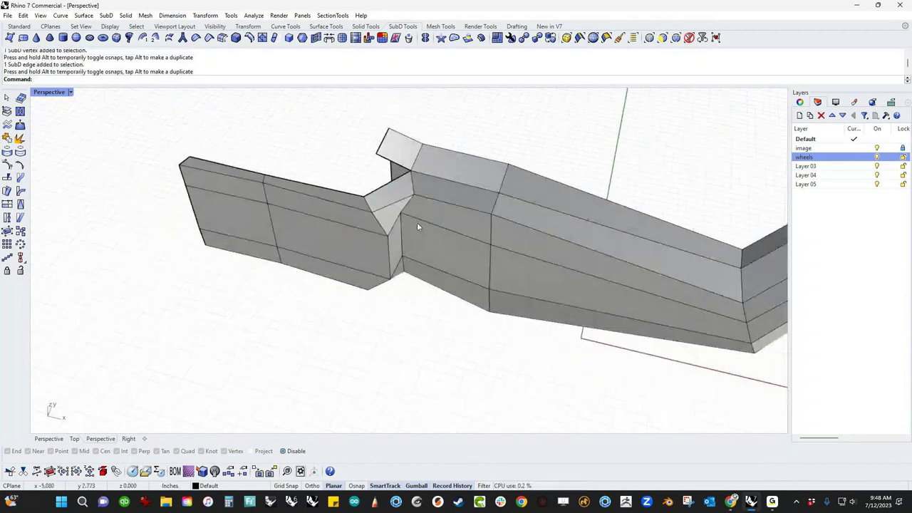
pyautogui.scroll(4, 417, 223)
pyautogui.moveTo(406, 225); pyautogui.dragTo(401, 203, button='right')
pyautogui.keyDown('ctrl'); pyautogui.keyDown('shift'); pyautogui.click(393, 196); pyautogui.keyUp('shift'); pyautogui.keyUp('ctrl')
pyautogui.moveTo(429, 201); pyautogui.dragTo(409, 205)
pyautogui.press('Escape')
pyautogui.moveTo(406, 307); pyautogui.dragTo(401, 276, button='right')
pyautogui.keyDown('ctrl'); pyautogui.keyDown('shift'); pyautogui.click(400, 274); pyautogui.keyUp('shift'); pyautogui.keyUp('ctrl')
pyautogui.moveTo(429, 271); pyautogui.dragTo(417, 274)
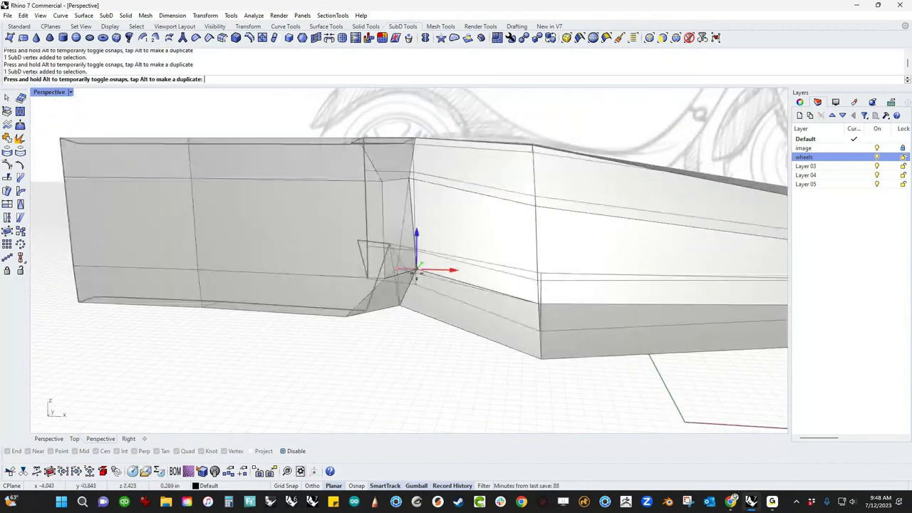
pyautogui.press('Escape')
# - Switch the frame SubD to smooth display and show the hidden objects again
pyautogui.press('Tab')
pyautogui.moveTo(389, 289)
pyautogui.mouseDown(button='right')
pyautogui.moveTo(371, 311)
pyautogui.moveTo(314, 320)
pyautogui.moveTo(277, 346)
pyautogui.moveTo(380, 226)
pyautogui.moveTo(385, 163)
pyautogui.moveTo(430, 254)
pyautogui.moveTo(445, 249)
pyautogui.moveTo(423, 259)
pyautogui.moveTo(518, 271)
pyautogui.moveTo(482, 317)
pyautogui.mouseUp(button='right')
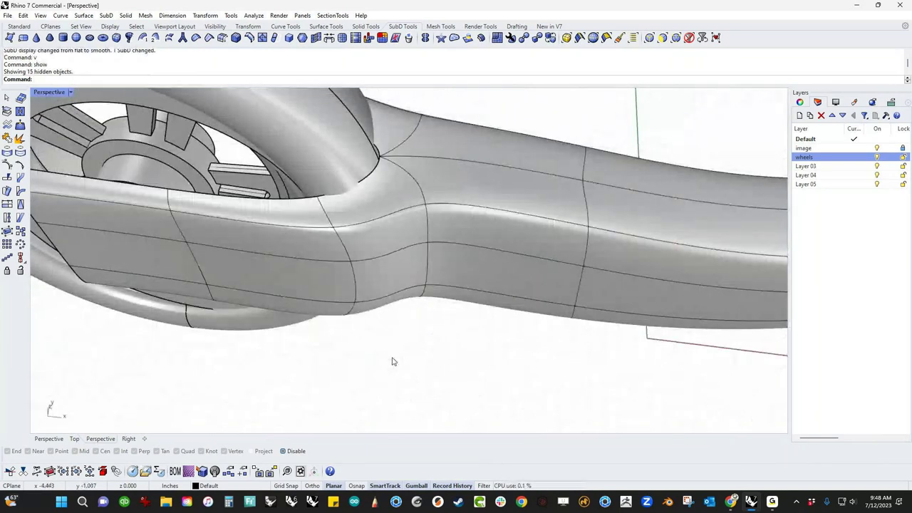
pyautogui.keyDown('shift'); pyautogui.moveTo(393, 363); pyautogui.dragTo(405, 403, button='right'); pyautogui.keyUp('shift')
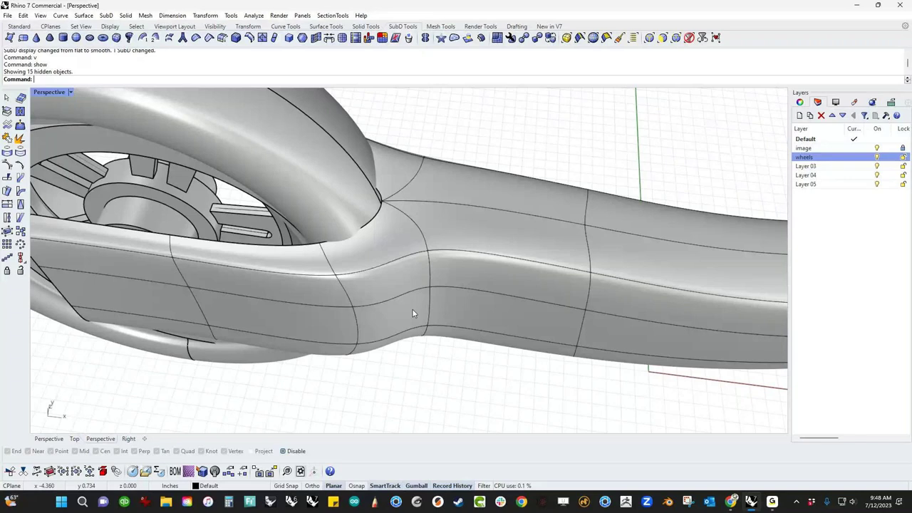
pyautogui.scroll(-3, 412, 310)
# - Reflect the frame SubD across a plane from the origin (0) along the X direction, keeping the original primary side
pyautogui.click(458, 313)
pyautogui.moveTo(458, 313); pyautogui.dragTo(434, 366, button='right')
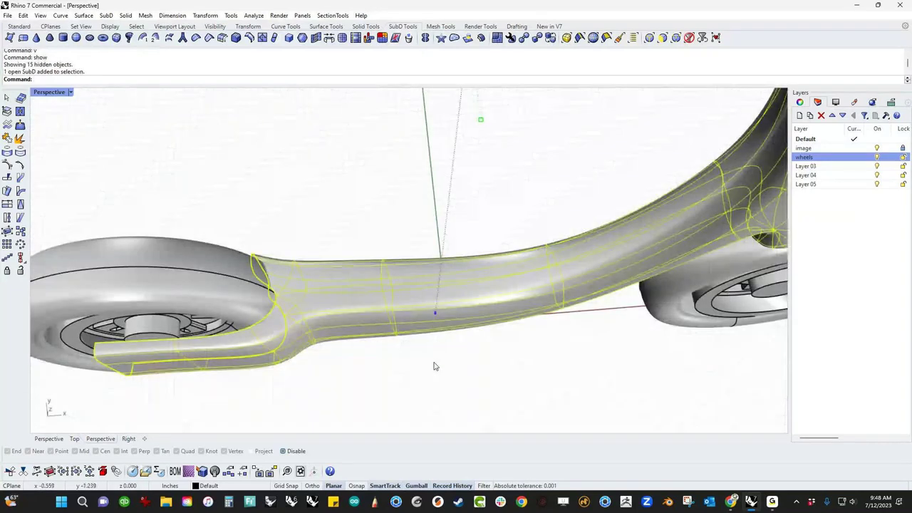
pyautogui.click(425, 38)
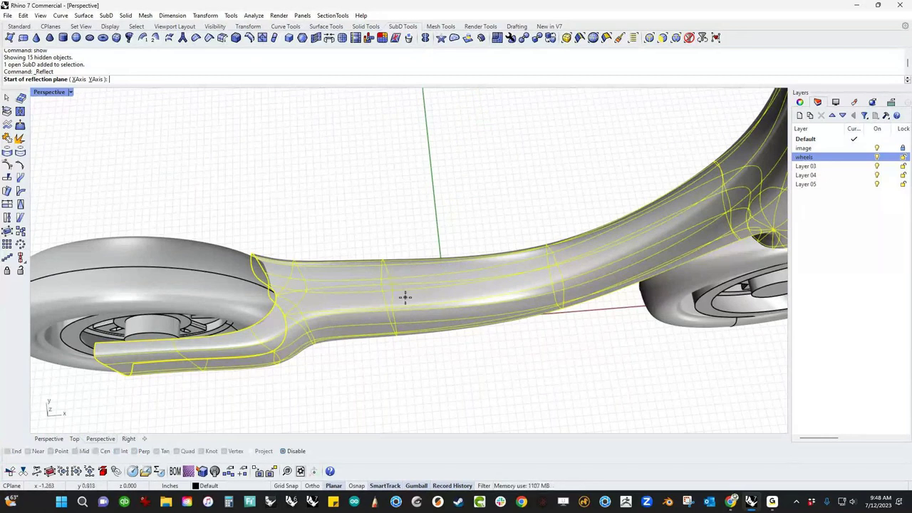
pyautogui.write('0')
pyautogui.press('Return')
pyautogui.scroll(-8, 406, 306)
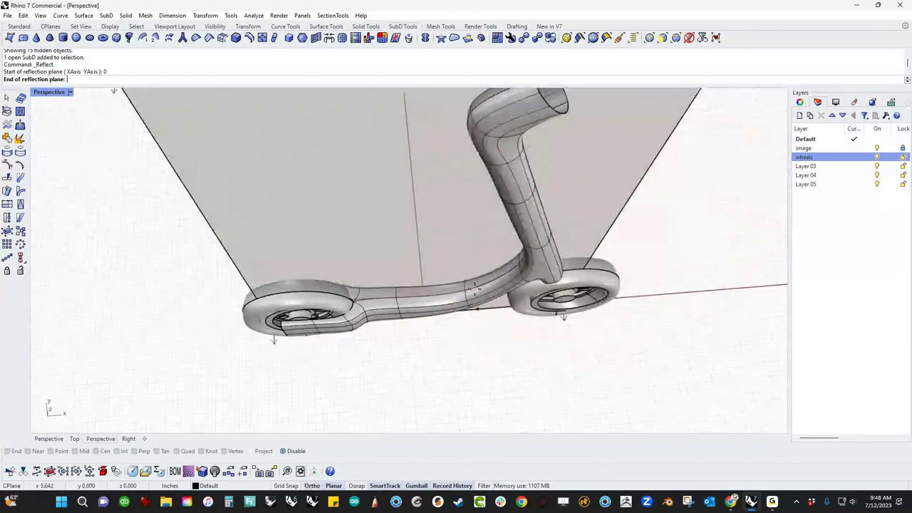
pyautogui.click(563, 292)
pyautogui.moveTo(444, 368); pyautogui.dragTo(592, 362, button='right')
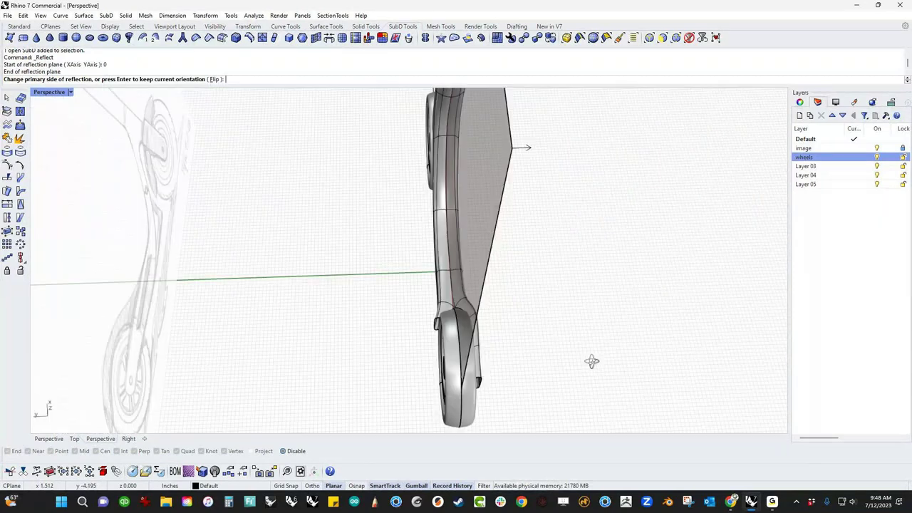
pyautogui.click(213, 79)
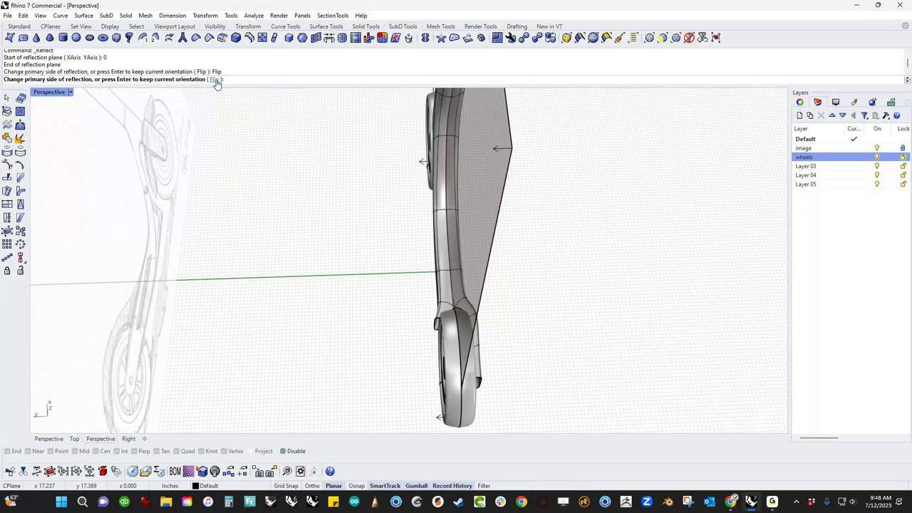
pyautogui.click(215, 79)
pyautogui.rightClick(297, 253)
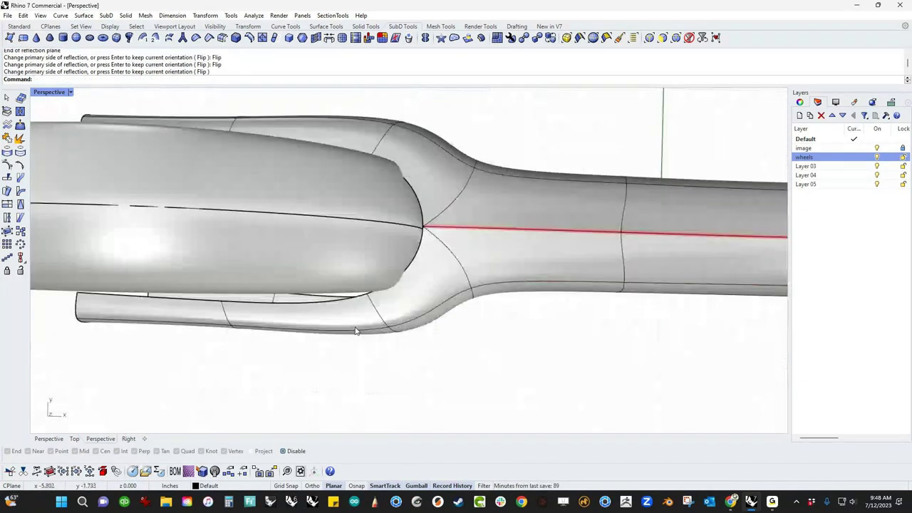
# - Move the edge loop at the right arm's bend forward and narrow it toward its outer edge, away from the wheel
pyautogui.doubleClick(393, 329)
pyautogui.moveTo(429, 306); pyautogui.dragTo(464, 305)
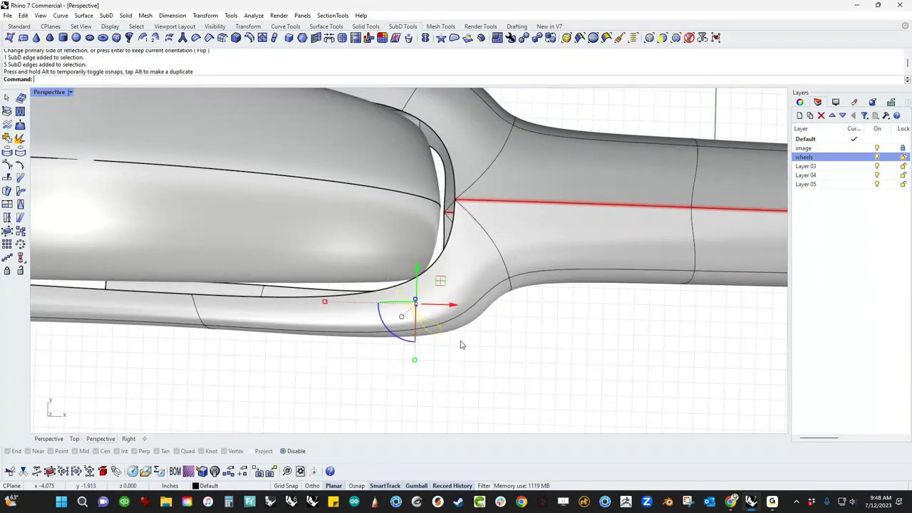
pyautogui.write('gr')
pyautogui.press('Return')
pyautogui.click(442, 337)
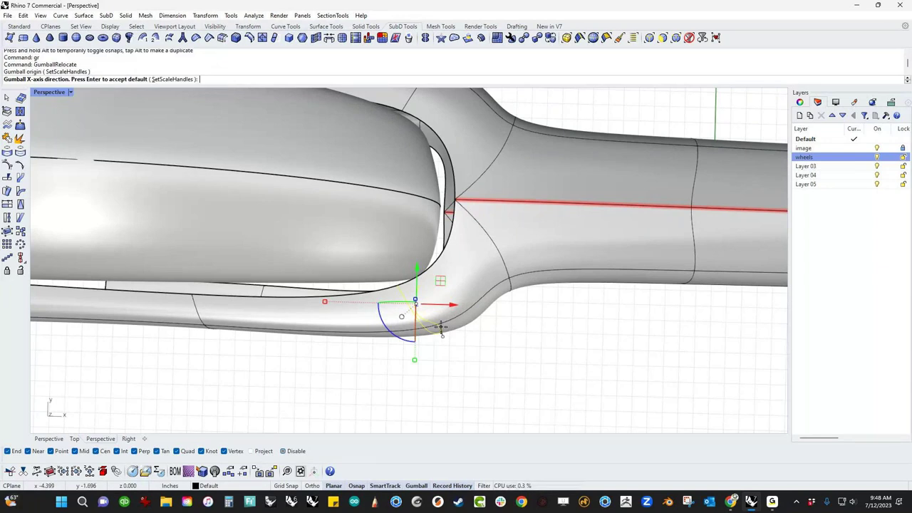
pyautogui.press('Return')
pyautogui.moveTo(443, 338); pyautogui.dragTo(442, 367)
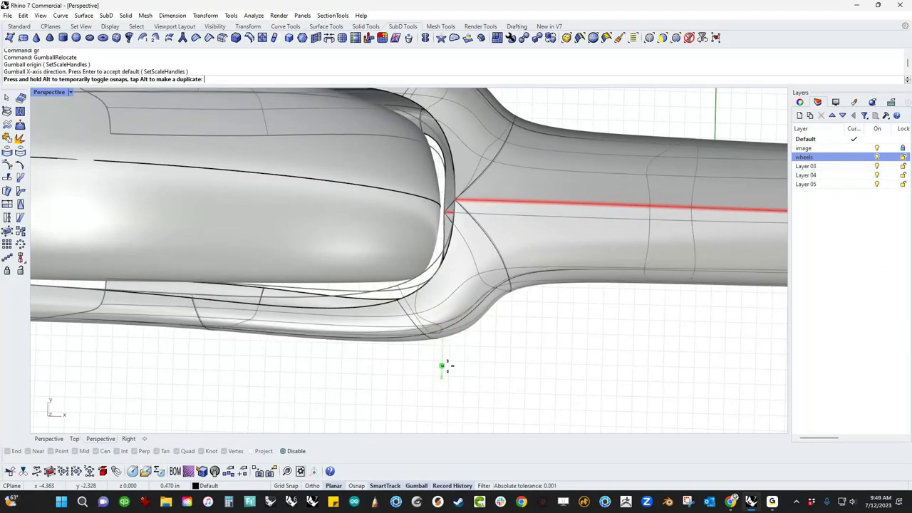
pyautogui.moveTo(443, 367); pyautogui.dragTo(449, 370)
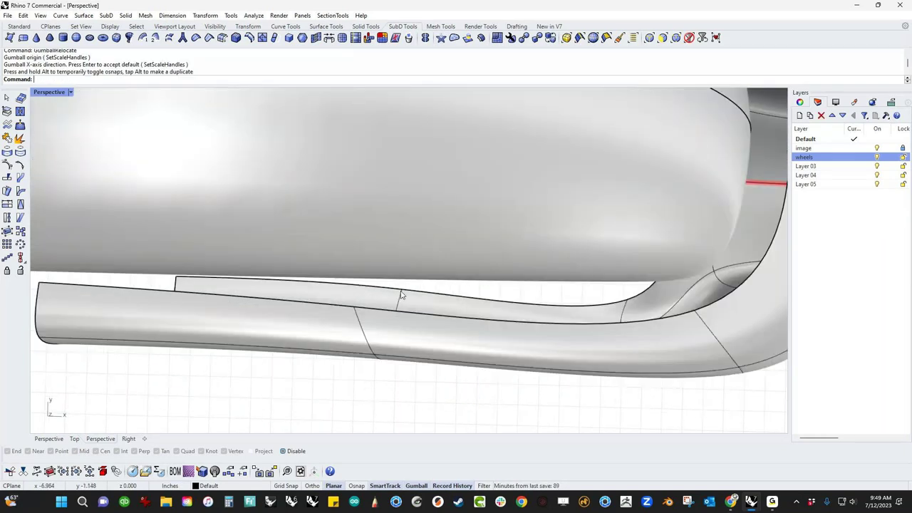
# - Move the inner vertices at the right arm's middle and rear end outward, away from the wheel
pyautogui.click(401, 290)
pyautogui.moveTo(403, 265); pyautogui.dragTo(403, 300)
pyautogui.click(246, 391)
pyautogui.keyDown('ctrl'); pyautogui.keyDown('shift'); pyautogui.moveTo(185, 287); pyautogui.dragTo(170, 271); pyautogui.keyUp('shift'); pyautogui.keyUp('ctrl')
pyautogui.scroll(6, 177, 281)
pyautogui.keyDown('ctrl'); pyautogui.click(255, 267); pyautogui.keyUp('ctrl')
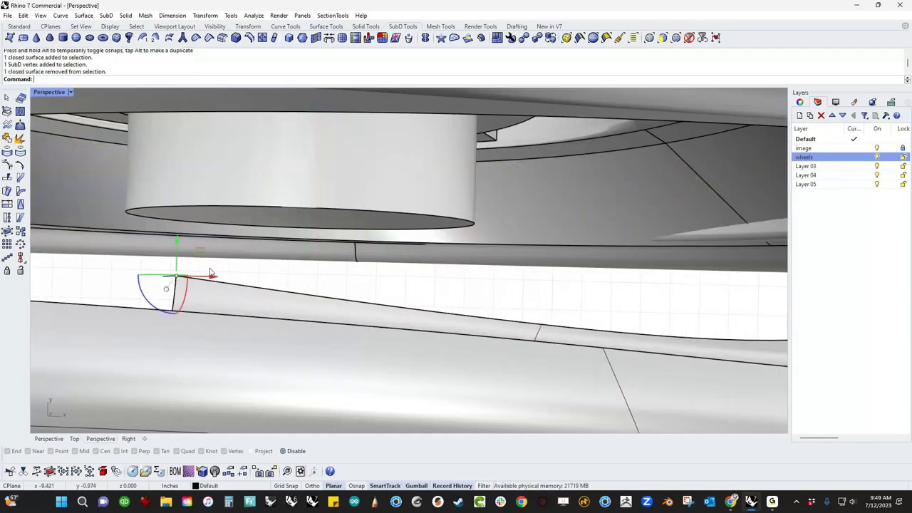
pyautogui.moveTo(178, 247); pyautogui.dragTo(178, 265)
pyautogui.click(312, 292)
pyautogui.scroll(-9, 319, 301)
pyautogui.scroll(4, 318, 302)
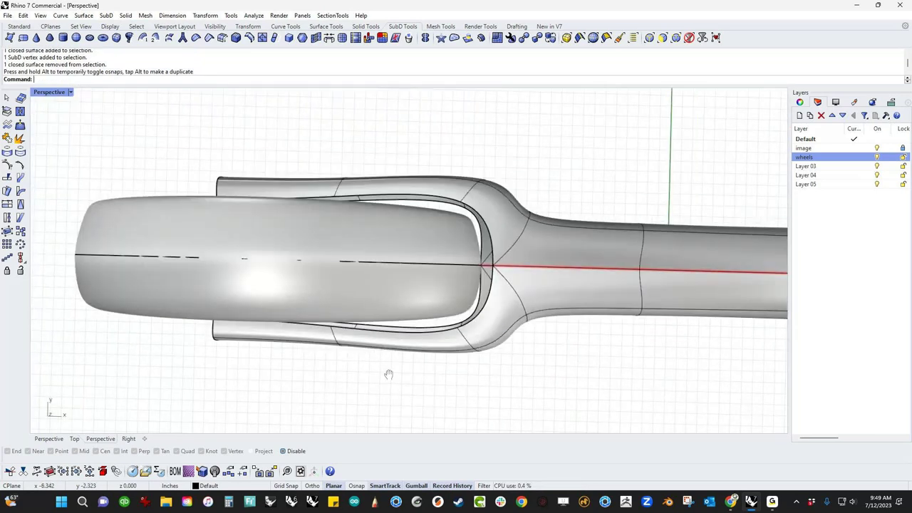
# - Move the edge loop at the right arm's bend inward so the arm follows the tire more closely
pyautogui.keyDown('ctrl'); pyautogui.keyDown('shift'); pyautogui.click(471, 336); pyautogui.keyUp('shift'); pyautogui.keyUp('ctrl')
pyautogui.keyDown('ctrl'); pyautogui.keyDown('shift'); pyautogui.doubleClick(472, 337); pyautogui.keyUp('shift'); pyautogui.keyUp('ctrl')
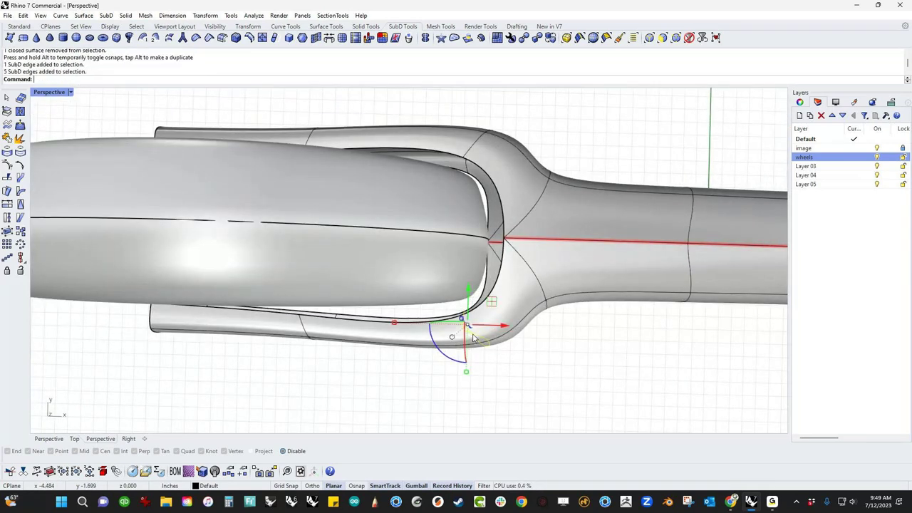
pyautogui.moveTo(473, 337); pyautogui.dragTo(484, 326)
pyautogui.click(569, 358)
pyautogui.scroll(-3, 491, 320)
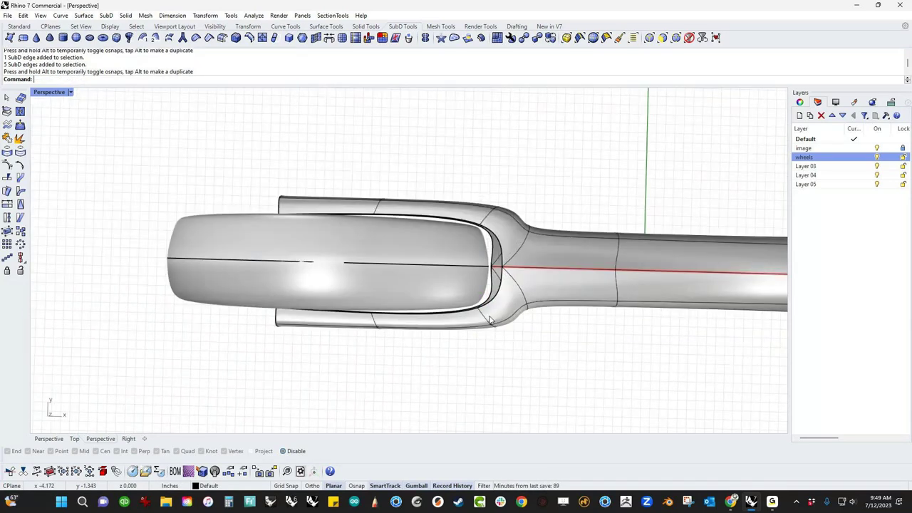
# - Scale down the edge loop around the middle of the right arm to slim its height
pyautogui.moveTo(491, 321); pyautogui.dragTo(458, 266, button='right')
pyautogui.scroll(5, 377, 322)
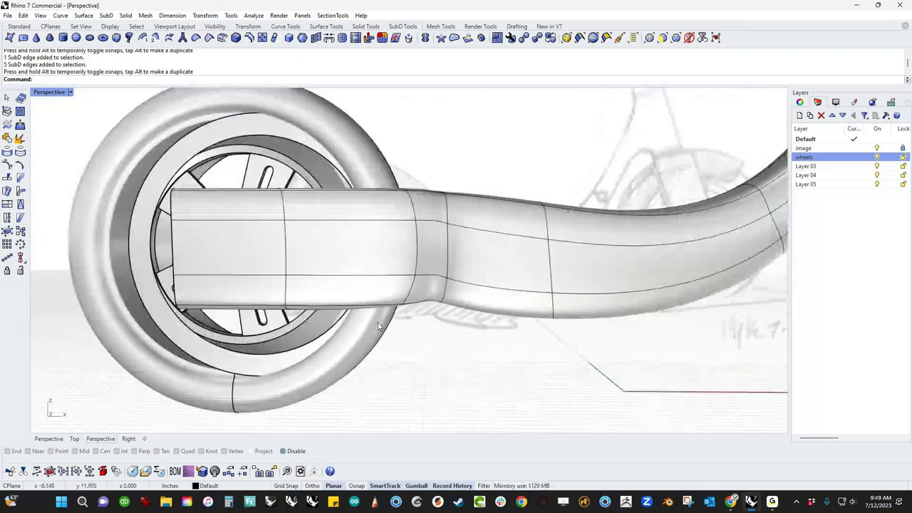
pyautogui.moveTo(348, 335); pyautogui.dragTo(420, 334, button='right')
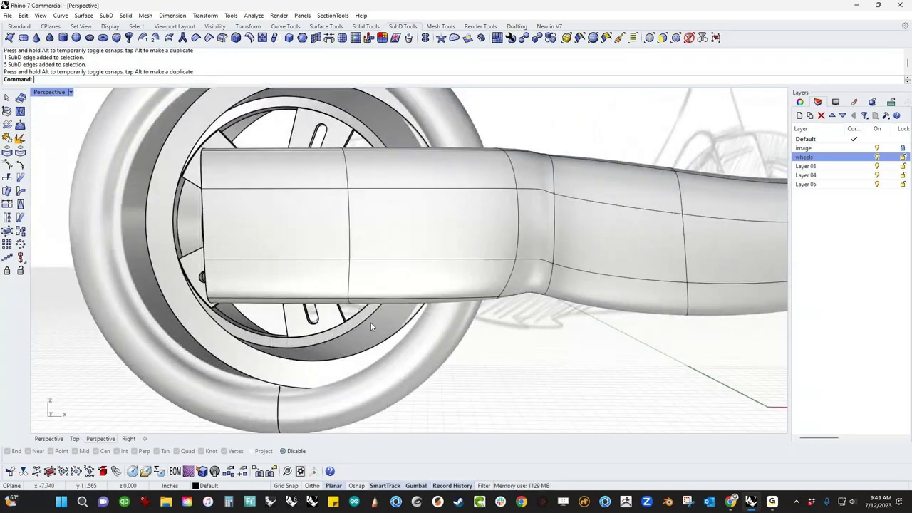
pyautogui.keyDown('ctrl'); pyautogui.keyDown('shift'); pyautogui.doubleClick(350, 284); pyautogui.keyUp('shift'); pyautogui.keyUp('ctrl')
pyautogui.keyDown('shift'); pyautogui.moveTo(347, 306); pyautogui.dragTo(348, 282); pyautogui.keyUp('shift')
# - Scale the edges of the right arm's open rear end down vertically to taper the arm
pyautogui.click(207, 288)
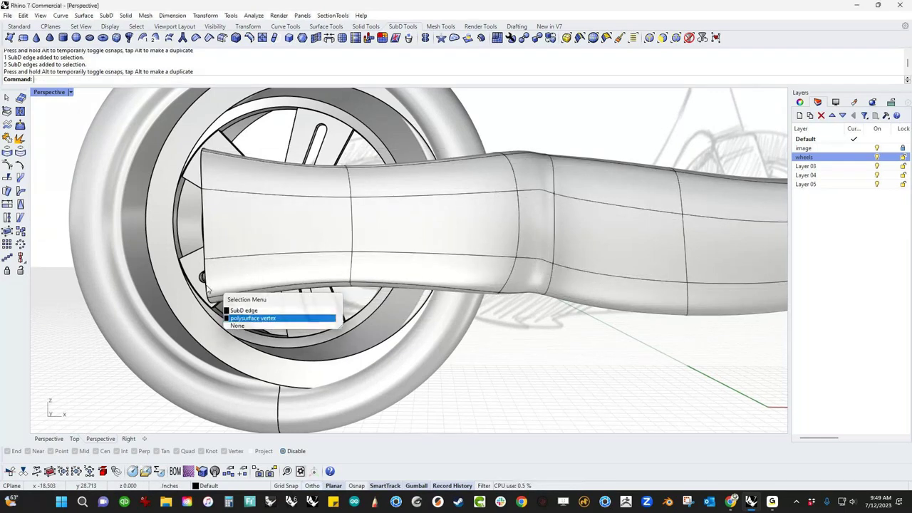
pyautogui.click(205, 288)
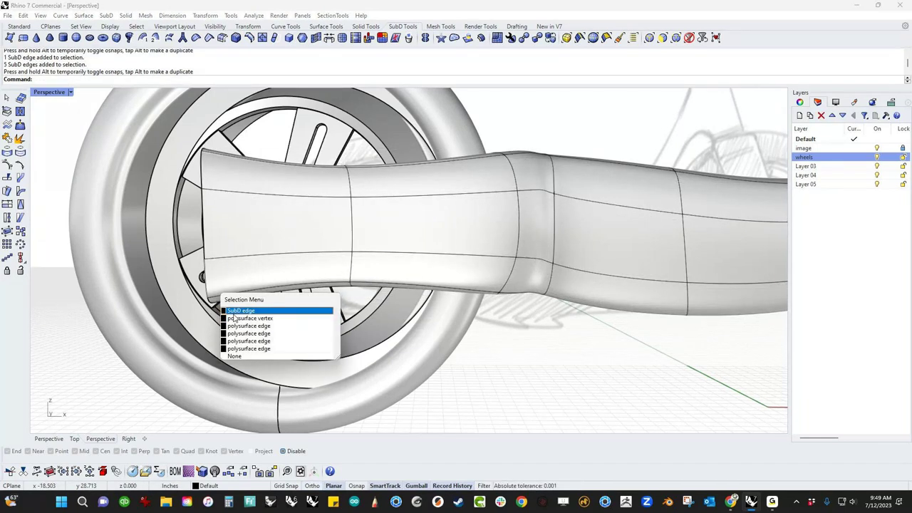
pyautogui.moveTo(152, 335); pyautogui.dragTo(470, 371, button='right')
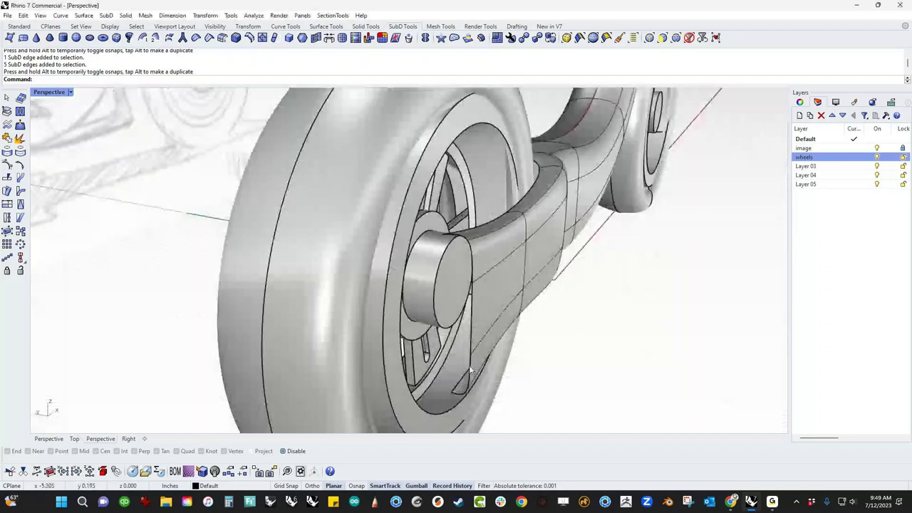
pyautogui.doubleClick(470, 370)
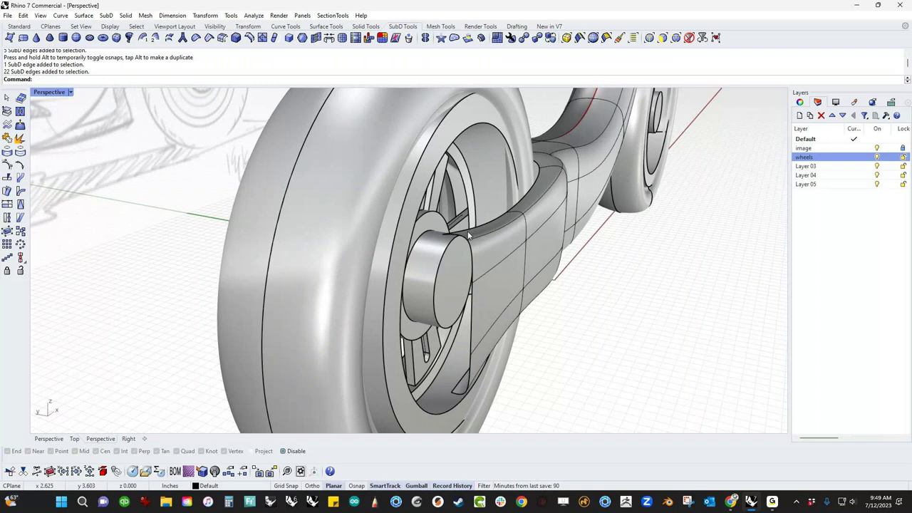
pyautogui.moveTo(468, 235); pyautogui.dragTo(457, 376)
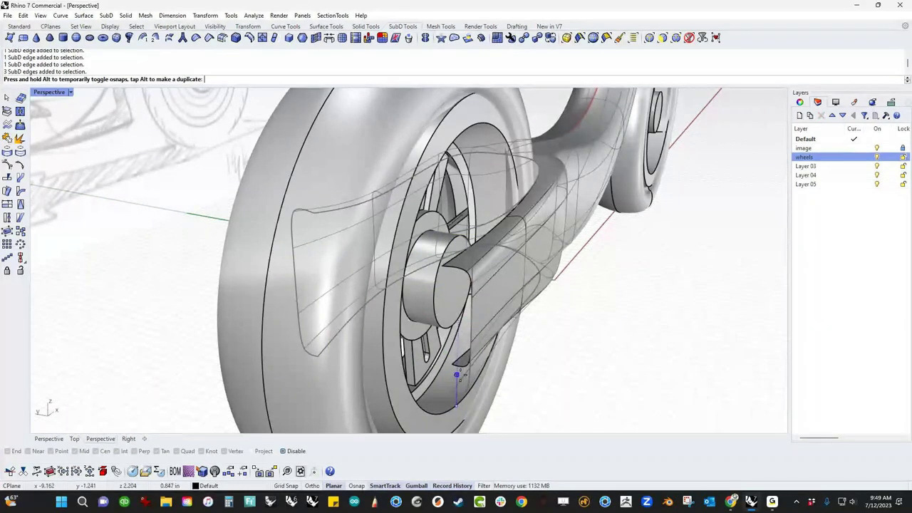
pyautogui.scroll(10, 387, 331)
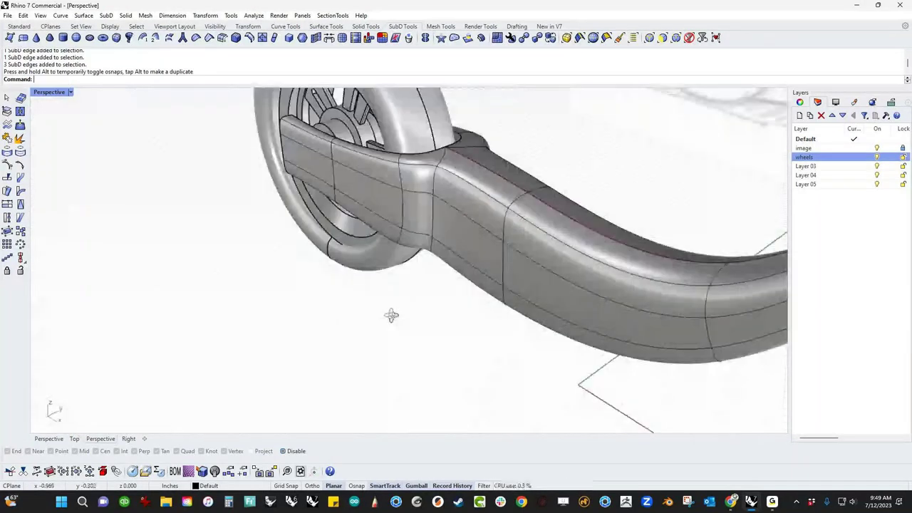
# - Narrow the two underside edges crossing the centreline on the deck loop just ahead of the fork
pyautogui.moveTo(391, 315); pyautogui.dragTo(494, 302, button='right')
pyautogui.click(494, 302)
pyautogui.keyDown('shift'); pyautogui.click(564, 302); pyautogui.keyUp('shift')
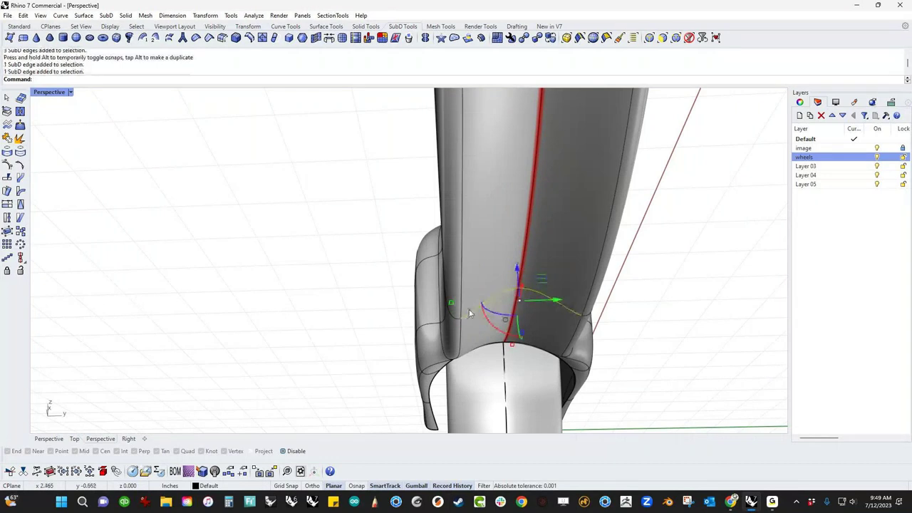
pyautogui.moveTo(470, 313); pyautogui.dragTo(518, 307)
pyautogui.click(727, 320)
# - Narrow the two underside edges crossing the centreline on the next deck loop forward of the fork
pyautogui.scroll(-4, 604, 318)
pyautogui.moveTo(603, 318); pyautogui.dragTo(581, 187, button='right')
pyautogui.keyDown('ctrl'); pyautogui.keyDown('shift'); pyautogui.click(489, 100); pyautogui.keyUp('shift'); pyautogui.keyUp('ctrl')
pyautogui.keyDown('ctrl'); pyautogui.keyDown('shift'); pyautogui.click(536, 101); pyautogui.keyUp('shift'); pyautogui.keyUp('ctrl')
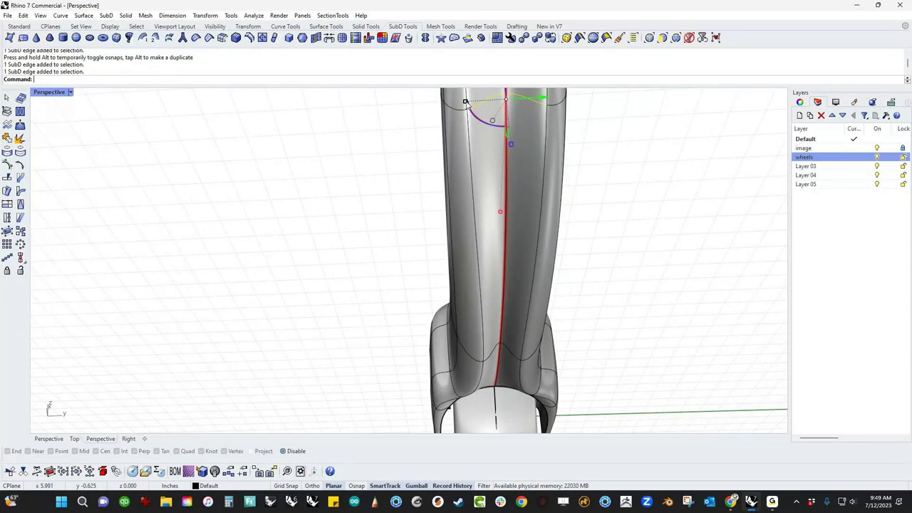
pyautogui.moveTo(465, 103); pyautogui.dragTo(485, 101)
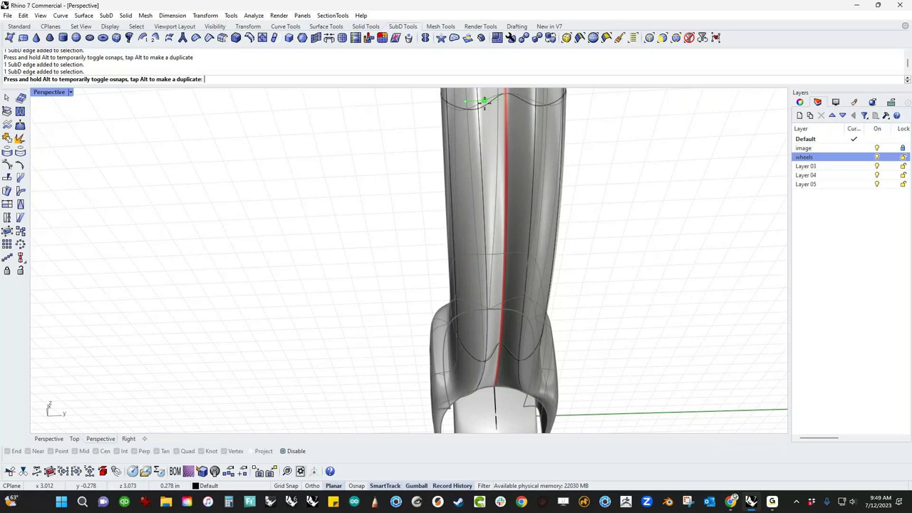
pyautogui.moveTo(505, 379); pyautogui.dragTo(531, 326, button='right')
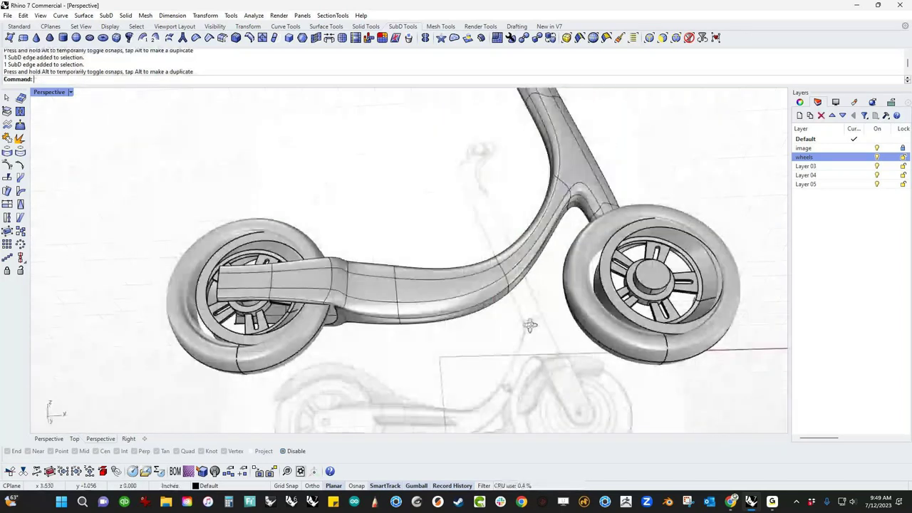
pyautogui.scroll(5, 365, 304)
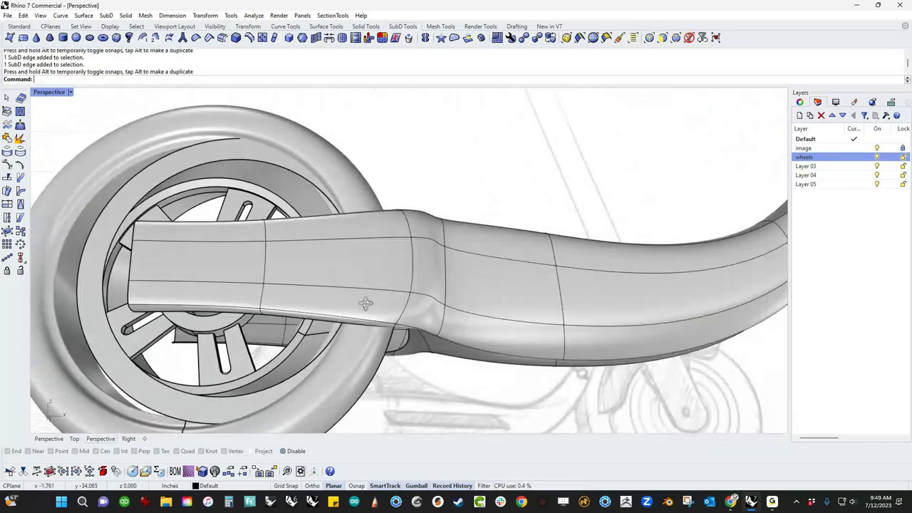
pyautogui.moveTo(365, 304); pyautogui.dragTo(362, 279, button='right')
# - Lower the upper vertices at the rear fork's bend in the Front view, against the reference sketch
pyautogui.hotkey('ctrl', 'F2')
pyautogui.scroll(-2, 364, 307)
pyautogui.moveTo(403, 305); pyautogui.dragTo(375, 326, button='right')
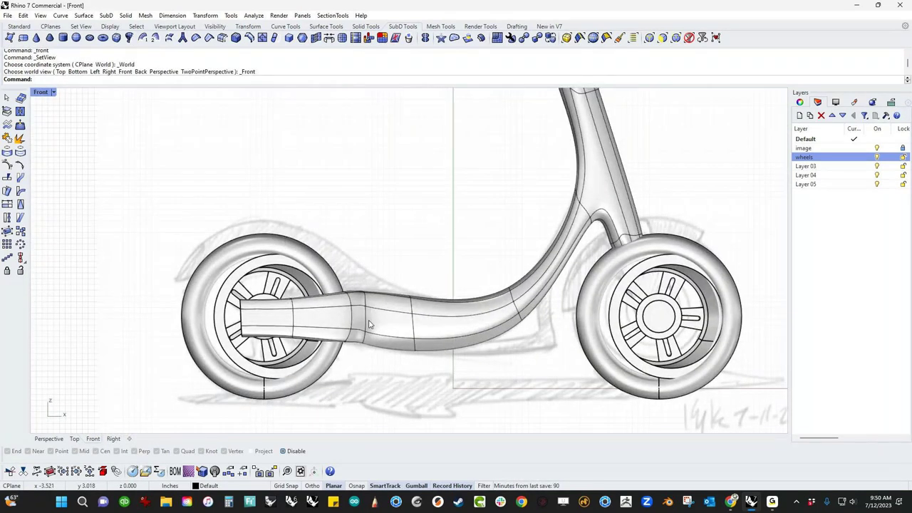
pyautogui.scroll(3, 365, 298)
pyautogui.moveTo(289, 164); pyautogui.dragTo(394, 310)
pyautogui.moveTo(350, 285); pyautogui.dragTo(352, 308)
pyautogui.click(367, 141)
pyautogui.scroll(-6, 368, 141)
pyautogui.moveTo(391, 241); pyautogui.dragTo(386, 231, button='right')
pyautogui.scroll(4, 362, 280)
pyautogui.scroll(2, 364, 280)
pyautogui.moveTo(332, 306); pyautogui.dragTo(348, 277)
pyautogui.press('Escape')
# - Return to the Perspective view and isolate the frame SubD by hiding all other objects
pyautogui.scroll(-5, 367, 371)
pyautogui.moveTo(414, 364); pyautogui.dragTo(392, 291, button='right')
pyautogui.hotkey('ctrl', 'F4')
pyautogui.scroll(5, 335, 252)
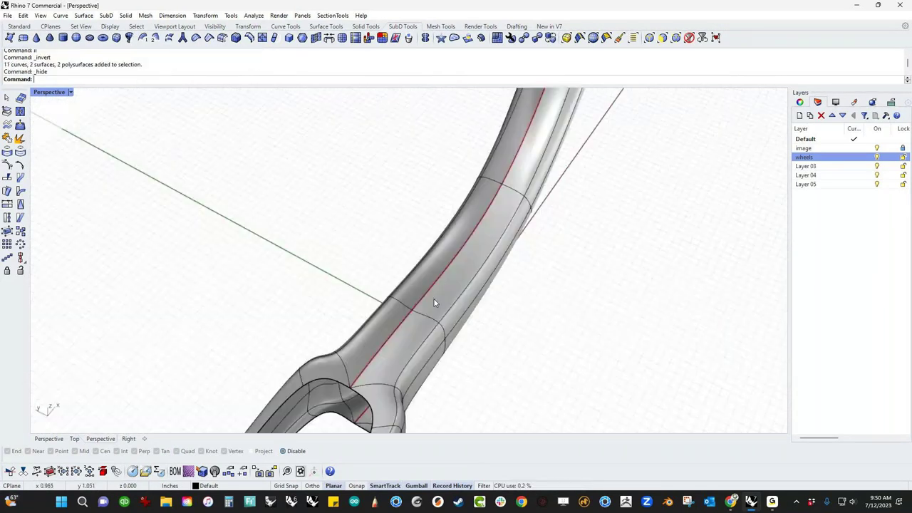
# - Try to bridge the upper and lower inner edge chains of the rear fork with 3 joined segments
pyautogui.moveTo(434, 304); pyautogui.dragTo(356, 268, button='right')
pyautogui.scroll(4, 427, 305)
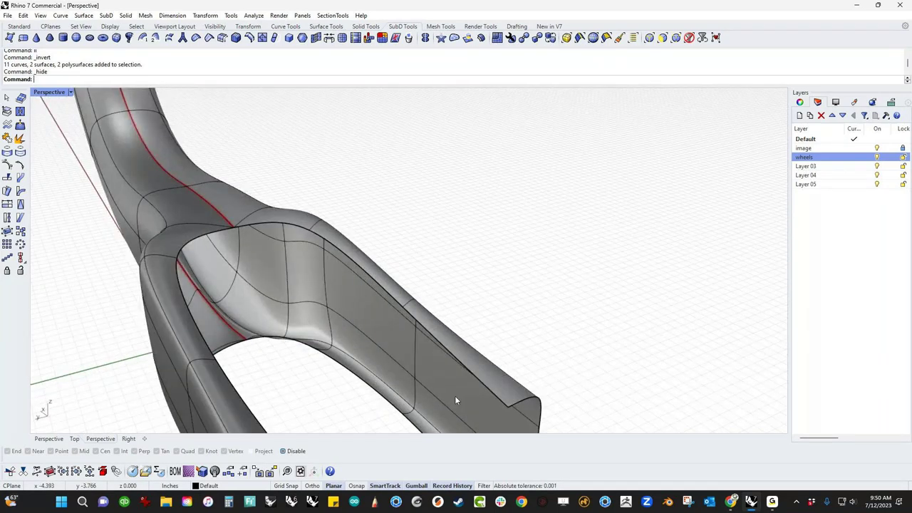
pyautogui.keyDown('shift'); pyautogui.moveTo(457, 397); pyautogui.dragTo(418, 335, button='right'); pyautogui.keyUp('shift')
pyautogui.keyDown('ctrl'); pyautogui.keyDown('shift'); pyautogui.click(432, 308); pyautogui.keyUp('shift'); pyautogui.keyUp('ctrl')
pyautogui.keyDown('ctrl'); pyautogui.keyDown('shift'); pyautogui.click(224, 363); pyautogui.keyUp('shift'); pyautogui.keyUp('ctrl')
pyautogui.keyDown('ctrl'); pyautogui.keyDown('shift'); pyautogui.click(171, 288); pyautogui.keyUp('shift'); pyautogui.keyUp('ctrl')
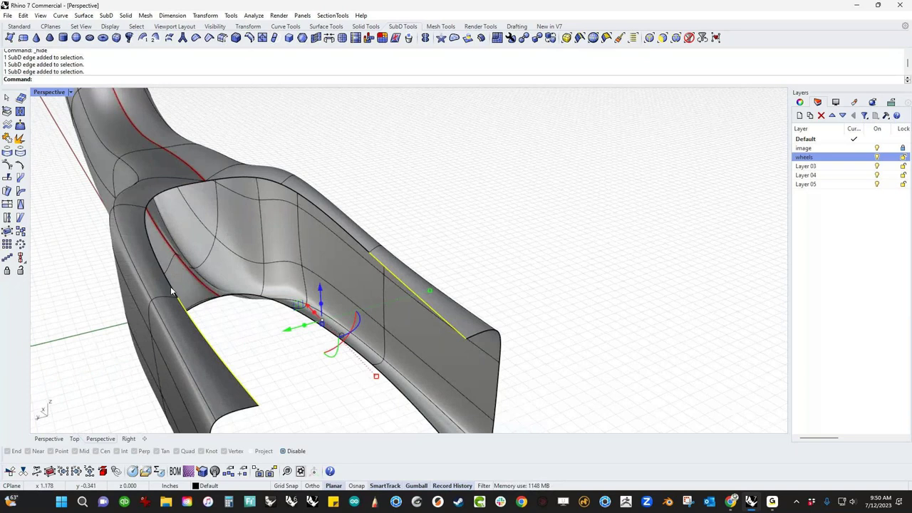
pyautogui.keyDown('ctrl'); pyautogui.keyDown('shift'); pyautogui.doubleClick(171, 288); pyautogui.keyUp('shift'); pyautogui.keyUp('ctrl')
pyautogui.moveTo(442, 414); pyautogui.dragTo(293, 392, button='right')
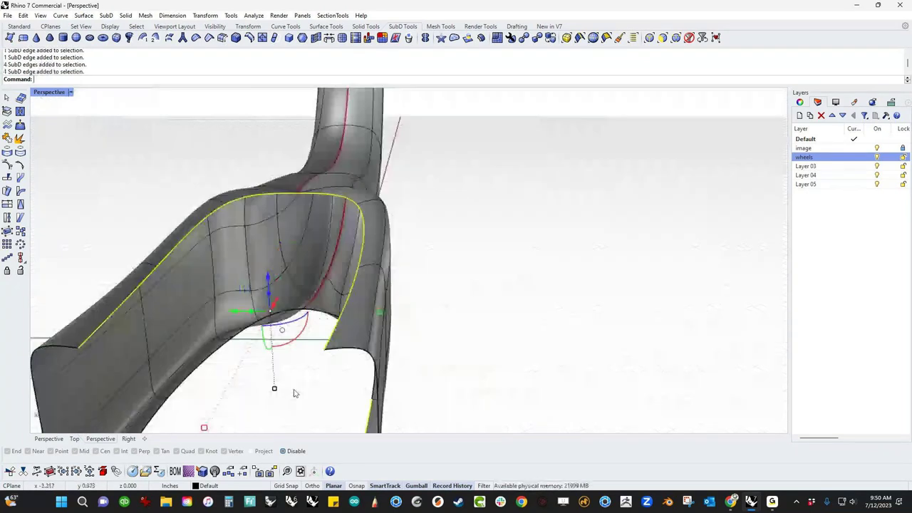
pyautogui.keyDown('ctrl'); pyautogui.keyDown('shift'); pyautogui.click(369, 414); pyautogui.keyUp('shift'); pyautogui.keyUp('ctrl')
pyautogui.keyDown('ctrl'); pyautogui.keyDown('shift'); pyautogui.click(159, 411); pyautogui.keyUp('shift'); pyautogui.keyUp('ctrl')
pyautogui.keyDown('ctrl'); pyautogui.keyDown('shift'); pyautogui.doubleClick(159, 412); pyautogui.keyUp('shift'); pyautogui.keyUp('ctrl')
pyautogui.keyDown('shift'); pyautogui.moveTo(236, 394); pyautogui.dragTo(309, 328, button='right'); pyautogui.keyUp('shift')
pyautogui.write('b')
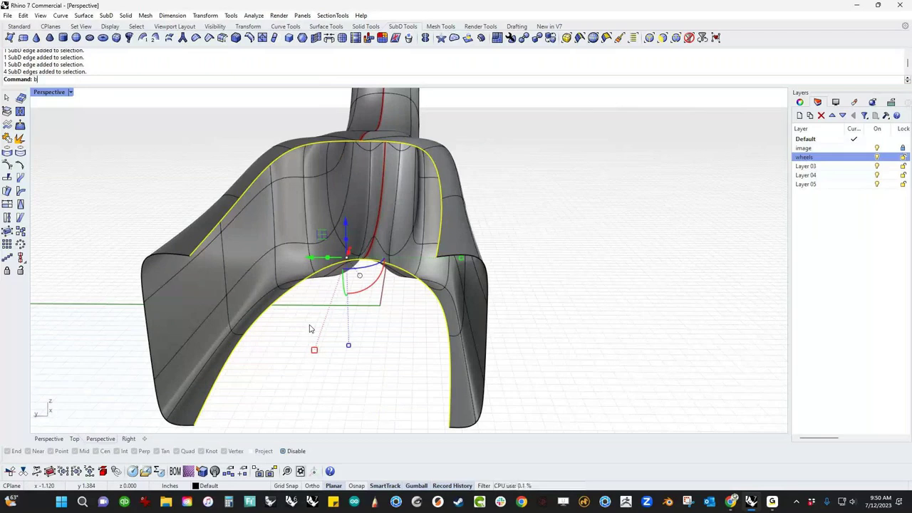
pyautogui.press('Return')
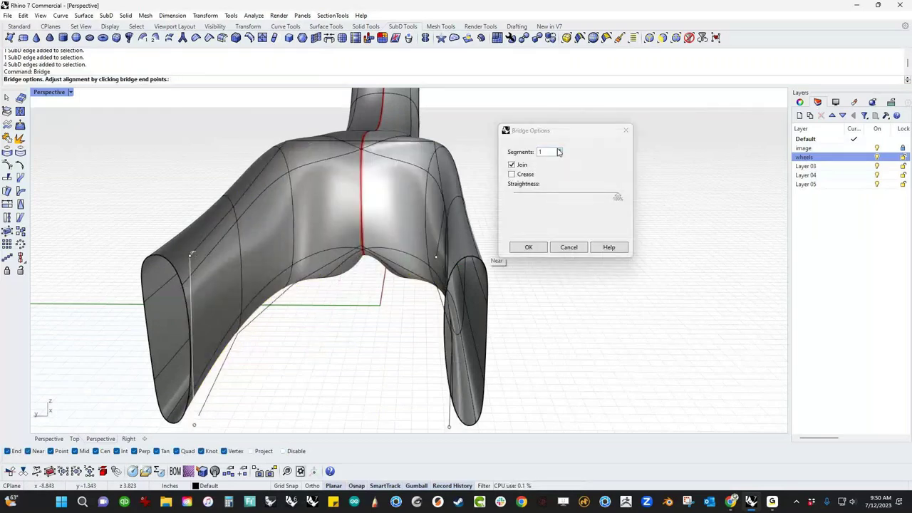
pyautogui.click(560, 151)
pyautogui.click(560, 150)
pyautogui.moveTo(470, 280); pyautogui.dragTo(519, 272, button='right')
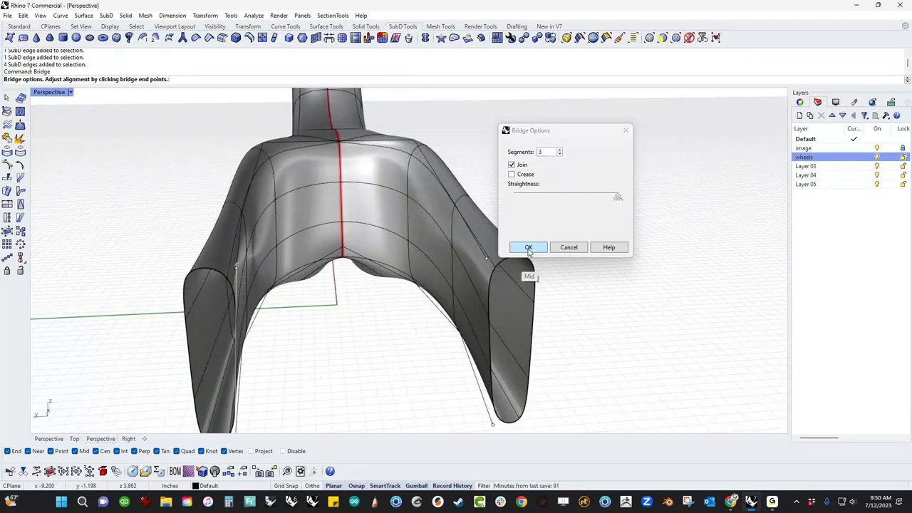
pyautogui.click(528, 248)
pyautogui.scroll(-3, 331, 305)
pyautogui.moveTo(330, 305); pyautogui.dragTo(375, 273, button='right')
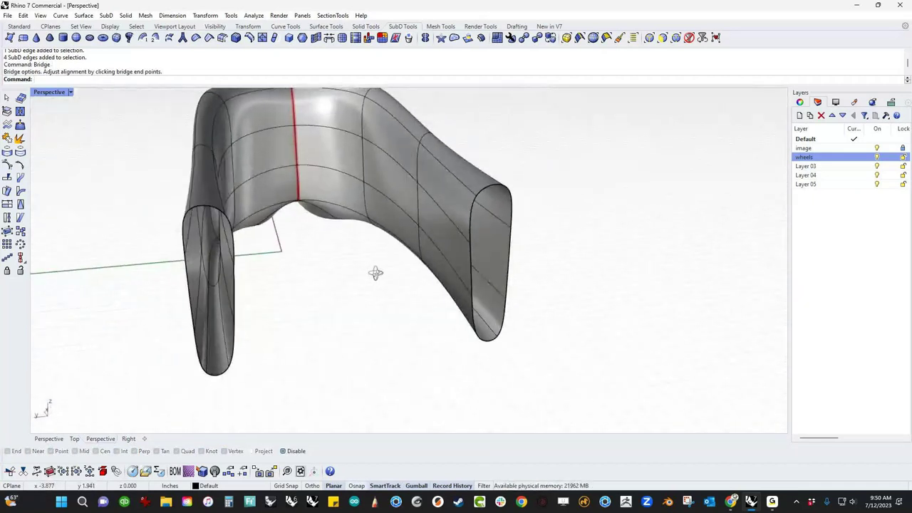
pyautogui.moveTo(430, 245); pyautogui.dragTo(435, 248, button='right')
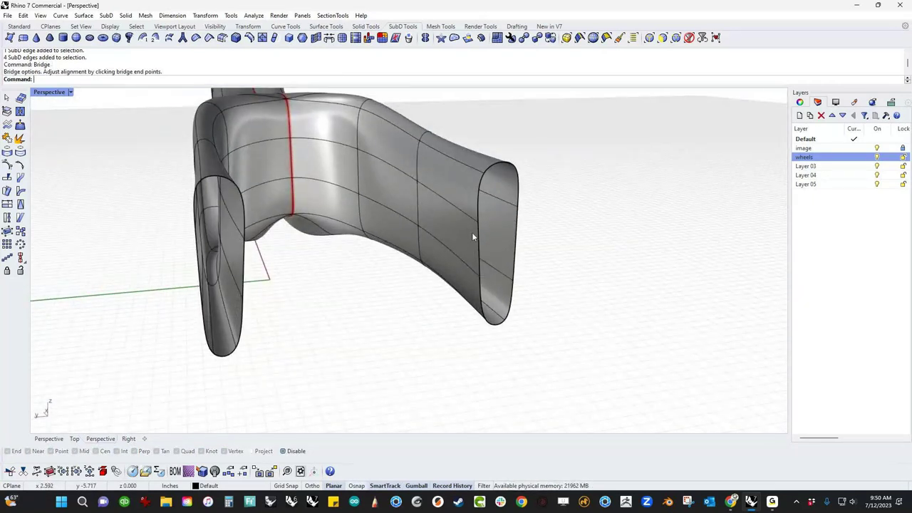
# - Undo the bridge across the rear fork's inner side and clear the stray face selection
pyautogui.hotkey('ctrl', 'z')
pyautogui.moveTo(469, 232); pyautogui.dragTo(387, 216, button='right')
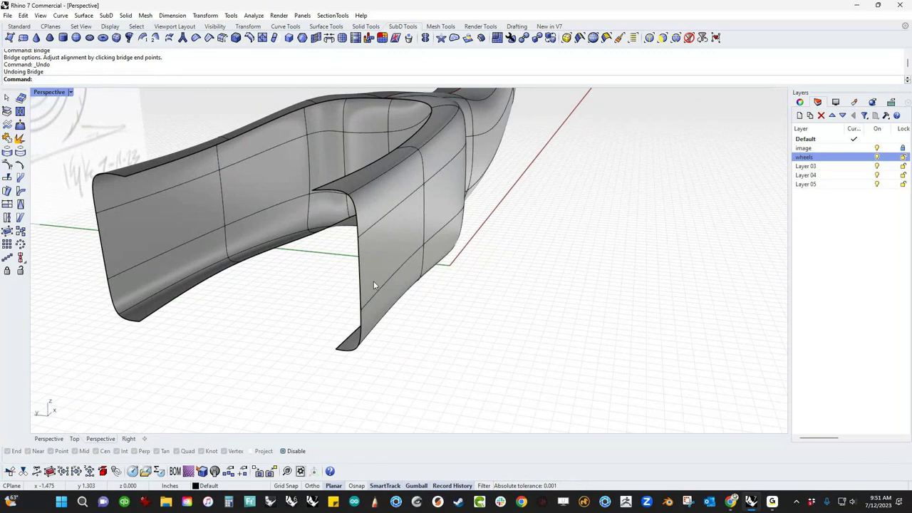
pyautogui.keyDown('ctrl'); pyautogui.keyDown('shift'); pyautogui.click(381, 224); pyautogui.keyUp('shift'); pyautogui.keyUp('ctrl')
pyautogui.click(471, 342)
pyautogui.moveTo(471, 342); pyautogui.dragTo(469, 350, button='right')
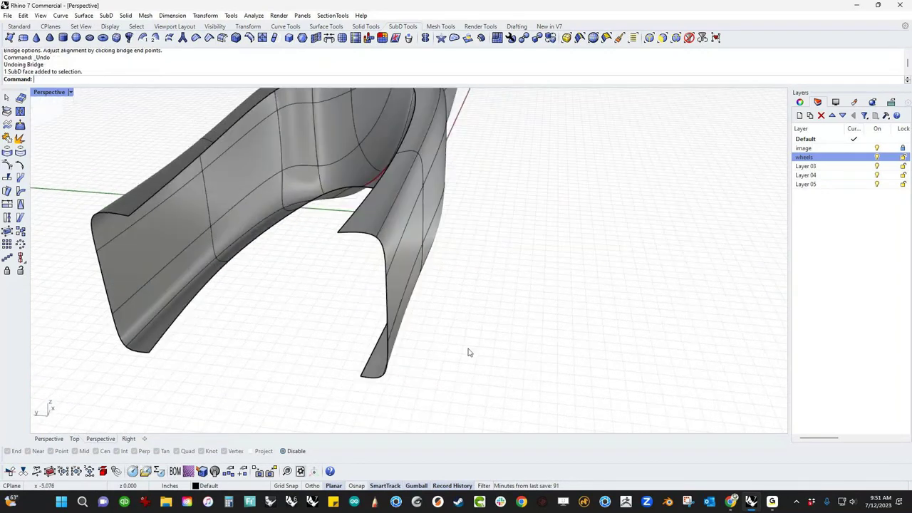
# - Close the rear fork's open inner side with a 3-segment joined Bridge between its complete upper and lower edge chains
pyautogui.keyDown('ctrl'); pyautogui.keyDown('shift'); pyautogui.click(351, 221); pyautogui.keyUp('shift'); pyautogui.keyUp('ctrl')
pyautogui.keyDown('ctrl'); pyautogui.keyDown('shift'); pyautogui.click(146, 202); pyautogui.keyUp('shift'); pyautogui.keyUp('ctrl')
pyautogui.keyDown('ctrl'); pyautogui.keyDown('shift'); pyautogui.doubleClick(226, 138); pyautogui.keyUp('shift'); pyautogui.keyUp('ctrl')
pyautogui.keyDown('ctrl'); pyautogui.keyDown('shift'); pyautogui.click(183, 308); pyautogui.keyUp('shift'); pyautogui.keyUp('ctrl')
pyautogui.keyDown('ctrl'); pyautogui.keyDown('shift'); pyautogui.click(373, 355); pyautogui.keyUp('shift'); pyautogui.keyUp('ctrl')
pyautogui.keyDown('ctrl'); pyautogui.keyDown('shift'); pyautogui.doubleClick(239, 251); pyautogui.keyUp('shift'); pyautogui.keyUp('ctrl')
pyautogui.moveTo(248, 348); pyautogui.dragTo(275, 351, button='right')
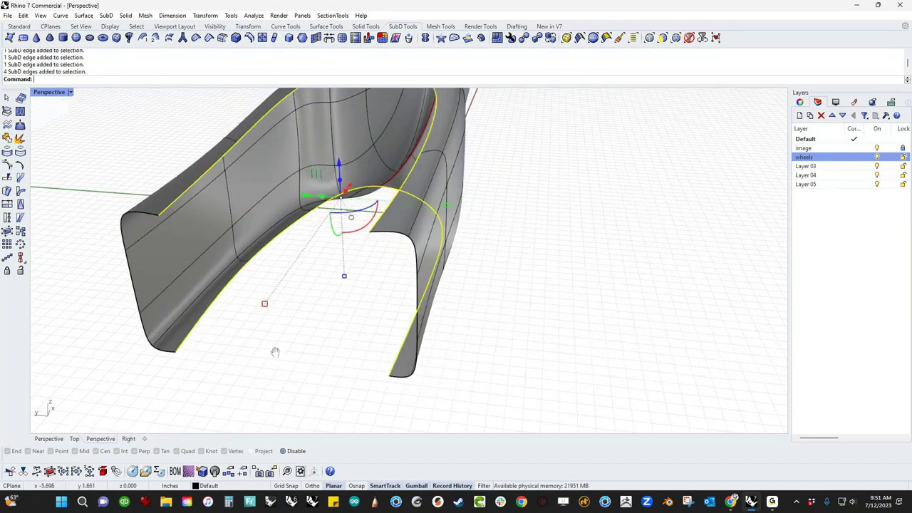
pyautogui.write('Bridge')
pyautogui.press('Return')
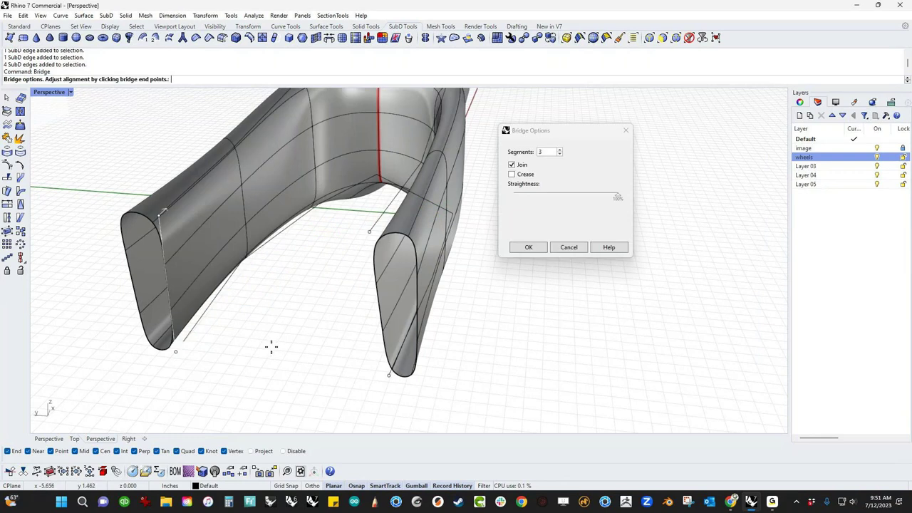
pyautogui.moveTo(282, 305); pyautogui.dragTo(350, 318, button='right')
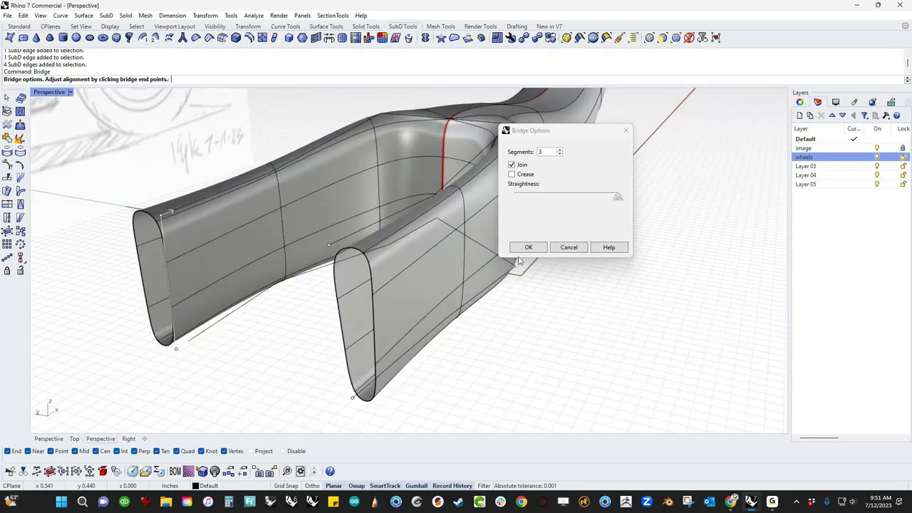
pyautogui.moveTo(413, 278); pyautogui.dragTo(440, 272, button='right')
pyautogui.click(538, 249)
# - Cap the open rear end of the fork arm by bridging its inner and outer side edges with 1 segment
pyautogui.moveTo(523, 305); pyautogui.dragTo(536, 267, button='right')
pyautogui.keyDown('ctrl'); pyautogui.keyDown('shift'); pyautogui.click(498, 251); pyautogui.keyUp('shift'); pyautogui.keyUp('ctrl')
pyautogui.keyDown('ctrl'); pyautogui.keyDown('shift'); pyautogui.click(497, 351); pyautogui.keyUp('shift'); pyautogui.keyUp('ctrl')
pyautogui.keyDown('shift'); pyautogui.click(528, 334); pyautogui.keyUp('shift')
pyautogui.keyDown('ctrl'); pyautogui.keyDown('shift'); pyautogui.click(526, 356); pyautogui.keyUp('shift'); pyautogui.keyUp('ctrl')
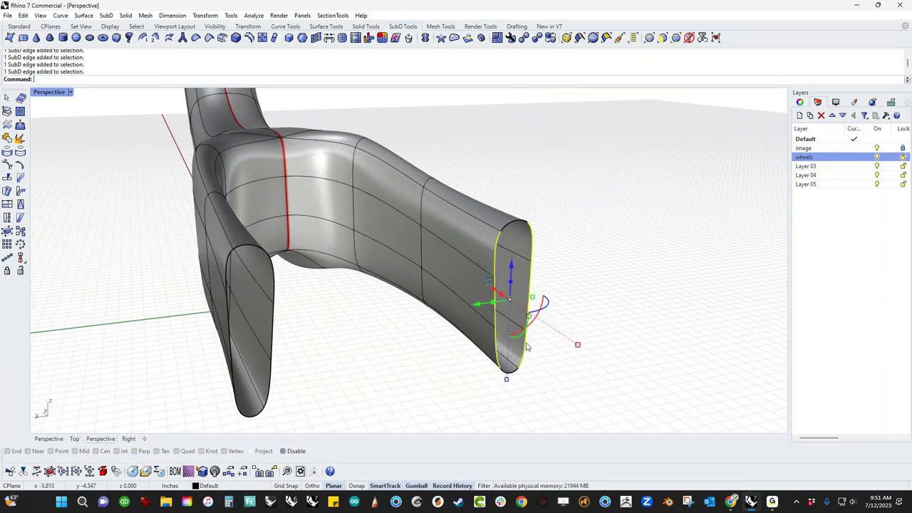
pyautogui.rightClick(533, 345)
pyautogui.moveTo(559, 280); pyautogui.dragTo(498, 289, button='right')
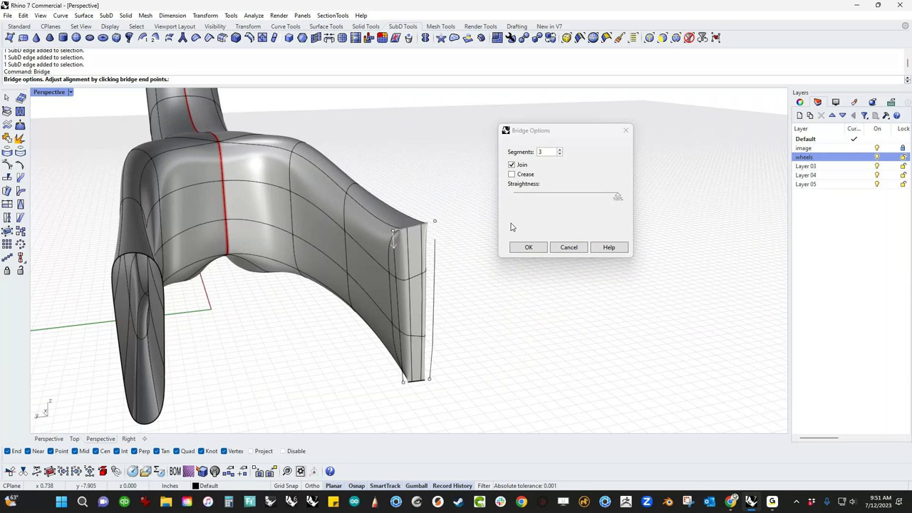
pyautogui.scroll(3, 510, 226)
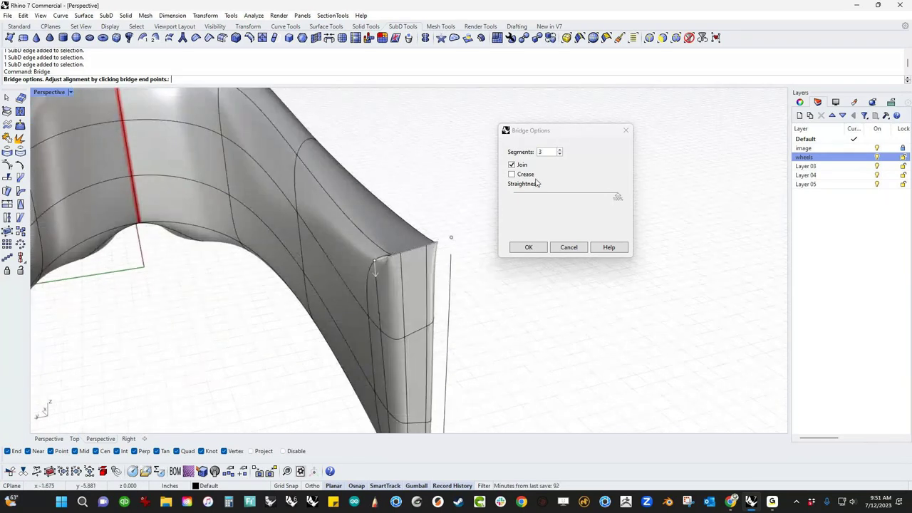
pyautogui.click(561, 154)
pyautogui.click(561, 155)
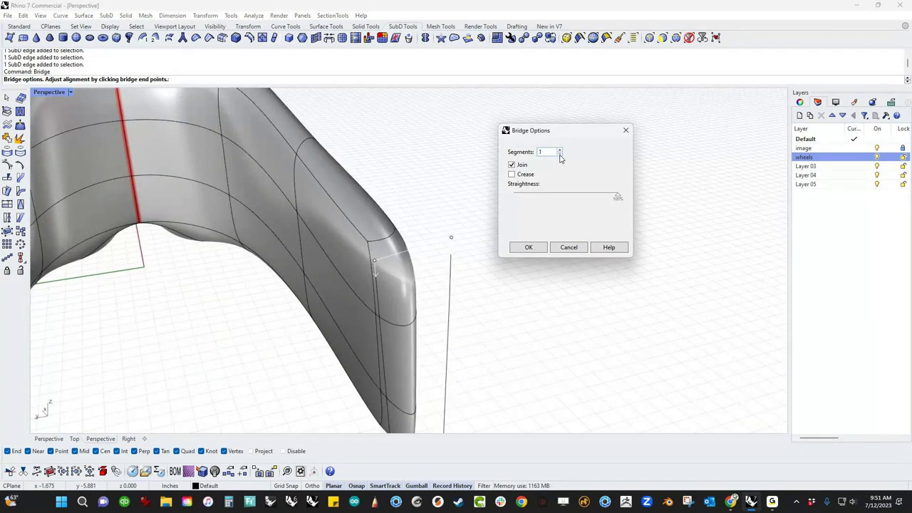
pyautogui.click(538, 252)
# - Round the fork arm's rear tip in the Front view by moving its upper and lower corner vertices forward
pyautogui.moveTo(283, 280); pyautogui.dragTo(280, 315, button='right')
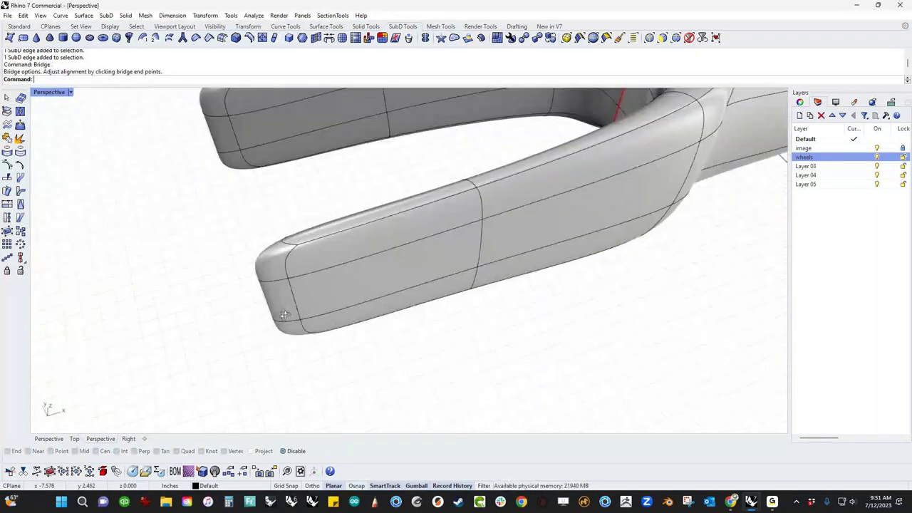
pyautogui.moveTo(261, 216); pyautogui.dragTo(358, 363)
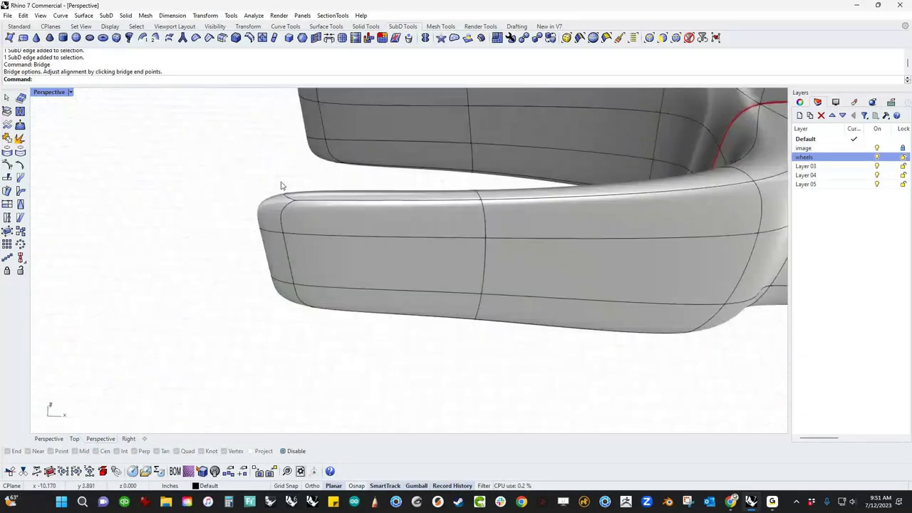
pyautogui.moveTo(273, 171); pyautogui.dragTo(348, 314)
pyautogui.hotkey('ctrl', 'F2')
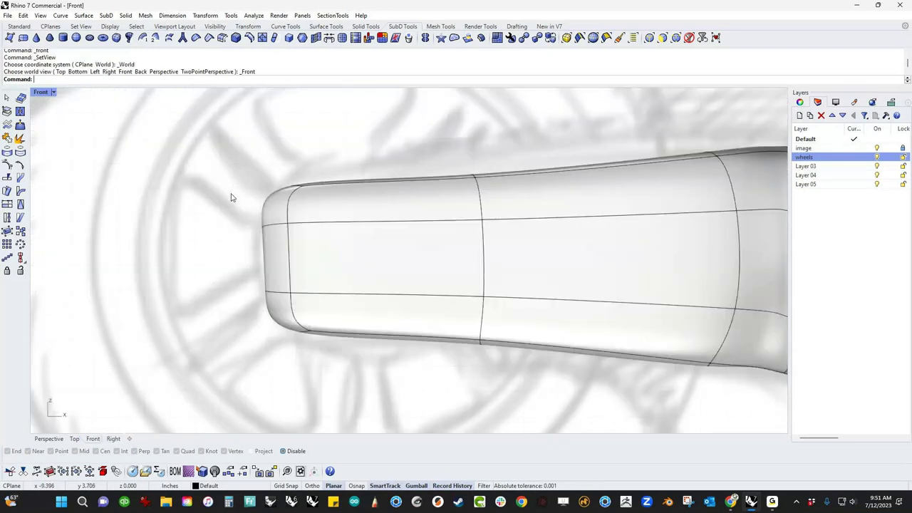
pyautogui.moveTo(265, 175); pyautogui.dragTo(353, 186)
pyautogui.press('Escape')
pyautogui.moveTo(232, 309); pyautogui.dragTo(350, 334)
pyautogui.click(197, 349)
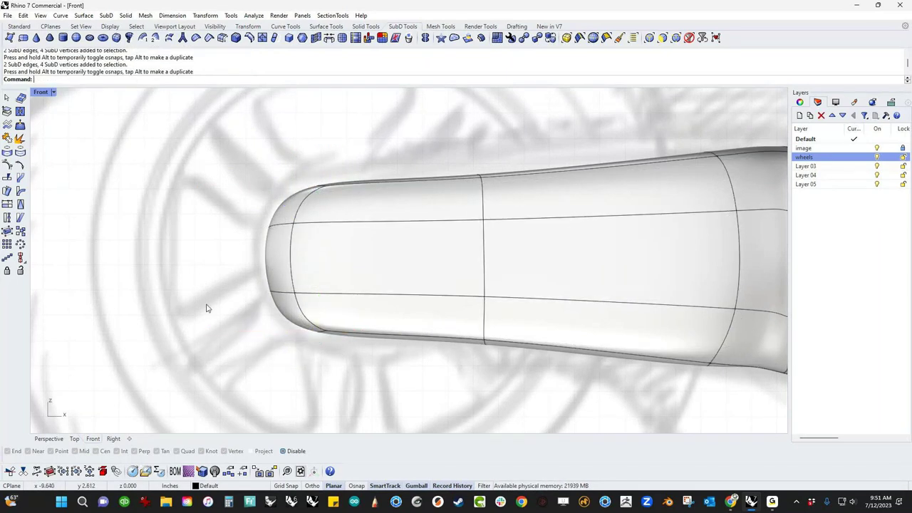
# - Adjust the vertices of the fork arm's middle loop in the Front view, against the reference sketch
pyautogui.scroll(-3, 207, 308)
pyautogui.moveTo(298, 229); pyautogui.dragTo(389, 385)
pyautogui.moveTo(326, 325); pyautogui.dragTo(327, 338)
pyautogui.click(395, 354)
pyautogui.scroll(-8, 405, 348)
pyautogui.moveTo(443, 367); pyautogui.dragTo(386, 376, button='right')
# - Show all hidden objects in the Front view and return to Perspective to check the fork around the rear wheel
pyautogui.hotkey('ctrl', 'F4')
pyautogui.moveTo(250, 102); pyautogui.dragTo(323, 264, button='right')
pyautogui.write('g')
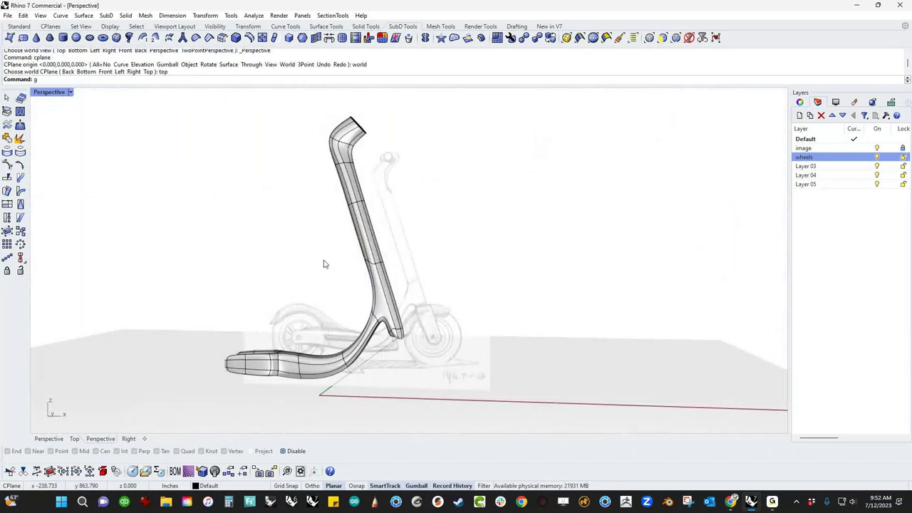
pyautogui.press('BackSpace')
pyautogui.write('f')
pyautogui.press('Return')
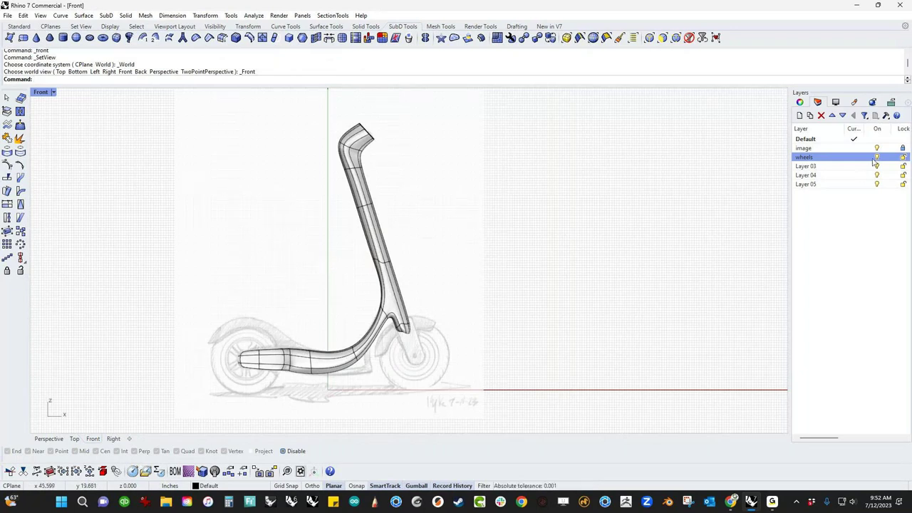
pyautogui.write('v')
pyautogui.press('Return')
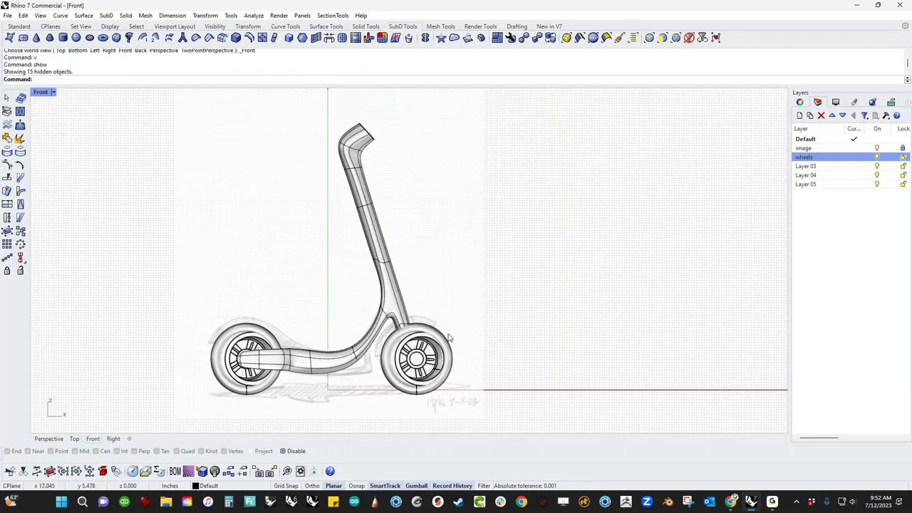
pyautogui.scroll(4, 448, 338)
pyautogui.scroll(-2, 446, 342)
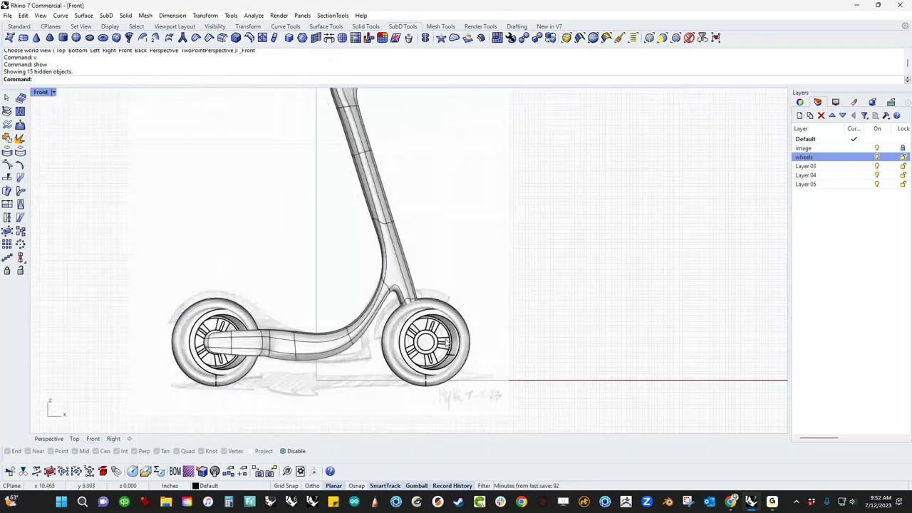
pyautogui.write('p')
pyautogui.press('Return')
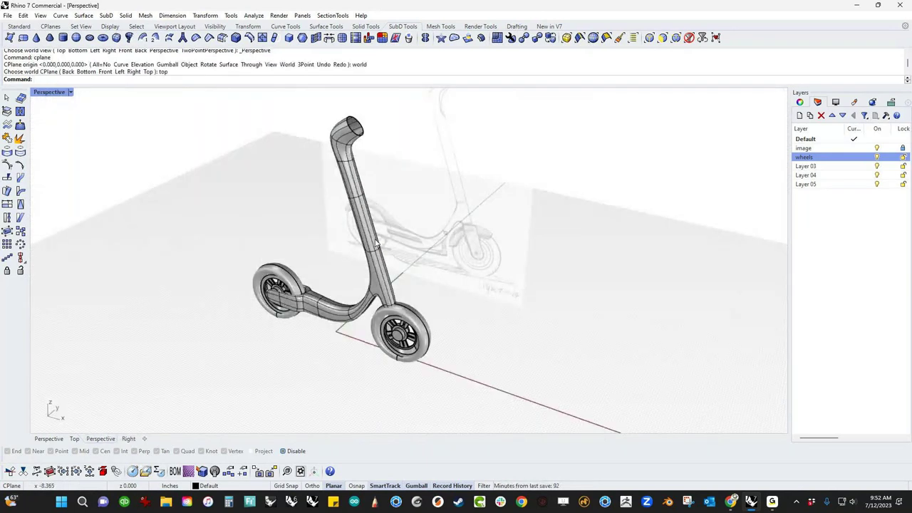
pyautogui.scroll(5, 335, 214)
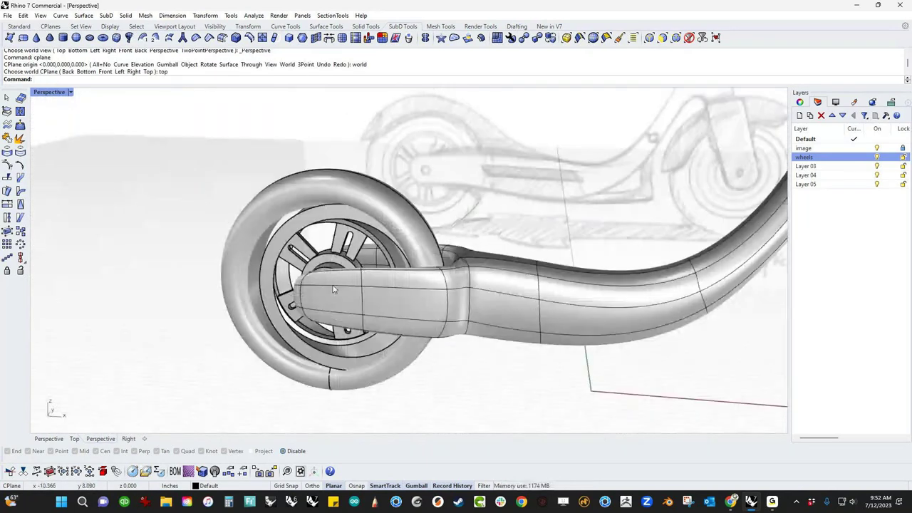
# - Isolate the rear wheel by hiding all other objects
pyautogui.click(320, 188)
pyautogui.hotkey('ctrl', 'i')
pyautogui.hotkey('ctrl', 'h')
pyautogui.moveTo(300, 240); pyautogui.dragTo(476, 301, button='right')
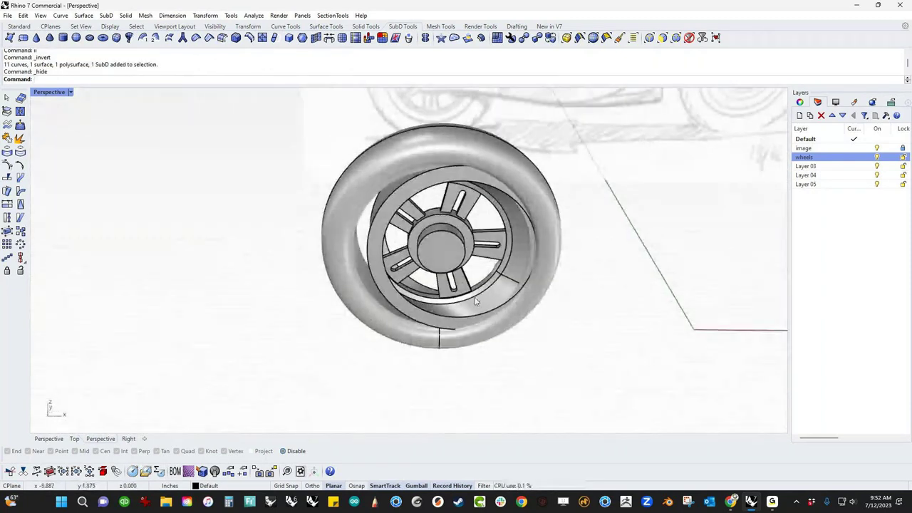
pyautogui.scroll(3, 476, 303)
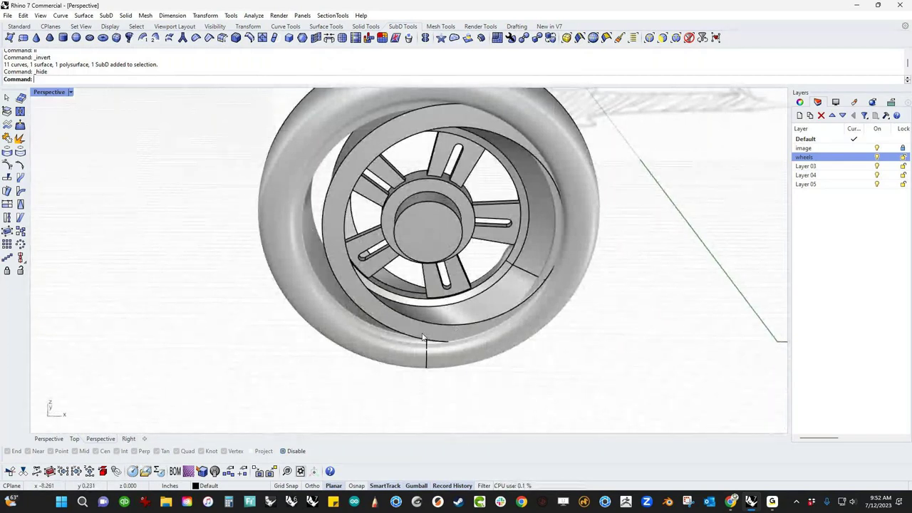
# - Narrow the rear wheel's rim by moving the side faces on both sides inward into the tyre
pyautogui.click(449, 332)
pyautogui.moveTo(488, 234); pyautogui.dragTo(460, 234)
pyautogui.moveTo(518, 277); pyautogui.dragTo(428, 264)
pyautogui.moveTo(499, 332); pyautogui.dragTo(313, 356, button='right')
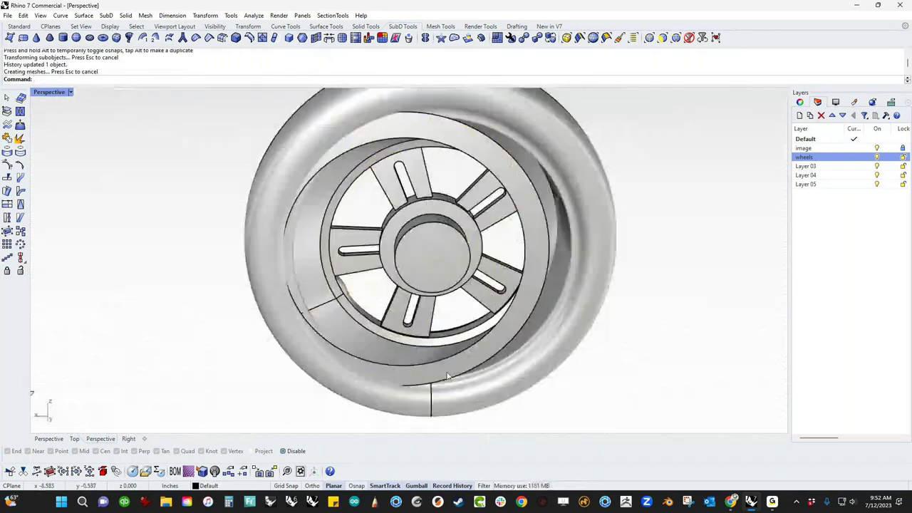
pyautogui.click(444, 375)
pyautogui.moveTo(397, 261); pyautogui.dragTo(433, 286)
pyautogui.moveTo(545, 318); pyautogui.dragTo(534, 260, button='right')
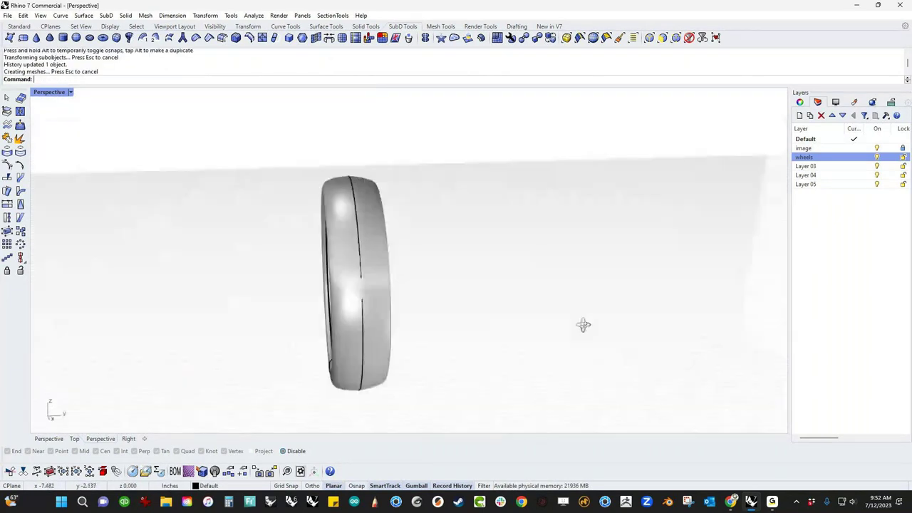
# - Bring the hidden frame, front wheel and curves back into view
pyautogui.write('v')
pyautogui.press('Return')
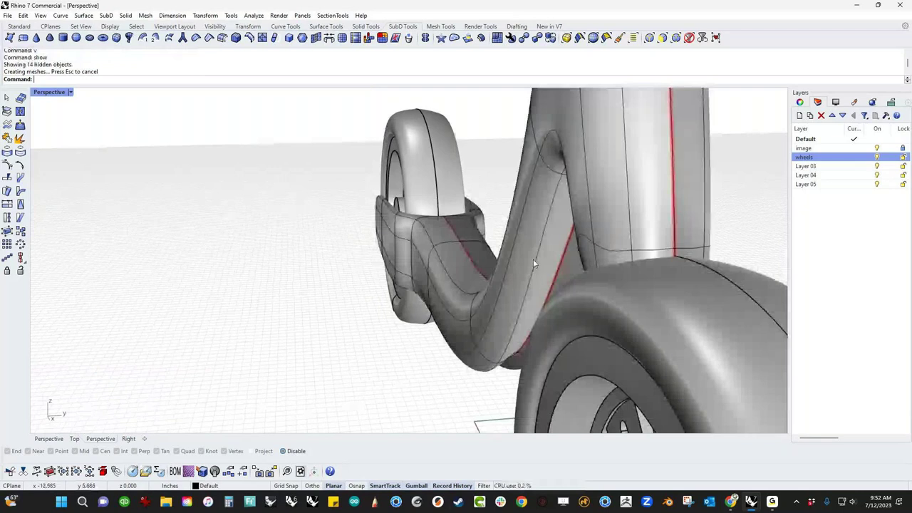
pyautogui.scroll(-5, 442, 297)
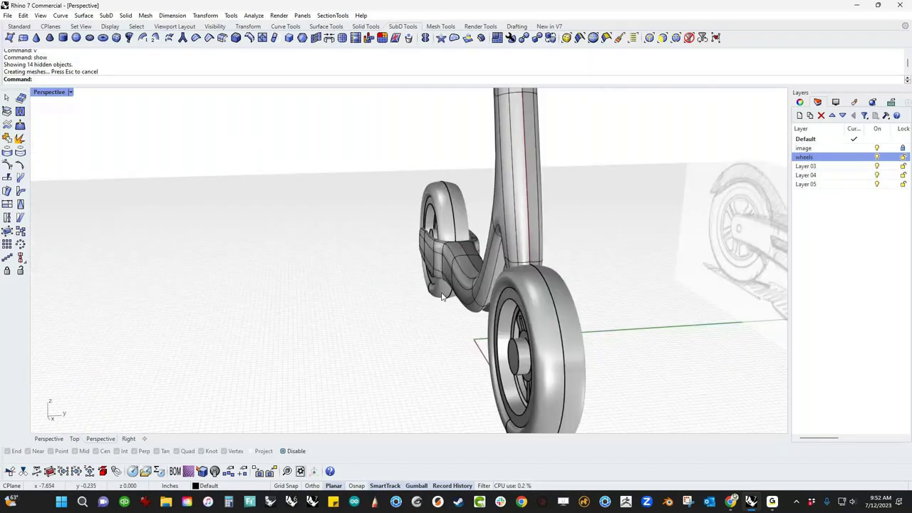
# - Switch to the Front view and set its display mode to Wireframe around the scooter's deck area
pyautogui.moveTo(442, 296); pyautogui.dragTo(411, 348, button='right')
pyautogui.scroll(-3, 412, 348)
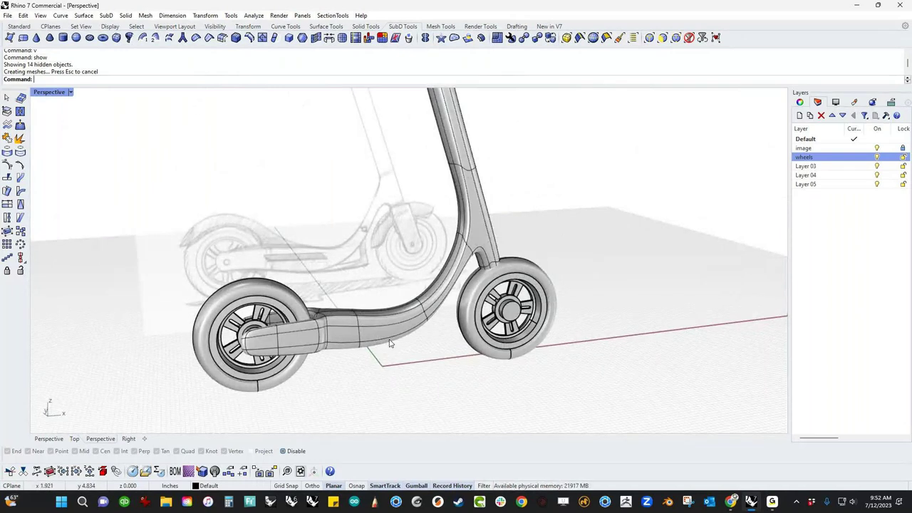
pyautogui.hotkey('ctrl', 'F2')
pyautogui.middleClick(322, 266)
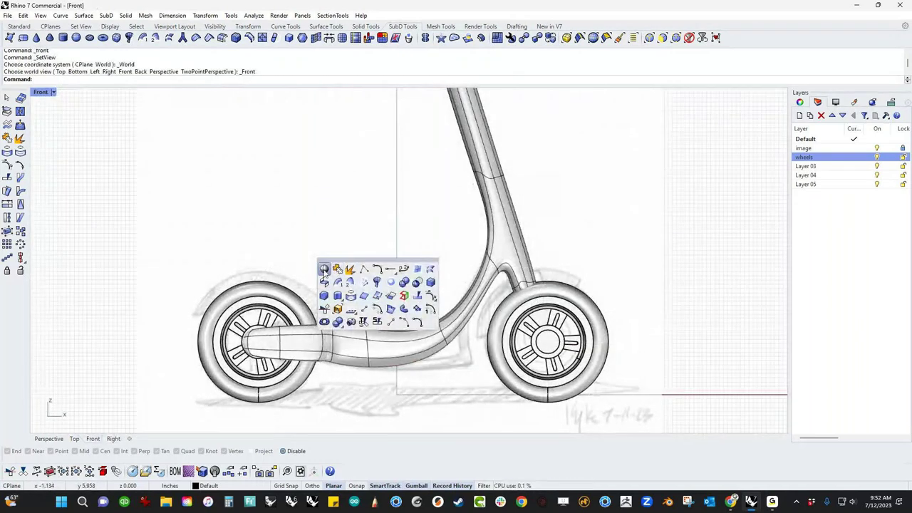
pyautogui.click(324, 269)
pyautogui.scroll(3, 356, 359)
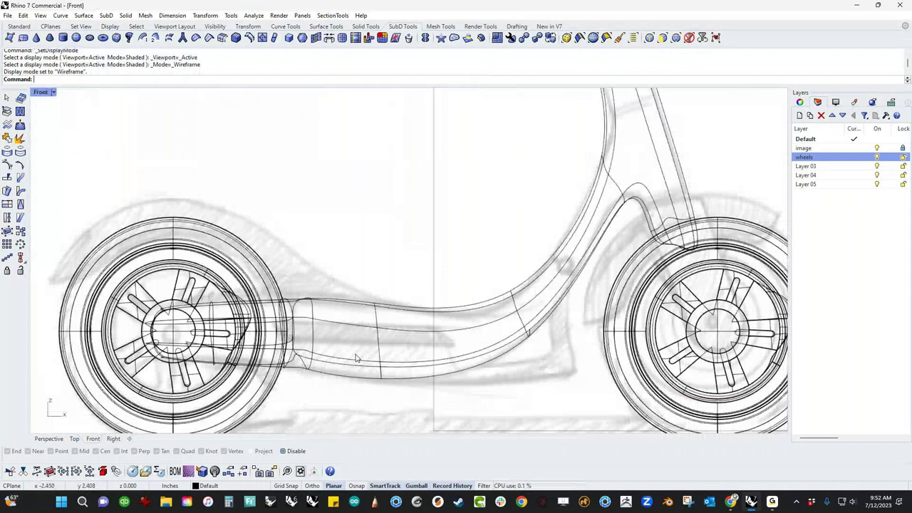
pyautogui.scroll(1, 359, 364)
pyautogui.moveTo(365, 369); pyautogui.dragTo(399, 333, button='right')
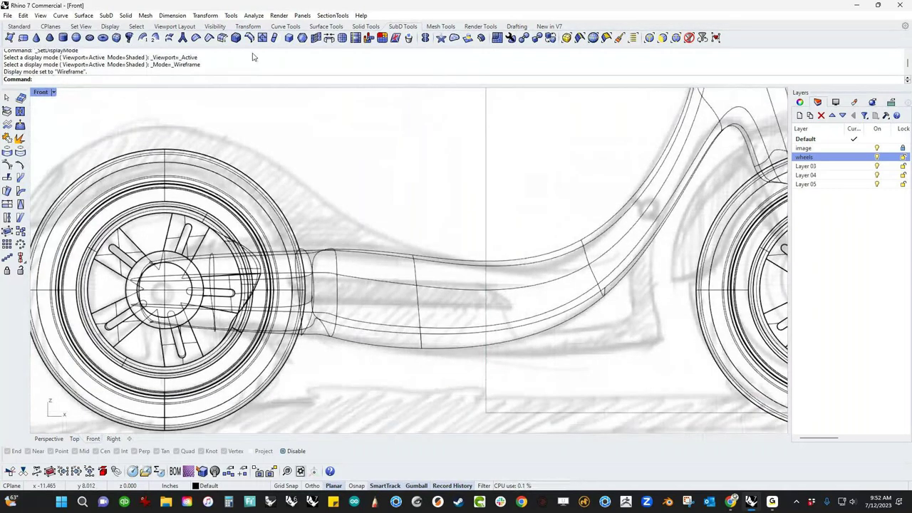
# - Hide the scooter frame and both wheels so only the reference sketch remains
pyautogui.click(116, 38)
pyautogui.press('Escape')
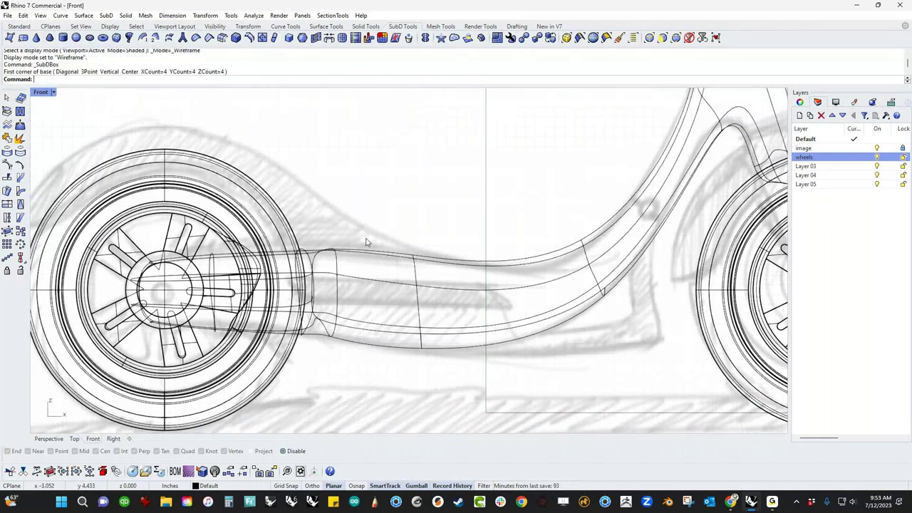
pyautogui.moveTo(397, 243); pyautogui.dragTo(220, 333)
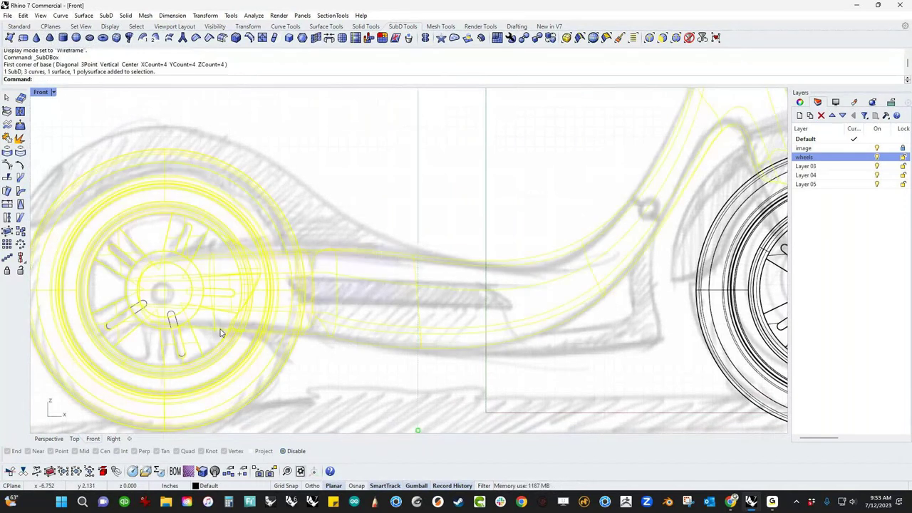
pyautogui.write('i')
pyautogui.press('Return')
pyautogui.scroll(-8, 355, 309)
pyautogui.moveTo(593, 367); pyautogui.dragTo(115, 163)
pyautogui.press('Return')
pyautogui.scroll(8, 387, 290)
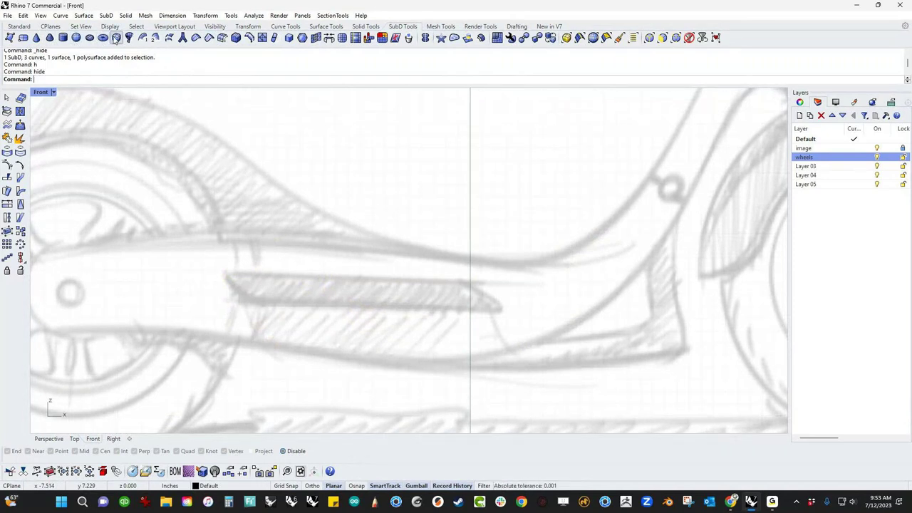
# - Create a SubD box over the sketched footrest in the Front view, with a height of 5 inches
pyautogui.click(117, 39)
pyautogui.click(227, 274)
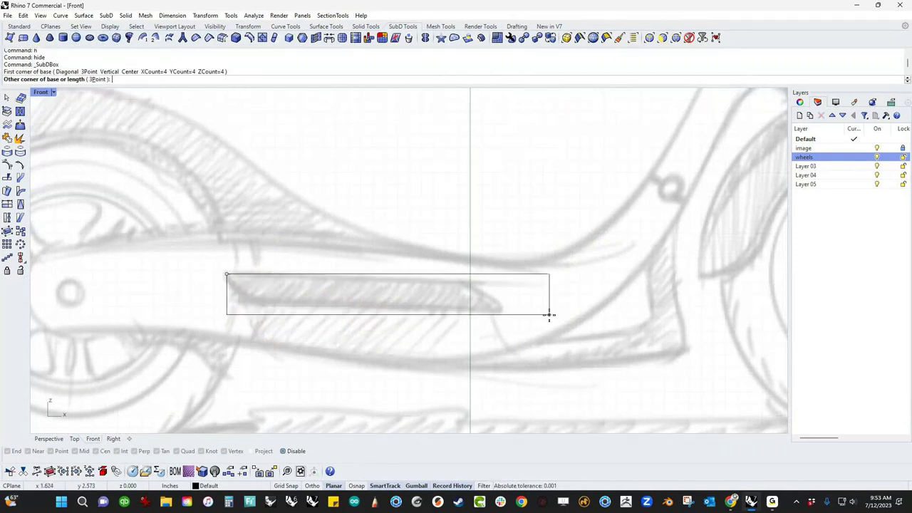
pyautogui.click(510, 313)
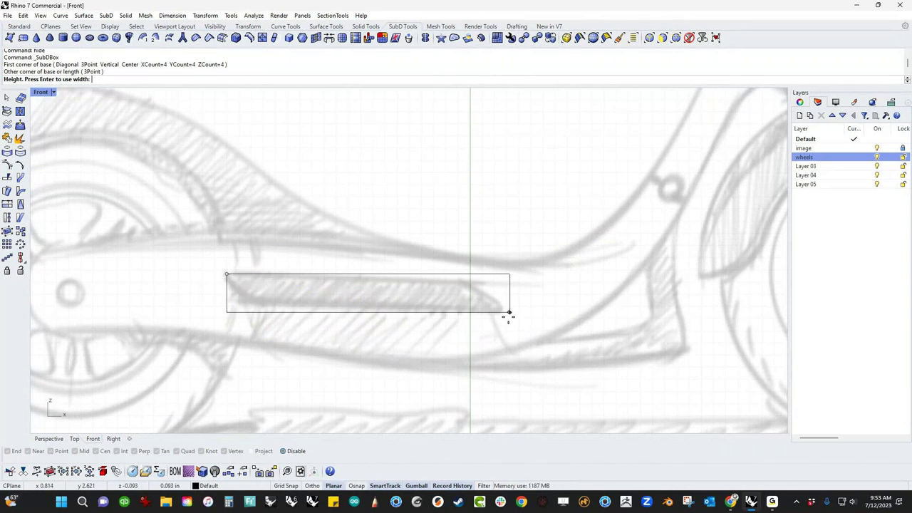
pyautogui.write('5')
pyautogui.press('Return')
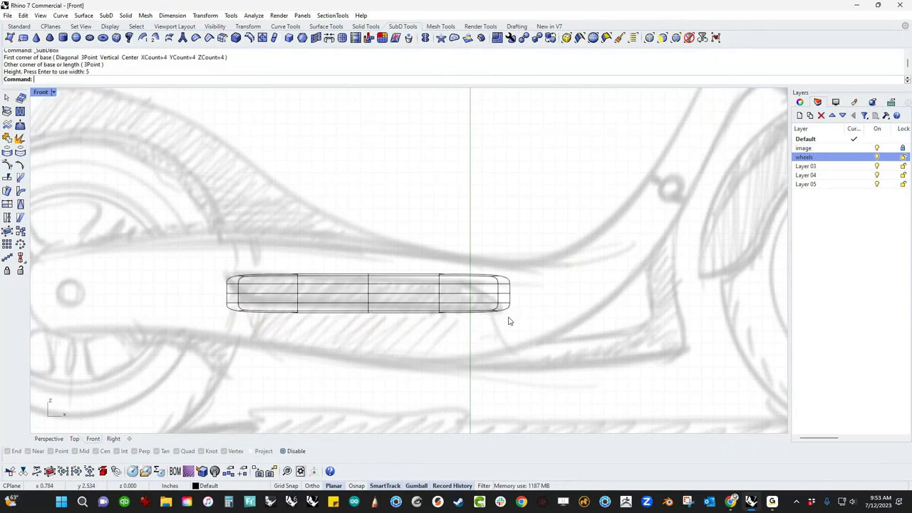
# - Shear the SubD box about 52° from its lower rear corner to match the slanted ends of the sketched footrest
pyautogui.scroll(3, 364, 321)
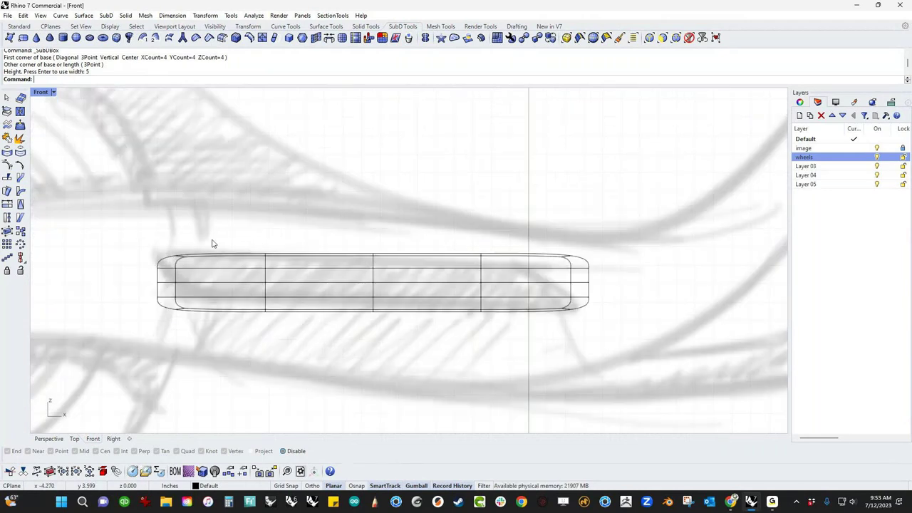
pyautogui.moveTo(114, 221); pyautogui.dragTo(718, 385)
pyautogui.write('Shear')
pyautogui.press('Return')
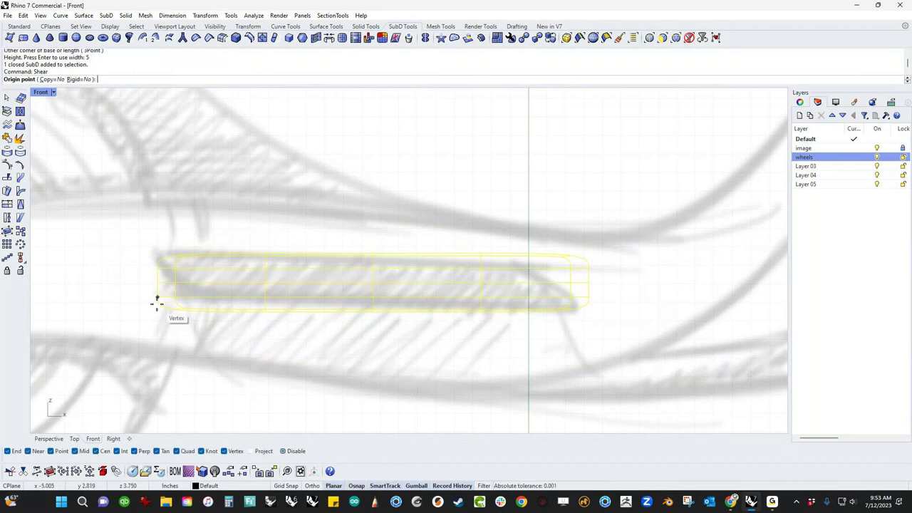
pyautogui.click(157, 298)
pyautogui.click(161, 222)
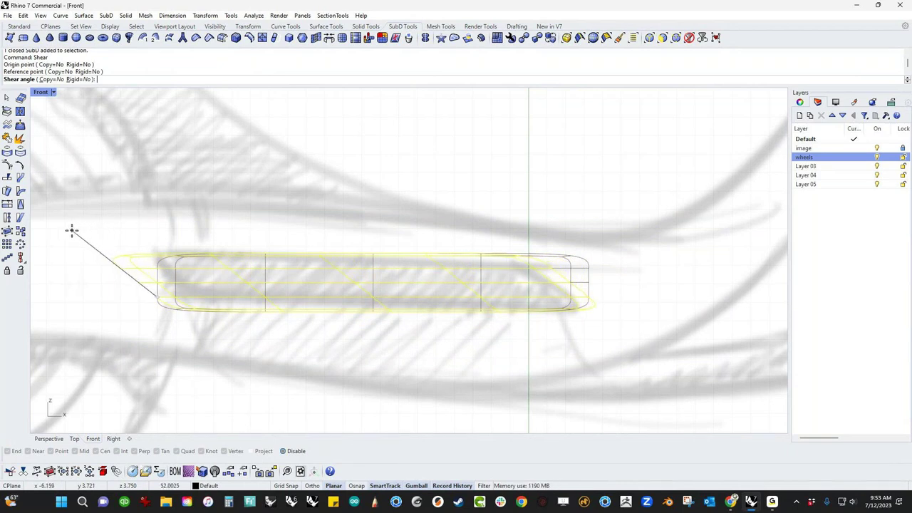
pyautogui.click(72, 231)
pyautogui.press('Escape')
pyautogui.scroll(-2, 325, 329)
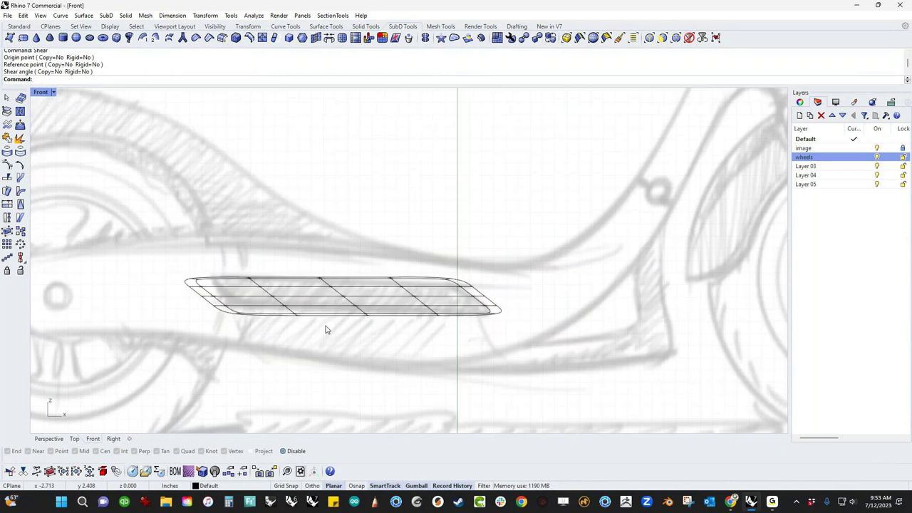
# - Select the sheared footrest block, switch to the Top view and show all hidden objects
pyautogui.click(342, 312)
pyautogui.moveTo(343, 314); pyautogui.dragTo(343, 313)
pyautogui.hotkey('ctrl', 'F1')
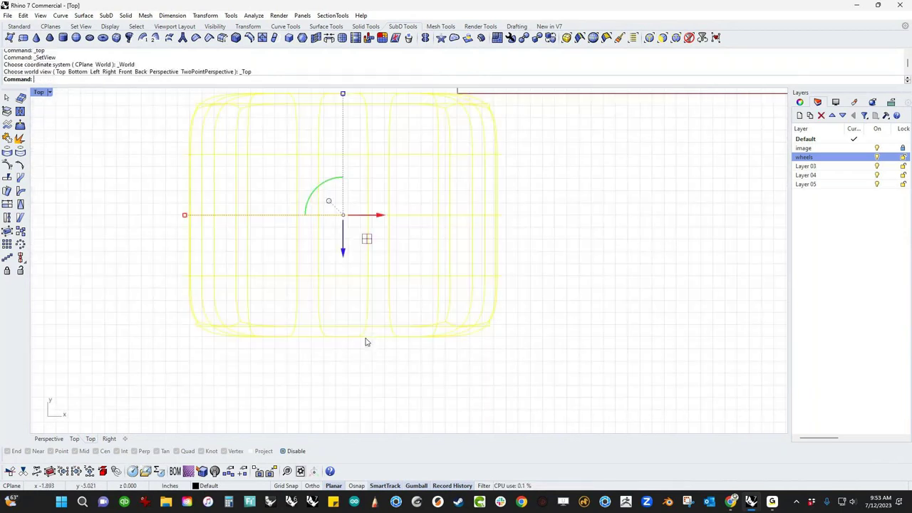
pyautogui.scroll(-3, 399, 371)
pyautogui.write('v')
pyautogui.press('Return')
pyautogui.write('show')
pyautogui.press('Return')
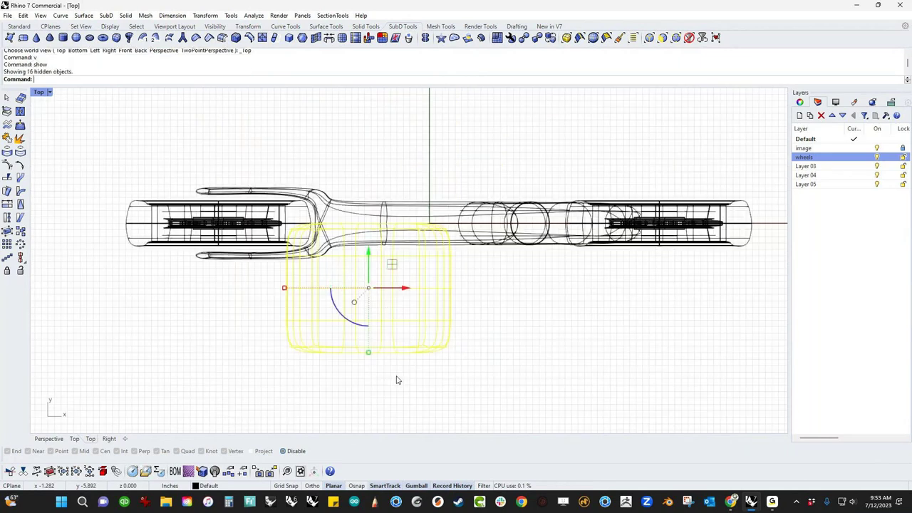
# - Reduce the footrest block's width across the scooter and place it directly alongside the frame
pyautogui.scroll(2, 367, 407)
pyautogui.moveTo(372, 426); pyautogui.dragTo(379, 374)
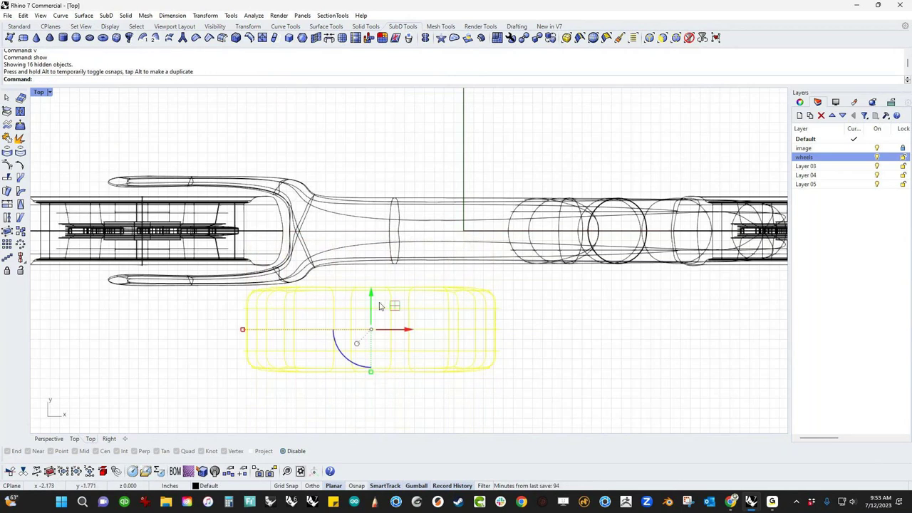
pyautogui.moveTo(374, 296); pyautogui.dragTo(385, 307)
pyautogui.click(292, 399)
# - Lock the scooter frame and the rear tire surface next to the footrest
pyautogui.scroll(2, 301, 287)
pyautogui.scroll(2, 301, 287)
pyautogui.moveTo(131, 315); pyautogui.dragTo(98, 222)
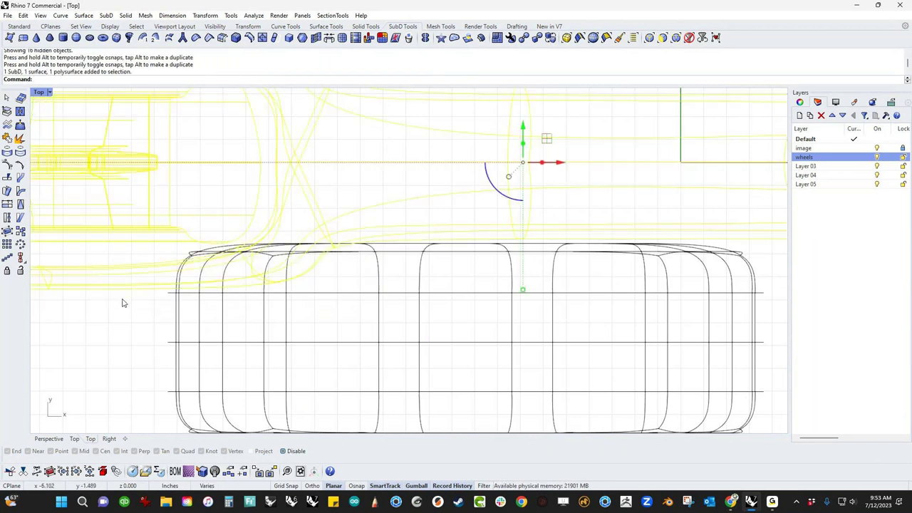
pyautogui.write('ock')
pyautogui.press('Return')
pyautogui.write('lock')
pyautogui.press('Return')
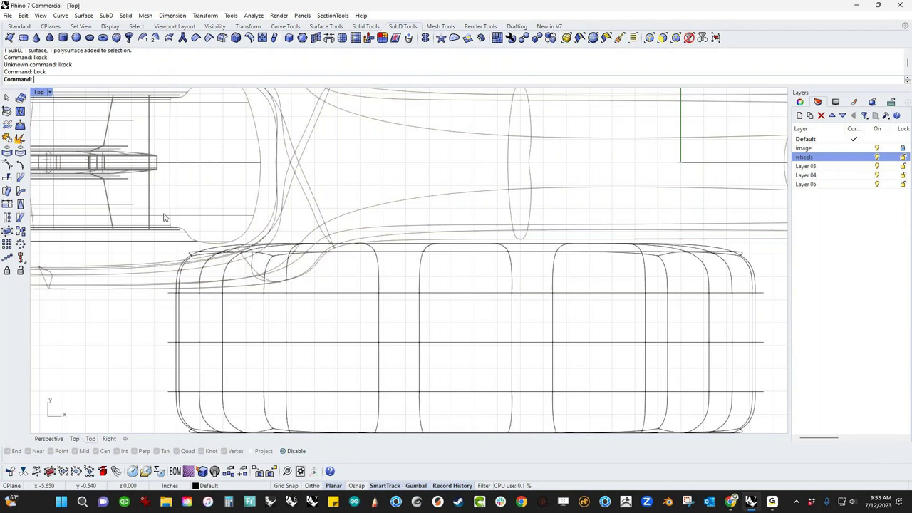
# - Move the footrest's inner rear corner faces, edges and vertices outward to clear the frame's rear fork
pyautogui.moveTo(132, 198); pyautogui.dragTo(403, 320)
pyautogui.moveTo(138, 194); pyautogui.dragTo(402, 320)
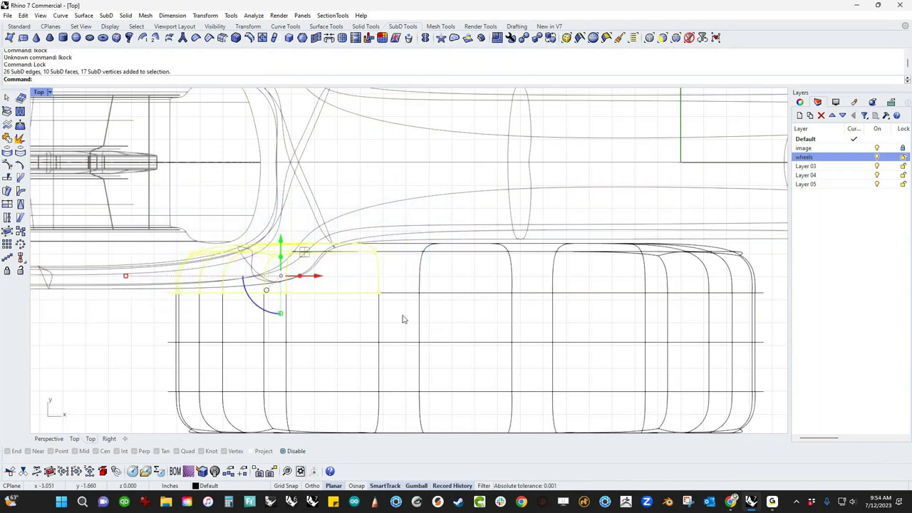
pyautogui.moveTo(283, 273); pyautogui.dragTo(281, 314)
pyautogui.click(450, 328)
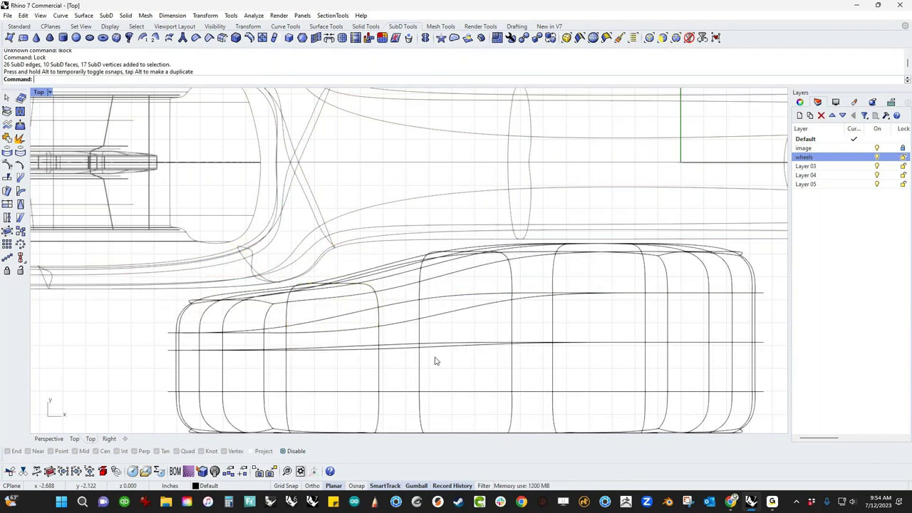
# - Shift the footrest's middle crosswise edge loop toward the rear to tighten the curve beside the fork
pyautogui.moveTo(437, 361); pyautogui.dragTo(389, 328, button='right')
pyautogui.keyDown('ctrl'); pyautogui.keyDown('shift'); pyautogui.doubleClick(373, 360); pyautogui.keyUp('shift'); pyautogui.keyUp('ctrl')
pyautogui.click(418, 343)
pyautogui.keyDown('ctrl'); pyautogui.keyDown('shift'); pyautogui.click(372, 306); pyautogui.keyUp('shift'); pyautogui.keyUp('ctrl')
pyautogui.keyDown('ctrl'); pyautogui.keyDown('shift'); pyautogui.doubleClick(371, 306); pyautogui.keyUp('shift'); pyautogui.keyUp('ctrl')
pyautogui.moveTo(454, 277); pyautogui.dragTo(330, 272)
pyautogui.press('Escape')
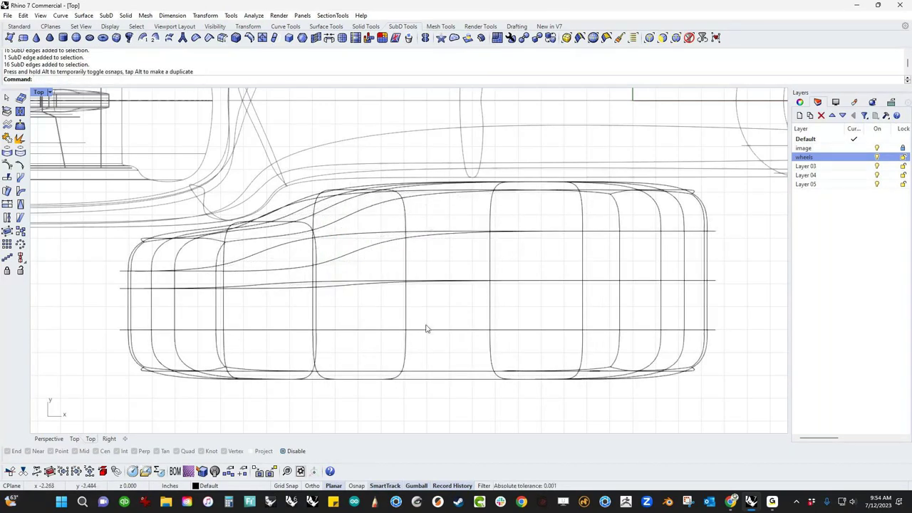
# - Rotate the footrest's outer row of SubD components about its front outer corner so the outer side tapers toward the rear
pyautogui.scroll(-3, 445, 330)
pyautogui.moveTo(467, 335); pyautogui.dragTo(386, 359, button='right')
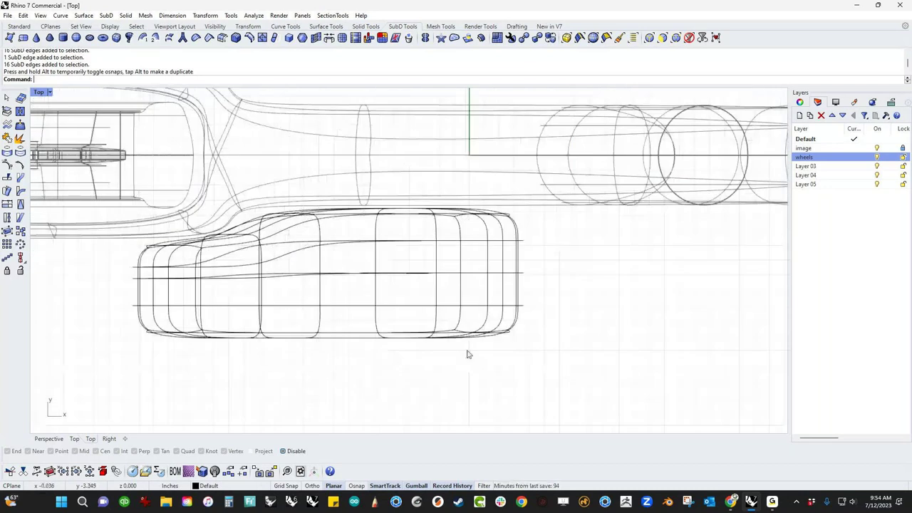
pyautogui.moveTo(98, 361); pyautogui.dragTo(560, 294)
pyautogui.moveTo(86, 291); pyautogui.dragTo(639, 354)
pyautogui.write('rr')
pyautogui.press('Return')
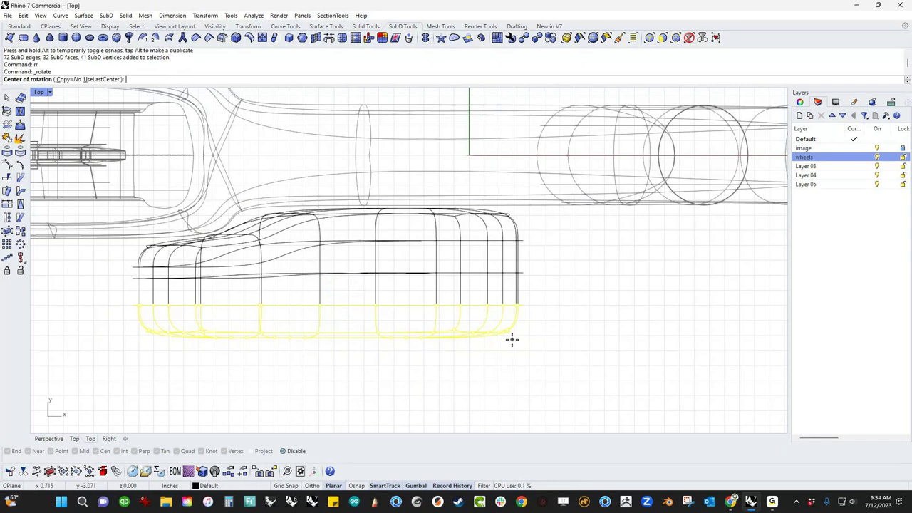
pyautogui.click(504, 334)
pyautogui.click(45, 334)
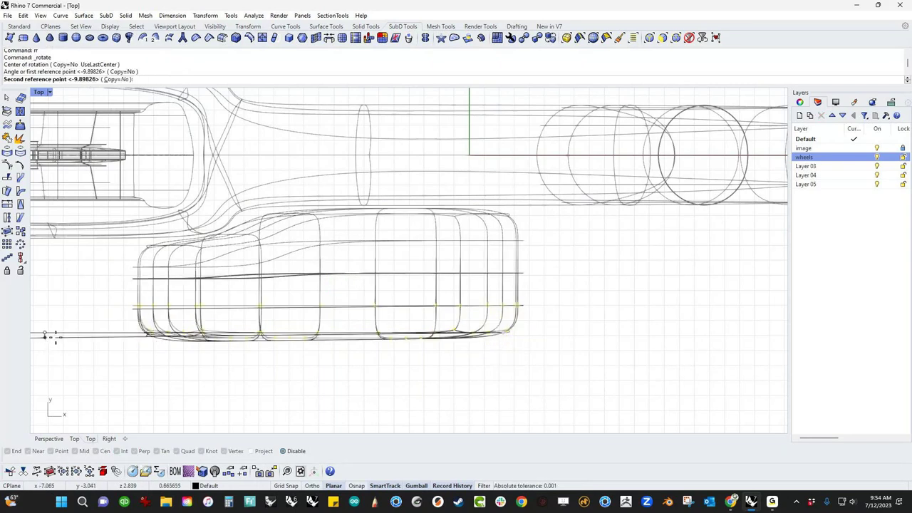
pyautogui.click(80, 308)
pyautogui.press('Escape')
# - Move the short outer edge at the footrest's rear end slightly rearward, in line with the neighbouring edges
pyautogui.scroll(3, 128, 321)
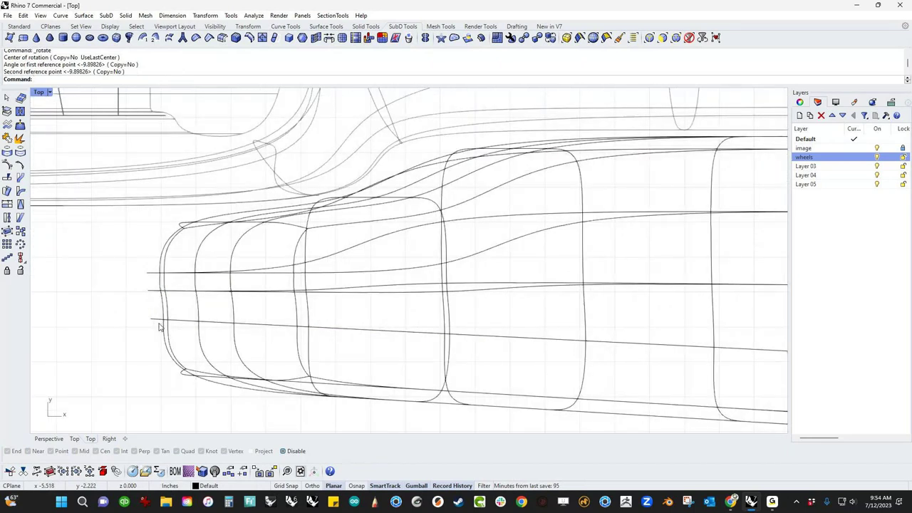
pyautogui.scroll(2, 159, 327)
pyautogui.moveTo(119, 301); pyautogui.dragTo(203, 348)
pyautogui.scroll(2, 147, 319)
pyautogui.scroll(-2, 138, 321)
pyautogui.press('Escape')
pyautogui.scroll(-1, 150, 363)
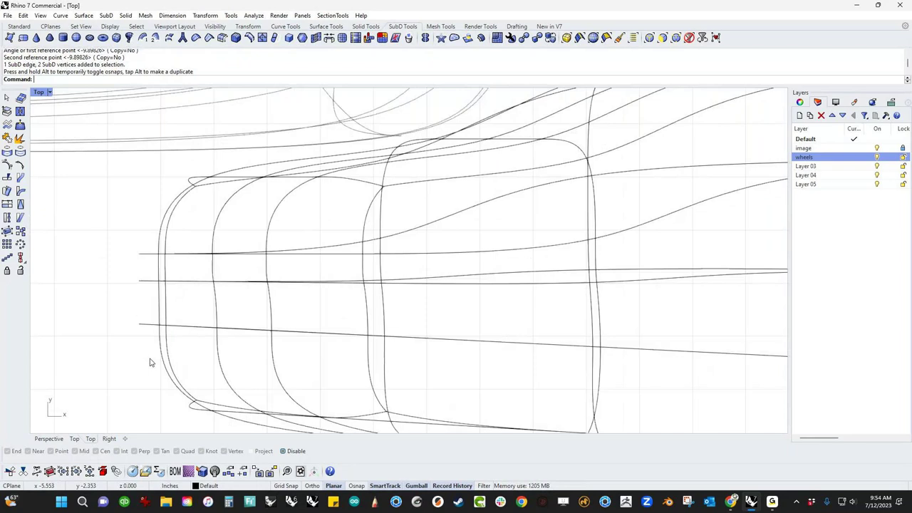
# - Mirror the footrest across the X axis in the shaded Perspective view to add one on the opposite side
pyautogui.scroll(-3, 185, 318)
pyautogui.hotkey('ctrl', 'F4')
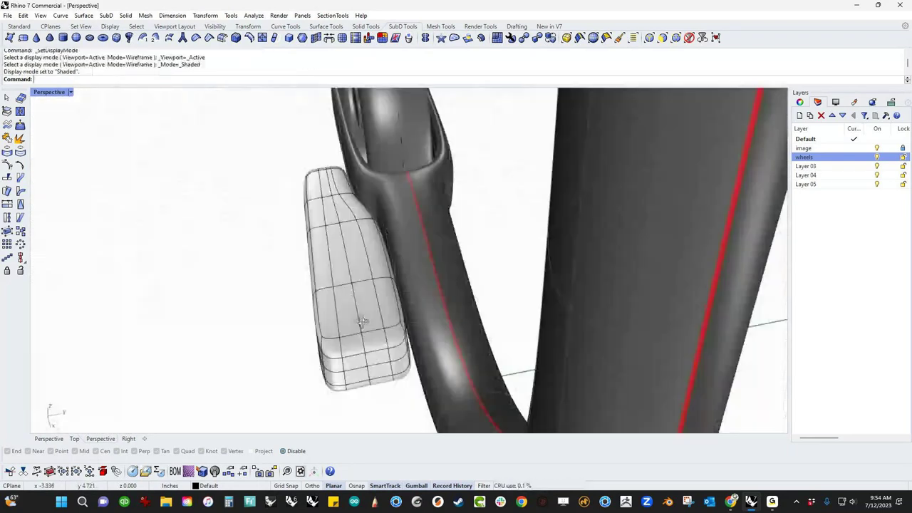
pyautogui.click(367, 335)
pyautogui.write('mi')
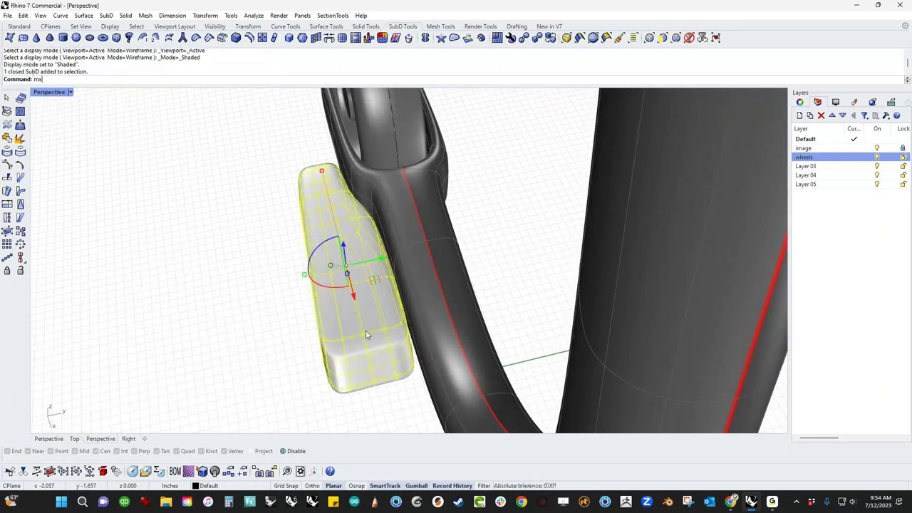
pyautogui.press('Return')
pyautogui.click(251, 329)
pyautogui.moveTo(251, 337)
pyautogui.mouseDown(button='right')
pyautogui.moveTo(279, 295)
pyautogui.moveTo(265, 212)
pyautogui.moveTo(420, 261)
pyautogui.moveTo(394, 243)
pyautogui.moveTo(432, 251)
pyautogui.moveTo(380, 217)
pyautogui.moveTo(428, 269)
pyautogui.moveTo(425, 307)
pyautogui.moveTo(454, 303)
pyautogui.moveTo(452, 409)
pyautogui.moveTo(435, 352)
pyautogui.moveTo(334, 339)
pyautogui.moveTo(357, 321)
pyautogui.moveTo(335, 350)
pyautogui.moveTo(378, 364)
pyautogui.mouseUp(button='right')
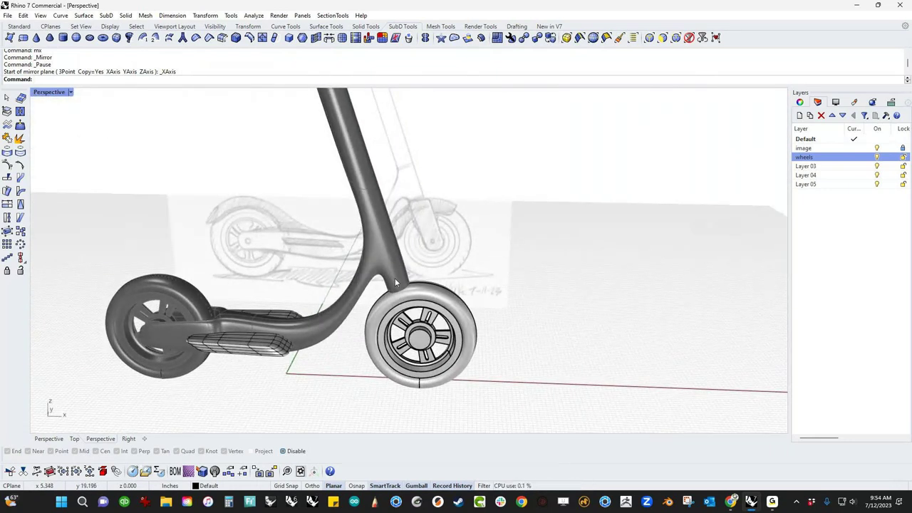
# - Inspect the front wheel area against the sketch and unlock the locked objects in the Perspective view
pyautogui.hotkey('ctrl', 'F2')
pyautogui.scroll(5, 449, 289)
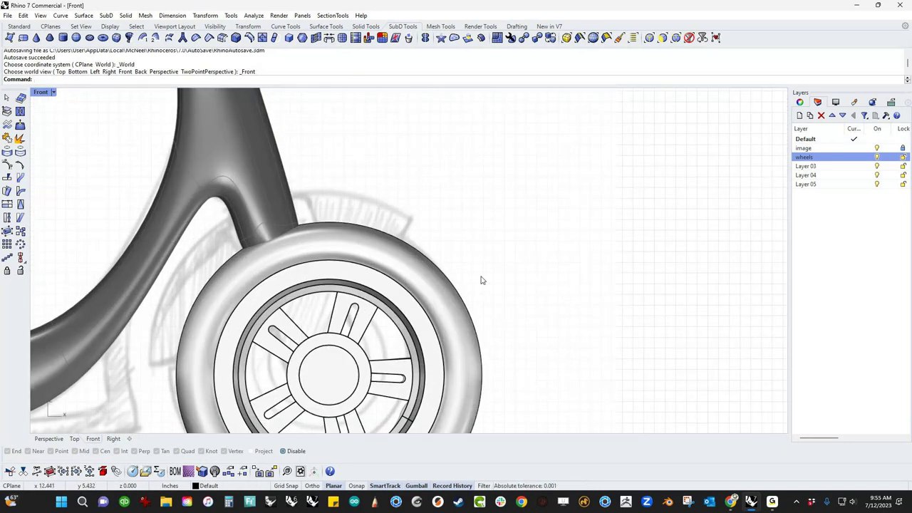
pyautogui.hotkey('ctrl', 'f3')
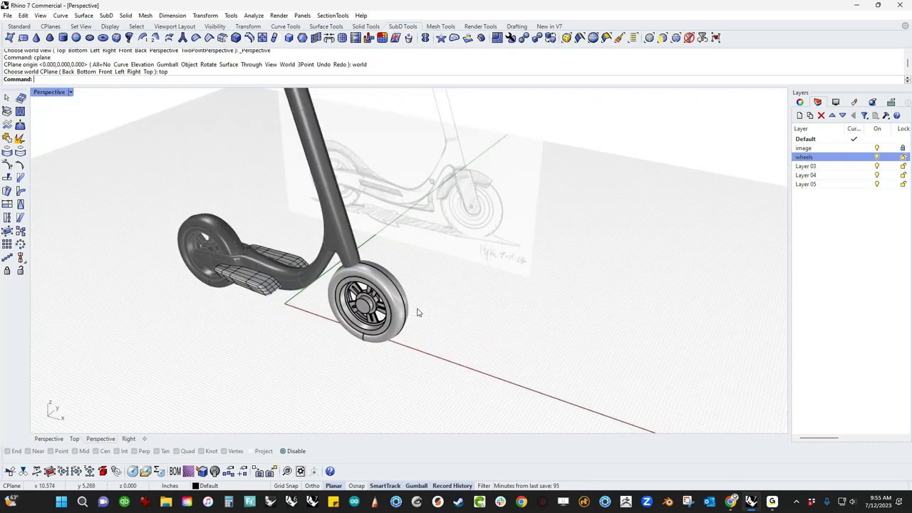
pyautogui.click(418, 314)
pyautogui.click(431, 336)
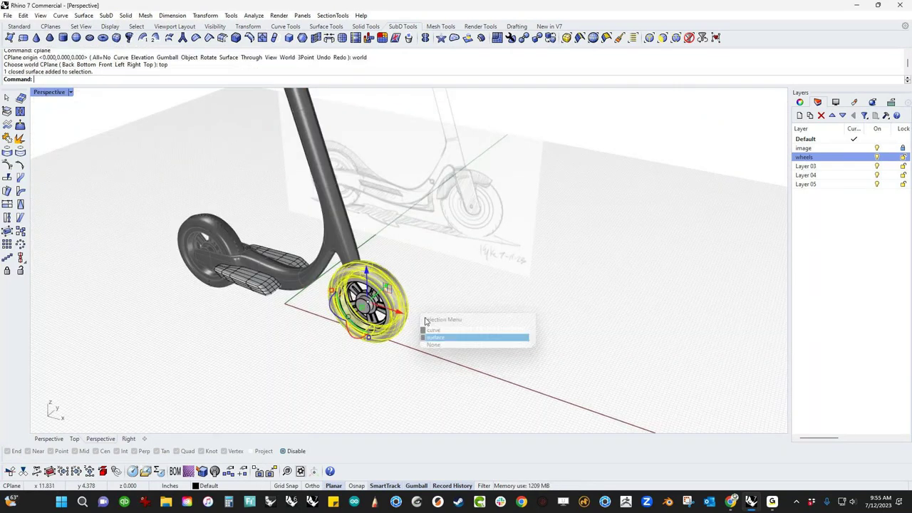
pyautogui.write('Un')
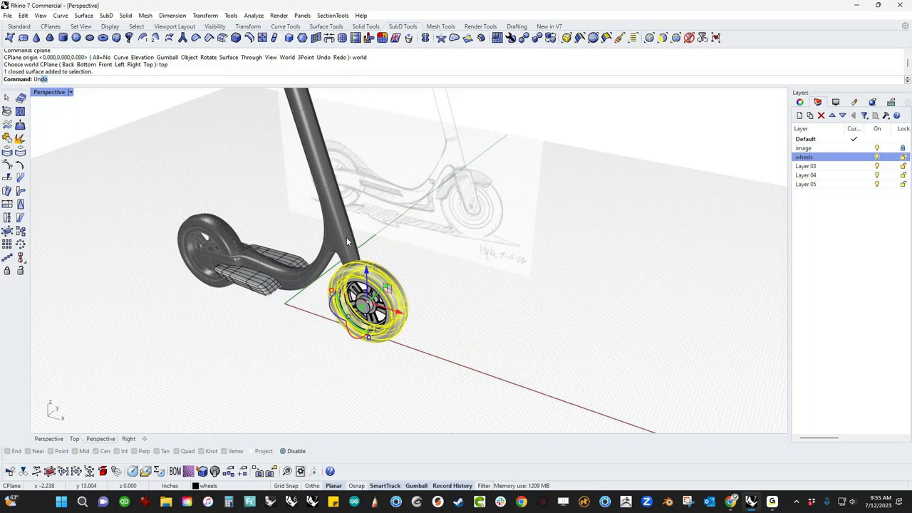
pyautogui.write('luck')
pyautogui.press('BackSpace')
pyautogui.press('BackSpace')
pyautogui.write('l')
pyautogui.press('Return')
# - Isolate the scooter frame and the front tire, and show them in the Right view
pyautogui.click(348, 242)
pyautogui.keyDown('shift'); pyautogui.click(372, 280); pyautogui.keyUp('shift')
pyautogui.write('i')
pyautogui.press('Return')
pyautogui.write('f')
pyautogui.press('Return')
pyautogui.hotkey('ctrl', 'F3')
pyautogui.scroll(3, 372, 280)
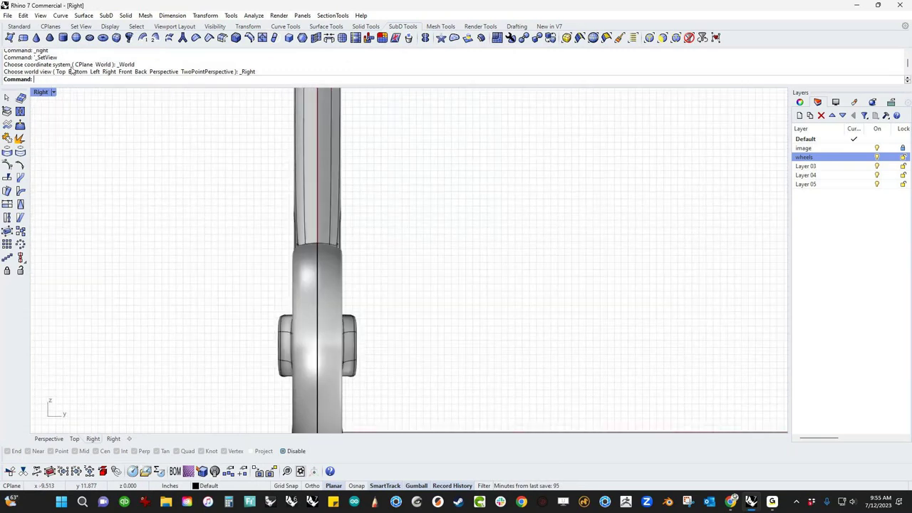
# - Draw a rounded rectangle centred on the front tire in the Right view, enclosing it with fully rounded ends about 2.3 in wide
pyautogui.click(19, 26)
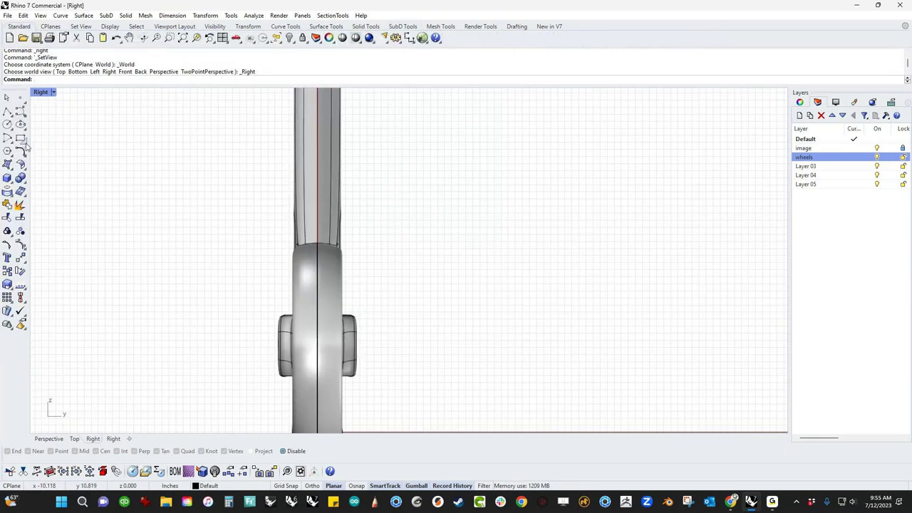
pyautogui.click(22, 141)
pyautogui.click(182, 79)
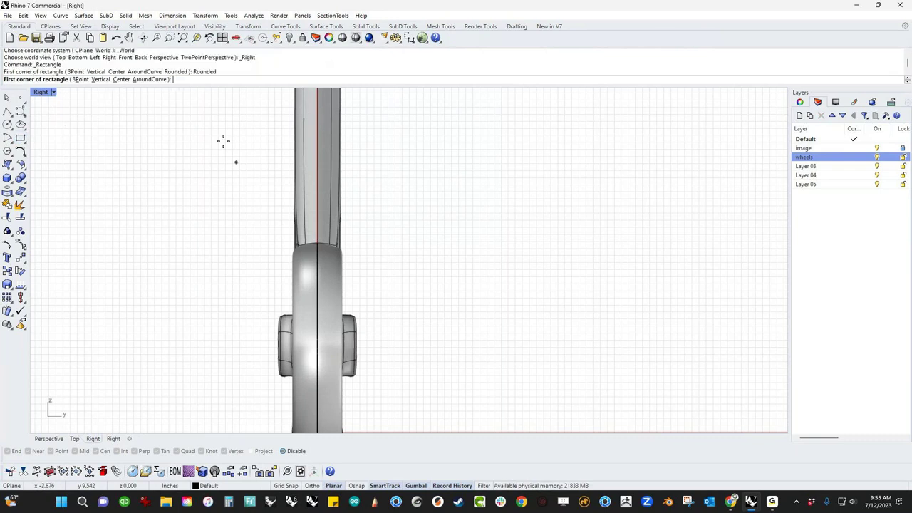
pyautogui.click(120, 79)
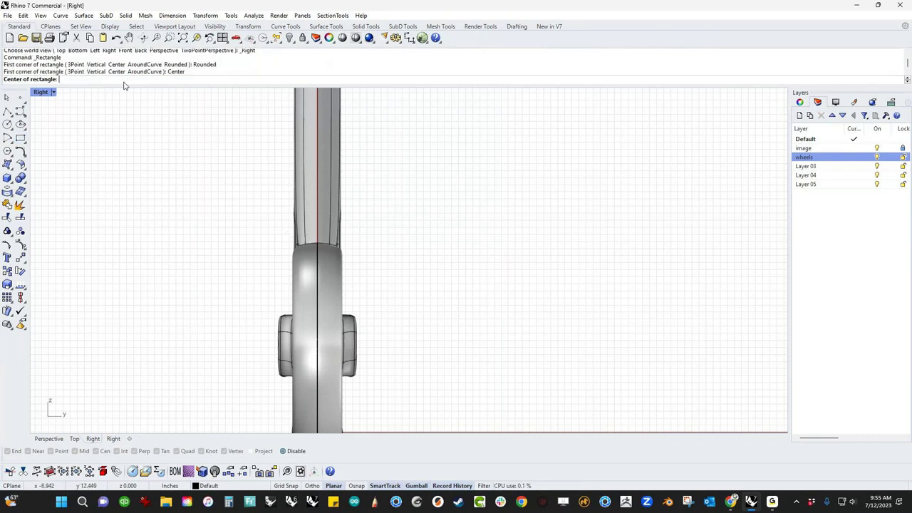
pyautogui.click(320, 360)
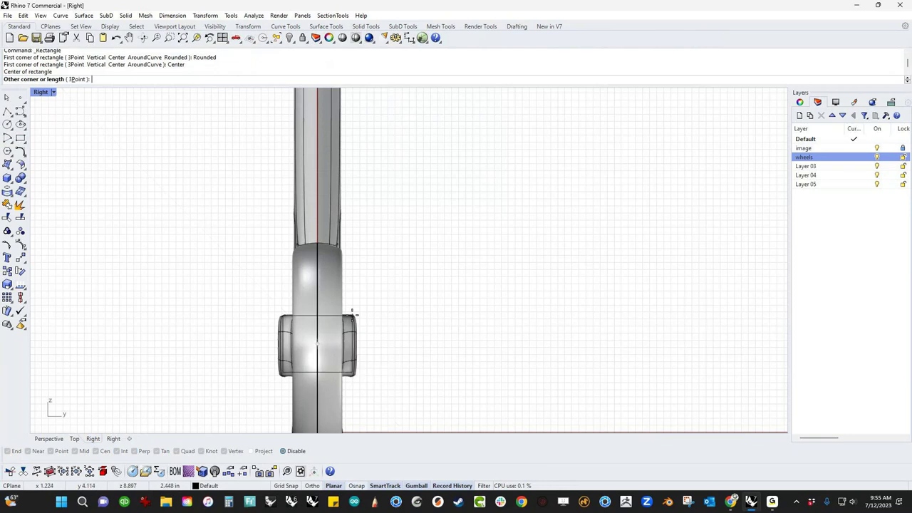
pyautogui.click(350, 234)
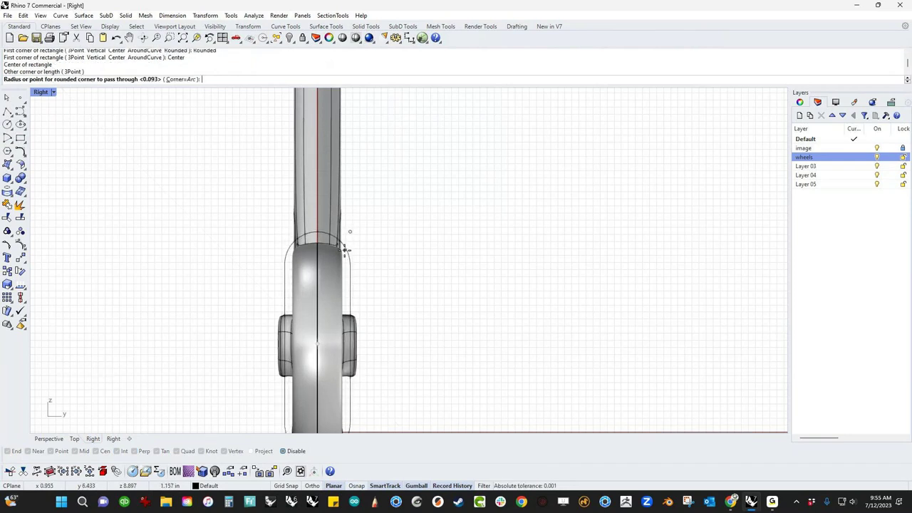
pyautogui.click(350, 285)
# - Tilt the rounded rectangle in the Front view to match the fork's slope and extrude it to both sides into a band around the wheel
pyautogui.moveTo(394, 344); pyautogui.dragTo(395, 309, button='right')
pyautogui.hotkey('ctrl', 'F4')
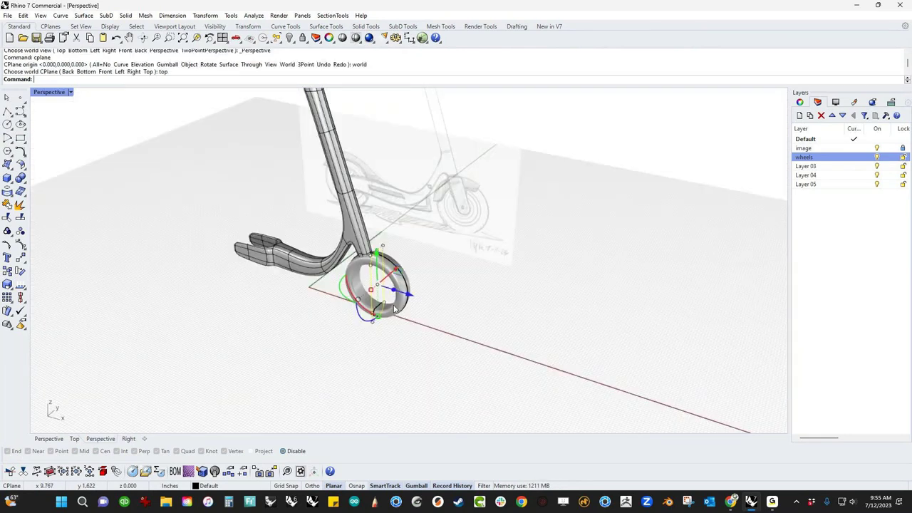
pyautogui.hotkey('ctrl', 'F2')
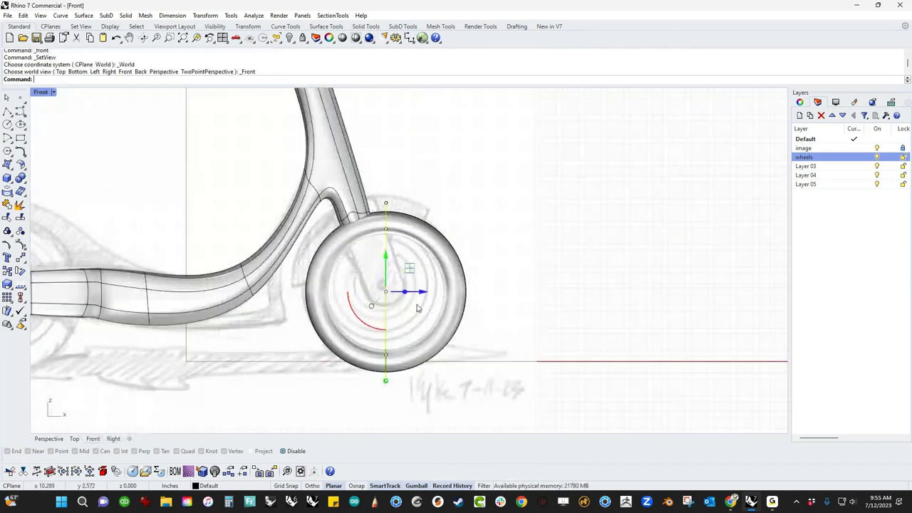
pyautogui.moveTo(381, 328); pyautogui.dragTo(401, 336)
pyautogui.moveTo(421, 281); pyautogui.dragTo(417, 294)
pyautogui.click(486, 315)
pyautogui.moveTo(486, 316); pyautogui.dragTo(451, 341, button='right')
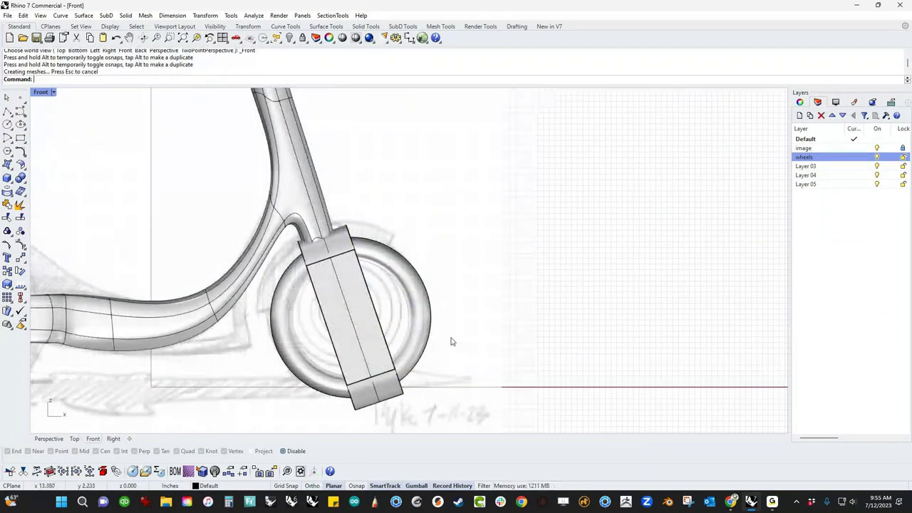
# - Draw a rounded rectangle about 2.25 by 8.1 in, centred on the wheel centre, in the wireframe Front view, accepting the default corner radius
pyautogui.middleClick(451, 342)
pyautogui.click(398, 318)
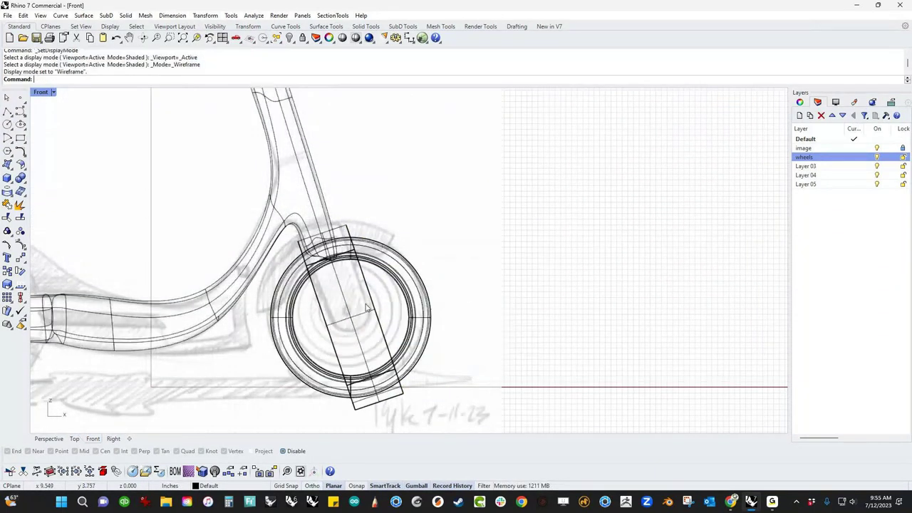
pyautogui.scroll(3, 363, 305)
pyautogui.moveTo(354, 315); pyautogui.dragTo(360, 294, button='right')
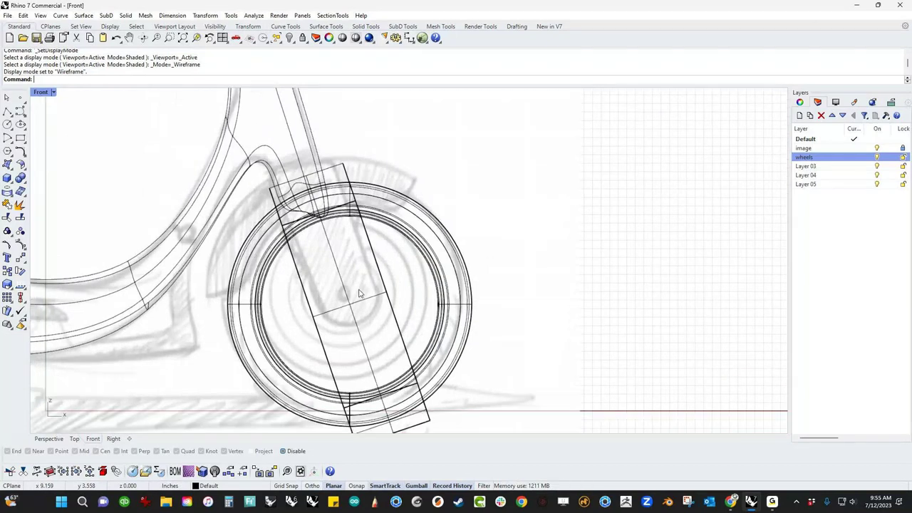
pyautogui.click(22, 141)
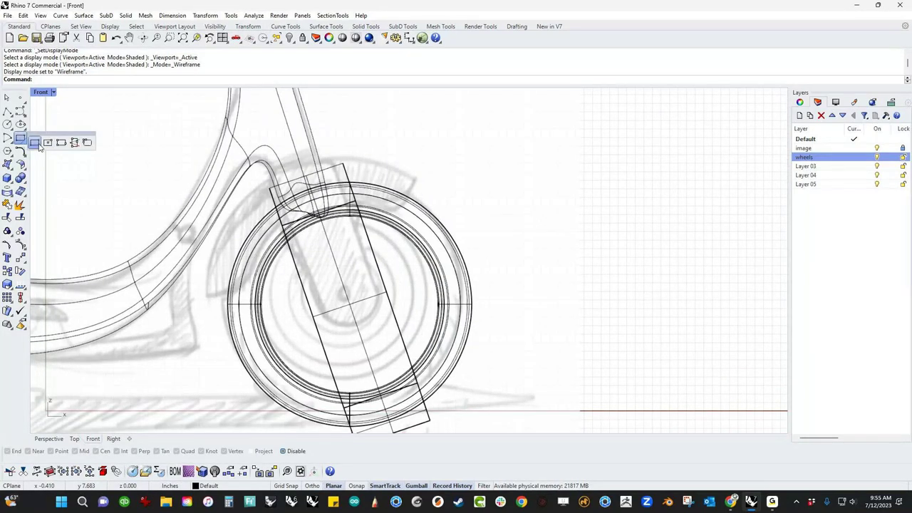
pyautogui.click(37, 144)
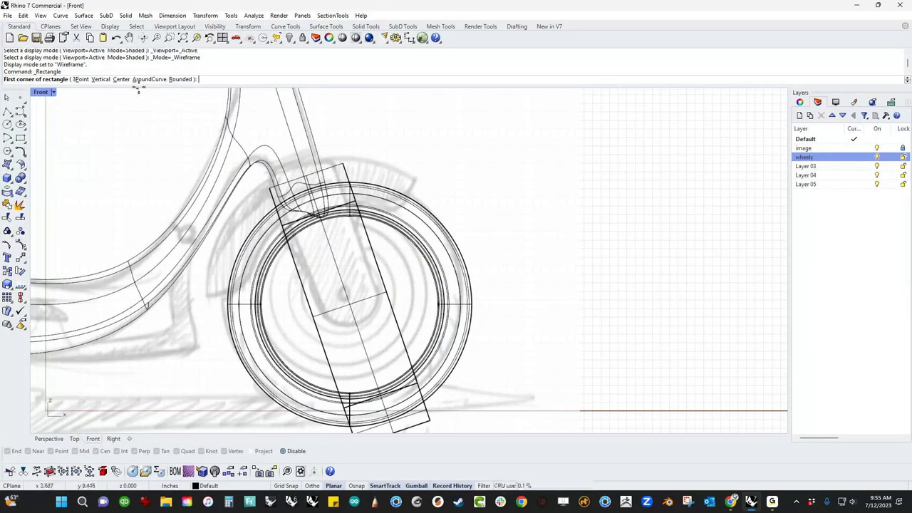
pyautogui.click(179, 80)
pyautogui.click(121, 79)
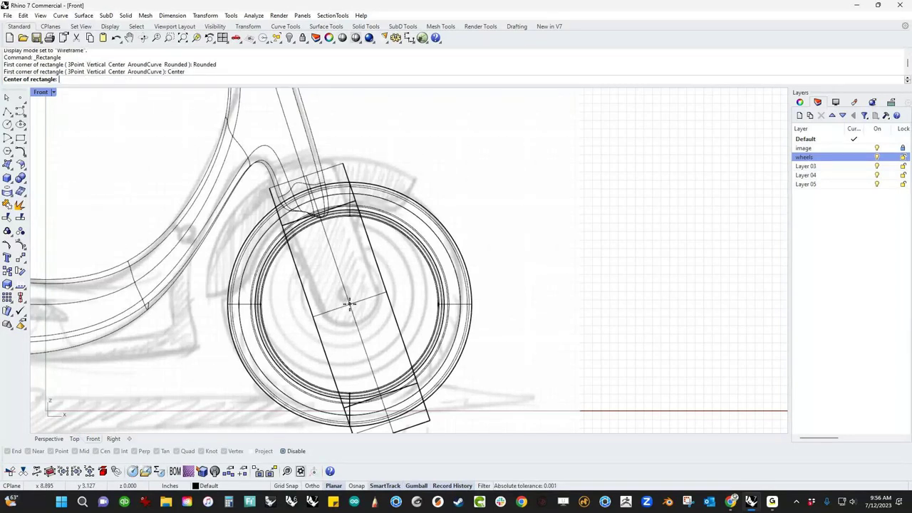
pyautogui.click(349, 303)
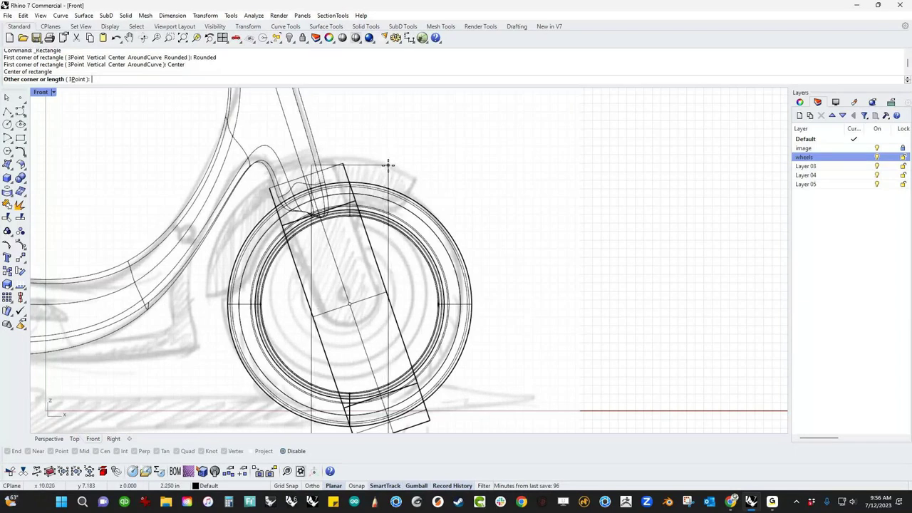
pyautogui.click(389, 166)
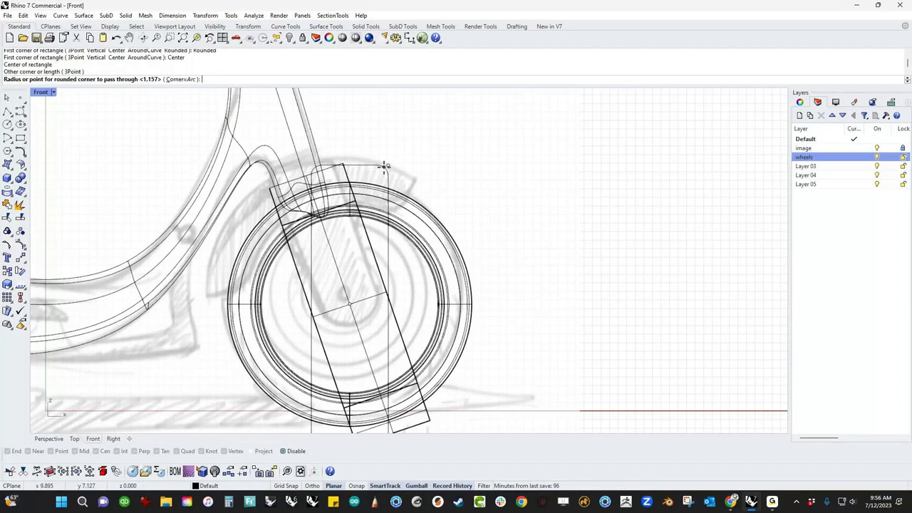
pyautogui.press('Return')
pyautogui.write('rr')
pyautogui.press('Return')
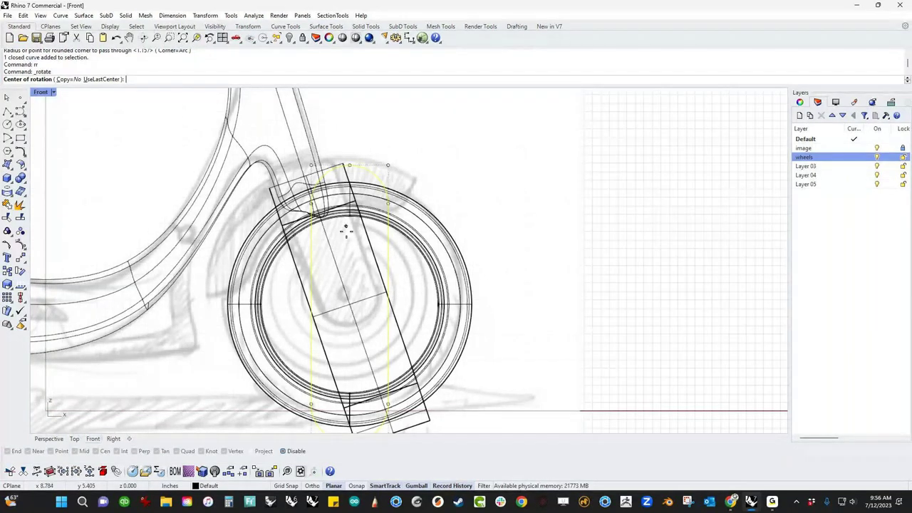
pyautogui.press('Escape')
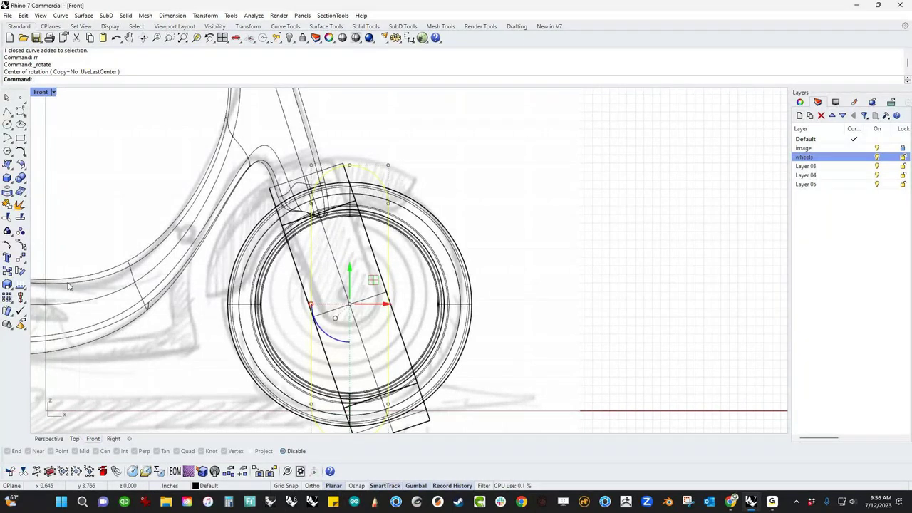
# - Move the new rounded rectangle up so its lower end sits at the bottom of the sketched fork leg
pyautogui.write('m')
pyautogui.press('Return')
pyautogui.moveTo(349, 333); pyautogui.dragTo(353, 250, button='right')
pyautogui.click(353, 359)
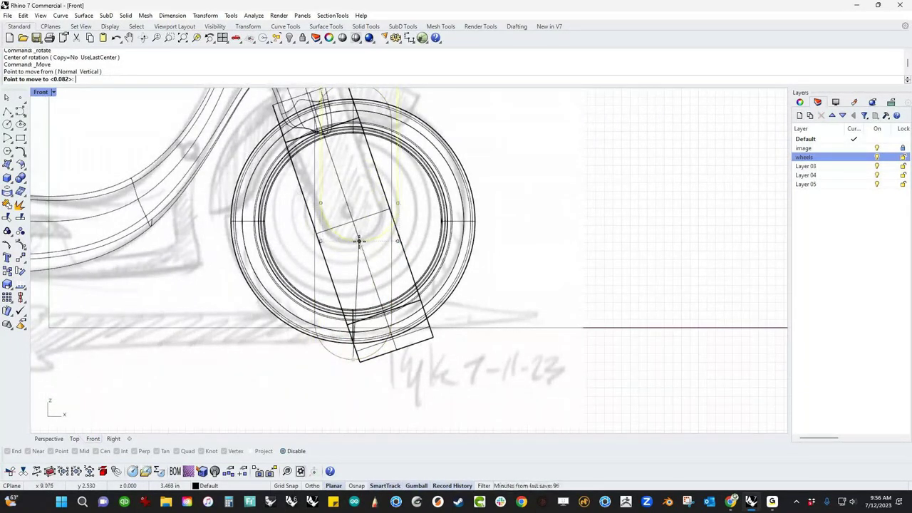
pyautogui.click(360, 241)
# - Rotate the rounded rectangle about its lower end by about 18.3 degrees to line it up with the steering tube
pyautogui.write('rr')
pyautogui.press('Return')
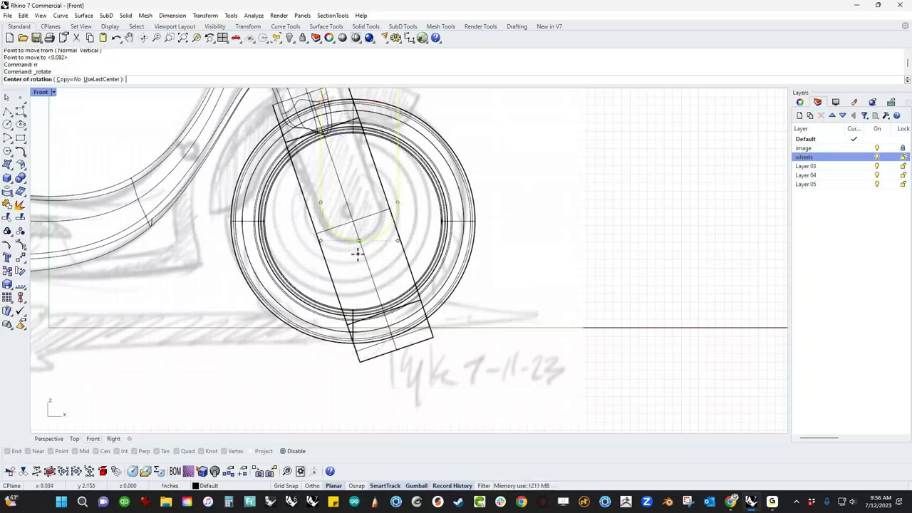
pyautogui.click(360, 241)
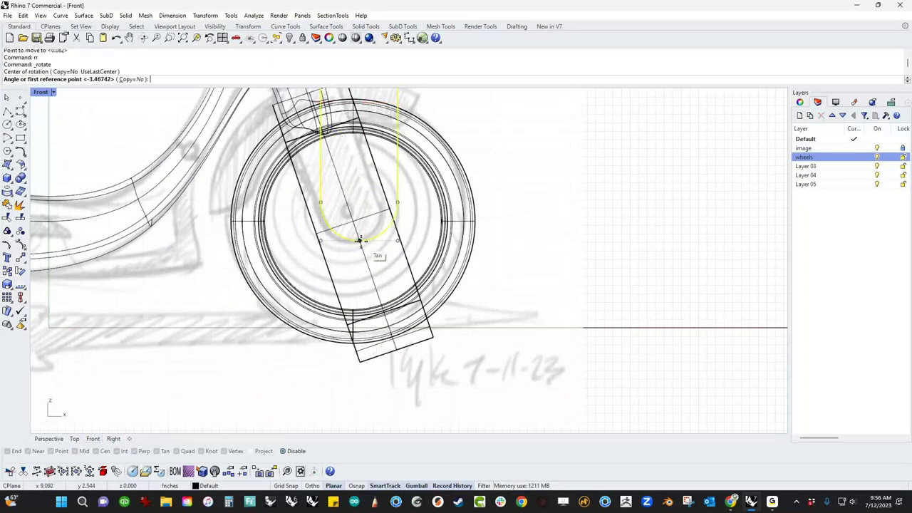
pyautogui.scroll(-3, 360, 242)
pyautogui.moveTo(365, 258); pyautogui.dragTo(357, 319, button='right')
pyautogui.click(351, 146)
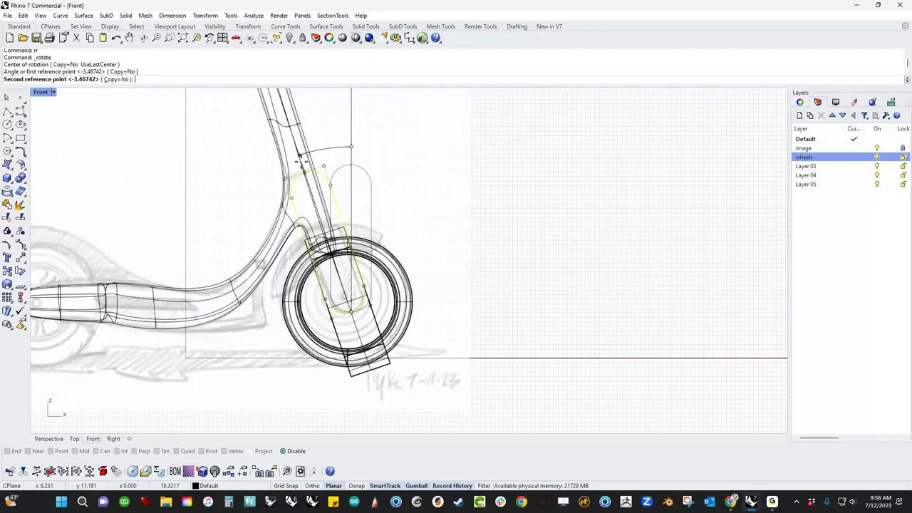
pyautogui.click(299, 156)
# - Narrow the rotated rounded rectangle and shift it slightly to fit the outline of the sketched fork leg
pyautogui.scroll(3, 327, 207)
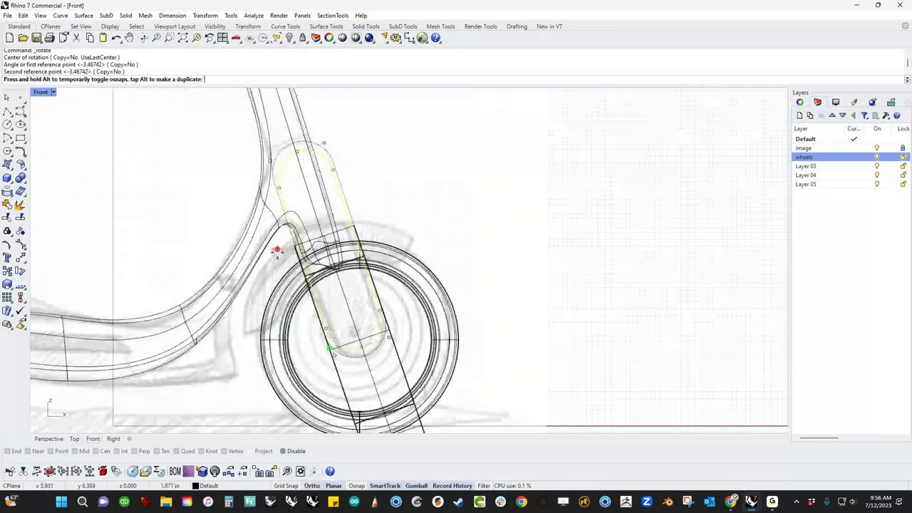
pyautogui.moveTo(330, 213); pyautogui.dragTo(335, 231)
pyautogui.moveTo(335, 268); pyautogui.dragTo(336, 267)
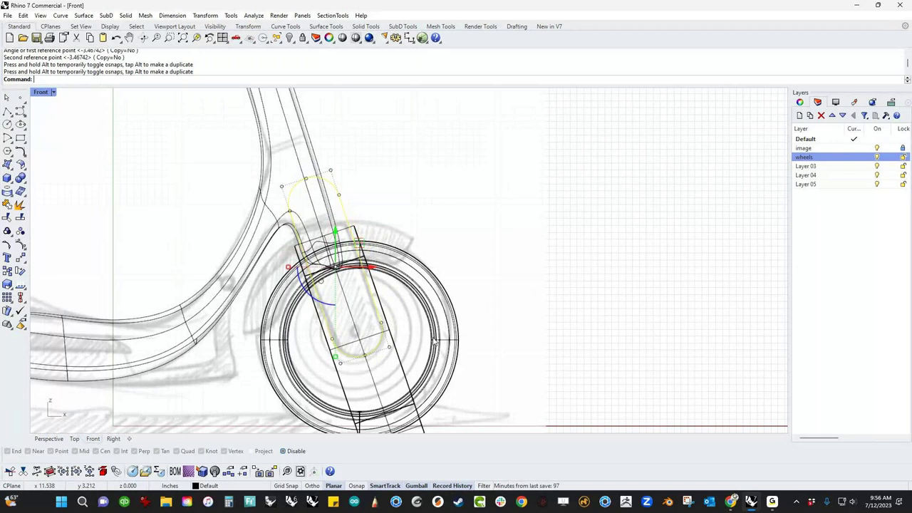
# - Trim off the extruded band's lower part with the rounded rectangle, and display the model shaded in the Perspective view
pyautogui.hotkey('ctrl', 't')
pyautogui.click(409, 385)
pyautogui.click(495, 320)
pyautogui.hotkey('ctrl', 'F4')
pyautogui.middleClick(494, 320)
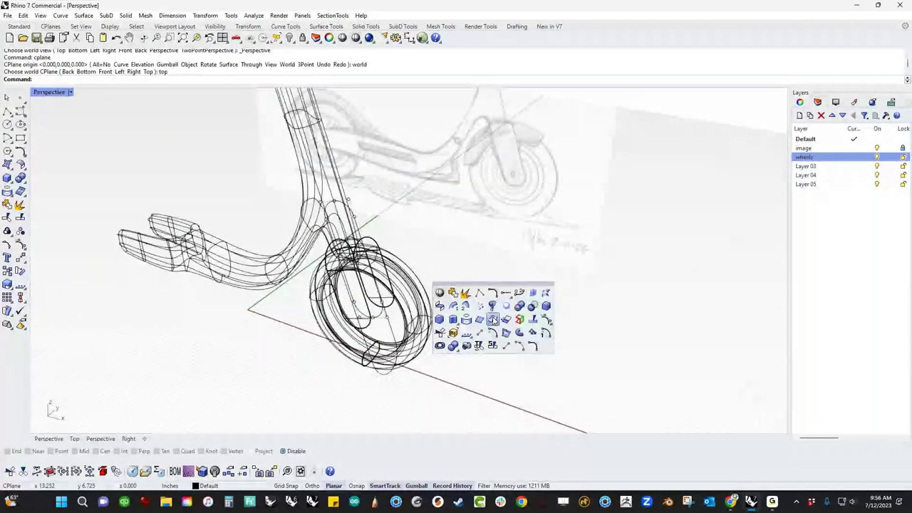
pyautogui.click(440, 293)
# - Offset the trimmed fork surface outward into a solid with a distance of 0.25
pyautogui.scroll(5, 359, 246)
pyautogui.moveTo(346, 261)
pyautogui.mouseDown(button='right')
pyautogui.moveTo(243, 293)
pyautogui.moveTo(355, 278)
pyautogui.moveTo(324, 282)
pyautogui.moveTo(387, 284)
pyautogui.mouseUp(button='right')
pyautogui.click(387, 284)
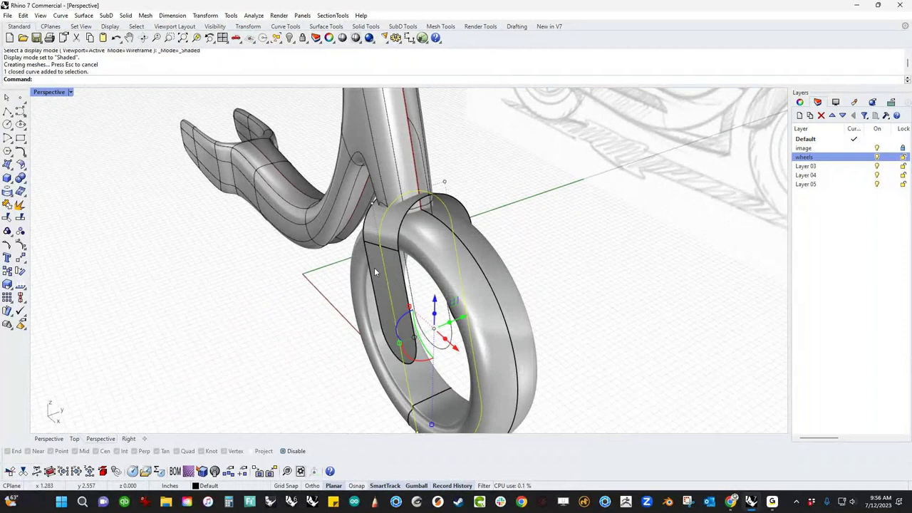
pyautogui.click(374, 268)
pyautogui.click(126, 15)
pyautogui.click(158, 246)
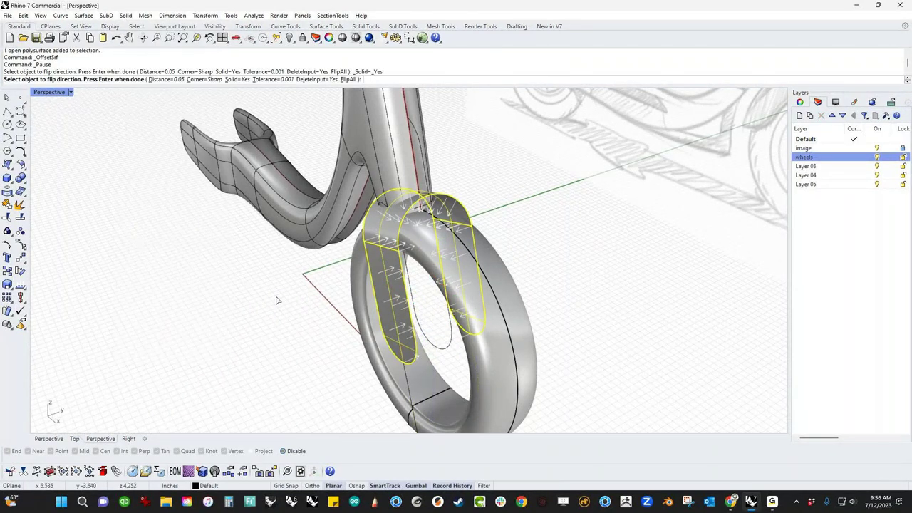
pyautogui.write('f')
pyautogui.press('Return')
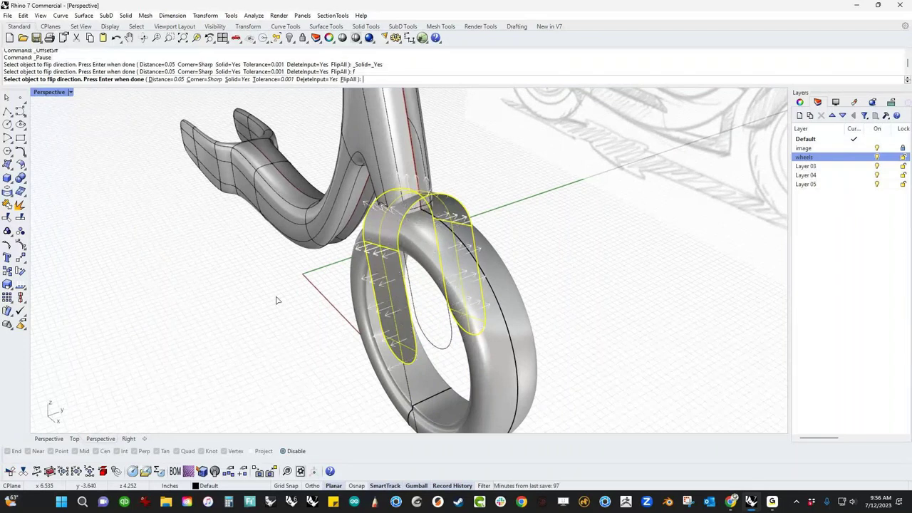
pyautogui.write('.25')
pyautogui.press('Return')
pyautogui.press('Return')
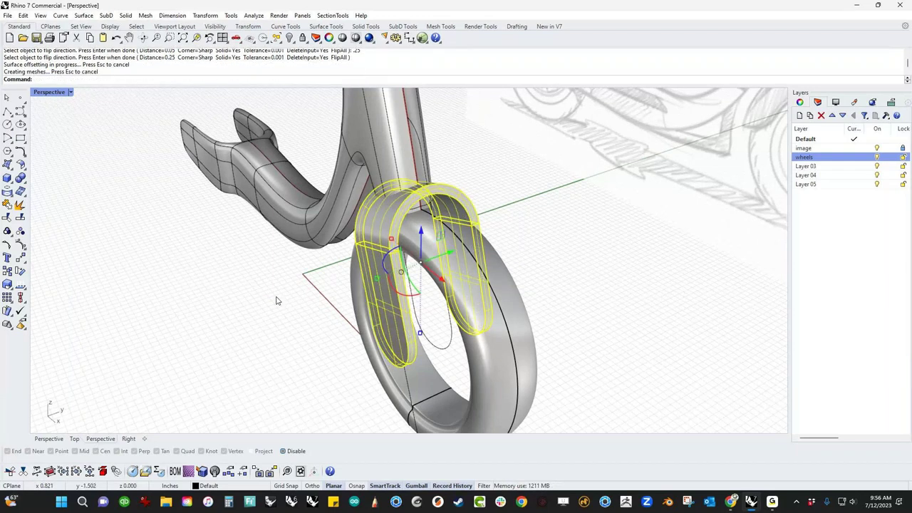
pyautogui.press('Escape')
# - Rotate the solid fork in the Front view about its lower end by about 2.7 degrees, tilting its top toward the frame
pyautogui.moveTo(278, 301)
pyautogui.mouseDown(button='right')
pyautogui.moveTo(241, 364)
pyautogui.moveTo(200, 293)
pyautogui.moveTo(381, 350)
pyautogui.moveTo(407, 332)
pyautogui.moveTo(412, 349)
pyautogui.mouseUp(button='right')
pyautogui.hotkey('ctrl', 'F2')
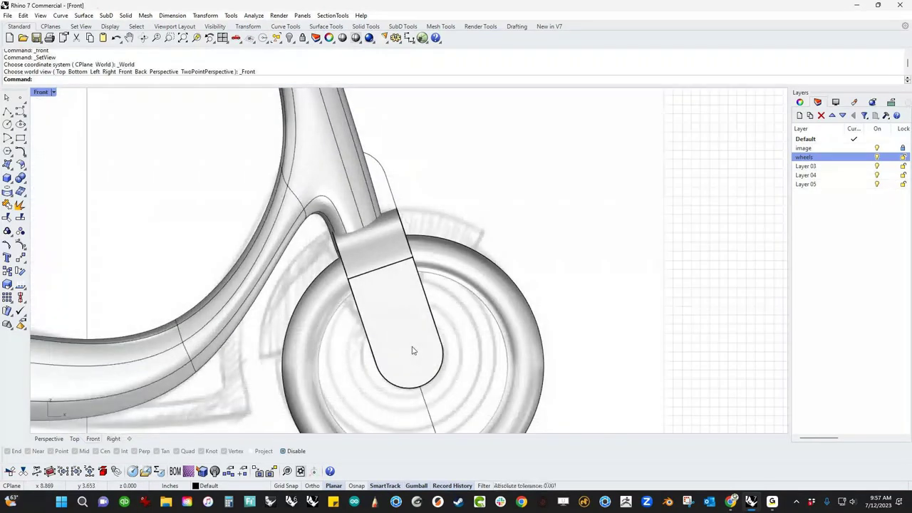
pyautogui.click(417, 357)
pyautogui.write('rr')
pyautogui.press('Return')
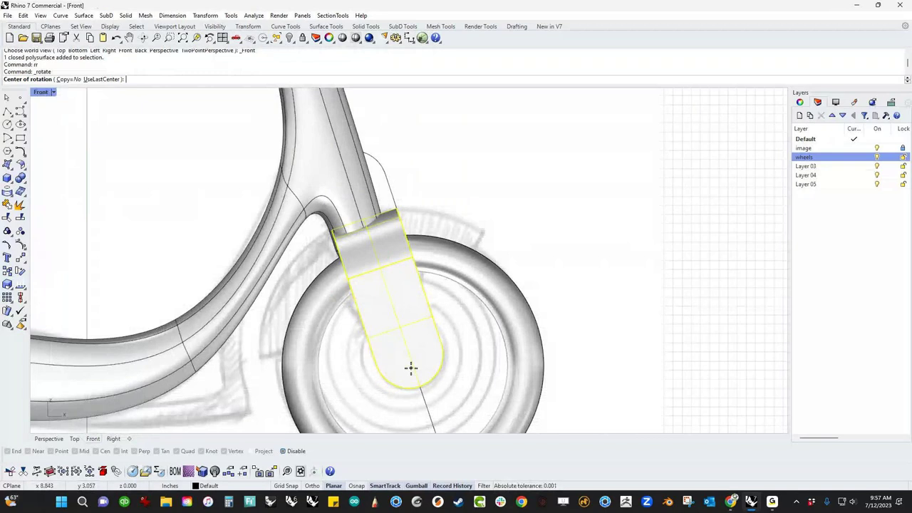
pyautogui.press('alt')
pyautogui.click(422, 385)
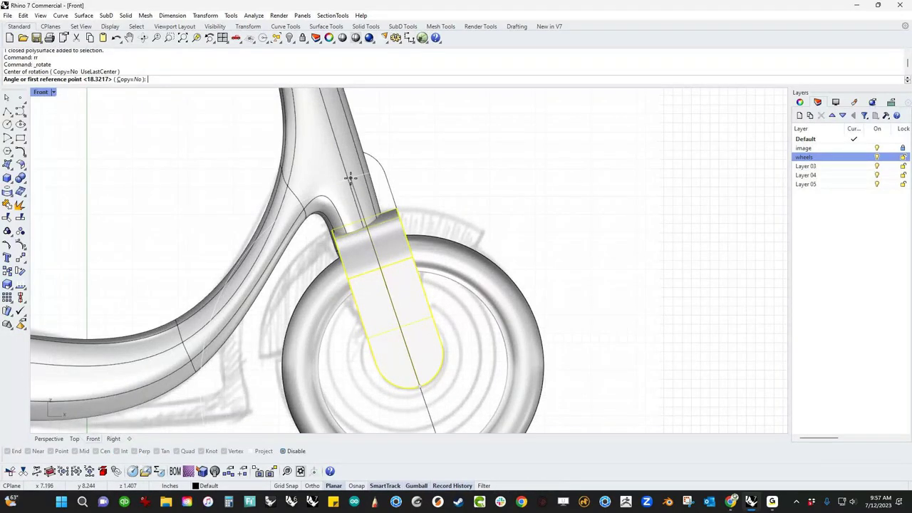
pyautogui.click(352, 179)
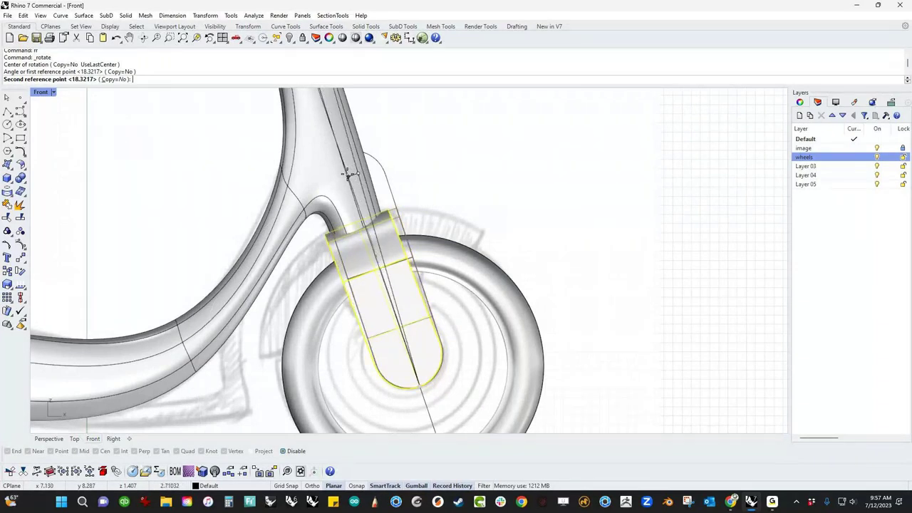
pyautogui.click(347, 174)
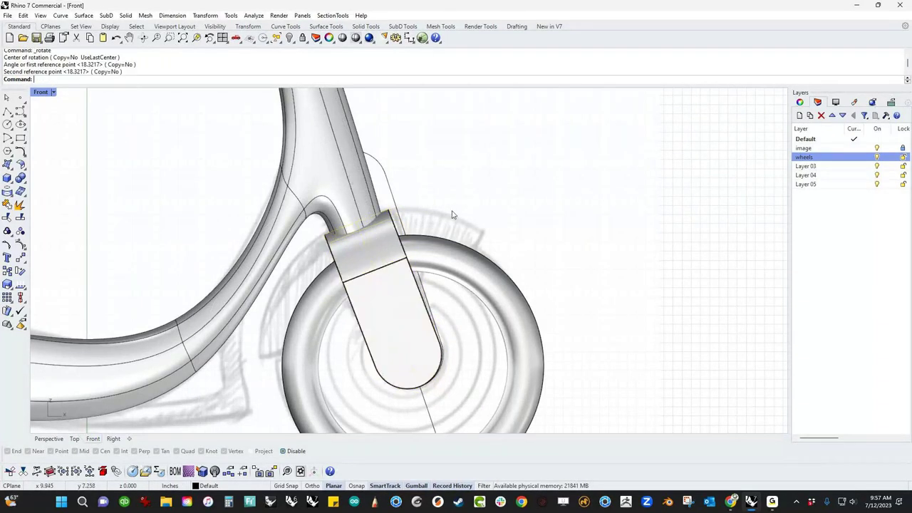
pyautogui.moveTo(384, 214); pyautogui.dragTo(381, 249, button='right')
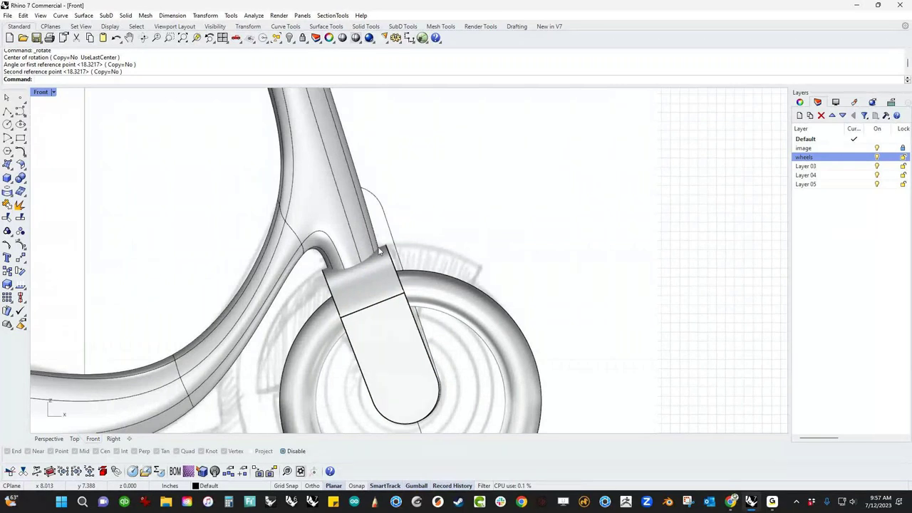
pyautogui.scroll(-3, 401, 259)
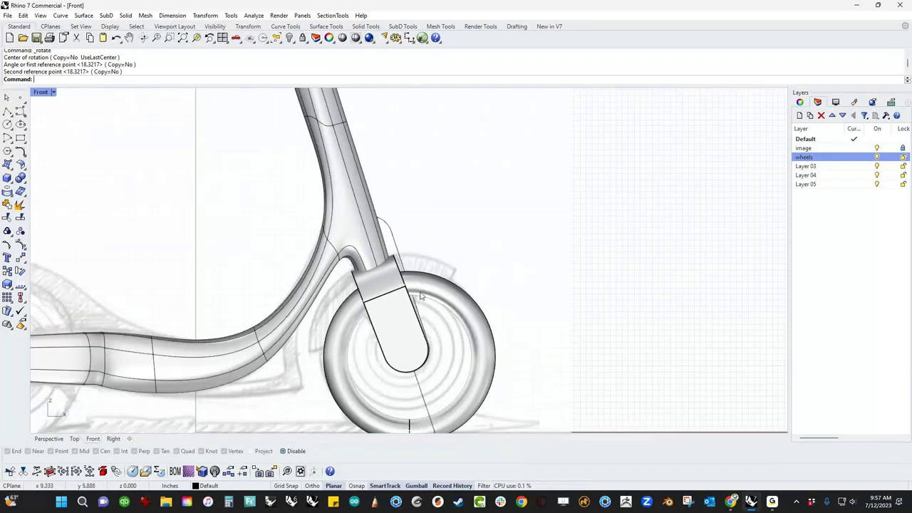
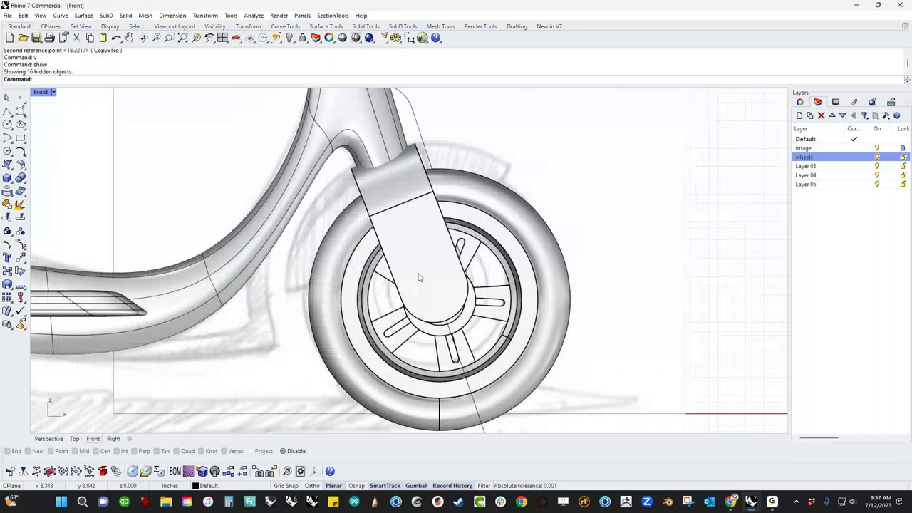
# - Select the solid fork and display the Front view in wireframe
pyautogui.click(419, 278)
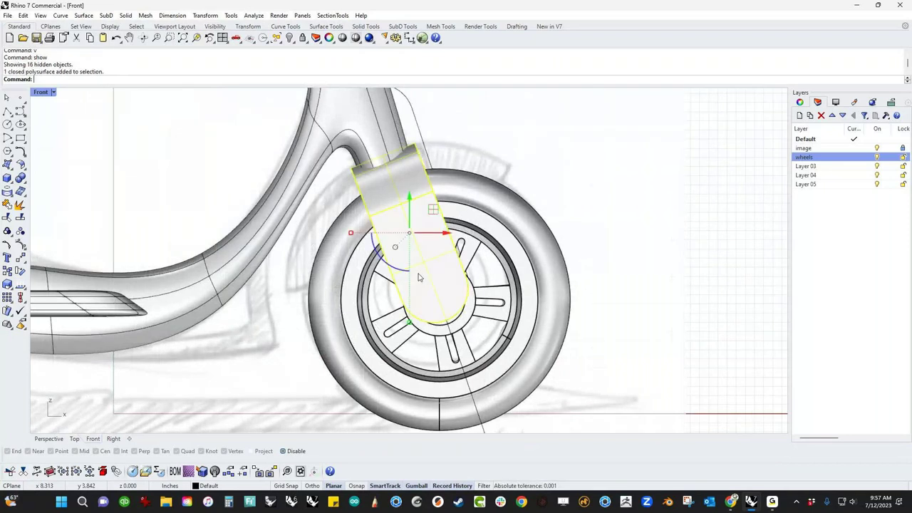
pyautogui.scroll(2, 419, 278)
pyautogui.middleClick(420, 296)
pyautogui.click(449, 307)
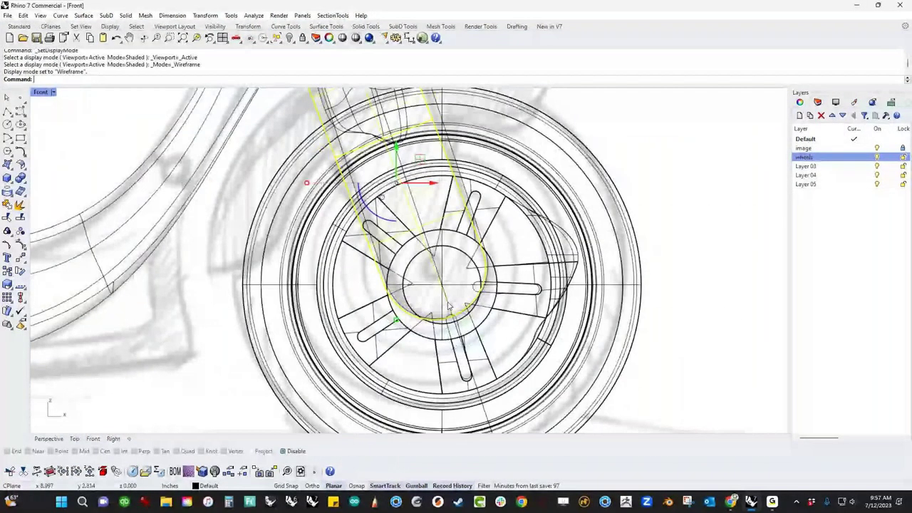
pyautogui.scroll(4, 449, 306)
pyautogui.click(20, 258)
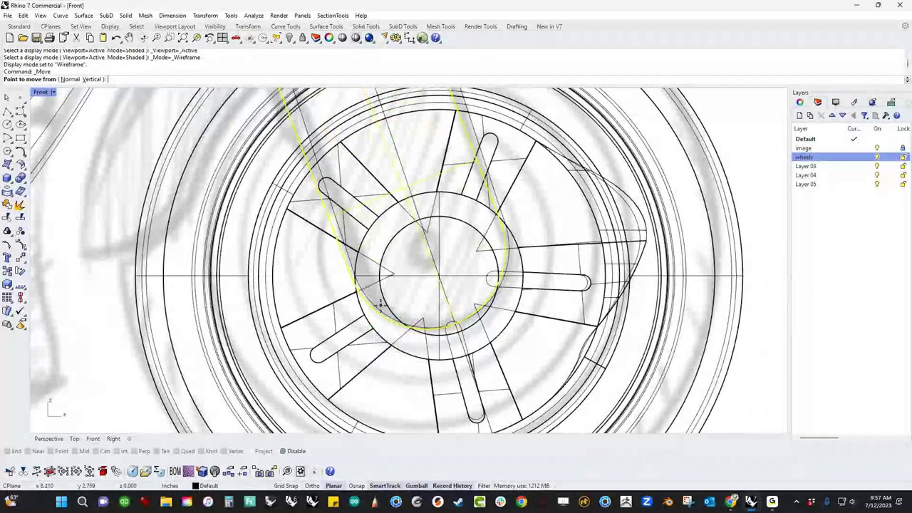
pyautogui.scroll(2, 380, 304)
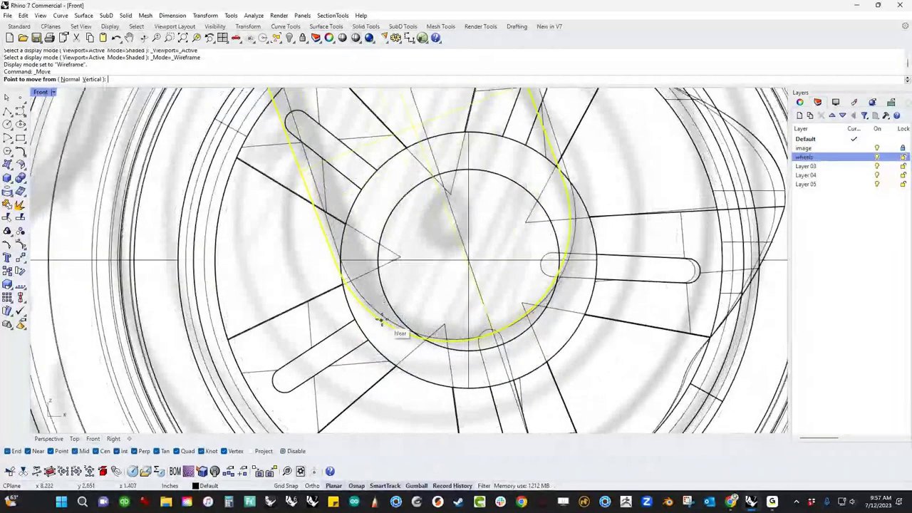
pyautogui.scroll(2, 357, 265)
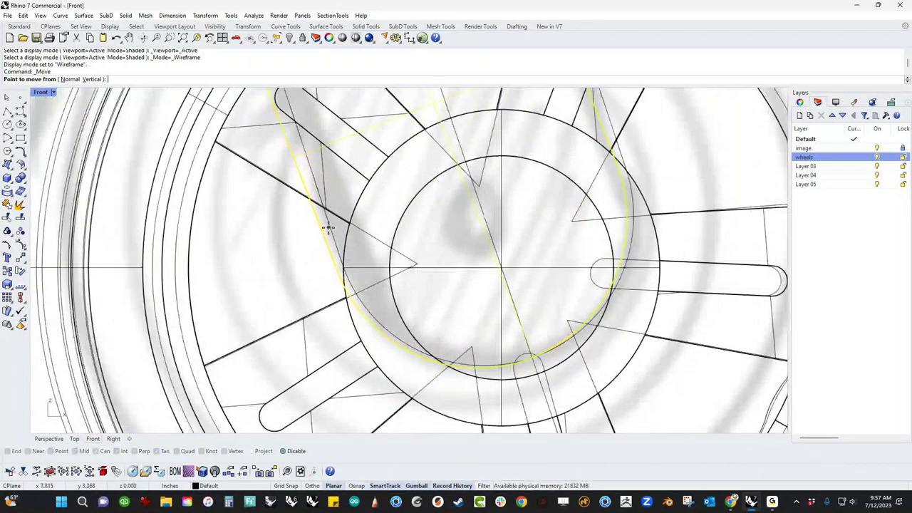
pyautogui.press('Escape')
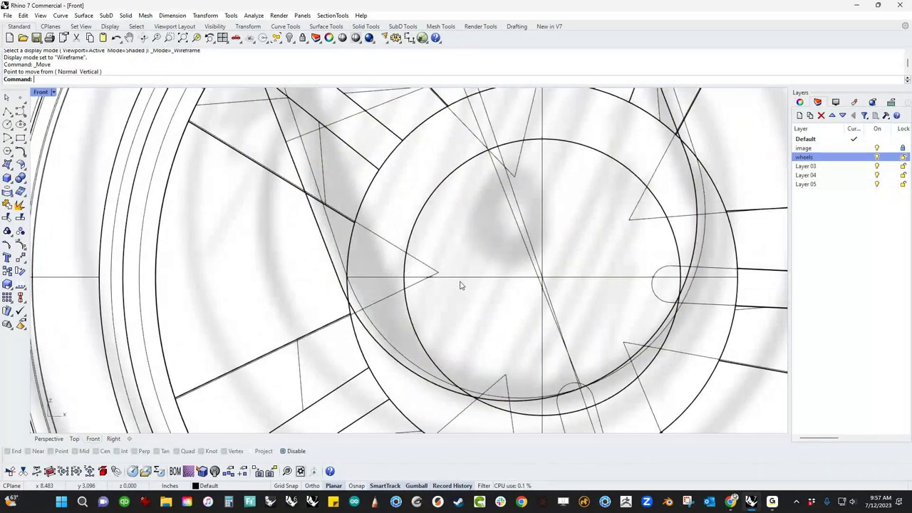
# - Isolate the fork by hiding every other object except the reference sketch
pyautogui.scroll(-3, 464, 283)
pyautogui.click(406, 262)
pyautogui.hotkey('ctrl', 'i')
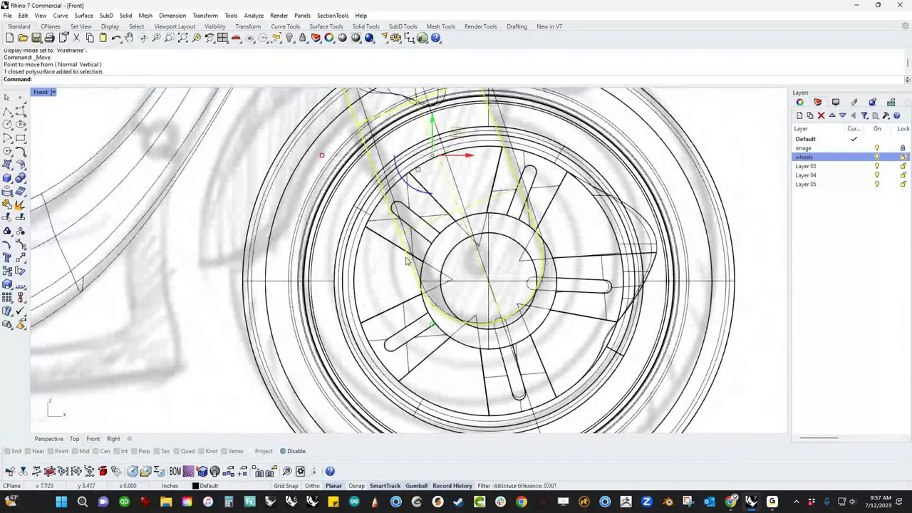
pyautogui.hotkey('ctrl', 'h')
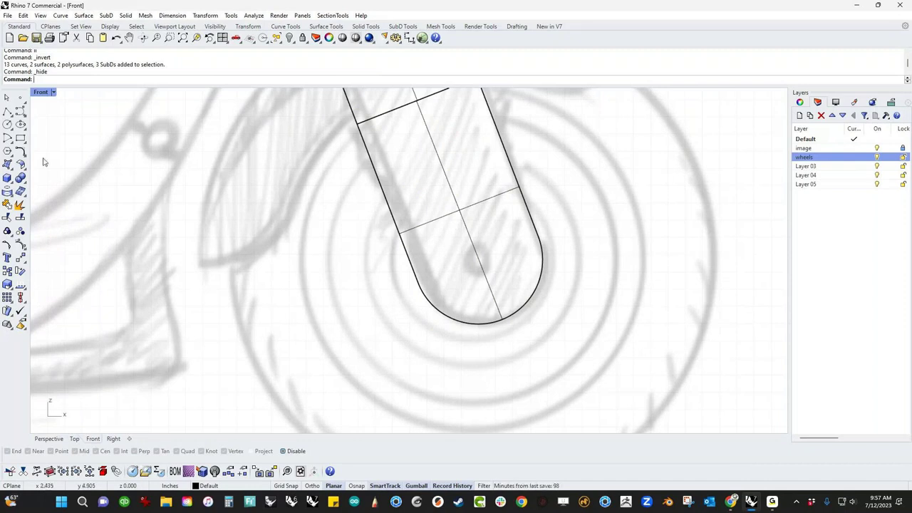
# - Draw a three-point circle through the rounded lower end of the fork leg
pyautogui.click(11, 131)
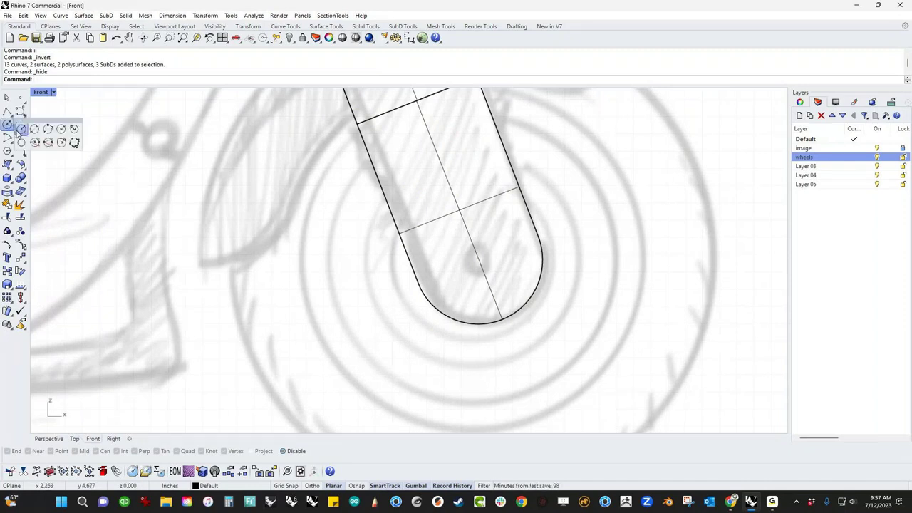
pyautogui.click(21, 128)
pyautogui.click(444, 314)
pyautogui.click(519, 308)
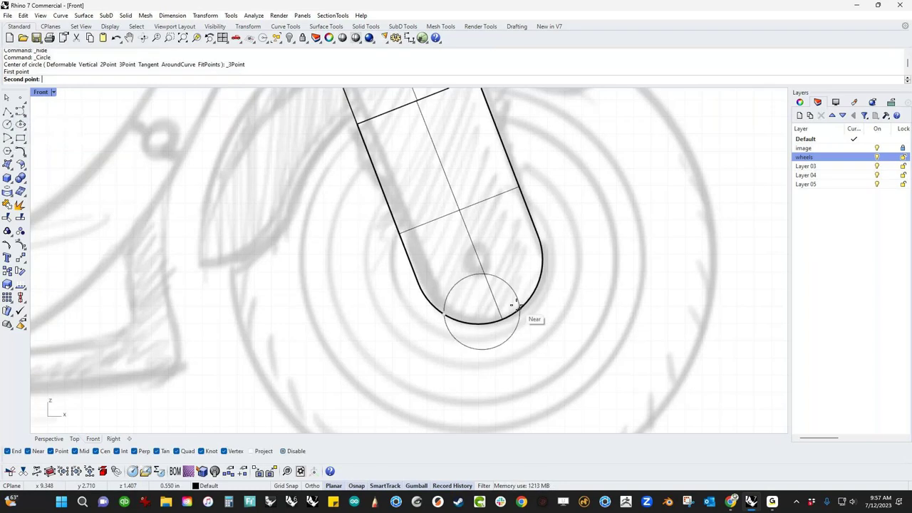
pyautogui.click(540, 262)
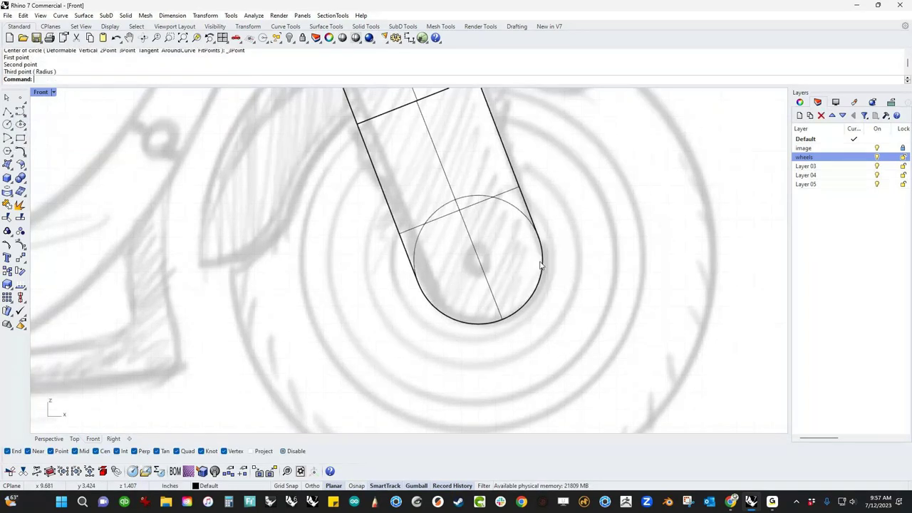
pyautogui.click(511, 208)
pyautogui.press('Escape')
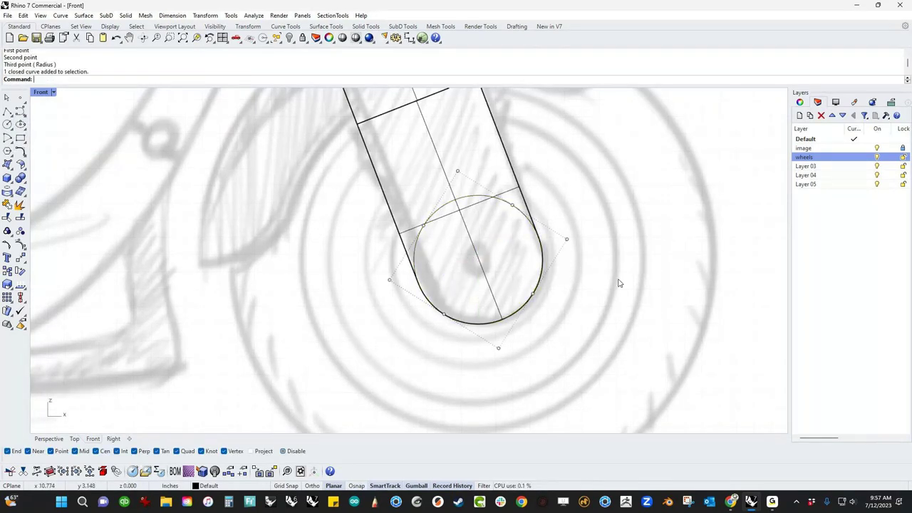
# - Place a point object at the centre of the construction circle, and delete the circle
pyautogui.click(21, 99)
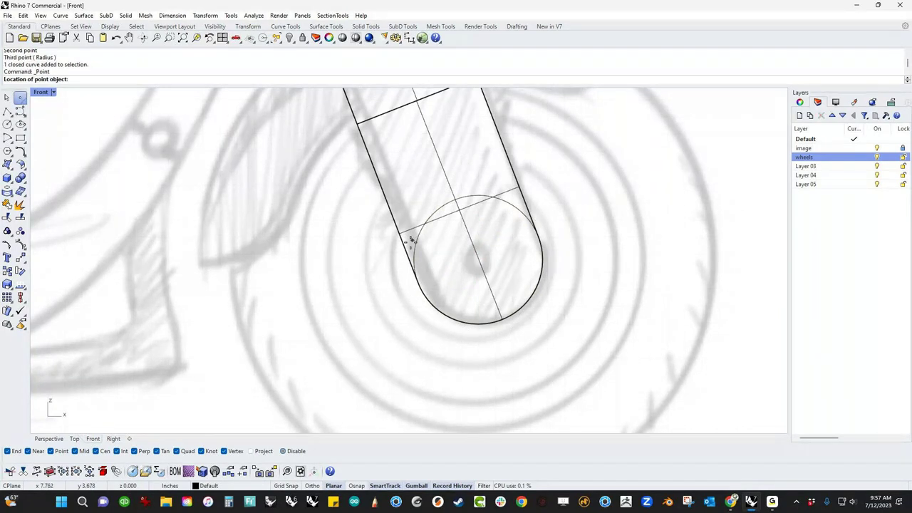
pyautogui.click(428, 240)
pyautogui.click(421, 241)
pyautogui.press('Delete')
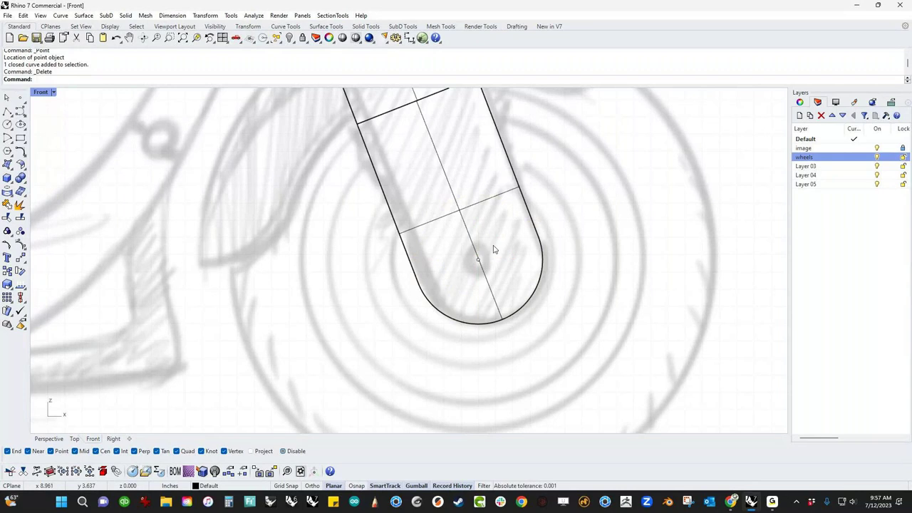
# - Show all hidden objects and move the fork with its centre point from that point to the centre of the front wheel's hub
pyautogui.hotkey('ctrl', 'a')
pyautogui.write('show')
pyautogui.press('Return')
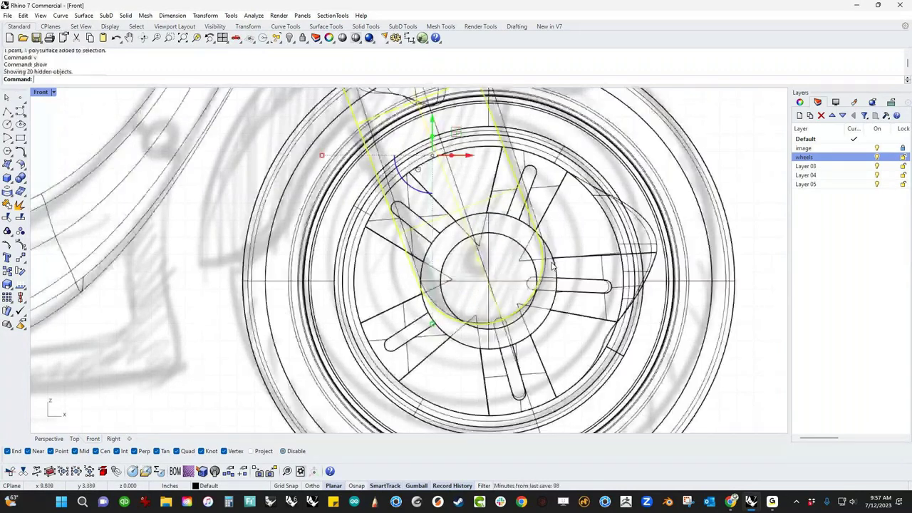
pyautogui.click(20, 258)
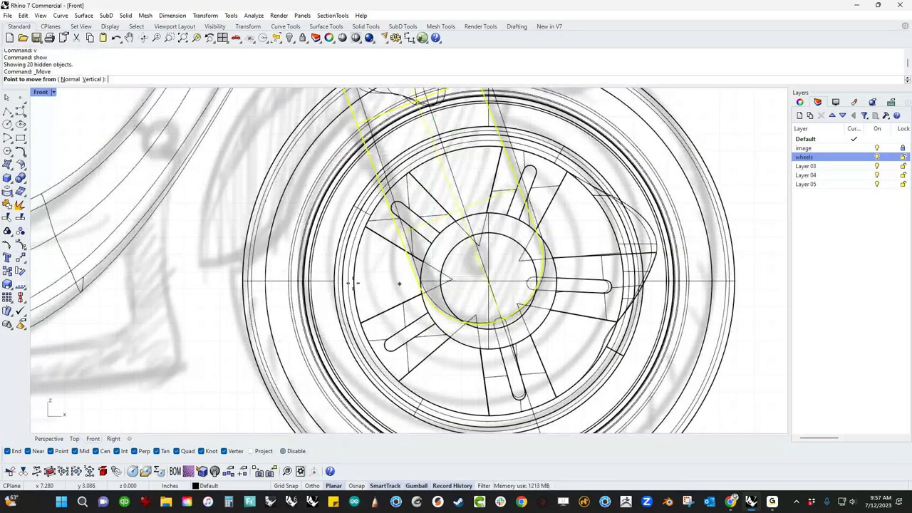
pyautogui.click(477, 266)
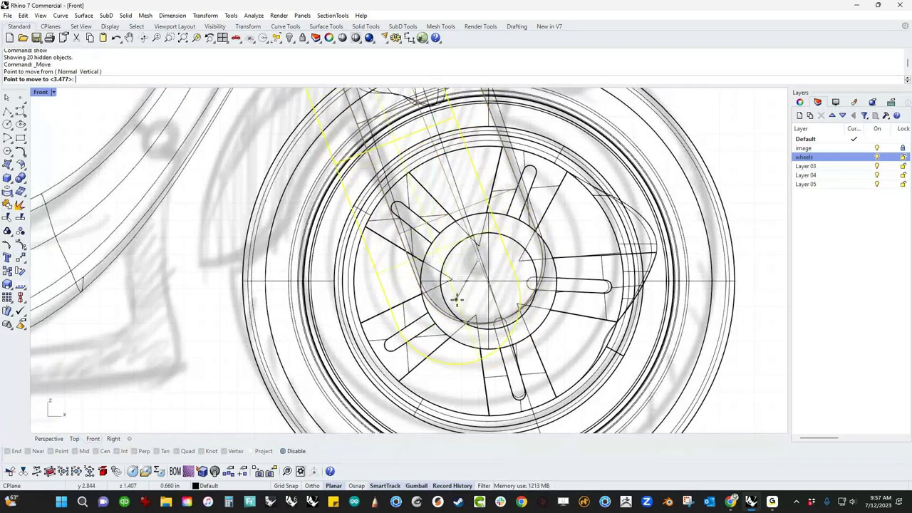
pyautogui.click(451, 303)
pyautogui.scroll(-4, 524, 317)
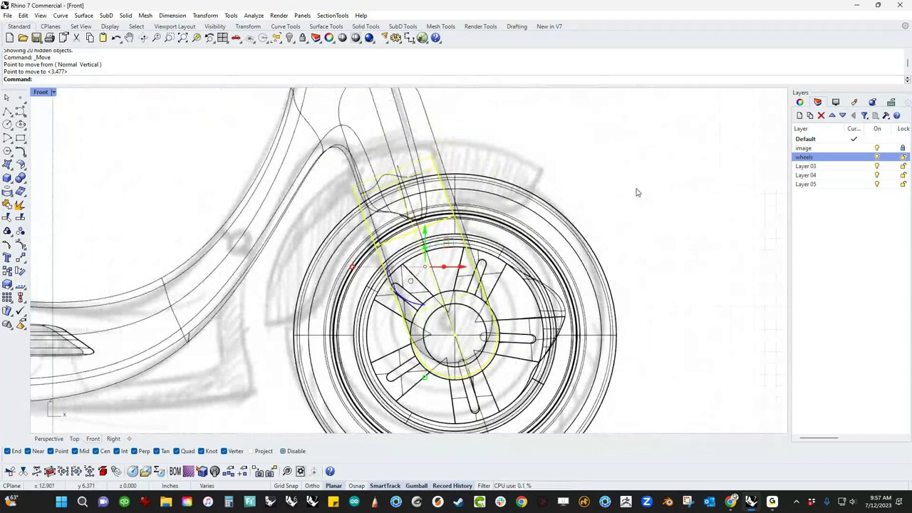
pyautogui.press('Escape')
# - Restore shaded display and move the fork sideways in the Perspective view so its two legs straddle the front wheel
pyautogui.middleClick(577, 208)
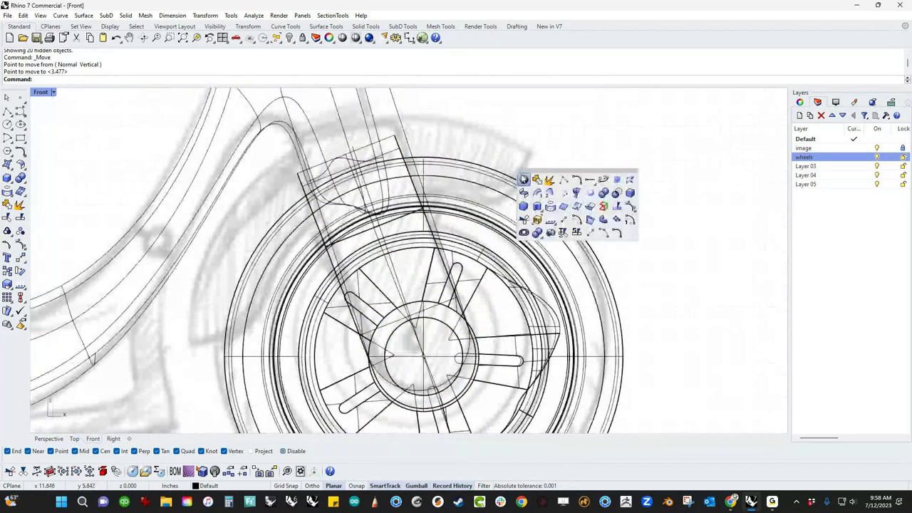
pyautogui.click(524, 180)
pyautogui.scroll(-8, 536, 232)
pyautogui.moveTo(543, 260); pyautogui.dragTo(500, 303, button='right')
pyautogui.click(451, 315)
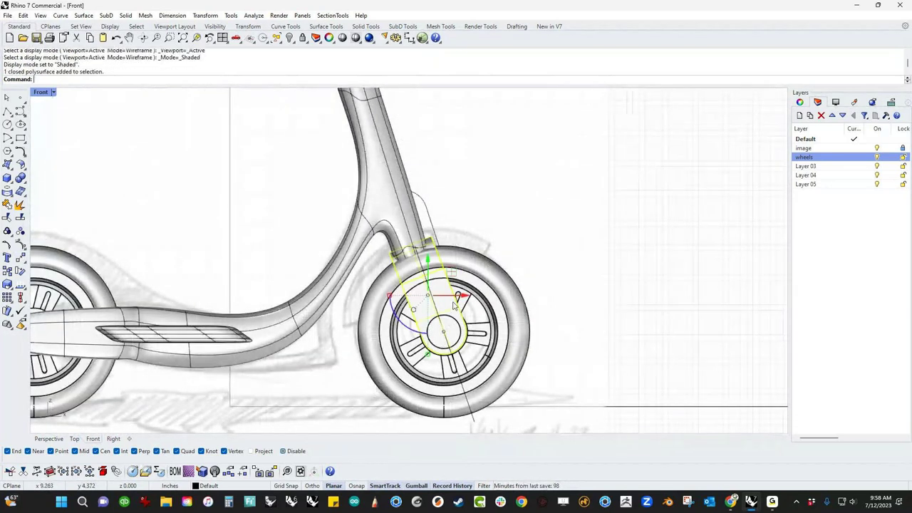
pyautogui.press('F4')
pyautogui.moveTo(446, 306); pyautogui.dragTo(317, 359, button='right')
pyautogui.scroll(3, 346, 327)
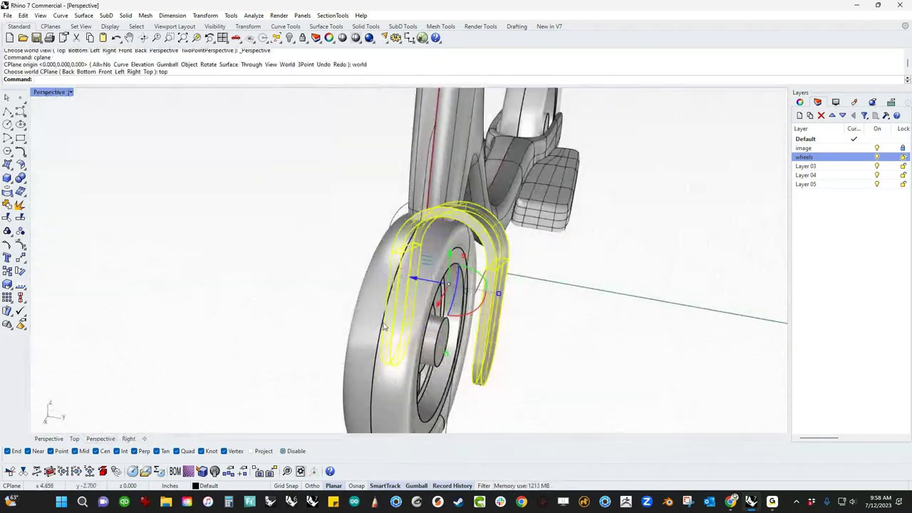
pyautogui.moveTo(349, 325); pyautogui.dragTo(409, 304, button='right')
pyautogui.moveTo(411, 283); pyautogui.dragTo(426, 210)
pyautogui.click(526, 218)
# - Check the fork around the front wheel, isolate it by hiding the other model objects, and show it in the Front view
pyautogui.moveTo(526, 217); pyautogui.dragTo(466, 303, button='right')
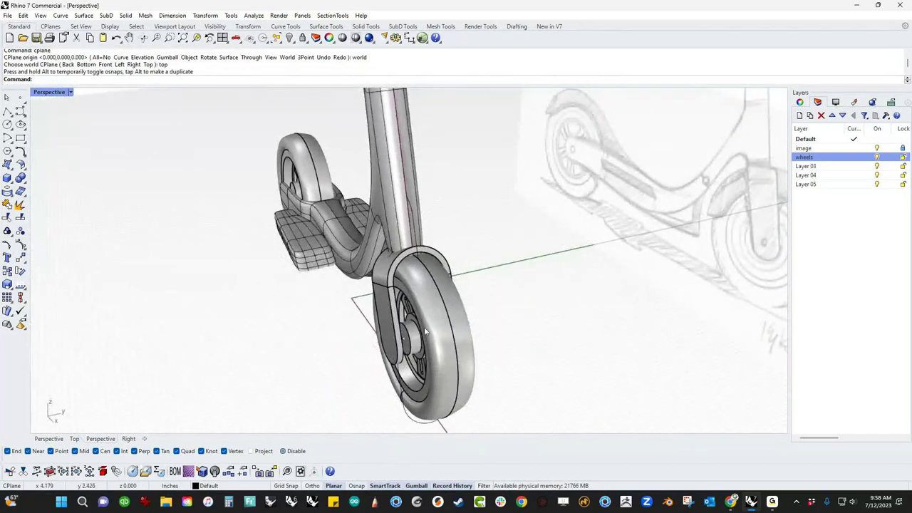
pyautogui.moveTo(356, 322); pyautogui.dragTo(449, 282, button='right')
pyautogui.scroll(3, 396, 275)
pyautogui.moveTo(394, 276); pyautogui.dragTo(401, 309, button='right')
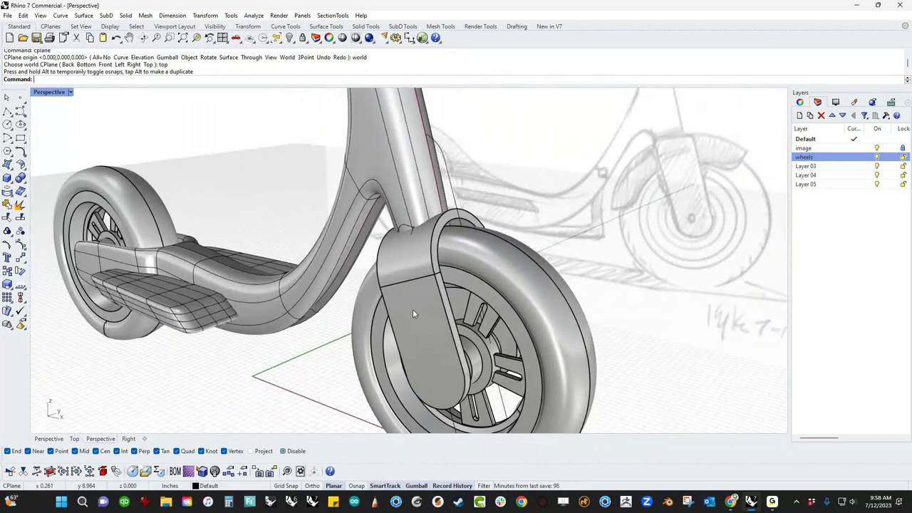
pyautogui.click(413, 311)
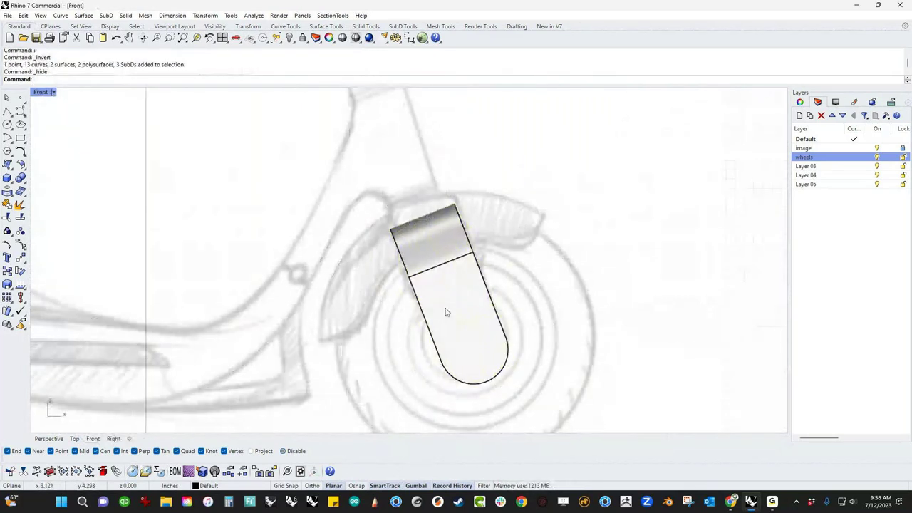
# - Try to lengthen the solid fork by moving its upper arch faces along the legs, and undo the moves
pyautogui.keyDown('ctrl'); pyautogui.keyDown('shift'); pyautogui.moveTo(345, 167); pyautogui.dragTo(506, 306); pyautogui.keyUp('shift'); pyautogui.keyUp('ctrl')
pyautogui.moveTo(454, 217); pyautogui.dragTo(426, 221)
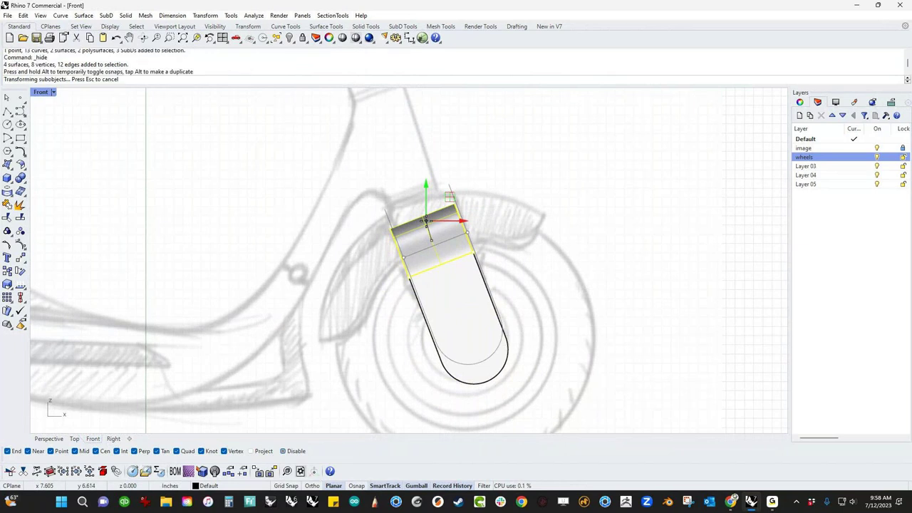
pyautogui.hotkey('ctrl', 'z')
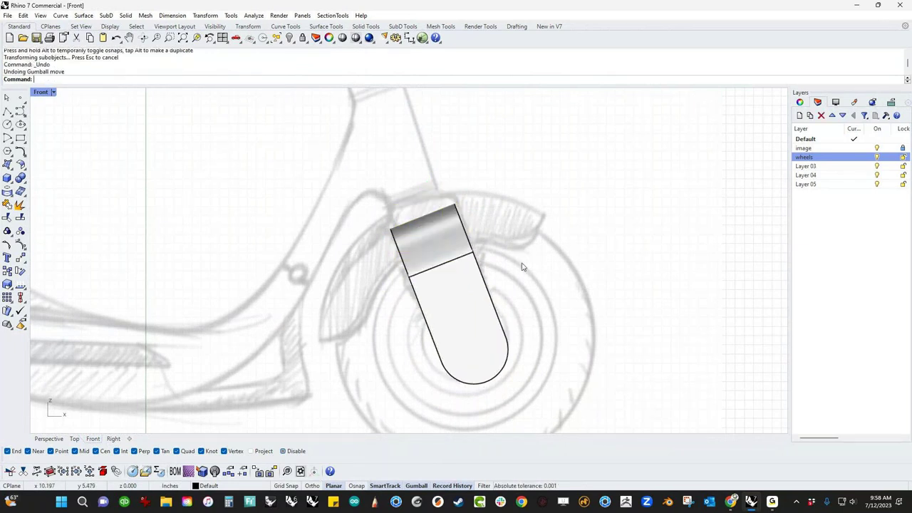
pyautogui.keyDown('ctrl'); pyautogui.keyDown('shift'); pyautogui.moveTo(362, 175); pyautogui.dragTo(501, 286); pyautogui.keyUp('shift'); pyautogui.keyUp('ctrl')
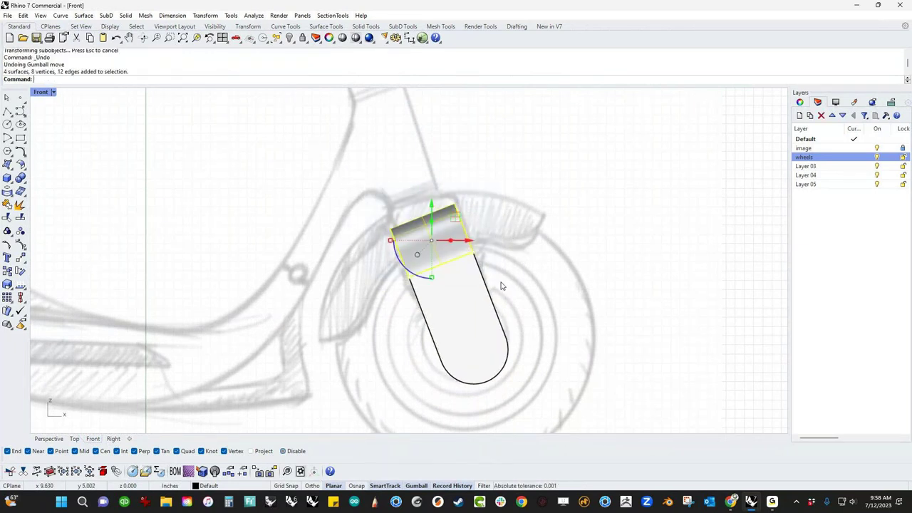
pyautogui.moveTo(444, 213); pyautogui.dragTo(452, 201)
pyautogui.hotkey('ctrl', 'z')
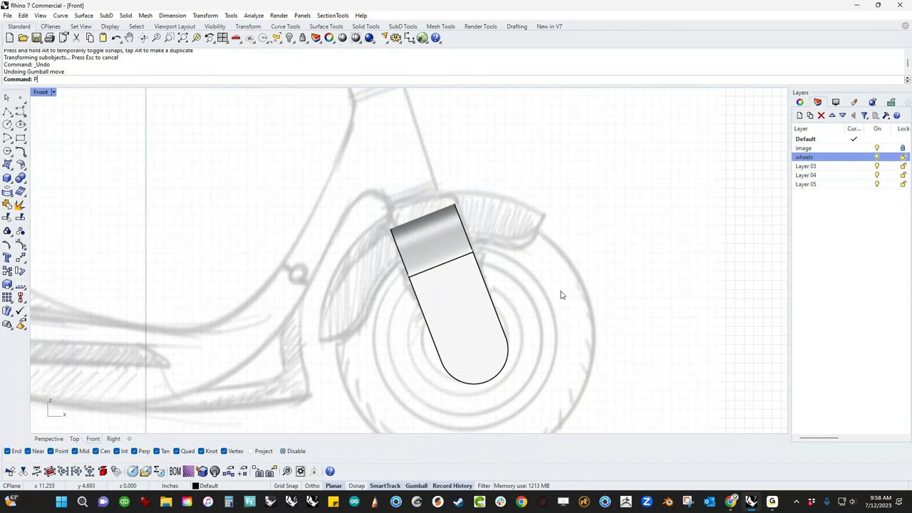
# - Extract the fork's inner arch and two inner leg surfaces in the Perspective view, and delete the rest of the solid
pyautogui.press('Return')
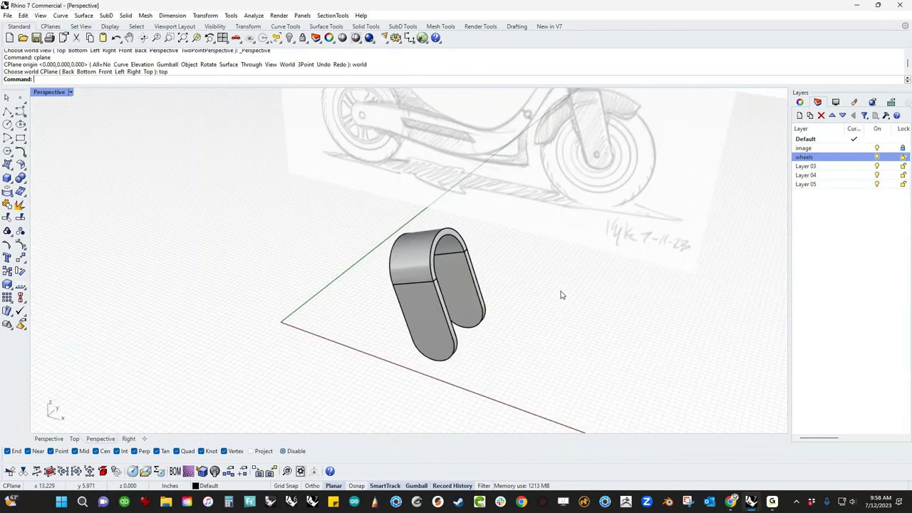
pyautogui.scroll(5, 436, 282)
pyautogui.middleClick(435, 282)
pyautogui.moveTo(562, 295); pyautogui.dragTo(330, 305, button='right')
pyautogui.click(424, 283)
pyautogui.click(446, 246)
pyautogui.click(435, 184)
pyautogui.click(330, 304)
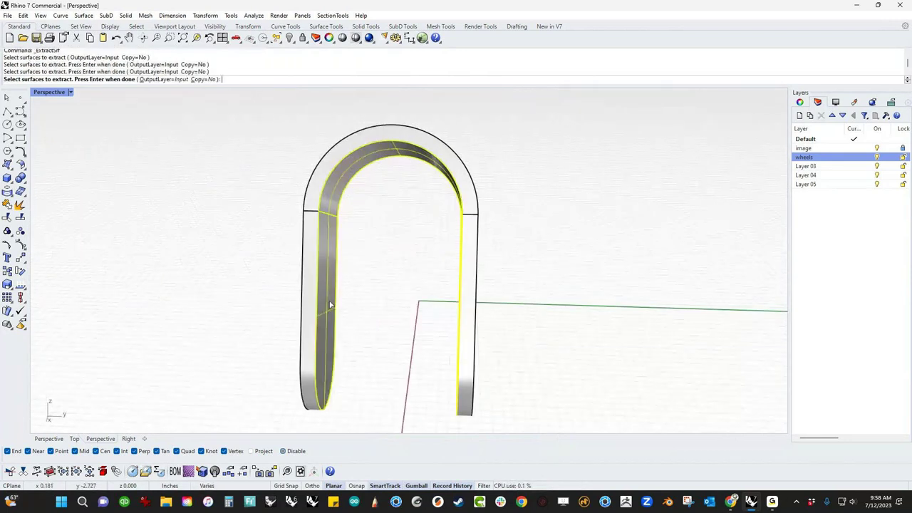
pyautogui.press('Return')
pyautogui.press('Delete')
# - Select the arch and both leg surfaces and join them into one polysurface
pyautogui.moveTo(289, 321); pyautogui.dragTo(390, 324, button='right')
pyautogui.click(390, 324)
pyautogui.click(484, 253)
pyautogui.moveTo(527, 235); pyautogui.dragTo(261, 306)
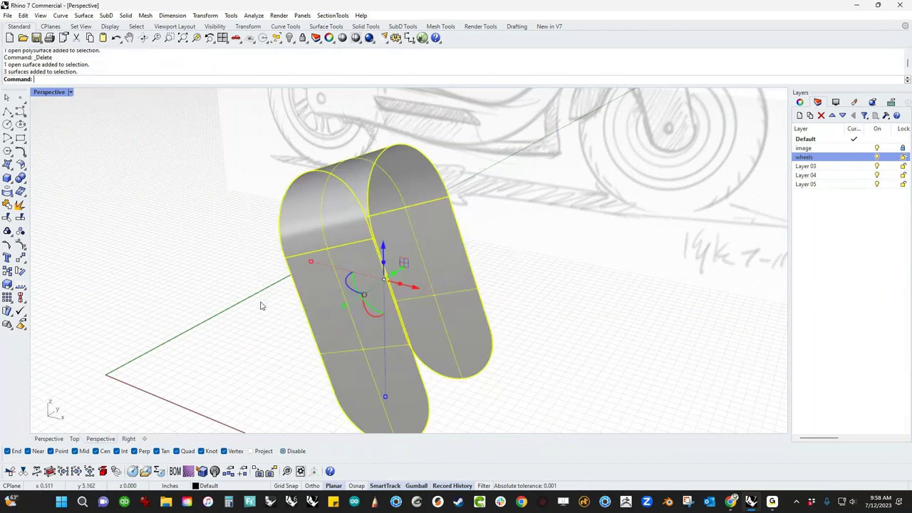
pyautogui.write('j')
pyautogui.press('Return')
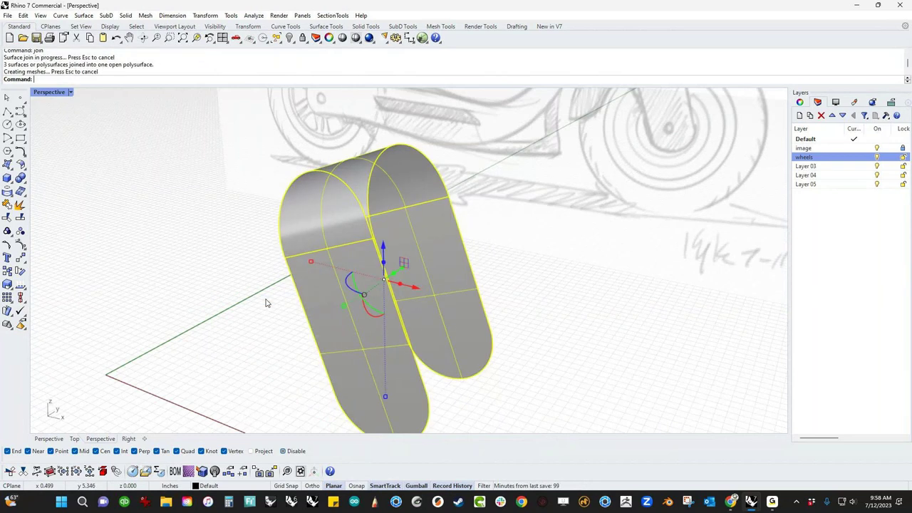
# - Lengthen the fork in the Front view by moving its arch surface upward along the tilted legs
pyautogui.hotkey('ctrl', 'F2')
pyautogui.click(266, 300)
pyautogui.keyDown('ctrl'); pyautogui.keyDown('shift'); pyautogui.moveTo(270, 125); pyautogui.dragTo(496, 260); pyautogui.keyUp('shift'); pyautogui.keyUp('ctrl')
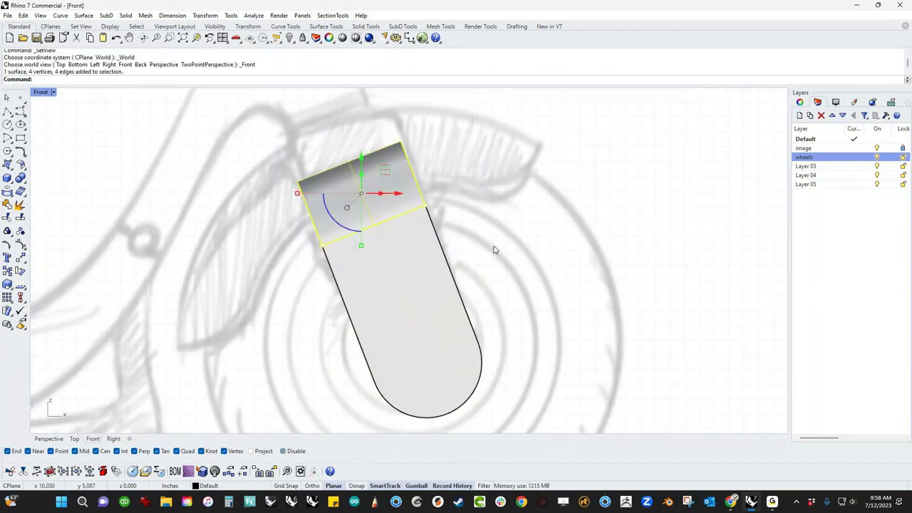
pyautogui.moveTo(494, 247); pyautogui.dragTo(511, 313, button='right')
pyautogui.moveTo(402, 237); pyautogui.dragTo(388, 200)
pyautogui.scroll(-2, 489, 308)
pyautogui.click(497, 315)
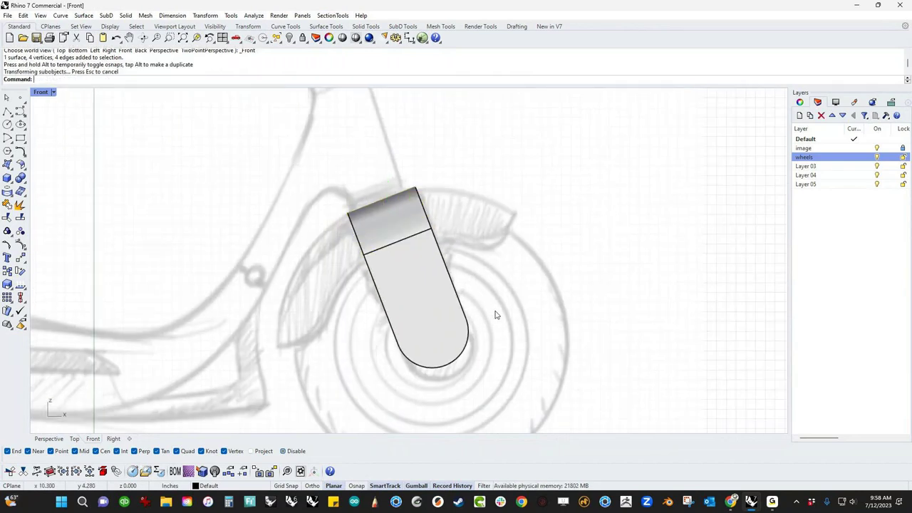
# - Undo the last arch move, extract the fork's arch surface, and move it upward along the tilted legs in the Front view
pyautogui.hotkey('ctrl', 'z')
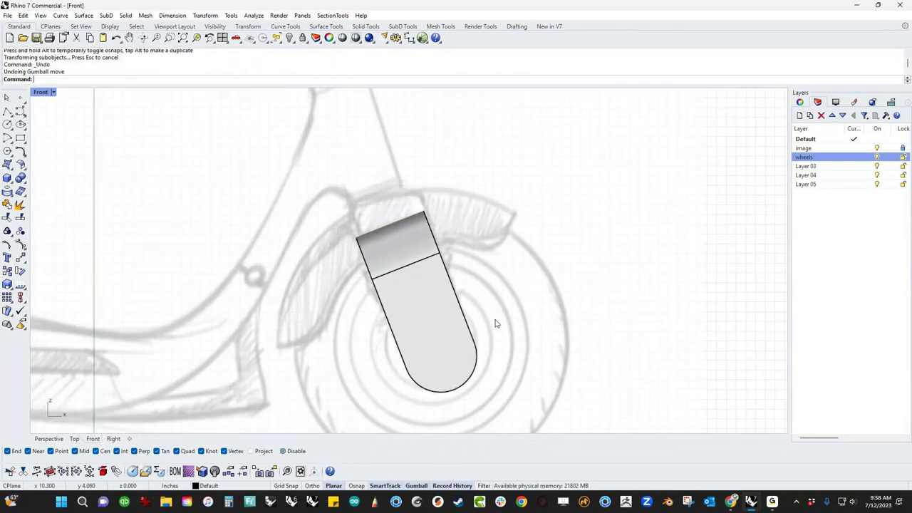
pyautogui.middleClick(460, 269)
pyautogui.click(433, 240)
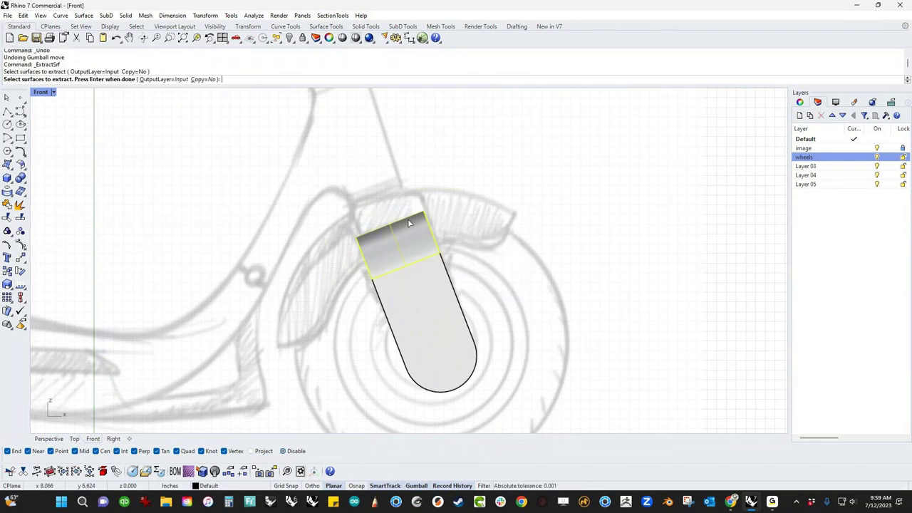
pyautogui.rightClick(409, 222)
pyautogui.moveTo(421, 222); pyautogui.dragTo(387, 215)
pyautogui.click(450, 238)
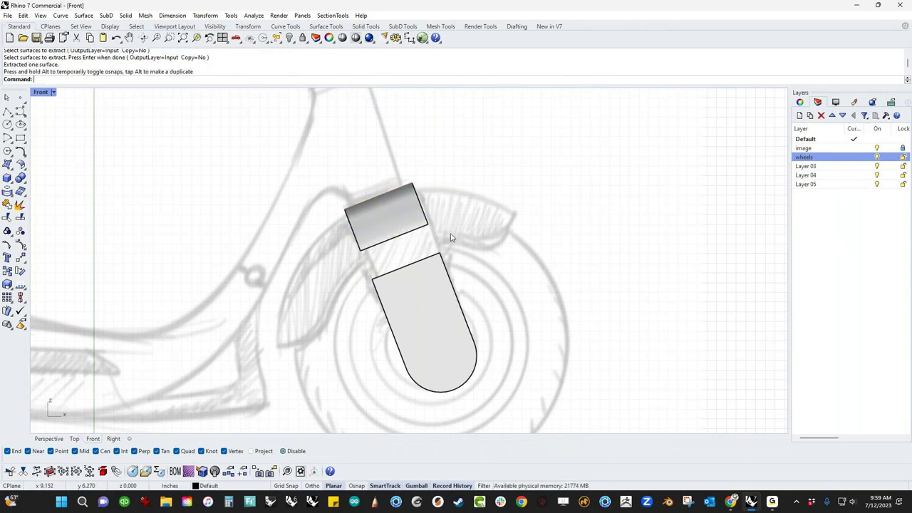
# - Create surfaces bridging the gaps between the arch's lower edges and the upper edges of both fork legs
pyautogui.press('F4')
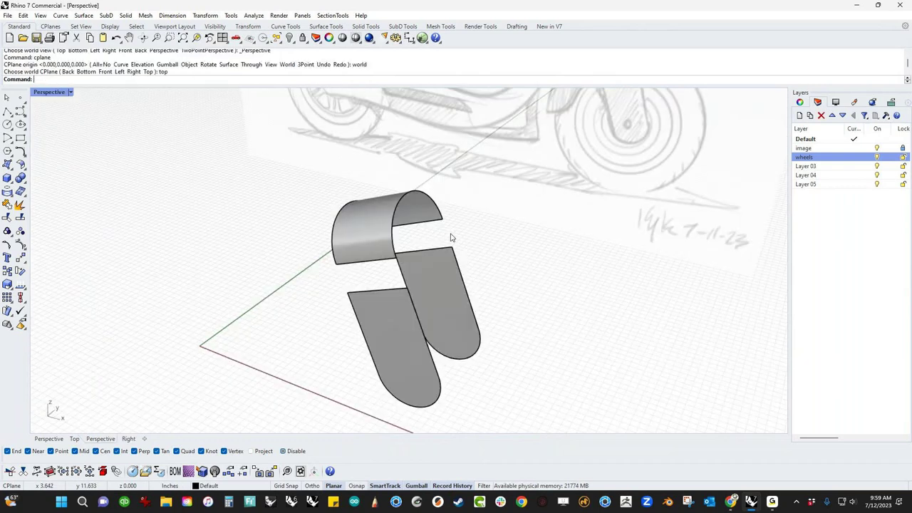
pyautogui.middleClick(444, 240)
pyautogui.click(480, 224)
pyautogui.click(391, 264)
pyautogui.click(401, 290)
pyautogui.press('Return')
pyautogui.press('Return')
pyautogui.press('Return')
pyautogui.click(433, 221)
pyautogui.click(446, 249)
pyautogui.press('Return')
pyautogui.press('Return')
# - Join the arch, legs and bridging surfaces into one polysurface and merge all its coplanar faces
pyautogui.moveTo(491, 213); pyautogui.dragTo(315, 330)
pyautogui.hotkey('ctrl', 'j')
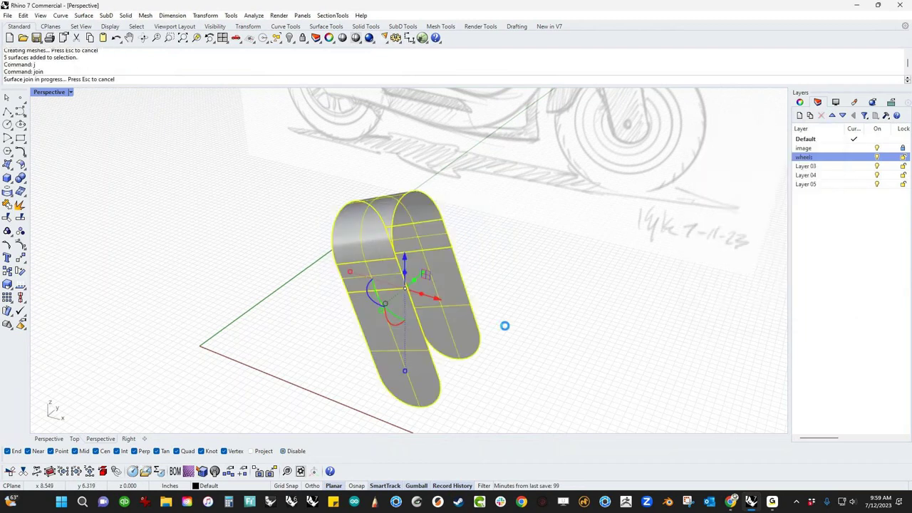
pyautogui.write('me')
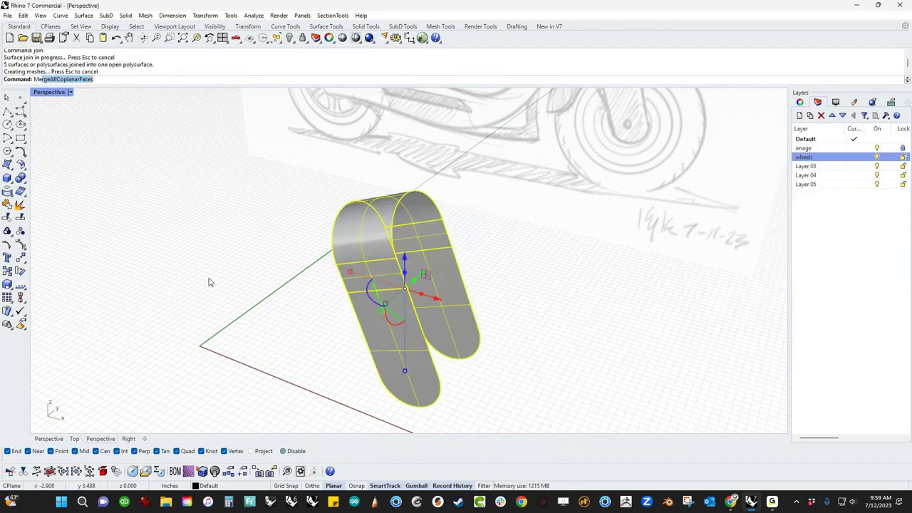
pyautogui.press('Return')
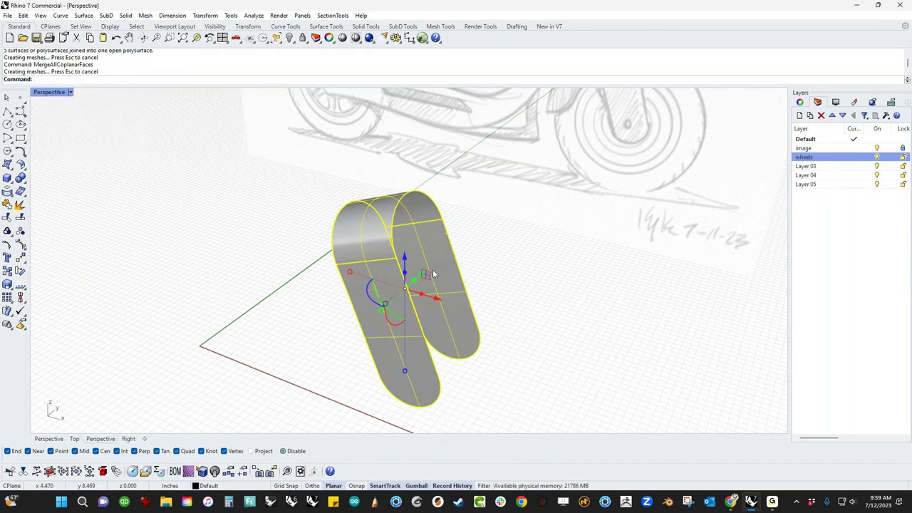
pyautogui.click(317, 291)
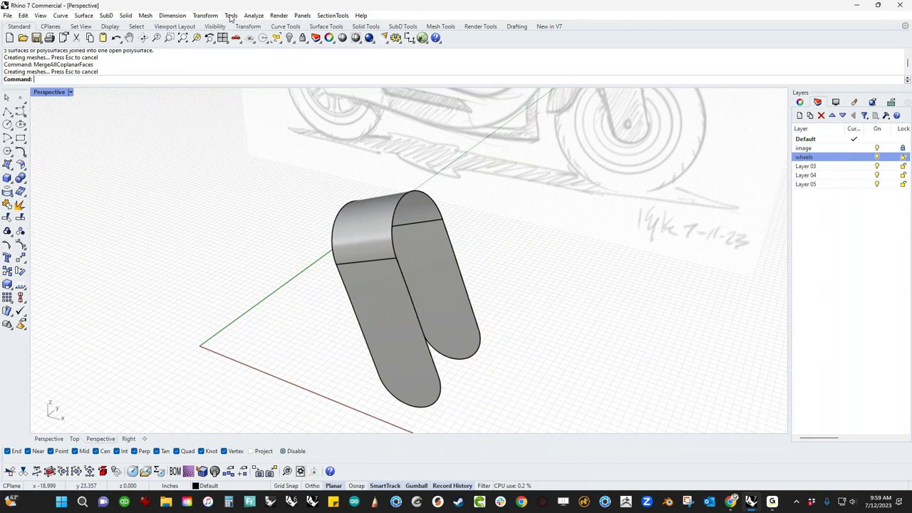
# - Offset the fork polysurface outward into a solid 0.25 inches thick, flipping the offset direction
pyautogui.click(126, 16)
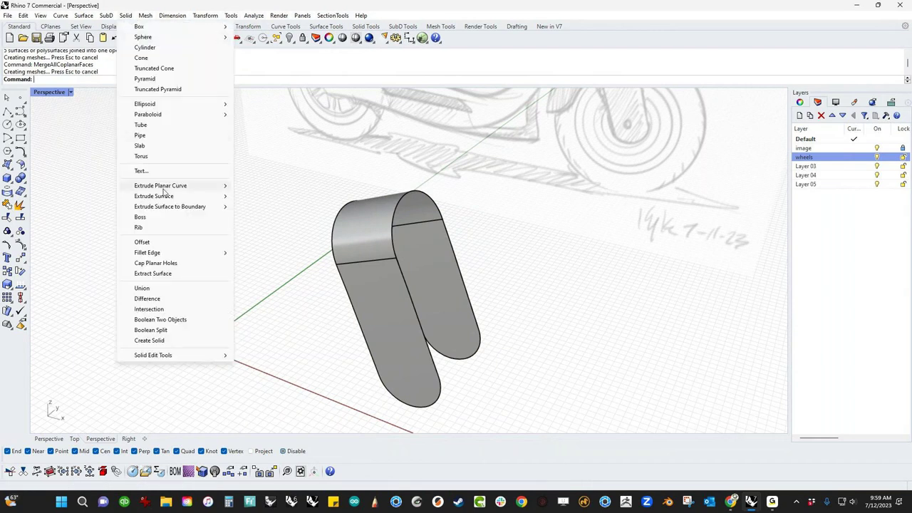
pyautogui.click(159, 245)
pyautogui.click(418, 336)
pyautogui.press('Return')
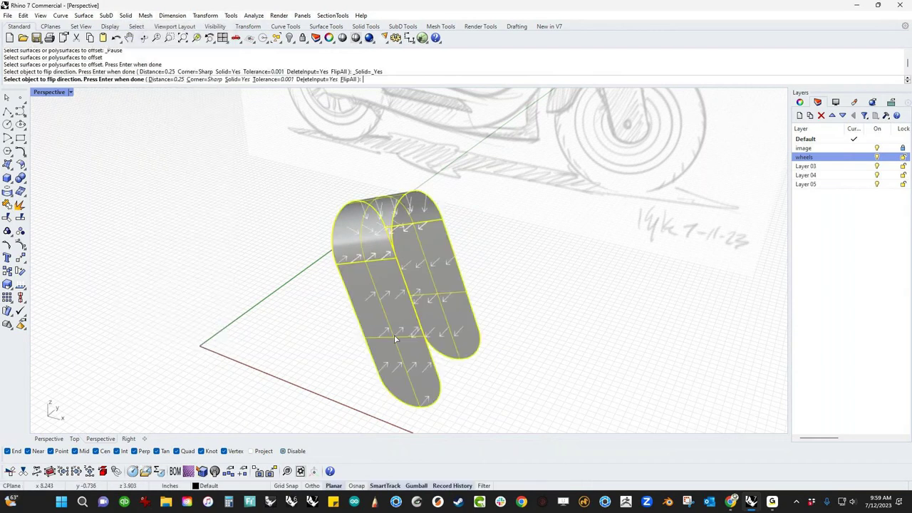
pyautogui.write('f')
pyautogui.press('Return')
pyautogui.press('Return')
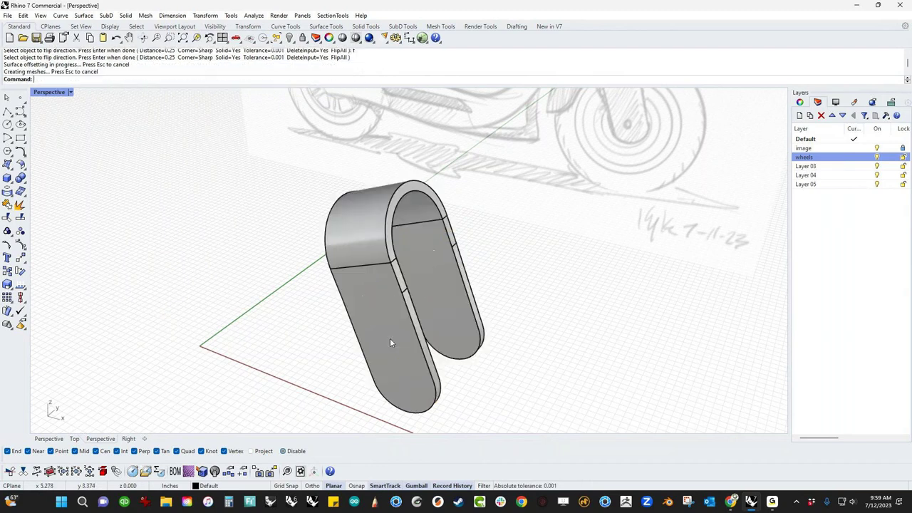
# - Show all hidden objects and check the lengthened fork against the wheel and frame in the Front and Perspective views
pyautogui.write('v')
pyautogui.press('Return')
pyautogui.moveTo(435, 332); pyautogui.dragTo(440, 286, button='right')
pyautogui.scroll(-3, 467, 319)
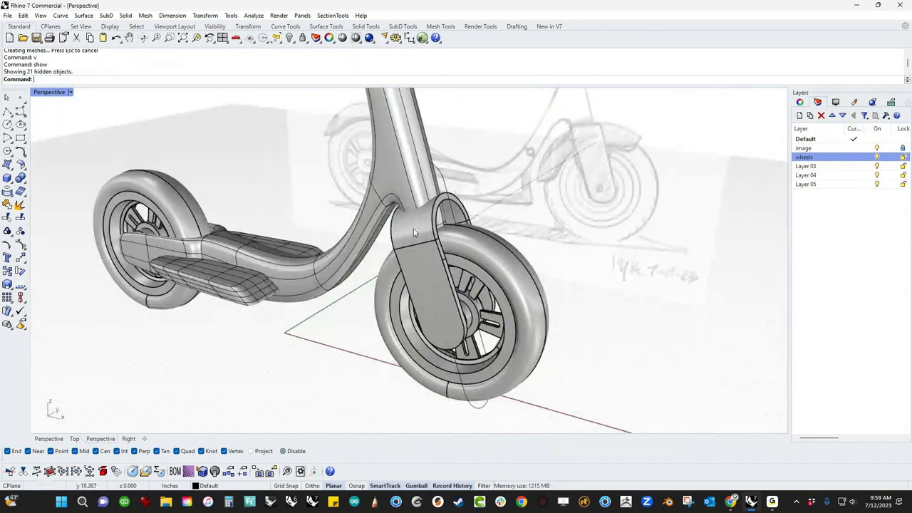
pyautogui.write('f')
pyautogui.press('Return')
pyautogui.moveTo(549, 295); pyautogui.dragTo(419, 327, button='right')
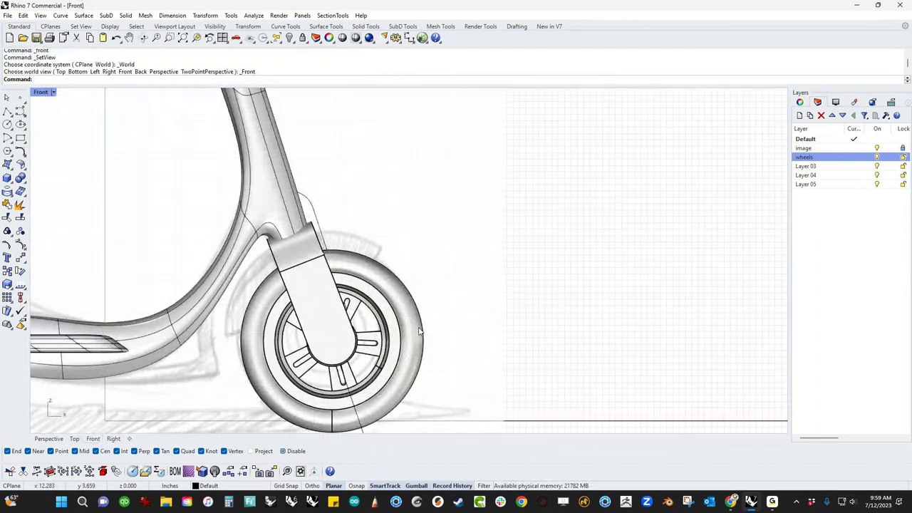
pyautogui.write('O')
pyautogui.press('BackSpace')
pyautogui.write('p')
pyautogui.press('Return')
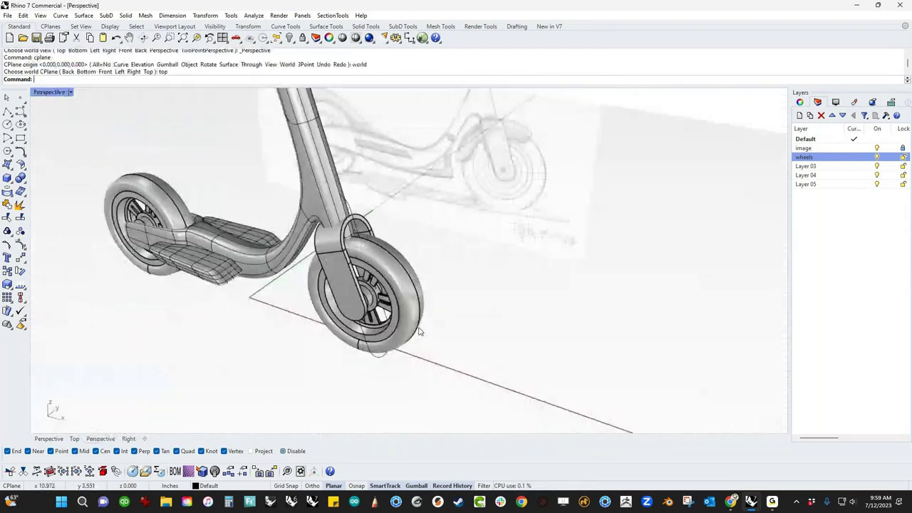
# - Try to extract the front tire's surface, and copy and paste the tire in place
pyautogui.scroll(5, 420, 331)
pyautogui.middleClick(383, 277)
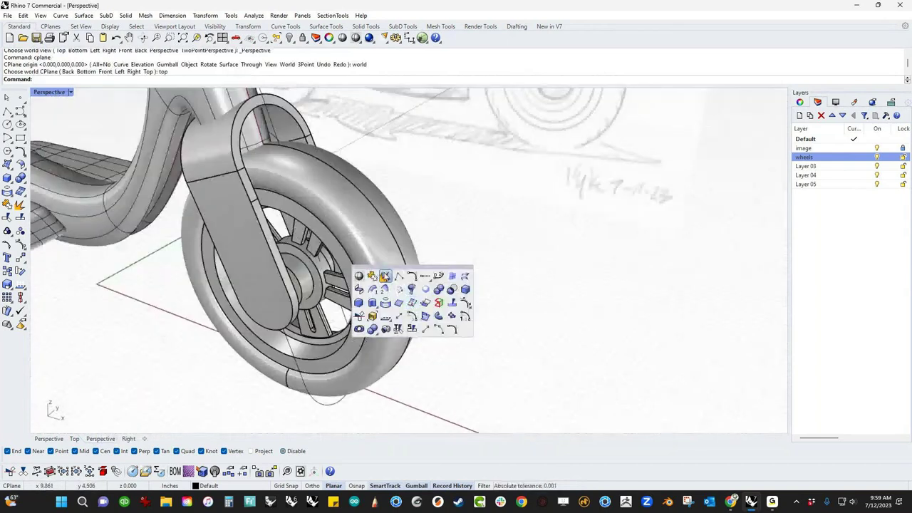
pyautogui.click(385, 275)
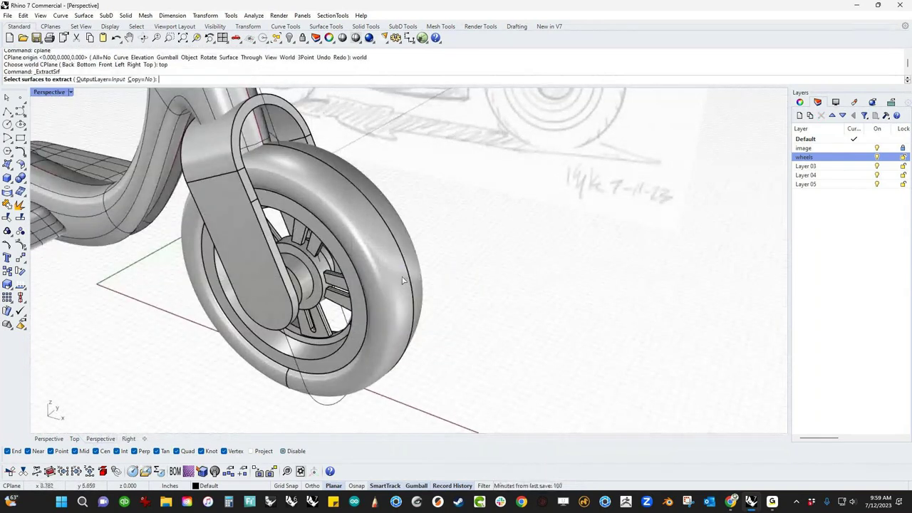
pyautogui.click(400, 280)
pyautogui.press('Return')
pyautogui.moveTo(449, 289); pyautogui.dragTo(511, 314, button='right')
pyautogui.hotkey('ctrl', 'c')
pyautogui.hotkey('ctrl', 'v')
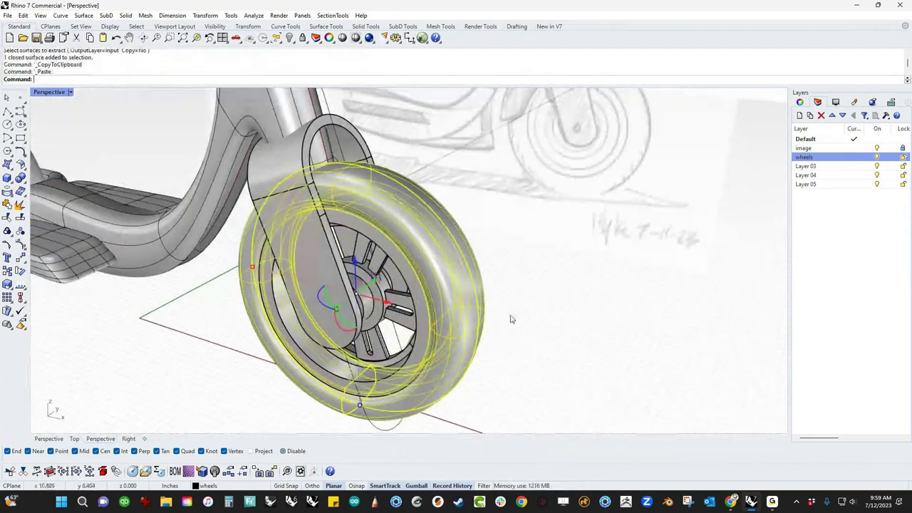
# - Scale the tire copy up around the front tire and adjust its fit to serve as a fender shell
pyautogui.keyDown('shift'); pyautogui.moveTo(253, 269); pyautogui.dragTo(237, 258); pyautogui.keyUp('shift')
pyautogui.moveTo(263, 246); pyautogui.dragTo(171, 258, button='right')
pyautogui.moveTo(357, 292); pyautogui.dragTo(323, 296)
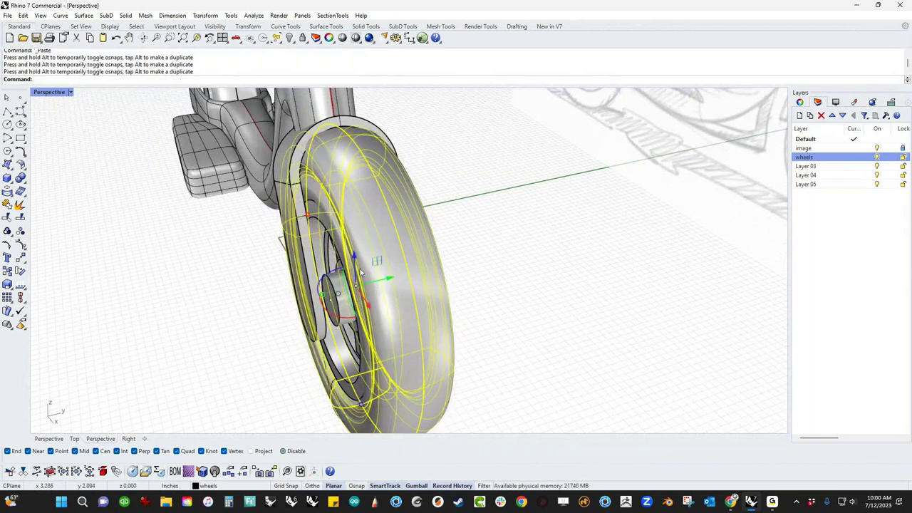
pyautogui.moveTo(355, 260); pyautogui.dragTo(317, 299)
pyautogui.moveTo(354, 261); pyautogui.dragTo(343, 298)
pyautogui.click(483, 211)
# - Show the front wheel in the Front view with wireframe display
pyautogui.scroll(-3, 328, 280)
pyautogui.moveTo(328, 282); pyautogui.dragTo(472, 263, button='right')
pyautogui.moveTo(472, 263); pyautogui.dragTo(485, 275, button='right')
pyautogui.hotkey('ctrl', 'F2')
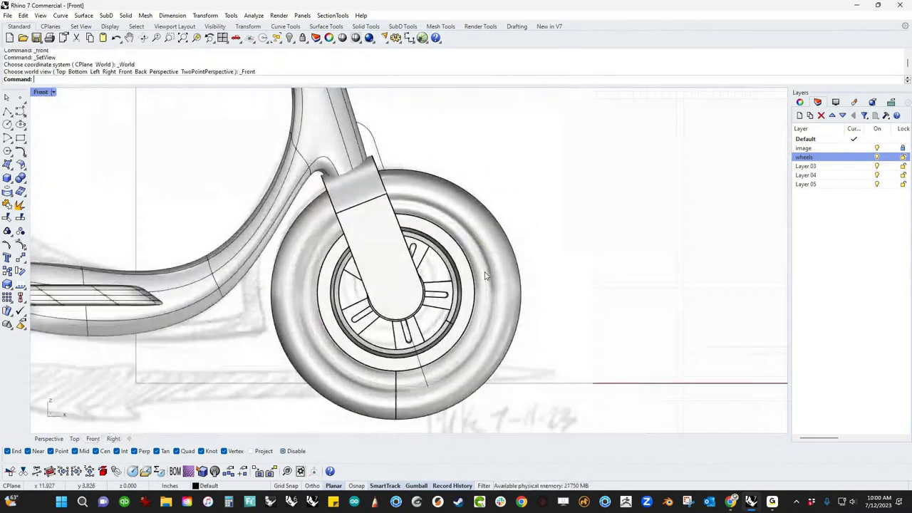
pyautogui.middleClick(484, 276)
pyautogui.click(451, 229)
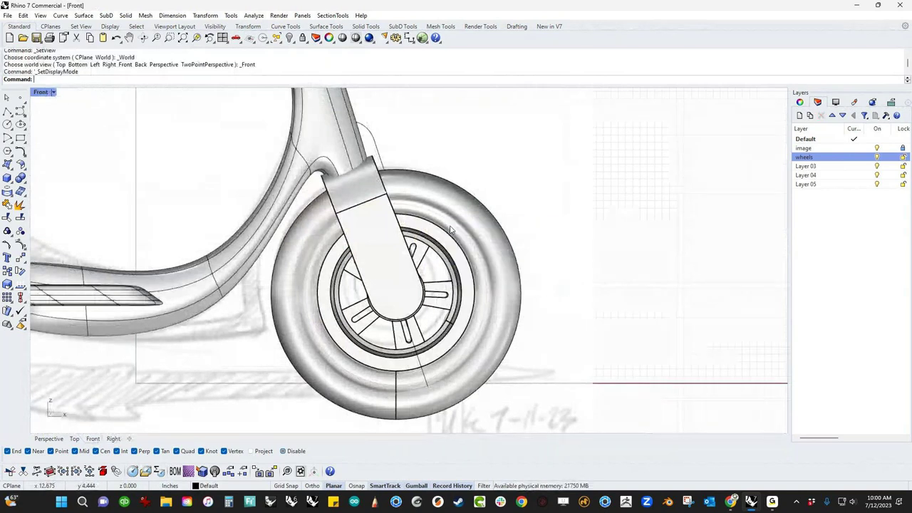
# - Draw a degree-3 control-point curve across the front wheel tracing the sketched fender's lower outline, with both ends extending past the tire
pyautogui.click(23, 114)
pyautogui.click(19, 110)
pyautogui.click(256, 292)
pyautogui.click(300, 291)
pyautogui.click(321, 265)
pyautogui.click(352, 192)
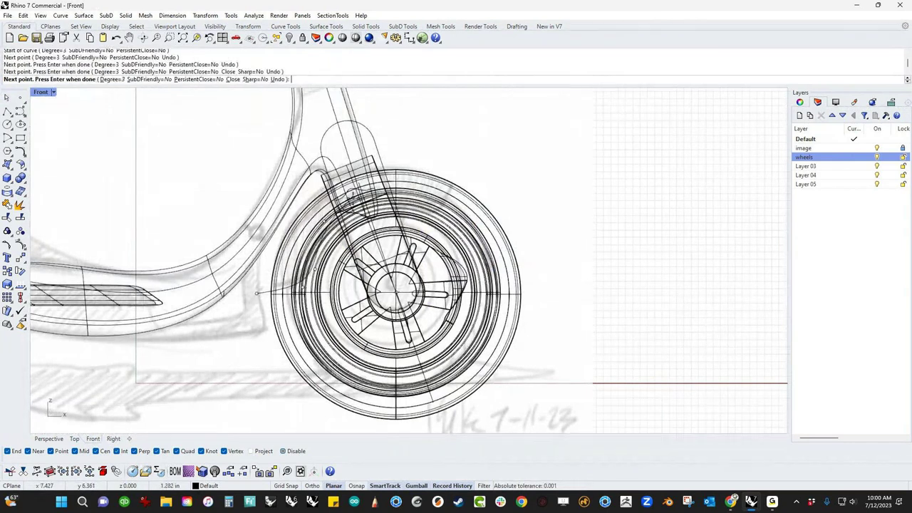
pyautogui.click(376, 193)
pyautogui.click(403, 200)
pyautogui.click(433, 211)
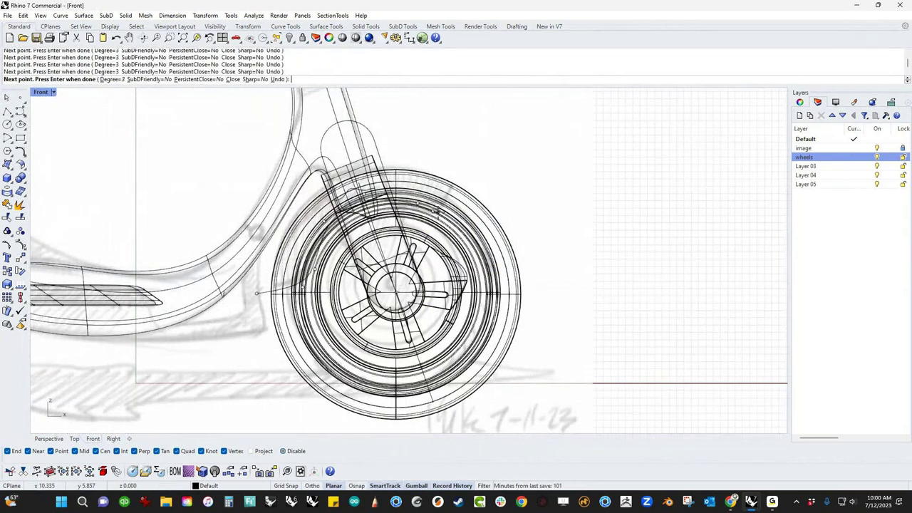
pyautogui.click(476, 146)
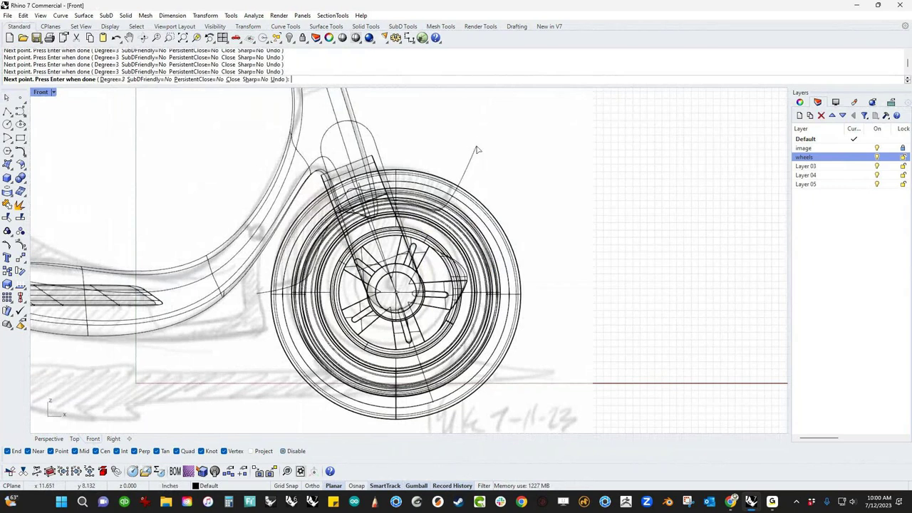
pyautogui.press('Return')
# - Trim the enlarged tire copy with the fender curve, removing its front lower part
pyautogui.hotkey('ctrl', 't')
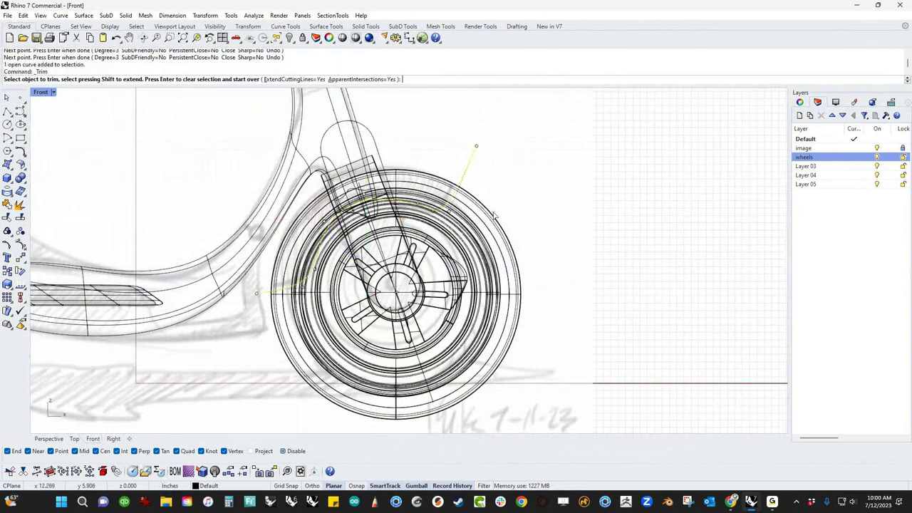
pyautogui.click(494, 217)
pyautogui.press('Return')
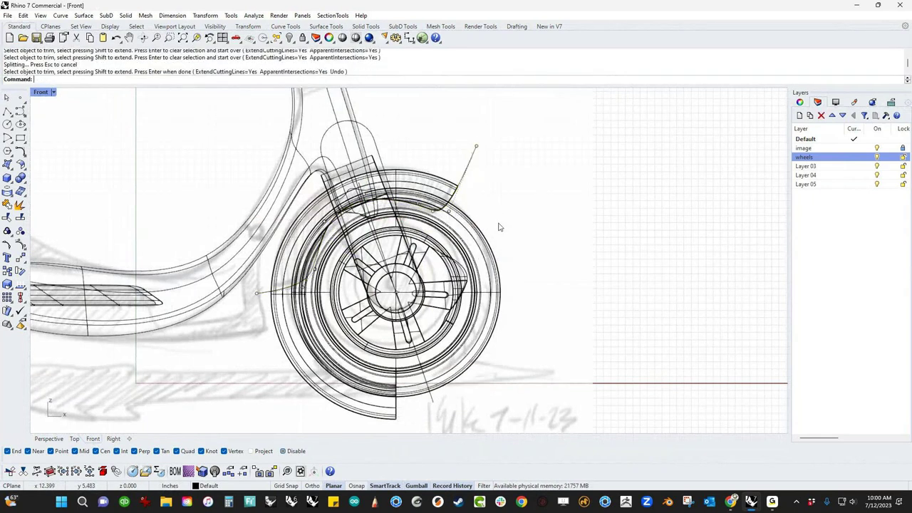
# - Delete the fender trimming curve
pyautogui.click(474, 163)
pyautogui.press('Return')
pyautogui.press('Delete')
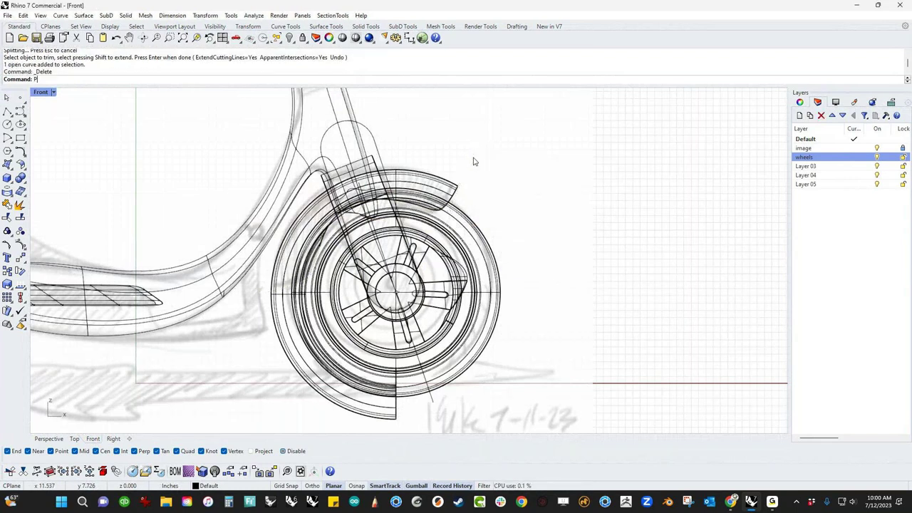
# - Set the Perspective view to shaded display and check the trimmed fender around the front wheel
pyautogui.press('Return')
pyautogui.middleClick(430, 104)
pyautogui.click(380, 77)
pyautogui.moveTo(356, 300); pyautogui.dragTo(396, 291, button='right')
pyautogui.click(373, 385)
pyautogui.click(467, 409)
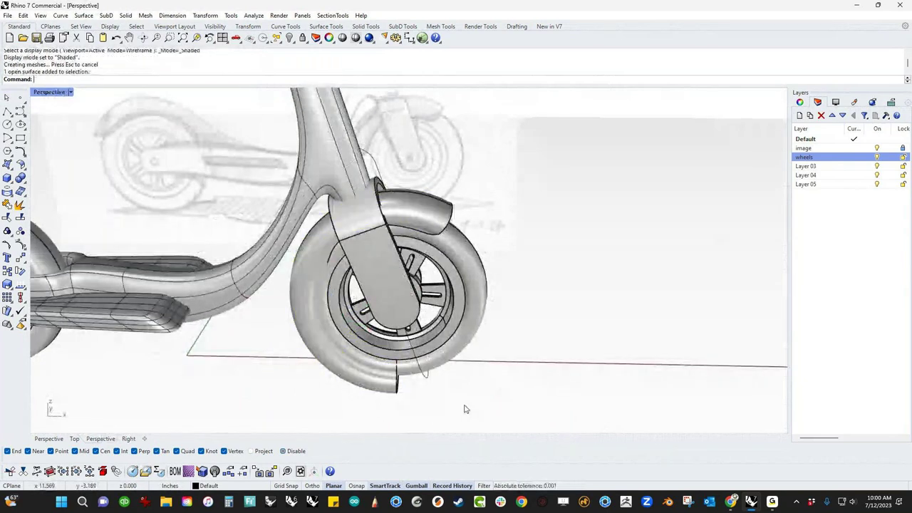
# - Undo the curve deletion and trim away the remaining rear lower part of the fender shell in the Front view
pyautogui.hotkey('ctrl', 'F2')
pyautogui.hotkey('ctrl', 'z')
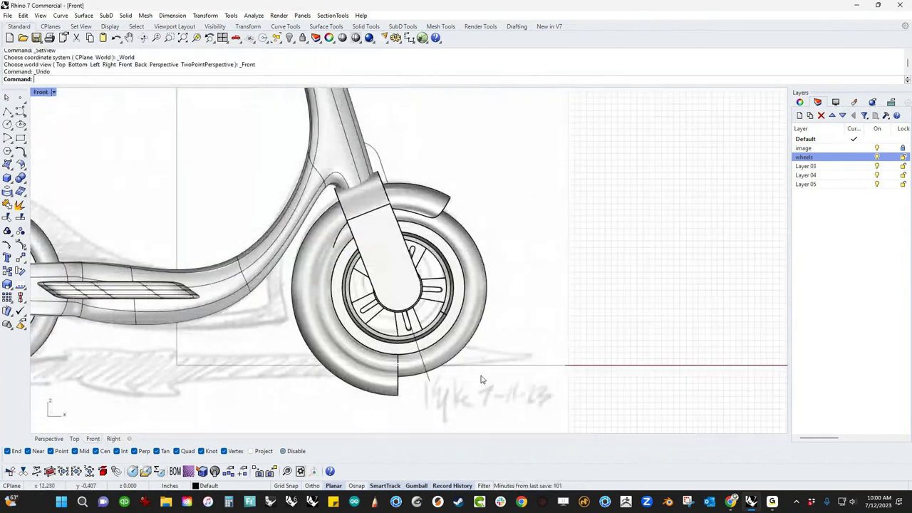
pyautogui.write('trim')
pyautogui.press('Return')
pyautogui.click(382, 394)
pyautogui.press('Return')
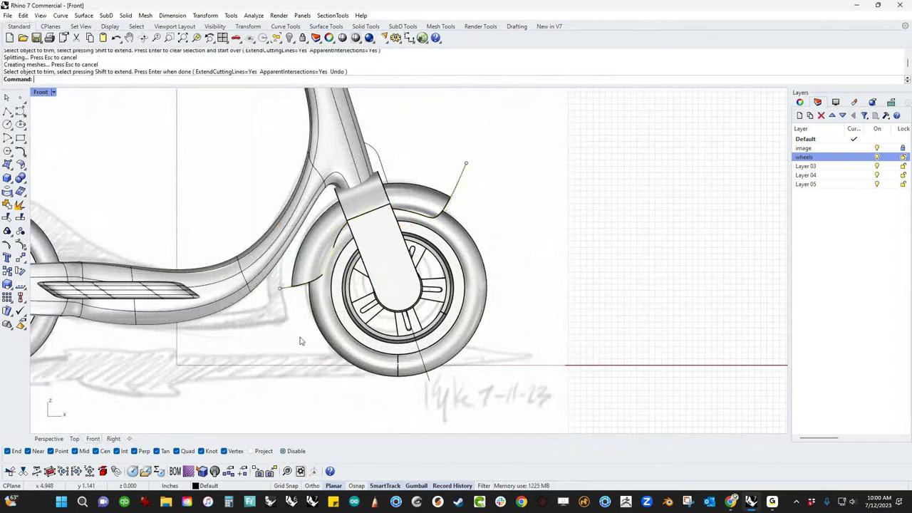
# - Inspect the fender shell up close in the Perspective view and delete it from around the front tire
pyautogui.press('Return')
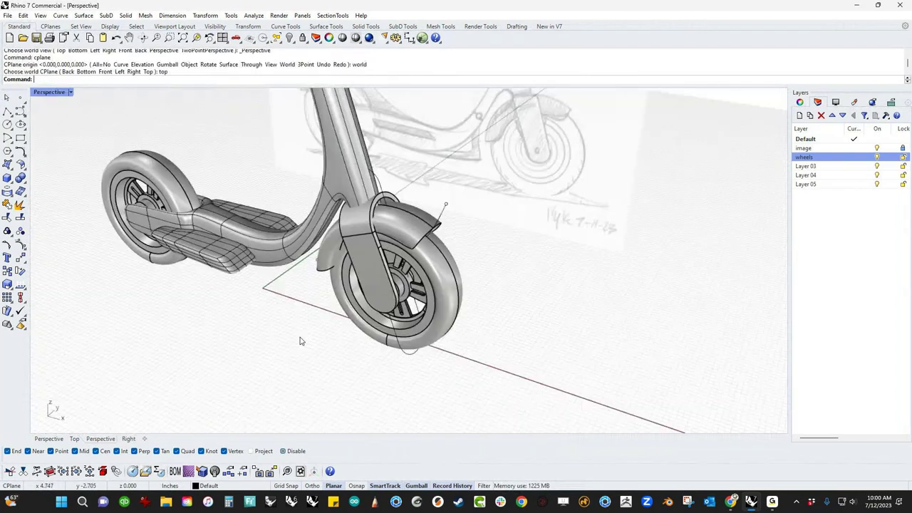
pyautogui.scroll(6, 320, 326)
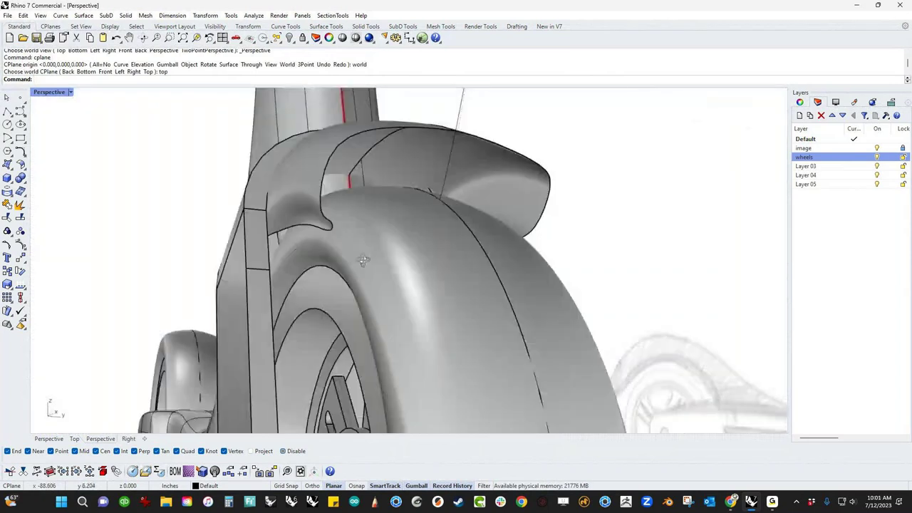
pyautogui.moveTo(391, 286); pyautogui.dragTo(374, 238, button='right')
pyautogui.click(373, 238)
pyautogui.press('Delete')
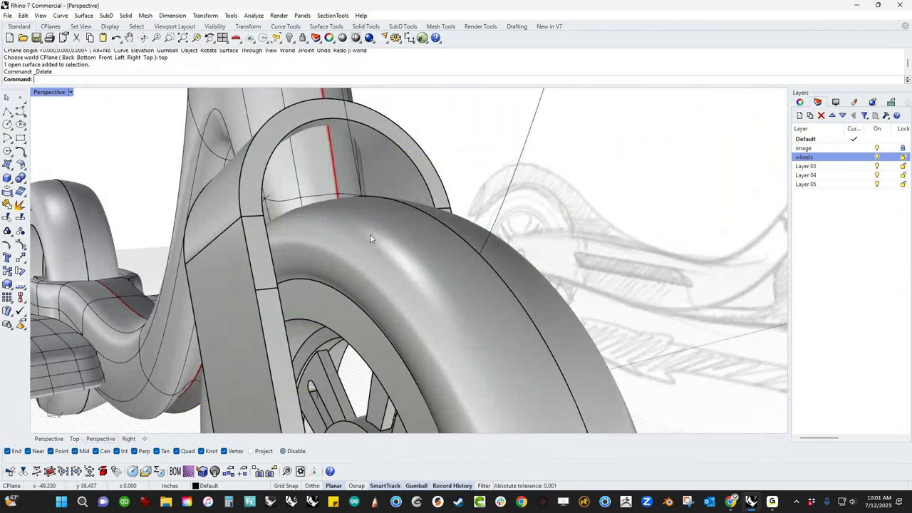
# - Duplicate the inner arched edge at the front of the fork crown as a separate curve
pyautogui.scroll(-4, 378, 242)
pyautogui.moveTo(389, 244); pyautogui.dragTo(362, 261, button='right')
pyautogui.scroll(5, 362, 206)
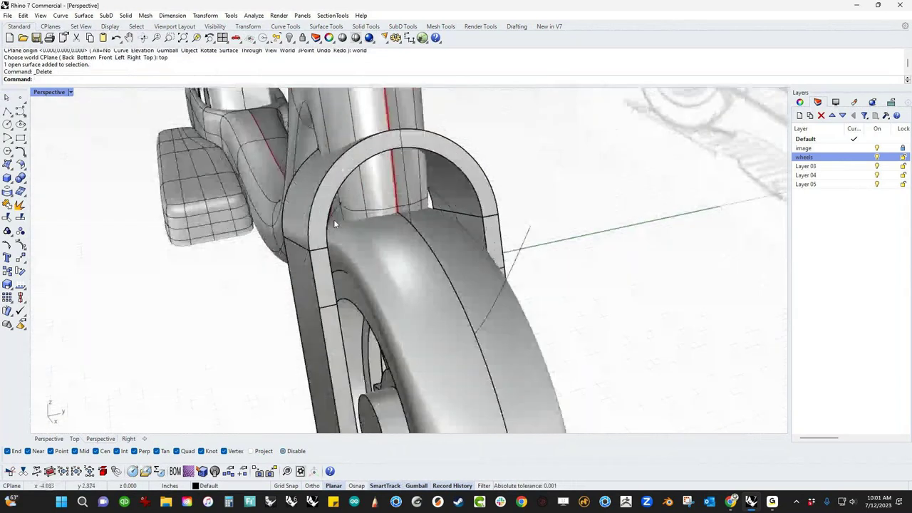
pyautogui.keyDown('ctrl'); pyautogui.keyDown('shift'); pyautogui.click(333, 228); pyautogui.keyUp('shift'); pyautogui.keyUp('ctrl')
pyautogui.click(417, 262)
pyautogui.press('Delete')
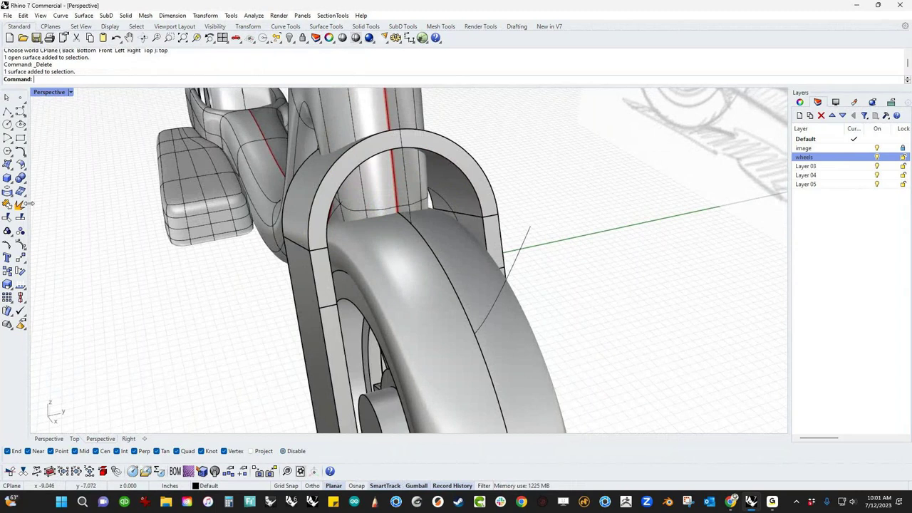
pyautogui.click(7, 191)
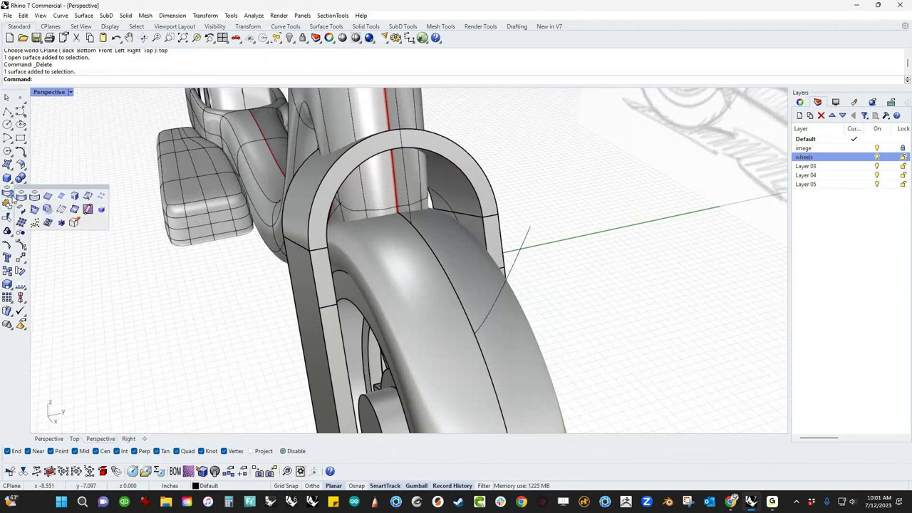
pyautogui.click(49, 198)
pyautogui.click(480, 192)
pyautogui.rightClick(544, 198)
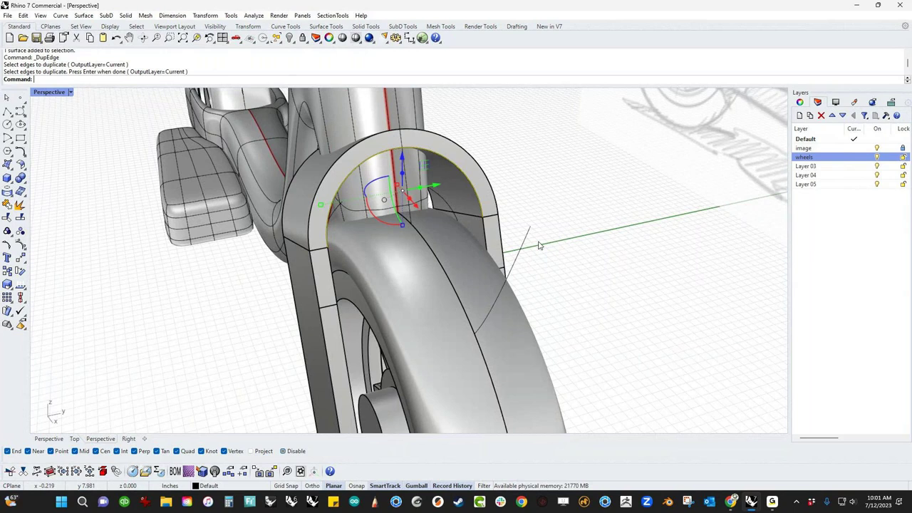
# - In the Front view, move the duplicated arch curve back to about the middle of the fork crown
pyautogui.moveTo(539, 245); pyautogui.dragTo(542, 247, button='right')
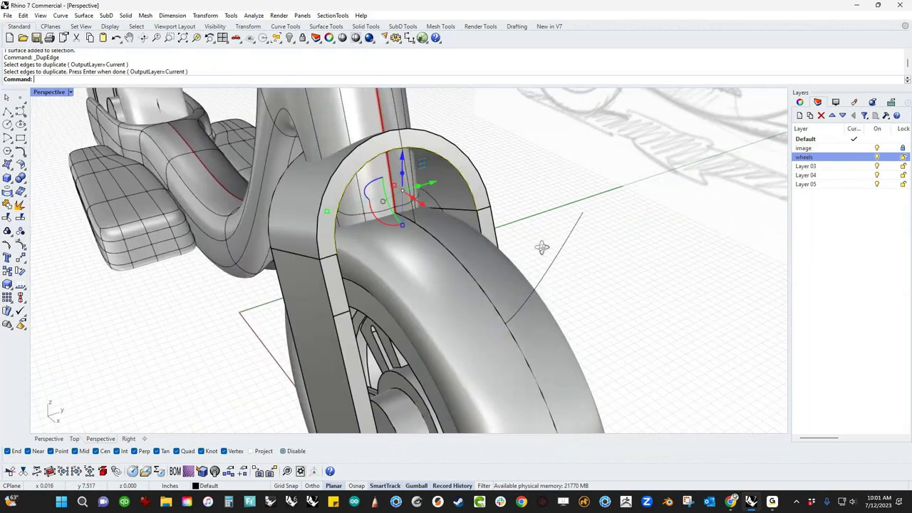
pyautogui.hotkey('ctrl', 'F2')
pyautogui.scroll(-8, 575, 235)
pyautogui.moveTo(478, 200); pyautogui.dragTo(402, 196, button='right')
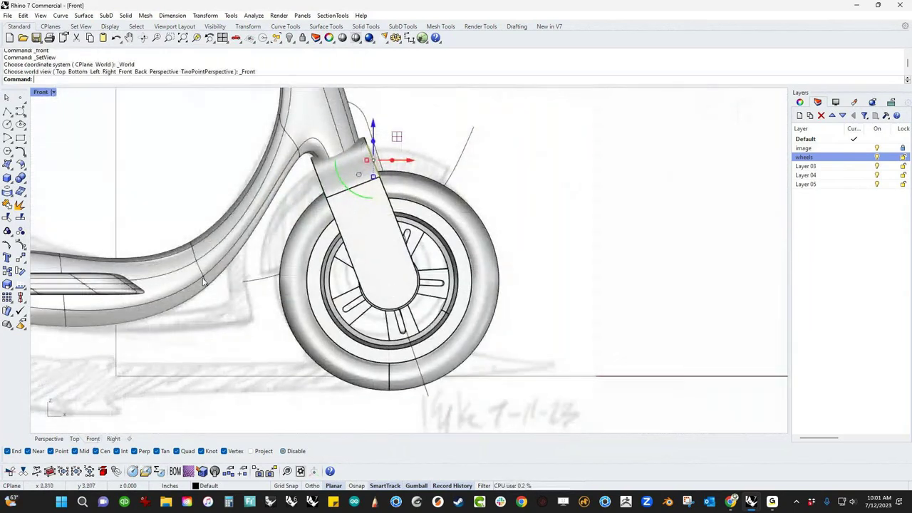
pyautogui.click(12, 171)
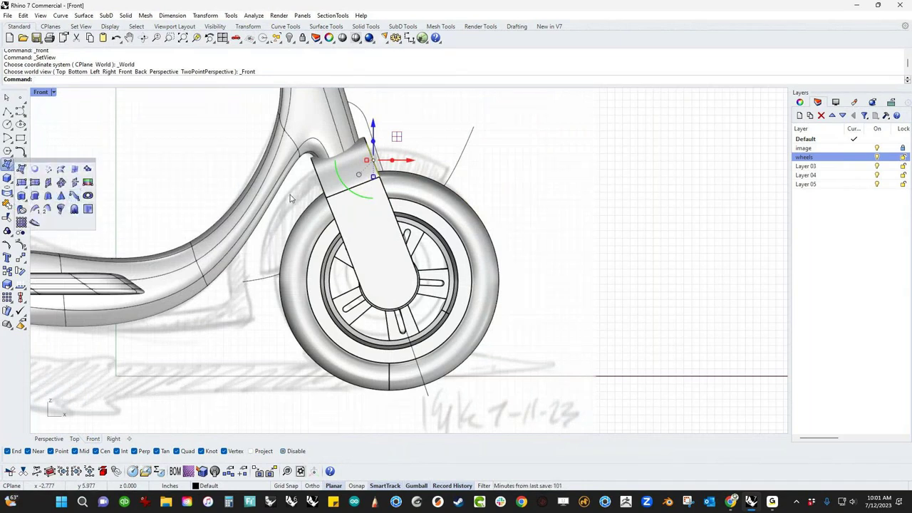
pyautogui.moveTo(398, 140); pyautogui.dragTo(369, 147)
# - Revolve the arch curve a full circle around the front wheel's axle axis to form a new fender shell
pyautogui.click(8, 165)
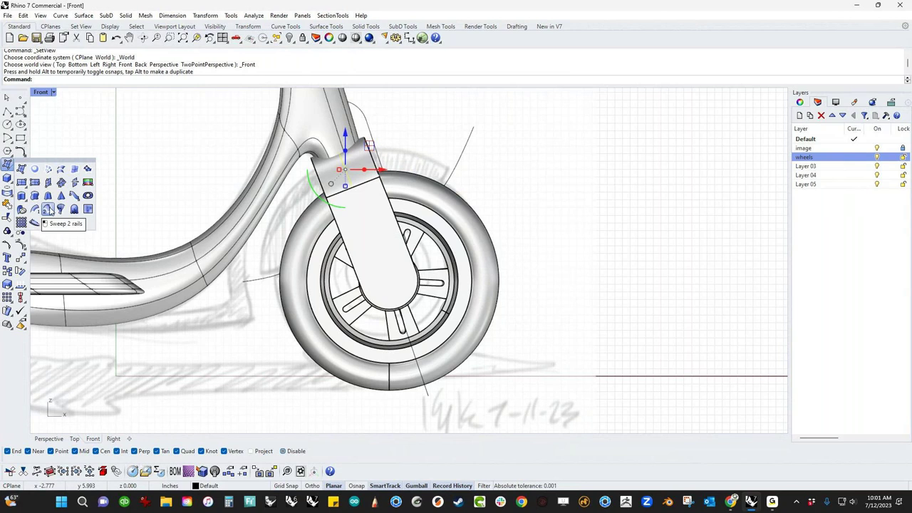
pyautogui.click(61, 209)
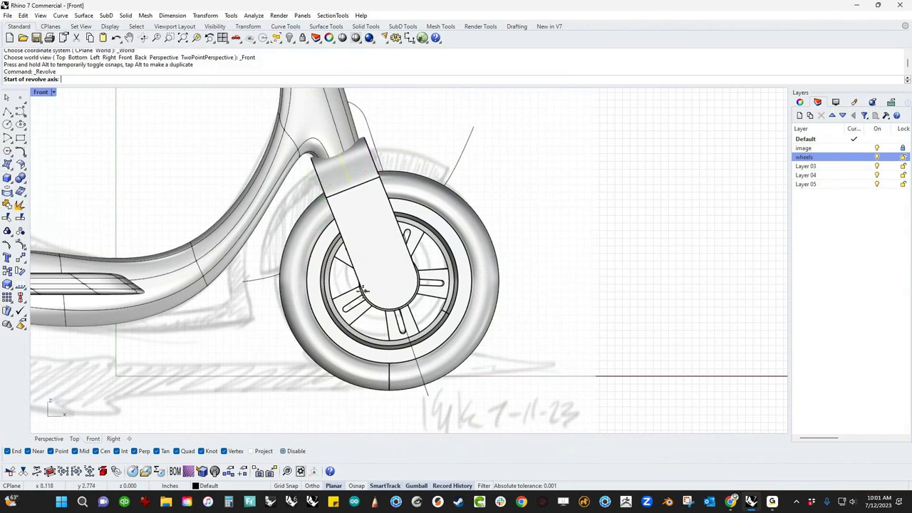
pyautogui.scroll(2, 362, 290)
pyautogui.click(392, 275)
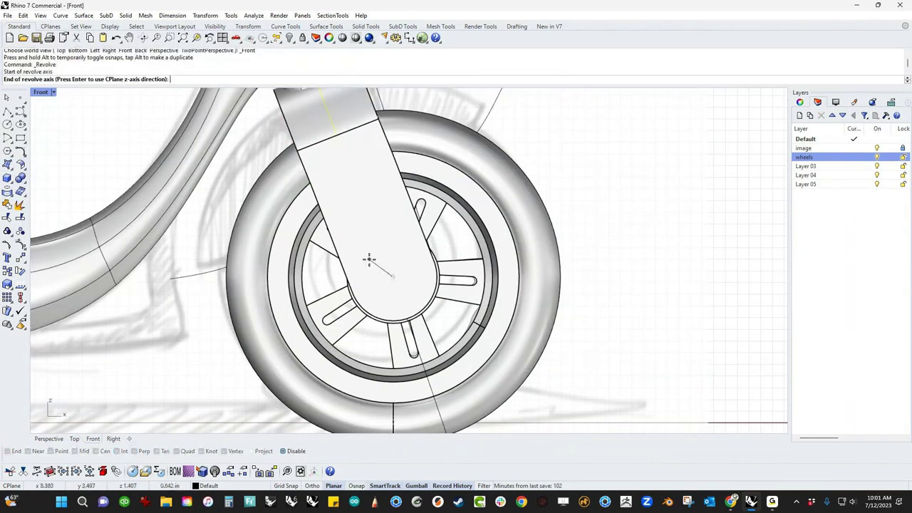
pyautogui.hotkey('ctrl', 'F4')
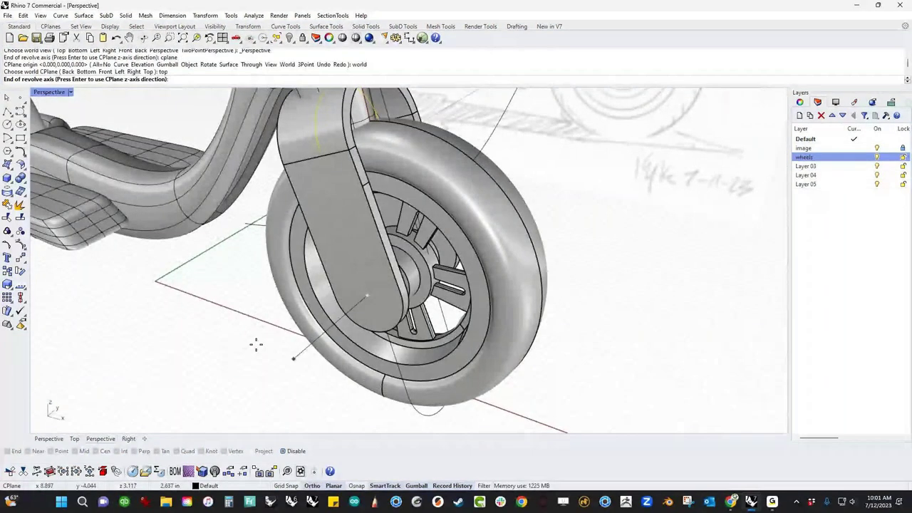
pyautogui.click(262, 368)
pyautogui.moveTo(268, 314); pyautogui.dragTo(356, 275, button='right')
pyautogui.moveTo(226, 232); pyautogui.dragTo(221, 228, button='right')
pyautogui.write('f')
pyautogui.press('Return')
pyautogui.click(337, 275)
pyautogui.moveTo(337, 275); pyautogui.dragTo(418, 371, button='right')
# - In the Front view, trim away the lower part of the revolved shell with the fender outline curve
pyautogui.hotkey('ctrl', 'F2')
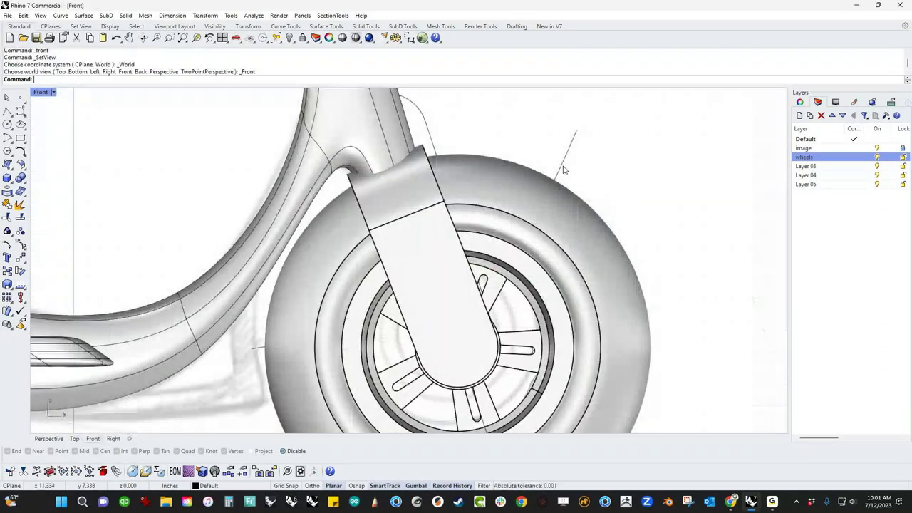
pyautogui.click(561, 168)
pyautogui.click(642, 207)
pyautogui.click(563, 149)
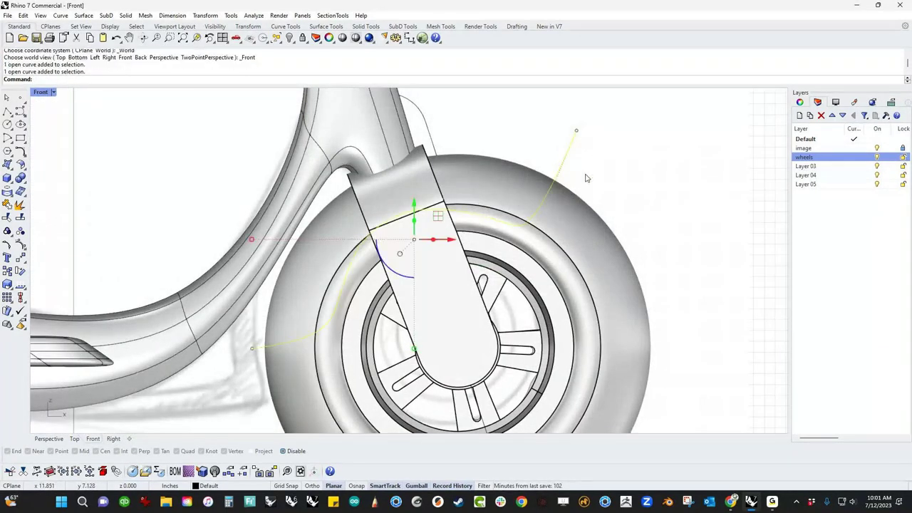
pyautogui.hotkey('ctrl', 't')
pyautogui.click(605, 221)
pyautogui.click(268, 372)
pyautogui.press('Return')
# - Join the rear and front pieces of the trimmed fender into one polysurface
pyautogui.click(286, 322)
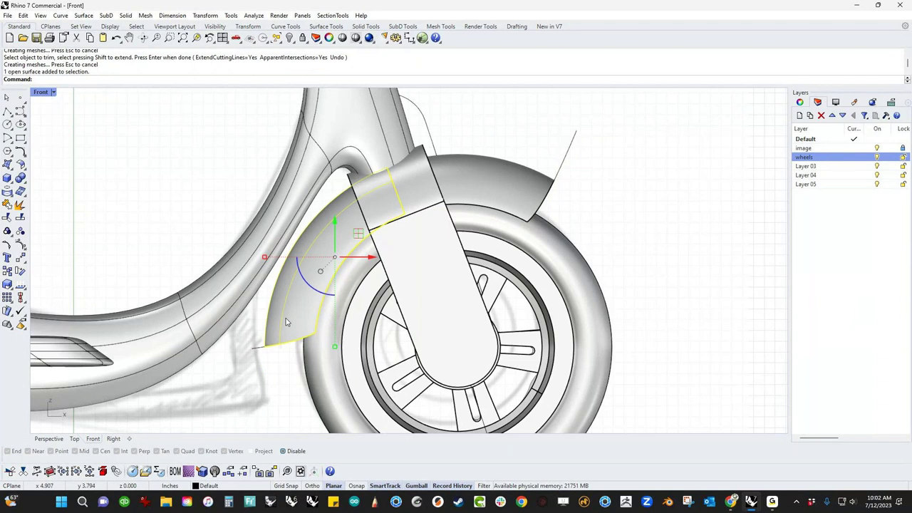
pyautogui.keyDown('shift'); pyautogui.click(498, 188); pyautogui.keyUp('shift')
pyautogui.hotkey('ctrl', 'j')
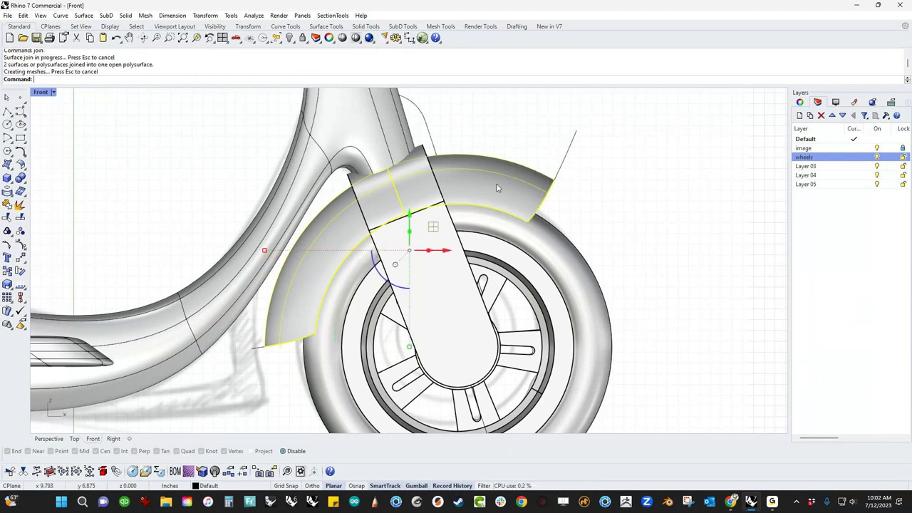
# - Offset the fender polysurface inward as a solid with a distance of 0.15 inches
pyautogui.hotkey('ctrl', 'F4')
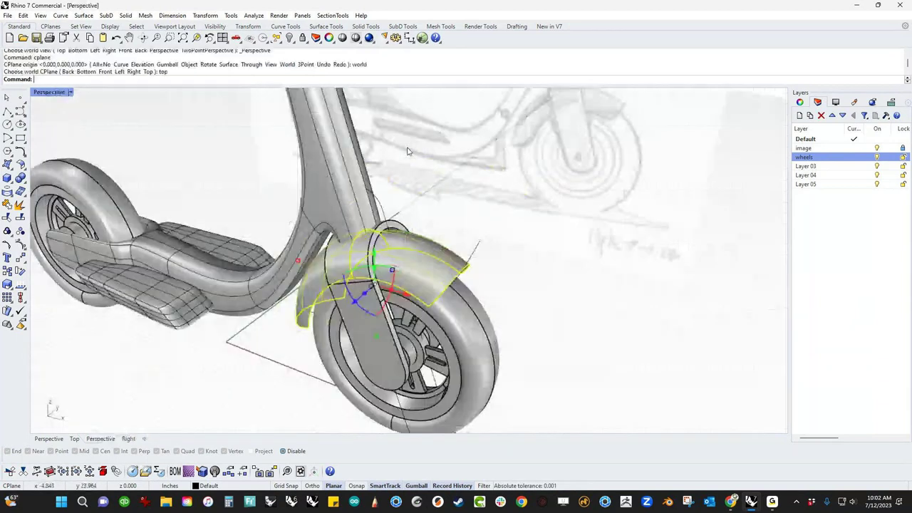
pyautogui.click(533, 131)
pyautogui.scroll(5, 487, 329)
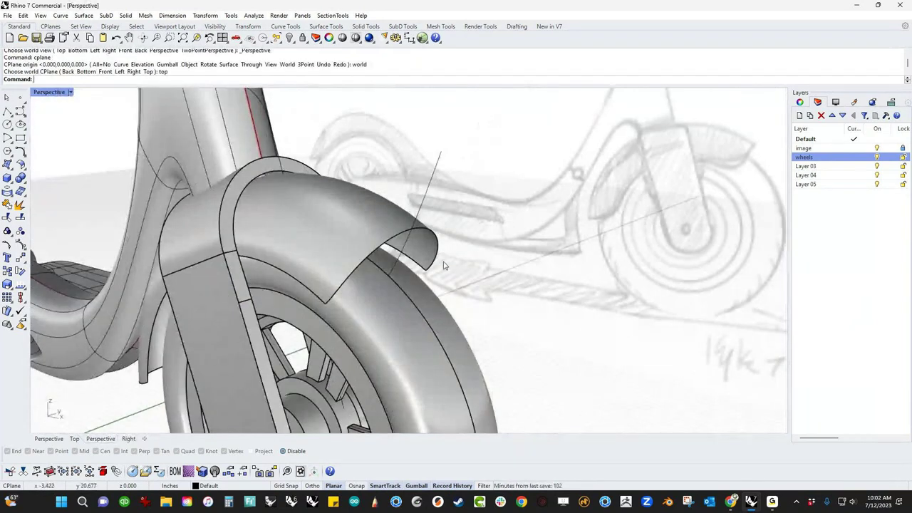
pyautogui.moveTo(340, 292)
pyautogui.mouseDown(button='right')
pyautogui.moveTo(261, 263)
pyautogui.moveTo(260, 285)
pyautogui.moveTo(242, 256)
pyautogui.mouseUp(button='right')
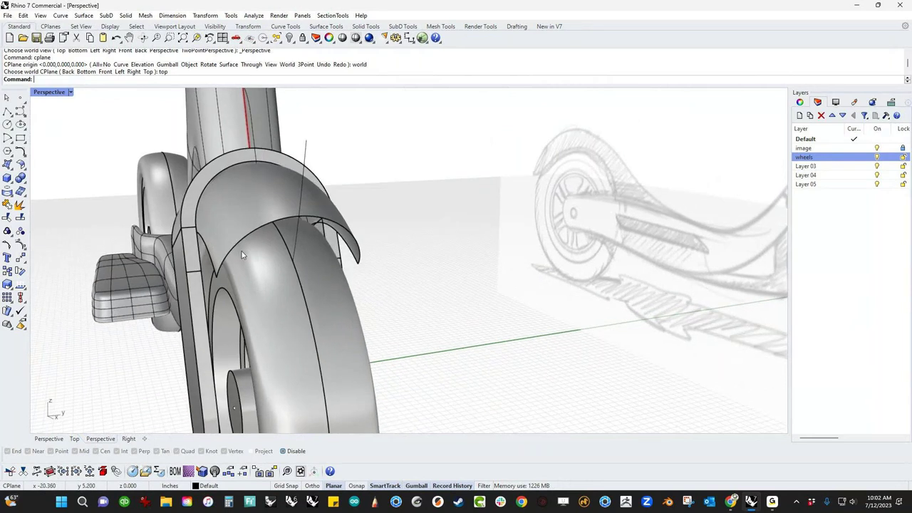
pyautogui.click(242, 255)
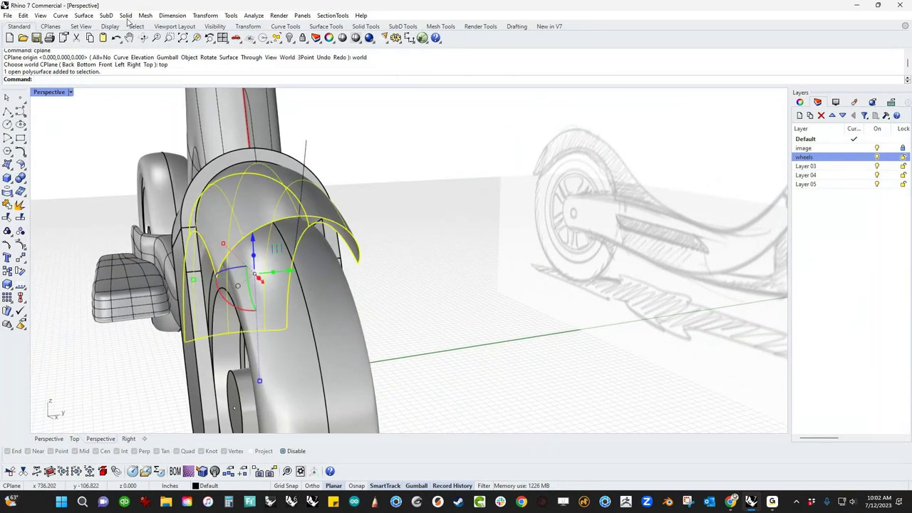
pyautogui.middleClick(121, 214)
pyautogui.click(146, 242)
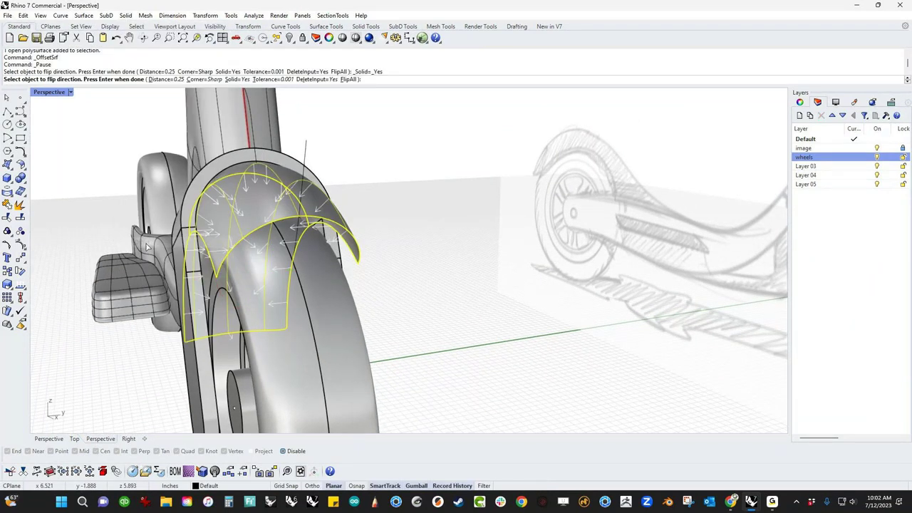
pyautogui.moveTo(179, 245); pyautogui.dragTo(171, 227, button='right')
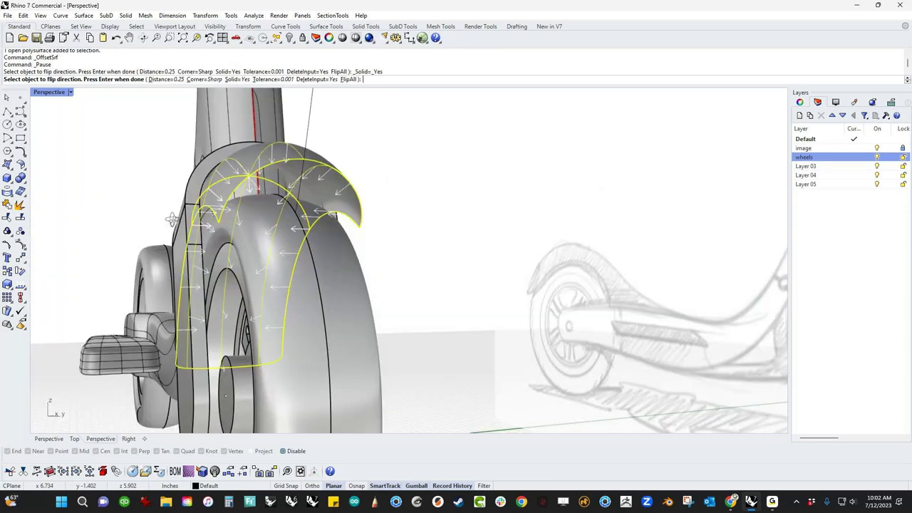
pyautogui.write('.15')
pyautogui.press('Return')
pyautogui.press('Return')
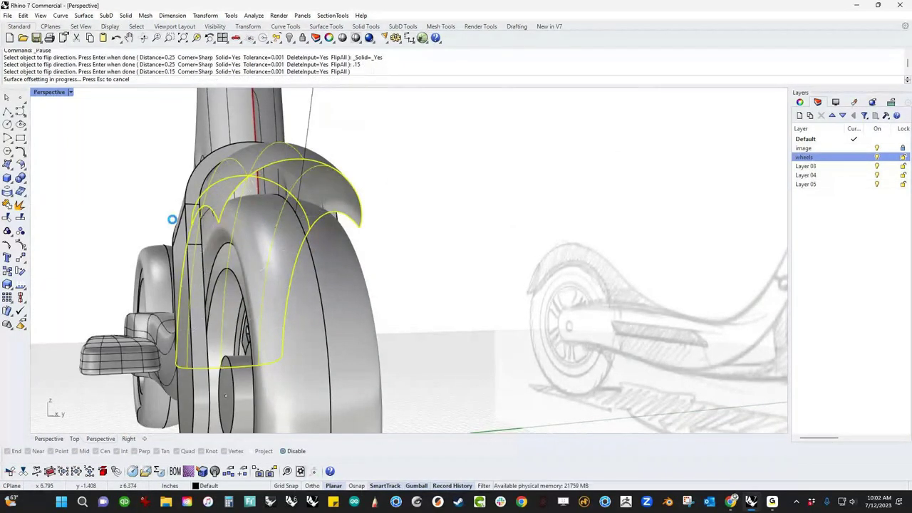
pyautogui.click(431, 251)
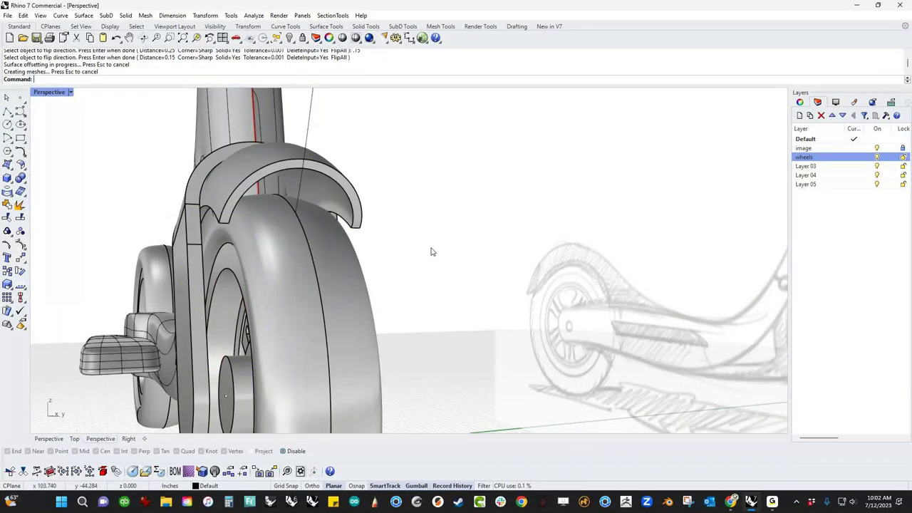
# - Start an edge fillet of radius 1 on the fender and select both lower corner edges at its front end
pyautogui.moveTo(431, 251); pyautogui.dragTo(446, 230, button='right')
pyautogui.middleClick(446, 230)
pyautogui.click(487, 231)
pyautogui.hotkey('ctrl', 'f')
pyautogui.moveTo(403, 233); pyautogui.dragTo(321, 207, button='right')
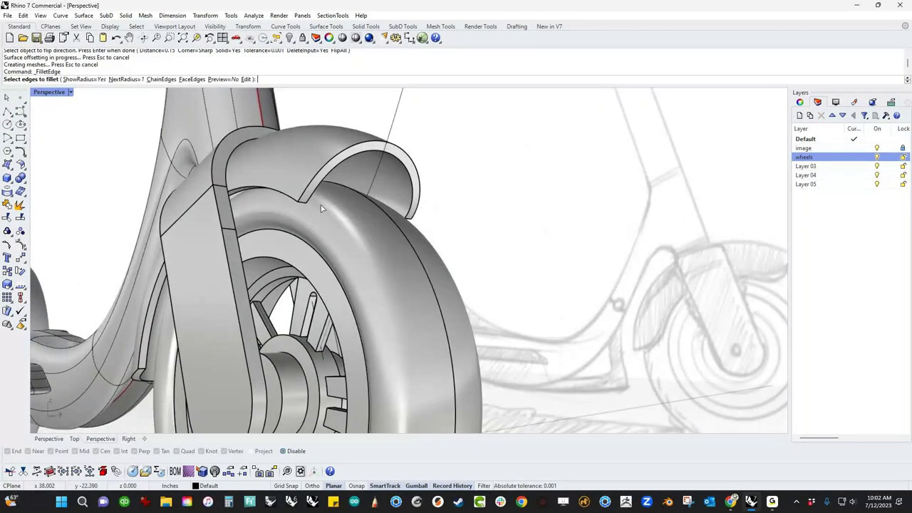
pyautogui.scroll(4, 313, 205)
pyautogui.click(302, 202)
pyautogui.moveTo(385, 224); pyautogui.dragTo(275, 236, button='right')
pyautogui.click(258, 236)
pyautogui.scroll(-4, 277, 251)
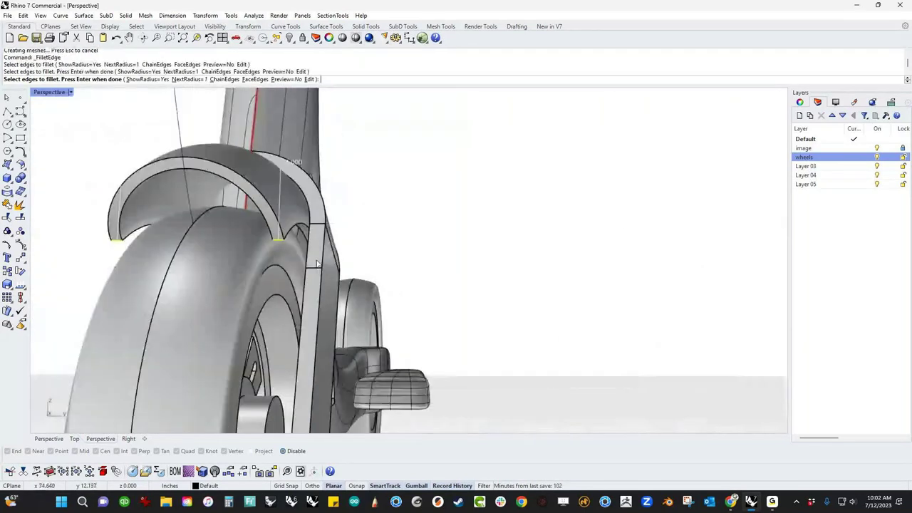
pyautogui.moveTo(335, 274); pyautogui.dragTo(258, 287, button='right')
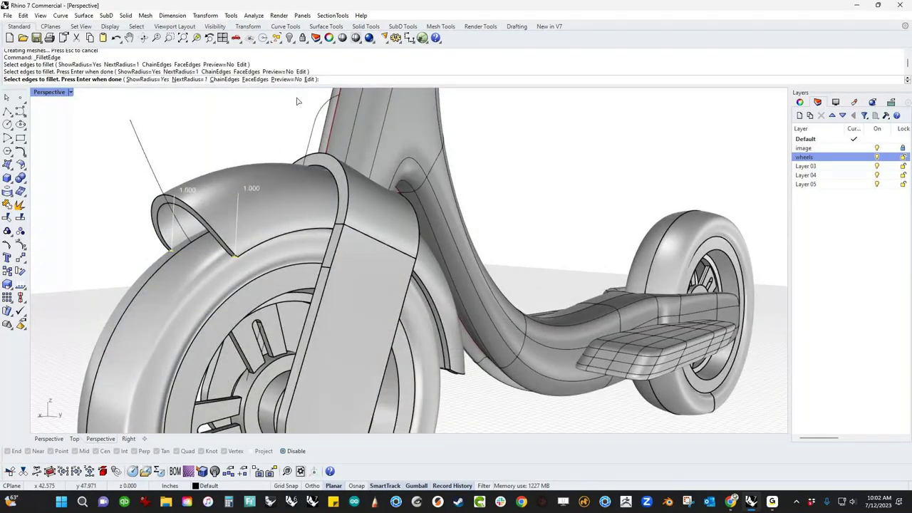
# - Turn on the fillet preview and apply the radius 1 rounding to the fender's two front corners
pyautogui.click(285, 79)
pyautogui.scroll(10, 360, 257)
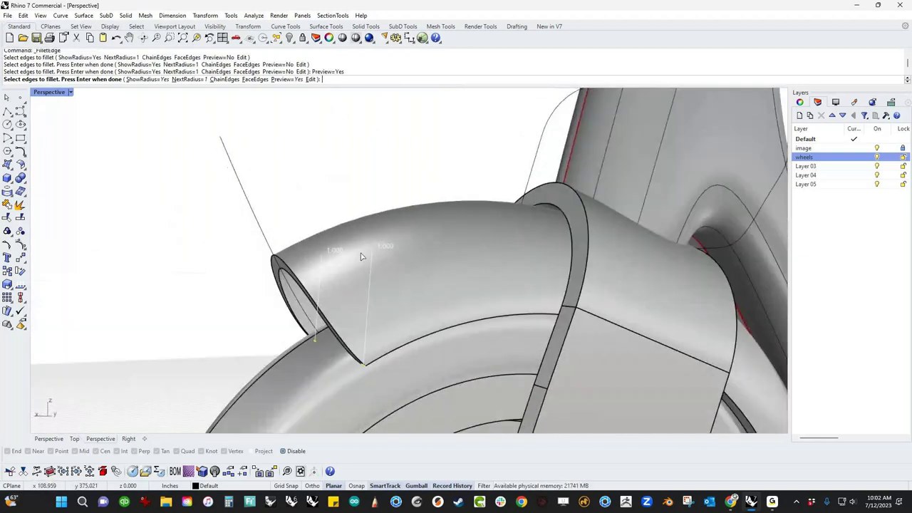
pyautogui.moveTo(366, 390); pyautogui.dragTo(344, 341, button='right')
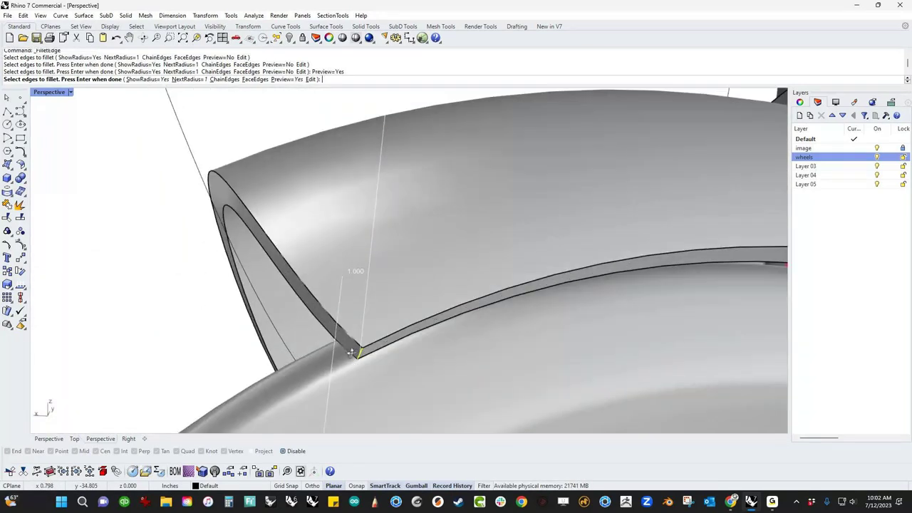
pyautogui.rightClick(198, 273)
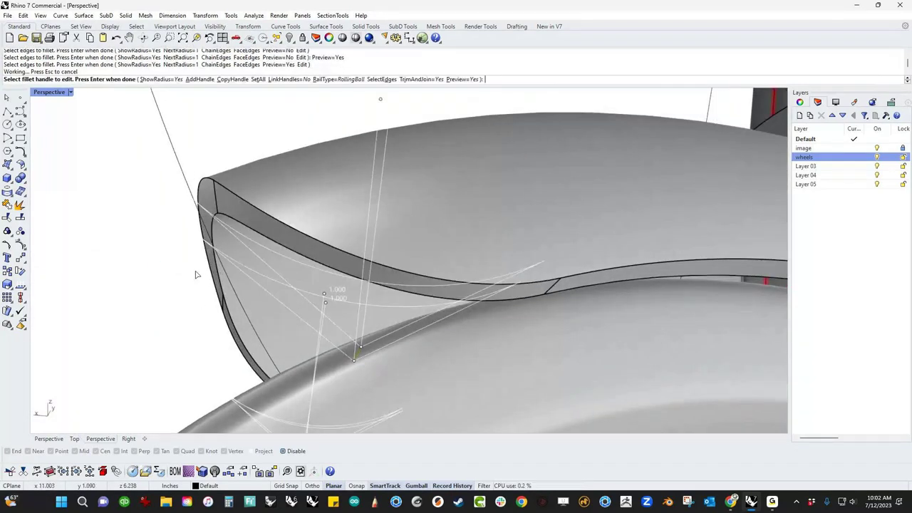
pyautogui.scroll(-5, 197, 275)
pyautogui.moveTo(197, 275); pyautogui.dragTo(211, 318, button='right')
pyautogui.moveTo(183, 290); pyautogui.dragTo(457, 303, button='right')
pyautogui.scroll(-3, 279, 267)
pyautogui.scroll(-6, 438, 287)
pyautogui.rightClick(516, 282)
pyautogui.keyDown('shift'); pyautogui.moveTo(516, 314); pyautogui.dragTo(565, 251, button='right'); pyautogui.keyUp('shift')
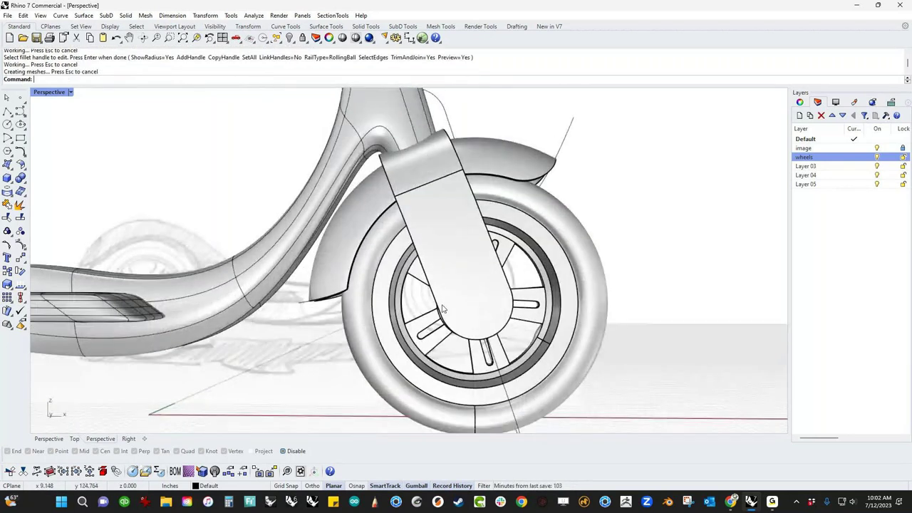
# - Fillet the two lower corner edges at the fender's rear end with radius 1
pyautogui.scroll(3, 379, 305)
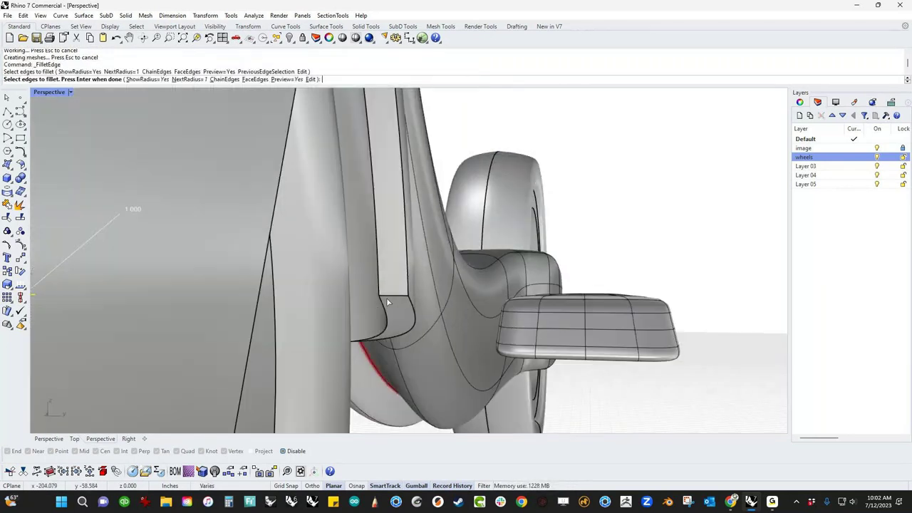
pyautogui.click(391, 300)
pyautogui.scroll(-5, 392, 301)
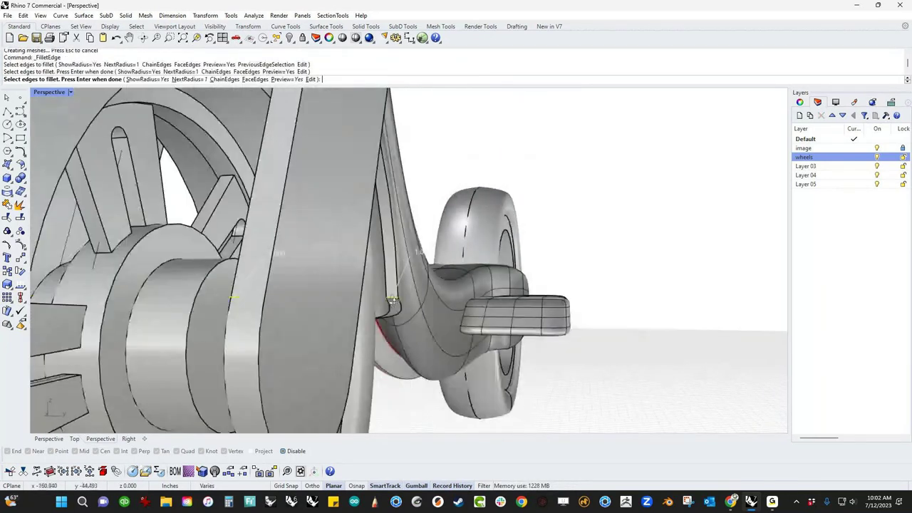
pyautogui.rightClick(437, 325)
pyautogui.moveTo(437, 325); pyautogui.dragTo(494, 335, button='right')
pyautogui.rightClick(444, 357)
# - Convert the scooter body SubD to NURBS with DeleteInputObjects set to No
pyautogui.scroll(-8, 417, 326)
pyautogui.scroll(-4, 431, 348)
pyautogui.scroll(-4, 494, 343)
pyautogui.scroll(5, 426, 363)
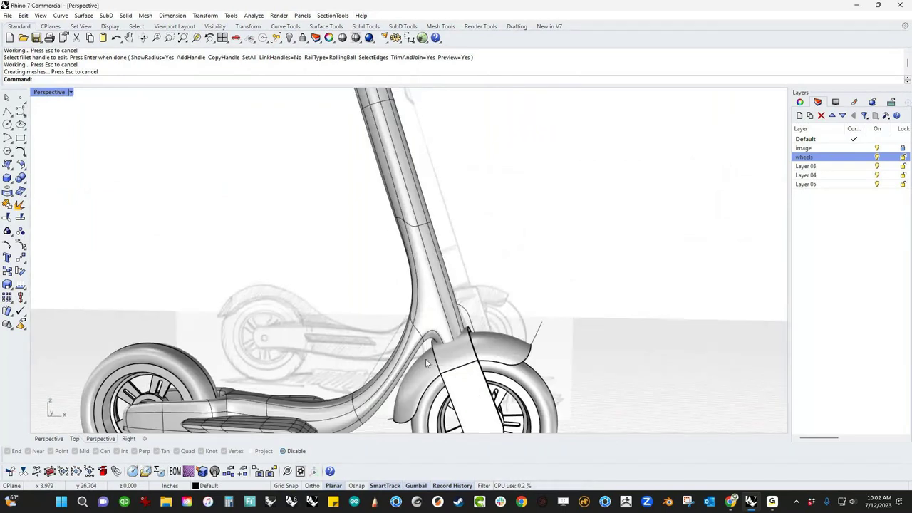
pyautogui.scroll(-5, 427, 363)
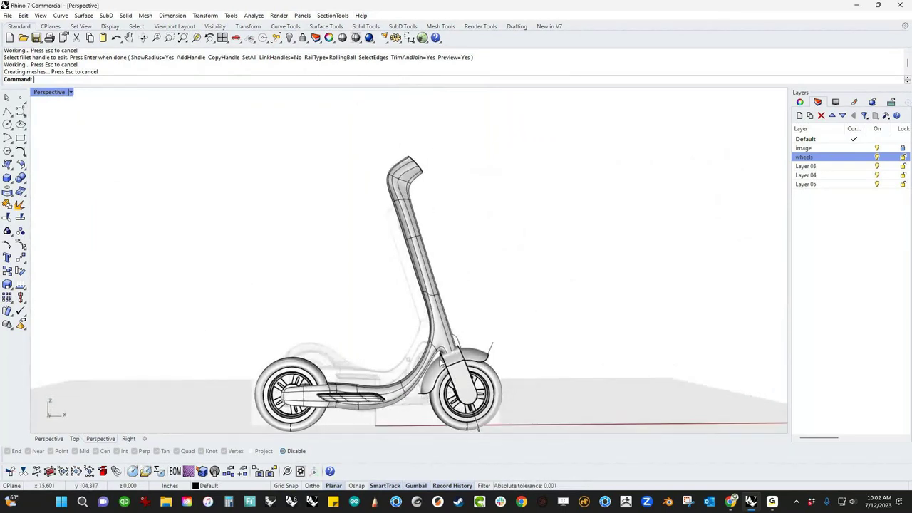
pyautogui.click(437, 311)
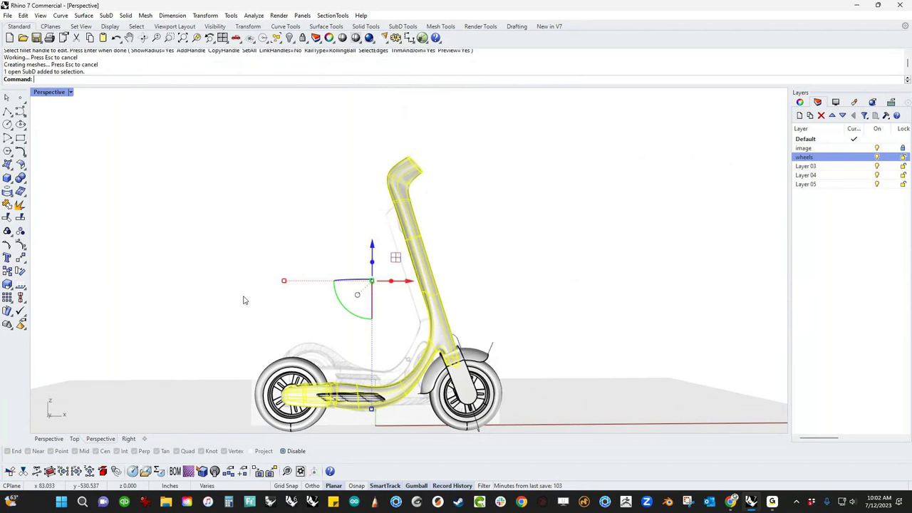
pyautogui.write('ToNURBS')
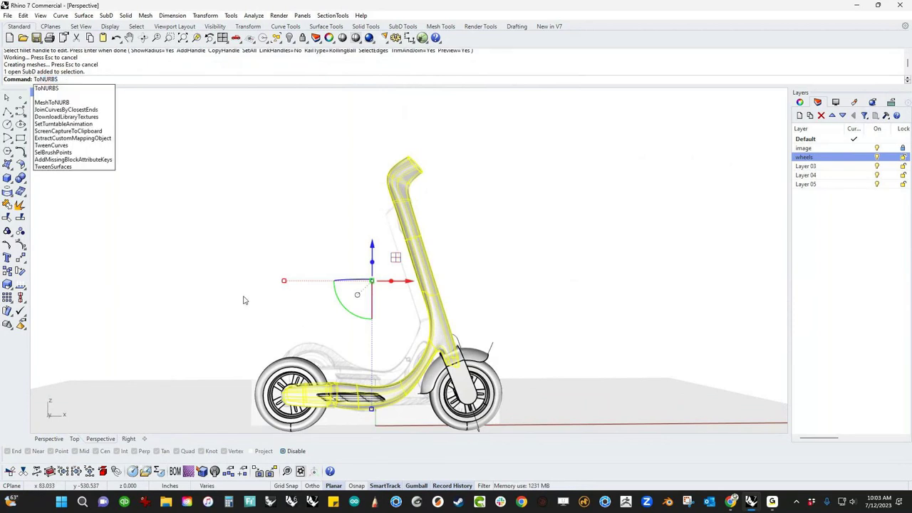
pyautogui.press('Return')
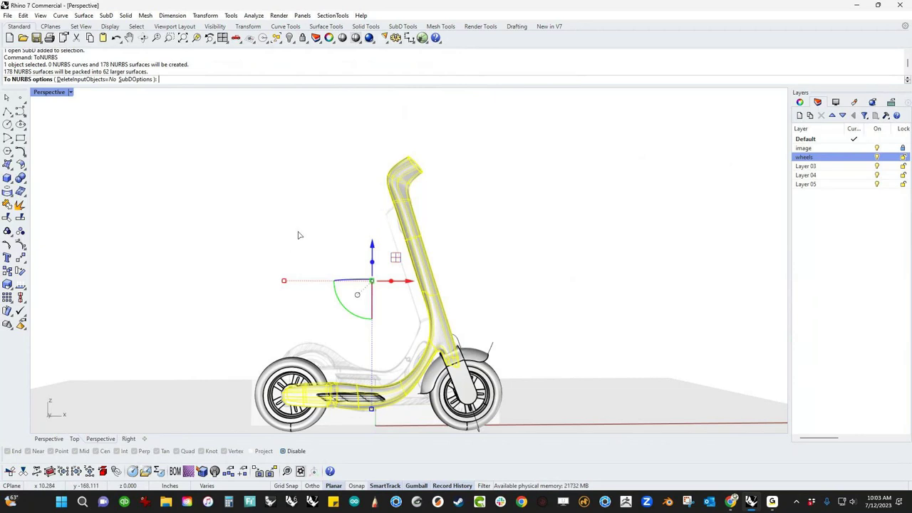
pyautogui.press('Return')
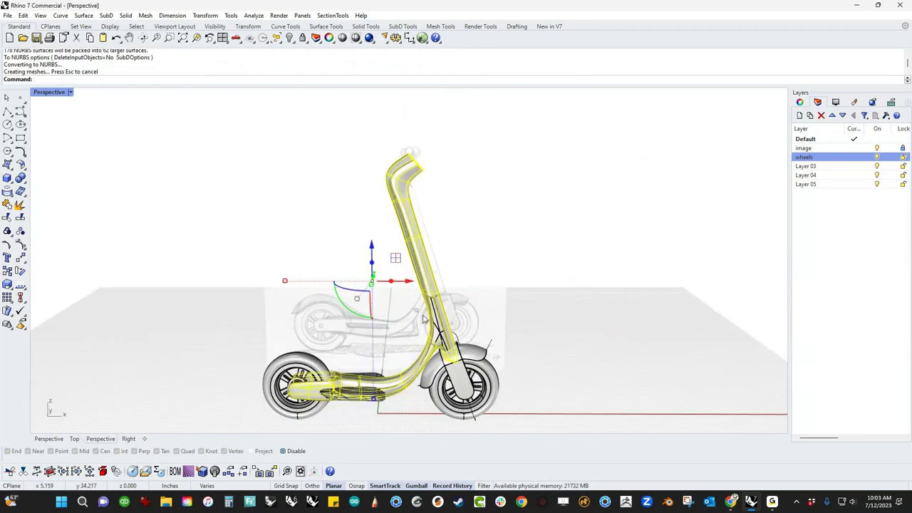
# - Hide the original SubD body and check that the NURBS copy can be selected in its place
pyautogui.scroll(4, 426, 319)
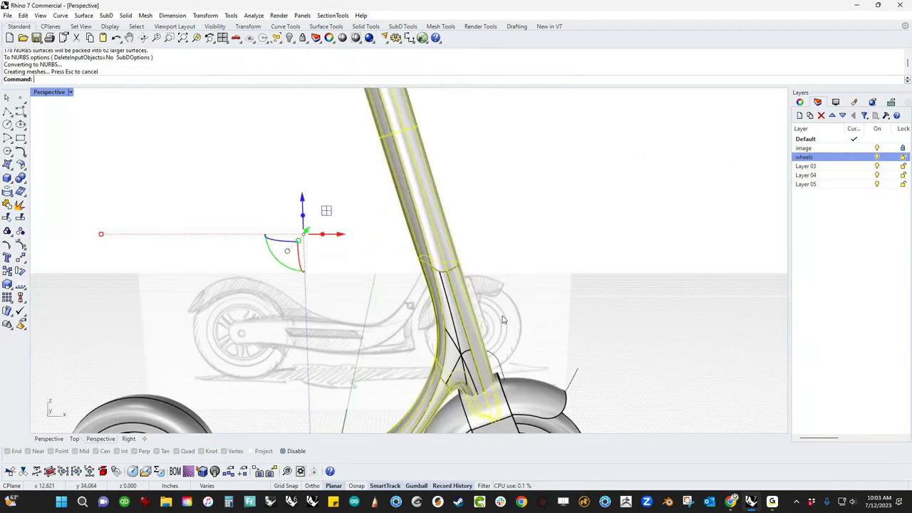
pyautogui.press('Return')
pyautogui.click(490, 320)
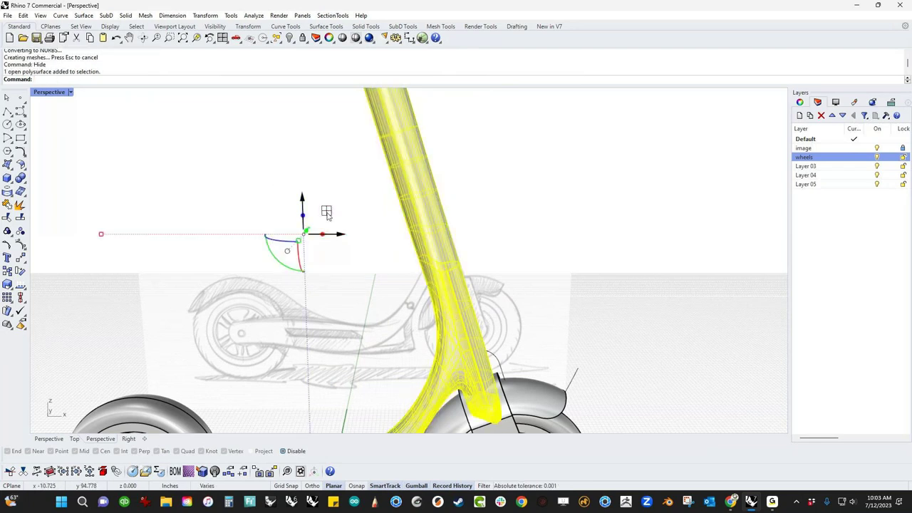
pyautogui.click(382, 228)
pyautogui.scroll(-10, 380, 227)
# - In a wireframe Front view, draw a straight diagonal polyline crossing the body's bent upper end from its back edge past the open end
pyautogui.hotkey('ctrl', 'F2')
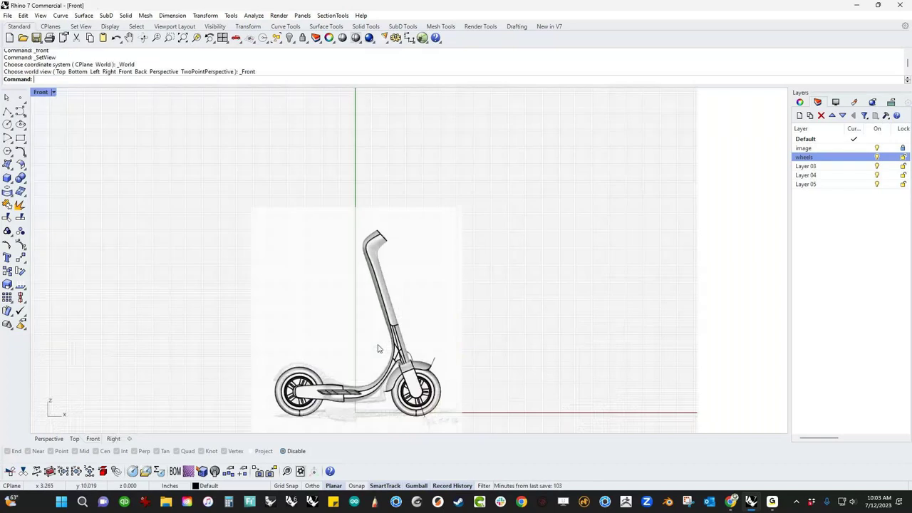
pyautogui.scroll(10, 387, 275)
pyautogui.middleClick(385, 274)
pyautogui.click(333, 246)
pyautogui.hotkey('ctrl', 'alt', 'w')
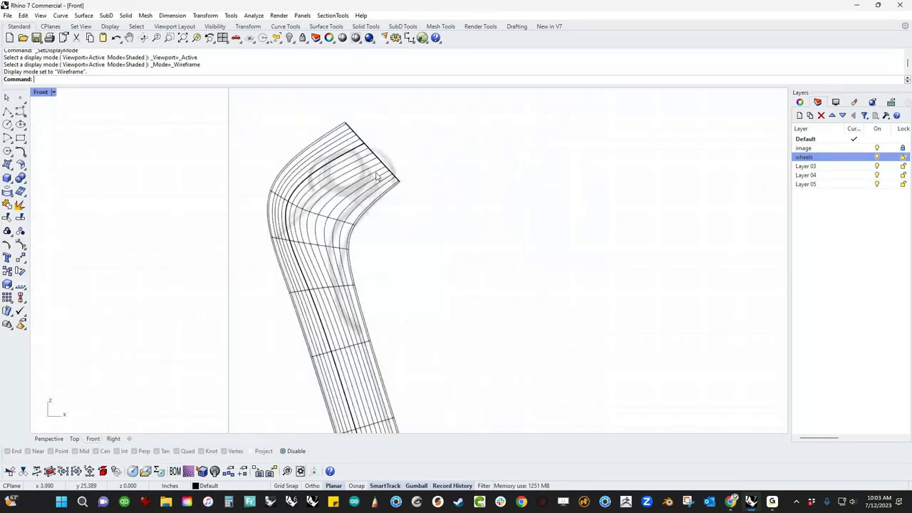
pyautogui.moveTo(377, 173); pyautogui.dragTo(382, 204, button='right')
pyautogui.click(7, 113)
pyautogui.click(264, 280)
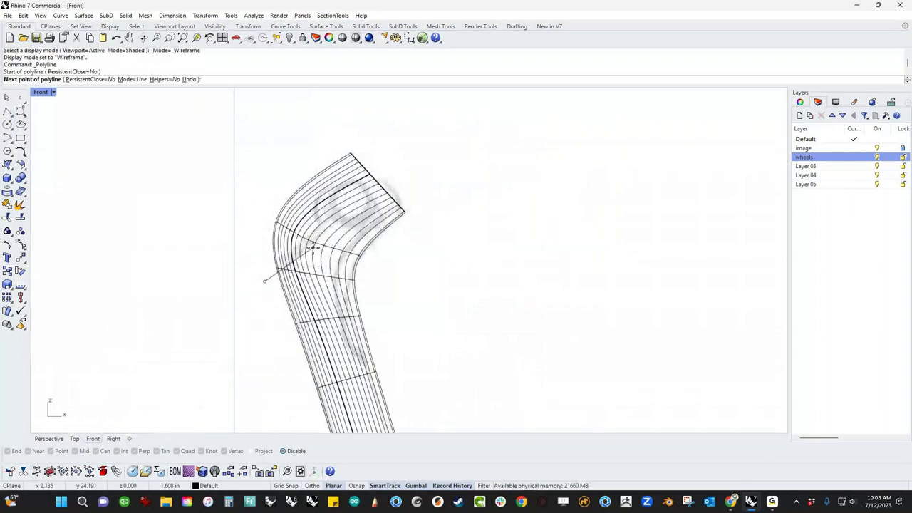
pyautogui.click(419, 152)
pyautogui.press('Return')
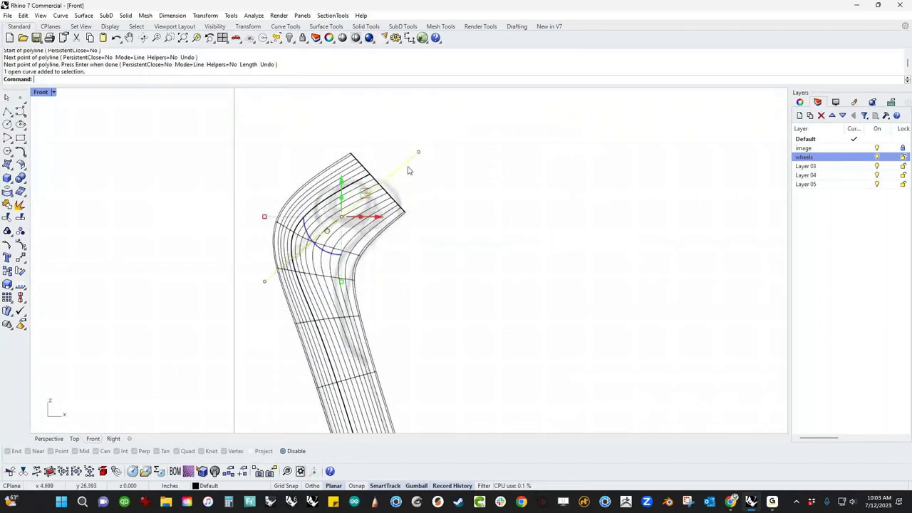
pyautogui.click(476, 224)
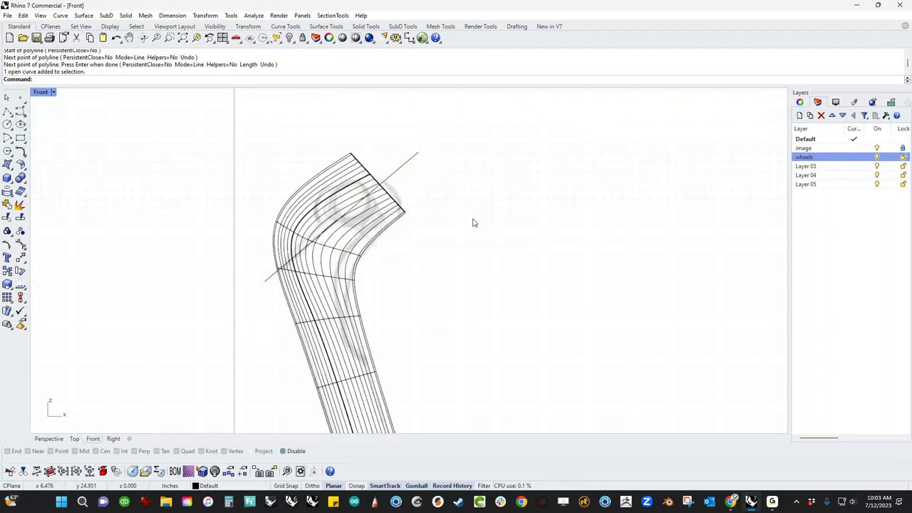
# - Extrude the diagonal line to both sides in Perspective so the surface spans the full width of the handle stem
pyautogui.press('Return')
pyautogui.scroll(9, 389, 276)
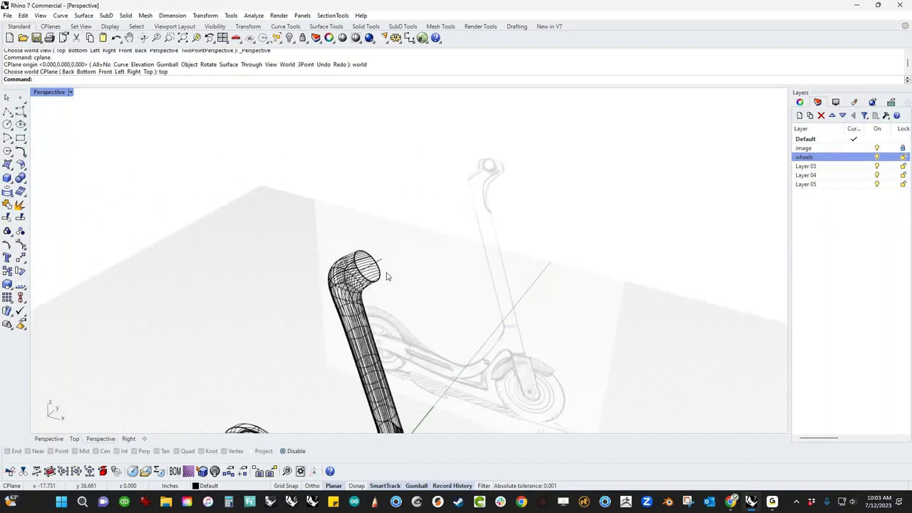
pyautogui.click(329, 270)
pyautogui.moveTo(348, 285); pyautogui.dragTo(322, 305, button='right')
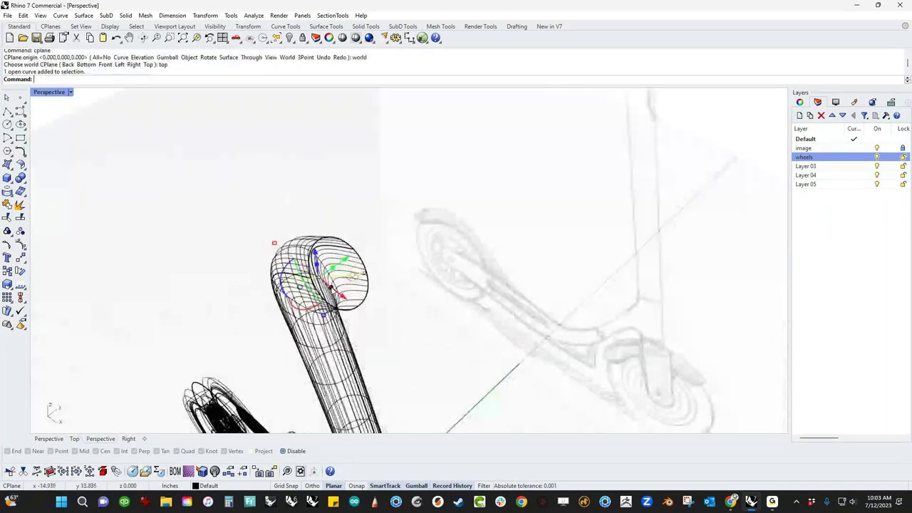
pyautogui.keyDown('shift'); pyautogui.moveTo(333, 268); pyautogui.dragTo(401, 233); pyautogui.keyUp('shift')
pyautogui.click(431, 319)
pyautogui.moveTo(431, 319); pyautogui.dragTo(495, 289, button='right')
# - In the Front view, place a copy of the cutting surface perpendicular to the original, just inside the stem's open end
pyautogui.write('front')
pyautogui.press('Return')
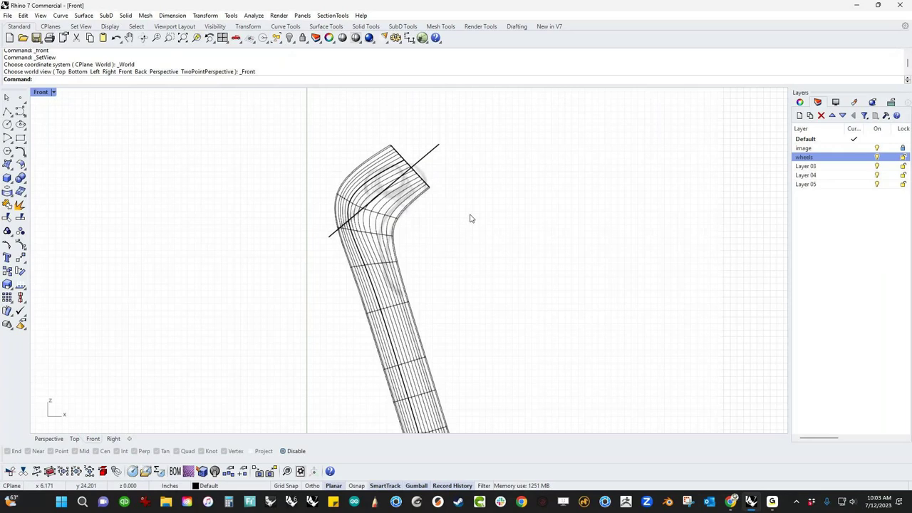
pyautogui.moveTo(470, 219); pyautogui.dragTo(453, 277, button='right')
pyautogui.click(421, 207)
pyautogui.click(447, 244)
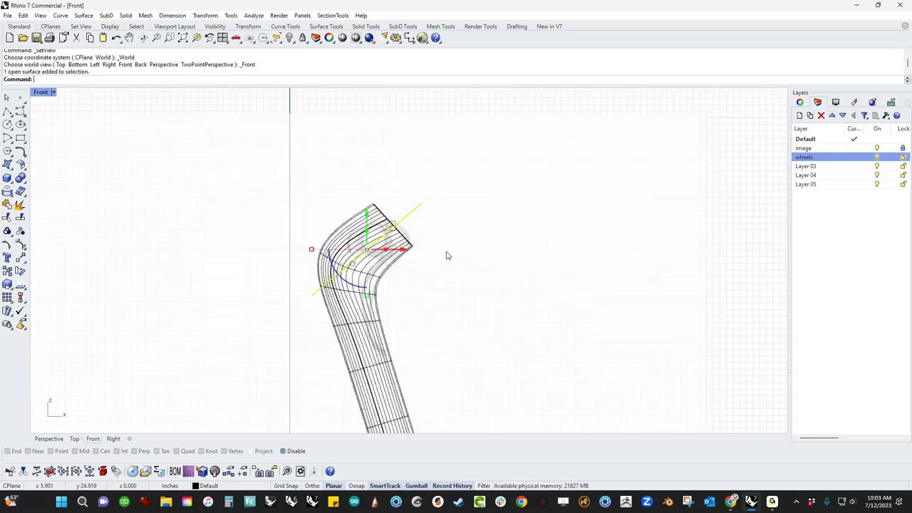
pyautogui.hotkey('ctrl', 'c')
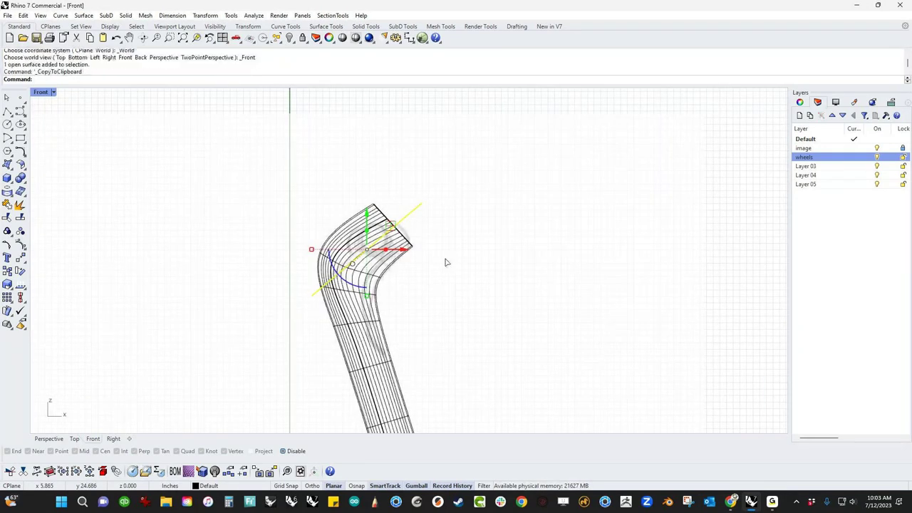
pyautogui.hotkey('ctrl', 'v')
pyautogui.moveTo(329, 248); pyautogui.dragTo(329, 254)
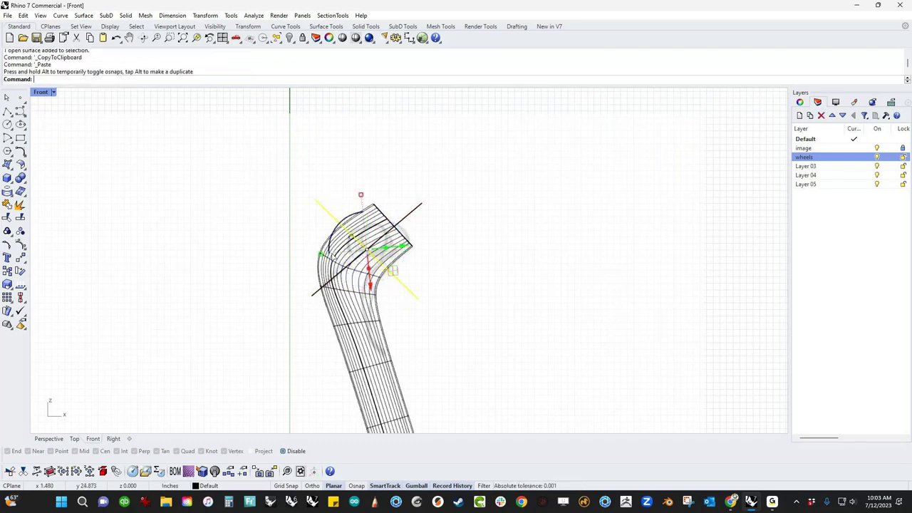
pyautogui.moveTo(393, 271); pyautogui.dragTo(430, 264)
# - Select the body, the line and both cutting surfaces, and show them shaded in Perspective
pyautogui.scroll(6, 385, 246)
pyautogui.keyDown('shift'); pyautogui.click(396, 259); pyautogui.keyUp('shift')
pyautogui.keyDown('shift'); pyautogui.moveTo(486, 186); pyautogui.dragTo(420, 176); pyautogui.keyUp('shift')
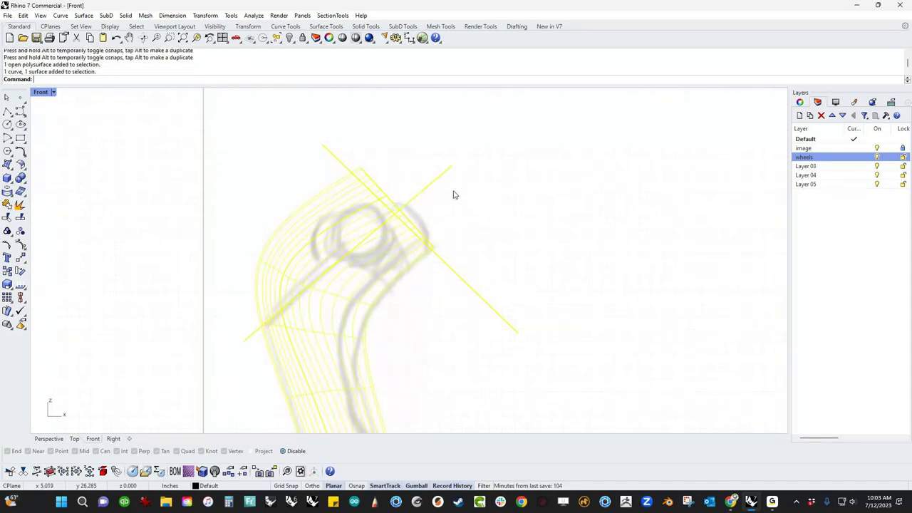
pyautogui.hotkey('ctrl', 'F4')
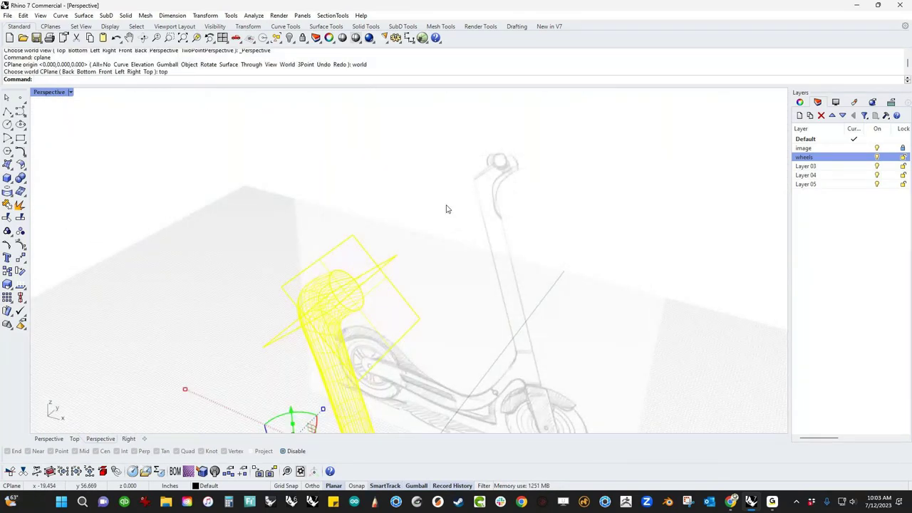
pyautogui.scroll(4, 399, 282)
pyautogui.keyDown('shift'); pyautogui.moveTo(397, 284); pyautogui.dragTo(452, 275, button='right'); pyautogui.keyUp('shift')
pyautogui.scroll(-4, 452, 275)
pyautogui.middleClick(452, 275)
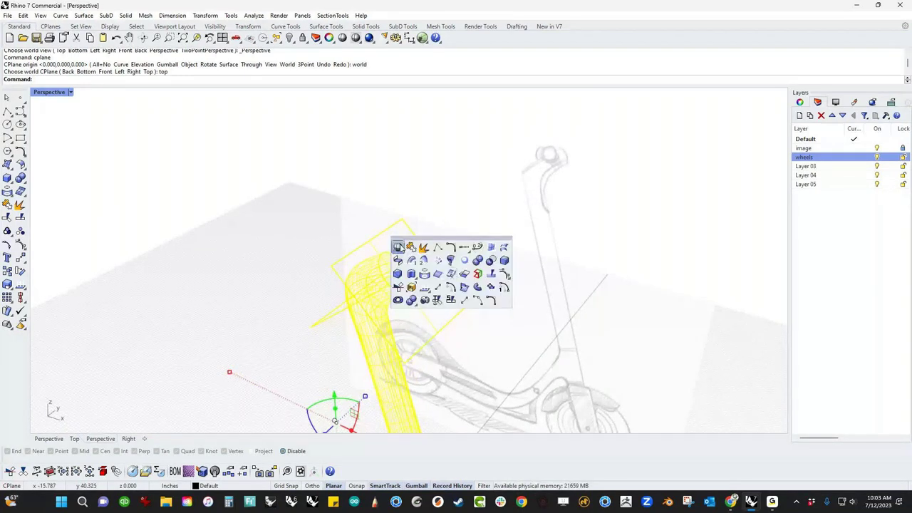
pyautogui.click(399, 247)
pyautogui.moveTo(373, 312); pyautogui.dragTo(421, 266, button='right')
pyautogui.scroll(3, 420, 267)
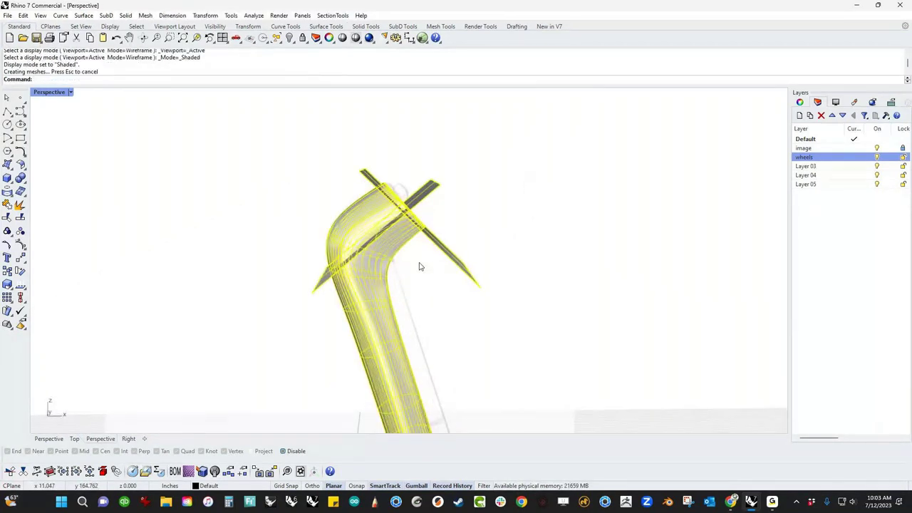
pyautogui.scroll(3, 420, 266)
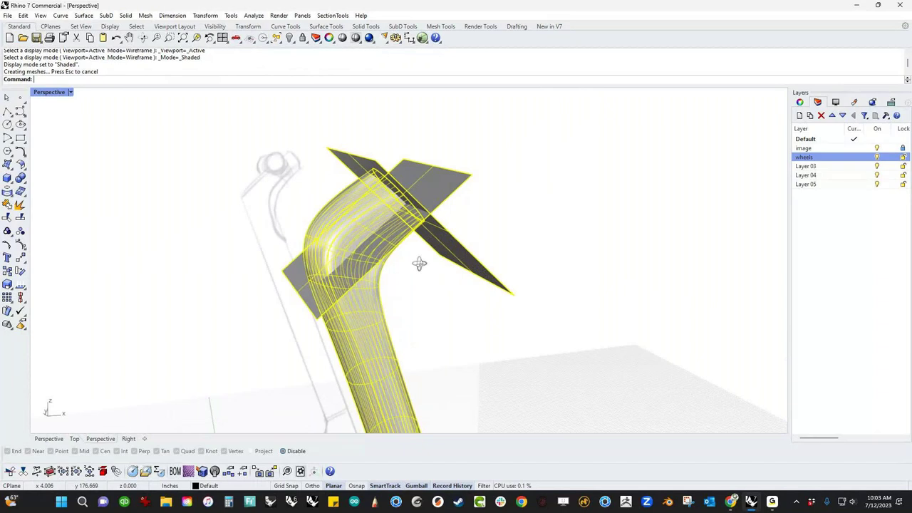
# - Trim away the parts of both cutting surfaces that lie outside the handle stem
pyautogui.hotkey('ctrl', 't')
pyautogui.click(301, 272)
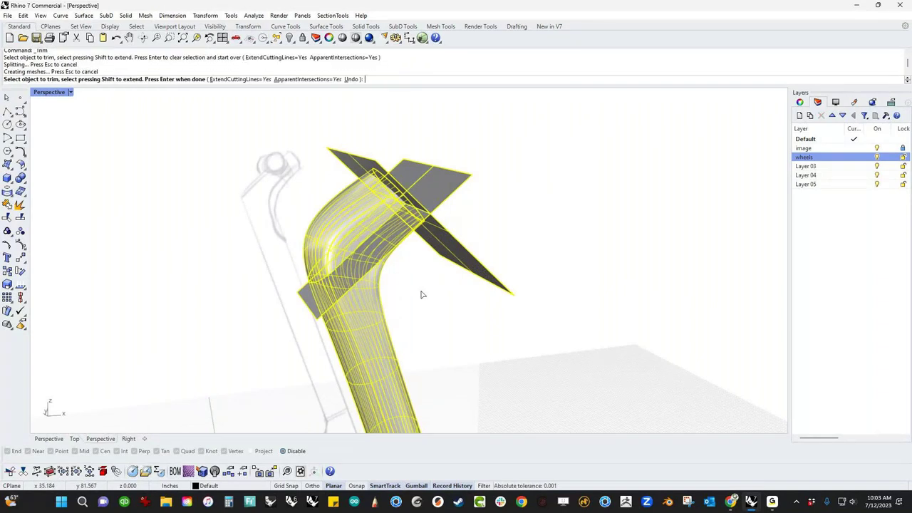
pyautogui.click(306, 303)
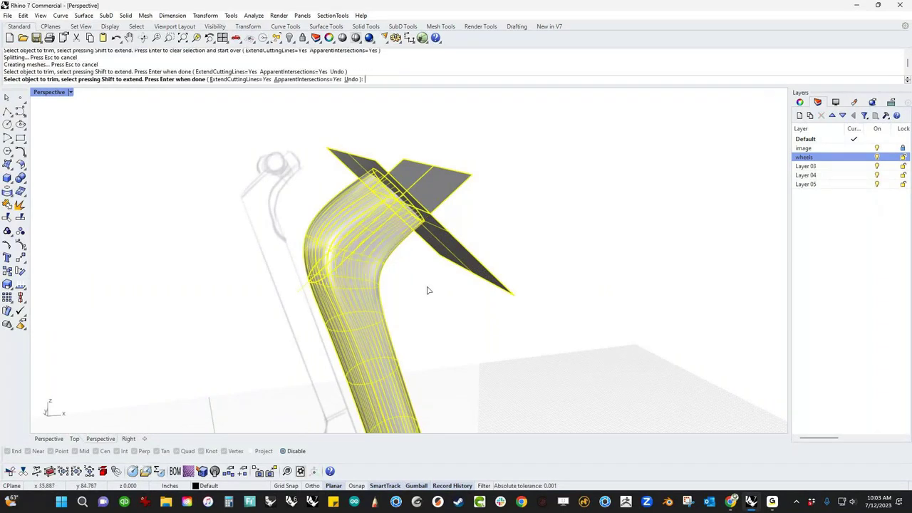
pyautogui.moveTo(444, 279)
pyautogui.mouseDown(button='right')
pyautogui.moveTo(452, 292)
pyautogui.moveTo(425, 285)
pyautogui.moveTo(401, 162)
pyautogui.moveTo(514, 178)
pyautogui.moveTo(534, 191)
pyautogui.moveTo(443, 187)
pyautogui.moveTo(479, 207)
pyautogui.moveTo(383, 186)
pyautogui.mouseUp(button='right')
pyautogui.click(443, 186)
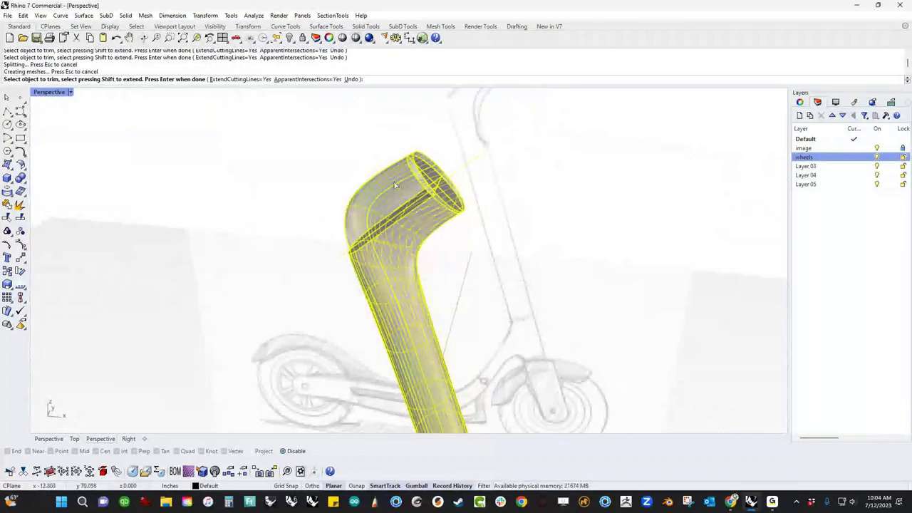
# - Trim off the stem's upper bend above the diagonal surface and the leftover pieces at its open end
pyautogui.click(392, 188)
pyautogui.moveTo(393, 190)
pyautogui.mouseDown(button='right')
pyautogui.moveTo(409, 181)
pyautogui.moveTo(385, 211)
pyautogui.moveTo(448, 222)
pyautogui.mouseUp(button='right')
pyautogui.scroll(3, 411, 191)
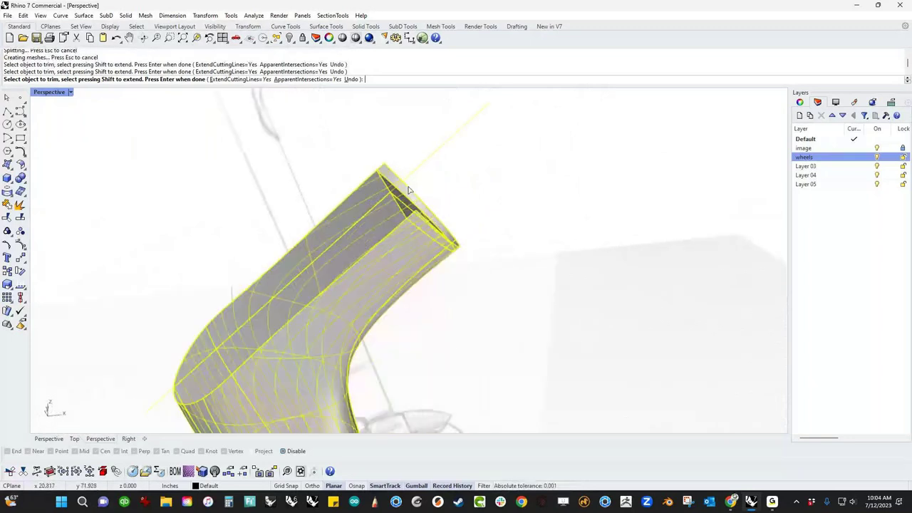
pyautogui.scroll(3, 400, 174)
pyautogui.click(510, 300)
pyautogui.scroll(-6, 540, 301)
pyautogui.press('Return')
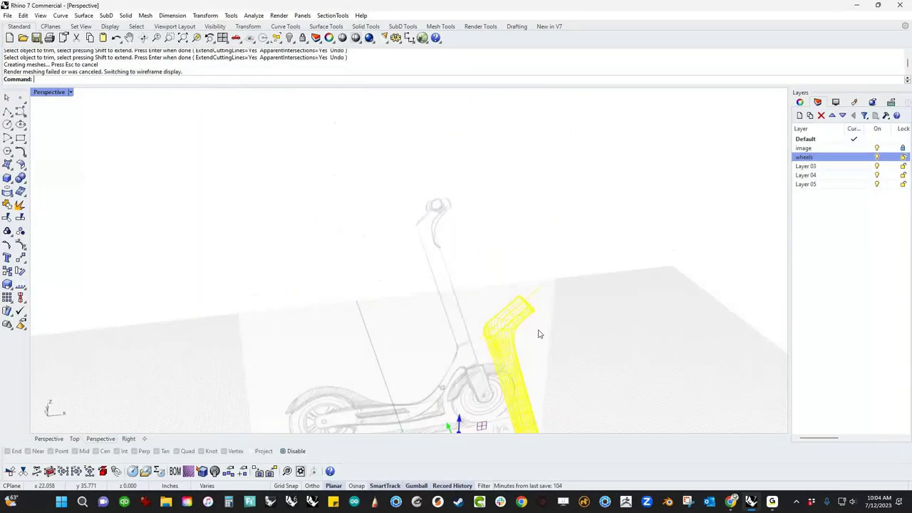
# - Join the trimmed body and the two remaining cutting surfaces into one polysurface
pyautogui.moveTo(540, 335); pyautogui.dragTo(498, 245, button='right')
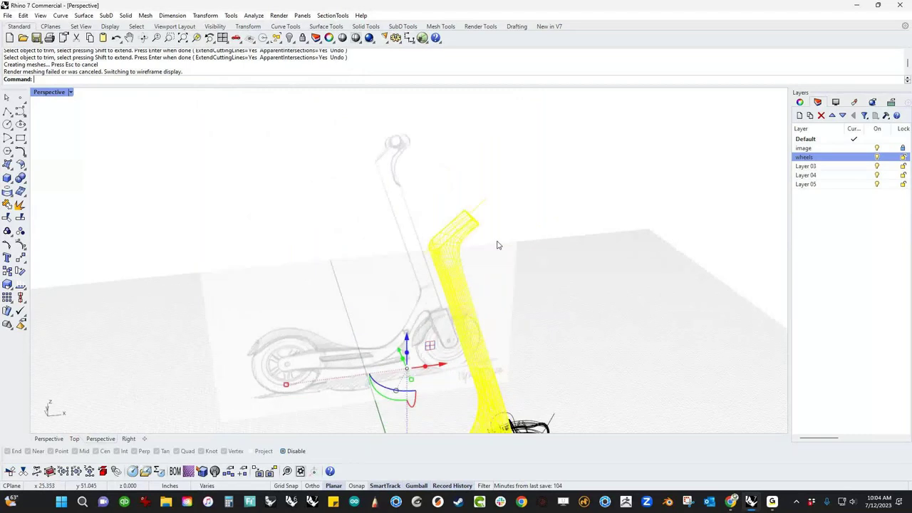
pyautogui.moveTo(514, 214); pyautogui.dragTo(440, 279)
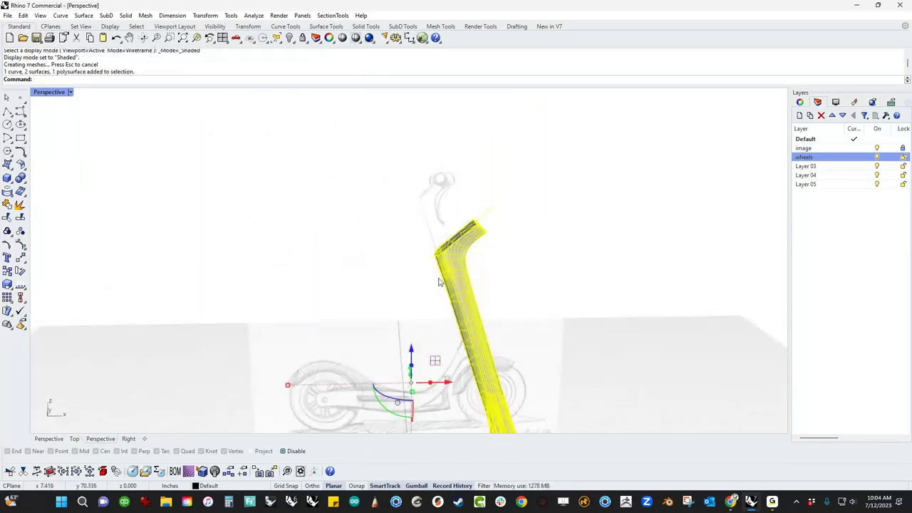
pyautogui.write('join')
pyautogui.press('Return')
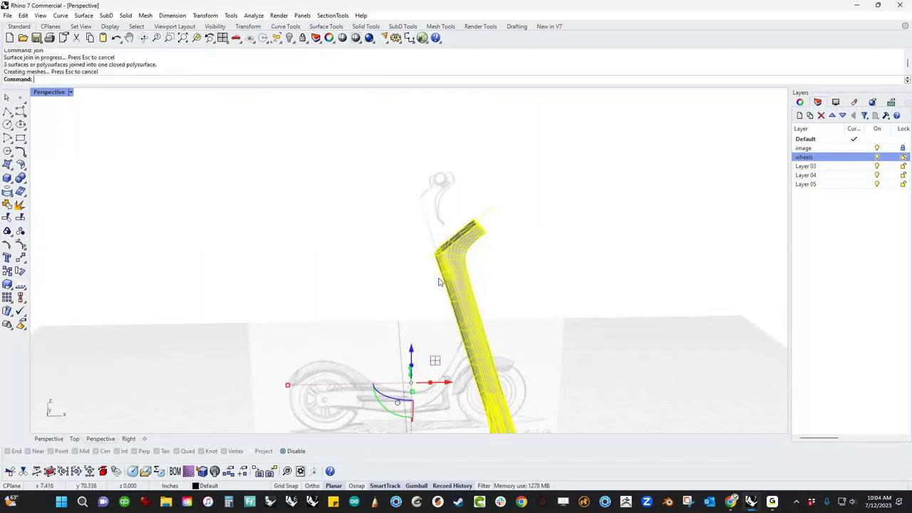
pyautogui.click(360, 288)
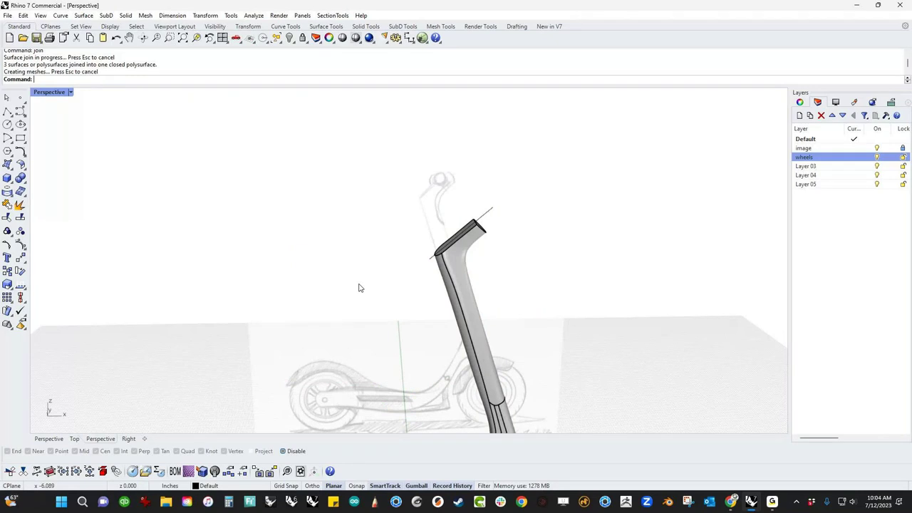
pyautogui.scroll(-10, 328, 131)
pyautogui.scroll(12, 423, 239)
pyautogui.keyDown('shift'); pyautogui.moveTo(293, 146); pyautogui.dragTo(371, 198, button='right'); pyautogui.keyUp('shift')
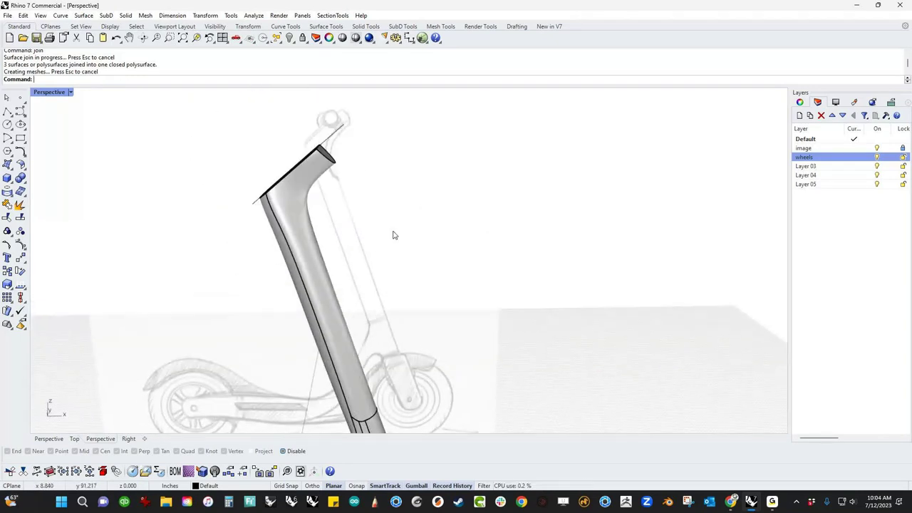
pyautogui.moveTo(393, 235); pyautogui.dragTo(370, 201, button='right')
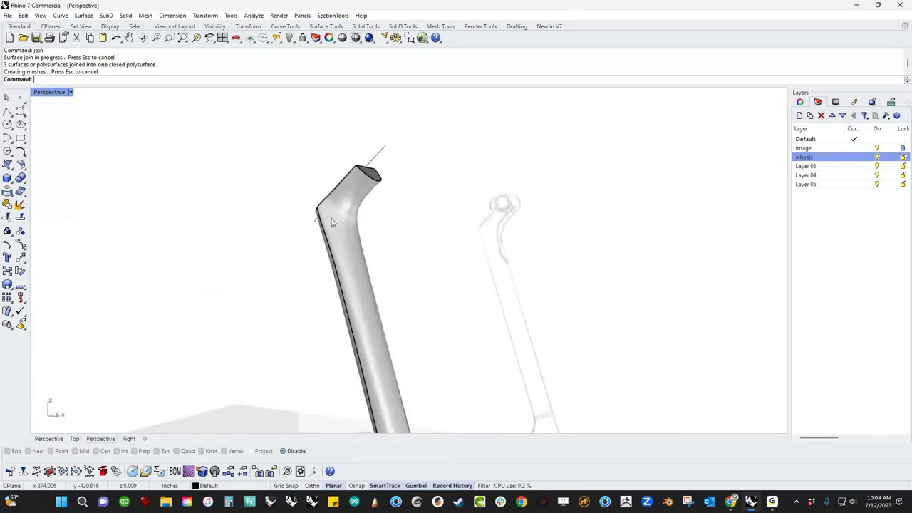
# - Show the stem's upper bend in wireframe display in the Front view
pyautogui.moveTo(374, 234); pyautogui.dragTo(474, 253, button='right')
pyautogui.hotkey('ctrl', 'F2')
pyautogui.middleClick(472, 252)
pyautogui.click(410, 226)
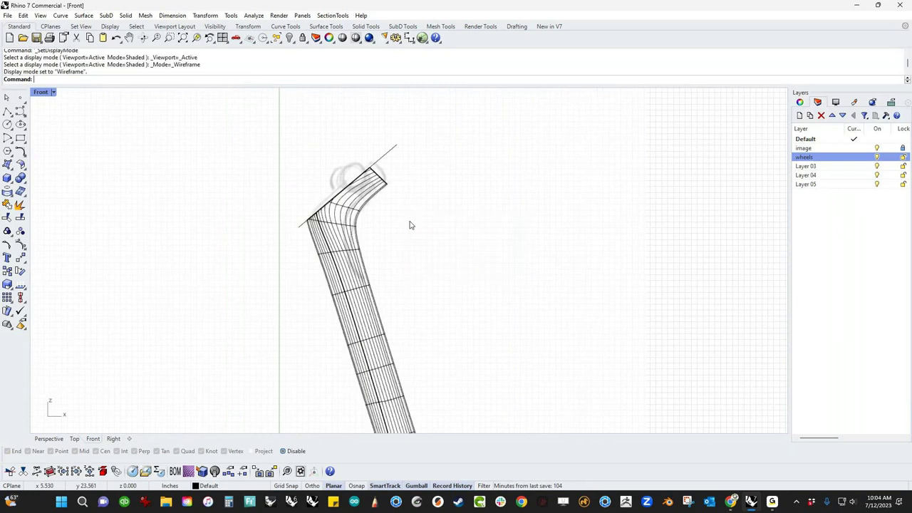
pyautogui.scroll(3, 381, 216)
# - Draw a degree-3 control point curve along the inside of the stem's bend, with both ends running past the stem's outline
pyautogui.click(20, 112)
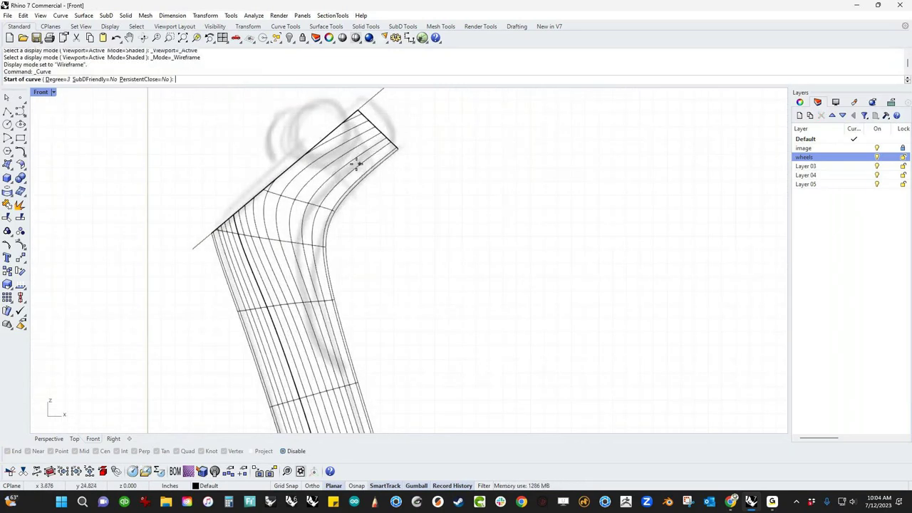
pyautogui.click(397, 161)
pyautogui.click(380, 149)
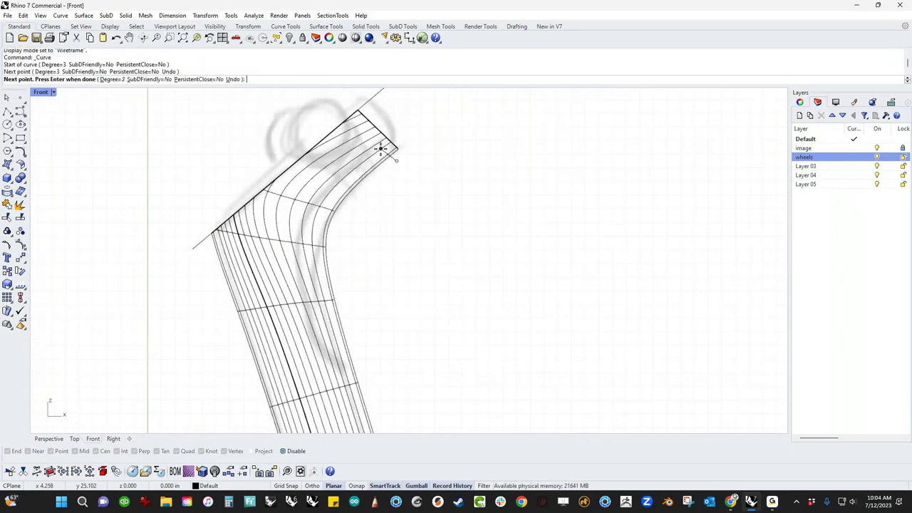
pyautogui.click(370, 147)
pyautogui.click(362, 147)
pyautogui.click(312, 192)
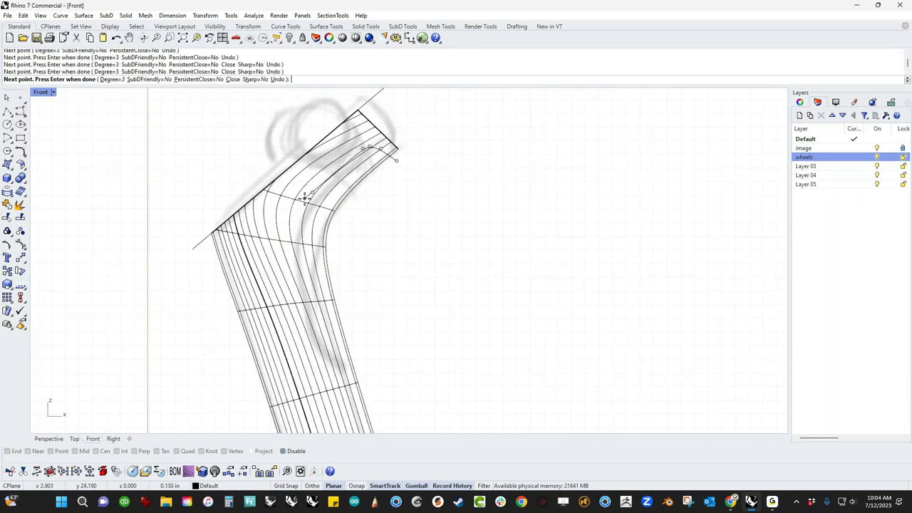
pyautogui.click(294, 224)
pyautogui.click(284, 277)
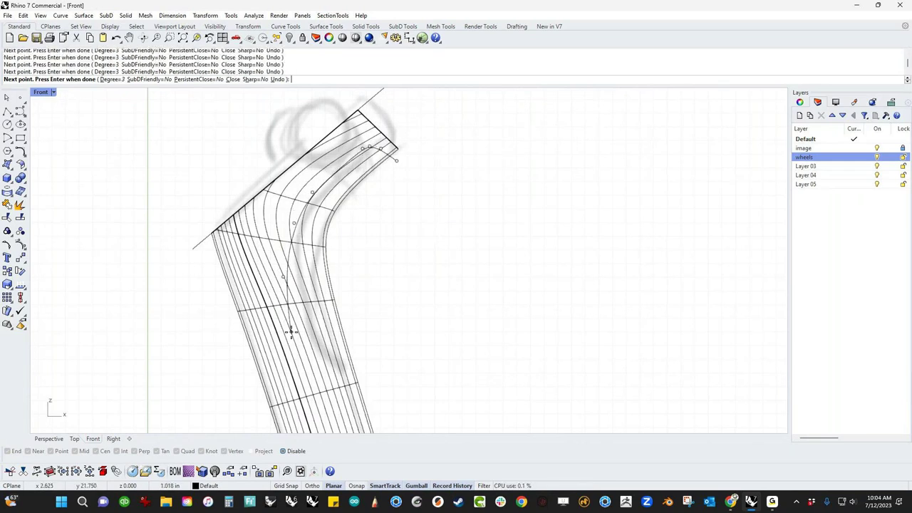
pyautogui.click(306, 345)
pyautogui.click(314, 364)
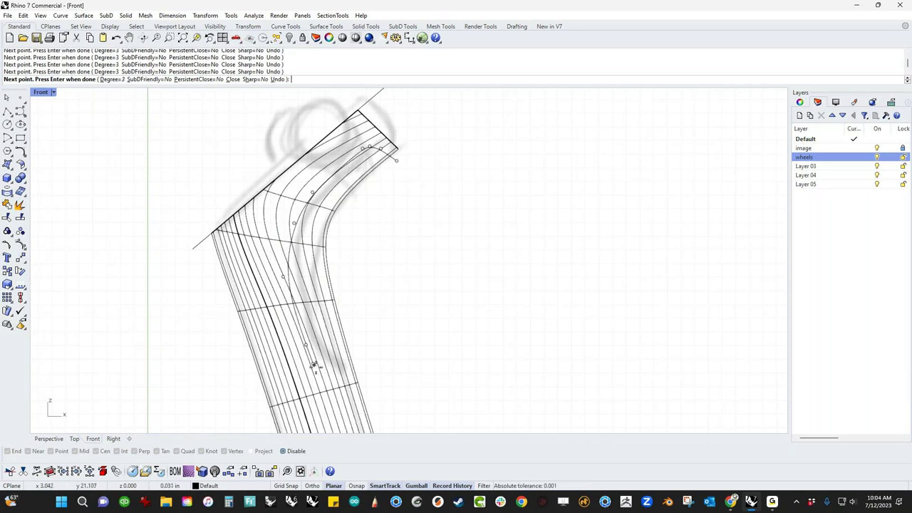
pyautogui.click(386, 394)
pyautogui.press('Return')
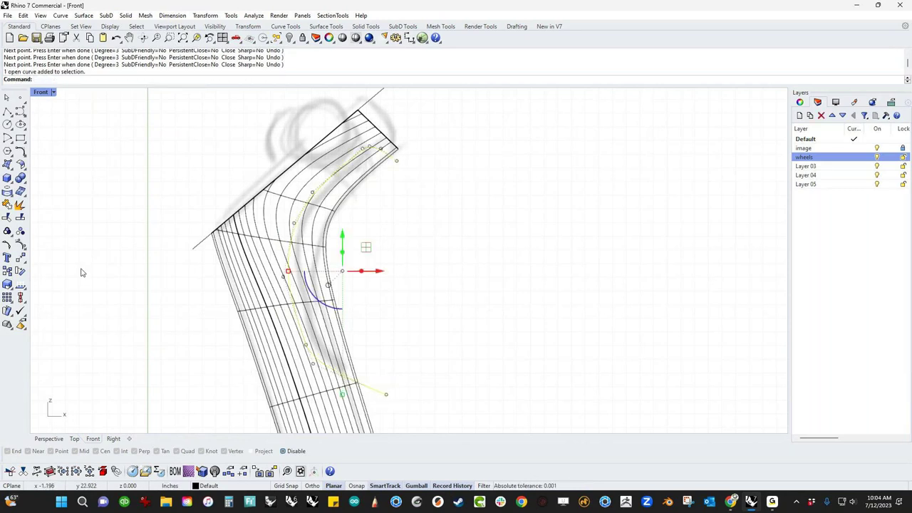
# - Project the new curve onto the stem body along the construction plane's Z direction
pyautogui.click(7, 191)
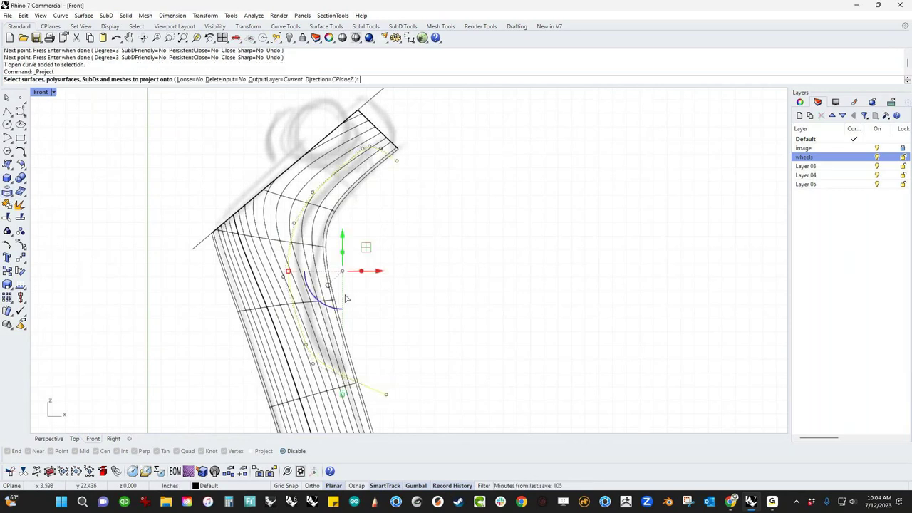
pyautogui.click(329, 340)
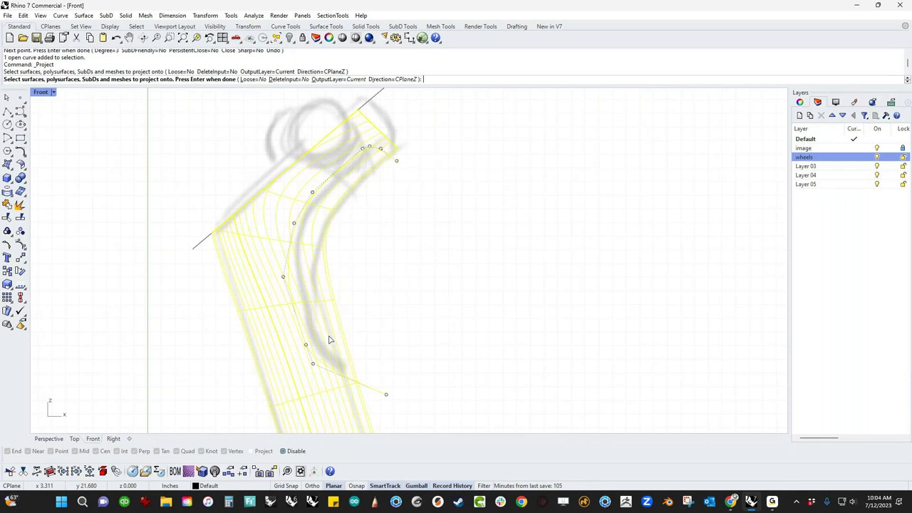
pyautogui.click(372, 402)
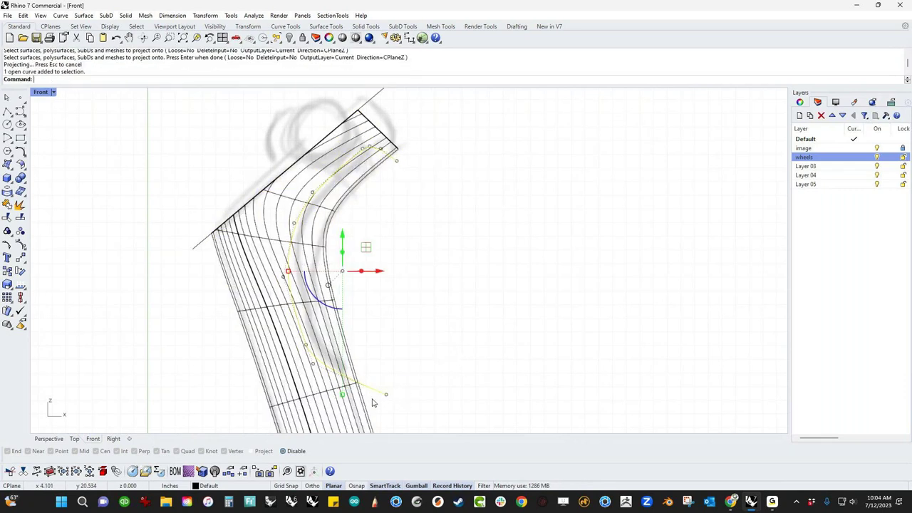
# - Delete the original curve and try to split the stem body with the projected curve, undoing the deletion at the end
pyautogui.press('Delete')
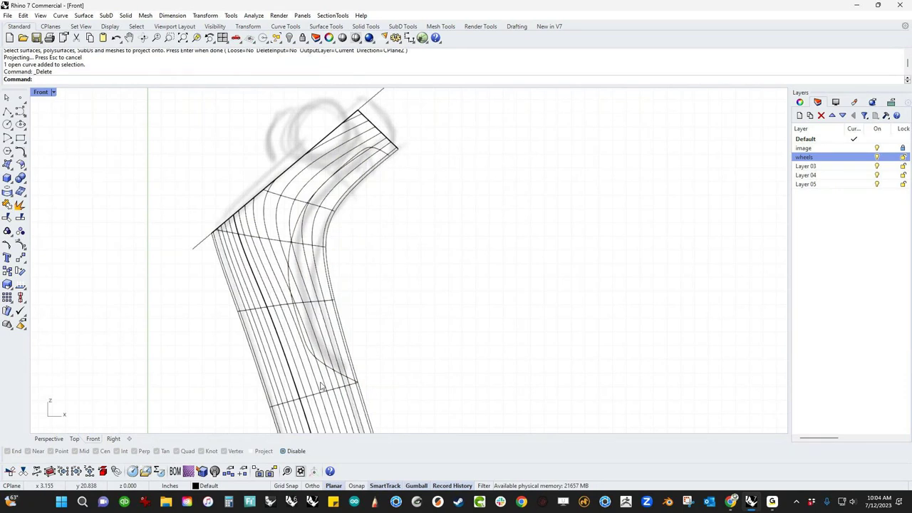
pyautogui.scroll(5, 326, 384)
pyautogui.middleClick(333, 385)
pyautogui.click(333, 385)
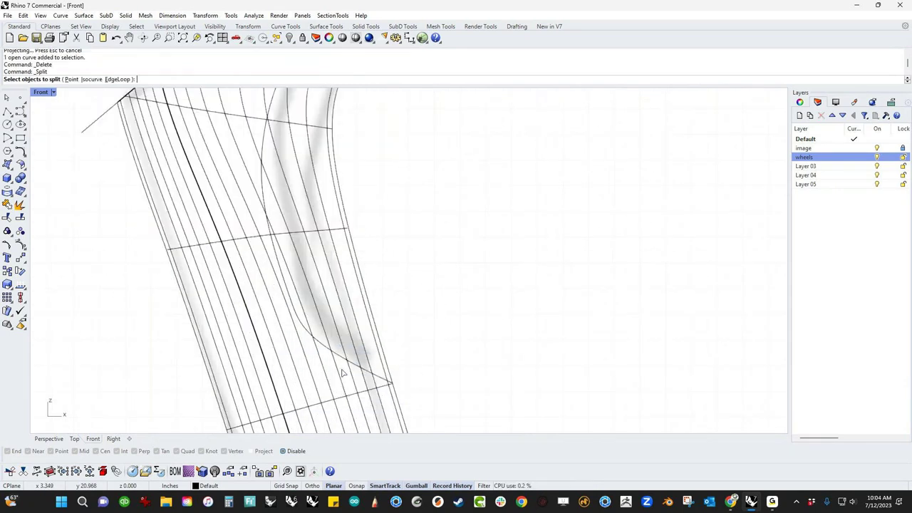
pyautogui.click(341, 364)
pyautogui.press('Return')
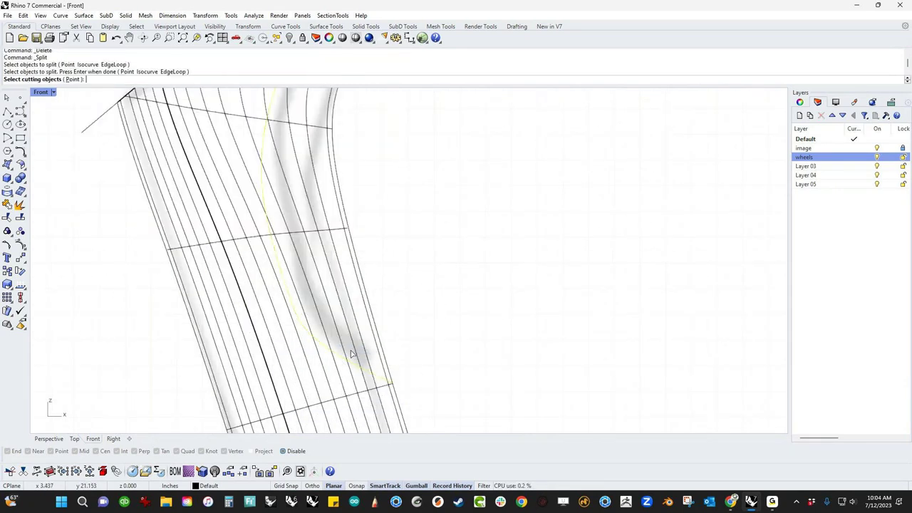
pyautogui.click(354, 352)
pyautogui.press('Return')
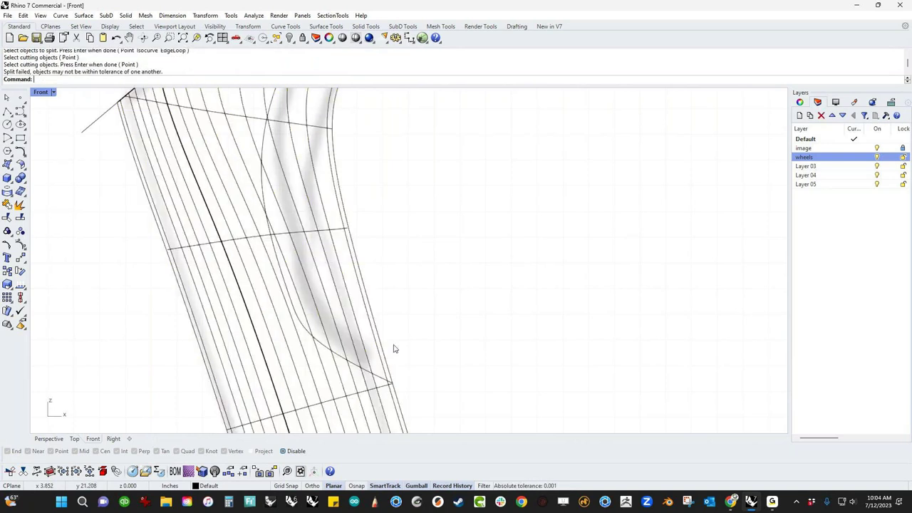
pyautogui.hotkey('ctrl', 'z')
pyautogui.press('Escape')
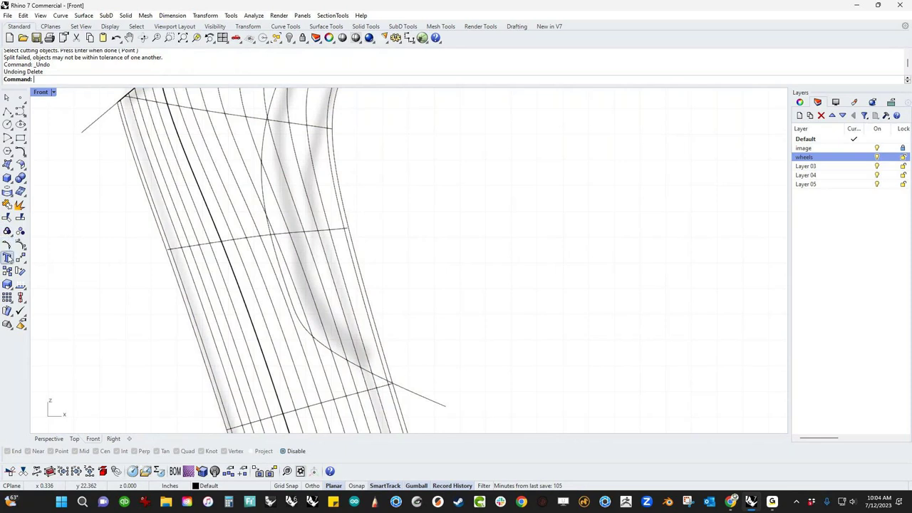
# - Split the stem body with the original drawn curve
pyautogui.click(20, 217)
pyautogui.click(376, 352)
pyautogui.press('Return')
pyautogui.click(410, 393)
pyautogui.press('Return')
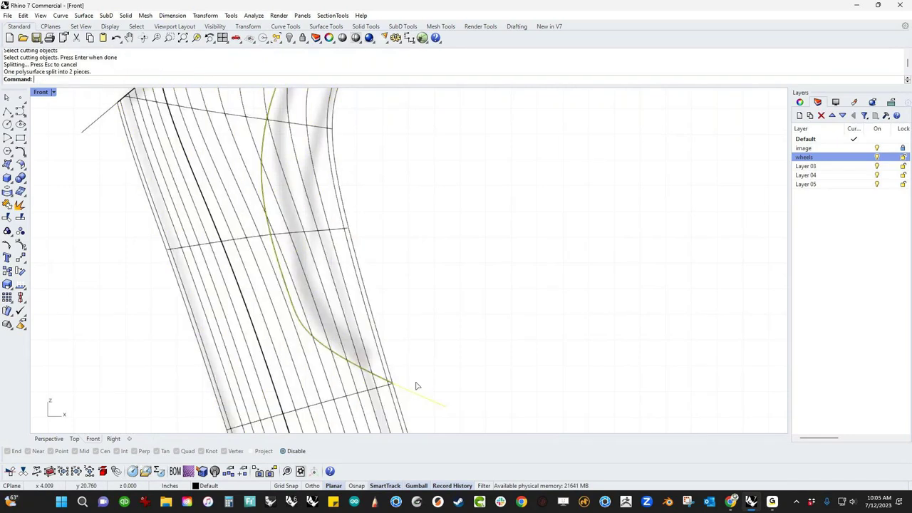
# - Delete the leftover diagonal construction line near the stem's top in Perspective
pyautogui.click(374, 304)
pyautogui.scroll(-2, 378, 305)
pyautogui.moveTo(380, 305); pyautogui.dragTo(378, 348, button='right')
pyautogui.click(423, 275)
pyautogui.moveTo(429, 270); pyautogui.dragTo(449, 265, button='right')
pyautogui.hotkey('ctrl', 'F4')
pyautogui.scroll(5, 418, 268)
pyautogui.click(475, 186)
pyautogui.press('Delete')
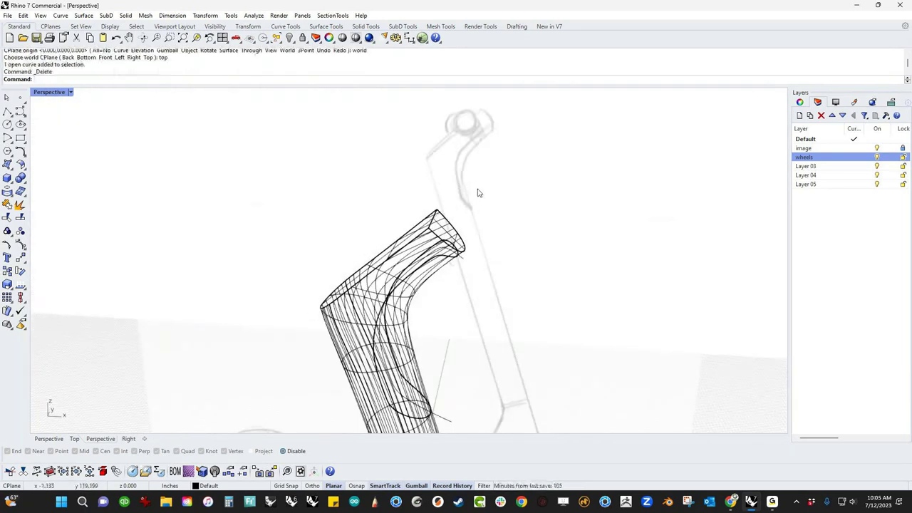
# - Make a separate, smaller copy of the stem's diagonal top face, with the model in shaded display
pyautogui.middleClick(420, 157)
pyautogui.click(424, 163)
pyautogui.moveTo(424, 164)
pyautogui.mouseDown(button='right')
pyautogui.moveTo(361, 231)
pyautogui.moveTo(400, 282)
pyautogui.moveTo(402, 258)
pyautogui.moveTo(420, 277)
pyautogui.mouseUp(button='right')
pyautogui.click(402, 271)
pyautogui.moveTo(418, 246); pyautogui.dragTo(369, 231)
pyautogui.click(298, 226)
pyautogui.click(340, 253)
pyautogui.moveTo(370, 305); pyautogui.dragTo(369, 299)
pyautogui.hotkey('ctrl', 'F2')
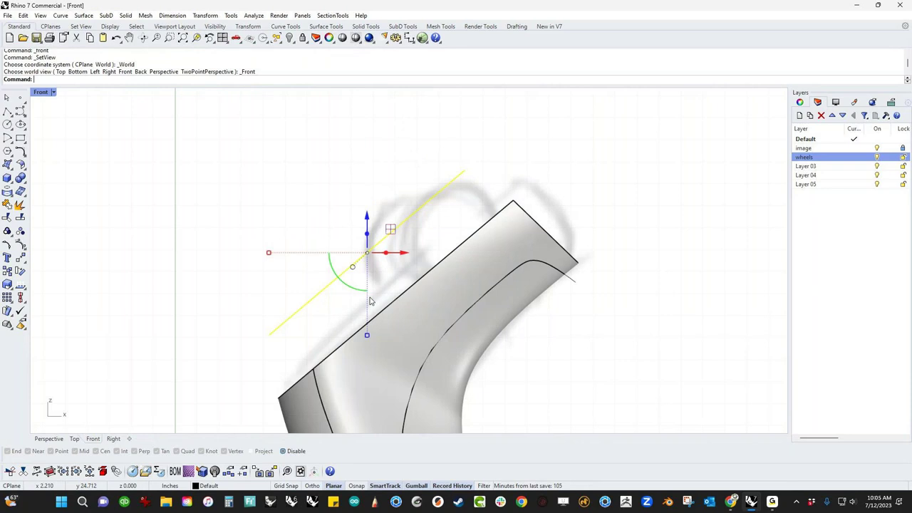
# - Fit the copied face just above the stem's diagonal top and extrude it down into the stem in the Front view
pyautogui.moveTo(392, 229); pyautogui.dragTo(389, 289)
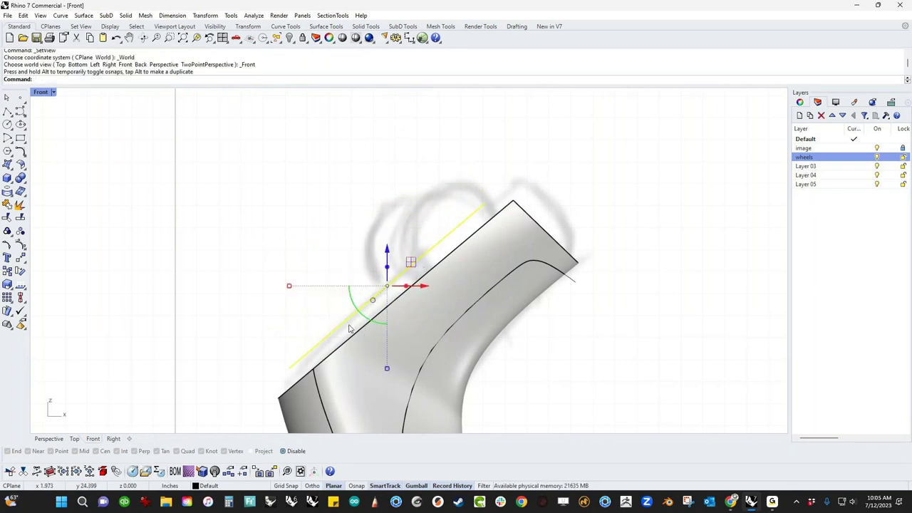
pyautogui.moveTo(289, 286); pyautogui.dragTo(275, 293)
pyautogui.moveTo(410, 262); pyautogui.dragTo(434, 293)
pyautogui.click(314, 236)
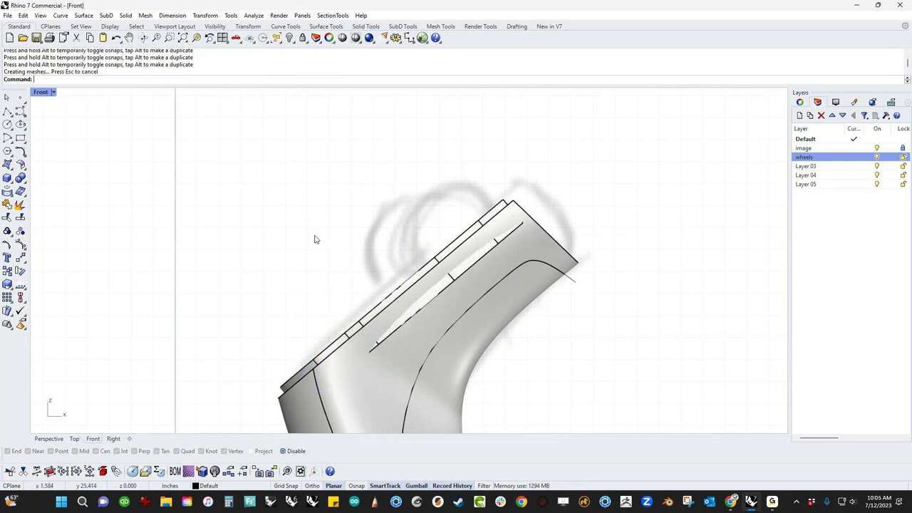
# - Trim off the part of the extruded panel inside the stem, using the stem's diagonal top face as the cutter
pyautogui.write('p')
pyautogui.press('Return')
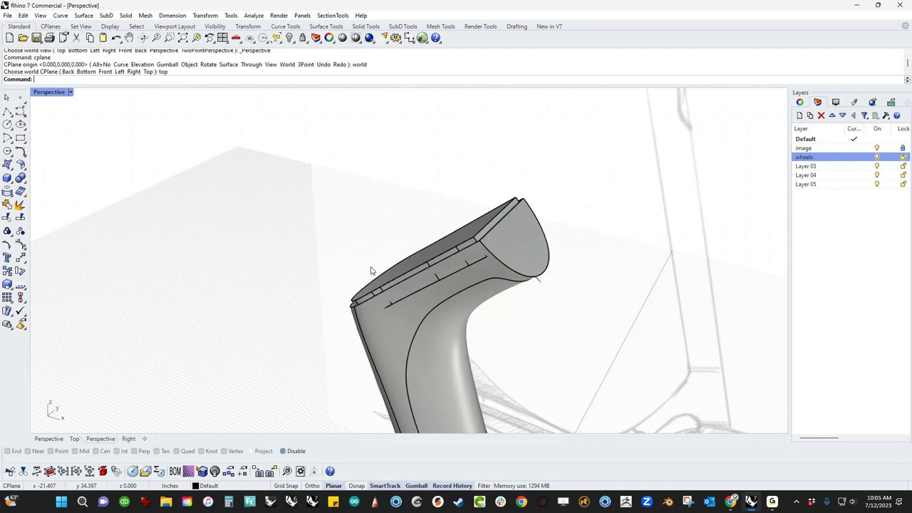
pyautogui.moveTo(371, 271); pyautogui.dragTo(621, 214, button='right')
pyautogui.click(625, 212)
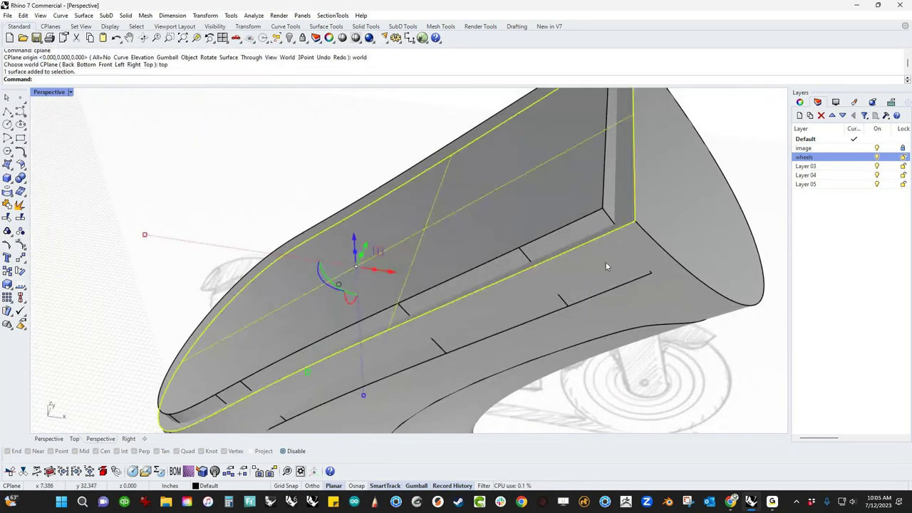
pyautogui.hotkey('ctrl', 't')
pyautogui.click(606, 293)
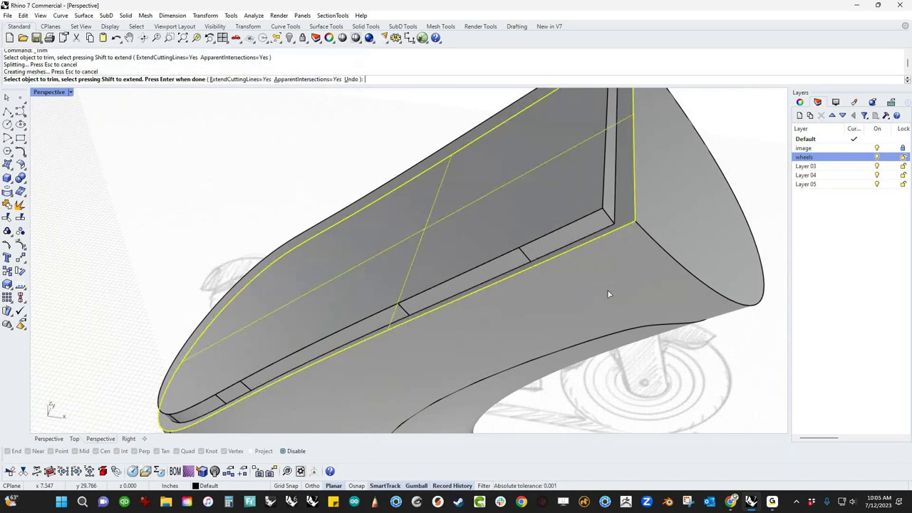
pyautogui.scroll(-5, 545, 273)
pyautogui.rightClick(540, 274)
# - Combine the raised panel and the stem body with a Boolean union
pyautogui.click(534, 273)
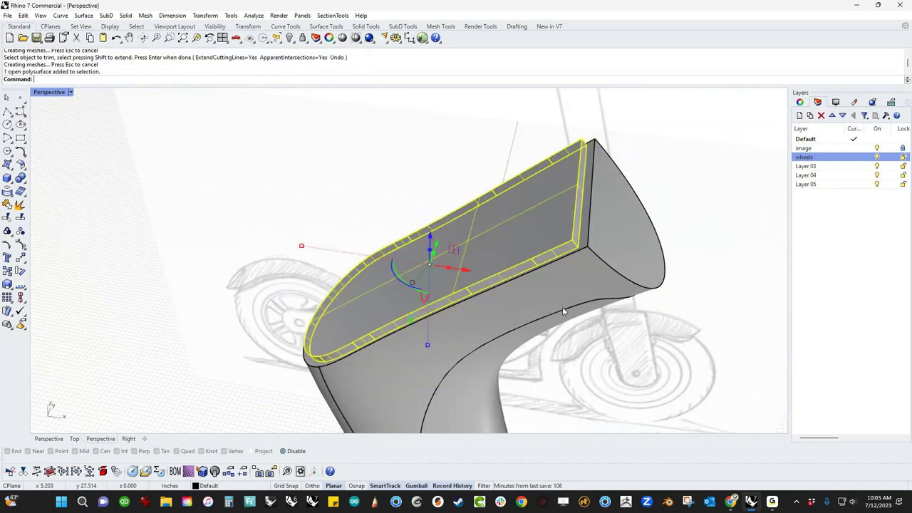
pyautogui.keyDown('shift'); pyautogui.click(565, 308); pyautogui.keyUp('shift')
pyautogui.click(599, 339)
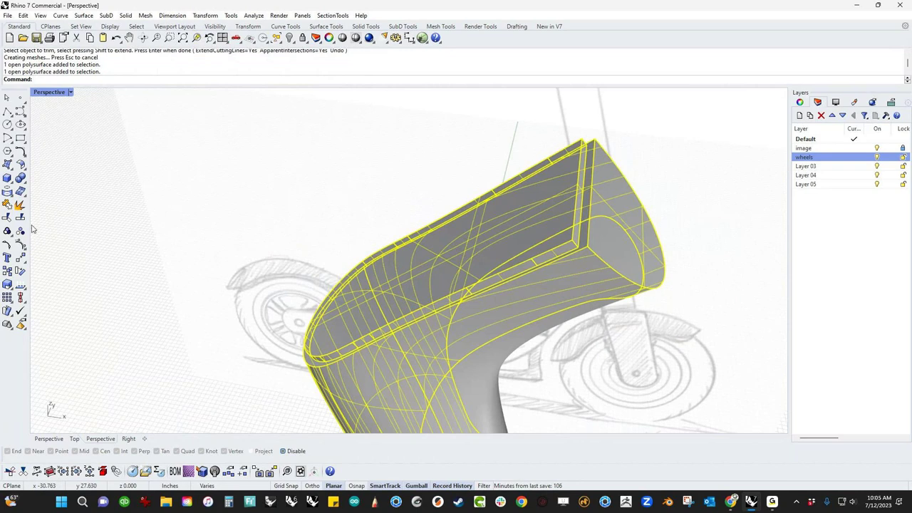
pyautogui.click(22, 180)
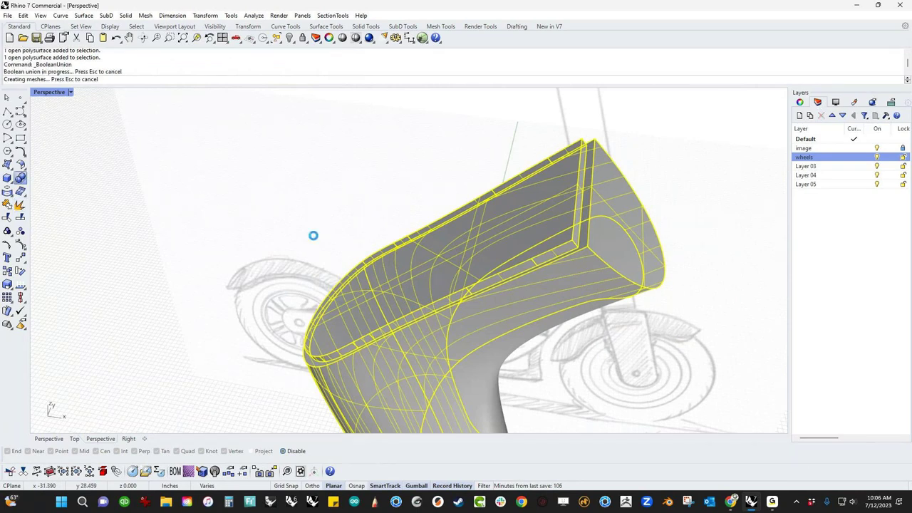
# - Examine the whole scooter and the stem's top from several angles in Perspective
pyautogui.scroll(-6, 352, 258)
pyautogui.moveTo(389, 277); pyautogui.dragTo(456, 231, button='right')
pyautogui.scroll(-2, 451, 251)
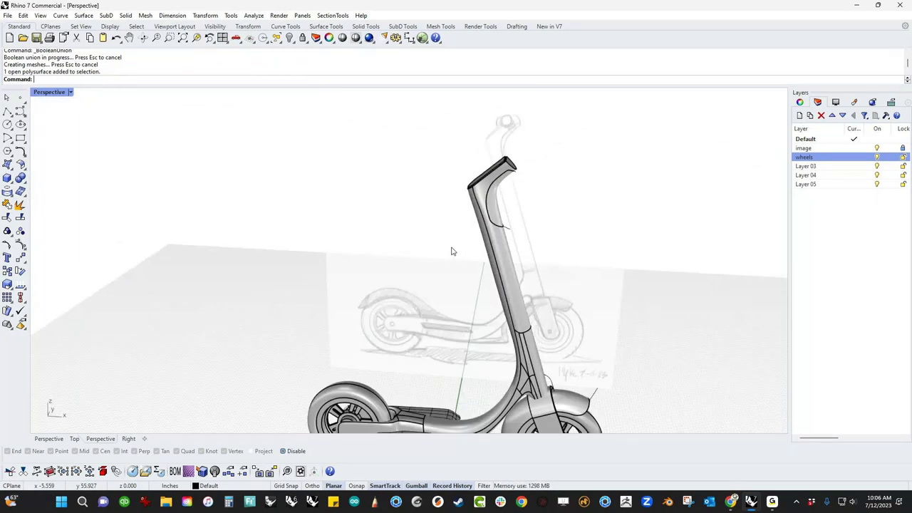
pyautogui.moveTo(451, 251); pyautogui.dragTo(424, 295, button='right')
pyautogui.scroll(-5, 426, 294)
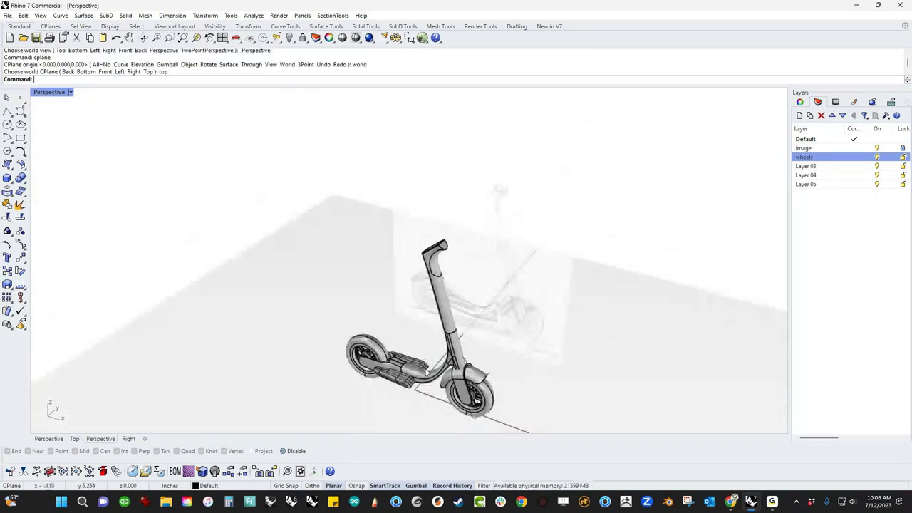
pyautogui.scroll(5, 422, 367)
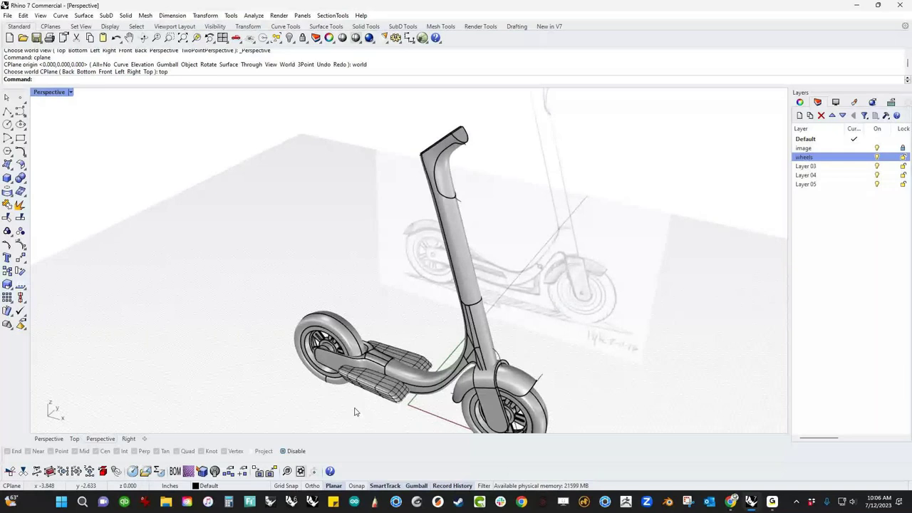
pyautogui.scroll(2, 356, 412)
pyautogui.moveTo(313, 371); pyautogui.dragTo(293, 345, button='right')
pyautogui.moveTo(339, 298); pyautogui.dragTo(318, 371, button='right')
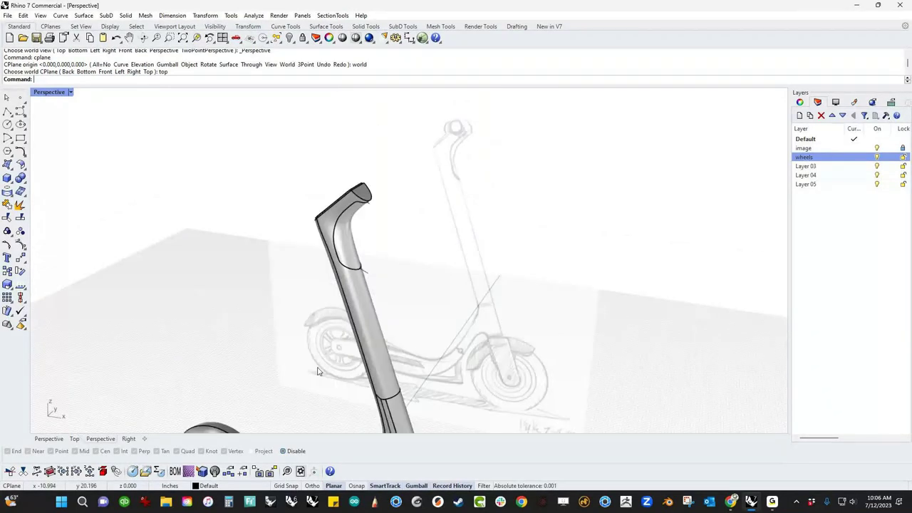
pyautogui.click(9, 178)
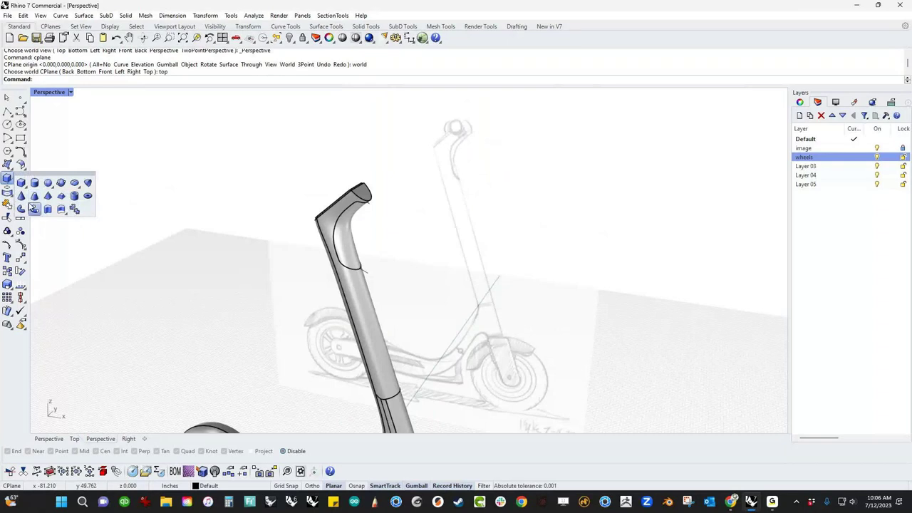
pyautogui.click(34, 184)
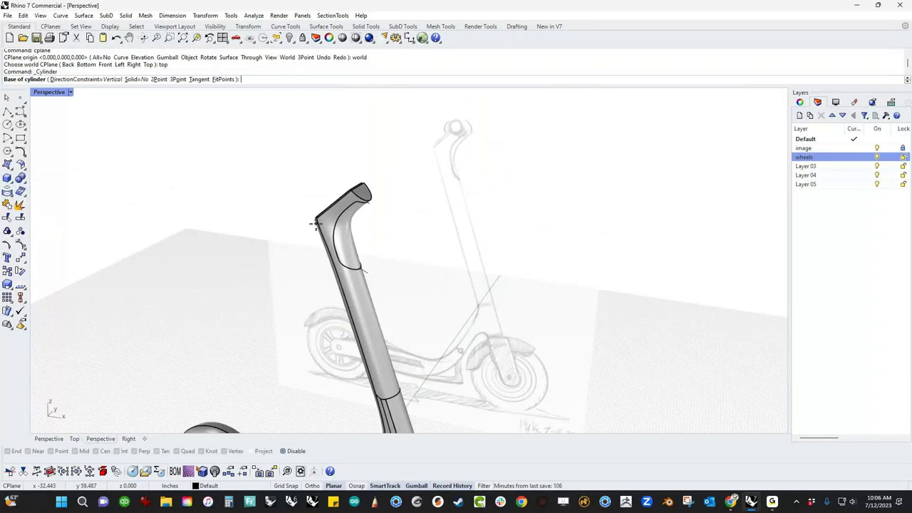
pyautogui.moveTo(315, 224); pyautogui.dragTo(285, 223, button='right')
pyautogui.write('f')
pyautogui.press('Return')
# - Create an open cylinder about 1.4 inches in diameter in the Front view, centred at the stem's top and extending out to one side
pyautogui.write('f')
pyautogui.press('Return')
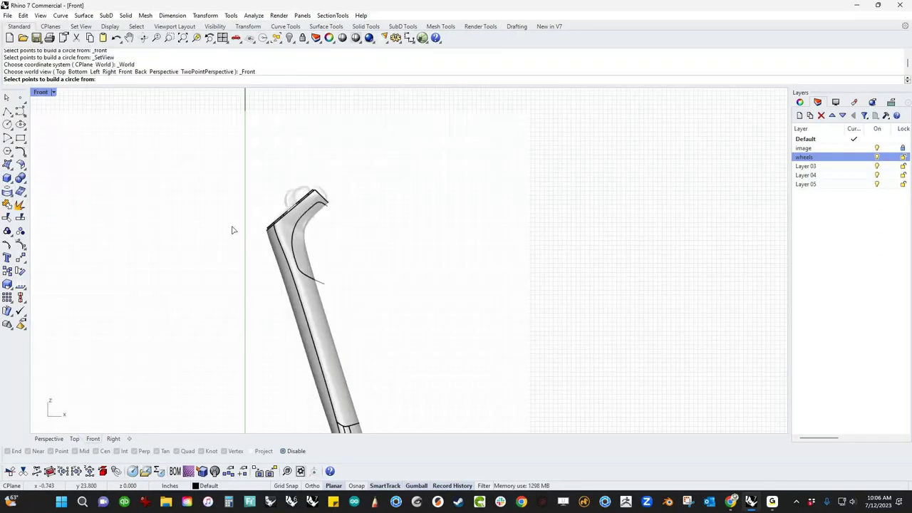
pyautogui.scroll(9, 300, 190)
pyautogui.scroll(6, 330, 216)
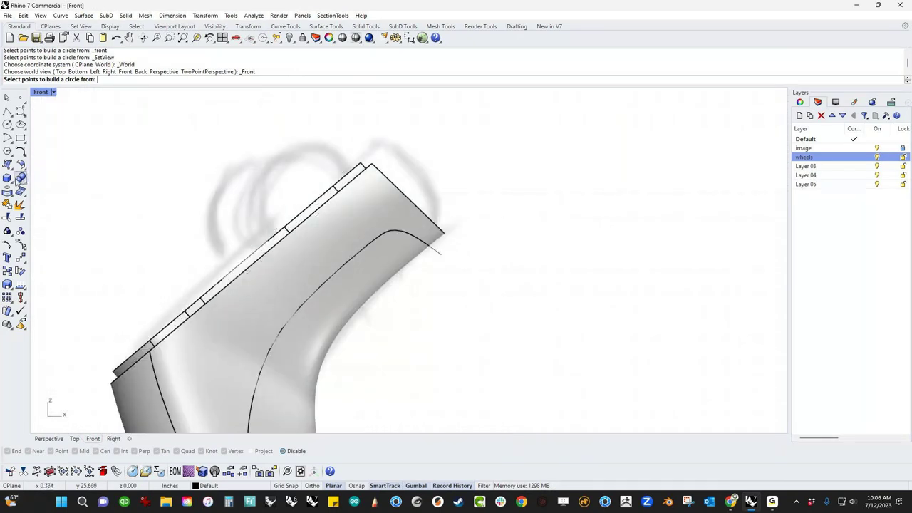
pyautogui.click(20, 180)
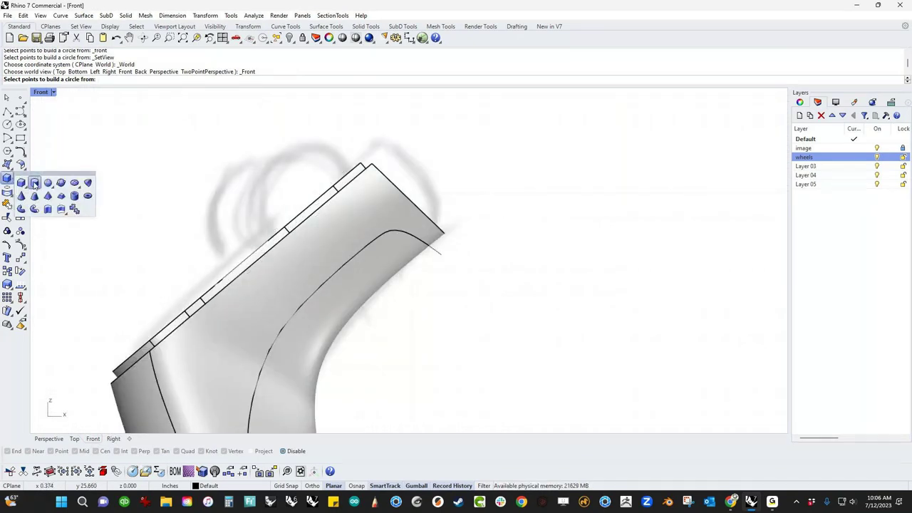
pyautogui.click(34, 184)
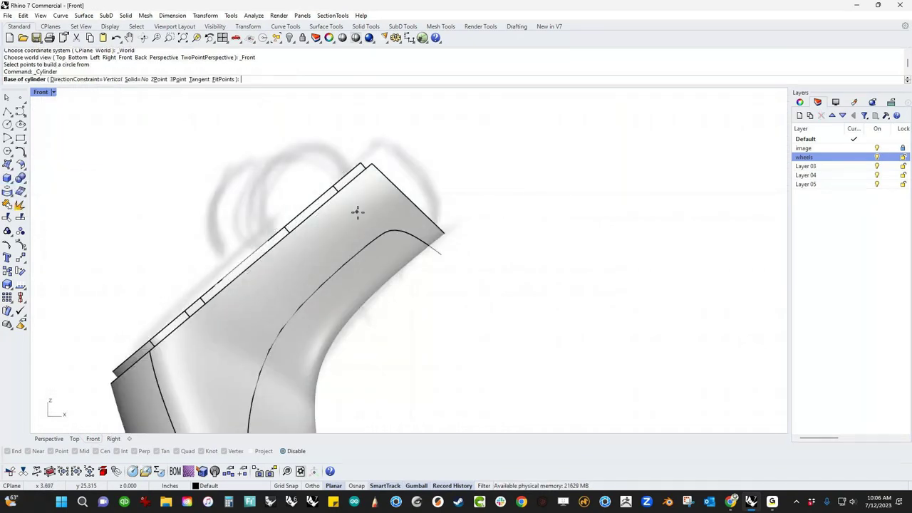
pyautogui.click(318, 216)
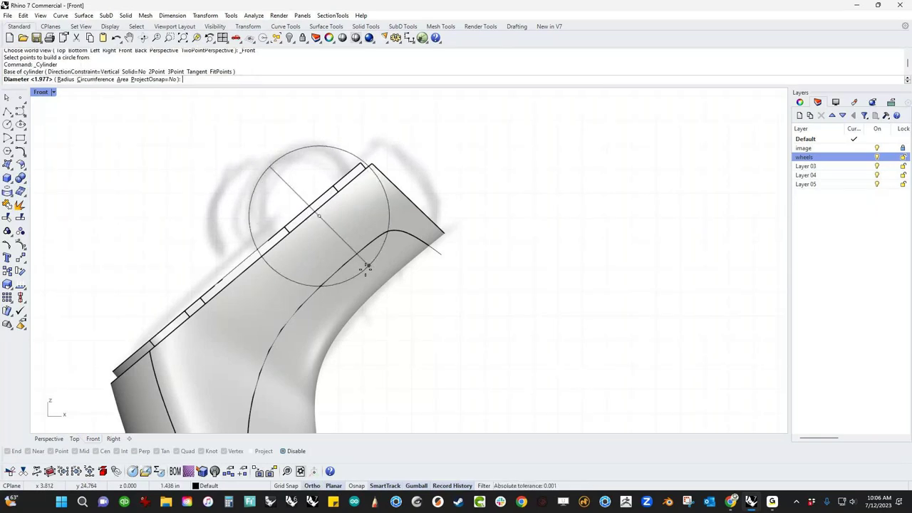
pyautogui.click(364, 264)
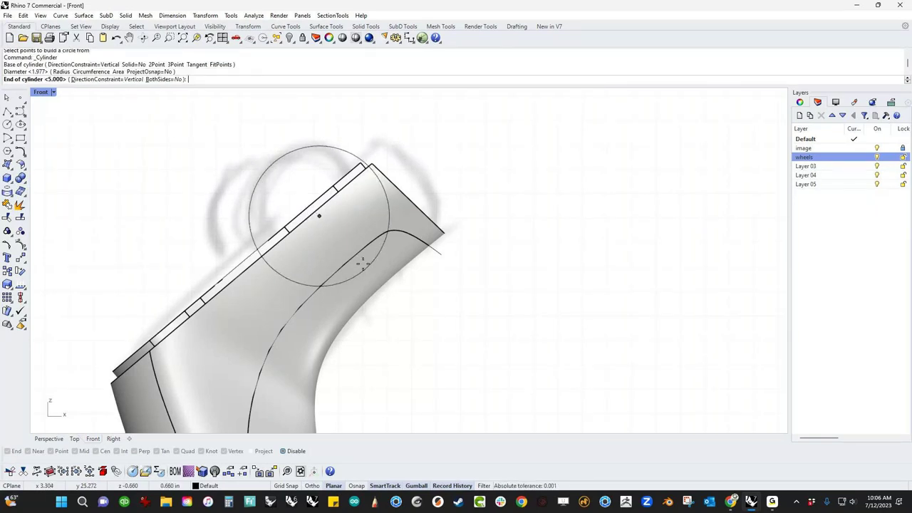
pyautogui.press('F4')
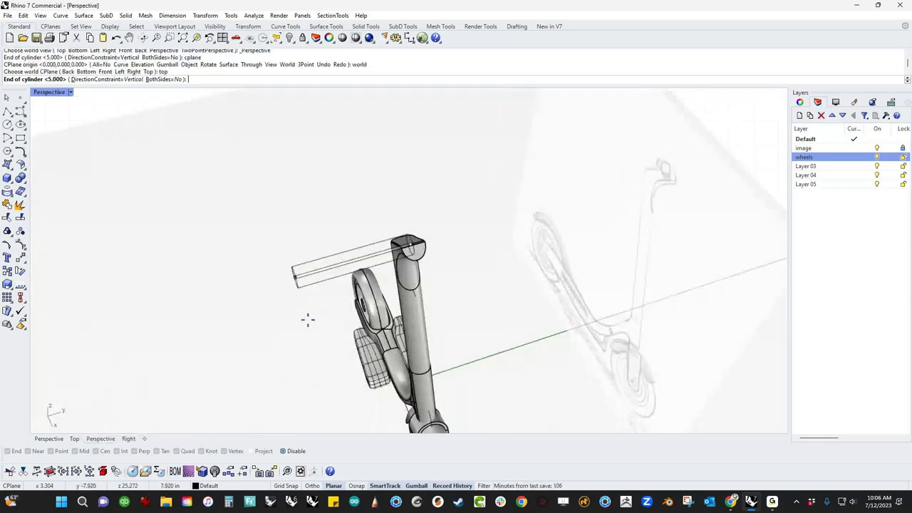
pyautogui.scroll(3, 314, 318)
pyautogui.click(258, 279)
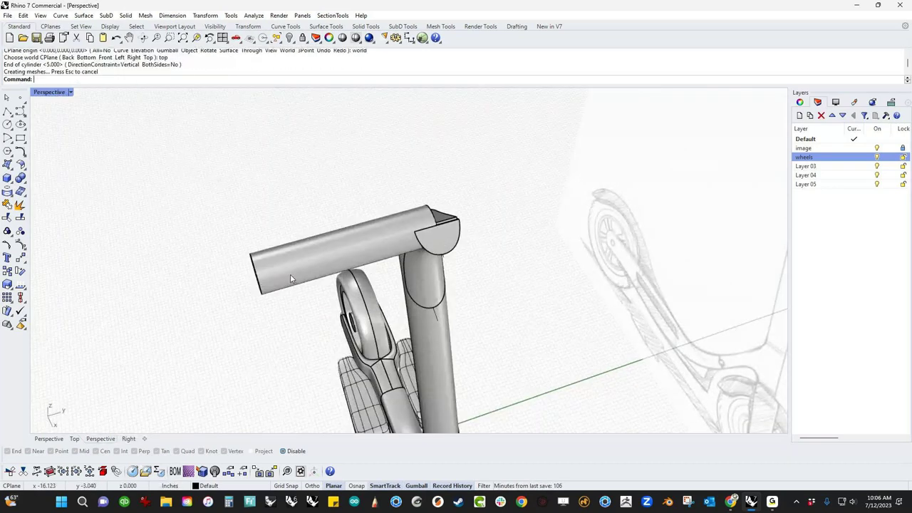
# - Move the handlebar cylinder outward along its axis, leaving a gap between its inner end and the stem
pyautogui.click(372, 262)
pyautogui.moveTo(372, 262); pyautogui.dragTo(395, 292, button='right')
pyautogui.scroll(4, 396, 292)
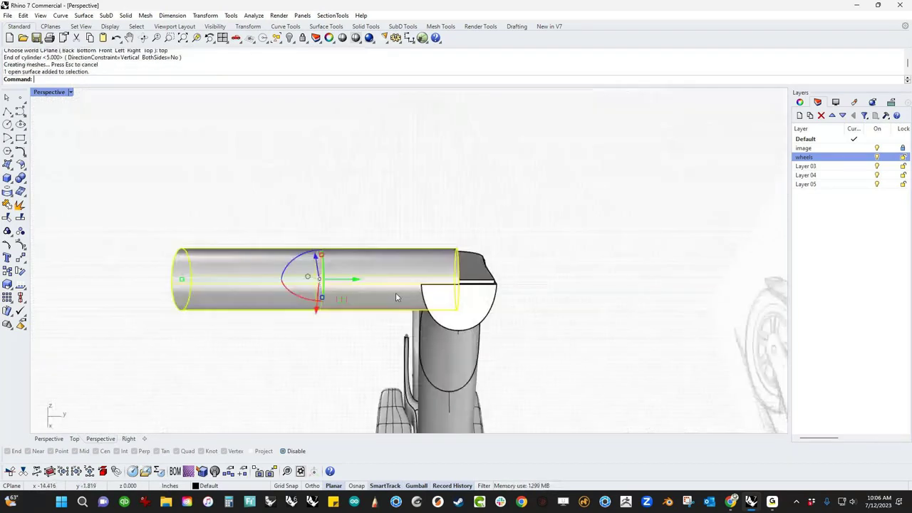
pyautogui.moveTo(355, 279); pyautogui.dragTo(384, 280)
pyautogui.moveTo(436, 292); pyautogui.dragTo(336, 293)
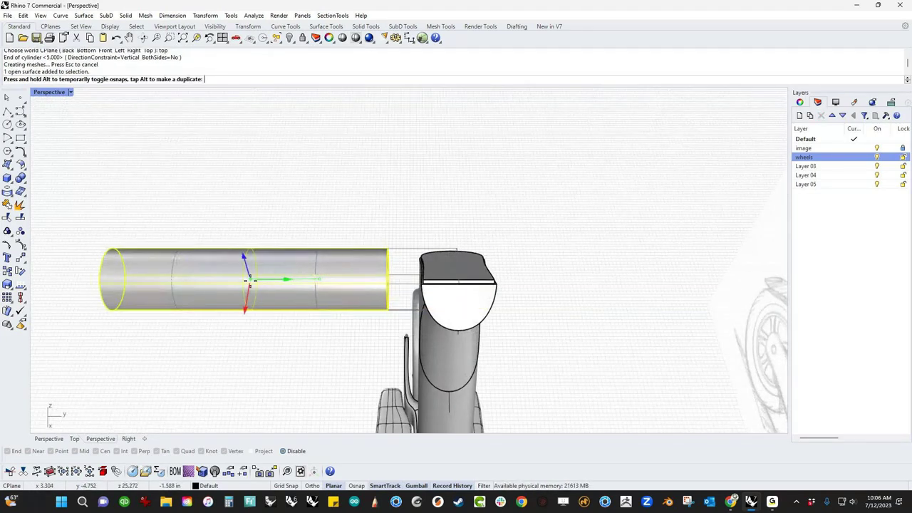
pyautogui.moveTo(250, 281); pyautogui.dragTo(228, 282)
pyautogui.click(308, 339)
# - Mirror the handlebar cylinder across the X axis to the other side of the stem
pyautogui.moveTo(308, 340); pyautogui.dragTo(338, 257, button='right')
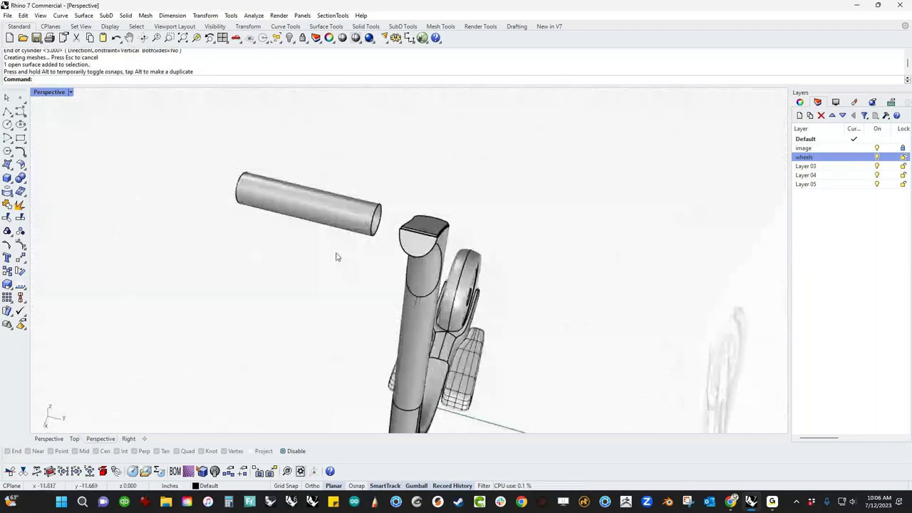
pyautogui.click(342, 228)
pyautogui.moveTo(344, 229); pyautogui.dragTo(521, 193, button='right')
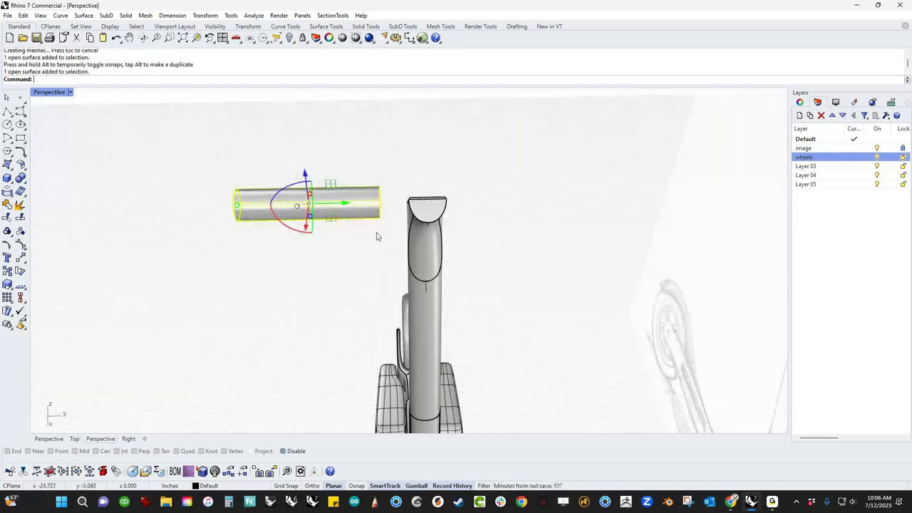
pyautogui.moveTo(378, 237); pyautogui.dragTo(351, 296, button='right')
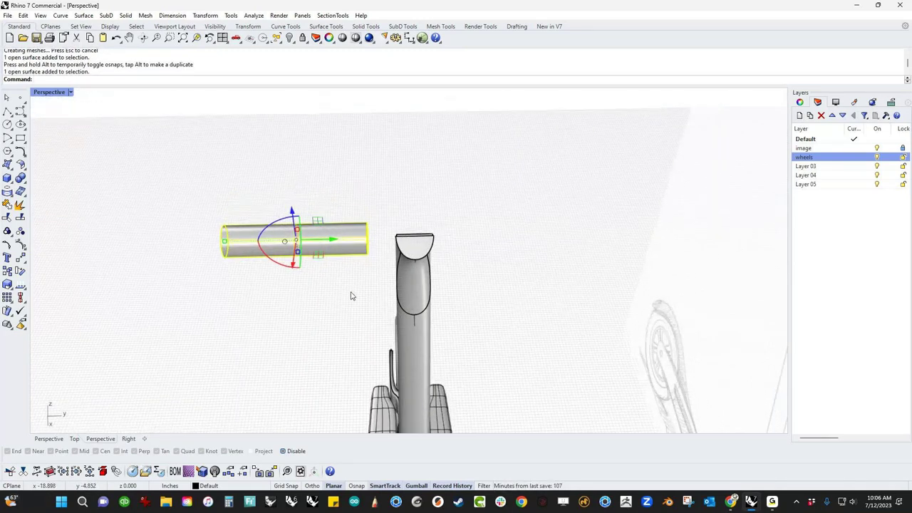
pyautogui.write('mi')
pyautogui.press('Return')
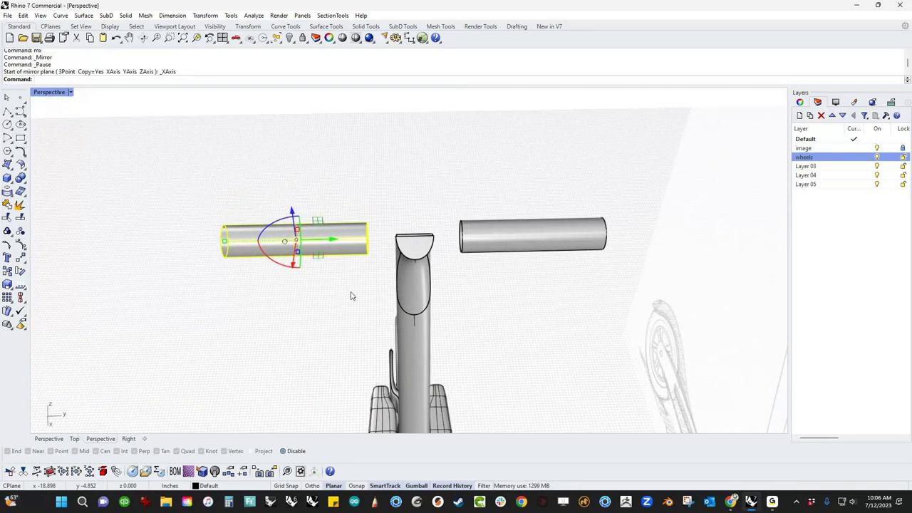
pyautogui.press('Escape')
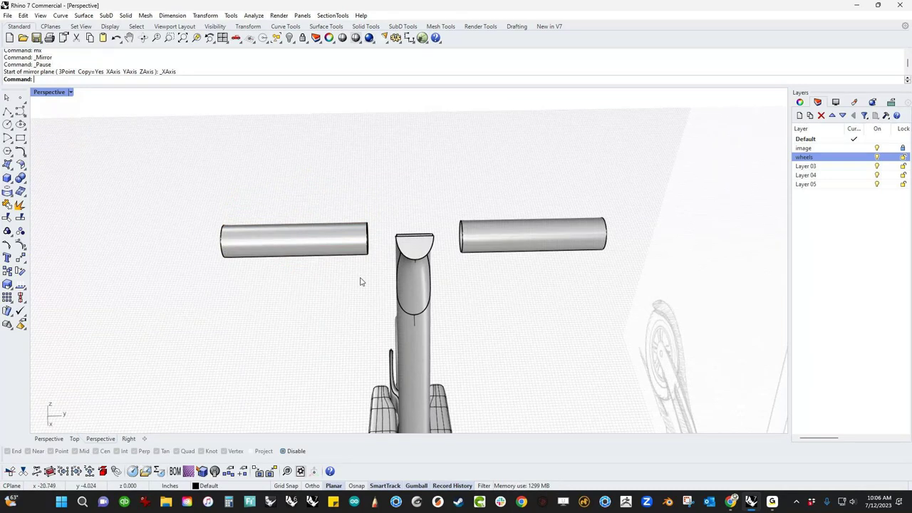
# - Blend a curvature-continuous surface between the facing open edges of the two handlebar cylinders
pyautogui.scroll(4, 353, 292)
pyautogui.middleClick(360, 285)
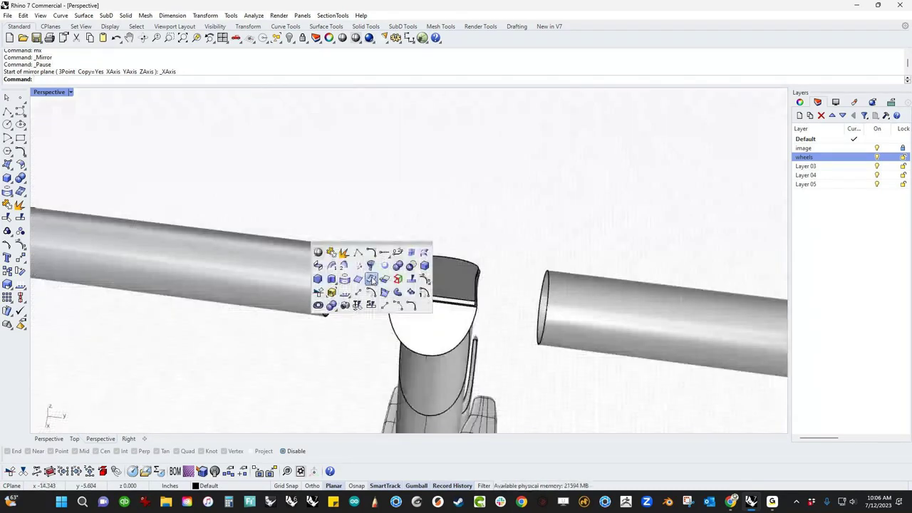
pyautogui.click(411, 265)
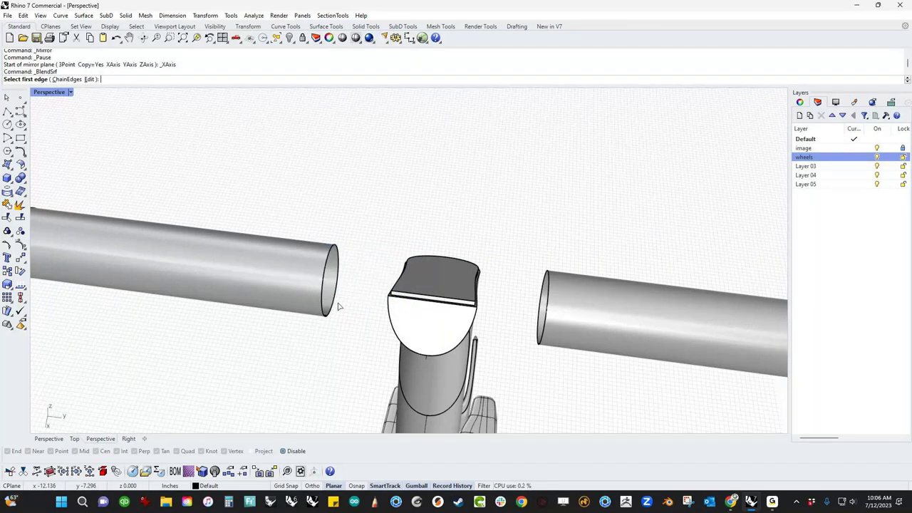
pyautogui.click(337, 303)
pyautogui.click(536, 326)
pyautogui.press('Return')
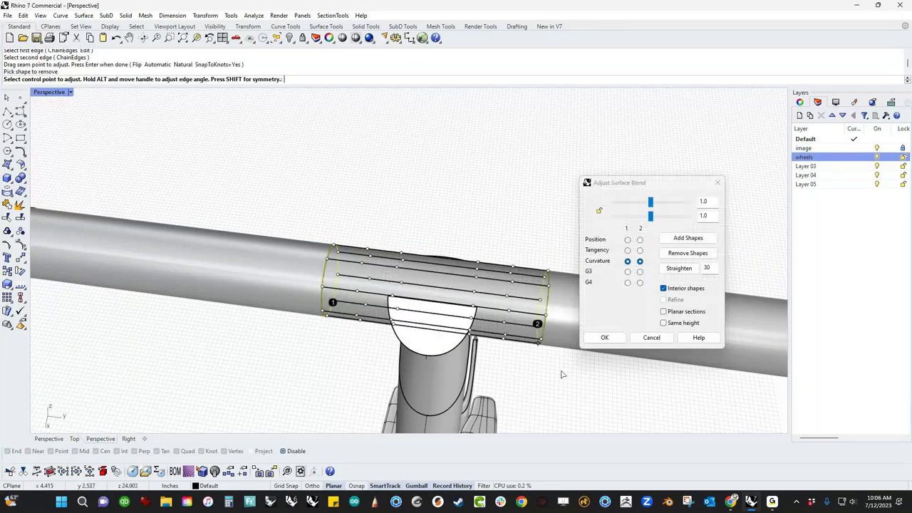
pyautogui.click(681, 293)
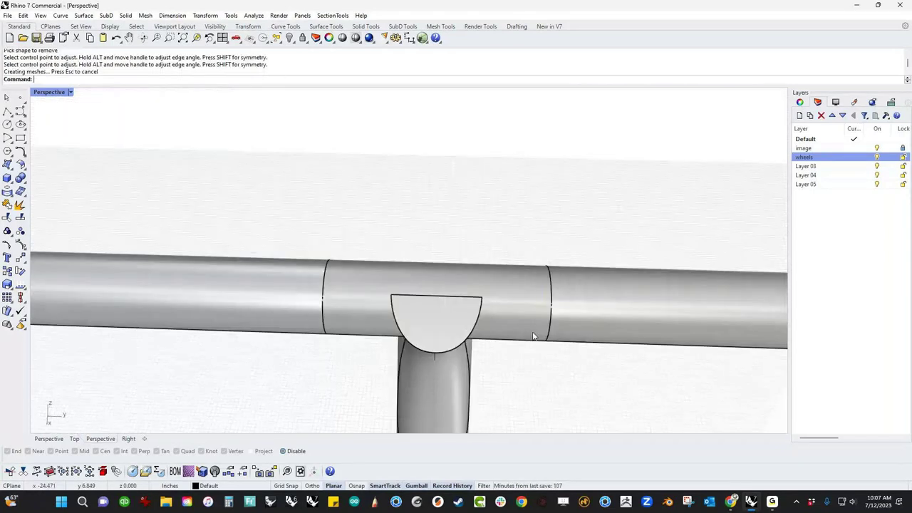
# - Change the degree of the blended middle surface to 3 in both U and V
pyautogui.click(528, 320)
pyautogui.moveTo(526, 381); pyautogui.dragTo(488, 297, button='right')
pyautogui.write('C')
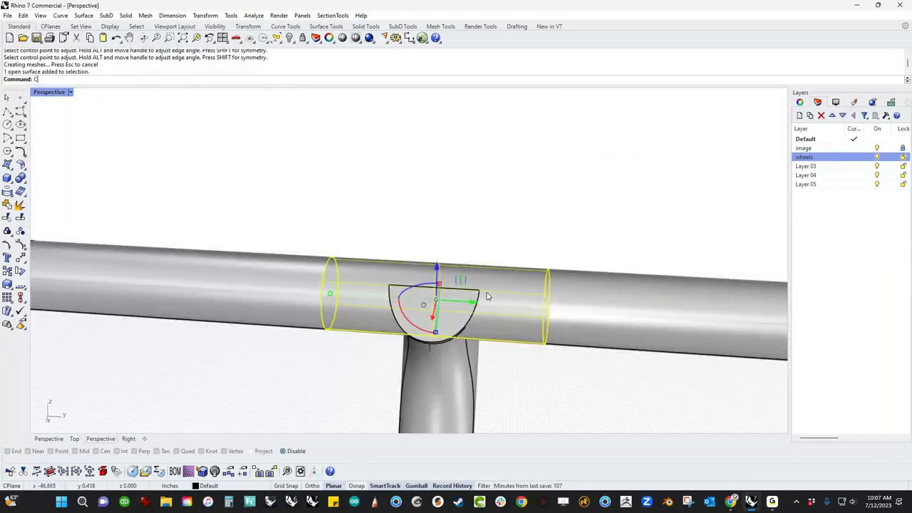
pyautogui.write('d')
pyautogui.press('Return')
pyautogui.write('3')
pyautogui.press('Return')
pyautogui.write('3')
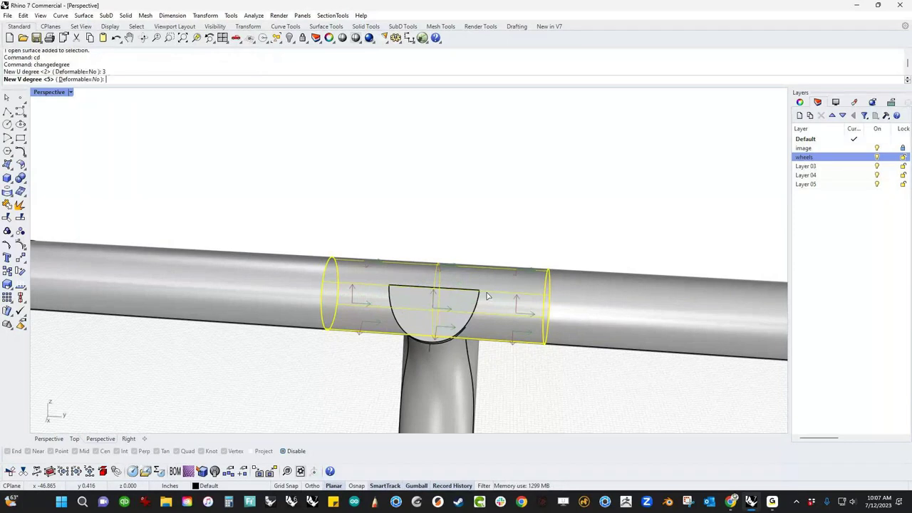
pyautogui.press('Return')
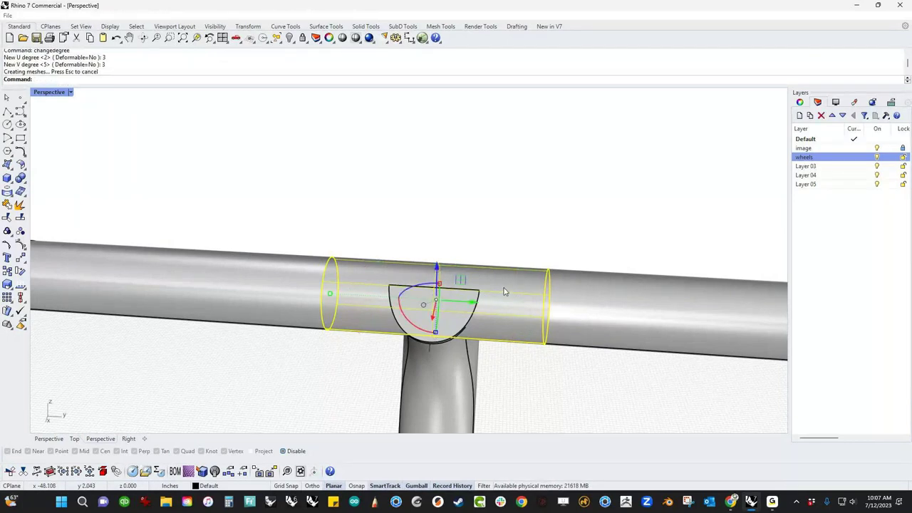
# - Turn on the control points of the handlebar's blended middle surface
pyautogui.middleClick(504, 292)
pyautogui.click(491, 290)
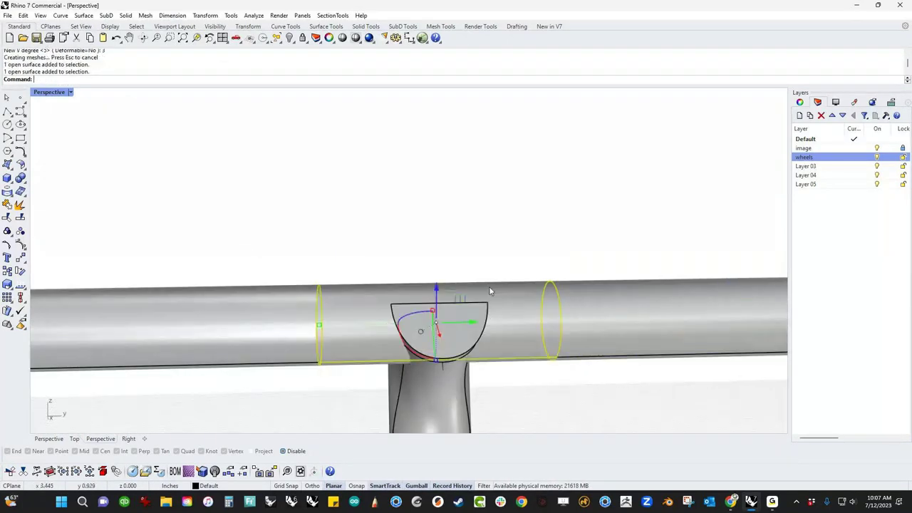
pyautogui.write('cd')
pyautogui.press('Return')
pyautogui.middleClick(497, 290)
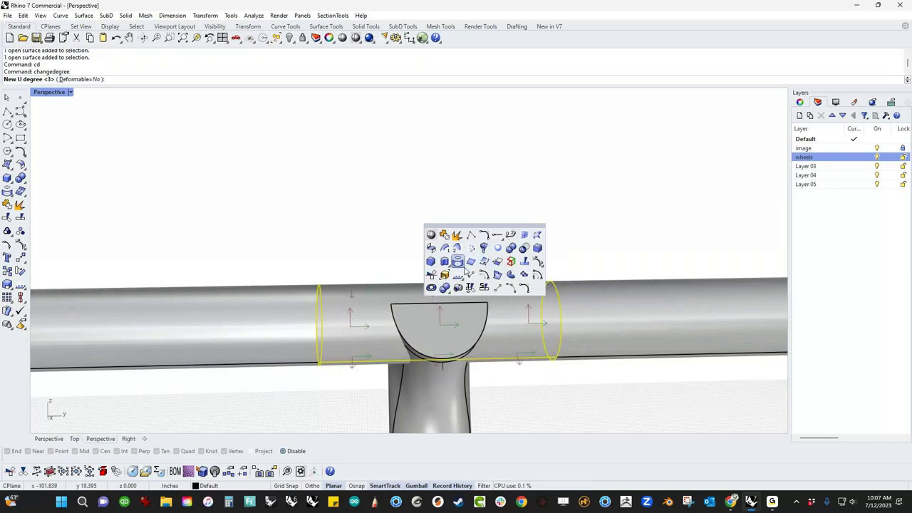
pyautogui.click(485, 275)
# - Scale down the middle surface's inner control points and lower them to narrow the handlebar at the stem
pyautogui.moveTo(472, 262); pyautogui.dragTo(357, 193, button='right')
pyautogui.moveTo(341, 174); pyautogui.dragTo(506, 335)
pyautogui.moveTo(416, 292); pyautogui.dragTo(414, 300, button='right')
pyautogui.keyDown('shift'); pyautogui.moveTo(412, 283); pyautogui.dragTo(412, 272); pyautogui.keyUp('shift')
pyautogui.moveTo(413, 229); pyautogui.dragTo(412, 272)
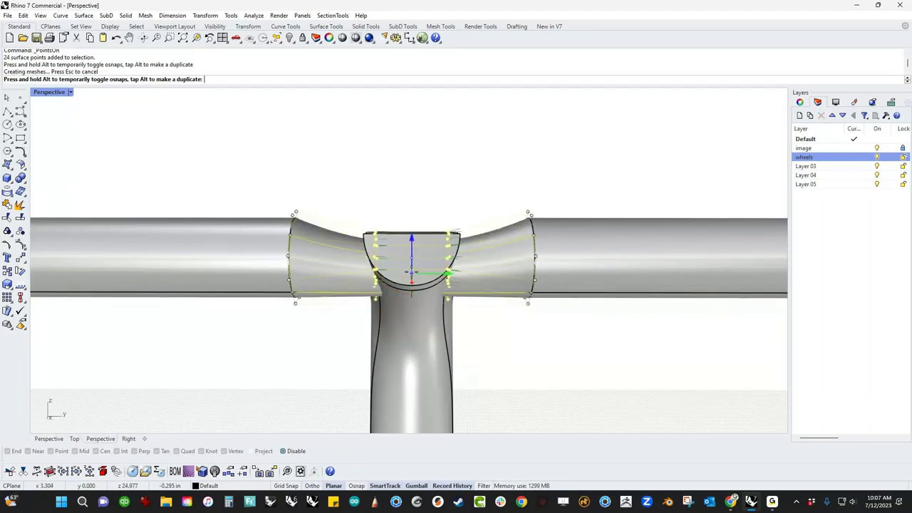
pyautogui.moveTo(411, 239); pyautogui.dragTo(412, 282)
pyautogui.moveTo(417, 323); pyautogui.dragTo(419, 320)
# - Scale the inner control points down further and shift them so the handlebar tapers into the stem's top
pyautogui.moveTo(419, 320); pyautogui.dragTo(441, 354, button='right')
pyautogui.keyDown('shift'); pyautogui.moveTo(412, 342); pyautogui.dragTo(402, 317); pyautogui.keyUp('shift')
pyautogui.moveTo(403, 320); pyautogui.dragTo(435, 401, button='right')
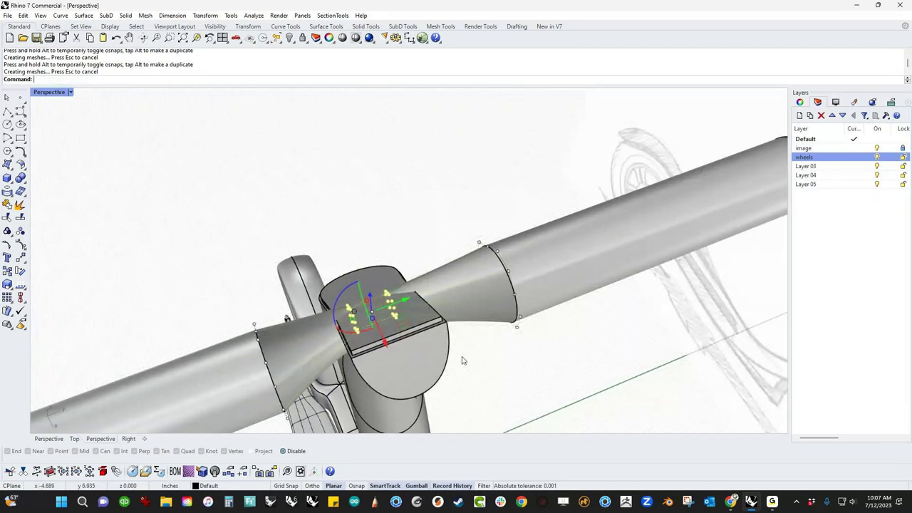
pyautogui.moveTo(462, 362); pyautogui.dragTo(386, 337, button='right')
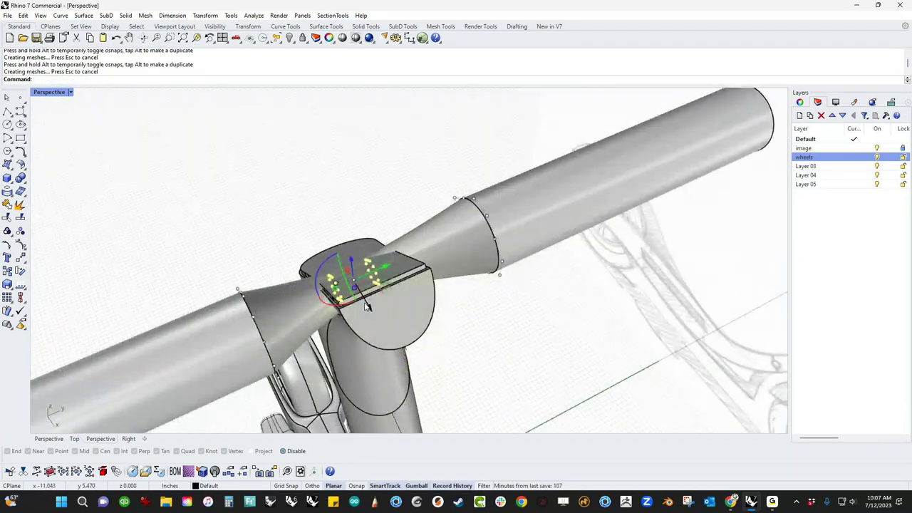
pyautogui.moveTo(351, 293); pyautogui.dragTo(355, 281)
pyautogui.click(412, 303)
pyautogui.click(491, 322)
pyautogui.moveTo(491, 322); pyautogui.dragTo(340, 300, button='right')
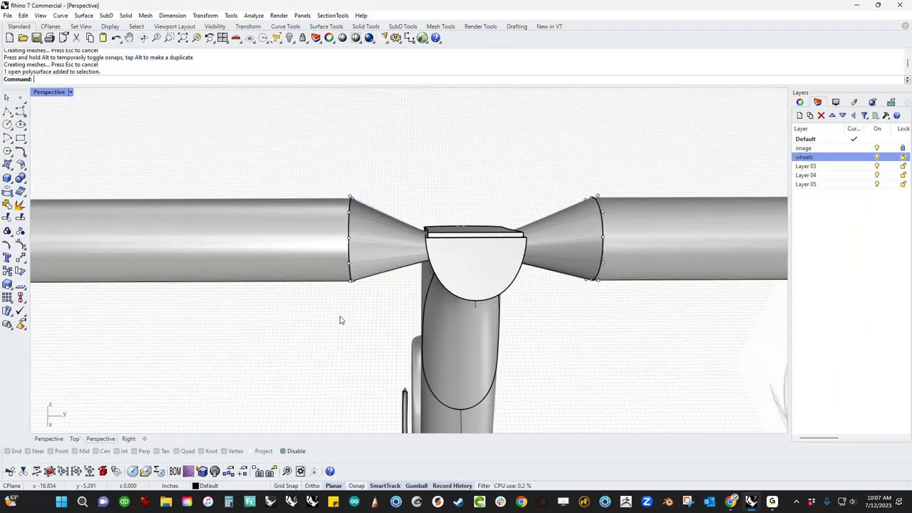
# - Lower the narrow centre of the tapered middle surface further into the stem using its control points, and turn the points off
pyautogui.moveTo(340, 320); pyautogui.dragTo(372, 169)
pyautogui.keyDown('shift'); pyautogui.moveTo(567, 172); pyautogui.dragTo(639, 338); pyautogui.keyUp('shift')
pyautogui.moveTo(473, 262); pyautogui.dragTo(469, 266)
pyautogui.moveTo(469, 268); pyautogui.dragTo(492, 286, button='right')
pyautogui.moveTo(471, 239); pyautogui.dragTo(469, 261)
pyautogui.click(536, 304)
pyautogui.scroll(-5, 537, 305)
pyautogui.moveTo(537, 305); pyautogui.dragTo(552, 270, button='right')
pyautogui.scroll(6, 342, 293)
pyautogui.moveTo(342, 293); pyautogui.dragTo(407, 333, button='right')
pyautogui.press('Escape')
# - Join the two cylinders and the tapered middle surface into one handlebar and cap its open ends
pyautogui.scroll(5, 436, 301)
pyautogui.click(451, 279)
pyautogui.keyDown('shift'); pyautogui.click(426, 267); pyautogui.keyUp('shift')
pyautogui.keyDown('shift'); pyautogui.click(676, 291); pyautogui.keyUp('shift')
pyautogui.write('join')
pyautogui.press('Return')
pyautogui.scroll(-5, 278, 306)
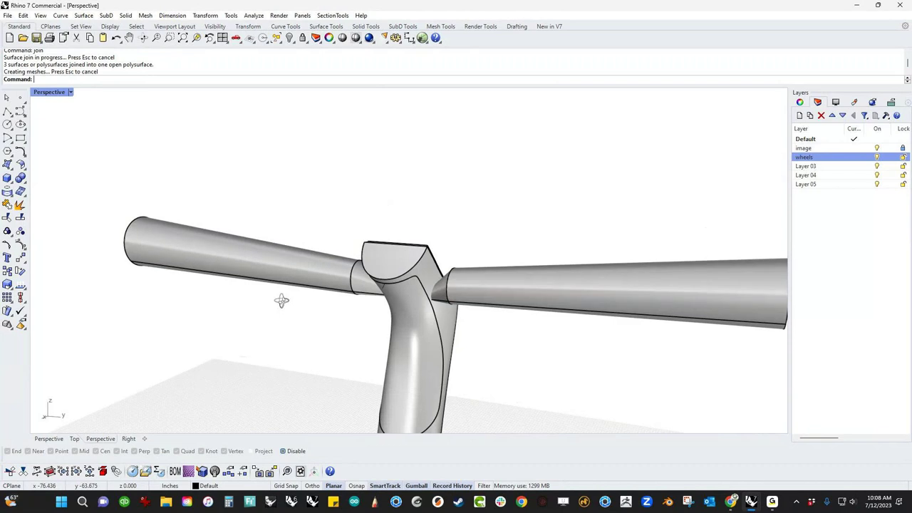
pyautogui.click(241, 304)
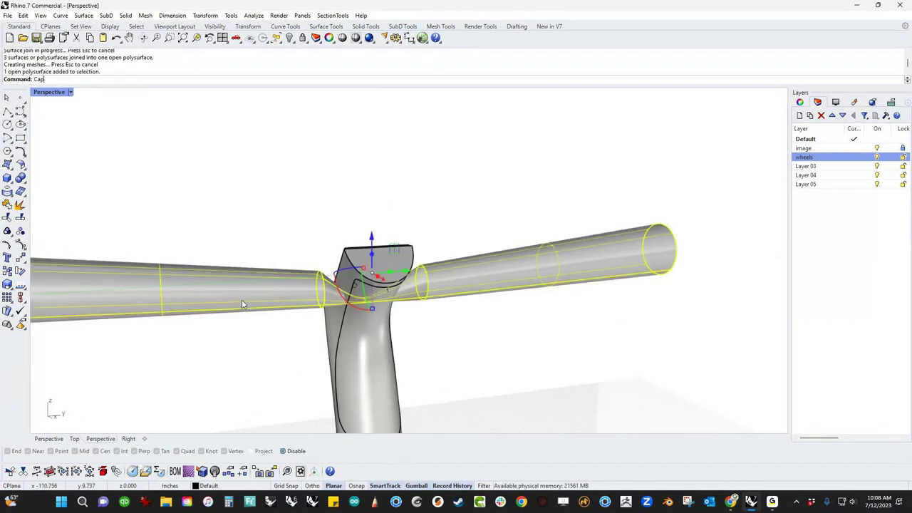
pyautogui.press('Return')
# - Try to blend the edge where the handlebar's outer cylinder meets the tapered middle, using a 0.25 radius for all handles
pyautogui.scroll(4, 342, 295)
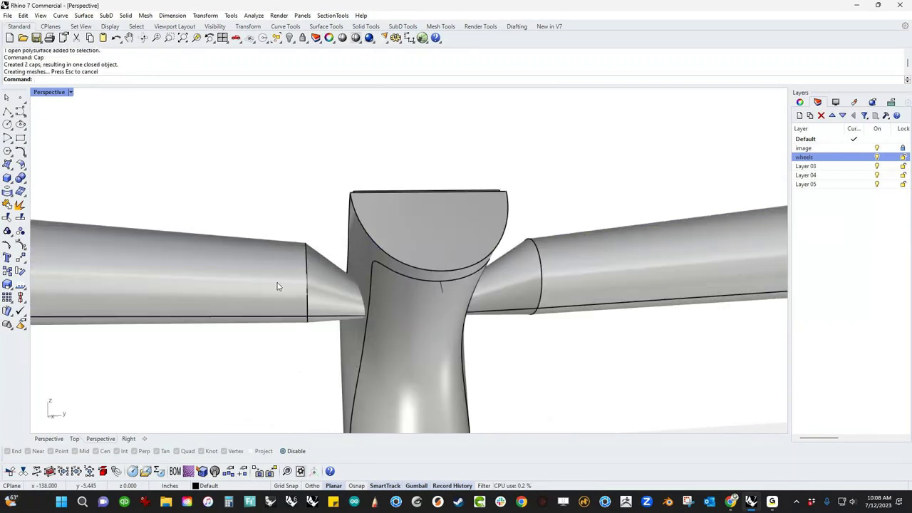
pyautogui.middleClick(302, 275)
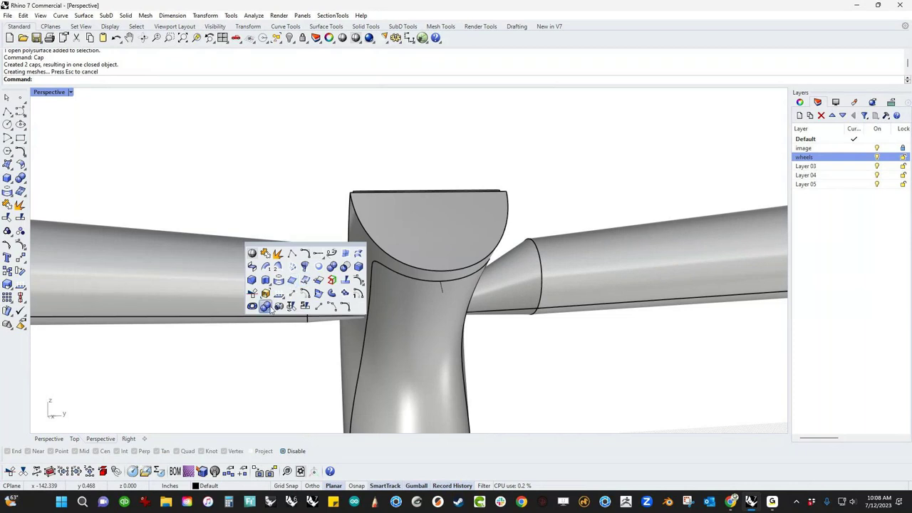
pyautogui.click(358, 280)
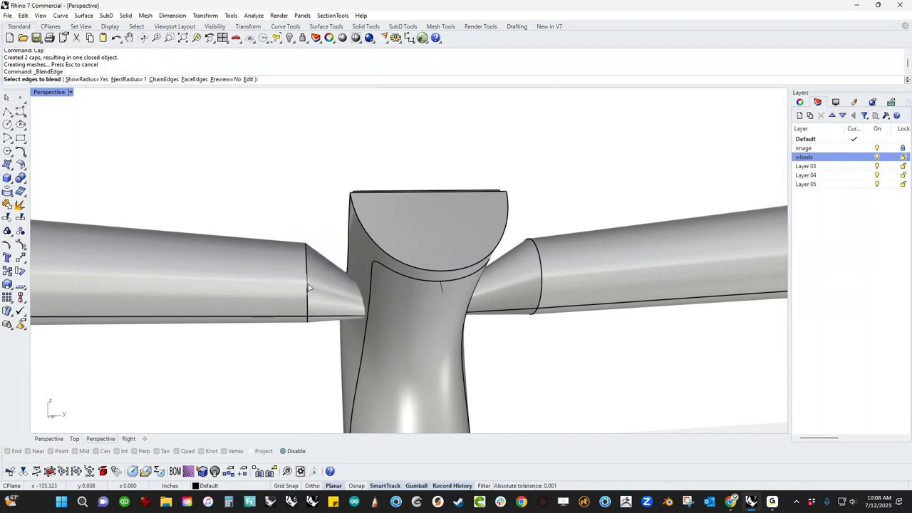
pyautogui.click(308, 288)
pyautogui.rightClick(320, 346)
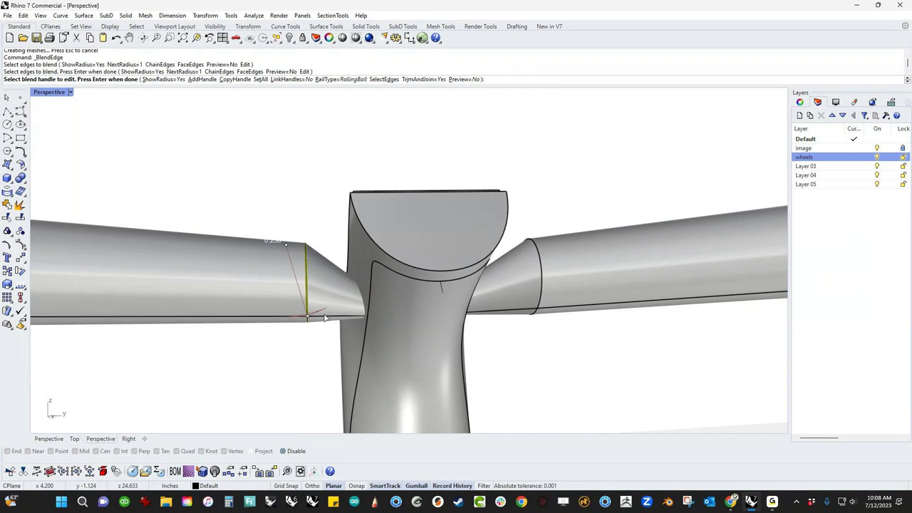
pyautogui.click(466, 79)
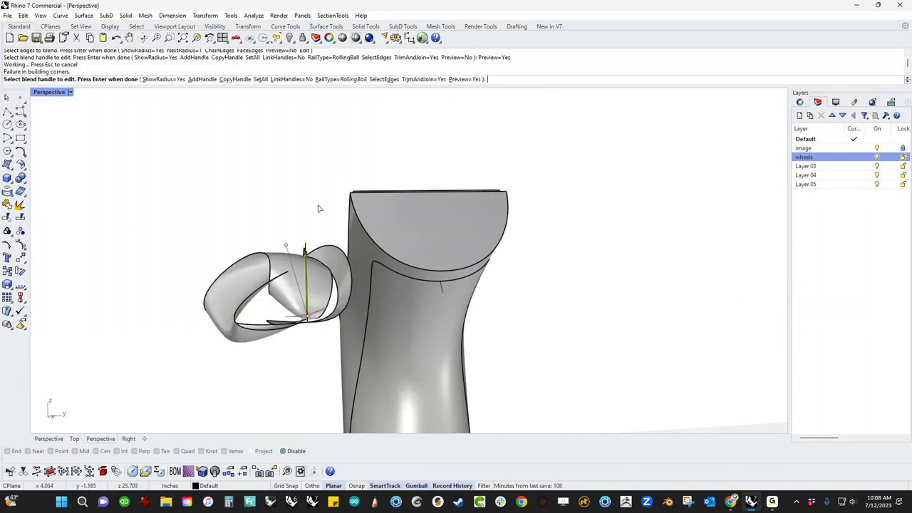
pyautogui.moveTo(320, 209); pyautogui.dragTo(316, 217, button='right')
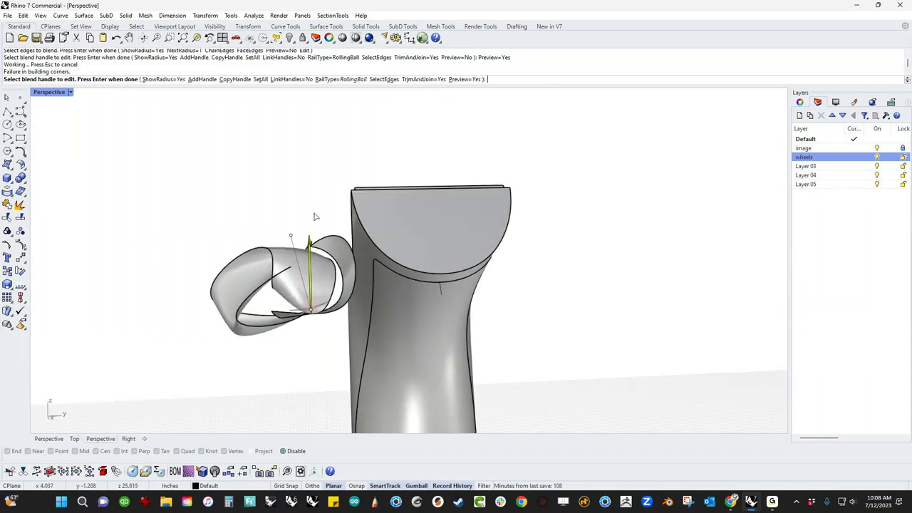
pyautogui.click(260, 79)
pyautogui.write('.25')
pyautogui.press('Return')
pyautogui.press('Return')
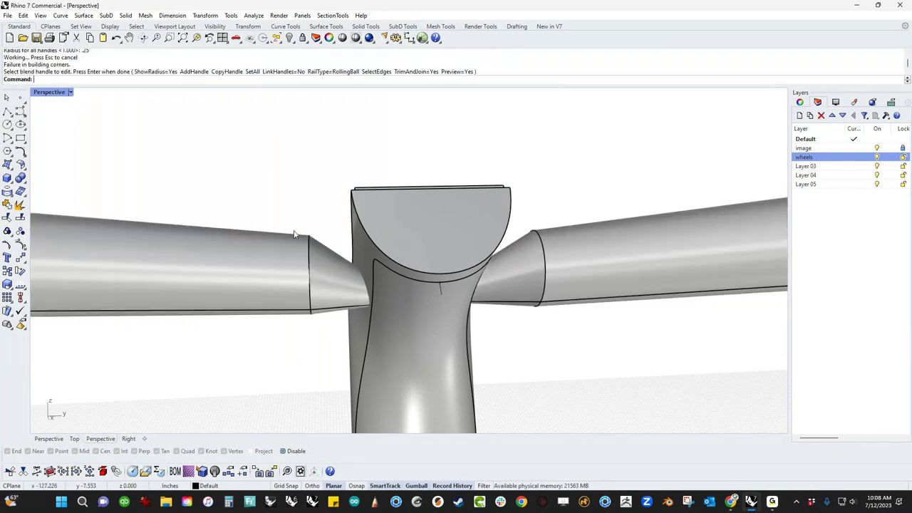
# - In the Top view, draw a rectangle around the joint between the lower cylinder and the tapered middle
pyautogui.scroll(3, 318, 266)
pyautogui.write('Top')
pyautogui.press('Return')
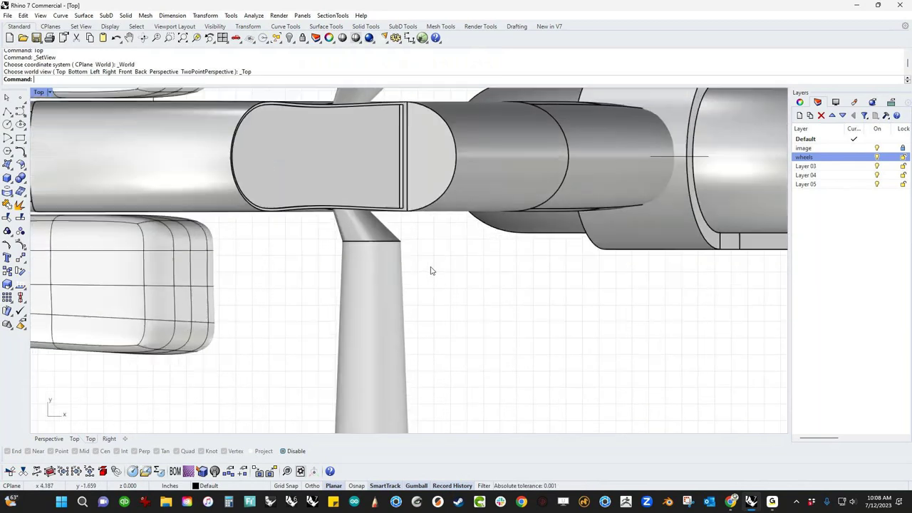
pyautogui.scroll(2, 430, 270)
pyautogui.click(20, 138)
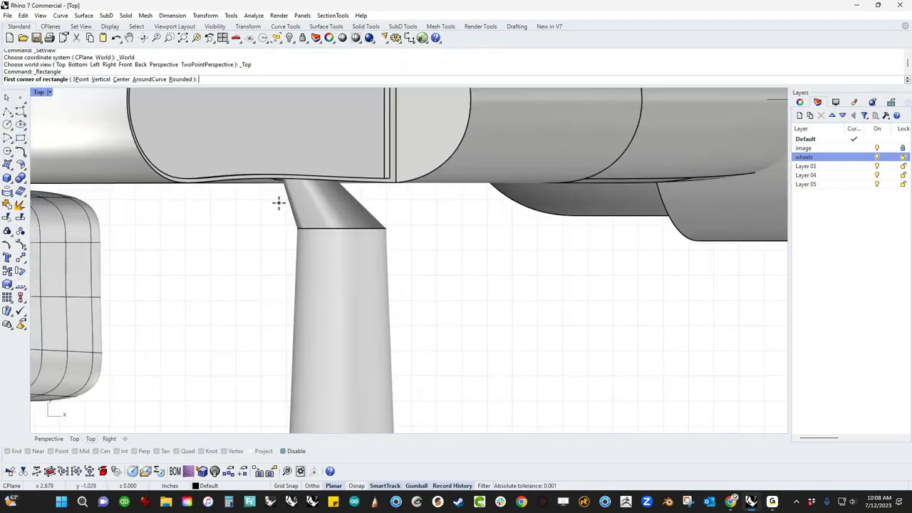
pyautogui.click(279, 203)
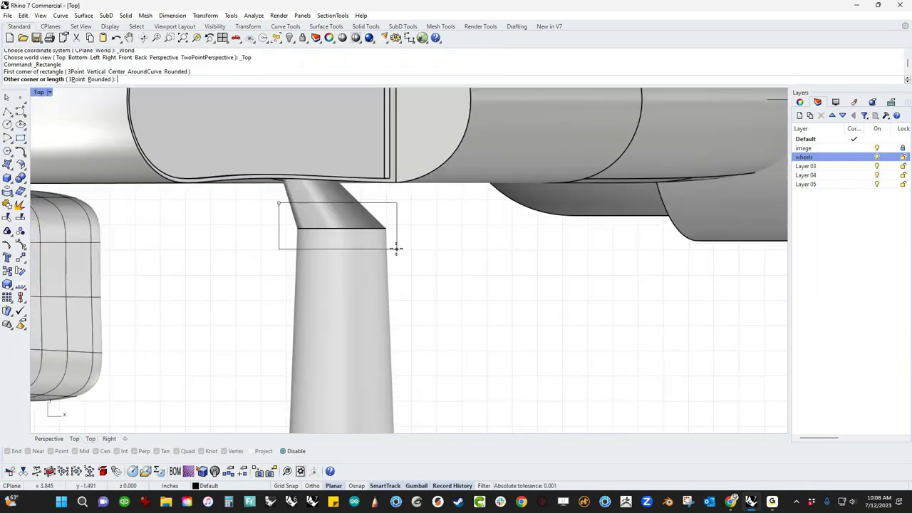
pyautogui.click(414, 329)
# - Trim away the part of the handlebar inside the rectangle to open a gap at the joint
pyautogui.hotkey('ctrl', 't')
pyautogui.click(363, 289)
pyautogui.press('Return')
pyautogui.moveTo(448, 286); pyautogui.dragTo(385, 306)
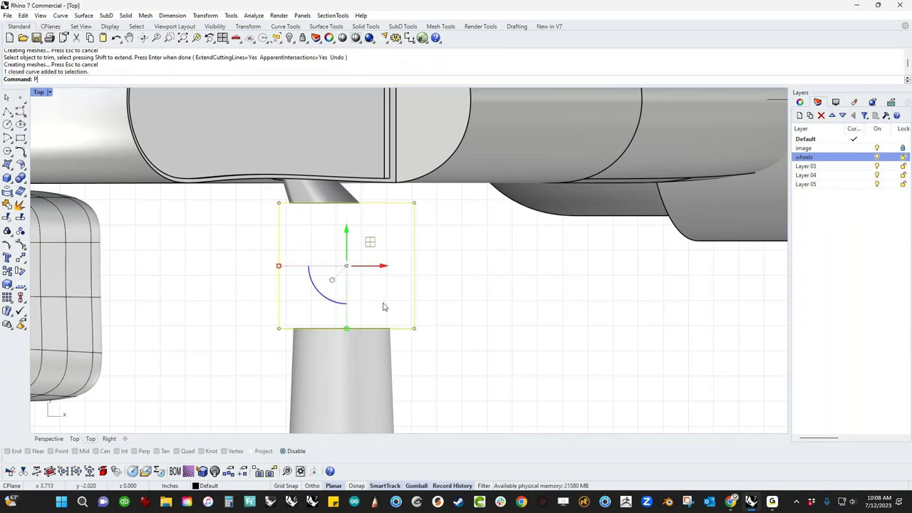
# - Bridge the gap in the perspective view with a curvature-continuous surface blend between the two open edges, adjusting its seam handles
pyautogui.write('P')
pyautogui.press('Return')
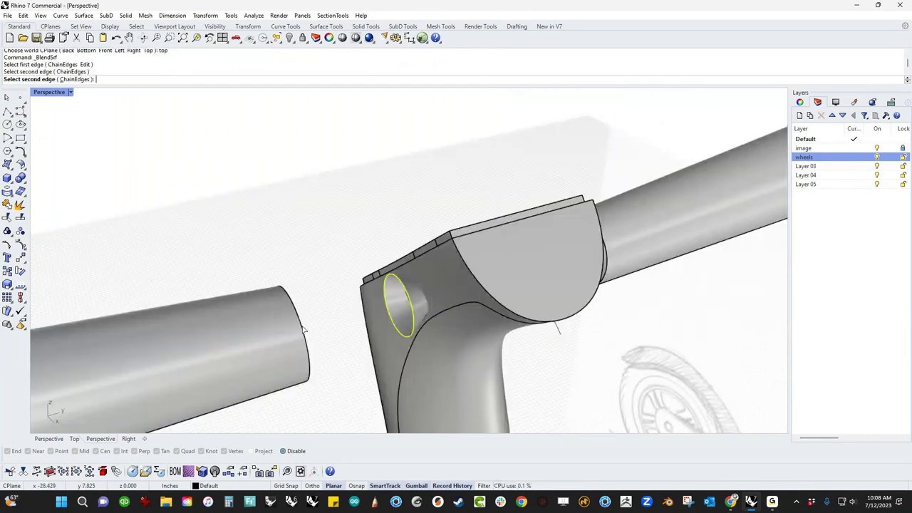
pyautogui.click(303, 330)
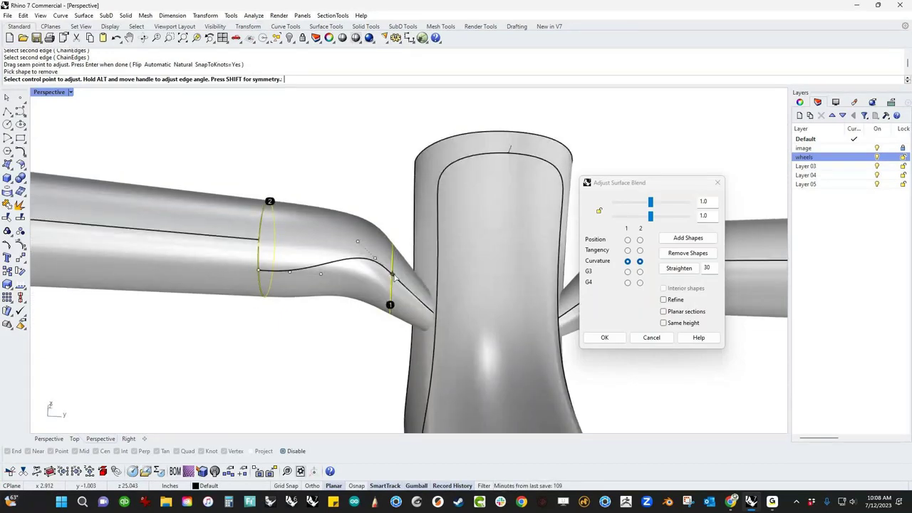
pyautogui.moveTo(393, 277)
pyautogui.mouseDown()
pyautogui.moveTo(381, 303)
pyautogui.moveTo(393, 274)
pyautogui.mouseUp()
pyautogui.moveTo(255, 271); pyautogui.dragTo(259, 243)
pyautogui.moveTo(349, 186); pyautogui.dragTo(360, 399, button='right')
pyautogui.click(607, 341)
# - Join the blend surface with the handlebar pieces on both sides of it
pyautogui.scroll(-6, 358, 330)
pyautogui.moveTo(356, 330); pyautogui.dragTo(346, 370, button='right')
pyautogui.scroll(5, 475, 298)
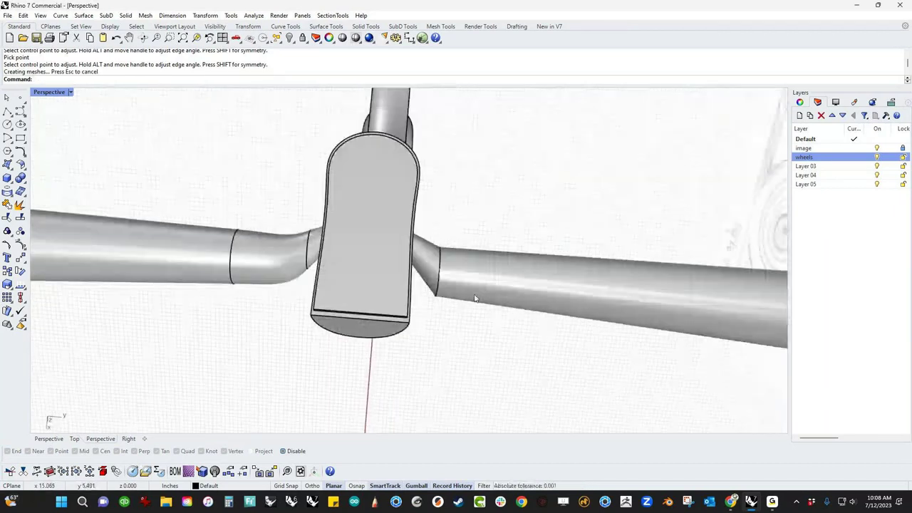
pyautogui.click(430, 271)
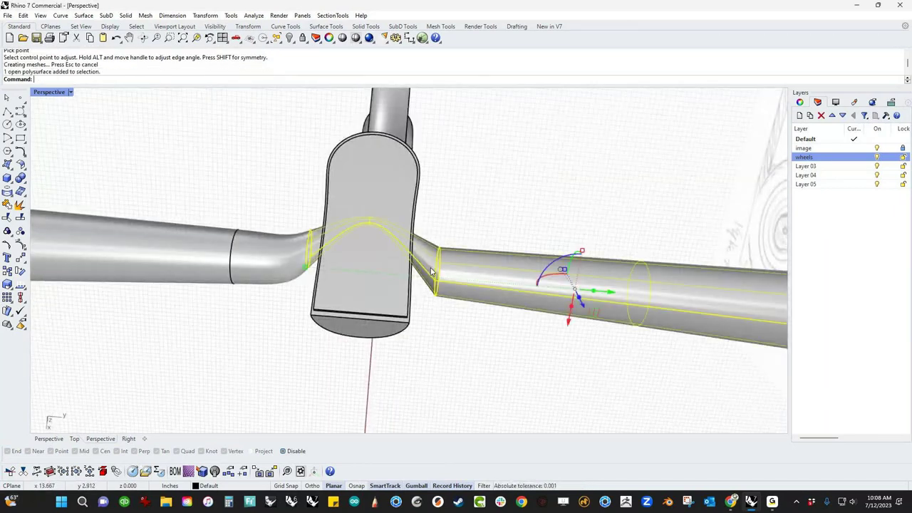
pyautogui.click(445, 340)
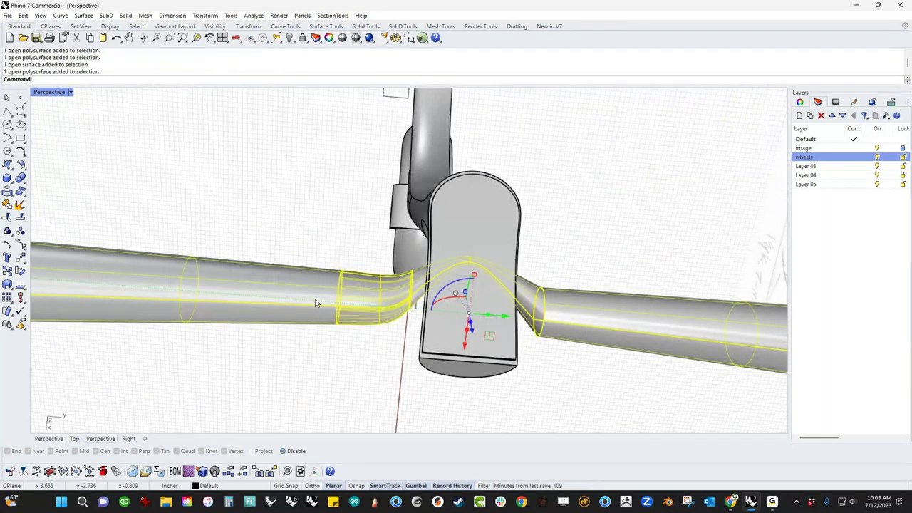
pyautogui.write('join')
pyautogui.press('Return')
# - In the Top view, draw a line from its midpoint at the origin along the X axis, spanning the scooter's length
pyautogui.write('top')
pyautogui.press('Return')
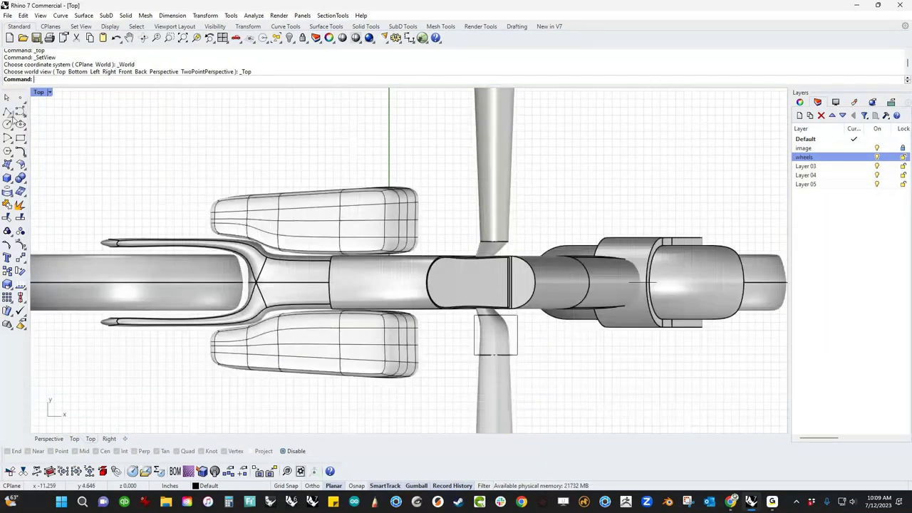
pyautogui.click(10, 114)
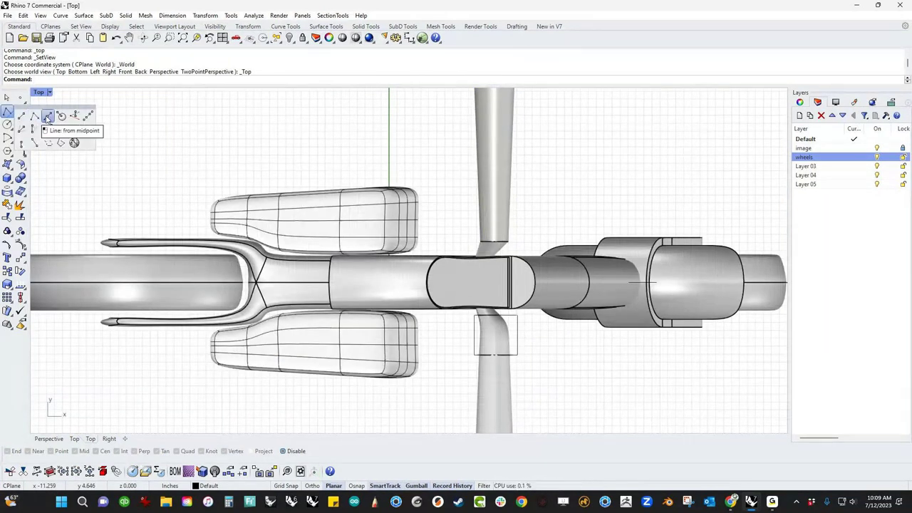
pyautogui.click(45, 117)
pyautogui.write('0')
pyautogui.press('Return')
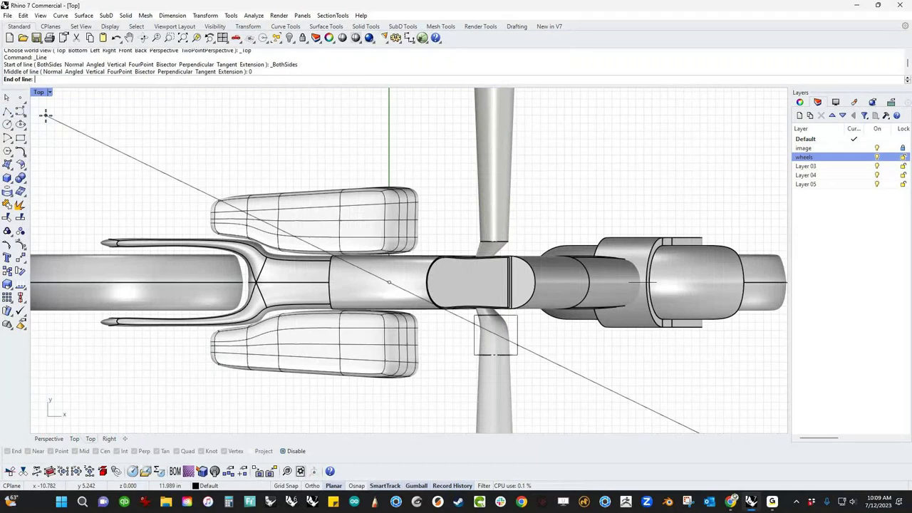
pyautogui.keyDown('shift'); pyautogui.scroll(-6, 463, 296); pyautogui.keyUp('shift')
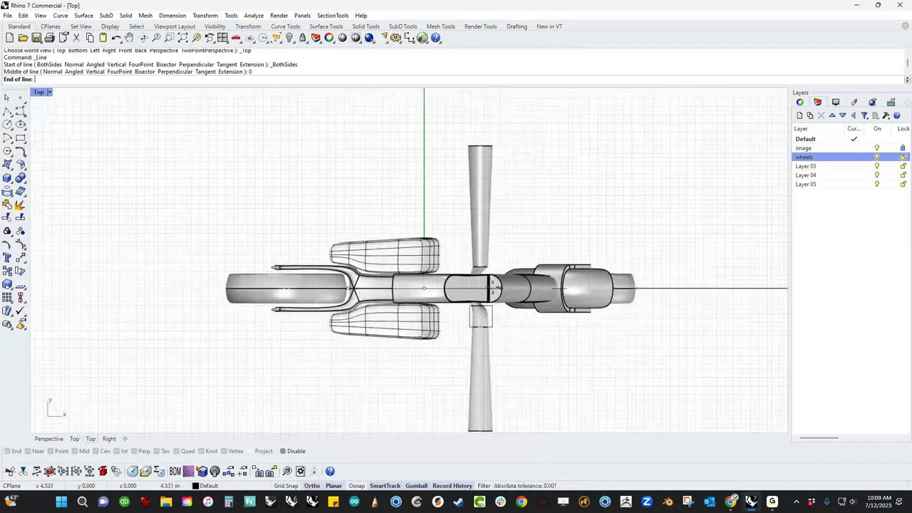
pyautogui.keyDown('shift'); pyautogui.click(690, 286); pyautogui.keyUp('shift')
# - Trim away the unblended half of the handlebar using the centre line
pyautogui.click(687, 288)
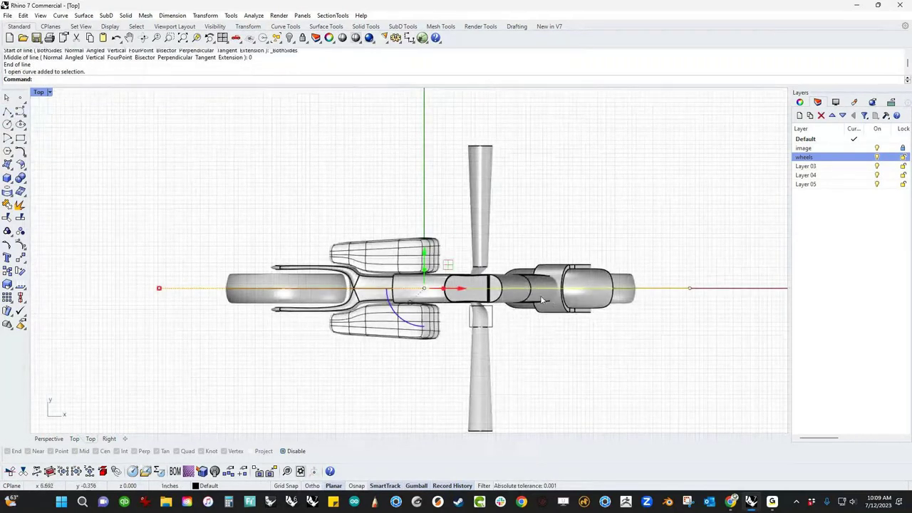
pyautogui.hotkey('ctrl', 't')
pyautogui.click(475, 209)
pyautogui.press('Return')
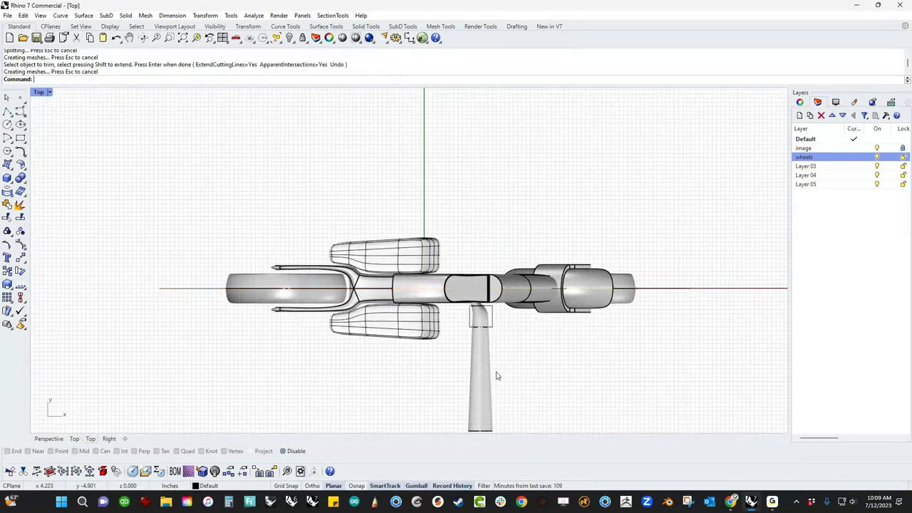
# - Mirror the blended half of the handlebar across the X axis
pyautogui.click(484, 376)
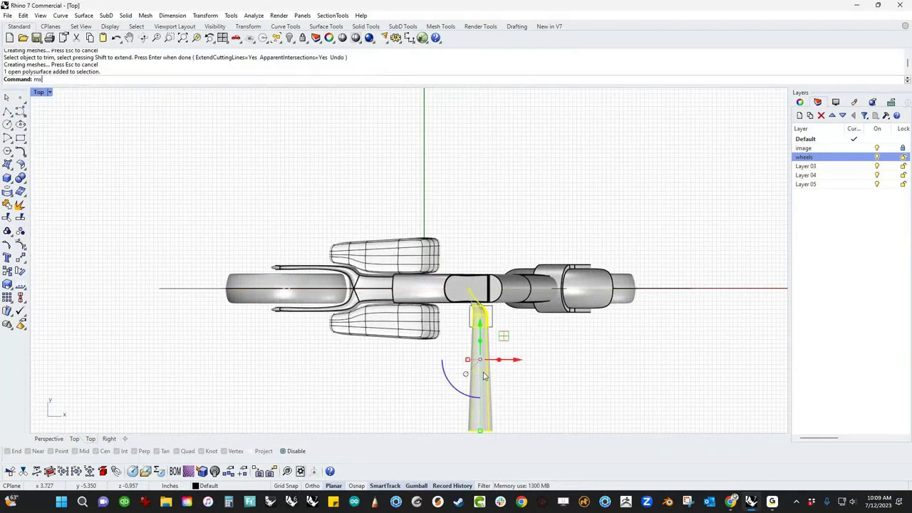
pyautogui.write('mi')
pyautogui.press('Return')
pyautogui.scroll(-3, 549, 373)
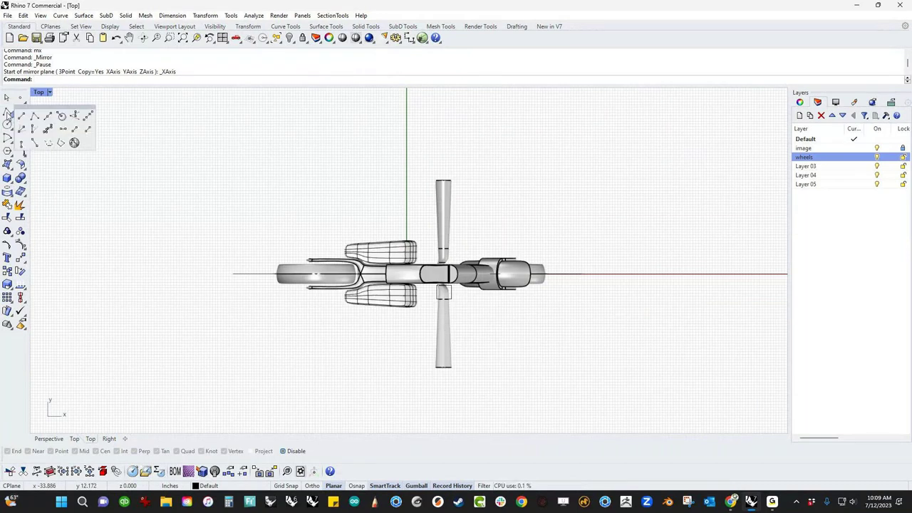
# - Draw a short line across the original handlebar half and trim away the part beyond it to shorten the grip
pyautogui.click(7, 112)
pyautogui.click(432, 326)
pyautogui.click(469, 326)
pyautogui.press('Return')
pyautogui.hotkey('ctrl', 't')
pyautogui.click(448, 338)
pyautogui.press('Return')
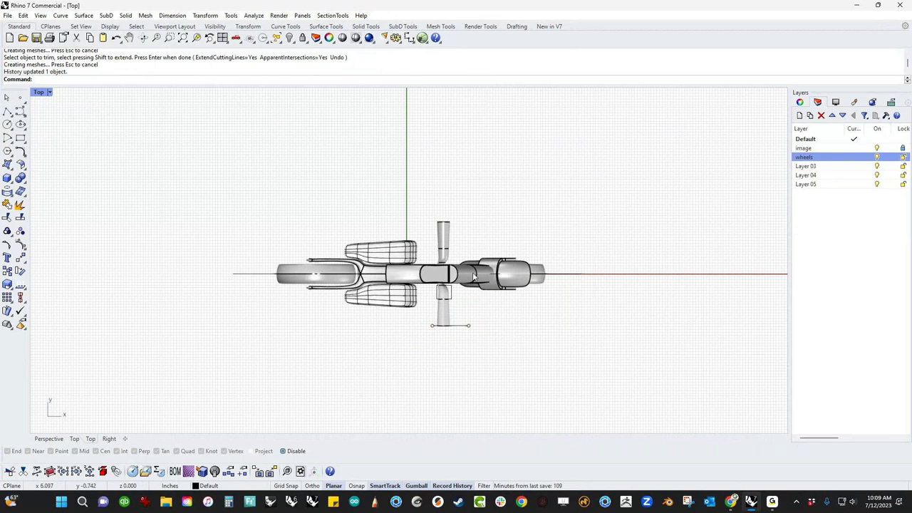
# - In the perspective view, add a sphere centred in the handlebar's open end, sized to match its rim
pyautogui.hotkey('ctrl', 'F4')
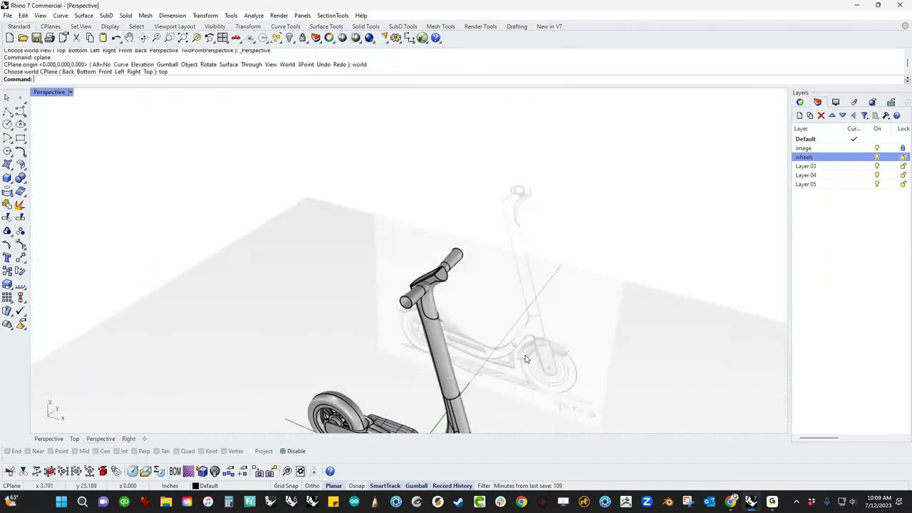
pyautogui.scroll(10, 418, 312)
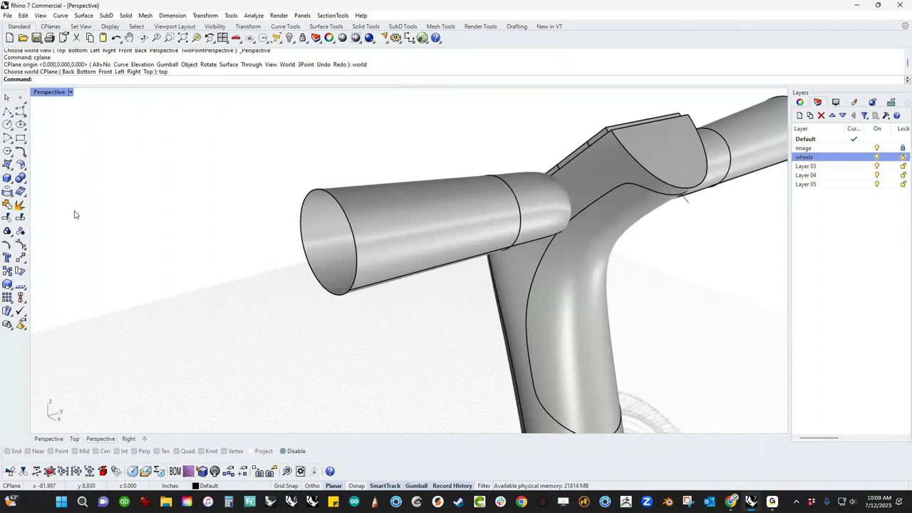
pyautogui.click(8, 180)
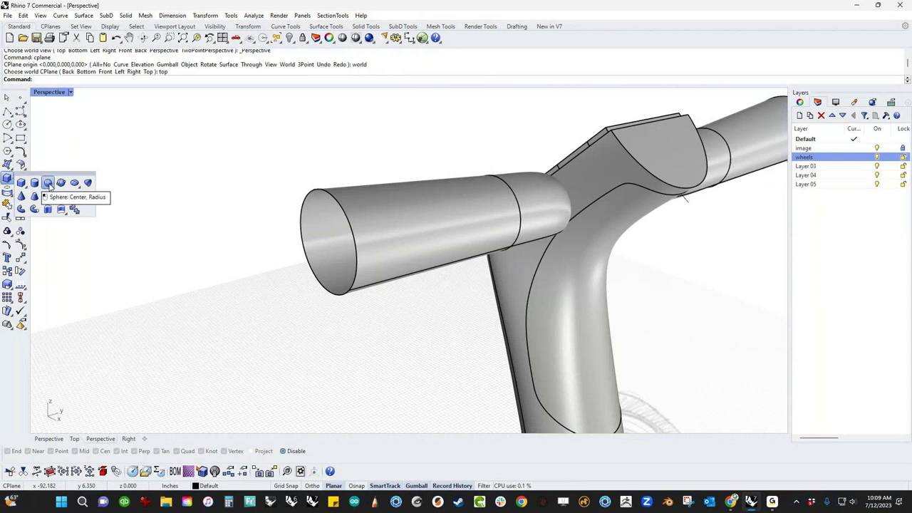
pyautogui.click(48, 185)
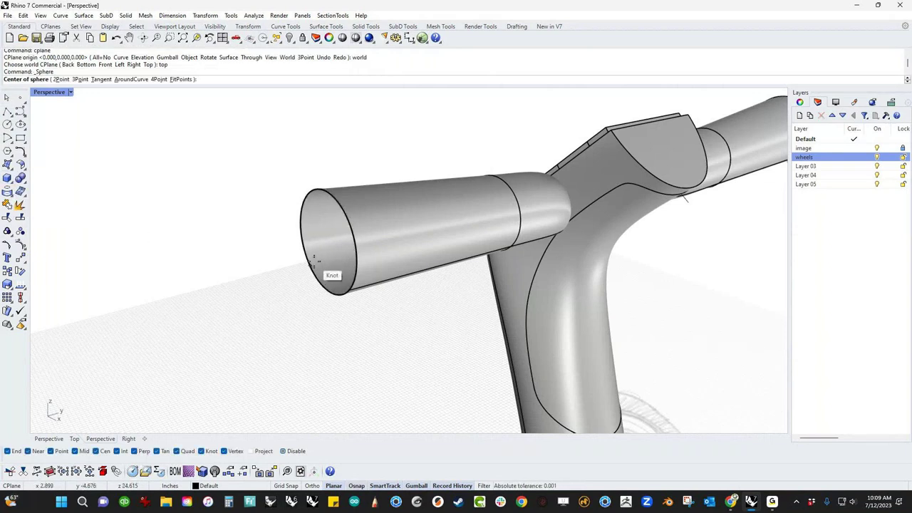
pyautogui.click(349, 281)
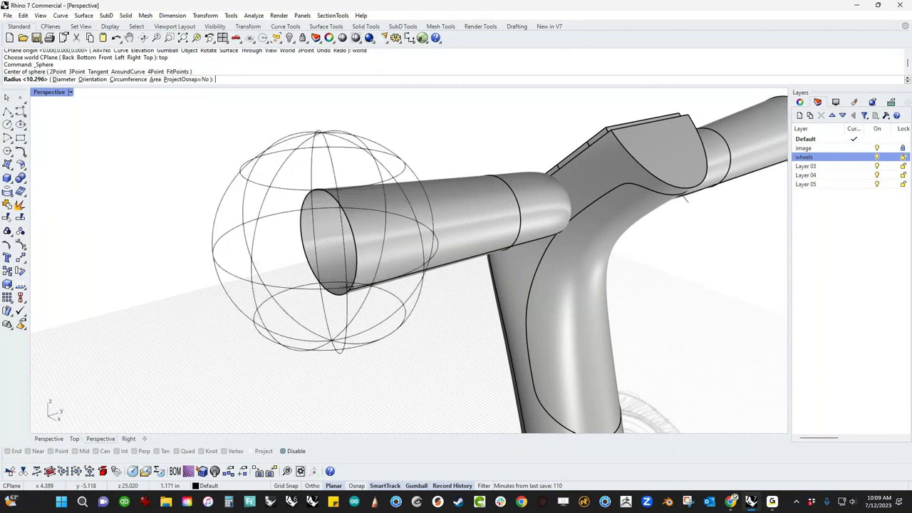
pyautogui.click(348, 292)
# - Trim away the sphere's inner half with the handlebar's end edge, leaving a rounded cap on the grip
pyautogui.moveTo(397, 340); pyautogui.dragTo(311, 311, button='right')
pyautogui.hotkey('ctrl', 't')
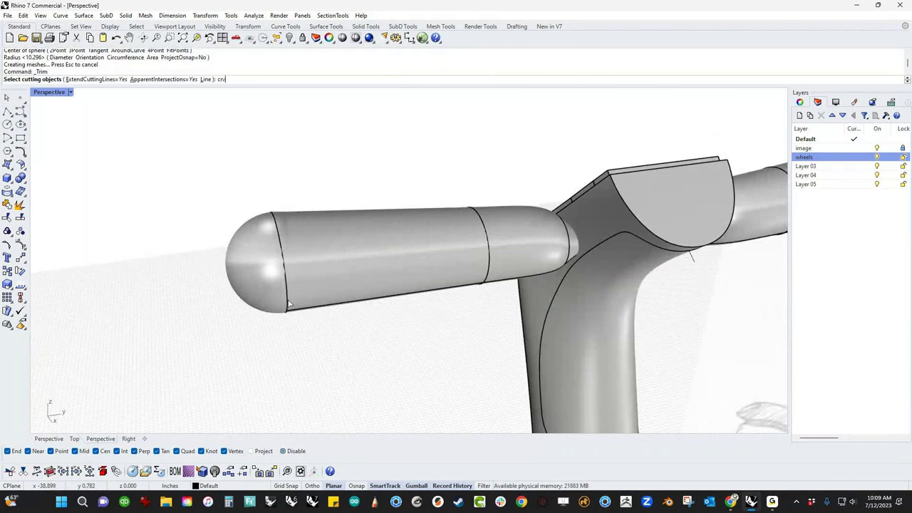
pyautogui.press('Return')
pyautogui.click(288, 305)
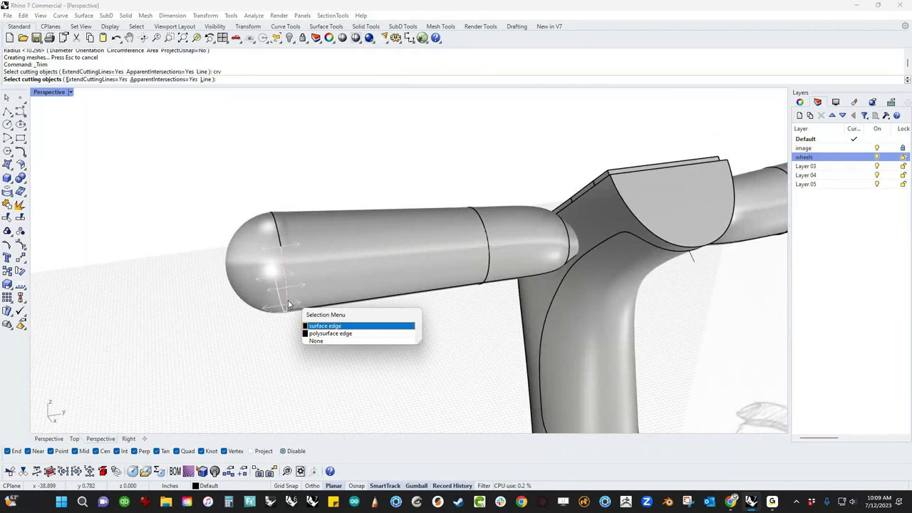
pyautogui.click(324, 326)
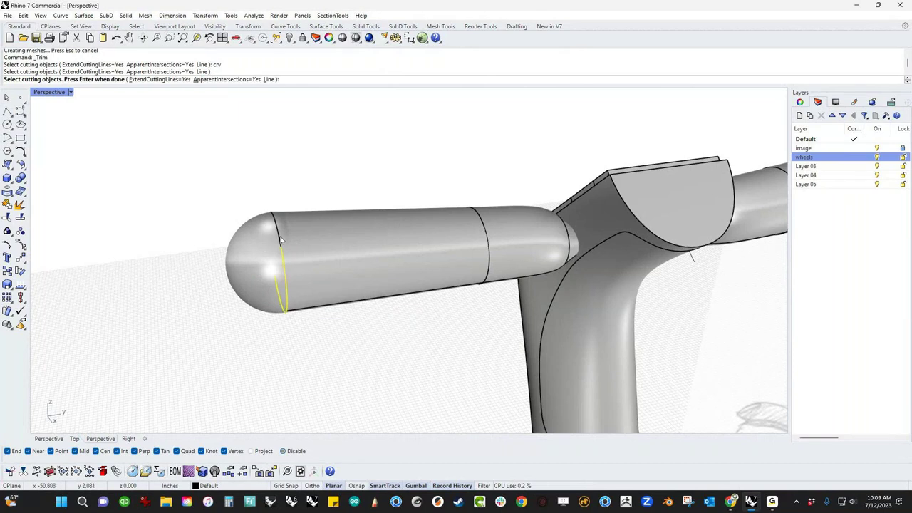
pyautogui.press('Return')
pyautogui.click(286, 235)
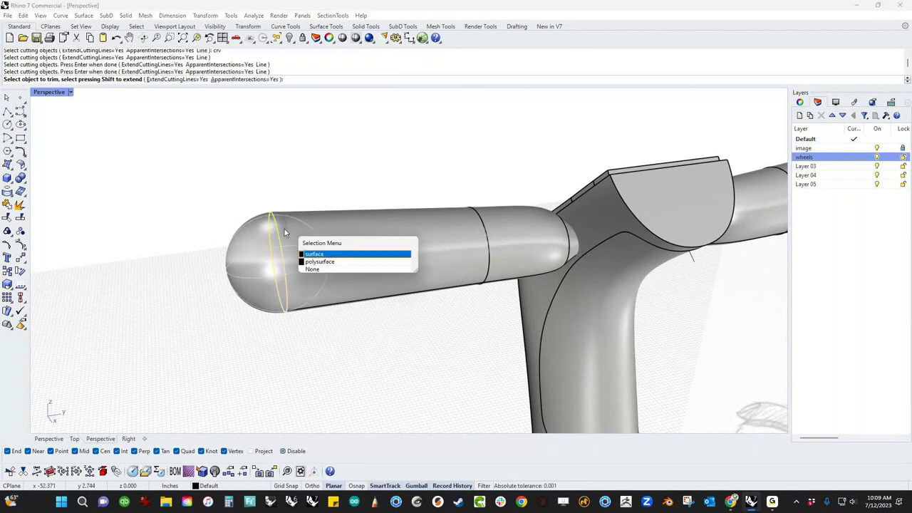
pyautogui.click(320, 261)
pyautogui.press('Return')
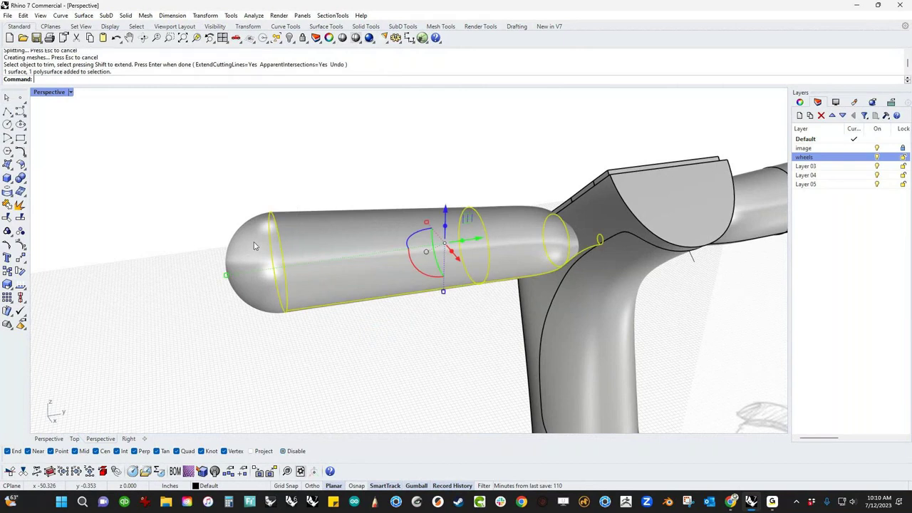
# - Join the rounded cap to the grip half and delete the uncapped handlebar half on the opposite side
pyautogui.write('join')
pyautogui.press('Return')
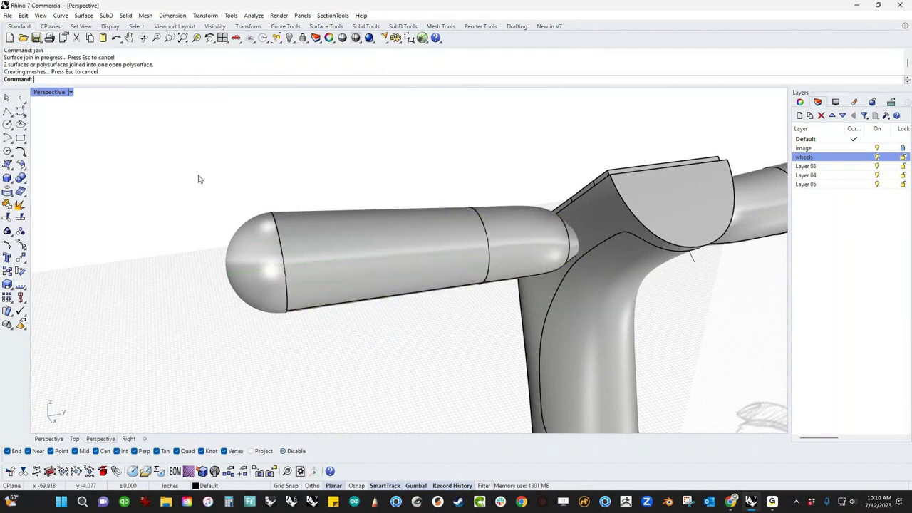
pyautogui.scroll(-5, 214, 228)
pyautogui.keyDown('shift'); pyautogui.moveTo(220, 241); pyautogui.dragTo(157, 285, button='right'); pyautogui.keyUp('shift')
pyautogui.click(388, 260)
pyautogui.press('Delete')
# - Mirror the capped grip half across the X axis
pyautogui.click(246, 283)
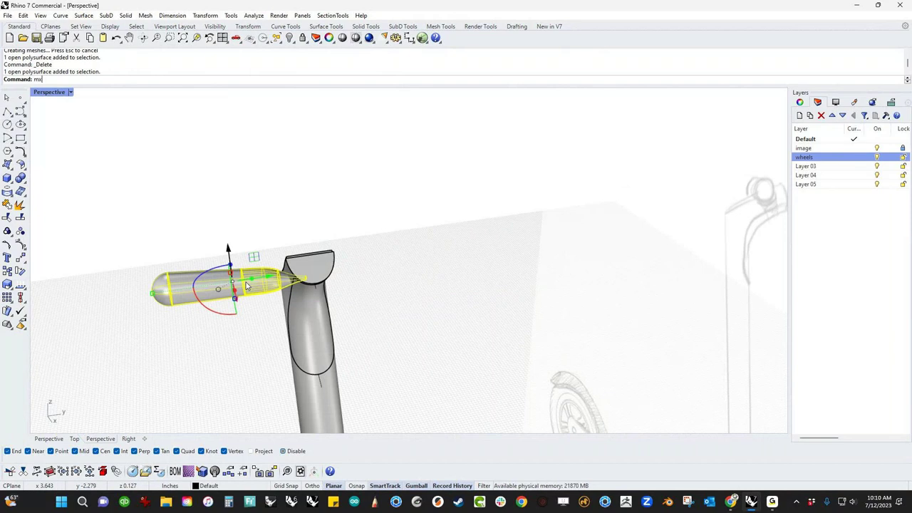
pyautogui.press('Return')
pyautogui.scroll(-2, 258, 237)
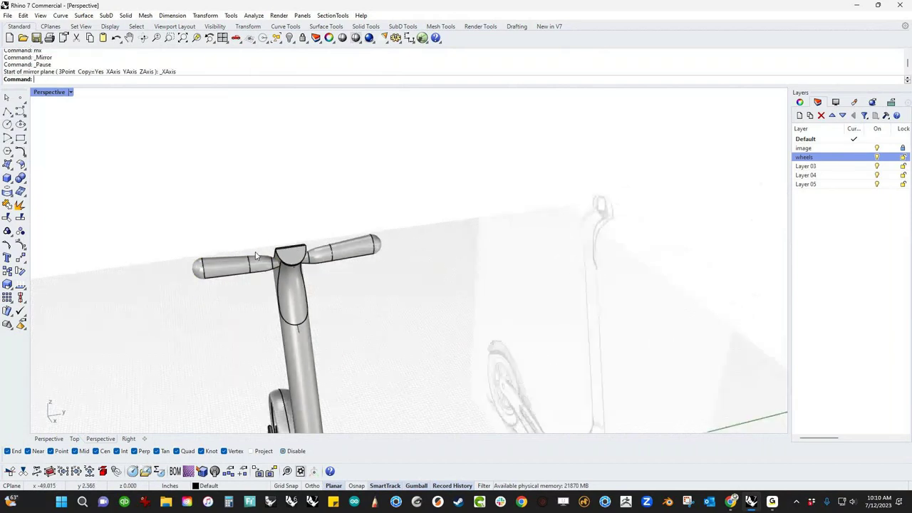
# - Boolean-union both handlebar grips with the steering column and frame body
pyautogui.scroll(5, 261, 267)
pyautogui.click(262, 267)
pyautogui.keyDown('shift'); pyautogui.click(363, 251); pyautogui.keyUp('shift')
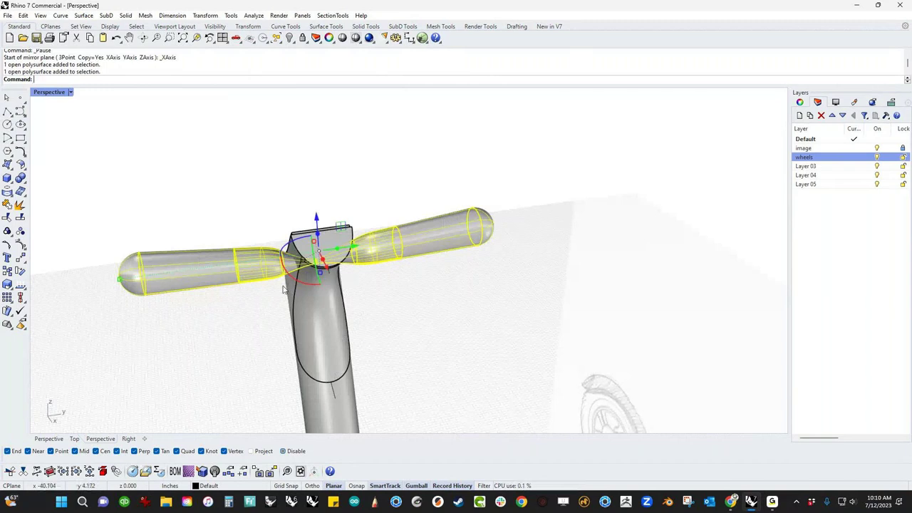
pyautogui.keyDown('shift'); pyautogui.click(333, 259); pyautogui.keyUp('shift')
pyautogui.click(20, 177)
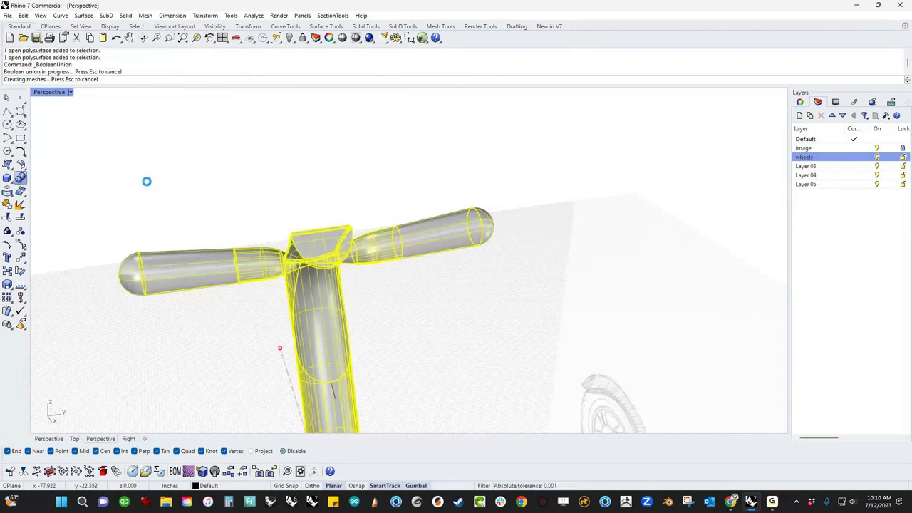
# - Display the naked edges of the combined scooter body and examine them near the handlebar
pyautogui.click(183, 246)
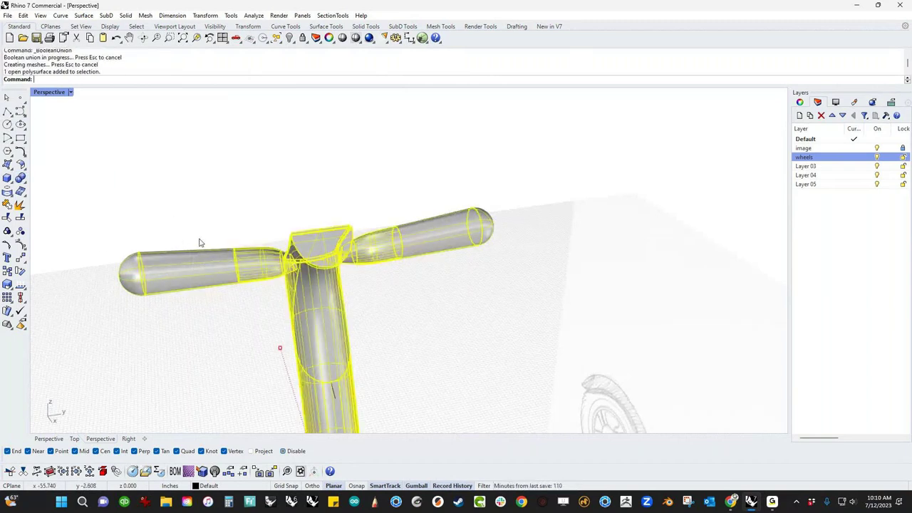
pyautogui.scroll(-8, 235, 218)
pyautogui.moveTo(240, 223); pyautogui.dragTo(421, 291, button='right')
pyautogui.middleClick(421, 291)
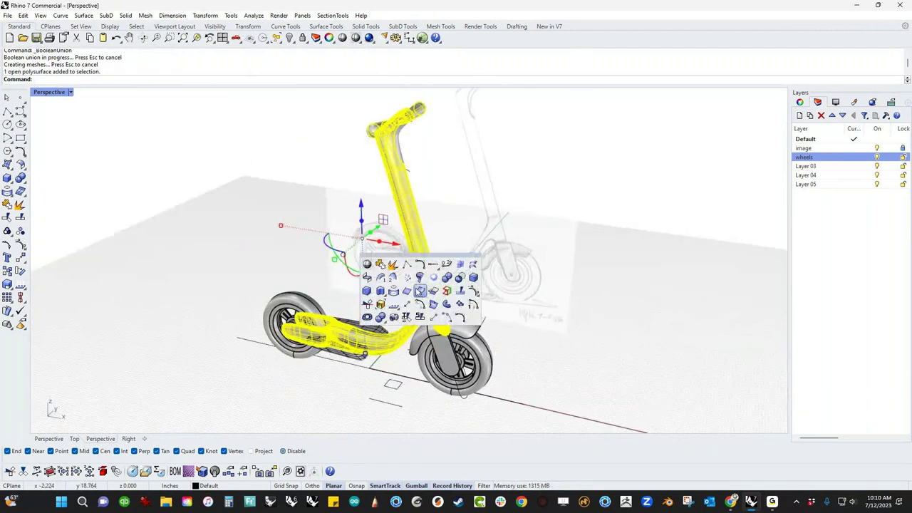
pyautogui.click(443, 293)
pyautogui.keyDown('shift'); pyautogui.moveTo(388, 141); pyautogui.dragTo(319, 259, button='right'); pyautogui.keyUp('shift')
pyautogui.scroll(8, 319, 259)
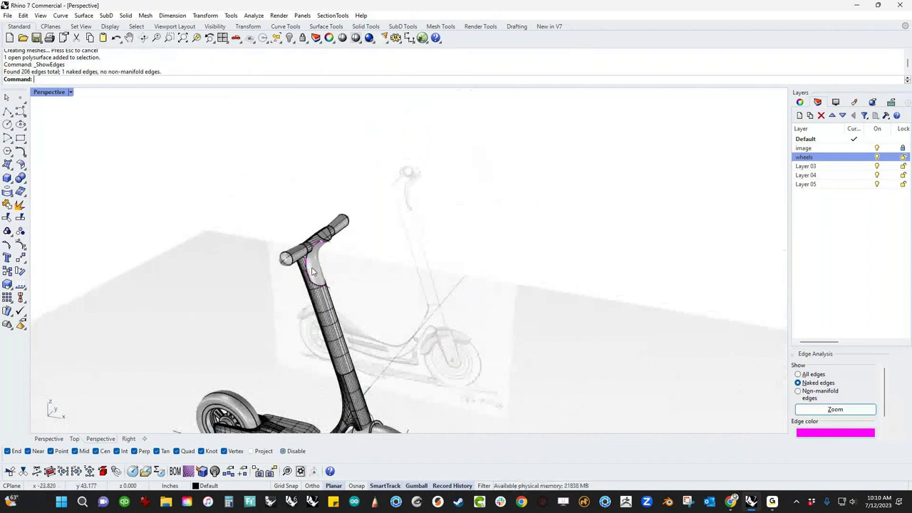
# - Join the open curved surface beneath the handlebar to the scooter body
pyautogui.click(318, 261)
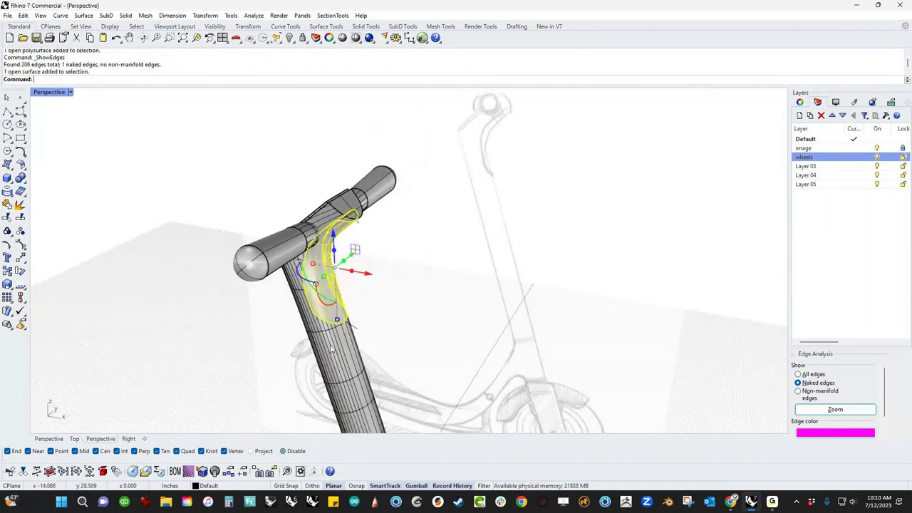
pyautogui.keyDown('shift'); pyautogui.click(330, 345); pyautogui.keyUp('shift')
pyautogui.write('join')
pyautogui.press('Return')
pyautogui.scroll(-2, 297, 342)
pyautogui.press('Escape')
# - In the Front view, draw a slanted polyline about 2.2 inches long across the steering column's lower end, just above the fork crown
pyautogui.scroll(-3, 247, 305)
pyautogui.moveTo(247, 305); pyautogui.dragTo(386, 267, button='right')
pyautogui.scroll(5, 388, 353)
pyautogui.hotkey('ctrl', 'F2')
pyautogui.scroll(3, 386, 266)
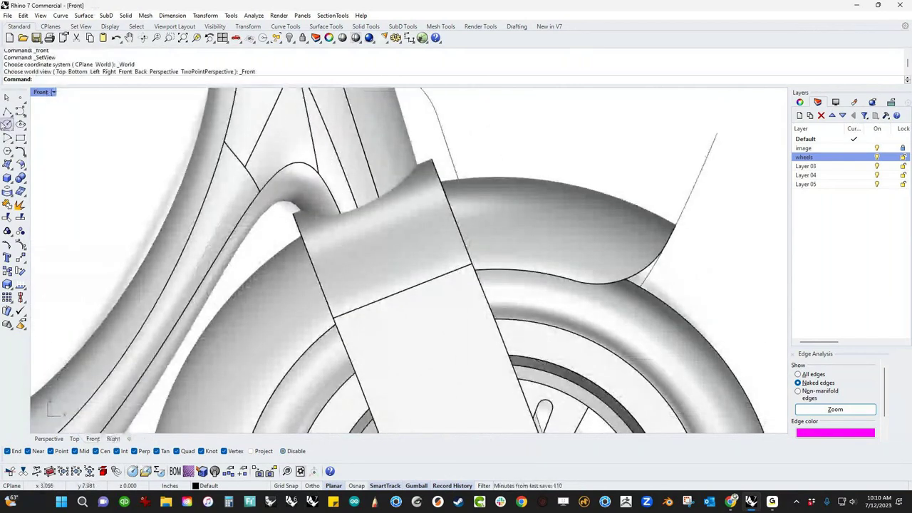
pyautogui.click(7, 112)
pyautogui.click(289, 209)
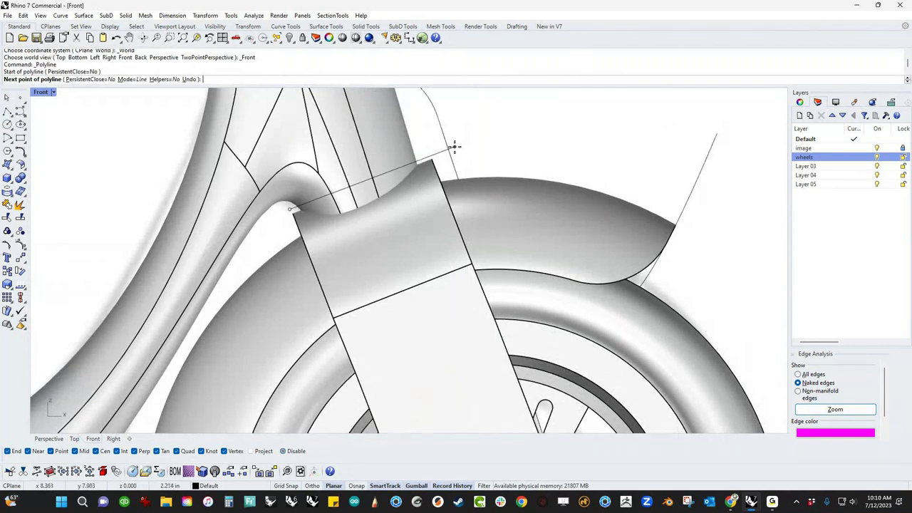
pyautogui.click(451, 148)
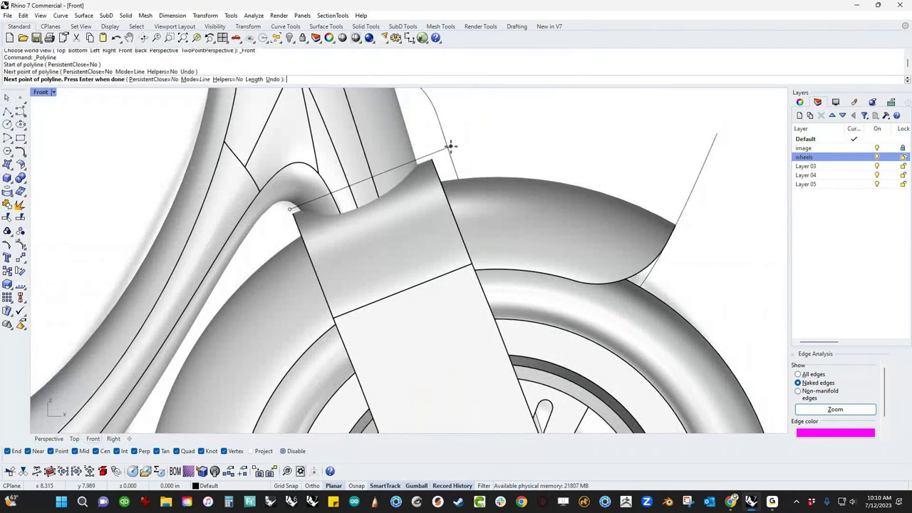
pyautogui.click(439, 153)
pyautogui.press('Return')
# - Trim away the steering column's lower end below the slanted line and cap the opening
pyautogui.hotkey('ctrl', 't')
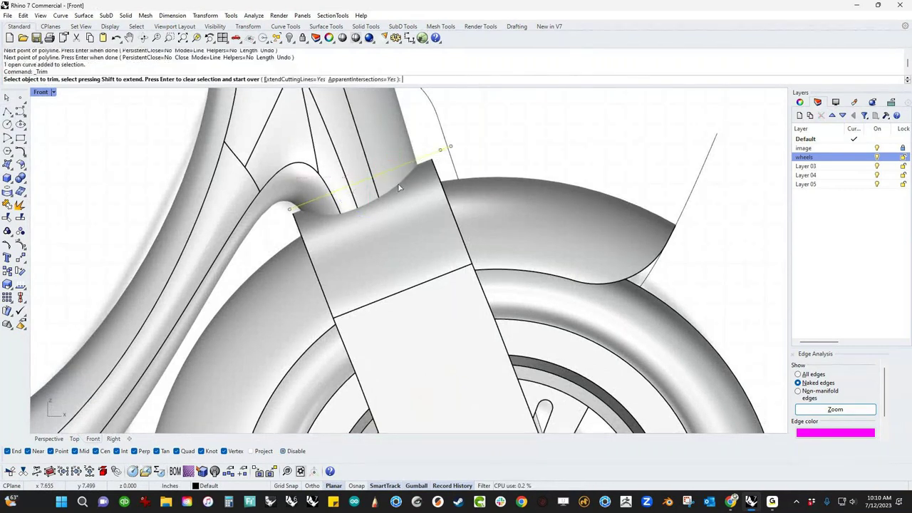
pyautogui.scroll(3, 394, 190)
pyautogui.click(383, 189)
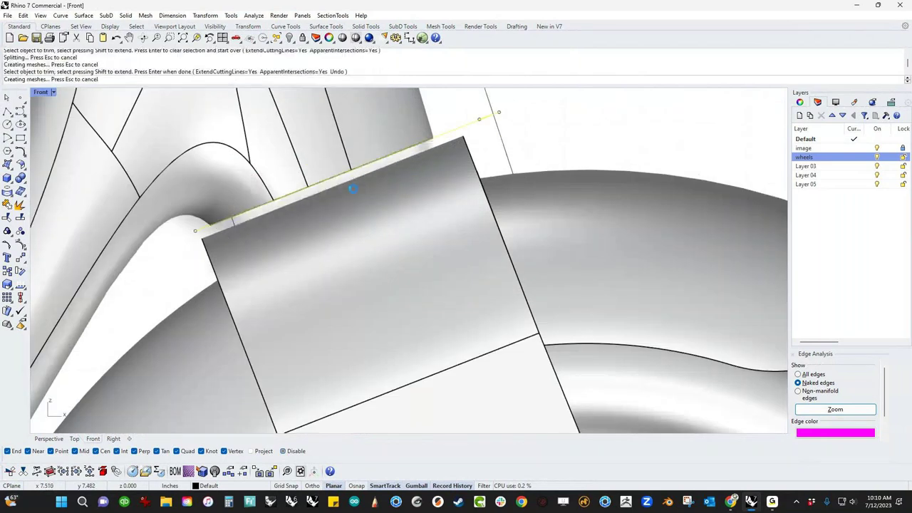
pyautogui.press('Return')
pyautogui.scroll(-3, 314, 179)
pyautogui.write('cap')
pyautogui.press('Return')
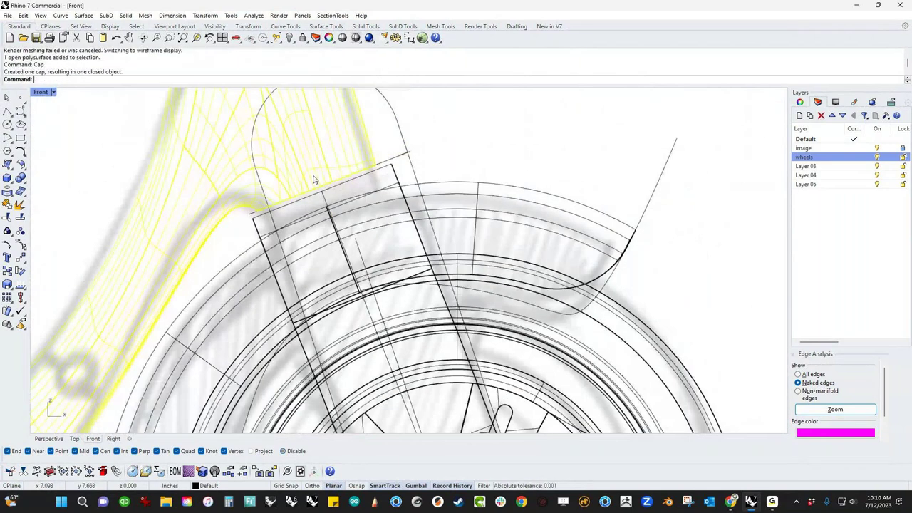
pyautogui.press('Escape')
# - Return to the perspective view and set its display mode to Shaded
pyautogui.press('F4')
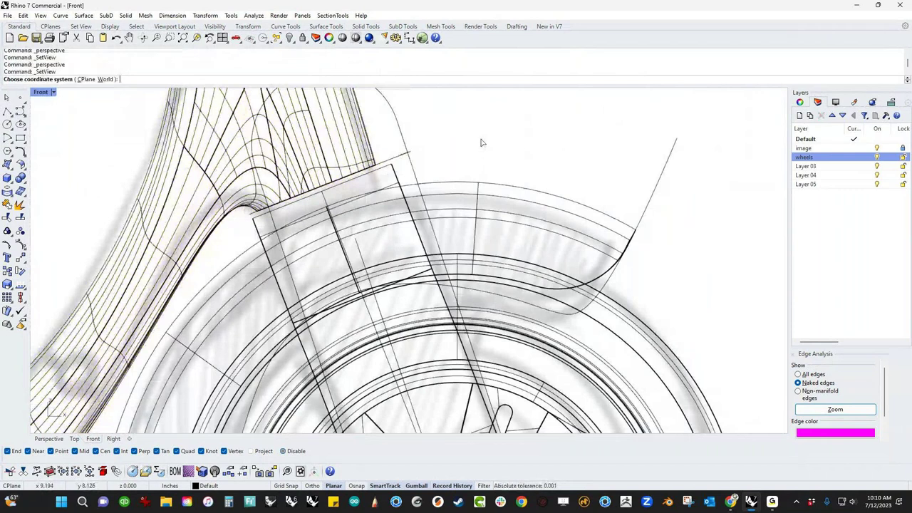
pyautogui.middleClick(481, 142)
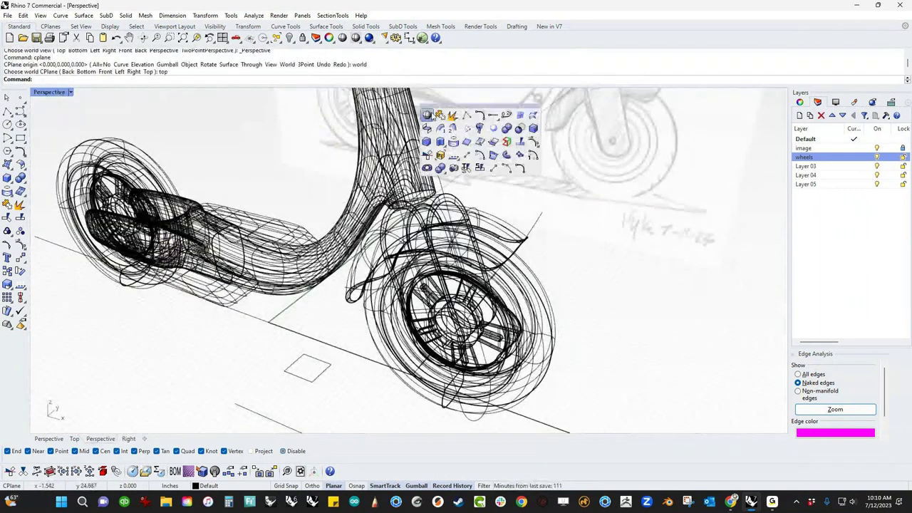
pyautogui.click(447, 167)
# - Examine the capped lower end of the steering column where it meets the fork crown
pyautogui.scroll(5, 434, 196)
pyautogui.moveTo(433, 278); pyautogui.dragTo(436, 253, button='right')
pyautogui.scroll(7, 436, 252)
pyautogui.scroll(1, 435, 251)
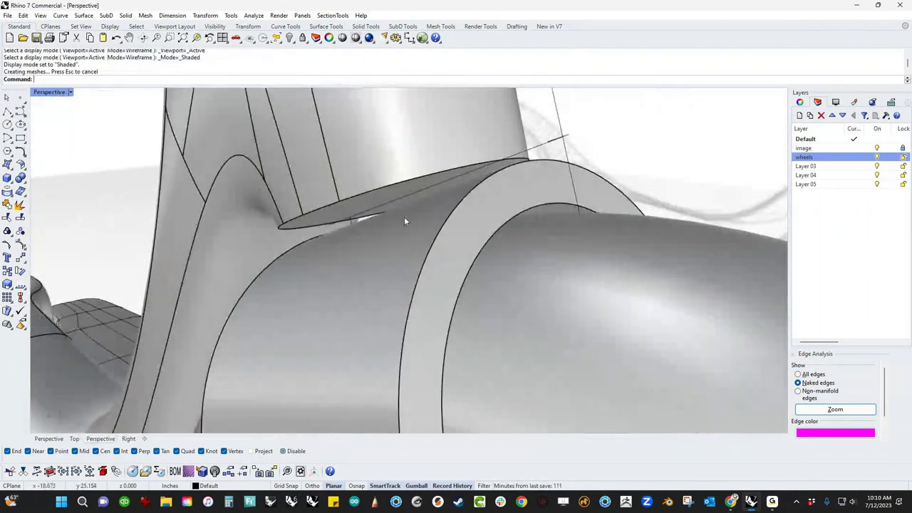
pyautogui.scroll(4, 404, 218)
pyautogui.click(359, 199)
pyautogui.scroll(-8, 371, 192)
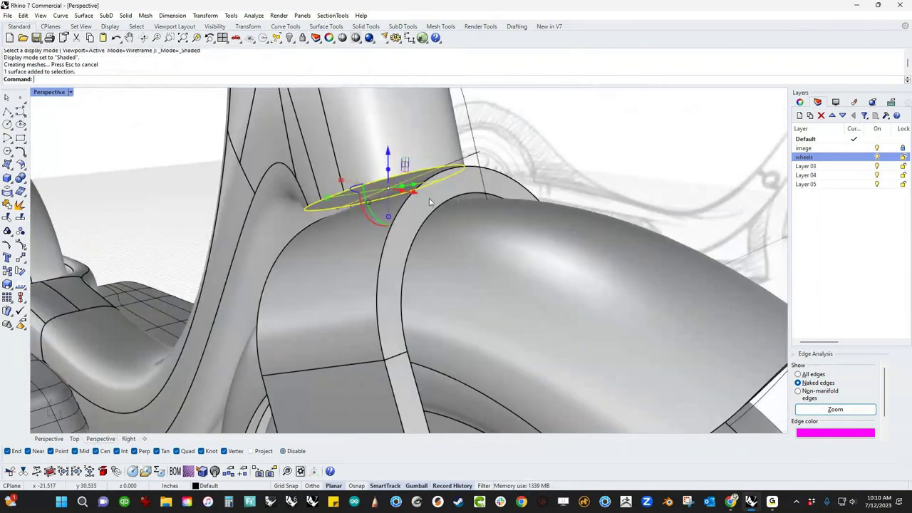
pyautogui.scroll(-4, 429, 198)
pyautogui.moveTo(431, 232); pyautogui.dragTo(435, 237, button='right')
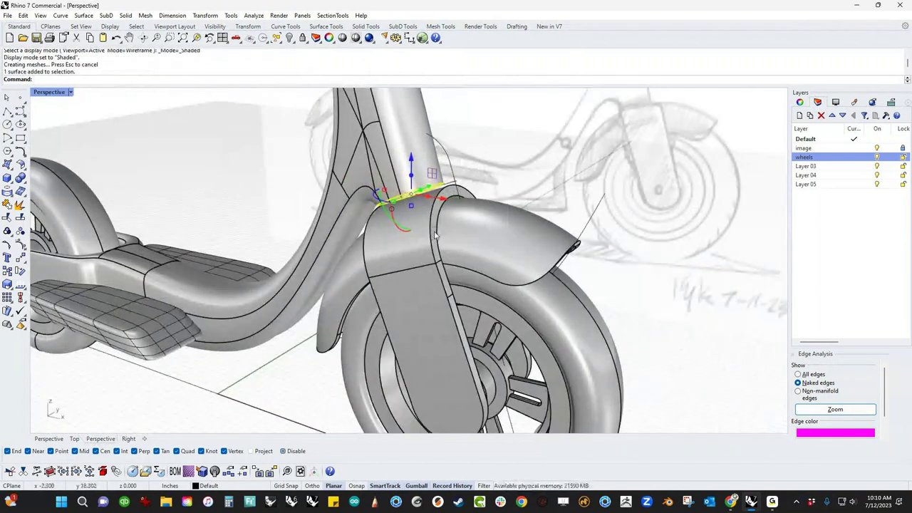
# - Isolate the scooter body and draw a three-point circle on the steering column's lower end face, snapped to its outline
pyautogui.click(410, 151)
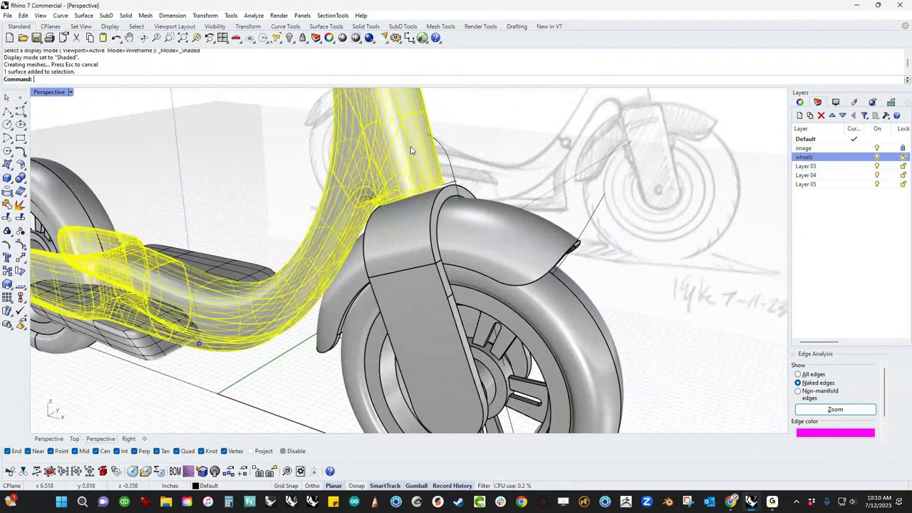
pyautogui.moveTo(396, 246); pyautogui.dragTo(461, 271, button='right')
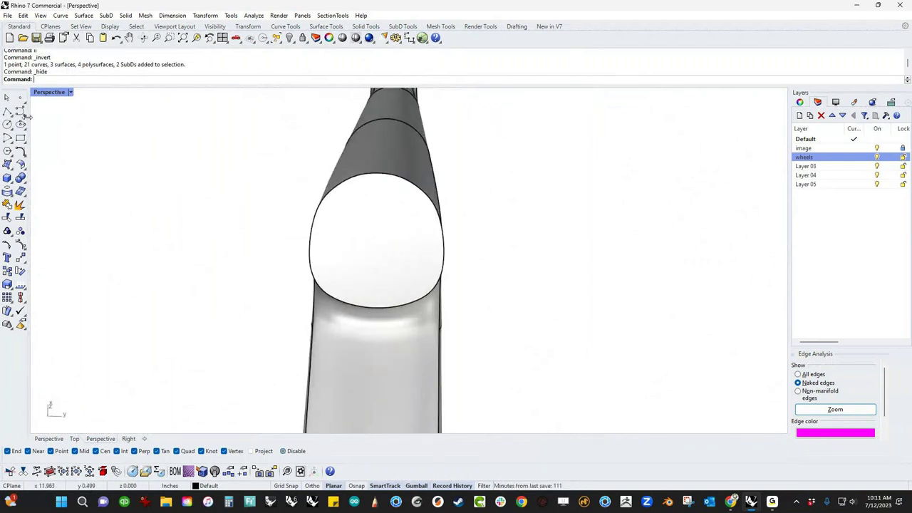
pyautogui.click(8, 125)
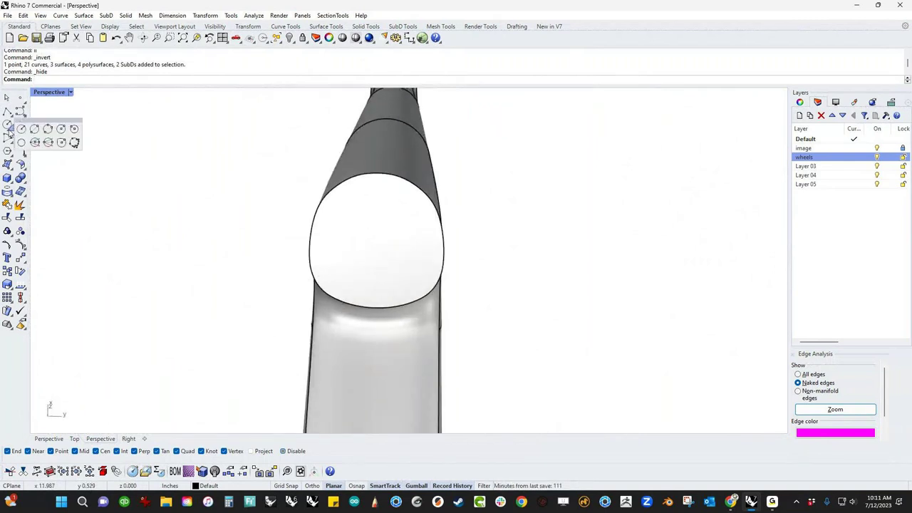
pyautogui.click(46, 131)
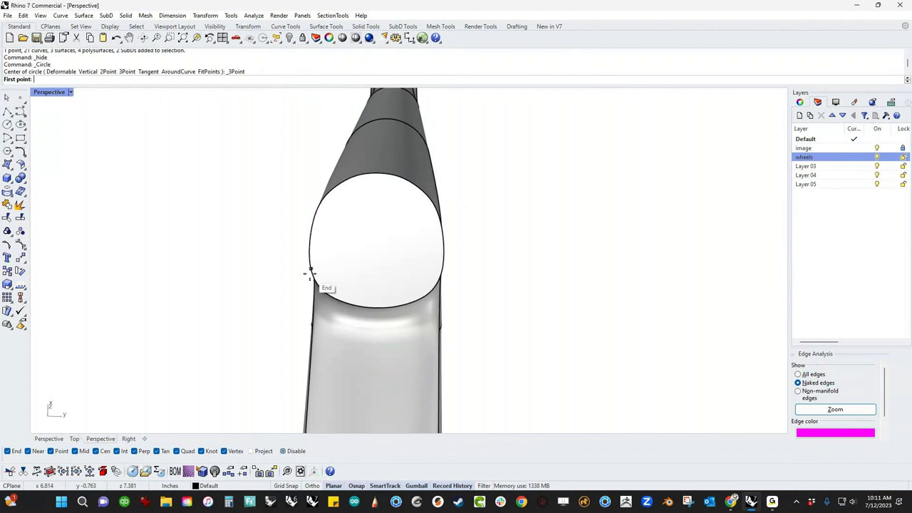
pyautogui.click(310, 270)
pyautogui.click(389, 174)
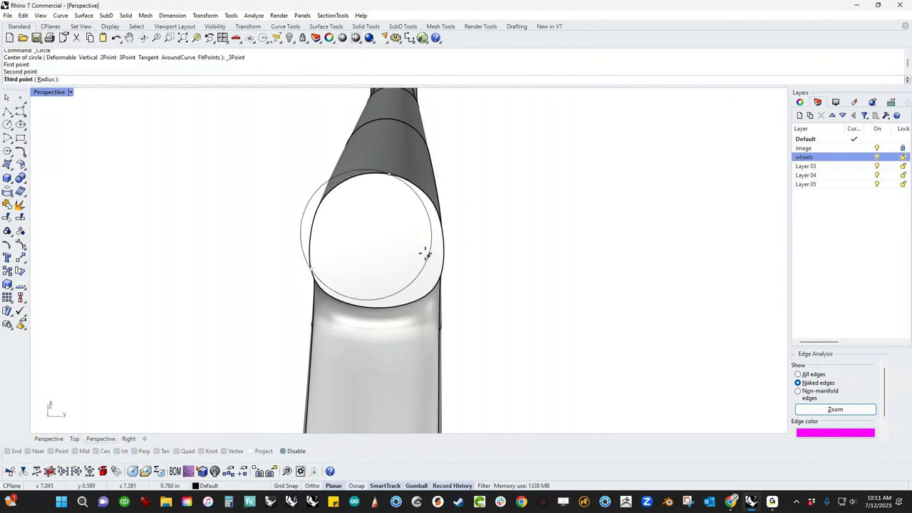
pyautogui.click(448, 268)
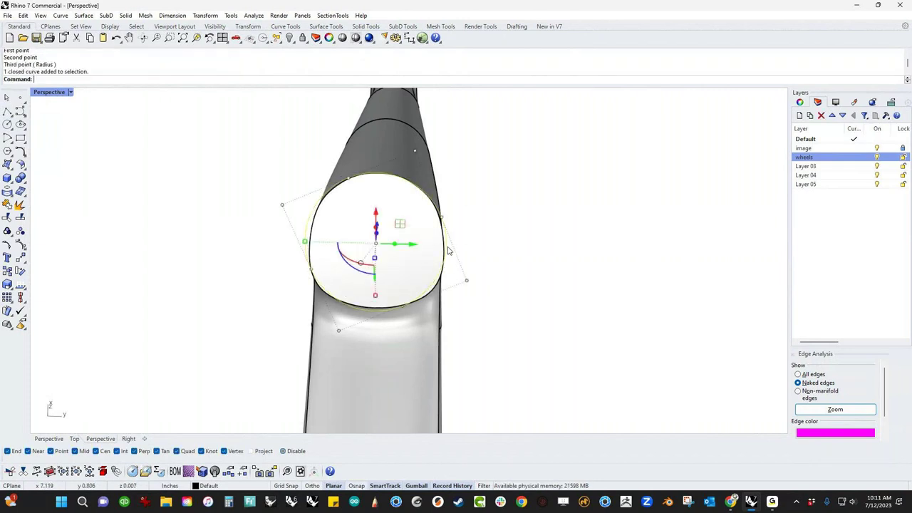
# - Scale the circle down to fit inside the end face and show all hidden objects in the Right view
pyautogui.moveTo(307, 241); pyautogui.dragTo(330, 243)
pyautogui.hotkey('ctrl', 'F2')
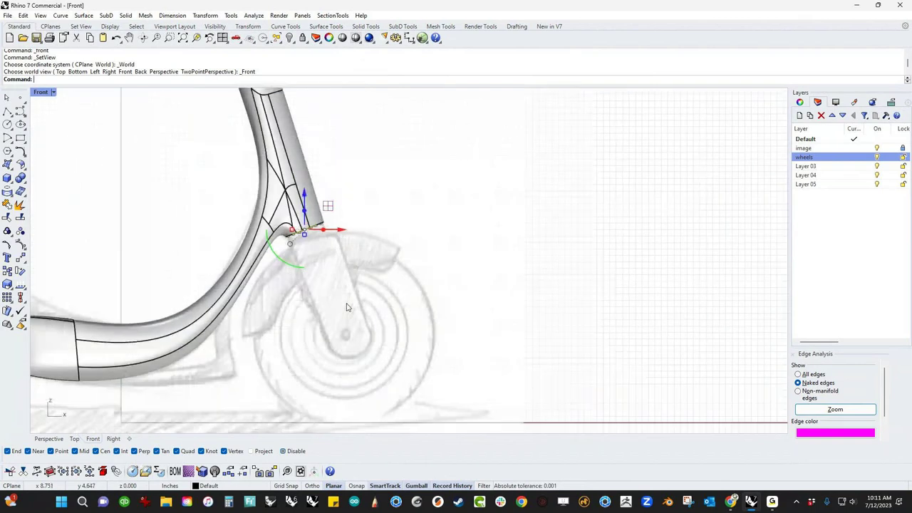
pyautogui.hotkey('ctrl', 'F3')
pyautogui.moveTo(444, 254)
pyautogui.mouseDown(button='right')
pyautogui.moveTo(421, 281)
pyautogui.moveTo(436, 263)
pyautogui.mouseUp(button='right')
pyautogui.moveTo(426, 230); pyautogui.dragTo(391, 371)
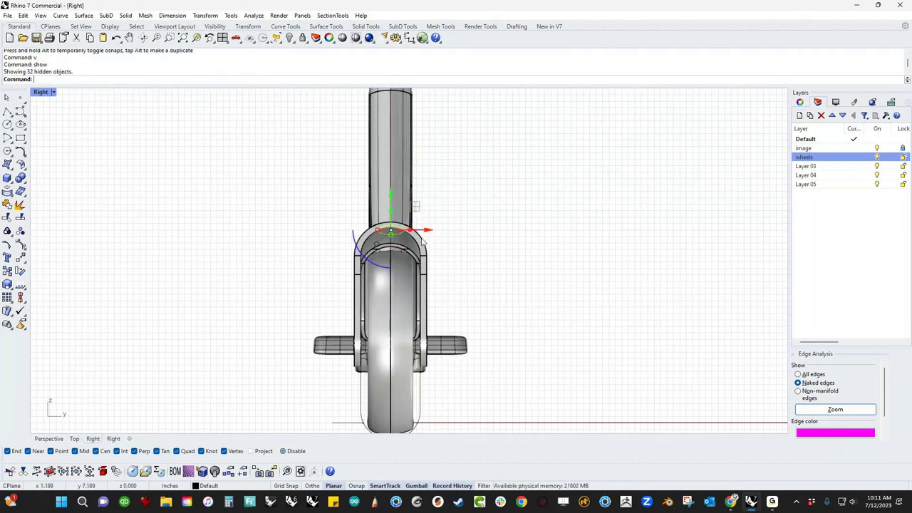
pyautogui.moveTo(426, 230); pyautogui.dragTo(391, 249)
# - Align the gumball to the object in the perspective view and extrude the circle along its axis into a short tube entering the fork crown
pyautogui.write('p')
pyautogui.press('Return')
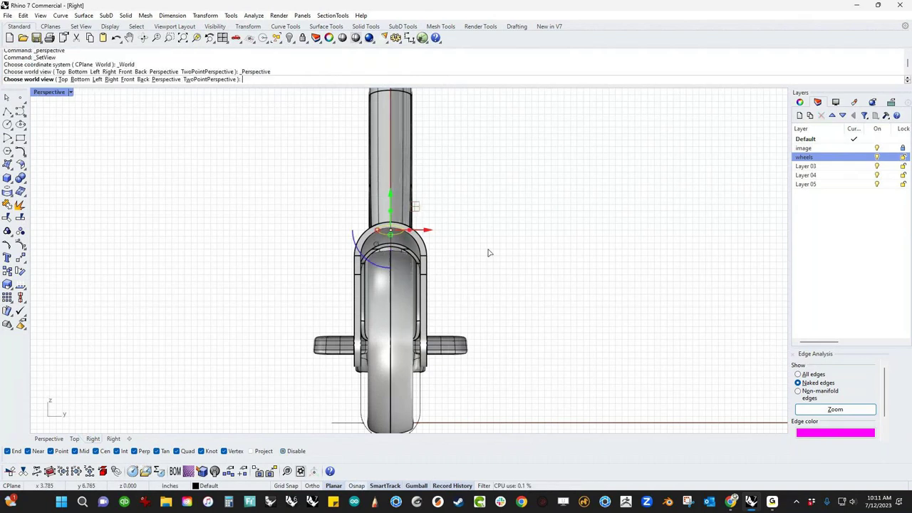
pyautogui.scroll(5, 399, 248)
pyautogui.moveTo(313, 241); pyautogui.dragTo(401, 235, button='right')
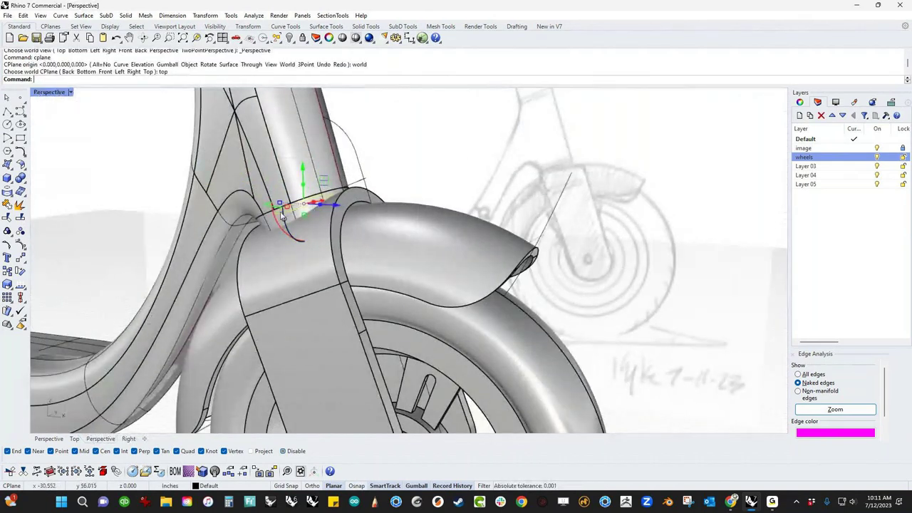
pyautogui.scroll(6, 285, 216)
pyautogui.rightClick(416, 489)
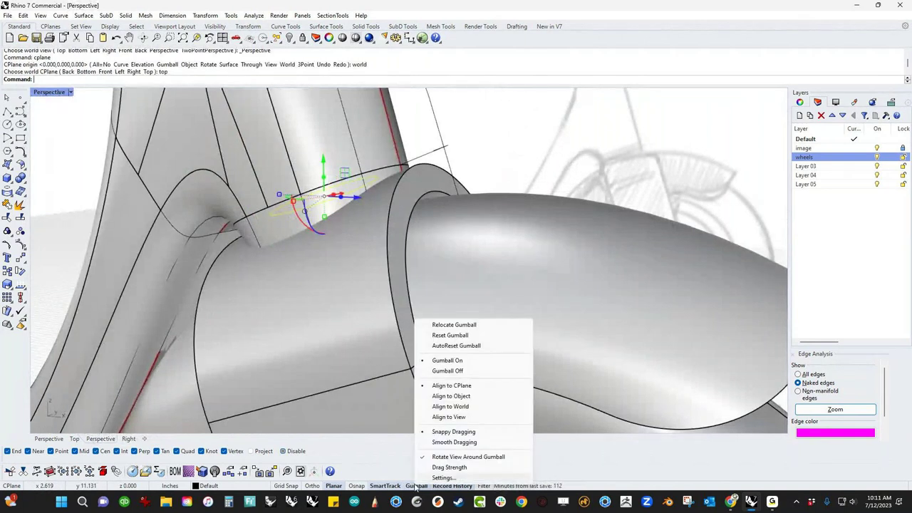
pyautogui.click(457, 399)
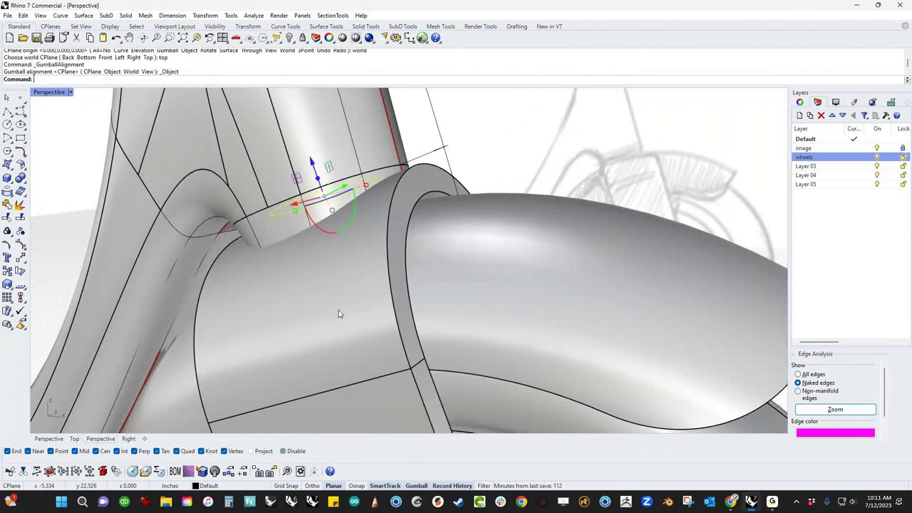
pyautogui.moveTo(339, 310); pyautogui.dragTo(359, 305, button='right')
pyautogui.moveTo(316, 173); pyautogui.dragTo(347, 246)
# - Hide the open SubD and the closed scooter body to expose the tube above the fork crown
pyautogui.moveTo(418, 227); pyautogui.dragTo(362, 258, button='right')
pyautogui.click(314, 169)
pyautogui.press('Return')
pyautogui.write('h')
pyautogui.press('Return')
pyautogui.click(313, 170)
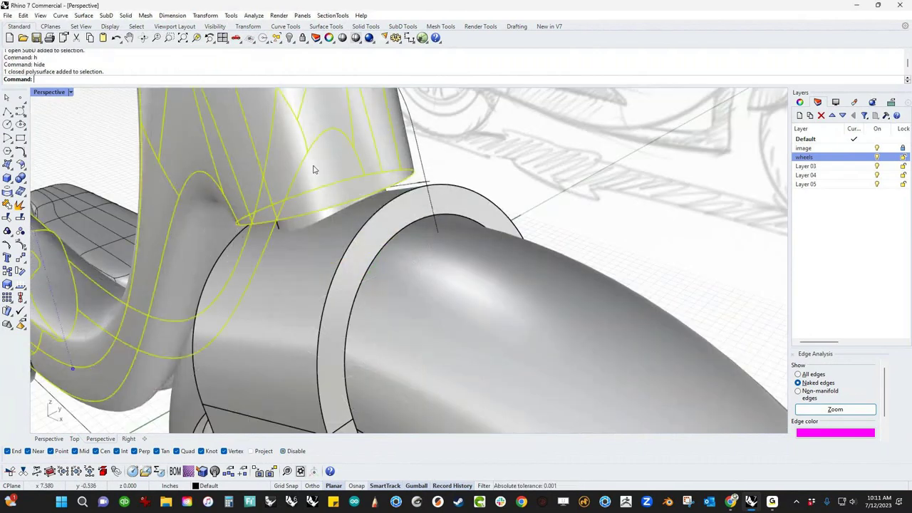
pyautogui.write('h')
pyautogui.press('Return')
pyautogui.moveTo(317, 178); pyautogui.dragTo(352, 188, button='right')
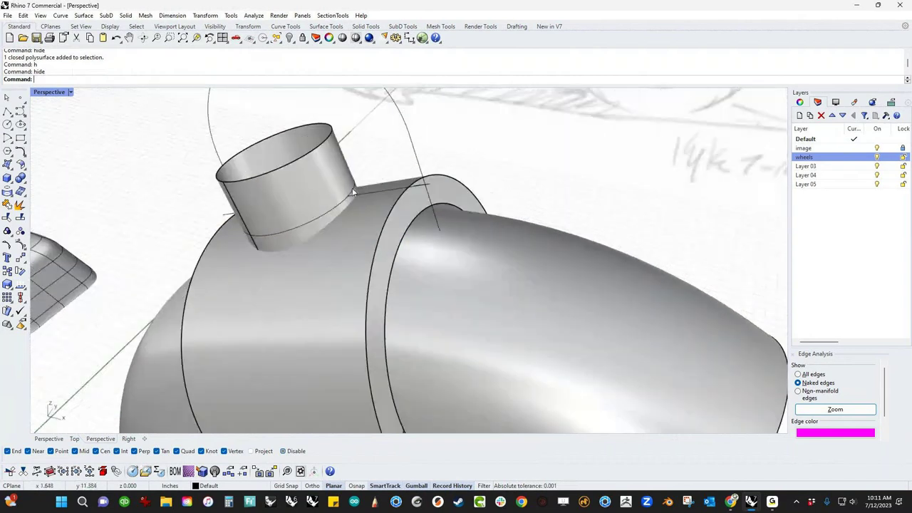
# - Cap both open ends of the short tube
pyautogui.click(318, 188)
pyautogui.write('Cap')
pyautogui.press('Return')
pyautogui.click(422, 133)
# - Move the capped tube's bottom face along the tube axis to adjust its depth in the fork crown
pyautogui.moveTo(421, 133); pyautogui.dragTo(476, 286, button='right')
pyautogui.moveTo(411, 301); pyautogui.dragTo(419, 349, button='right')
pyautogui.click(402, 285)
pyautogui.moveTo(414, 340); pyautogui.dragTo(468, 226)
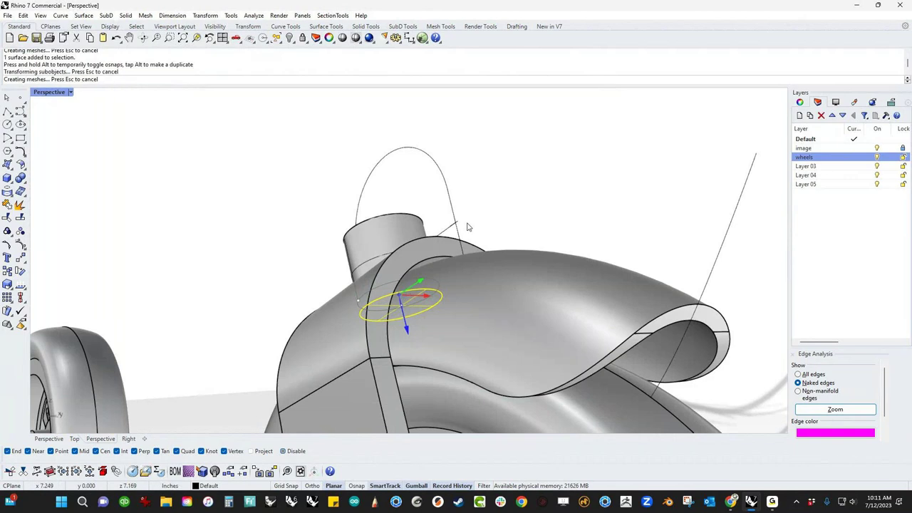
# - Boolean-union the capped steering tube with the fork crown into a single solid
pyautogui.moveTo(491, 197); pyautogui.dragTo(512, 224, button='right')
pyautogui.click(512, 221)
pyautogui.click(390, 255)
pyautogui.keyDown('shift'); pyautogui.click(358, 315); pyautogui.keyUp('shift')
pyautogui.click(20, 179)
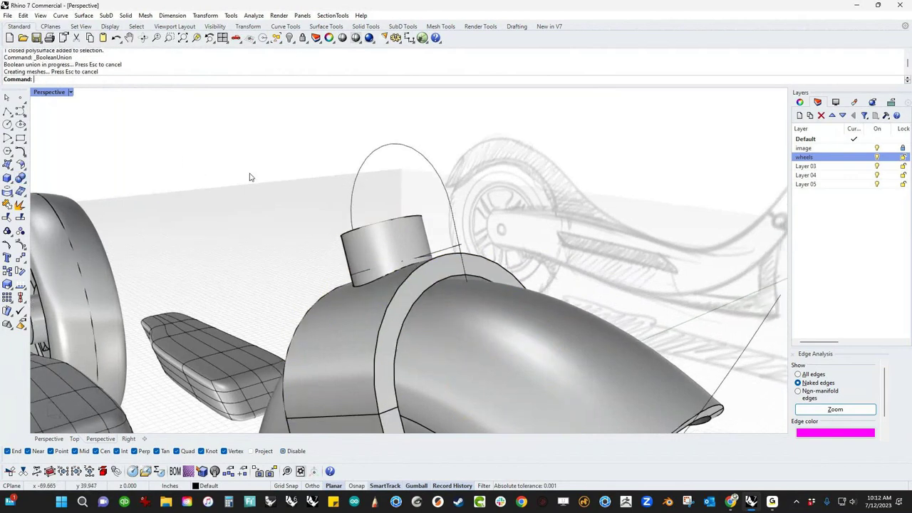
# - Blend the edge where the steering tube meets the fork crown with a 0.25 radius
pyautogui.moveTo(250, 177); pyautogui.dragTo(270, 221, button='right')
pyautogui.press('F4')
pyautogui.click(373, 271)
pyautogui.rightClick(372, 271)
pyautogui.press('Return')
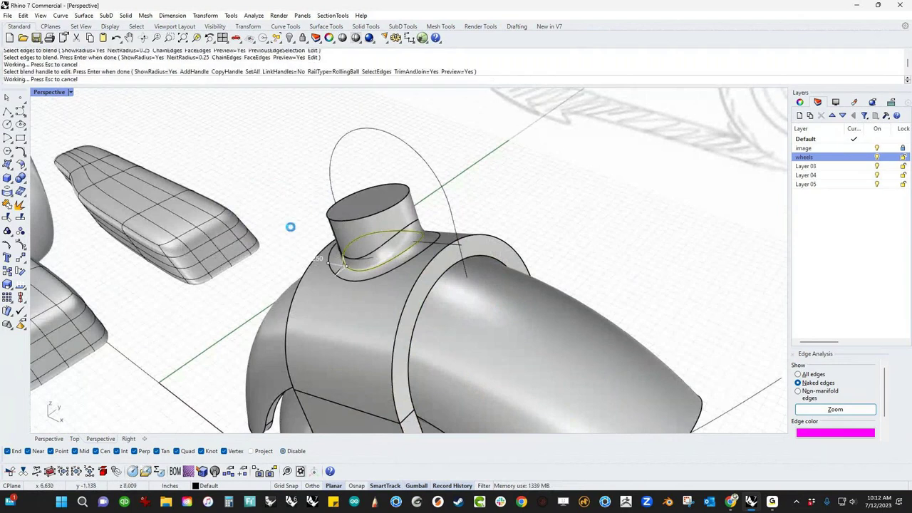
# - Show the hidden scooter body and SubD again to check the column against the fork
pyautogui.scroll(-6, 328, 186)
pyautogui.moveTo(329, 186); pyautogui.dragTo(361, 223, button='right')
pyautogui.scroll(-5, 360, 223)
pyautogui.write('v')
pyautogui.press('Return')
pyautogui.scroll(-2, 362, 222)
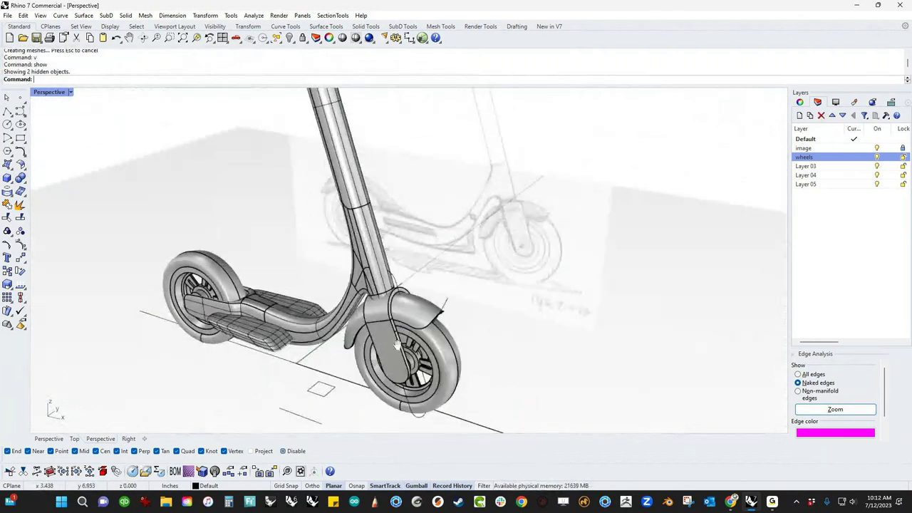
# - Select the open SubD frame, make Layer 03 current, rename it "subd parts", and open that layer's options
pyautogui.scroll(5, 373, 247)
pyautogui.click(372, 264)
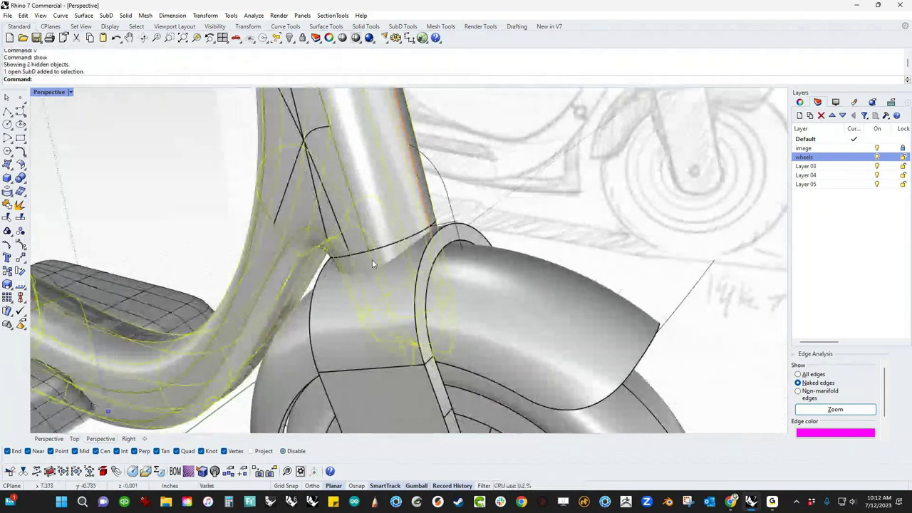
pyautogui.doubleClick(802, 166)
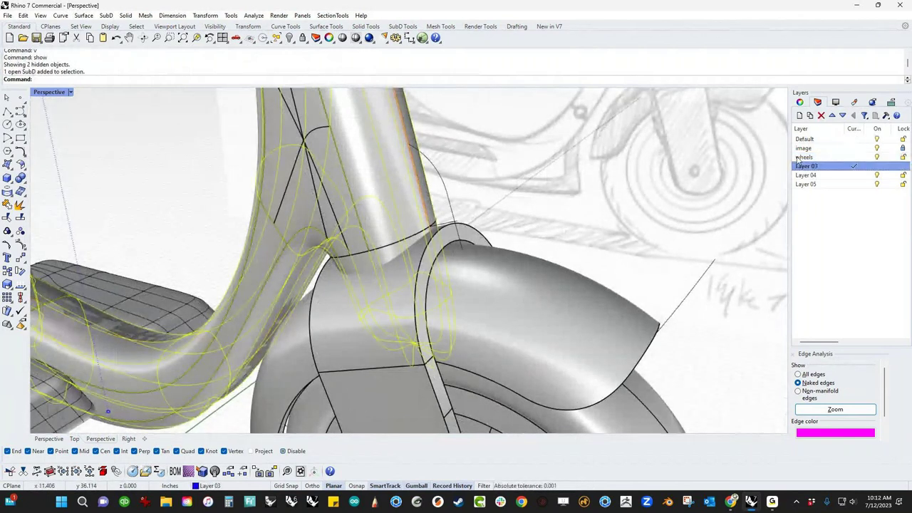
pyautogui.click(809, 166)
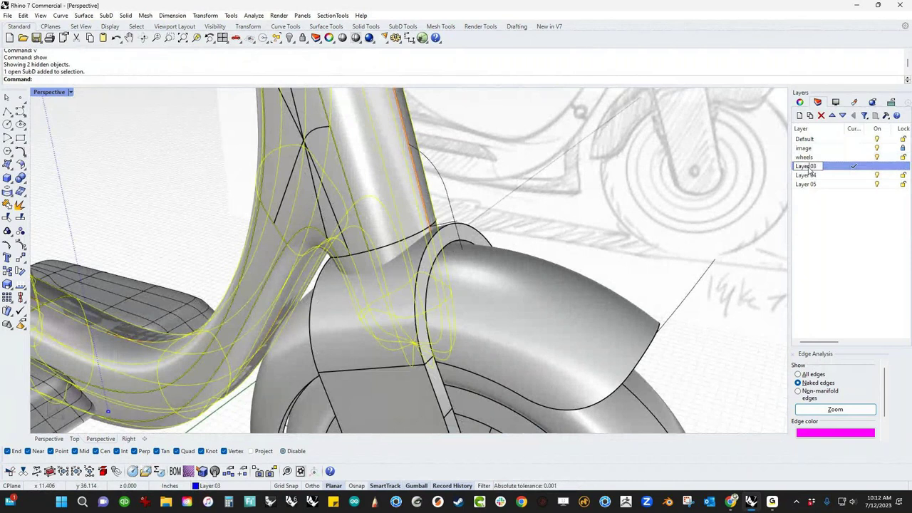
pyautogui.moveTo(822, 167); pyautogui.dragTo(774, 168)
pyautogui.write('subd parts')
pyautogui.press('Return')
pyautogui.rightClick(819, 168)
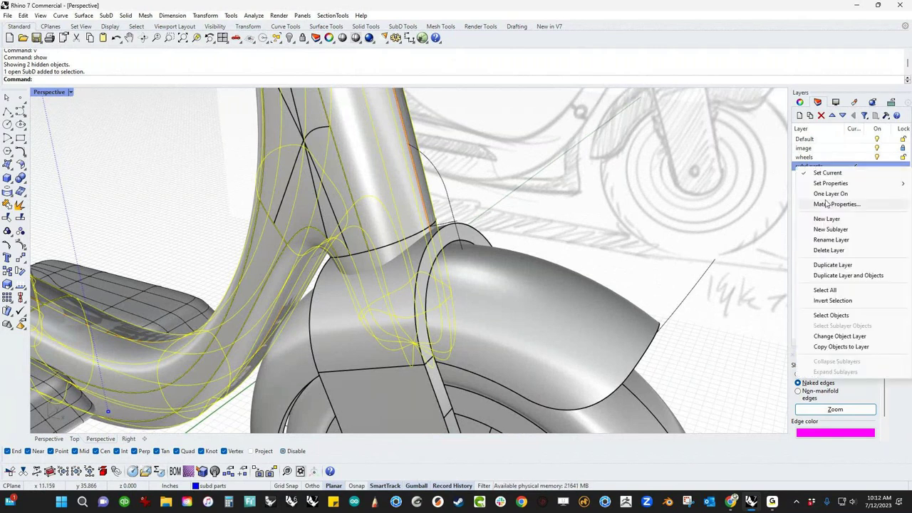